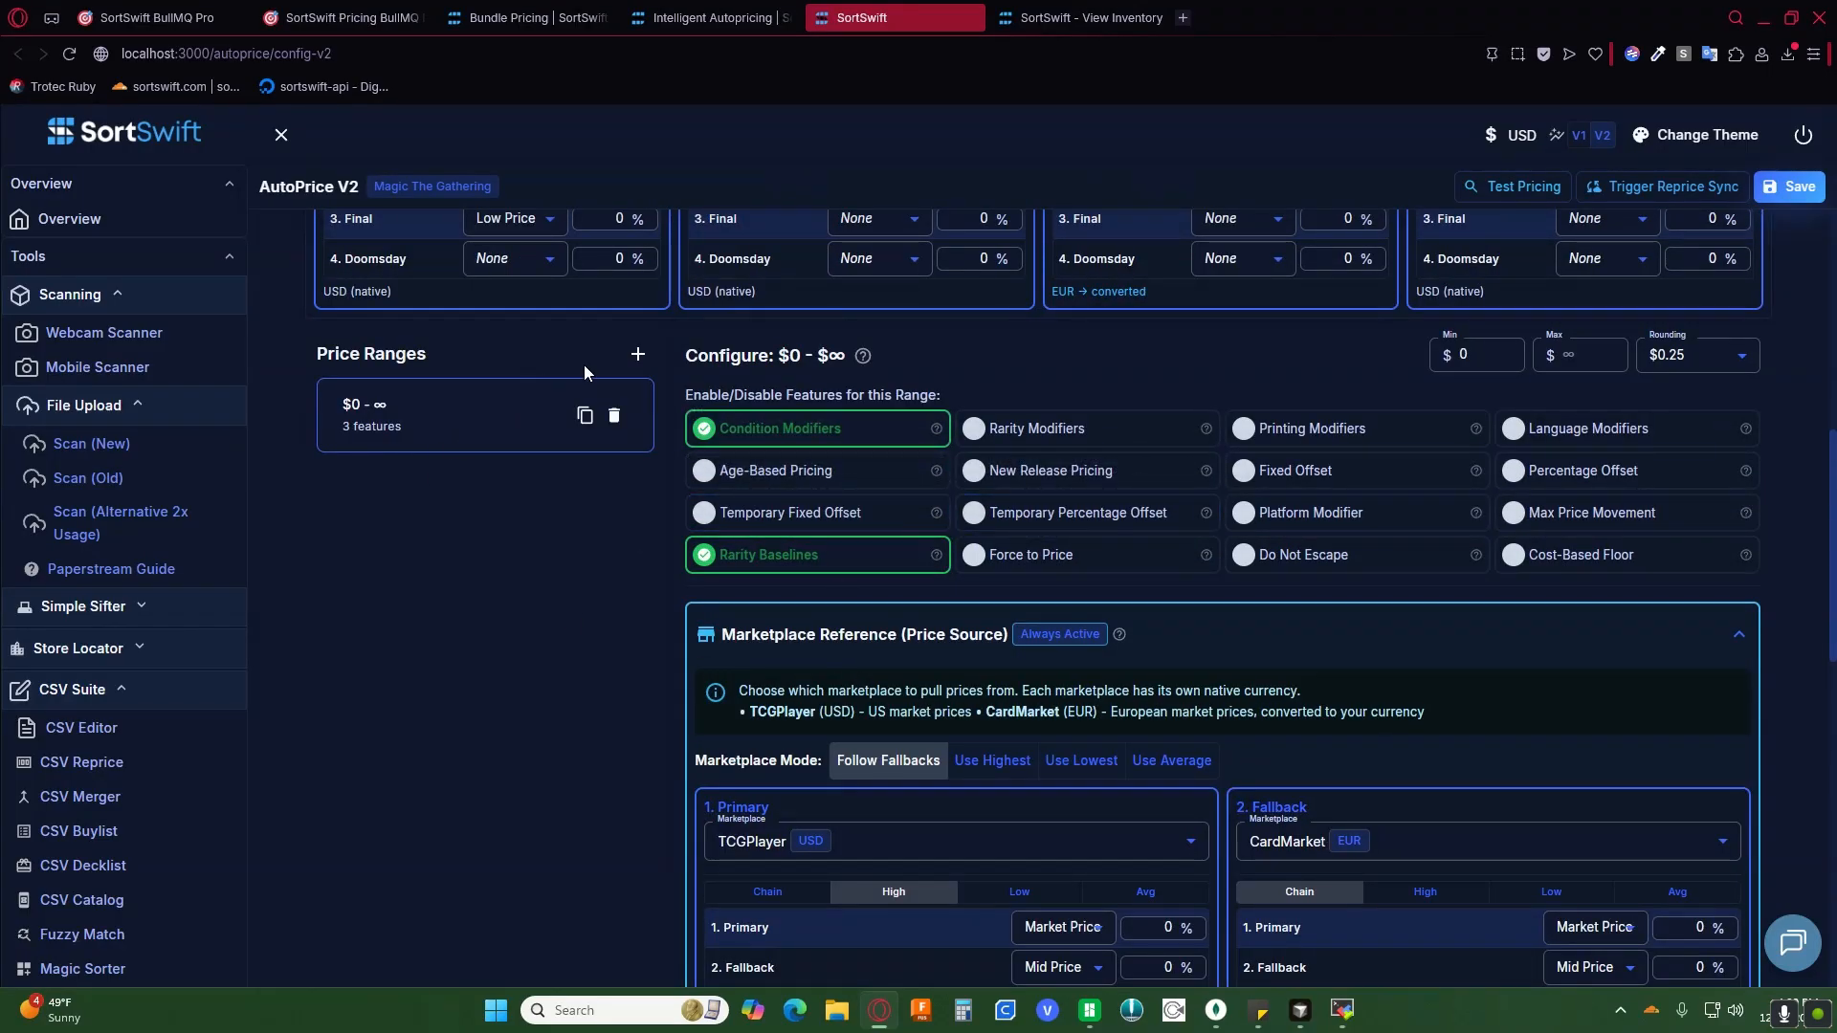
pyautogui.scroll(6, 493, 564)
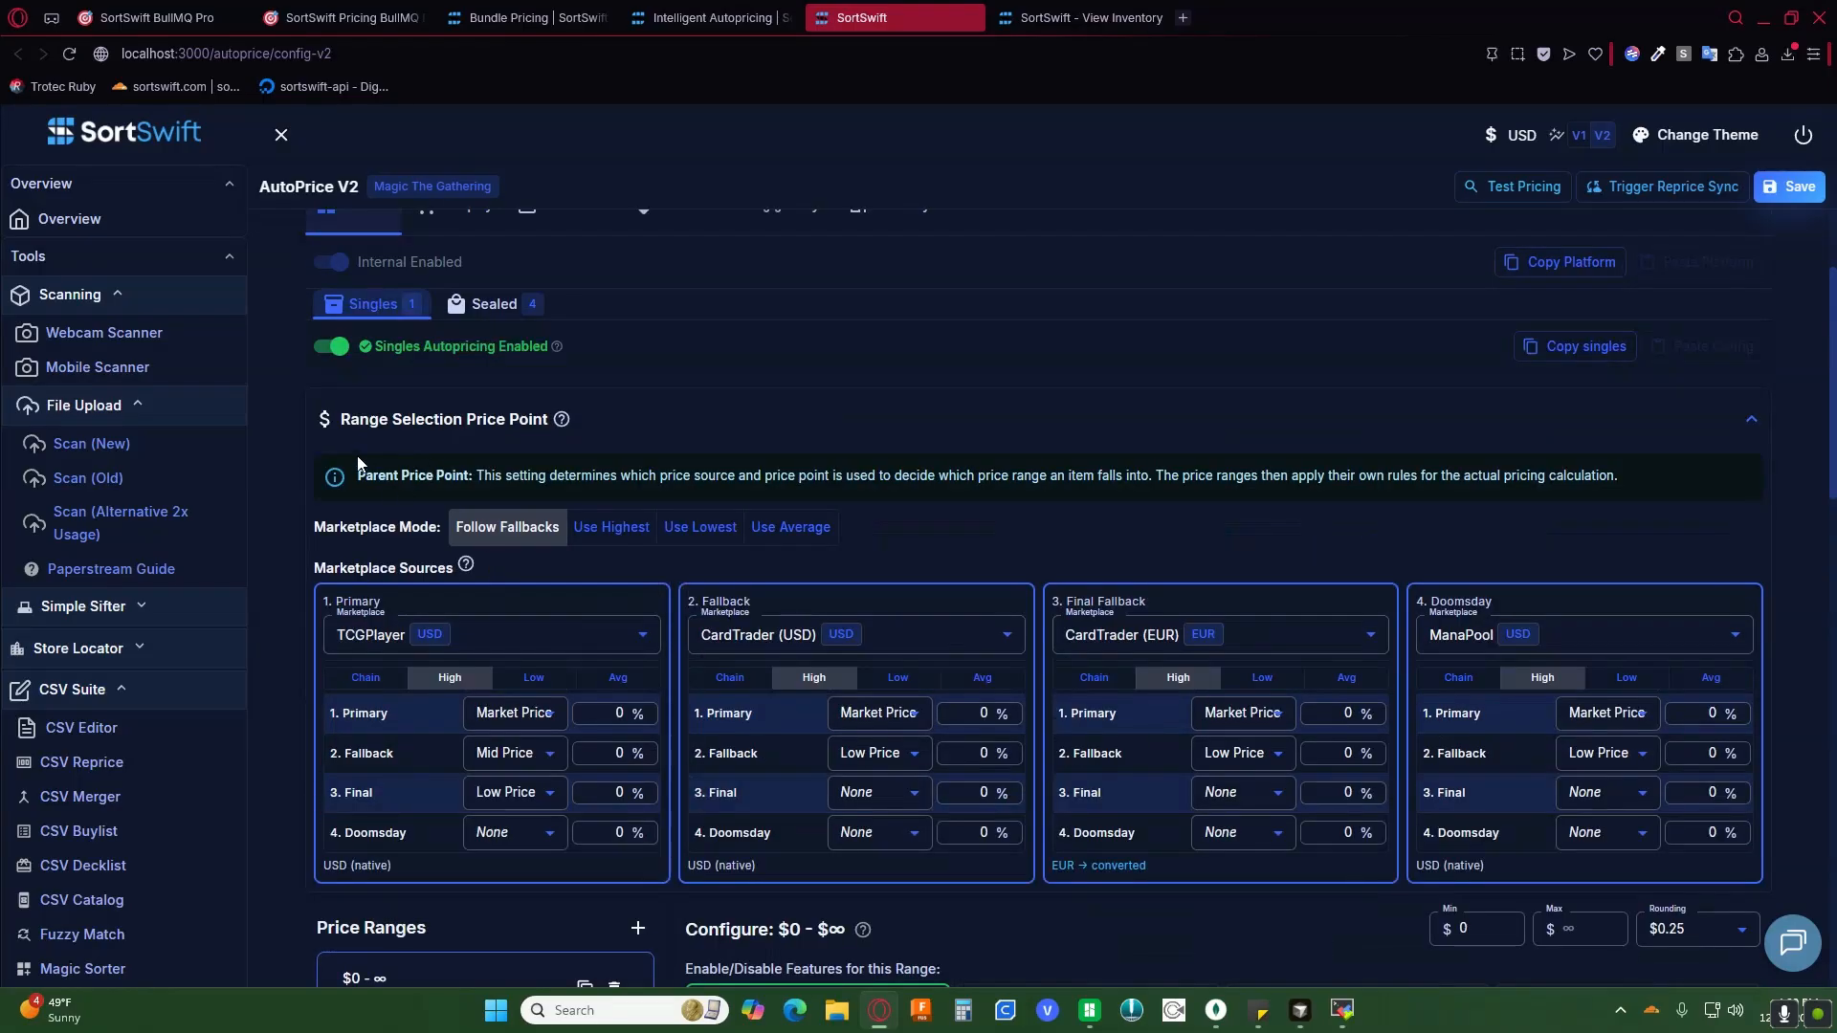
pyautogui.click(635, 428)
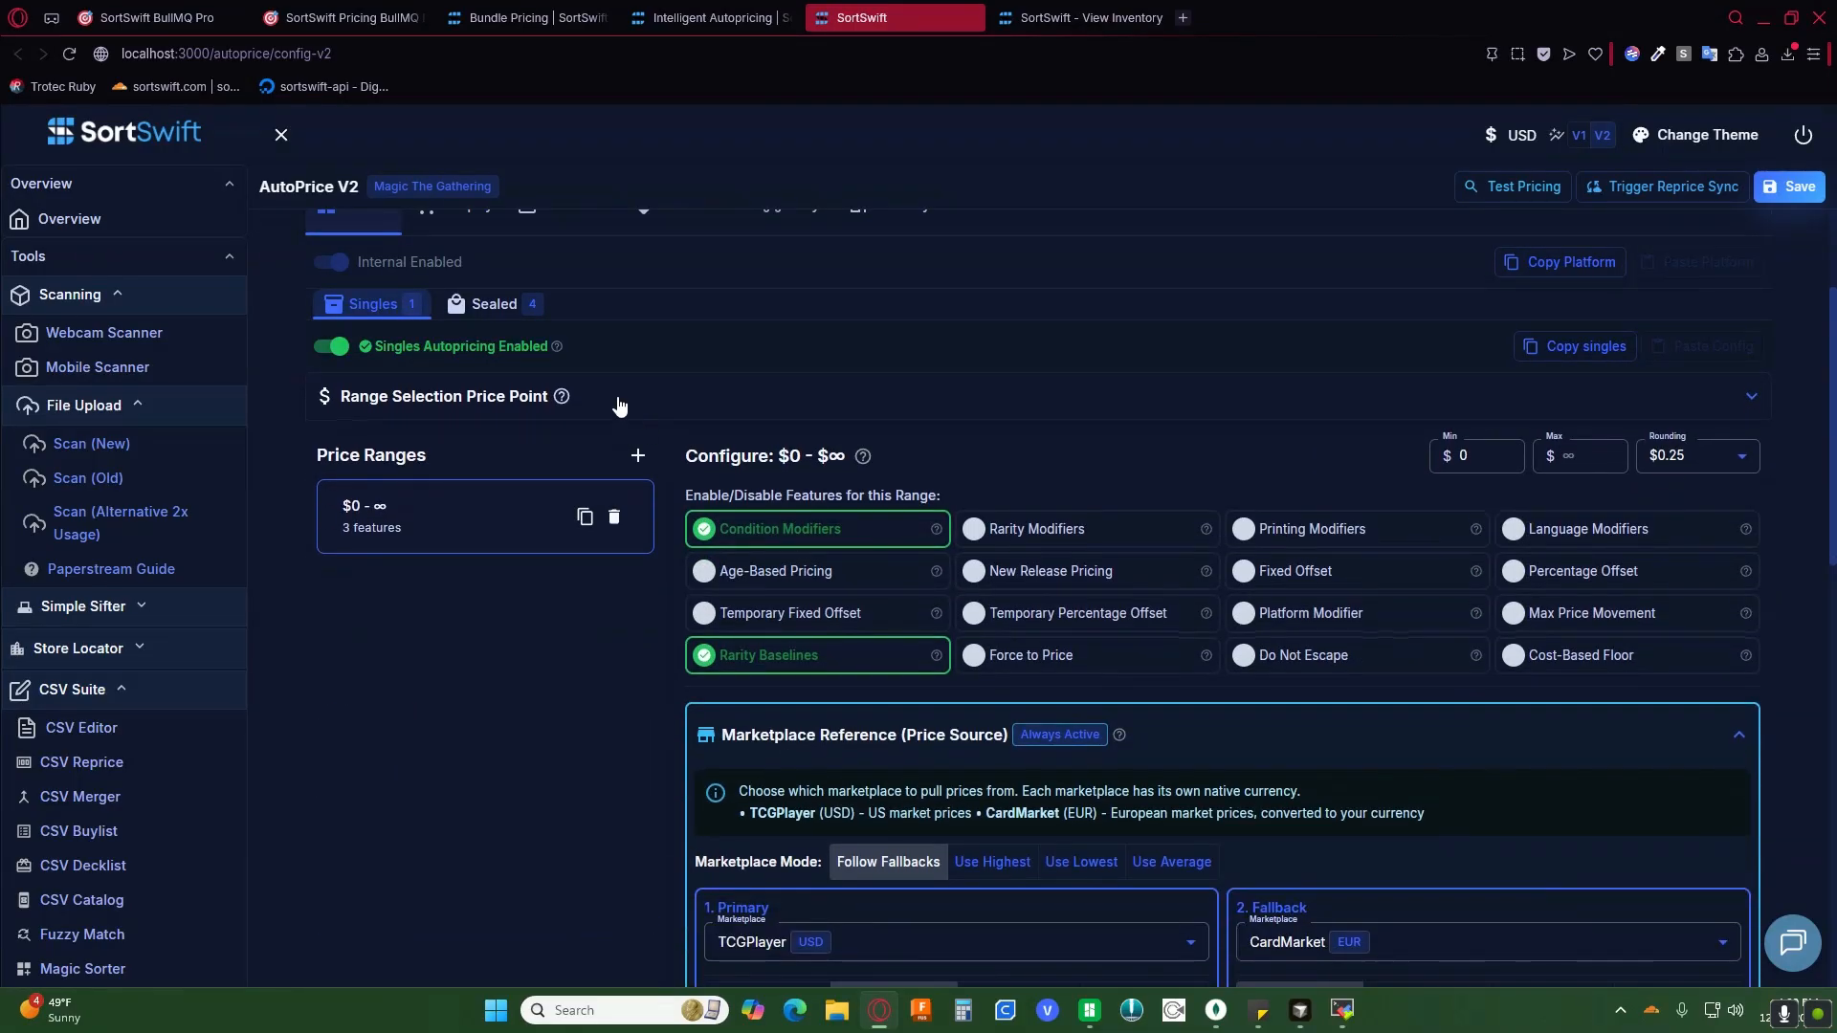
pyautogui.click(619, 407)
pyautogui.scroll(-6, 434, 729)
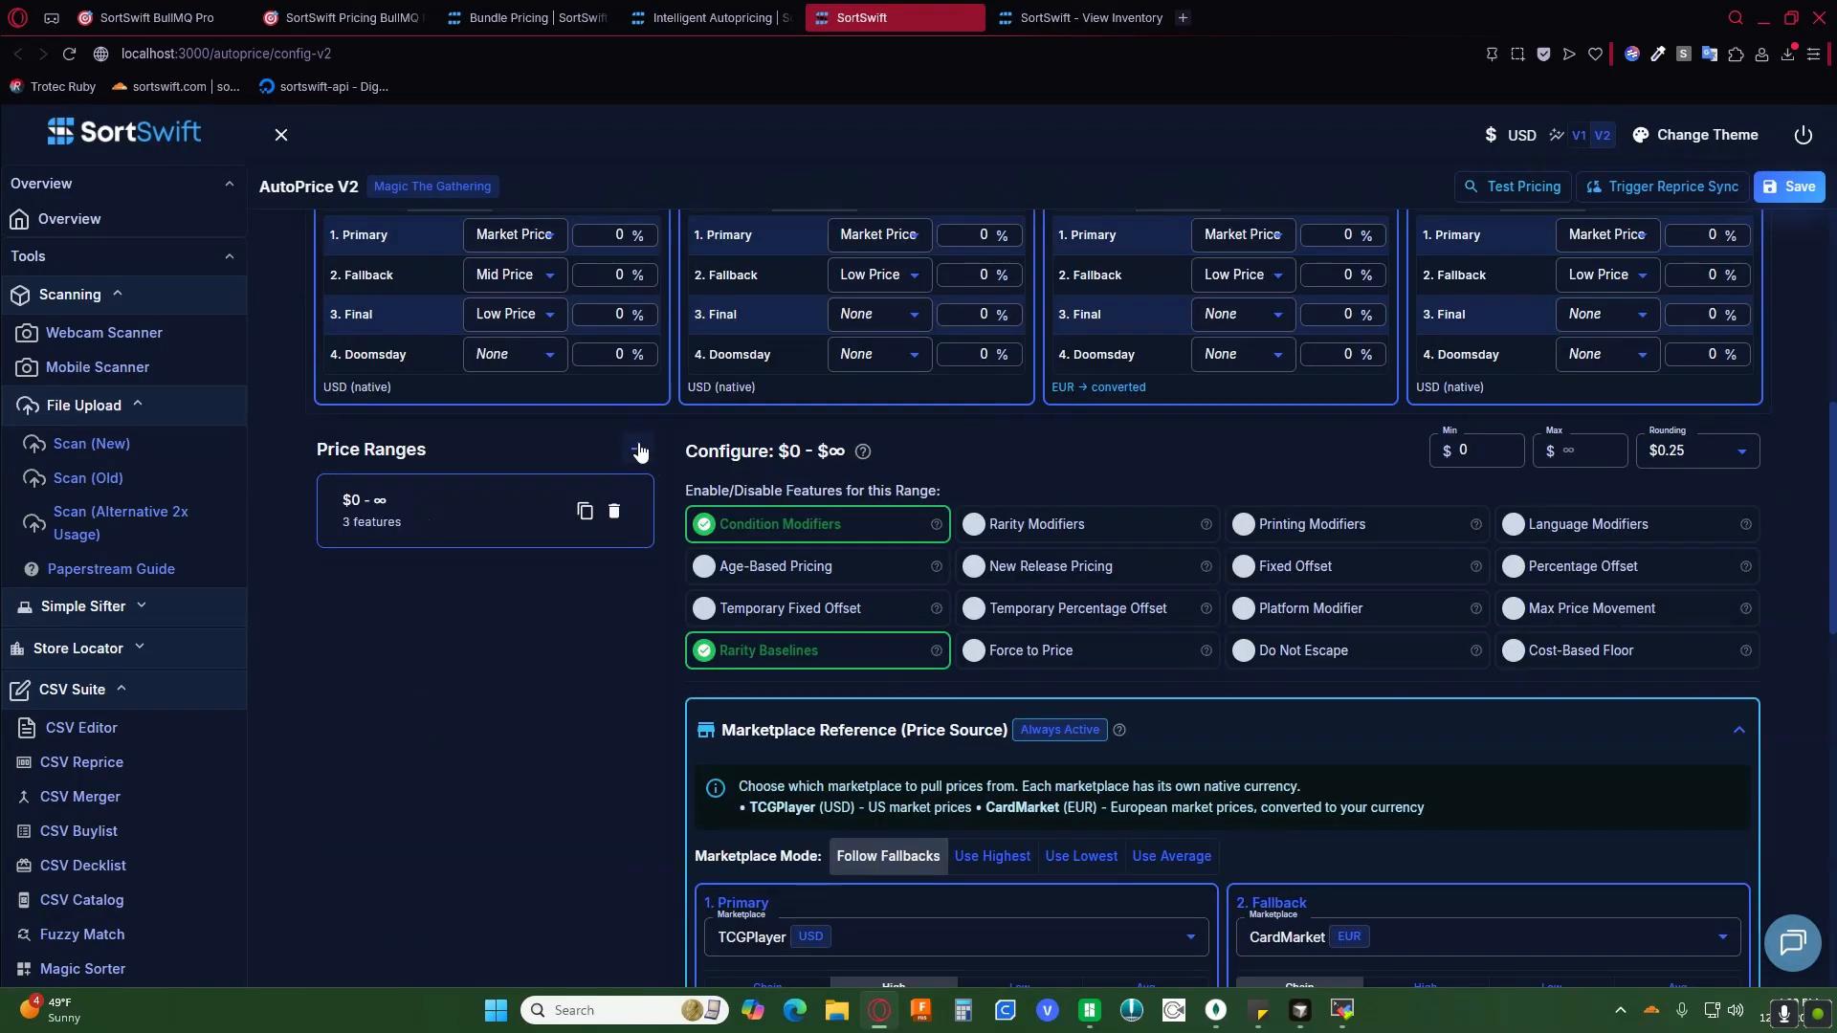
# Step: Add a second price range for the Magic The Gathering singles and set the first range's maximum to $5
pyautogui.click(638, 450)
pyautogui.click(433, 526)
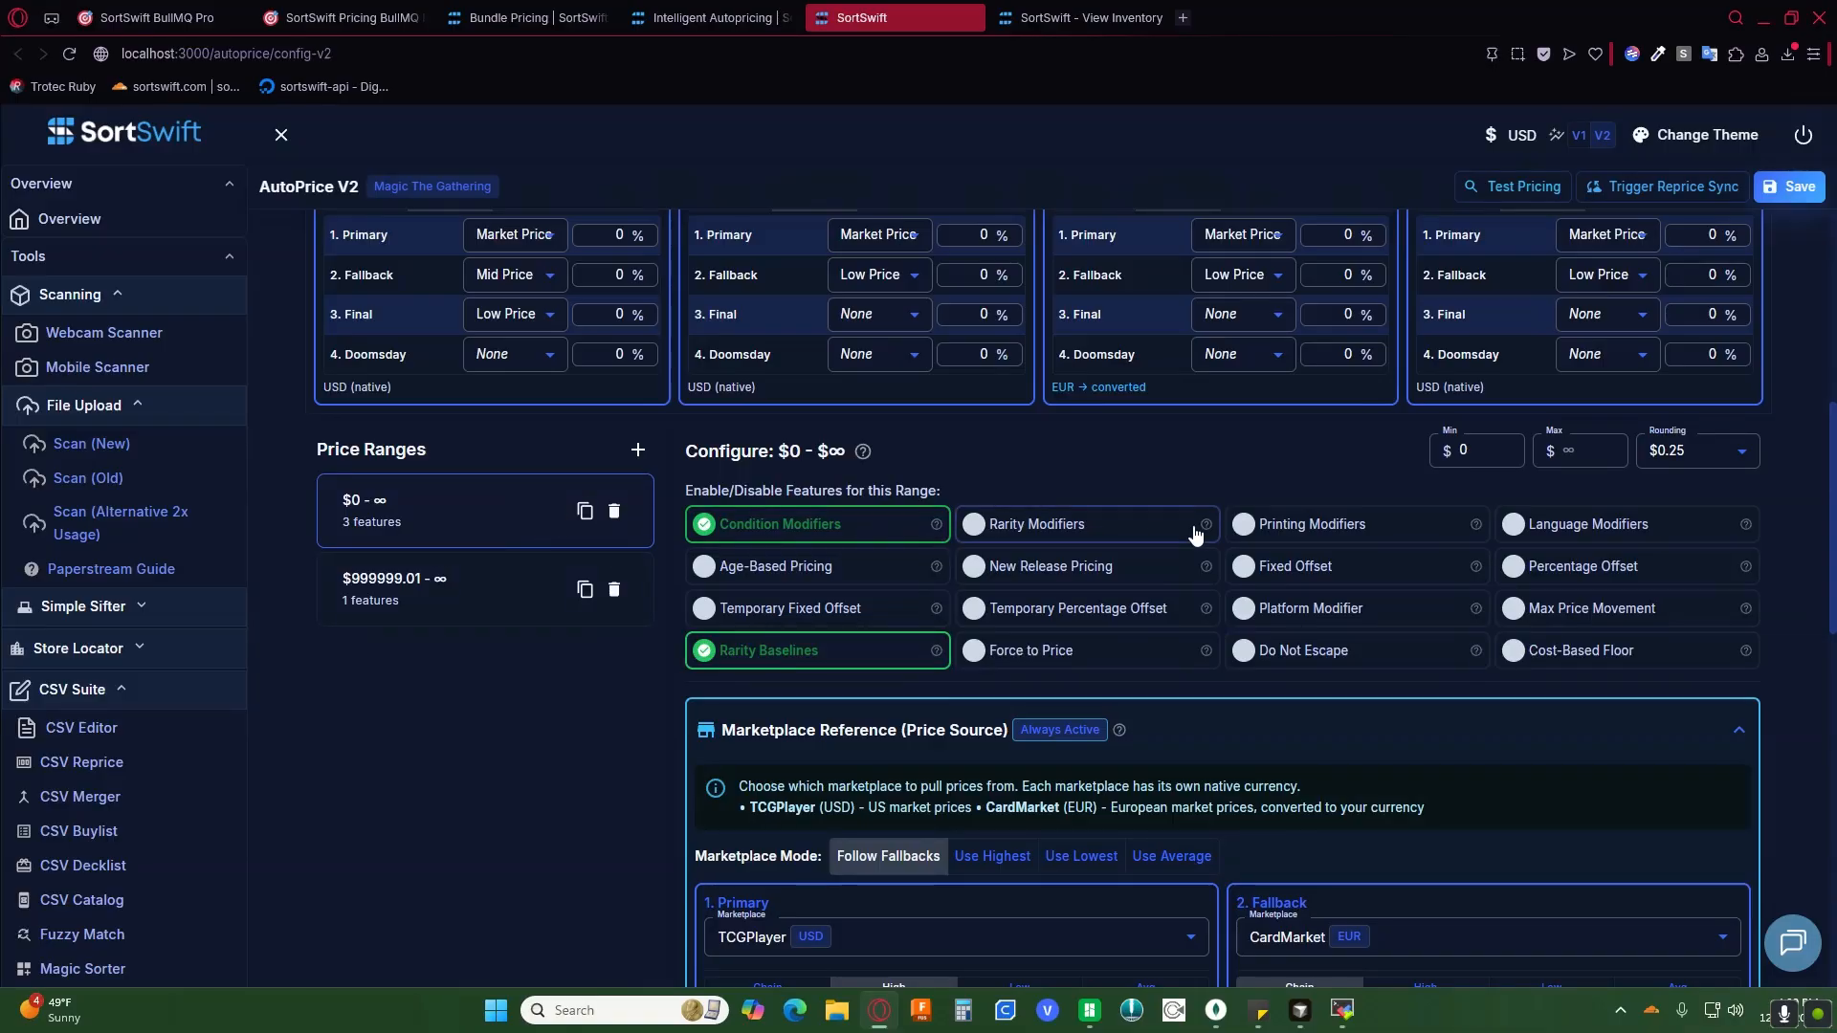
pyautogui.click(1569, 457)
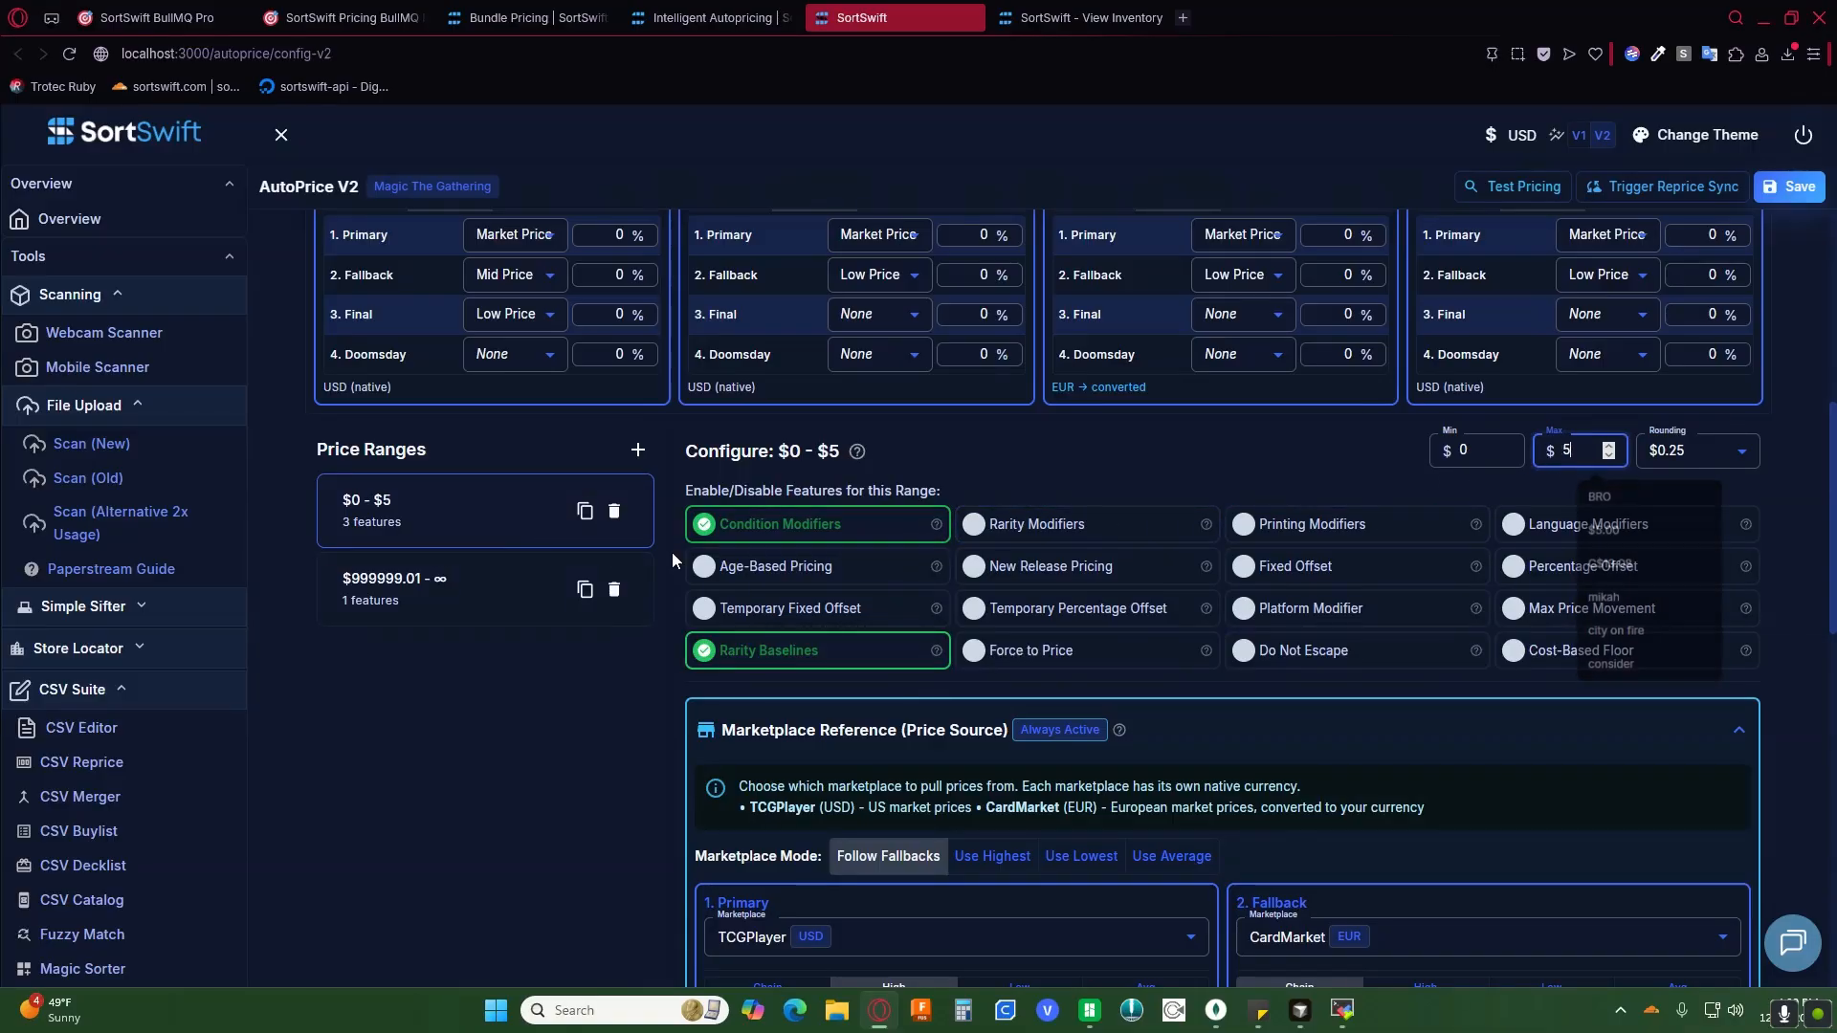
pyautogui.click(1602, 528)
pyautogui.click(373, 617)
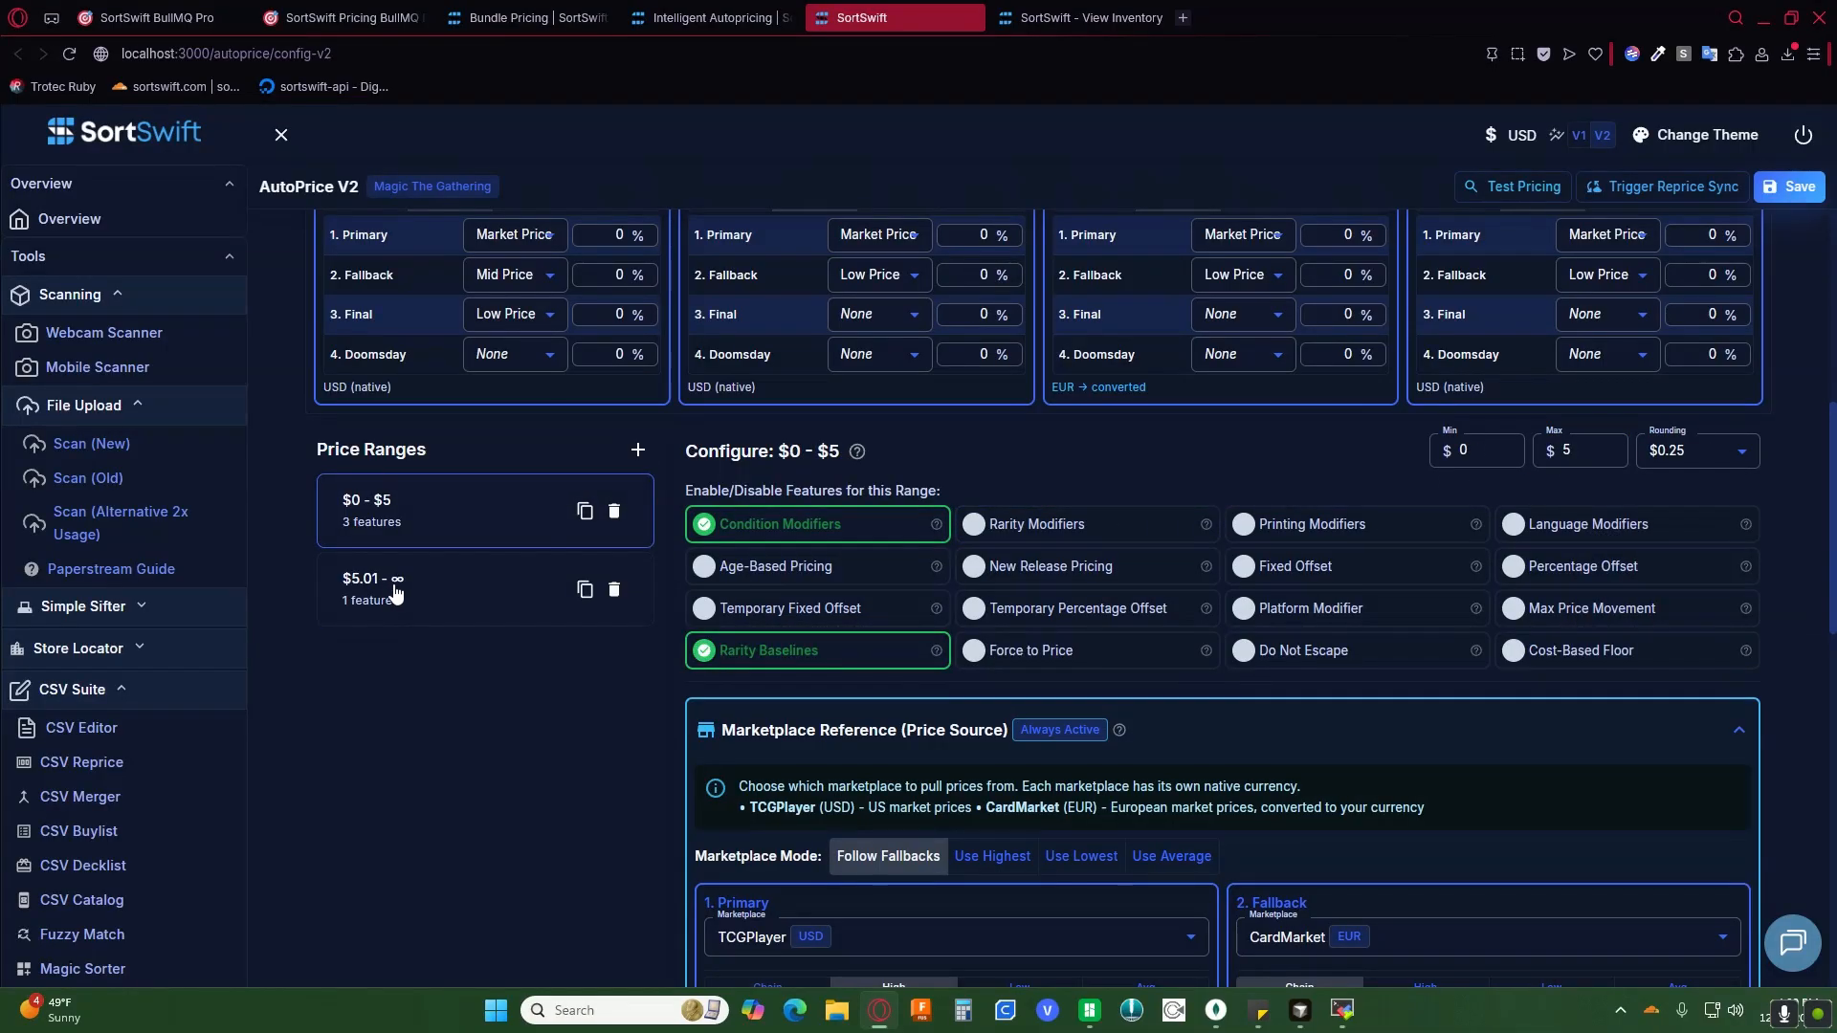
# Step: Look over the Magic The Gathering settings for singles, sealed products, the Internal and Shopify platforms, and the price ranges
pyautogui.scroll(3, 514, 585)
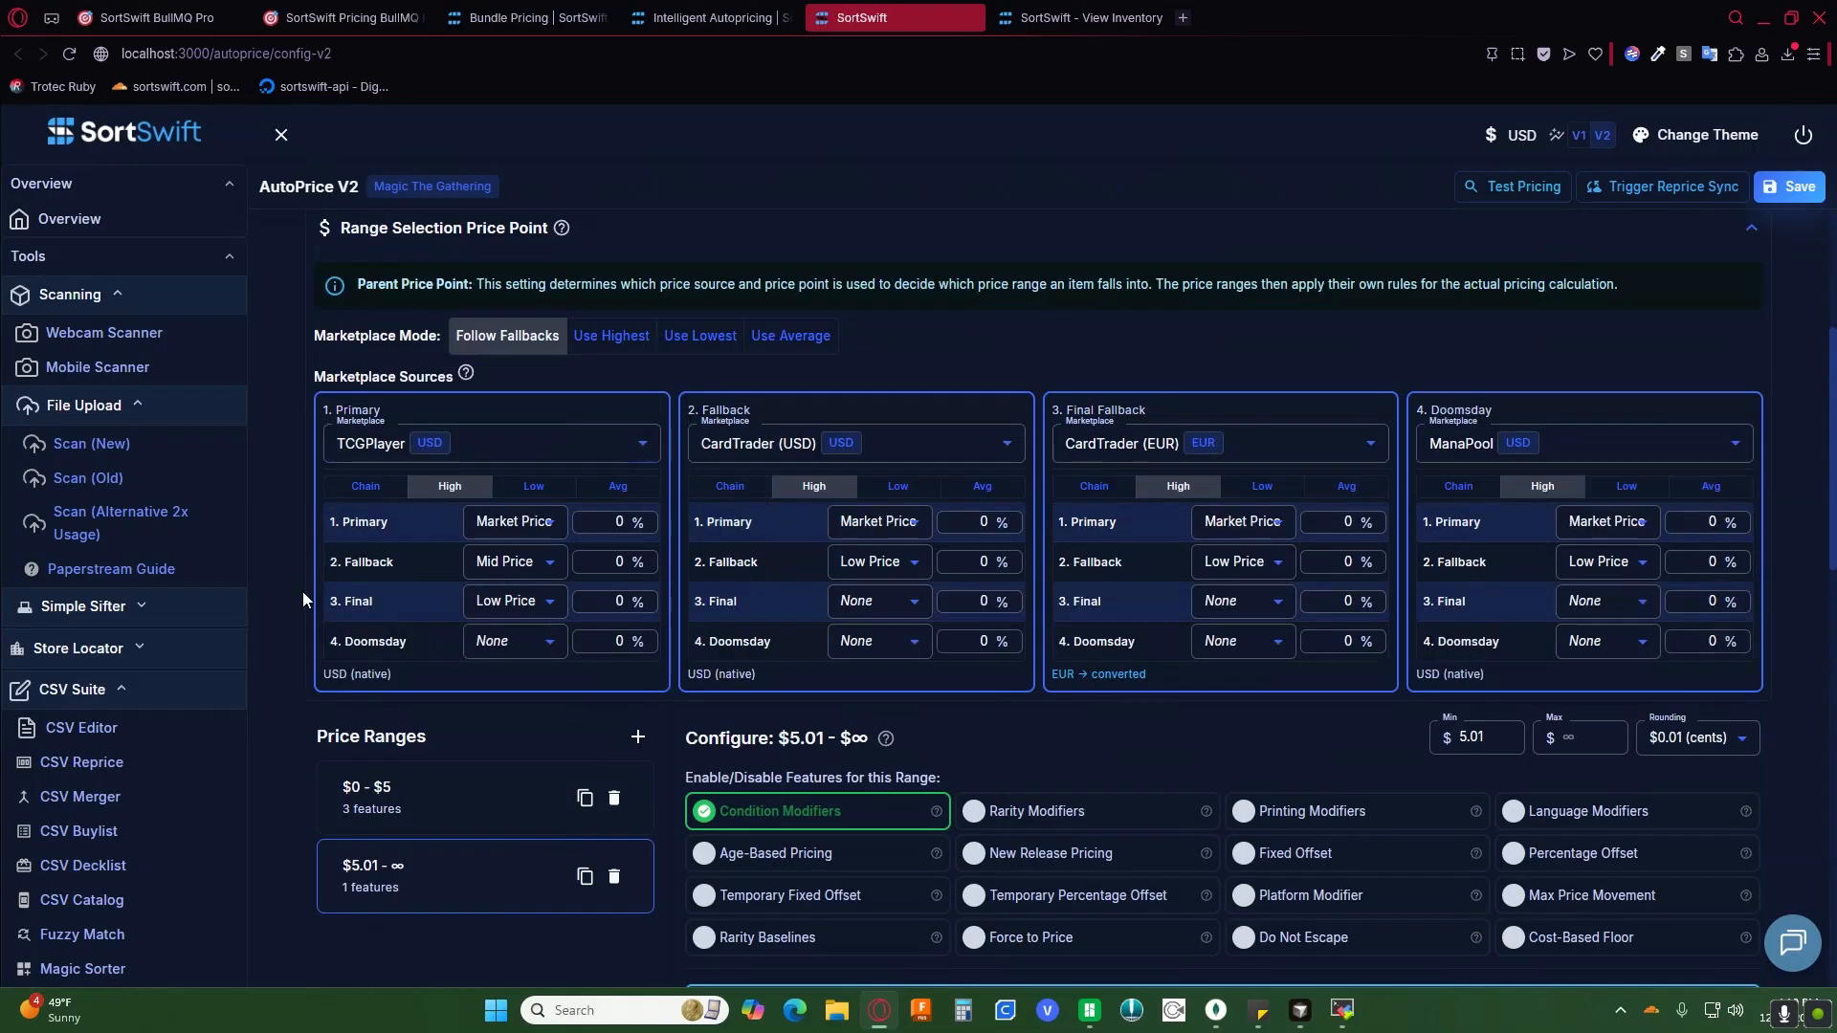
pyautogui.scroll(3, 413, 857)
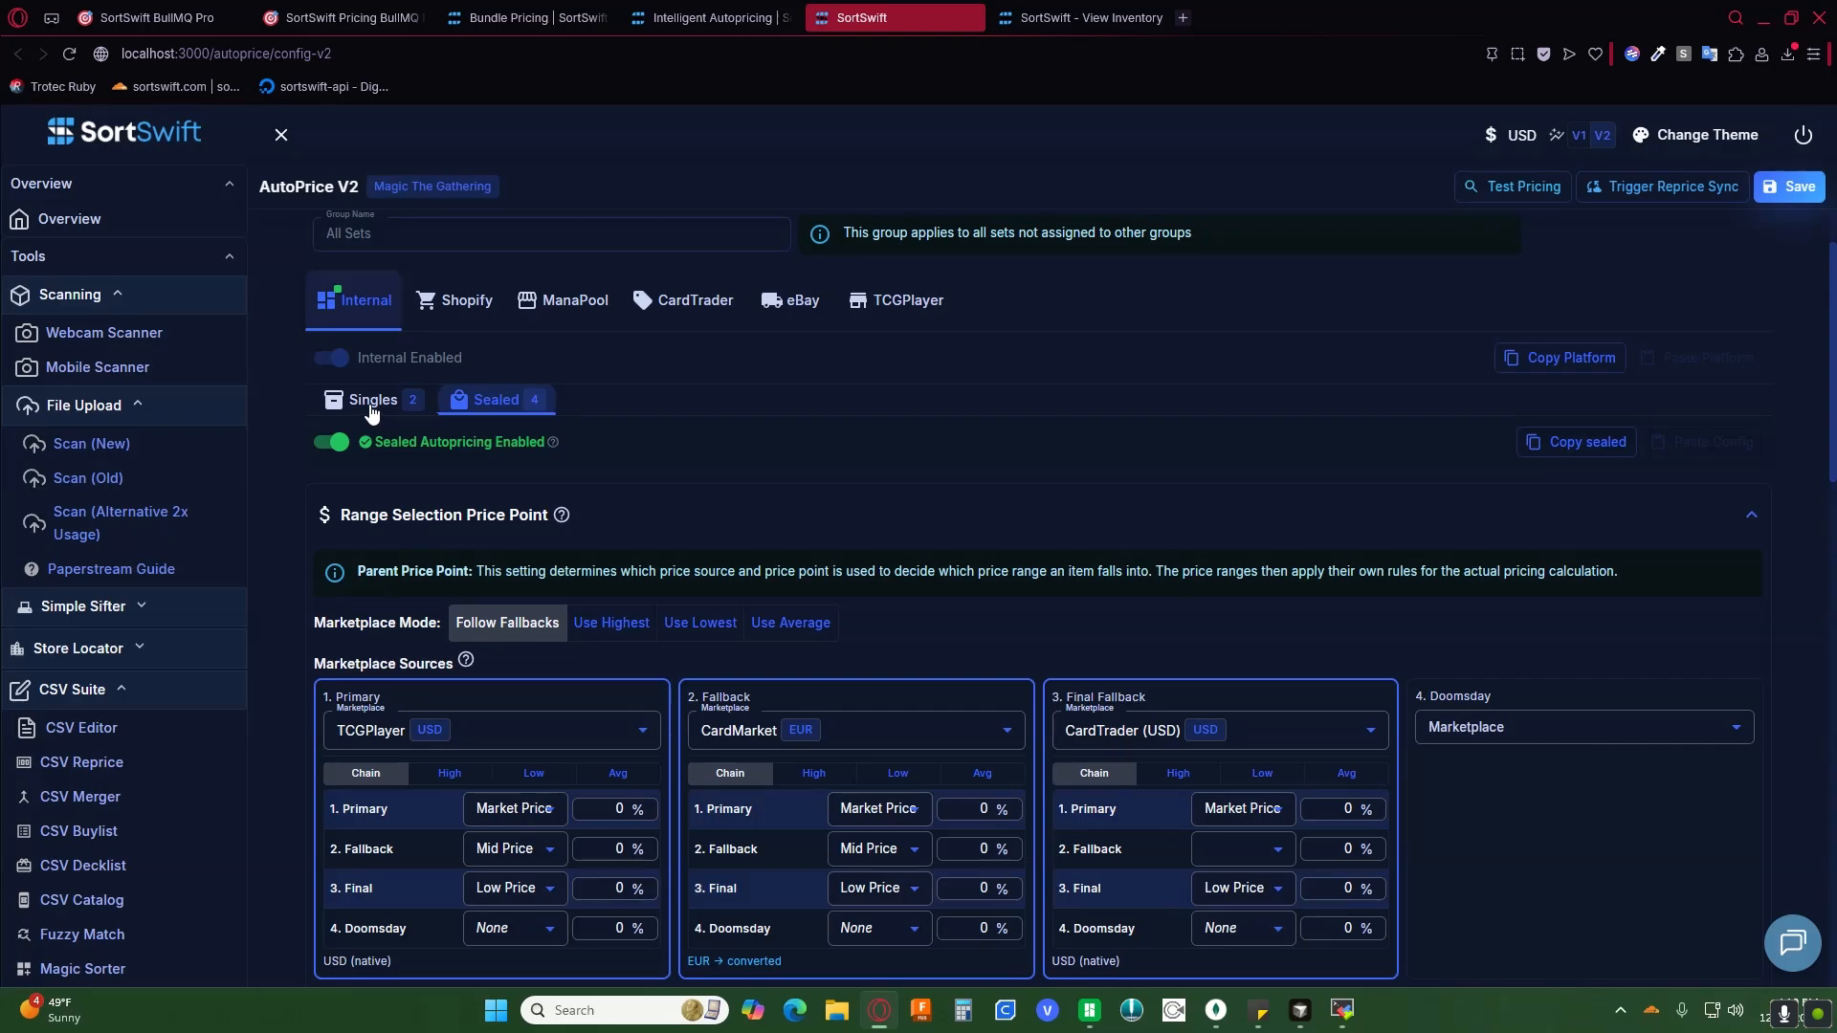
pyautogui.scroll(2, 372, 414)
pyautogui.click(440, 501)
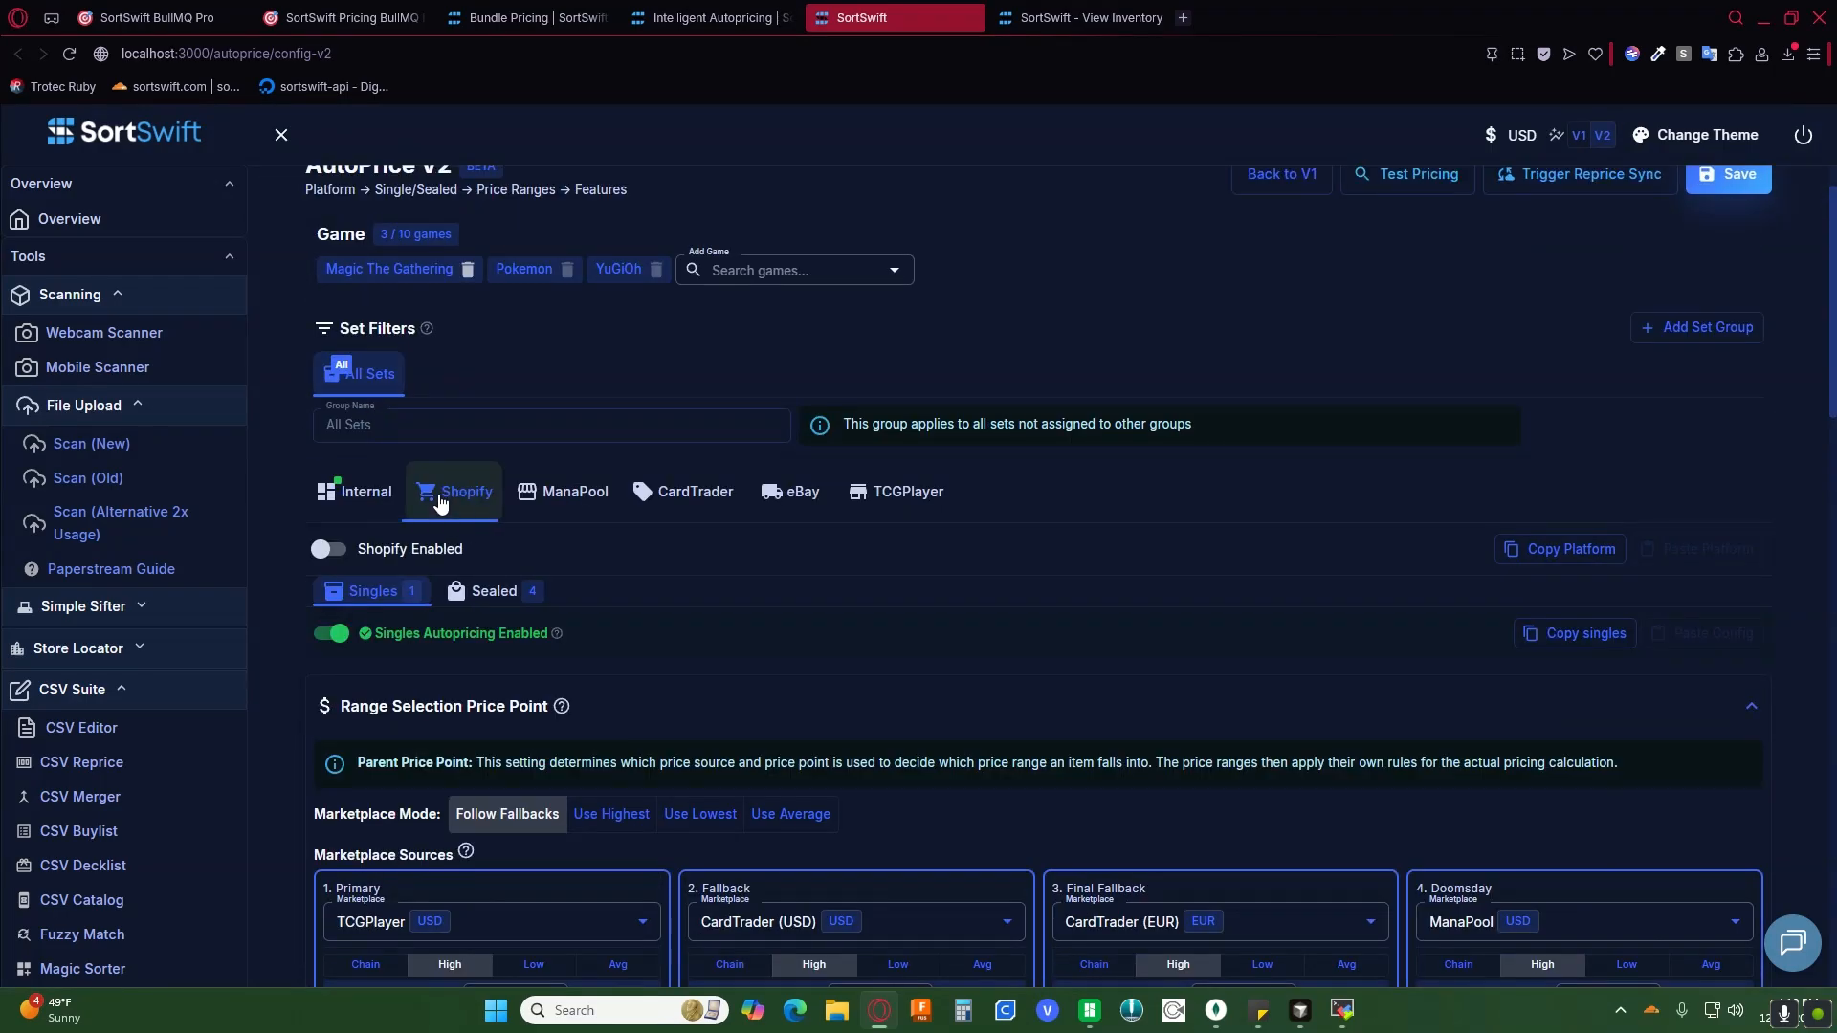
pyautogui.click(361, 501)
pyautogui.scroll(1, 373, 402)
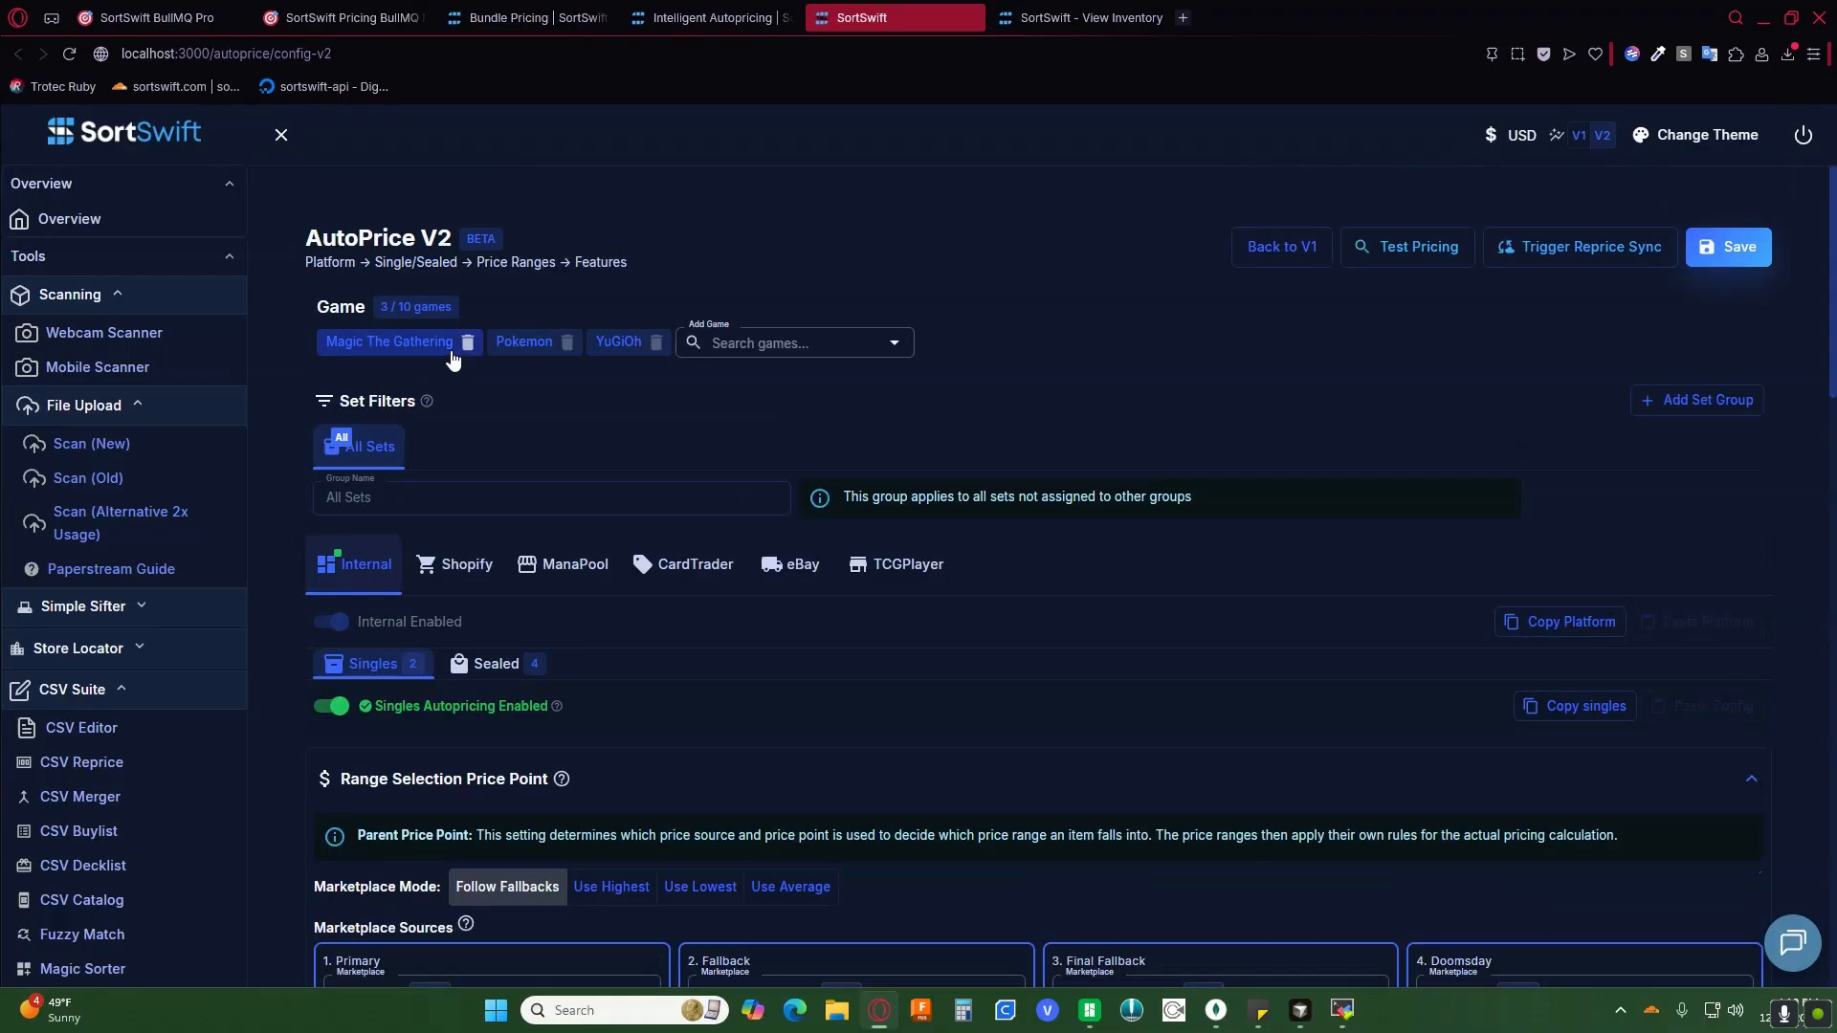
pyautogui.click(388, 344)
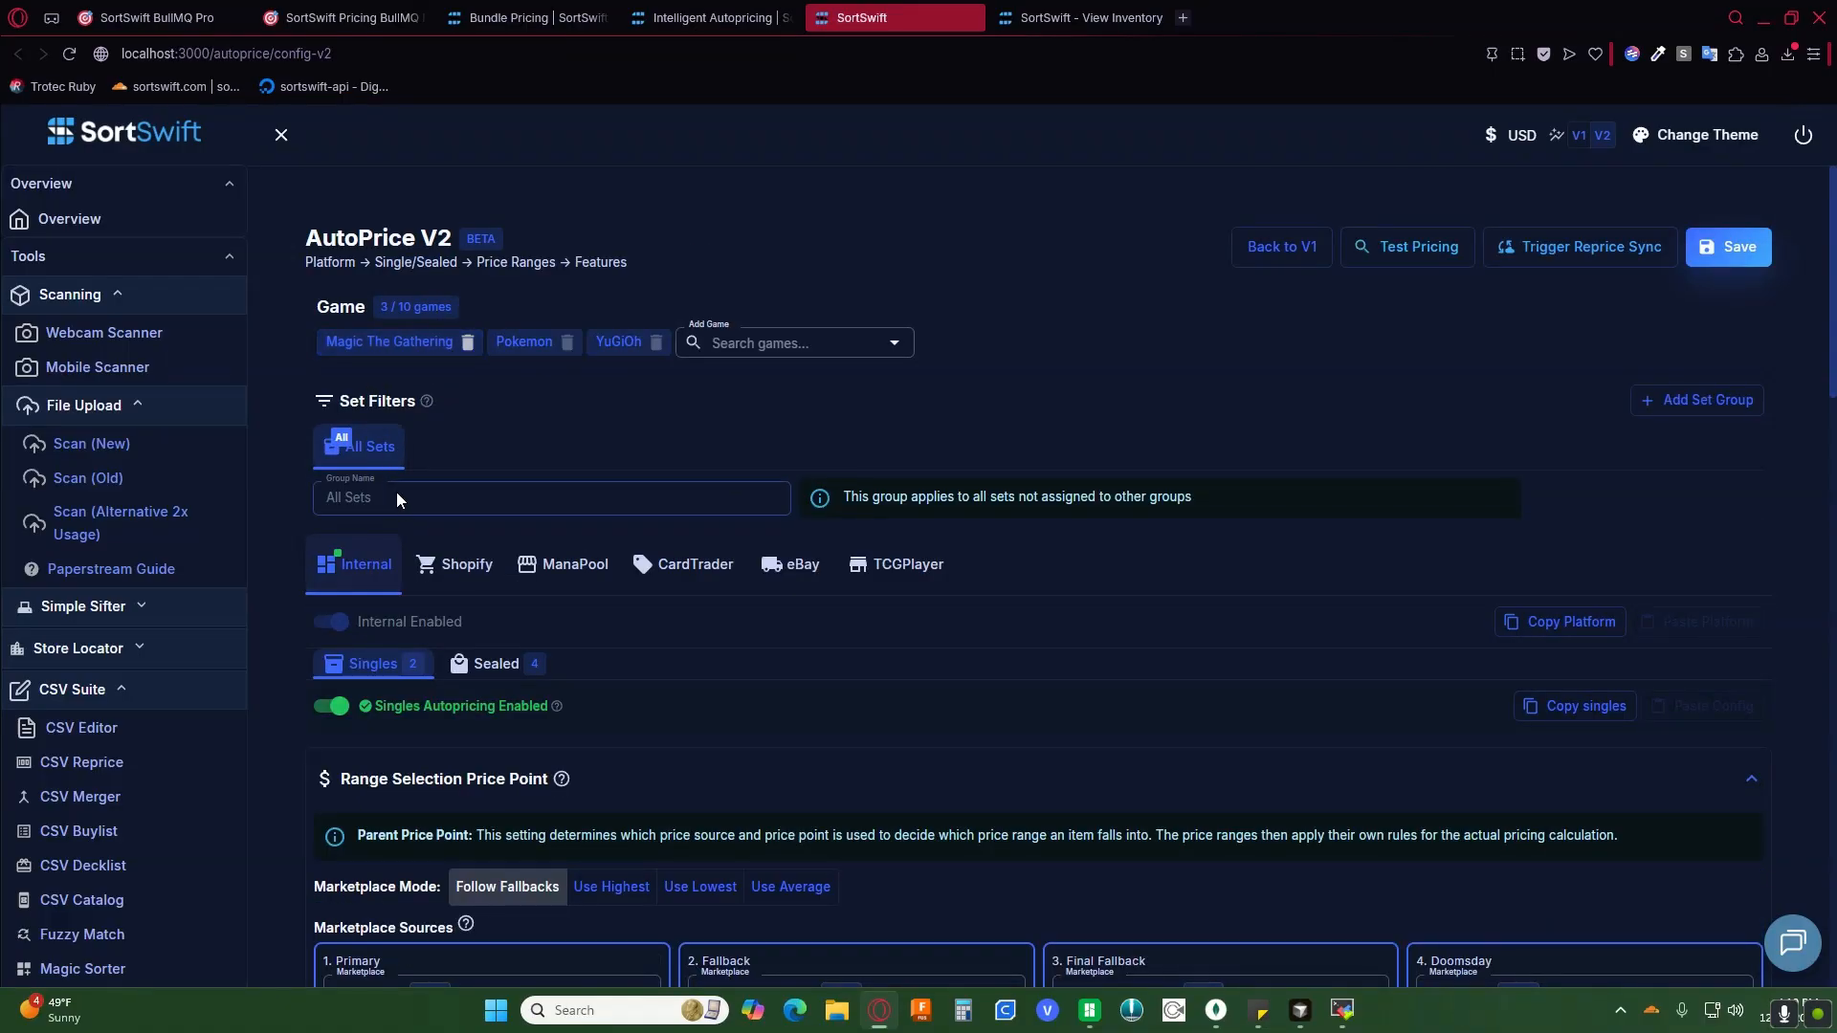
pyautogui.scroll(-3, 381, 581)
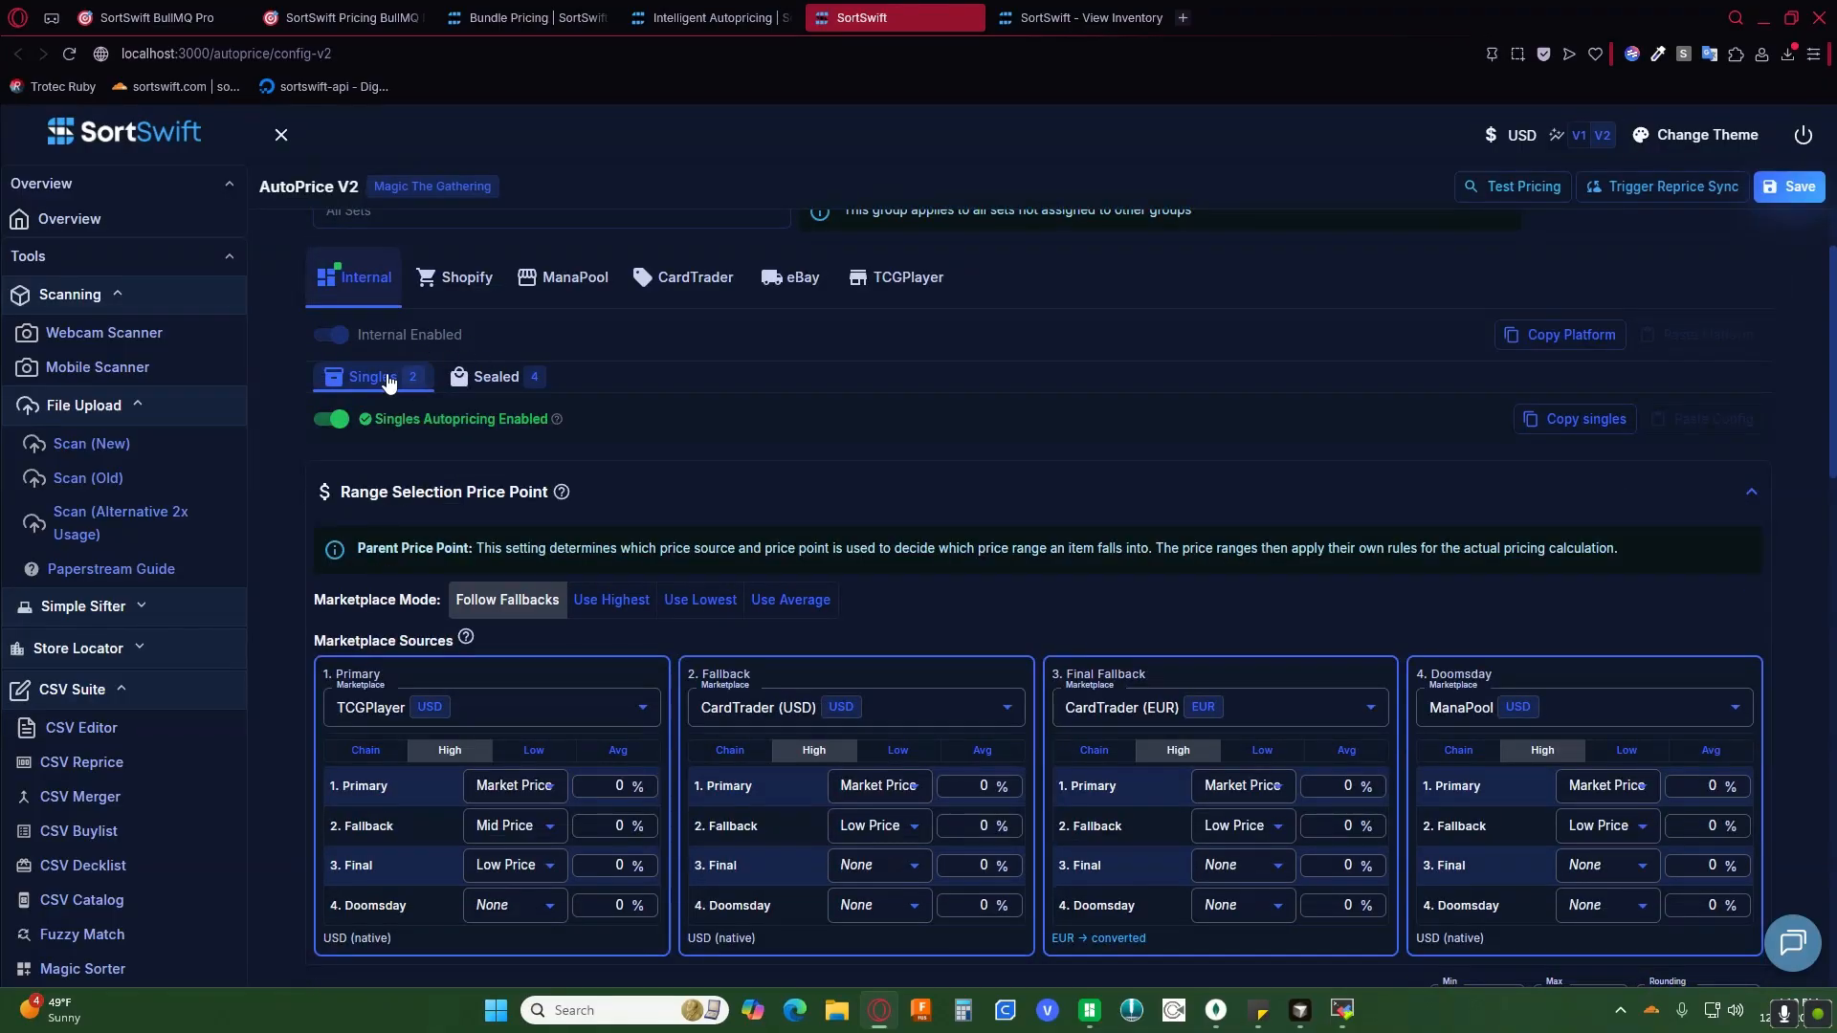
pyautogui.scroll(-5, 387, 380)
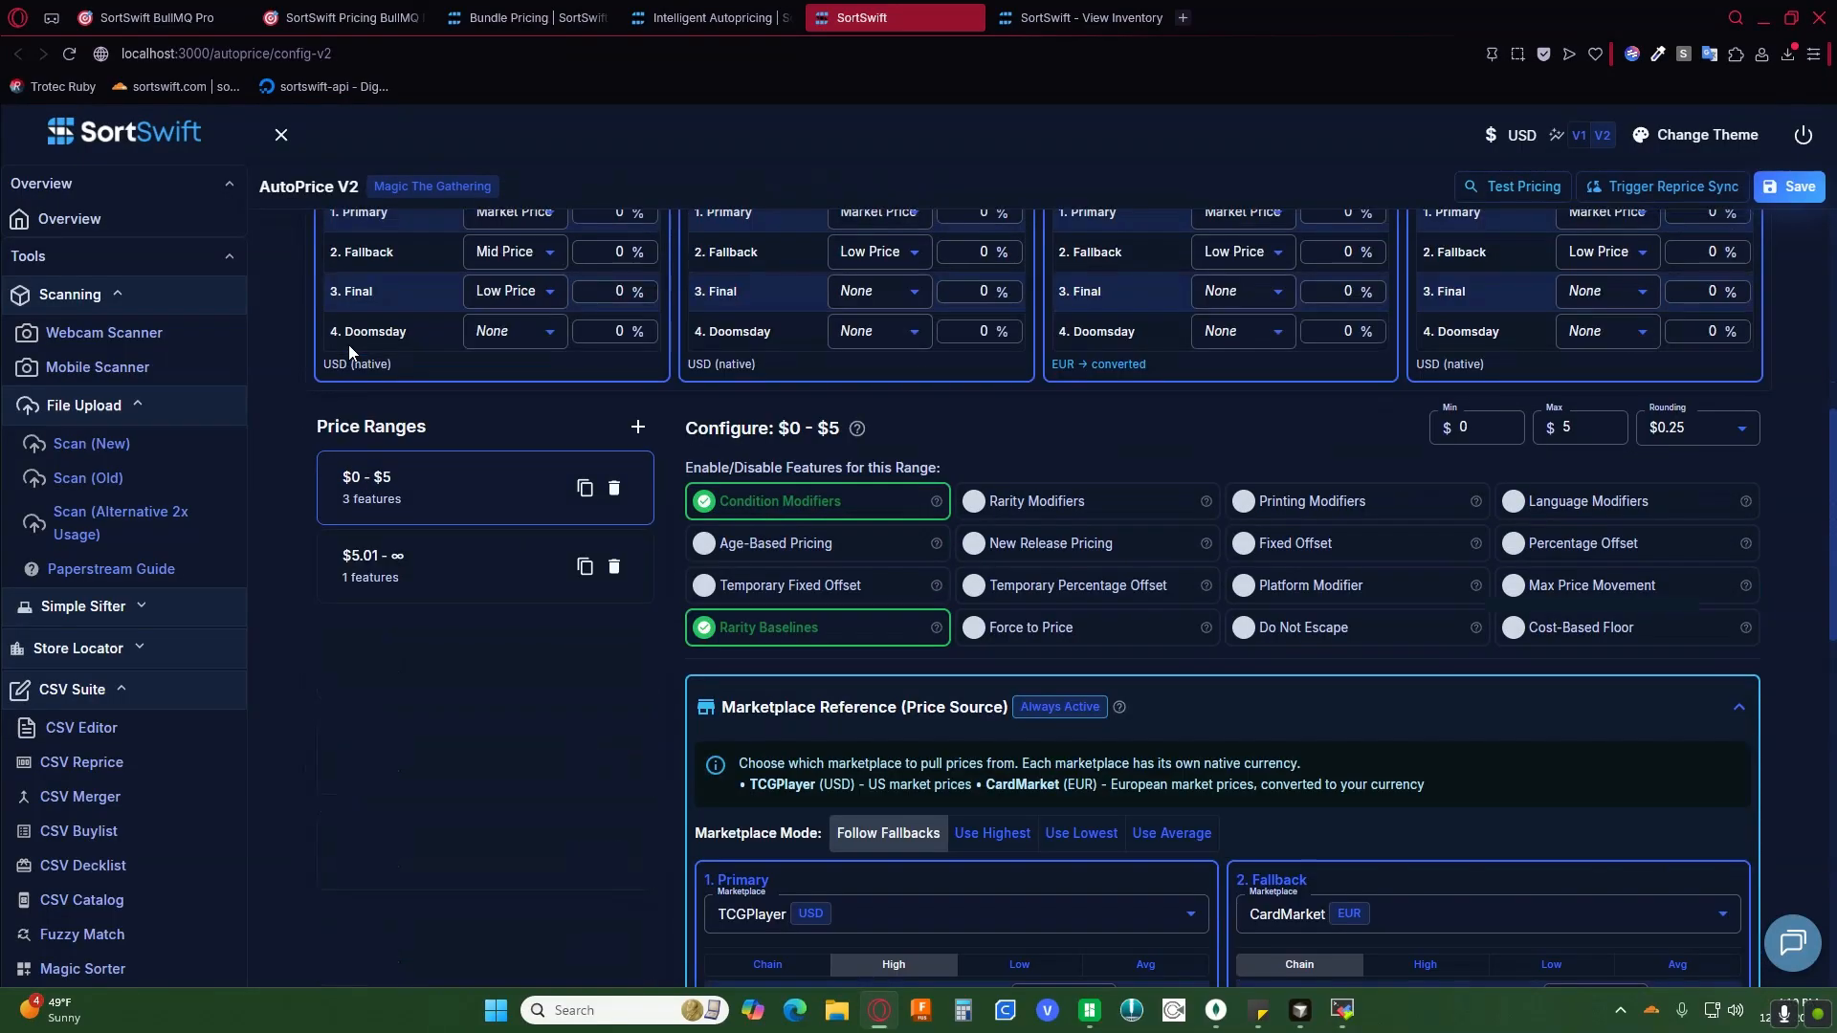
pyautogui.scroll(-3, 458, 632)
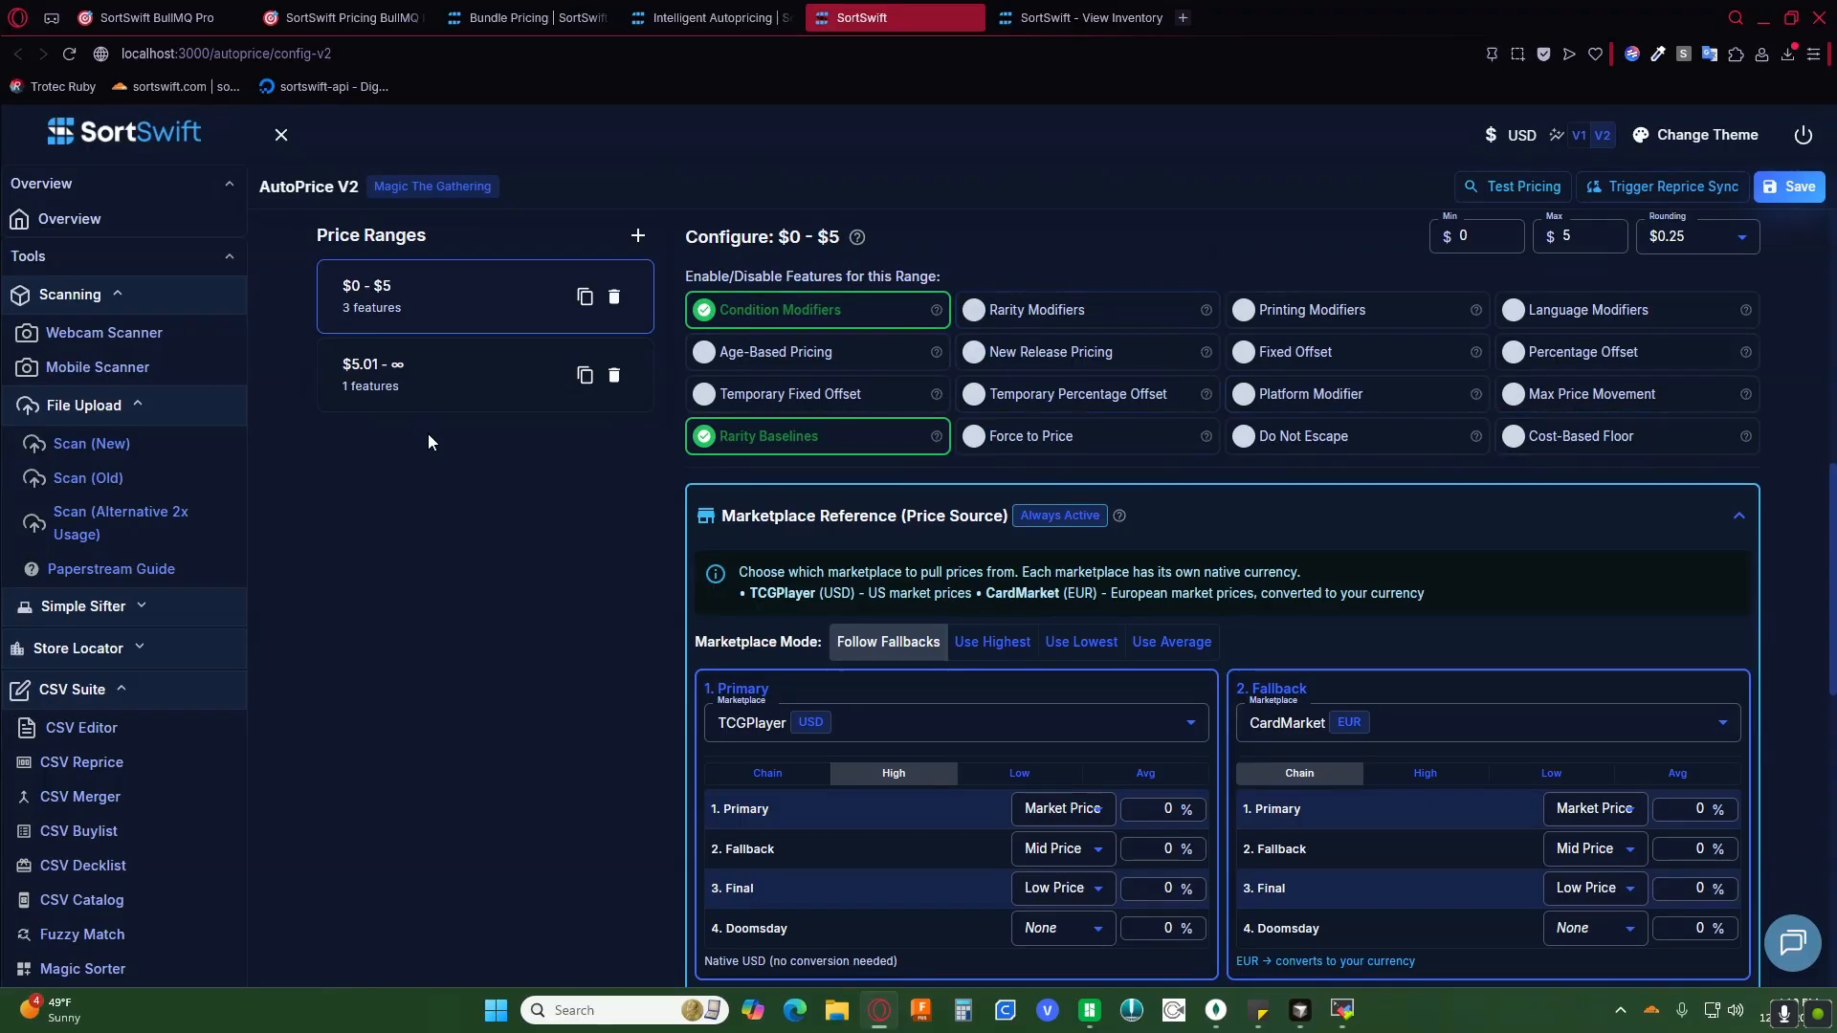
pyautogui.scroll(8, 440, 445)
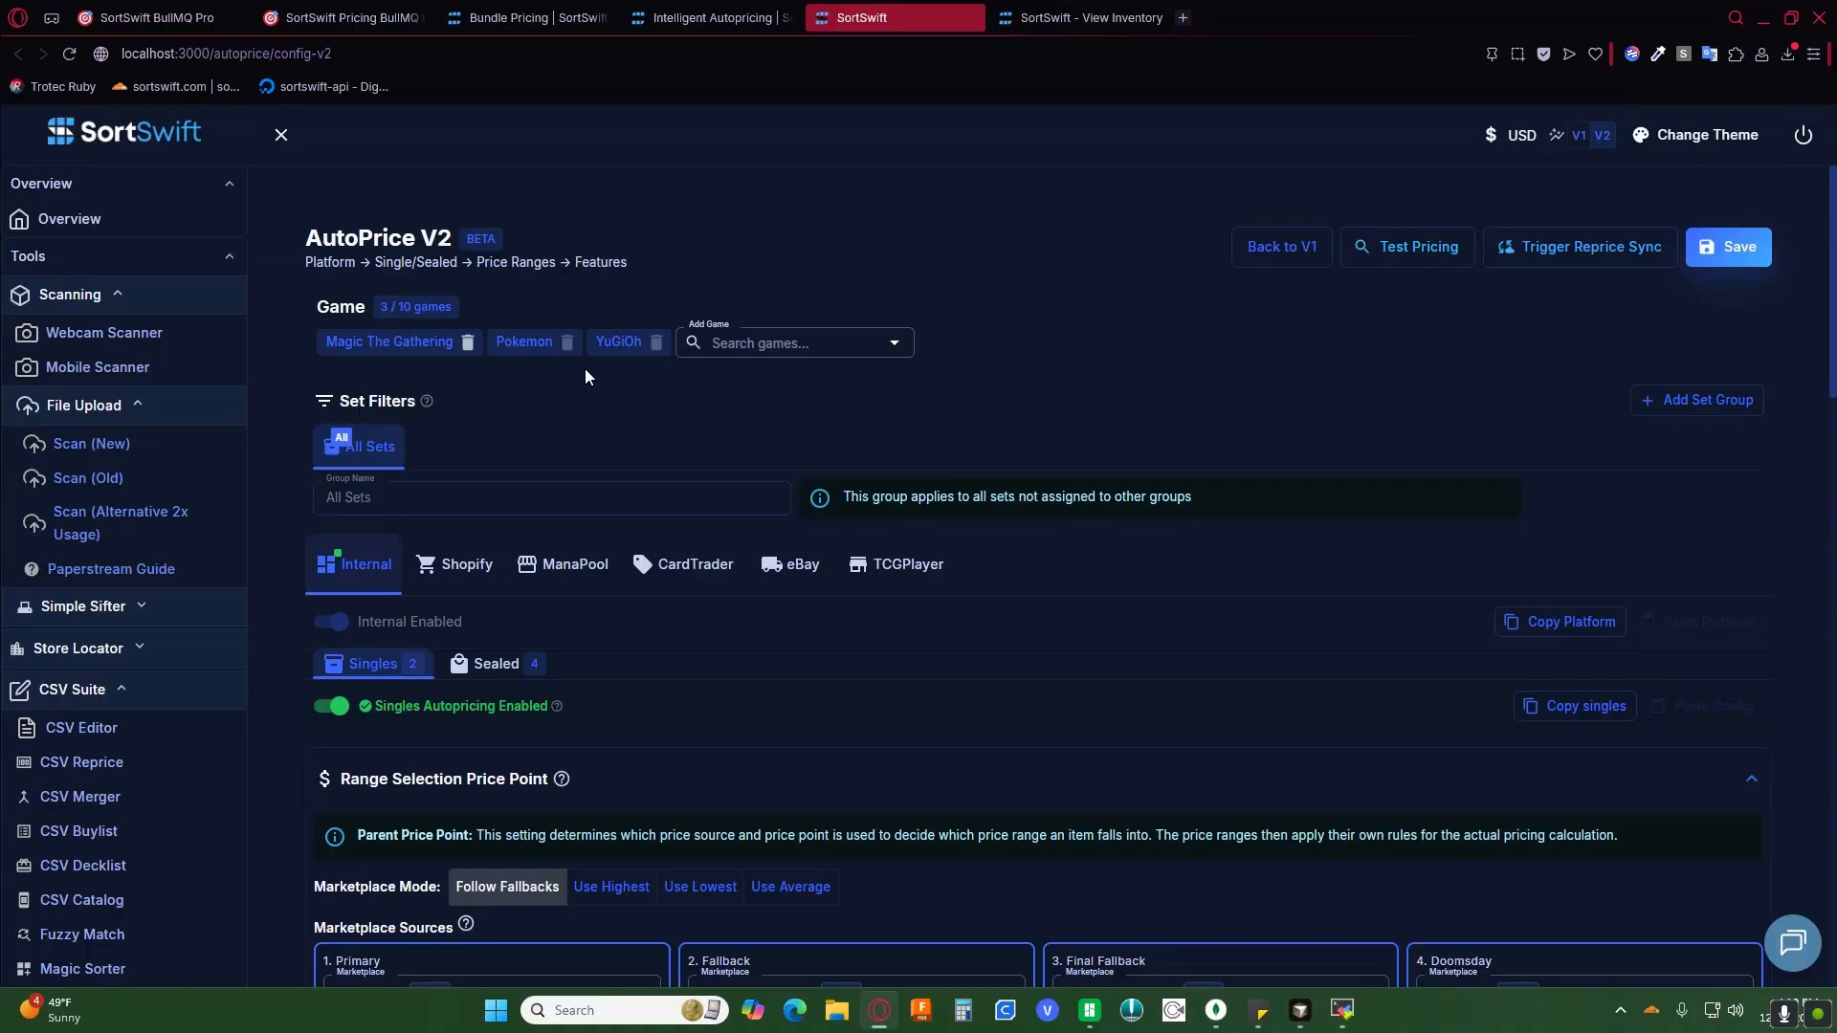
# Step: Add the Flesh & Blood TCG game and look over its default pricing configuration
pyautogui.click(737, 354)
pyautogui.write('flesh')
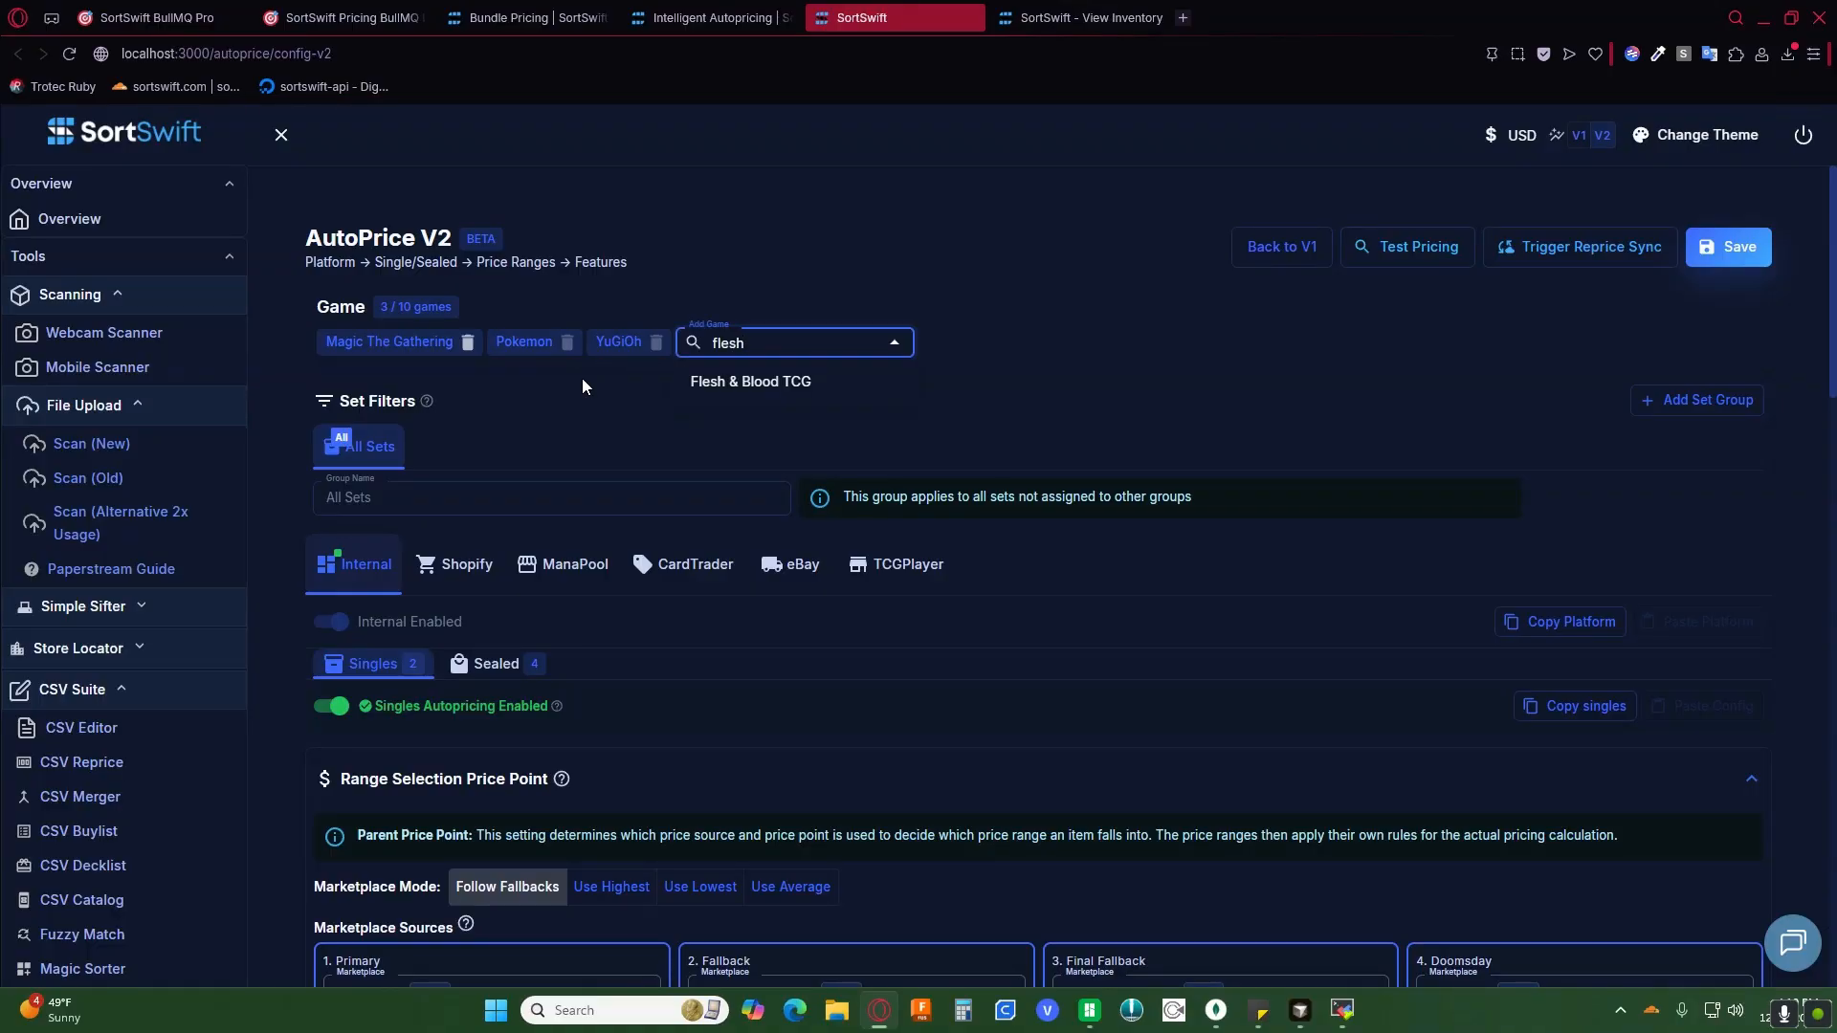
pyautogui.click(734, 387)
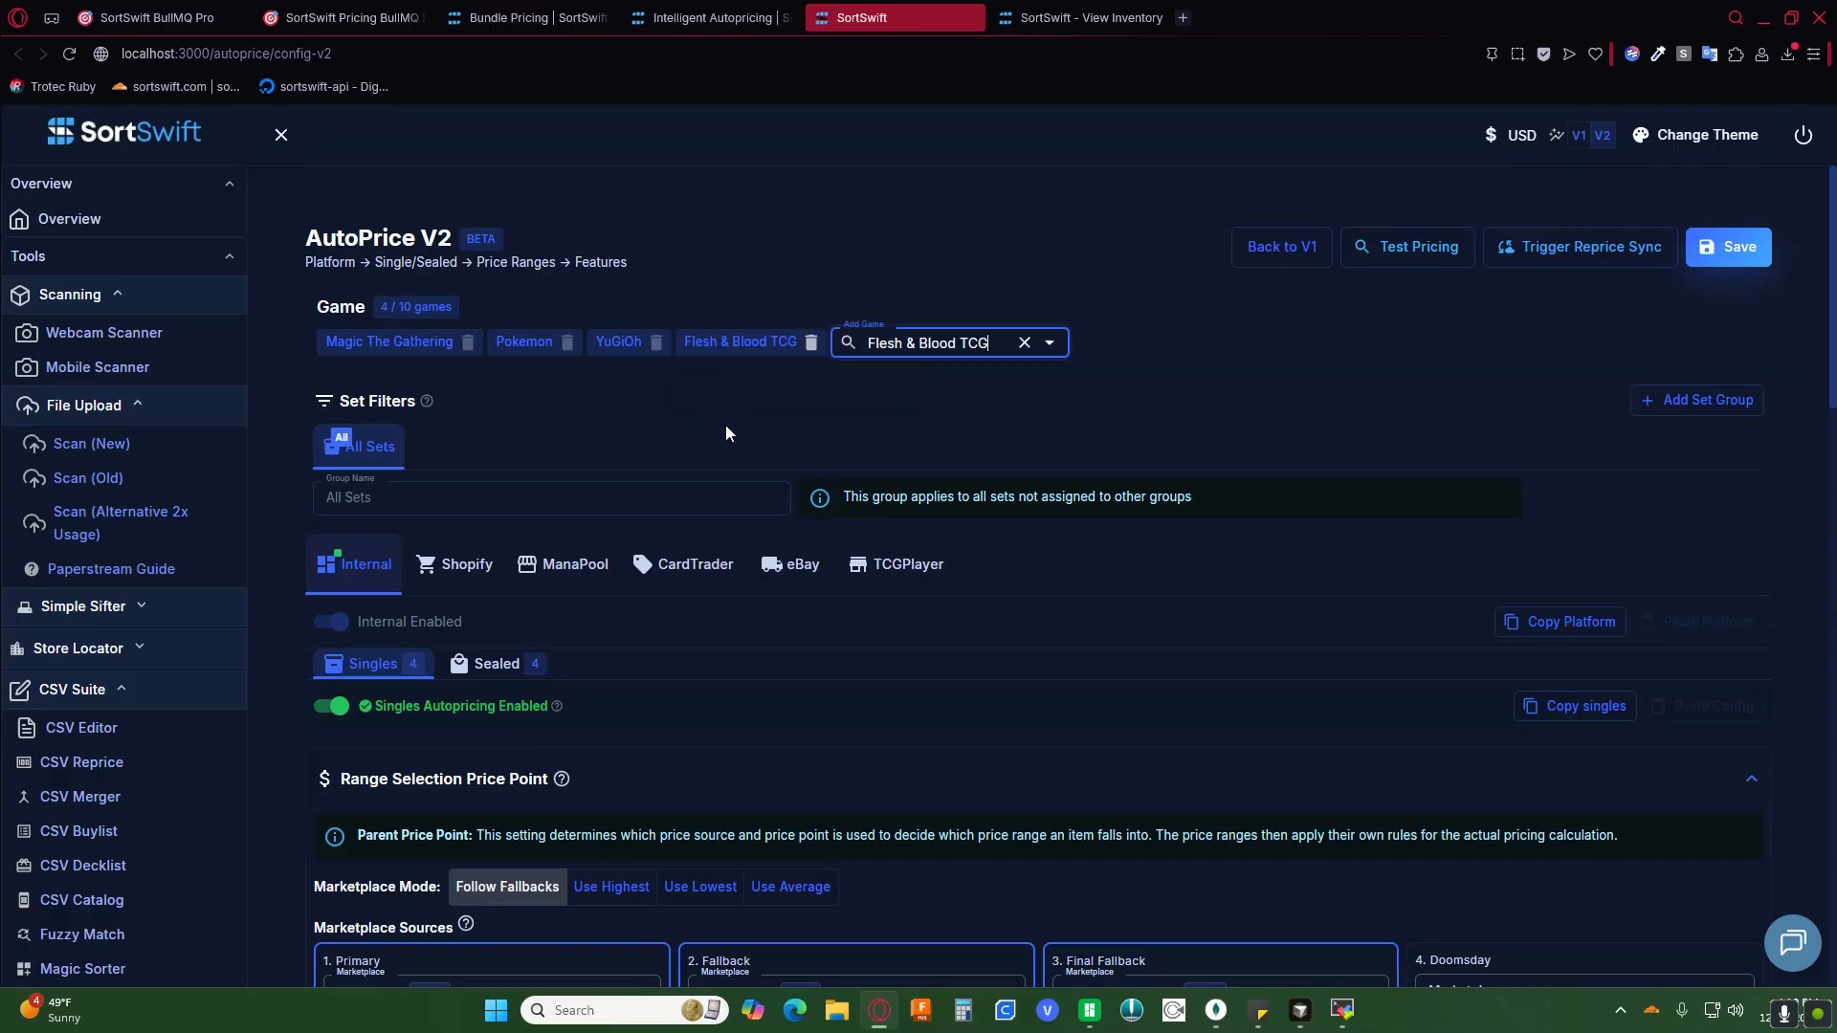
pyautogui.click(723, 352)
pyautogui.scroll(-5, 790, 766)
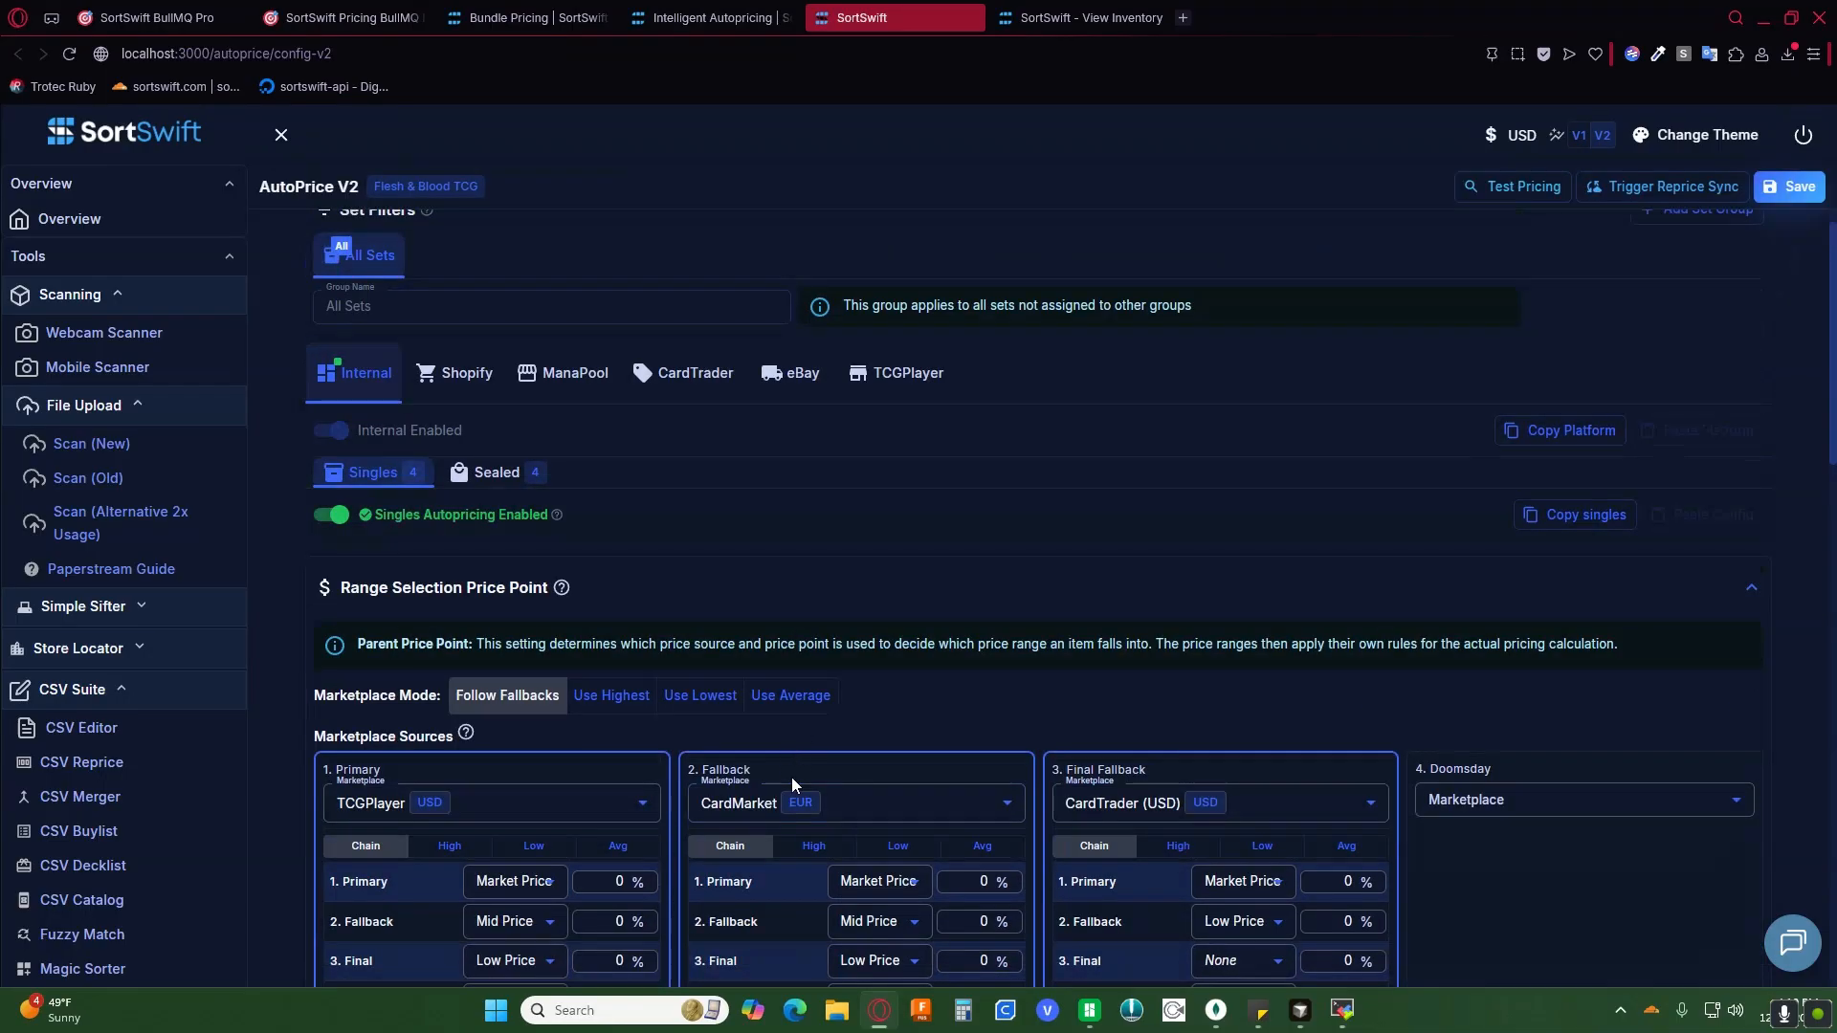
pyautogui.scroll(5, 721, 755)
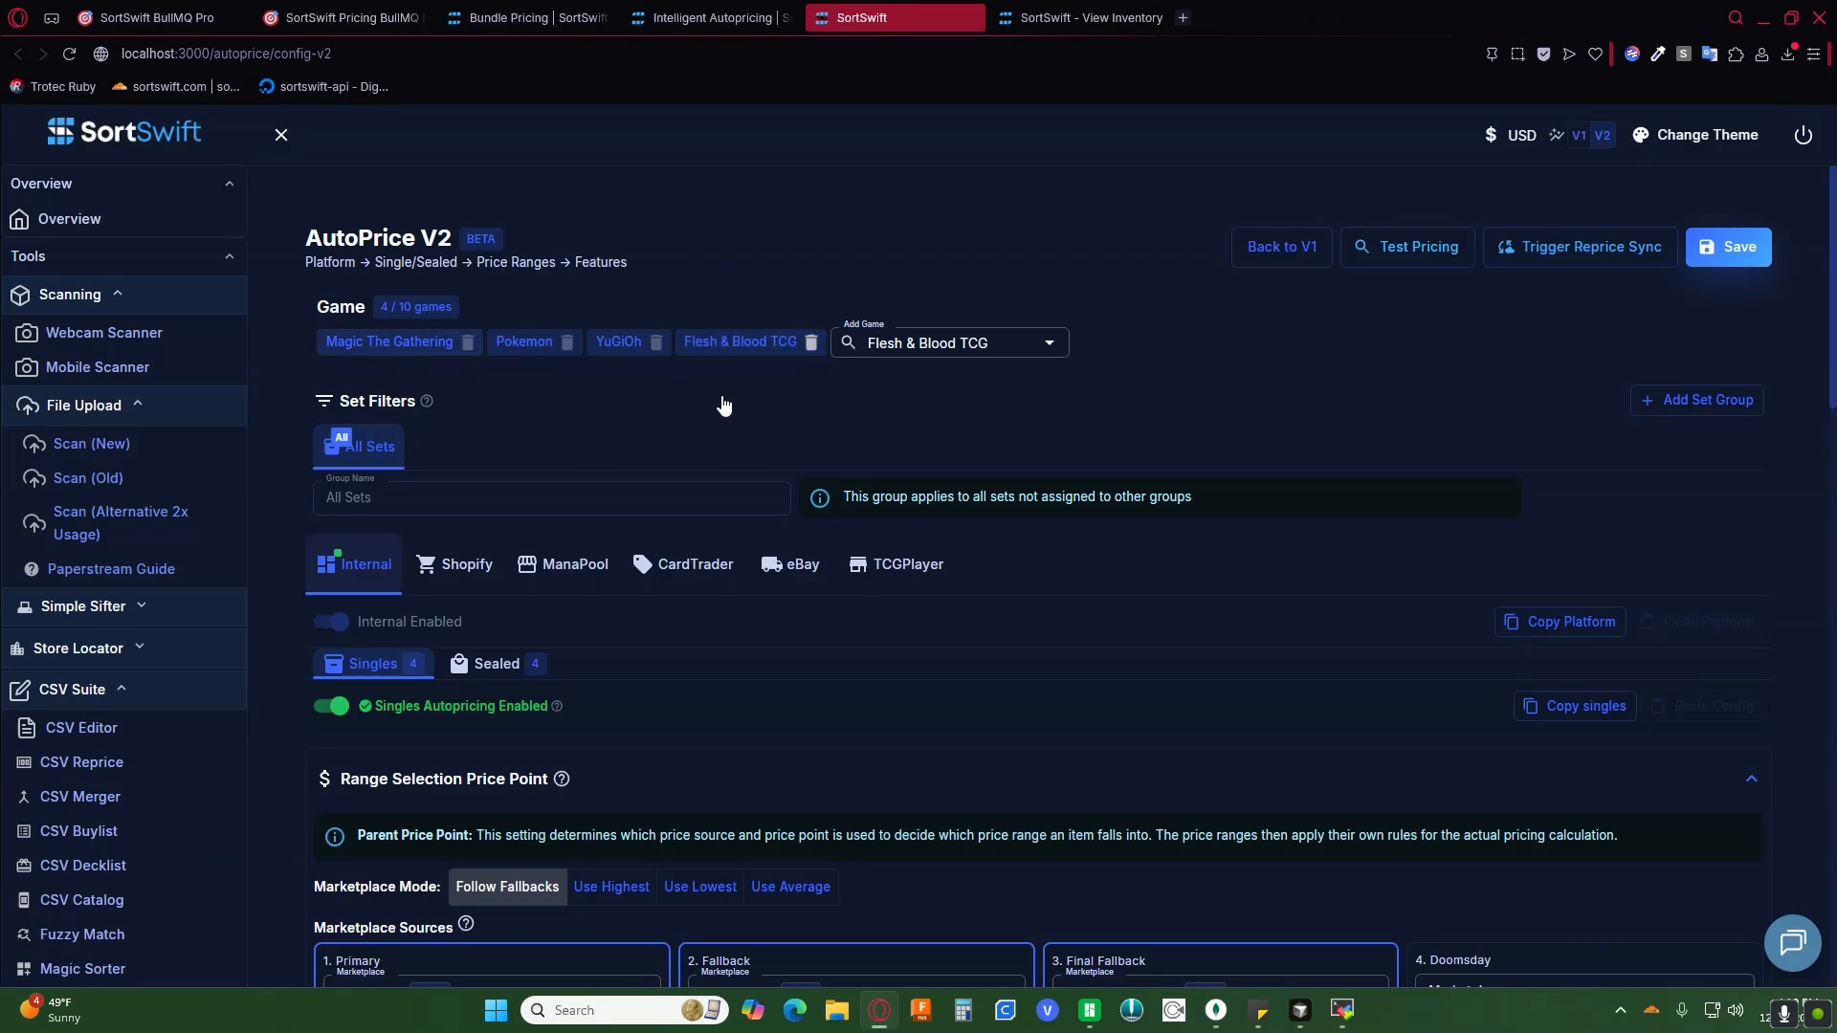
# Step: Delete the Flesh & Blood TCG game configuration
pyautogui.click(812, 343)
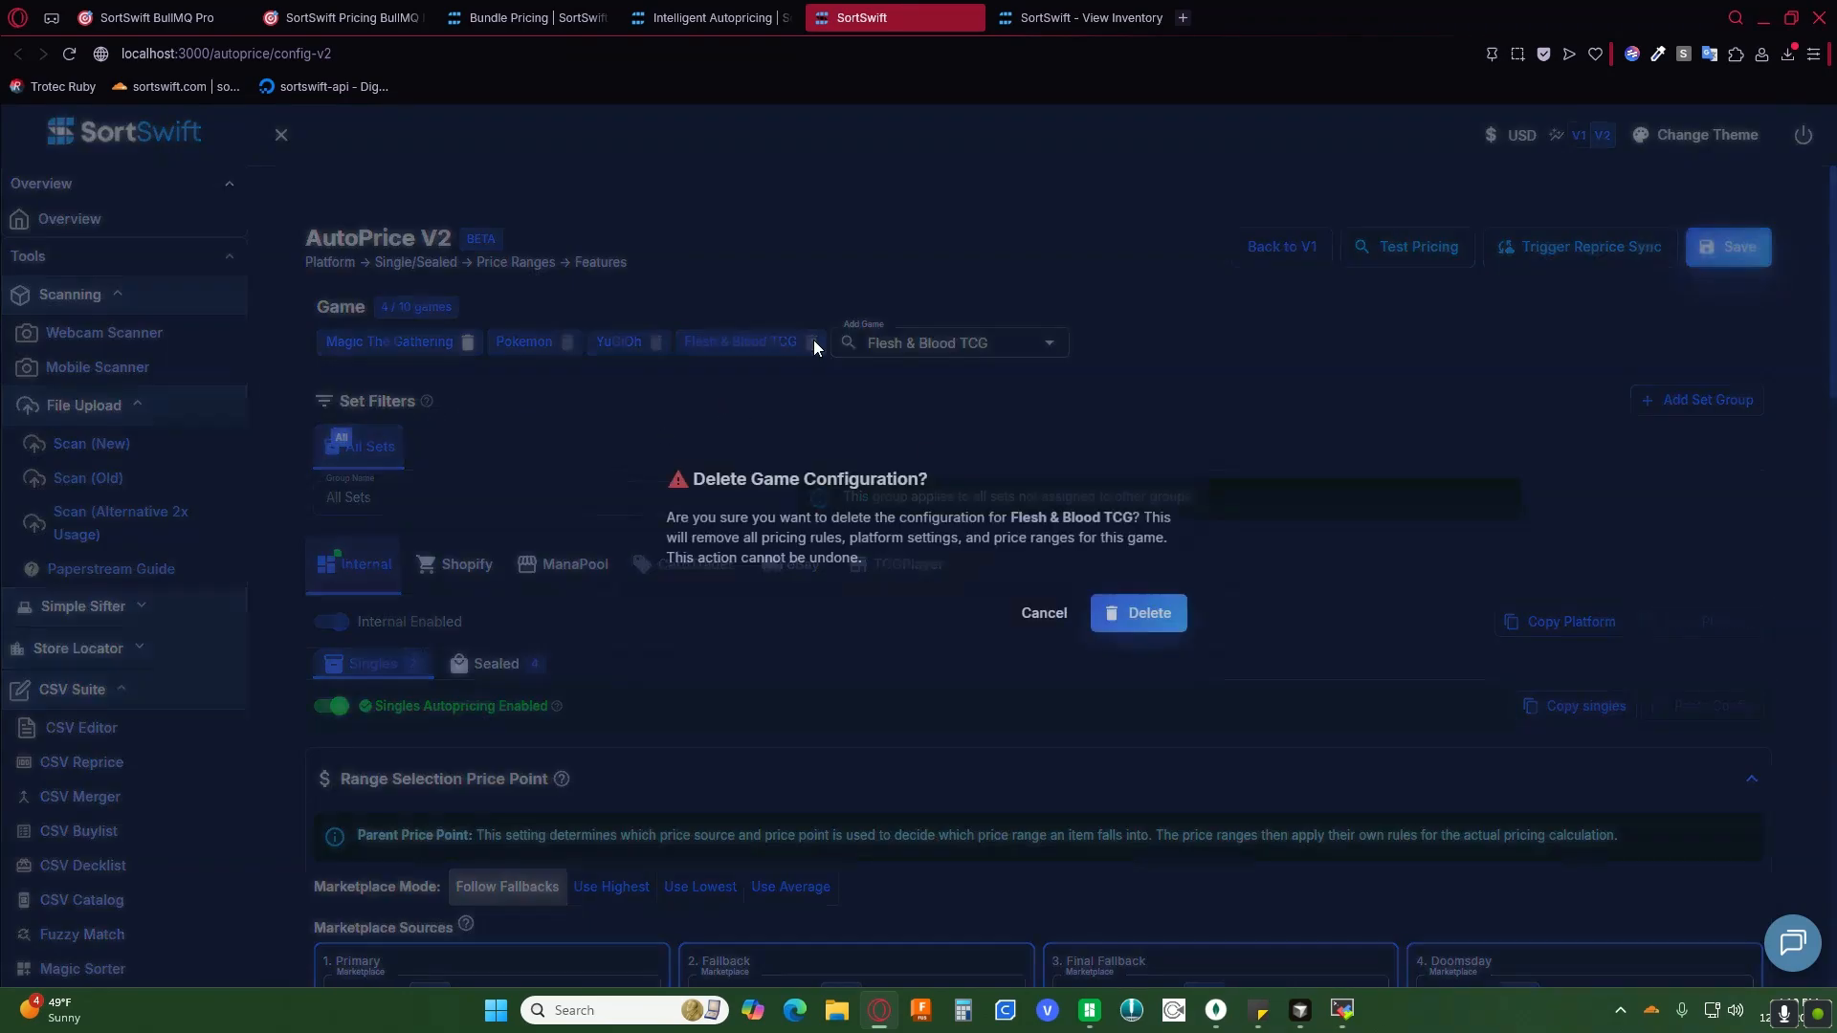
pyautogui.click(1129, 623)
pyautogui.scroll(-3, 623, 444)
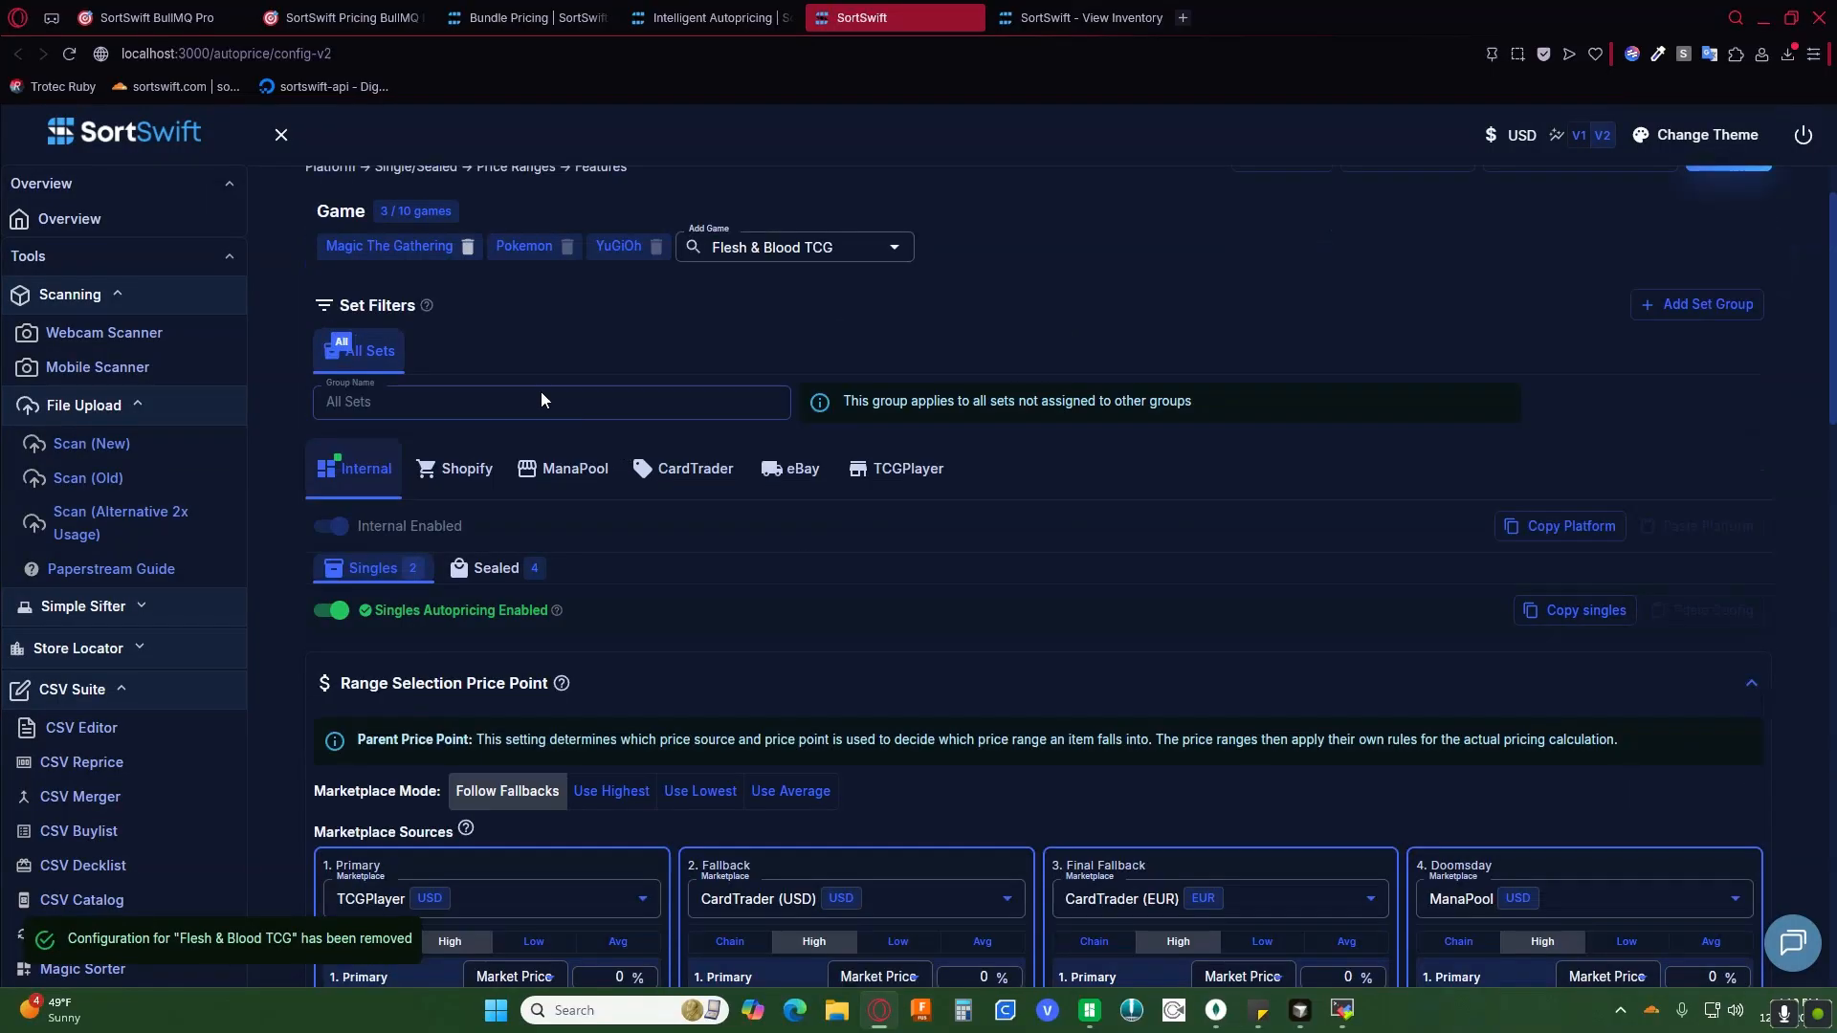
# Step: Create a new set group for Magic The Gathering and put Revised Edition (3ED) in it
pyautogui.scroll(2, 475, 317)
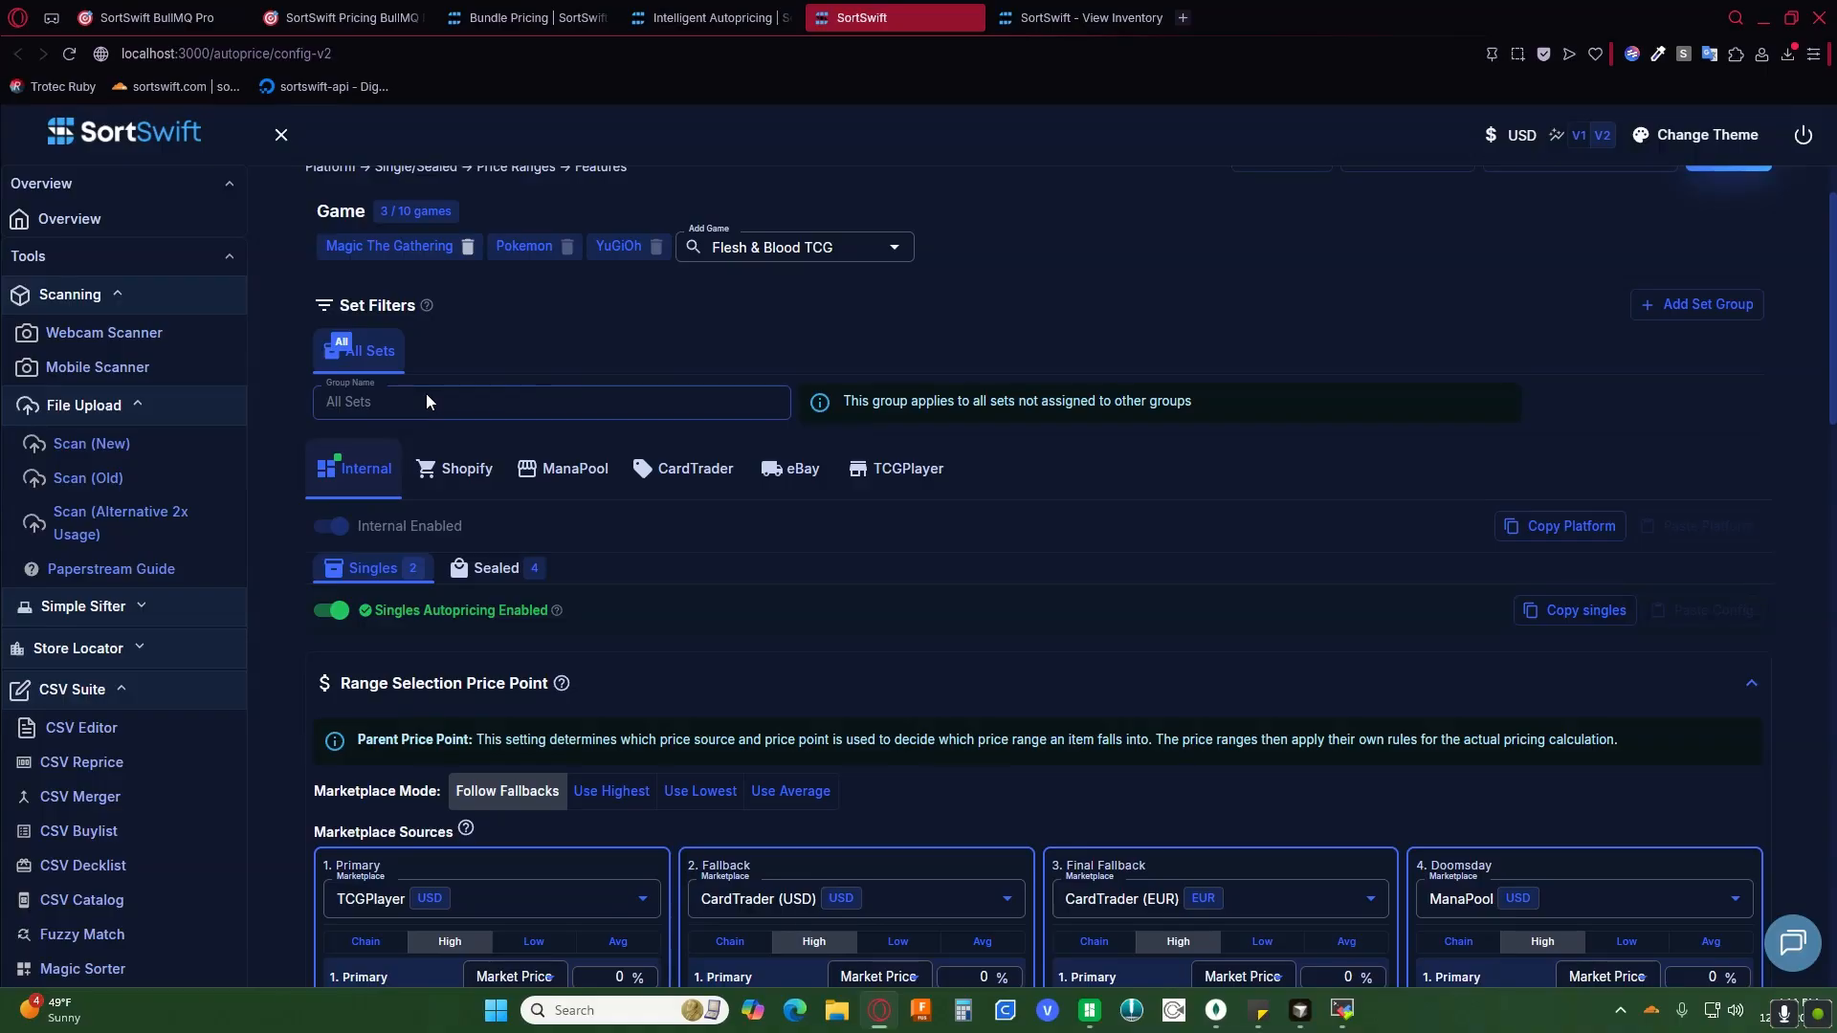
pyautogui.click(1685, 329)
pyautogui.click(925, 400)
pyautogui.write('rev')
pyautogui.click(893, 534)
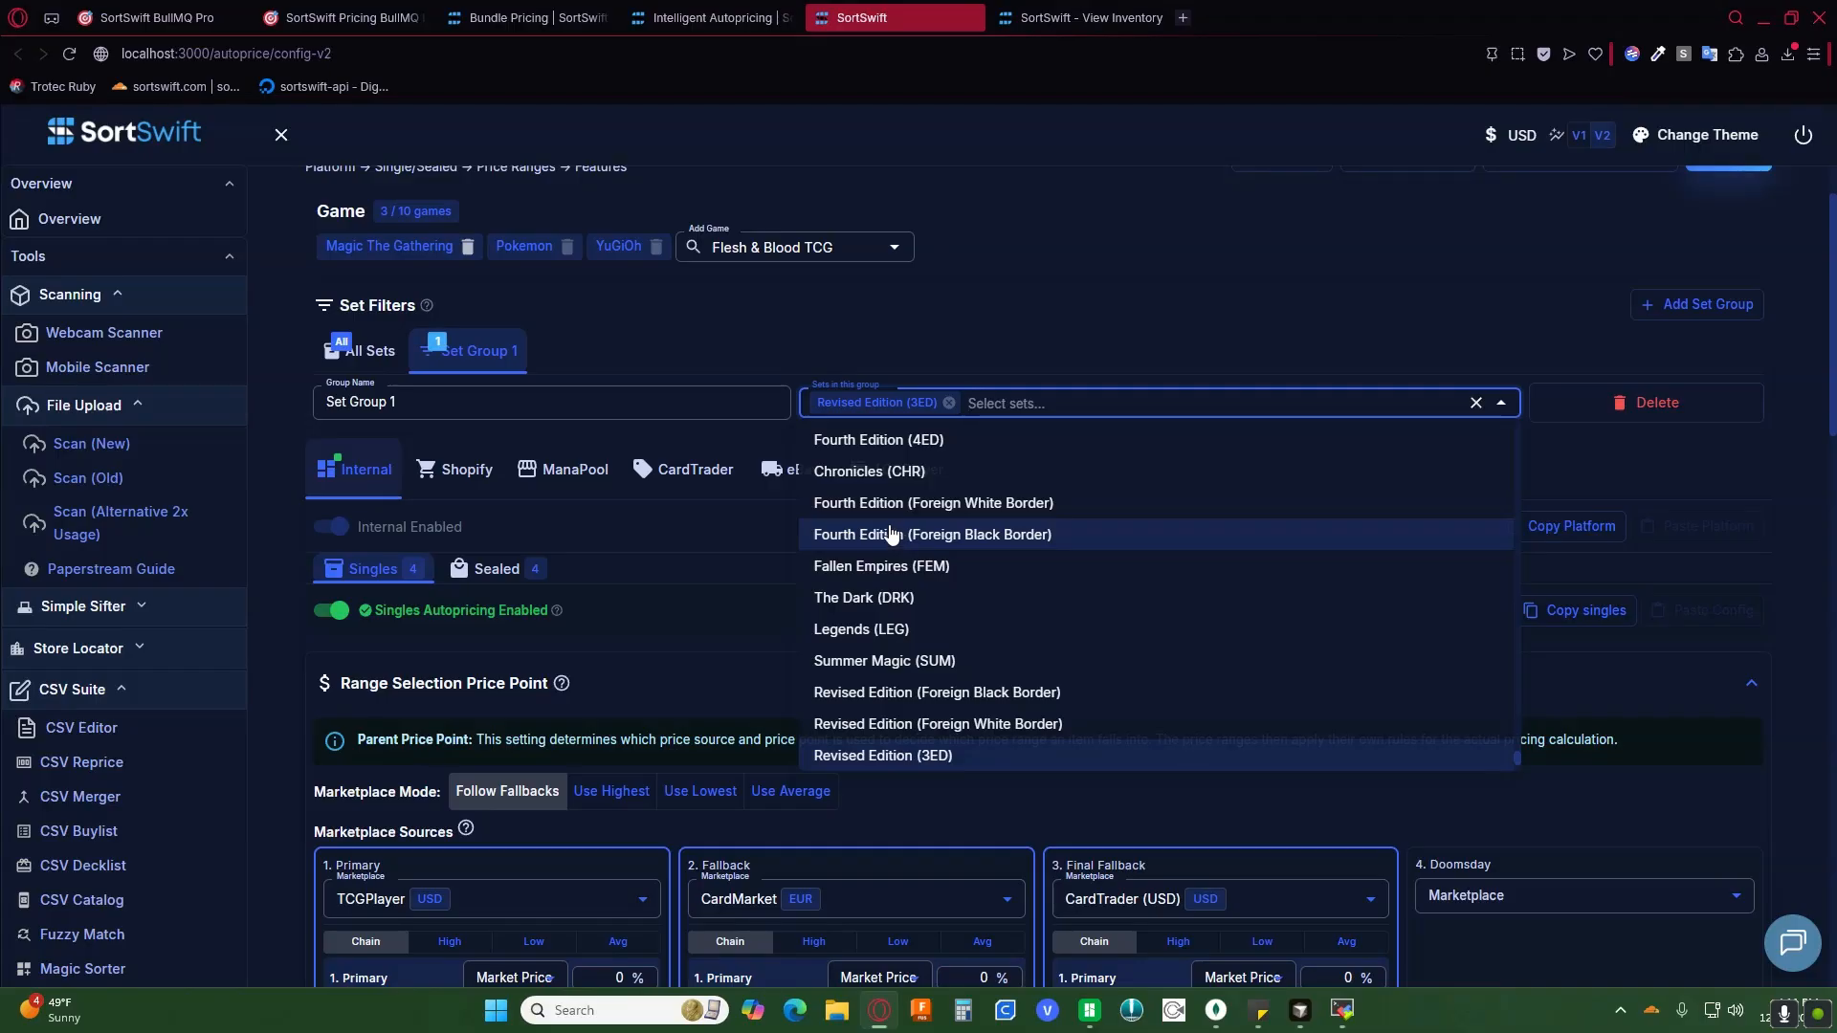
# Step: Add the sets Unlimited Edition (2ED), The Dark (DRK) and Legends (LEG) to the new set group
pyautogui.write('unl')
pyautogui.click(878, 441)
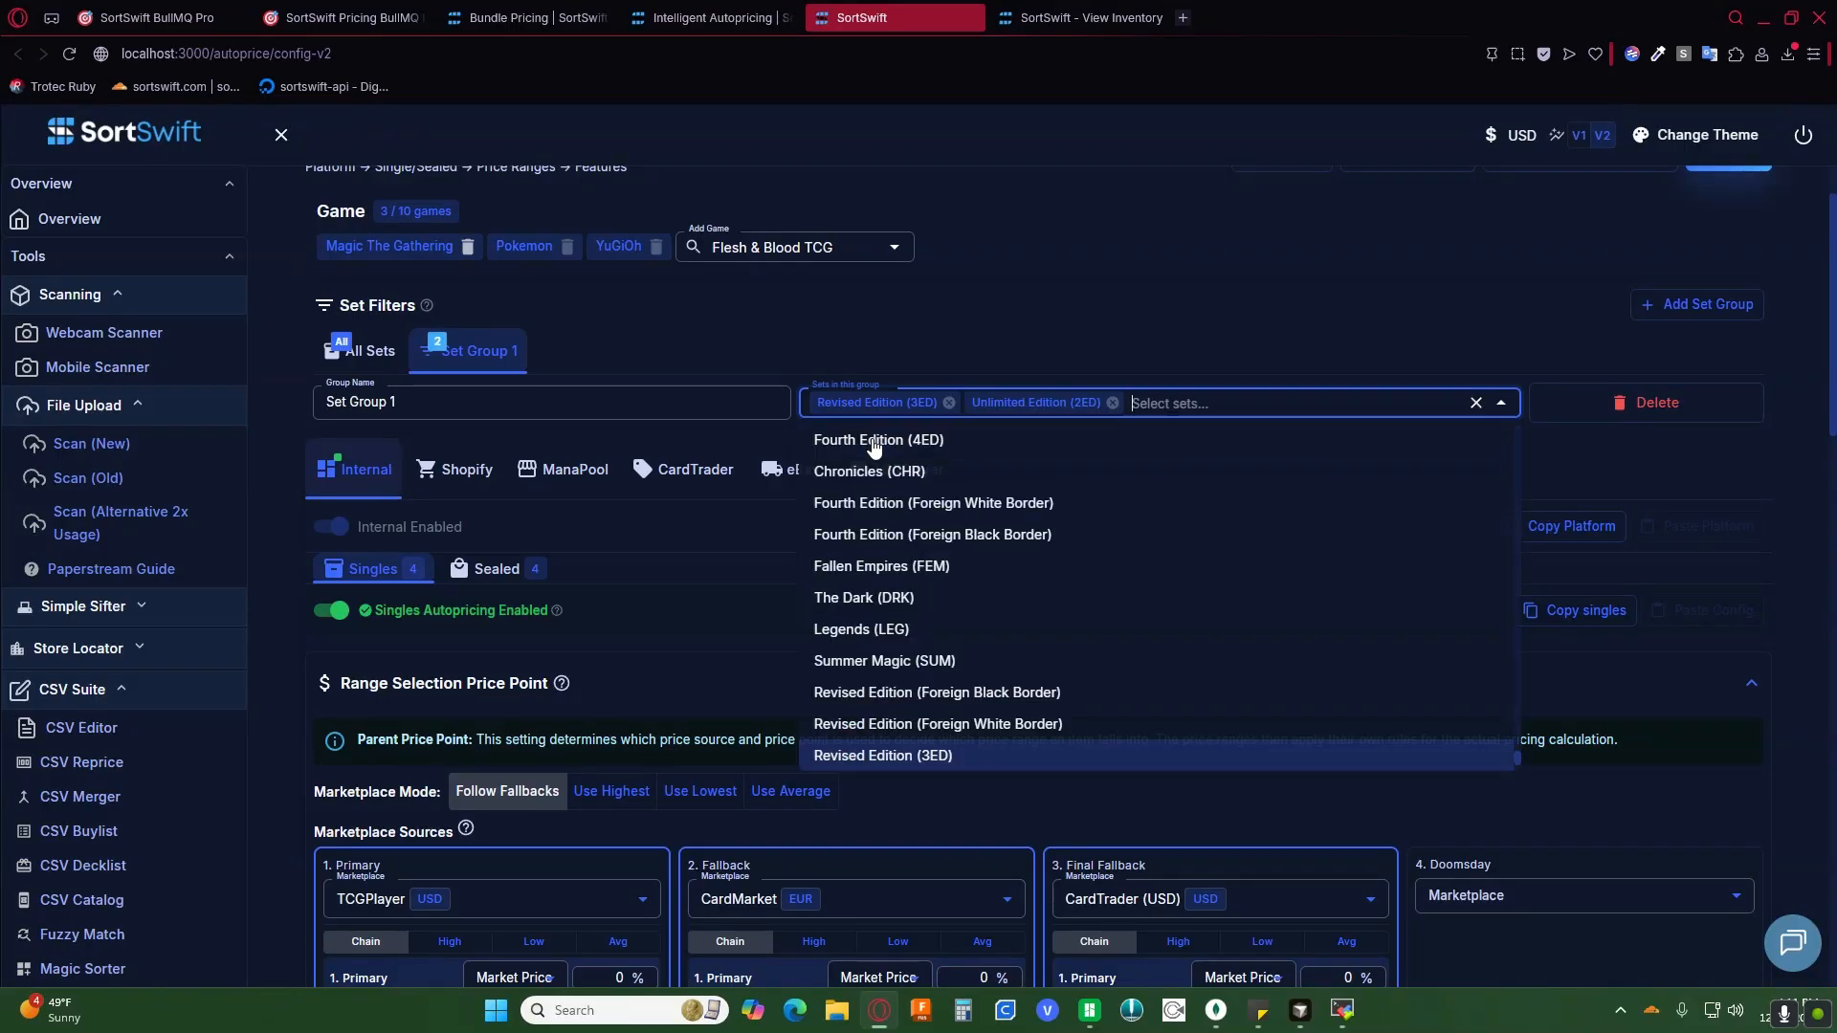
pyautogui.click(916, 603)
pyautogui.click(882, 632)
pyautogui.scroll(-3, 981, 717)
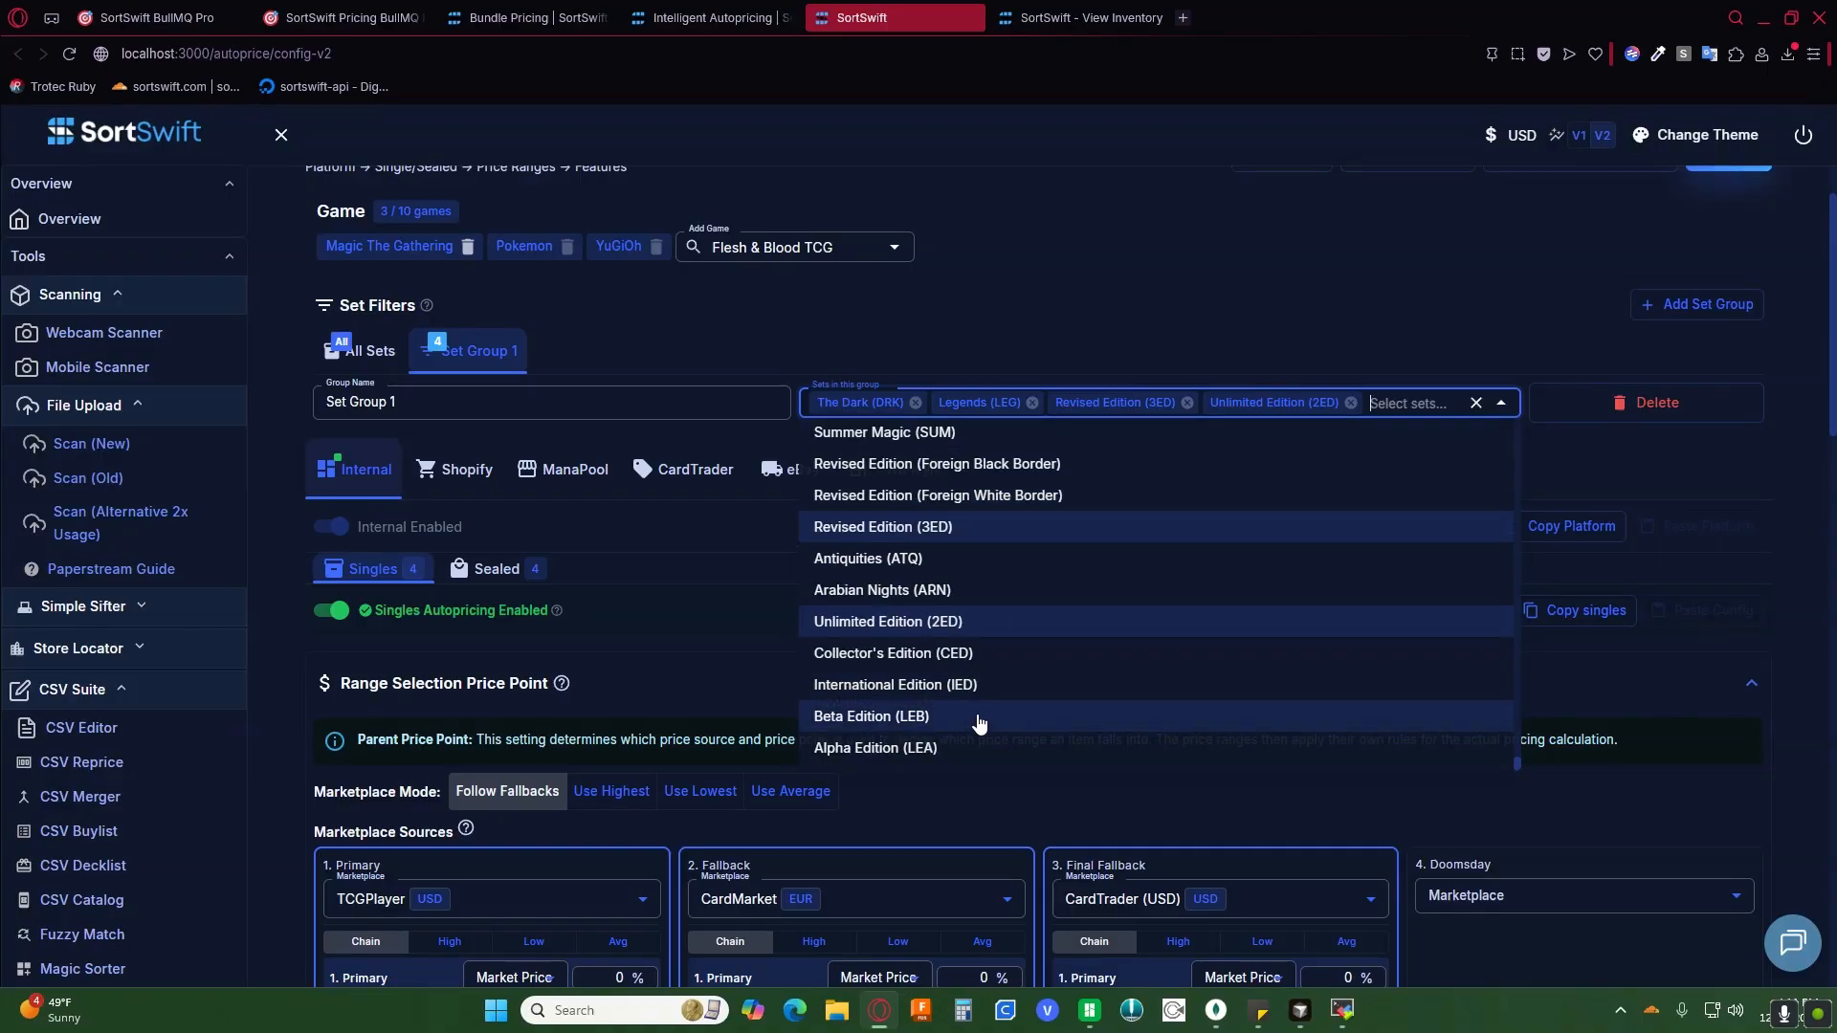
# Step: Rename the new set group as Old Cards
pyautogui.click(517, 402)
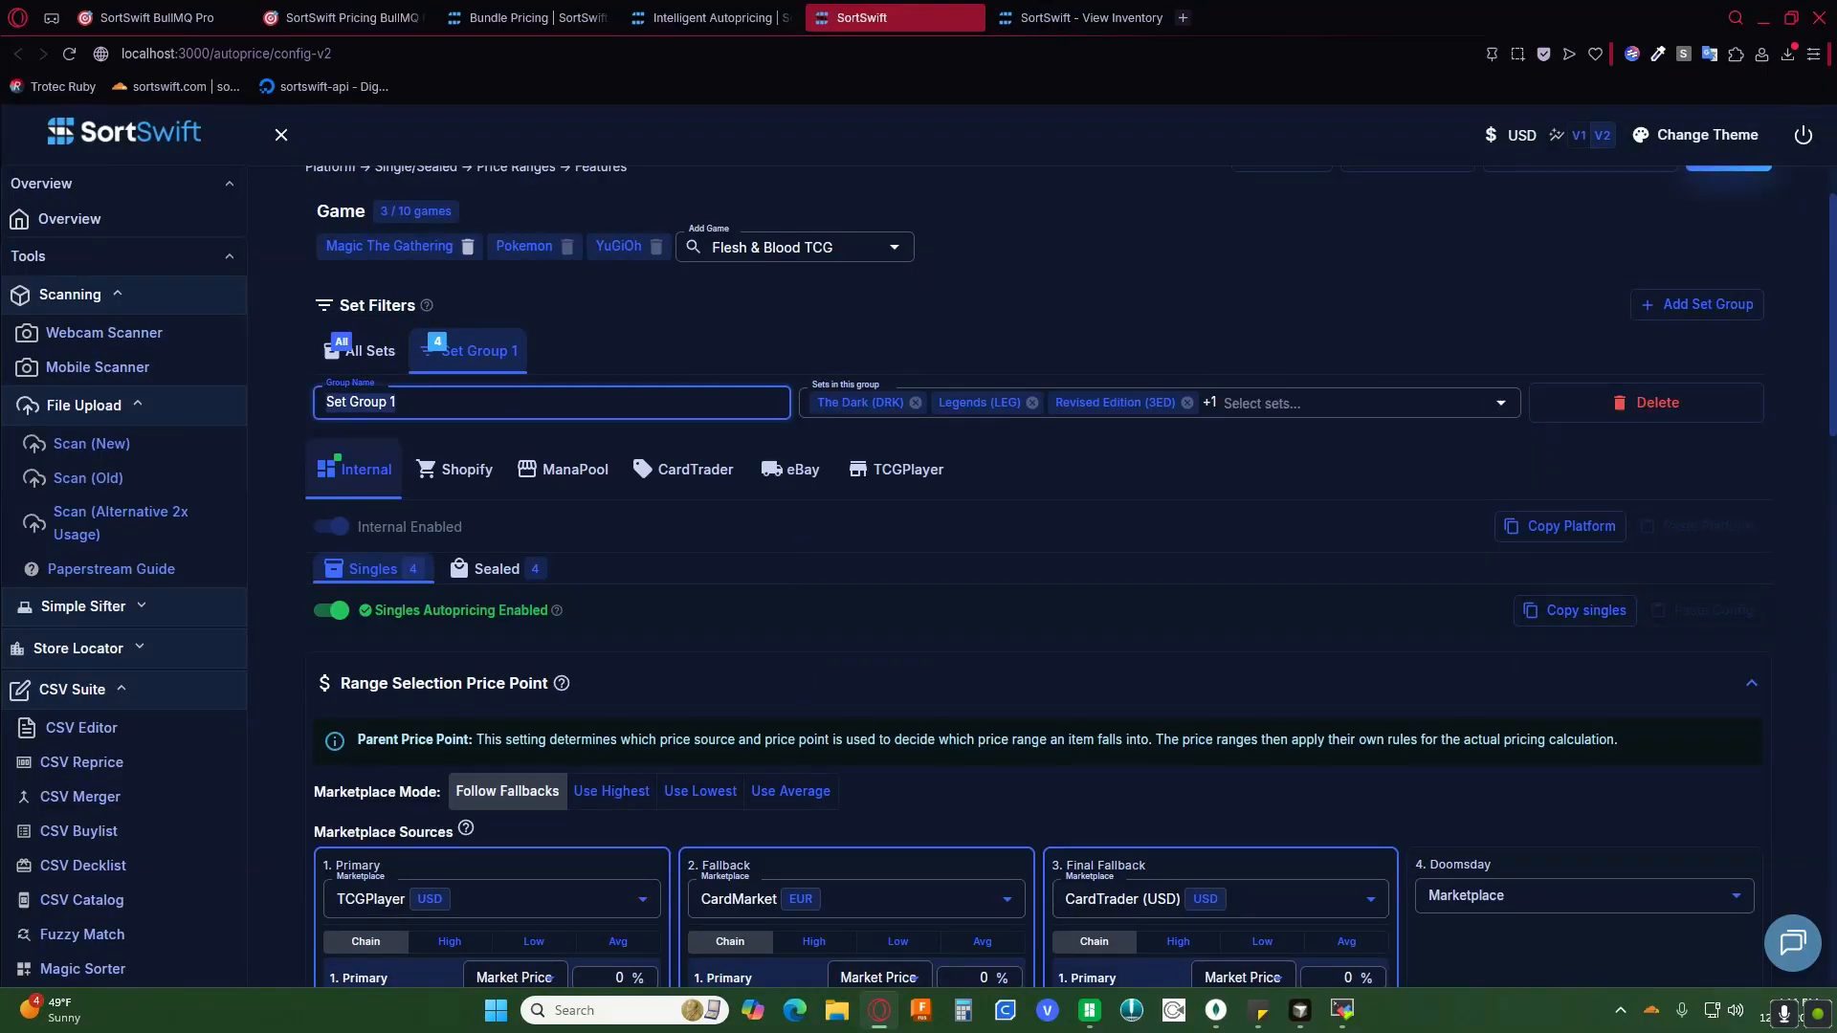
pyautogui.press('BackSpace')
pyautogui.write('Old Cards')
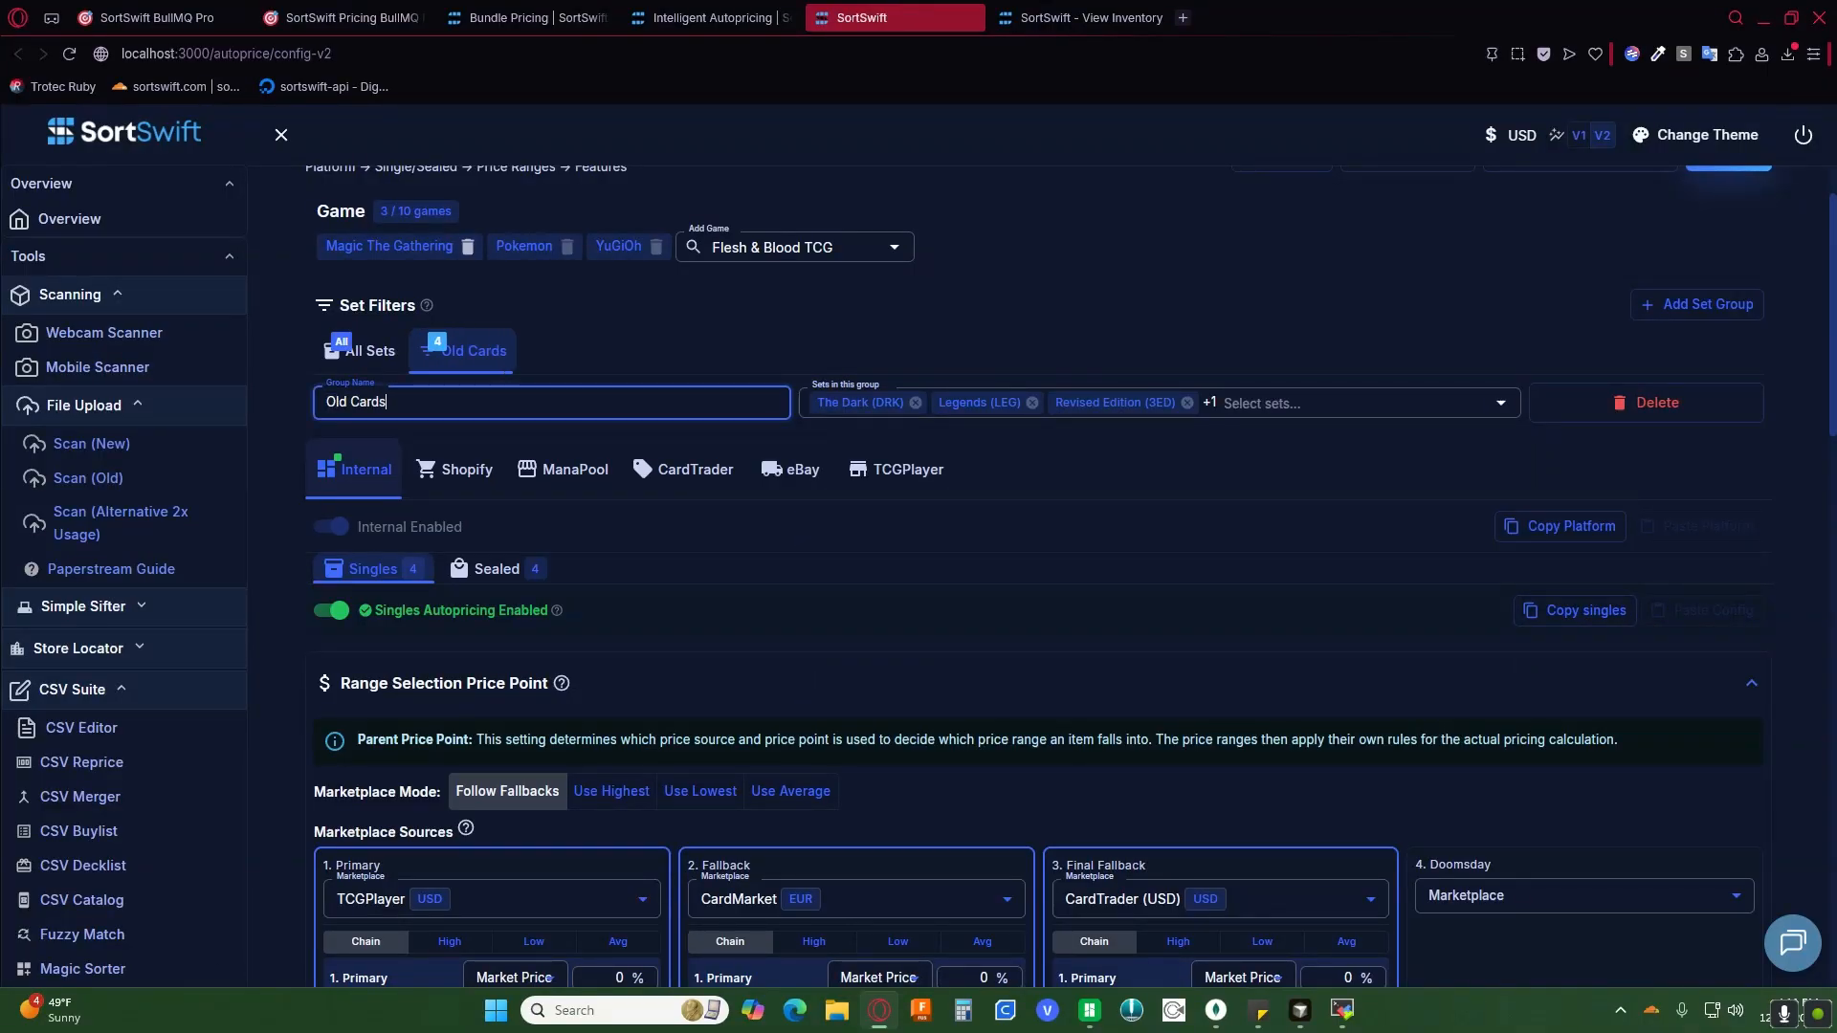
pyautogui.click(496, 346)
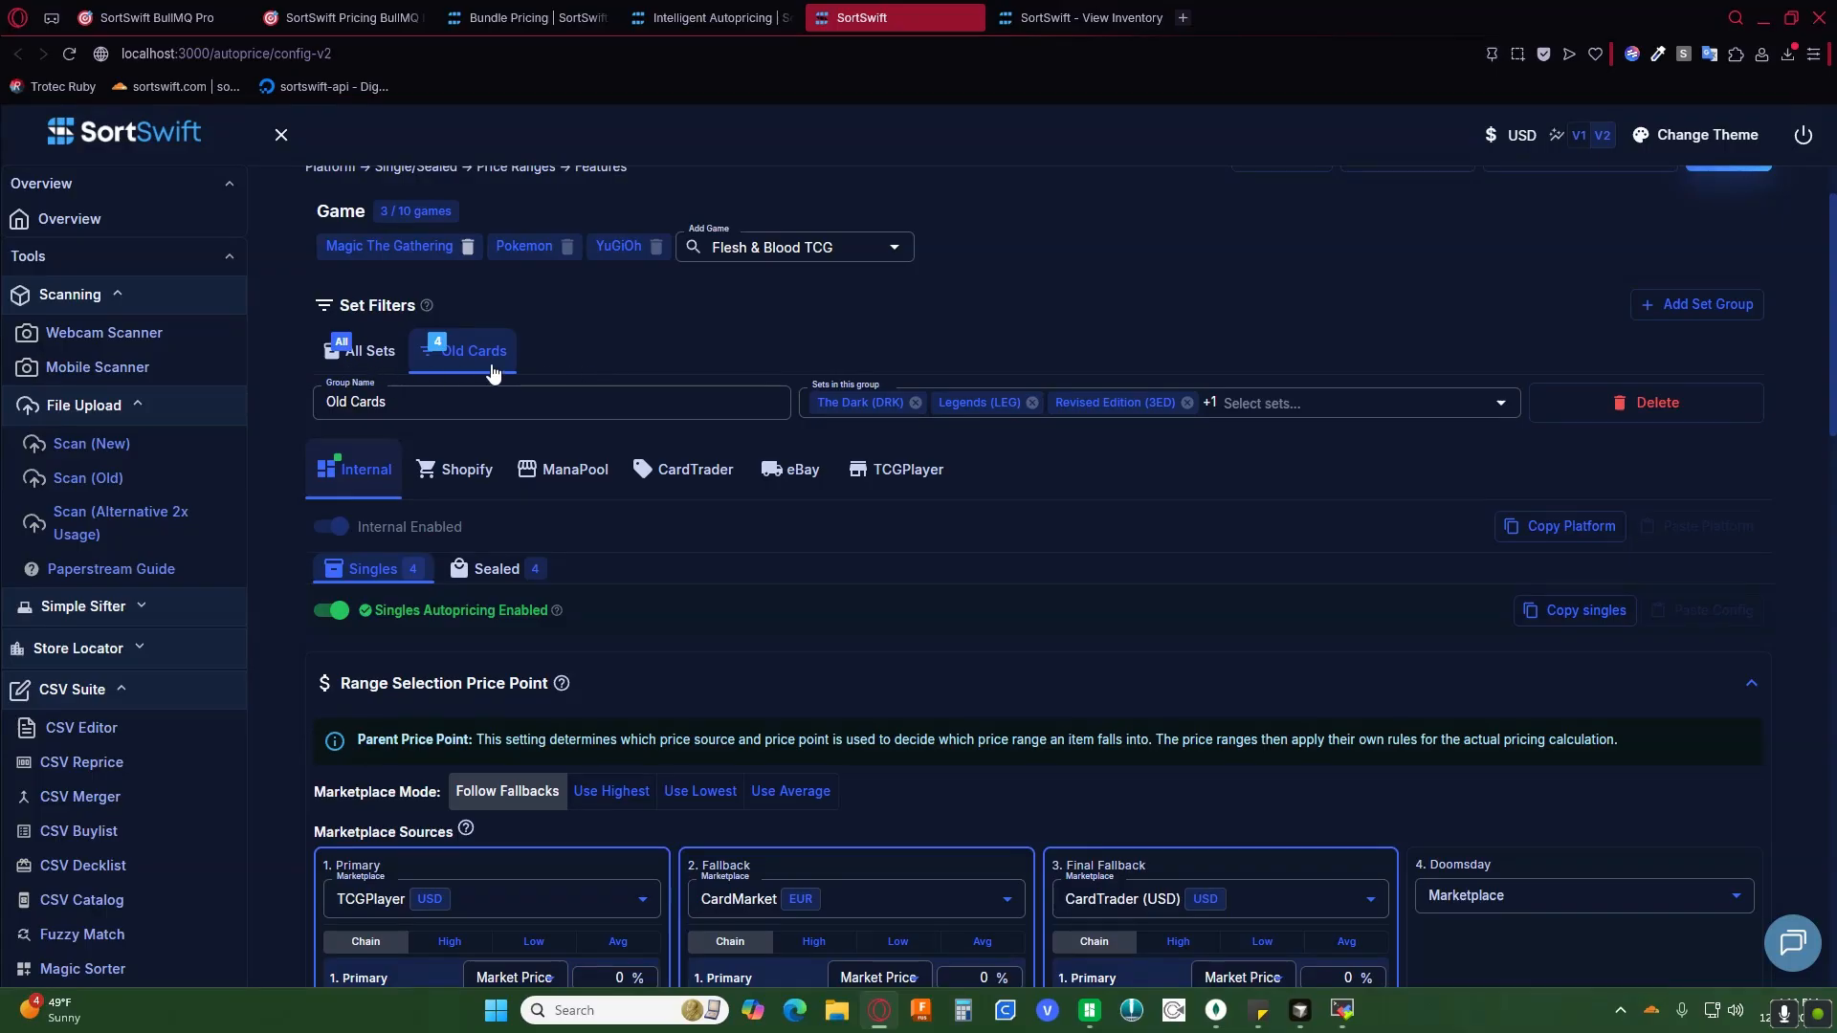
# Step: Copy the Internal platform configuration from the All Sets group and paste it into the Old Cards group
pyautogui.click(367, 355)
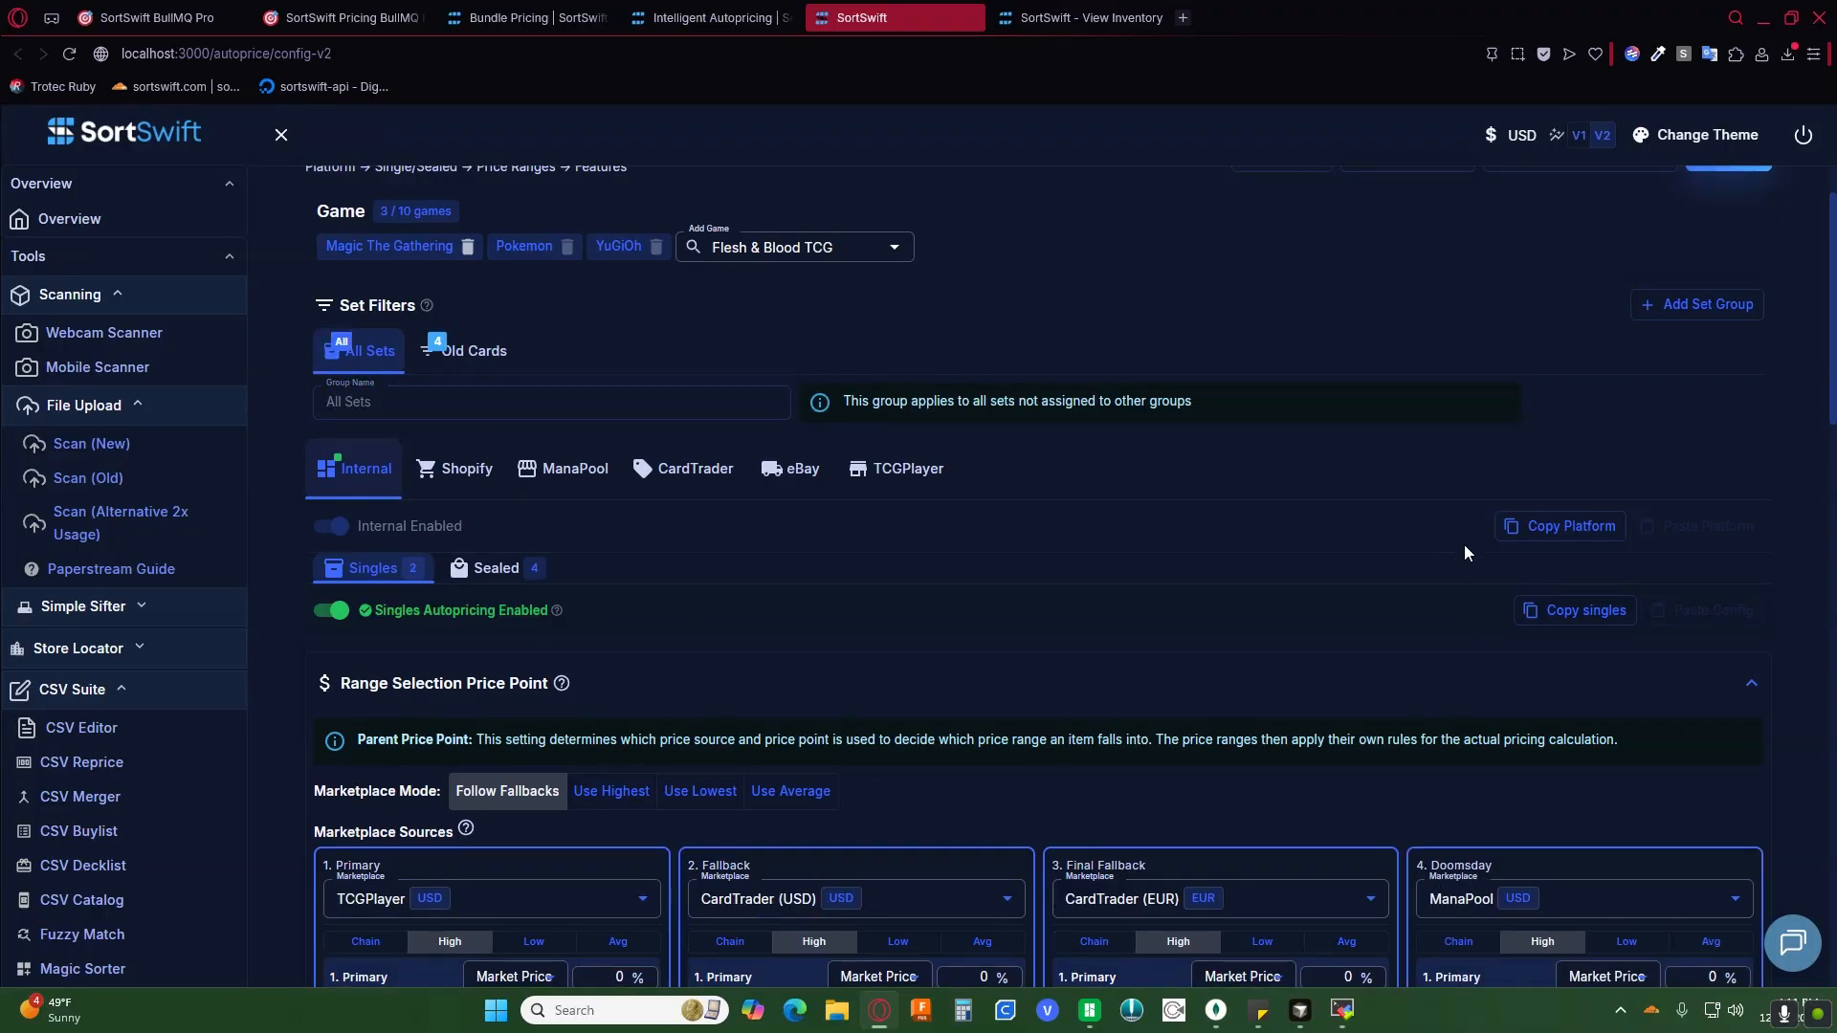
pyautogui.click(1562, 533)
pyautogui.click(447, 356)
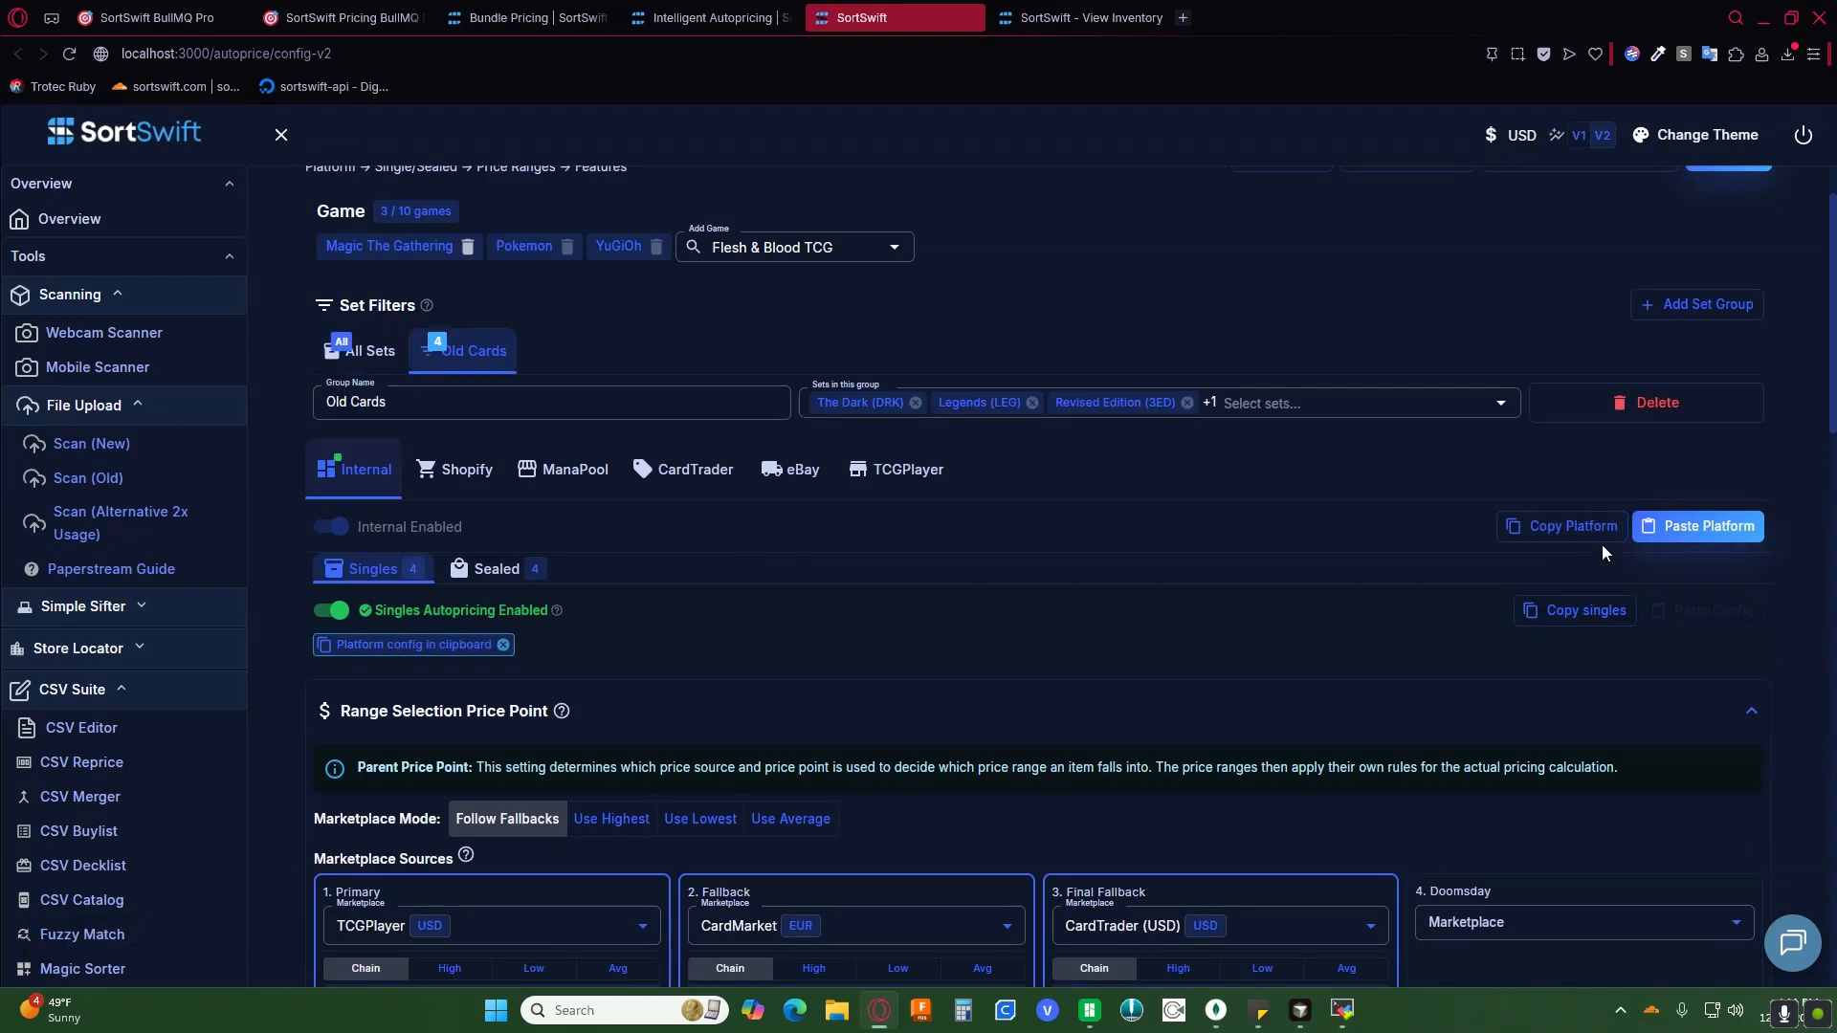
pyautogui.click(1698, 526)
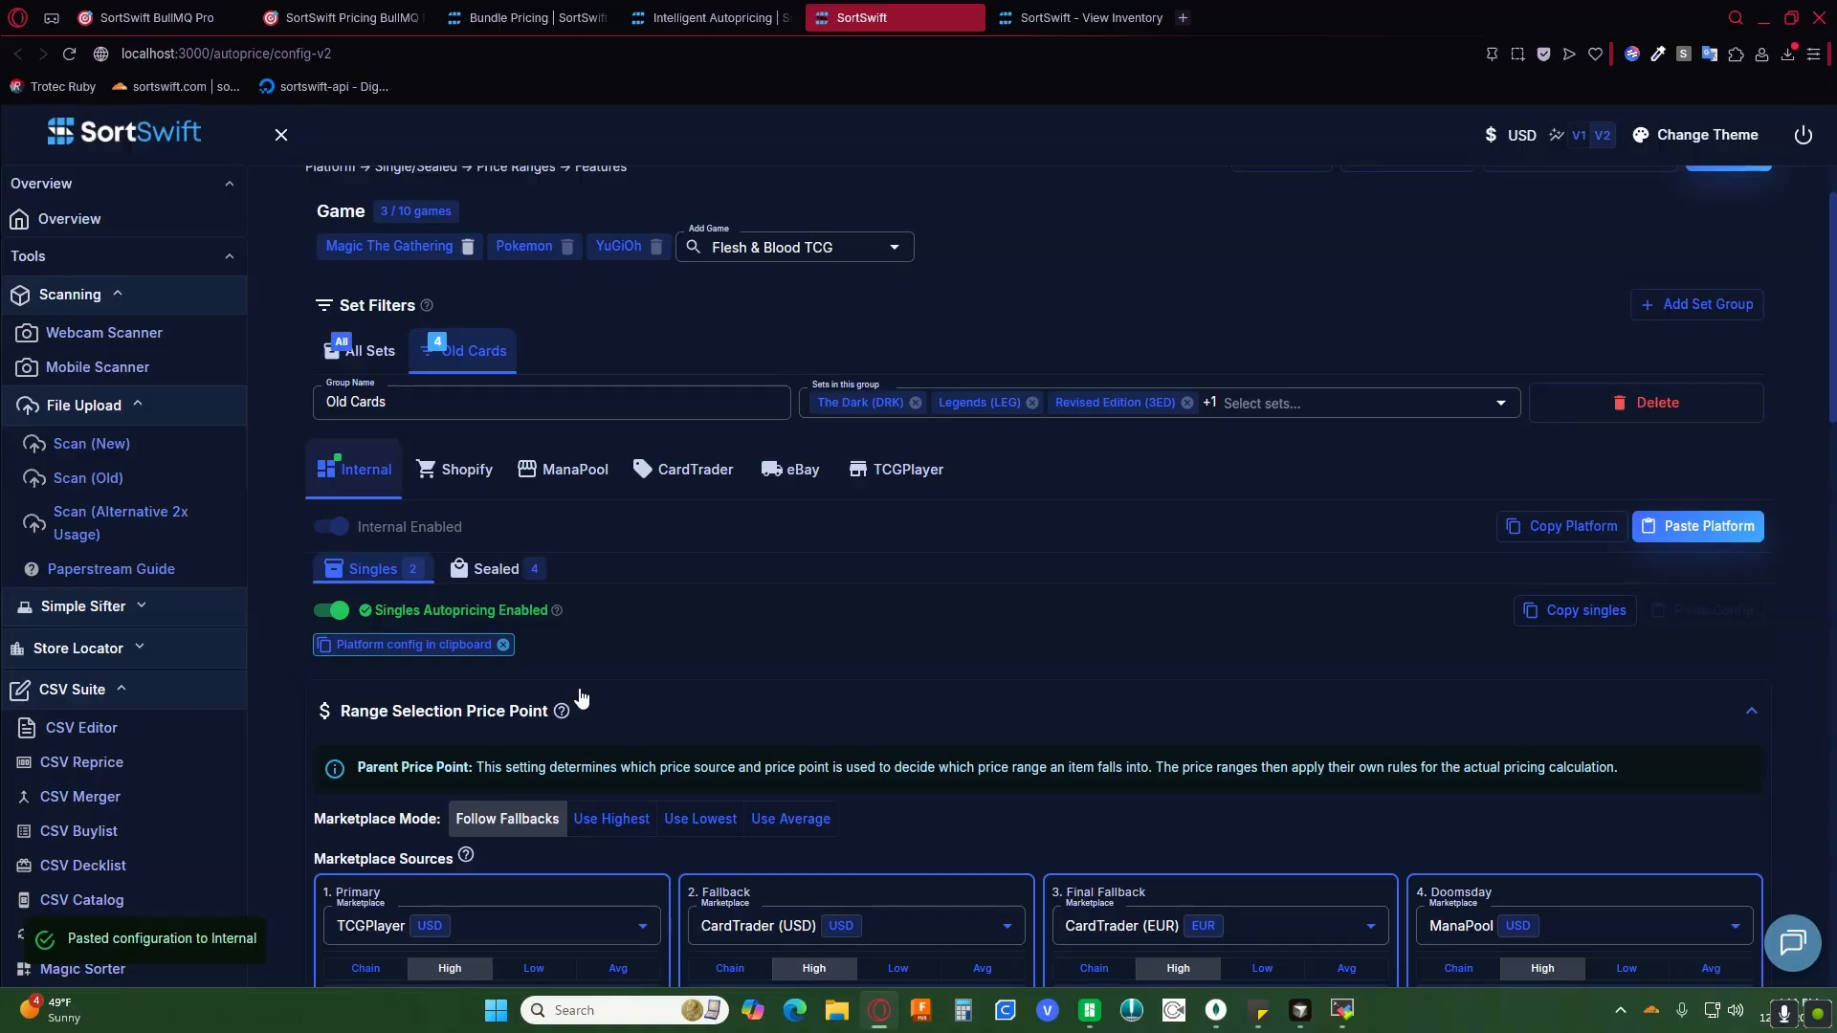
# Step: Compare the marketplace sources and price ranges of the Old Cards group with the All Sets group
pyautogui.scroll(-4, 613, 675)
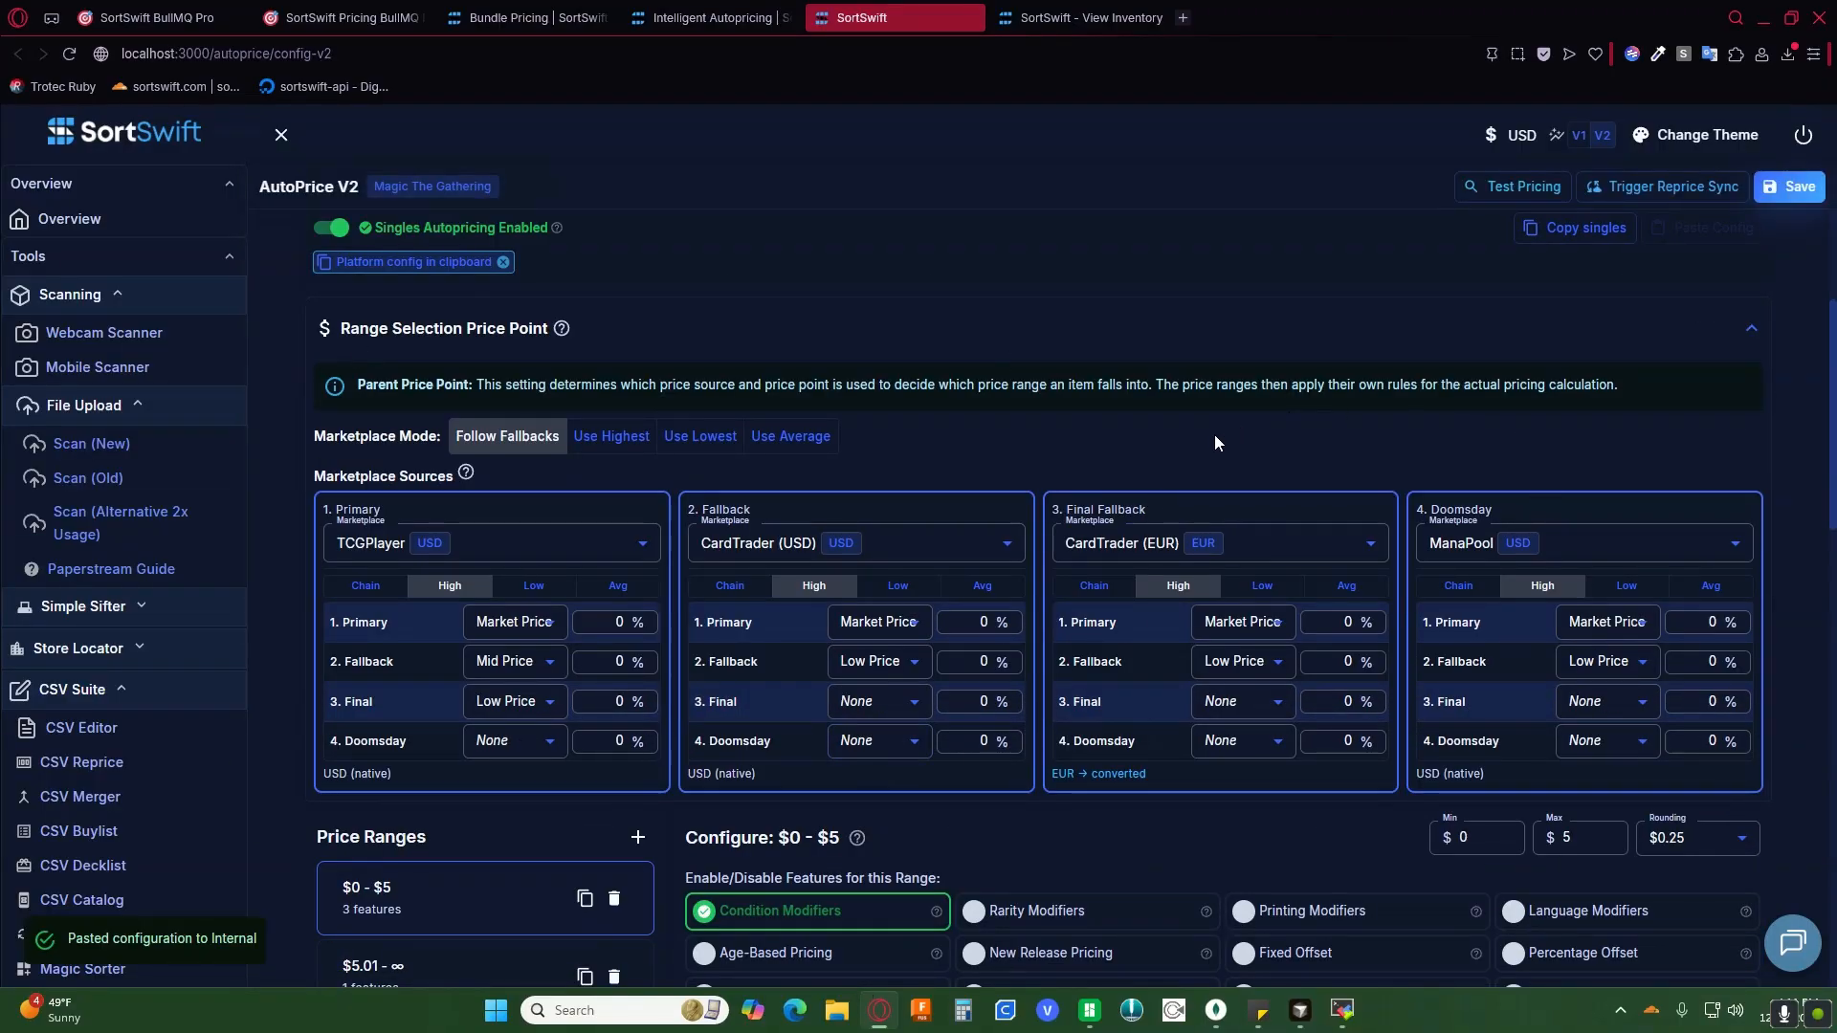
pyautogui.scroll(5, 677, 587)
pyautogui.click(364, 449)
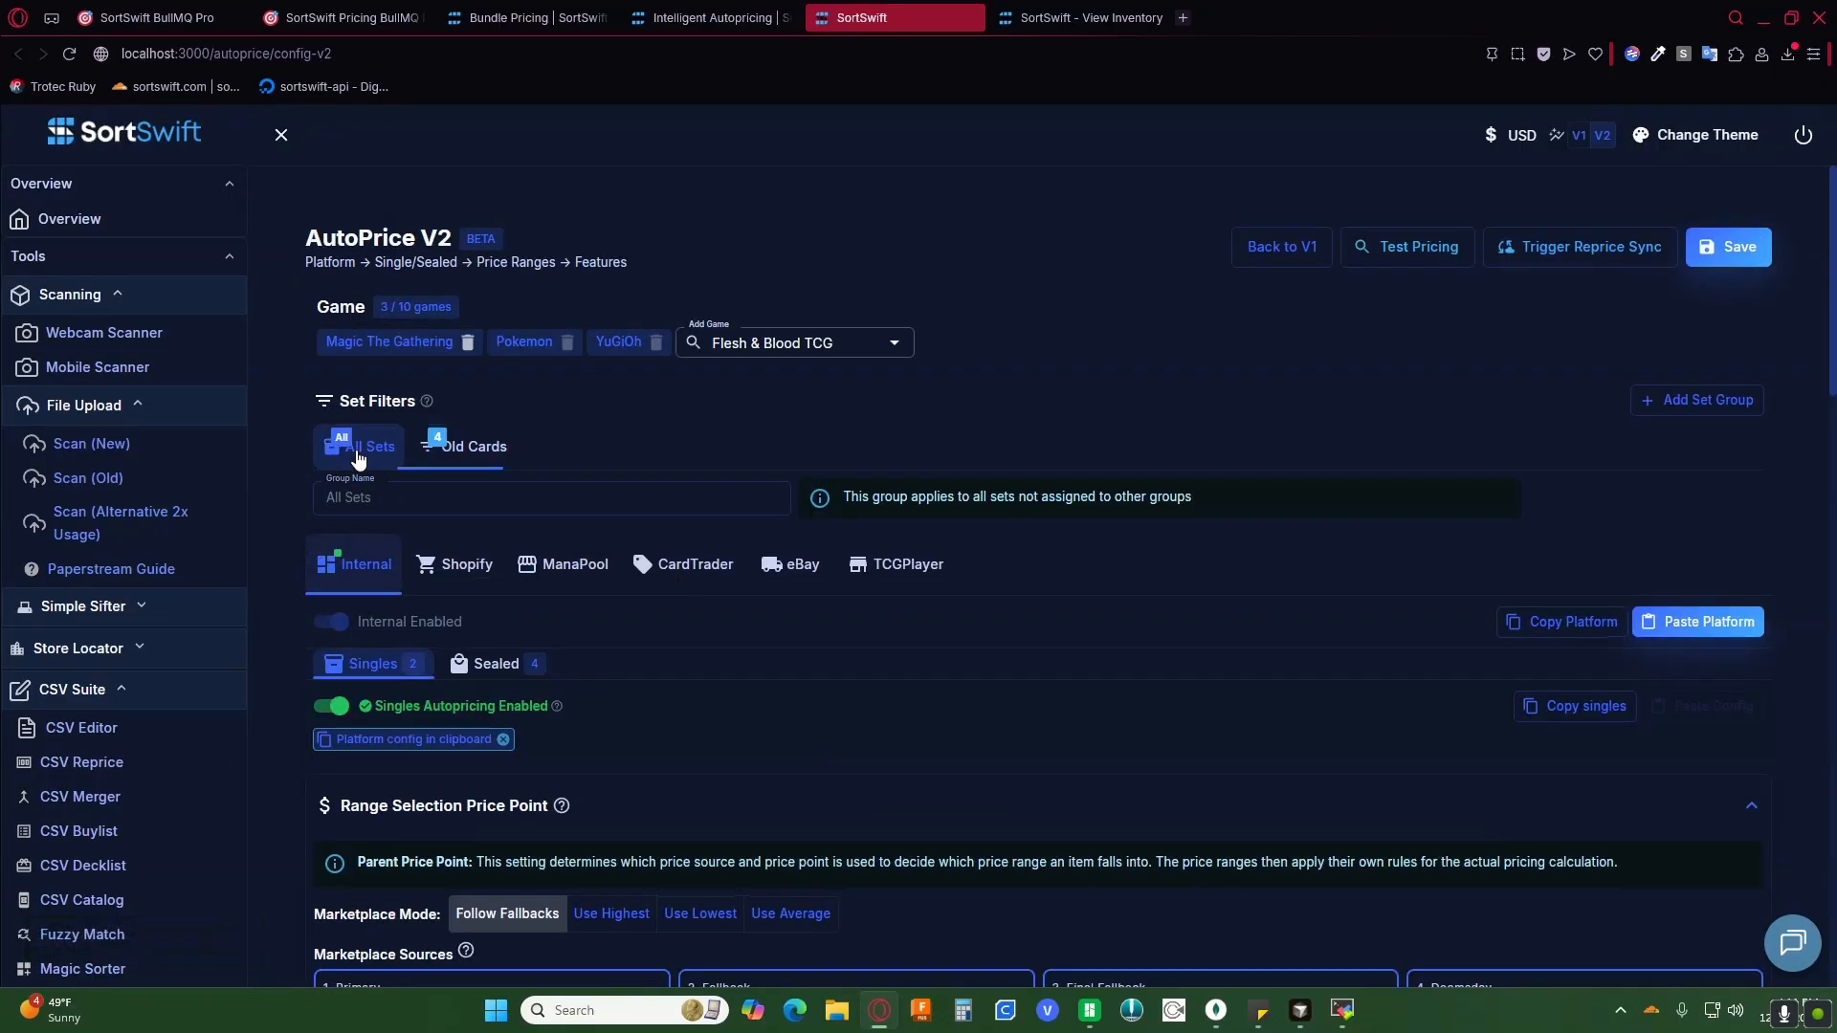
pyautogui.click(469, 457)
pyautogui.scroll(-5, 852, 710)
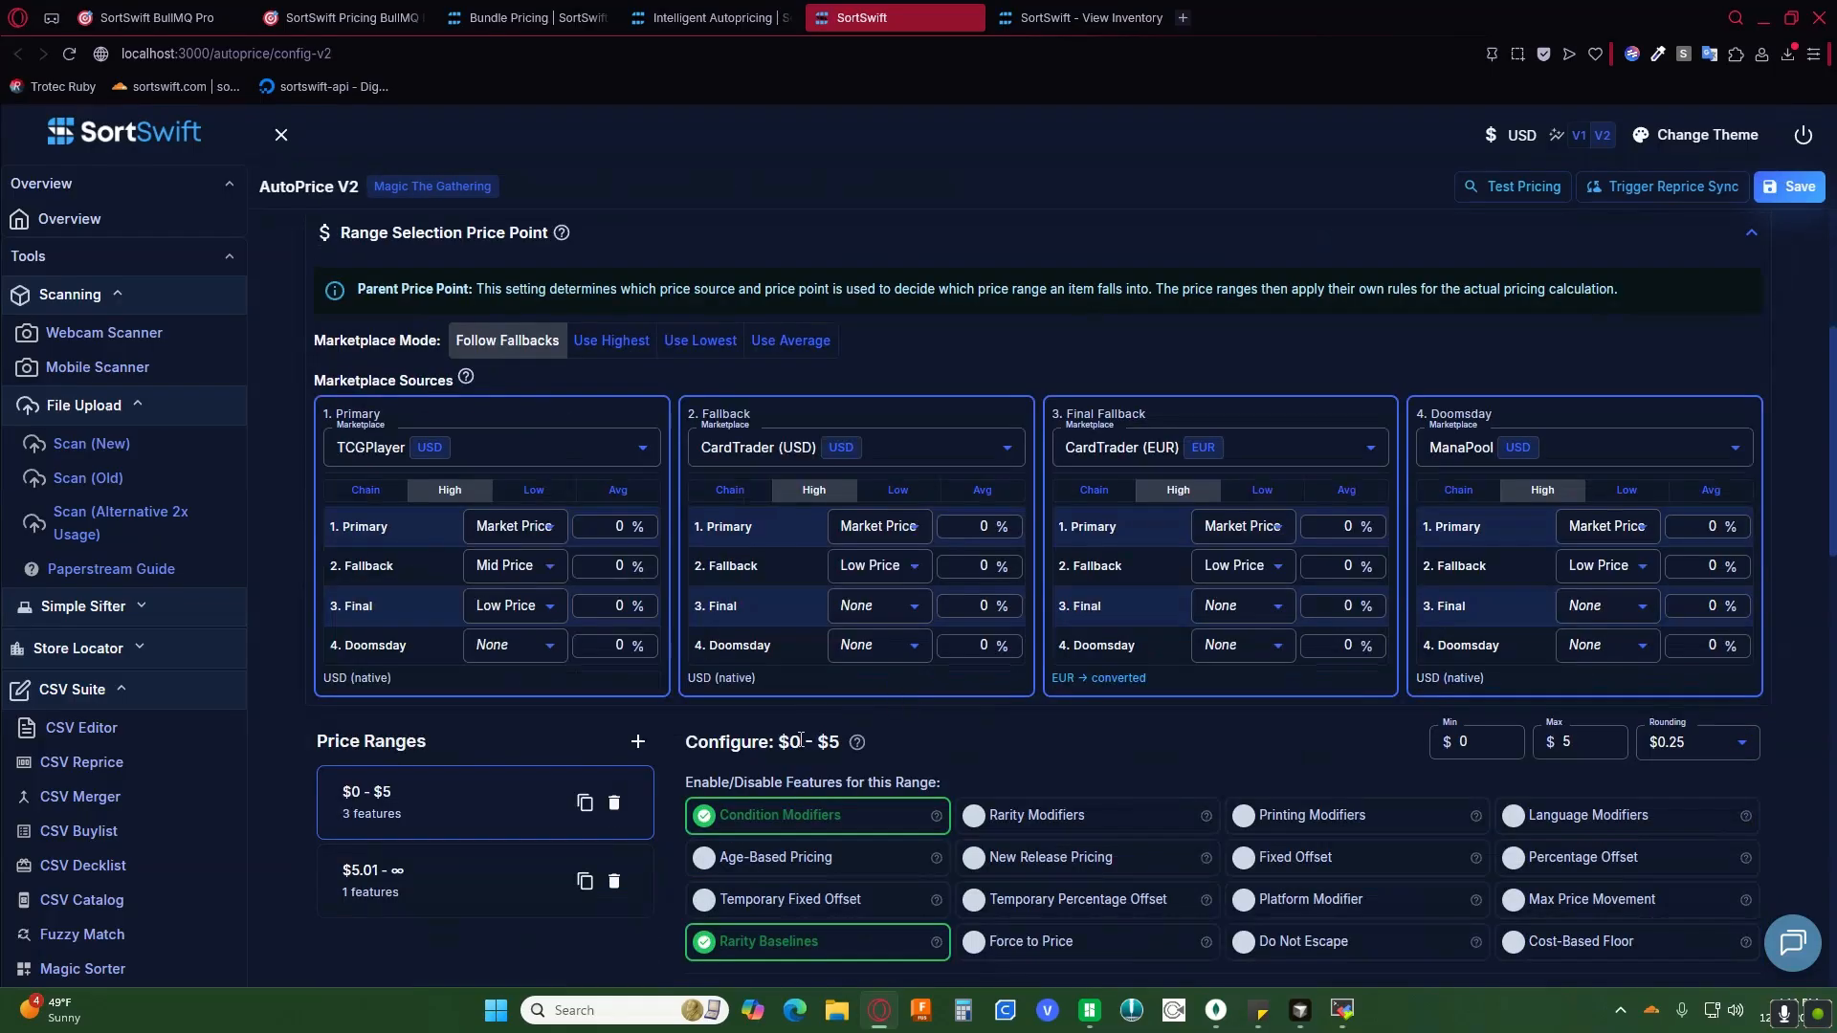
pyautogui.scroll(5, 777, 772)
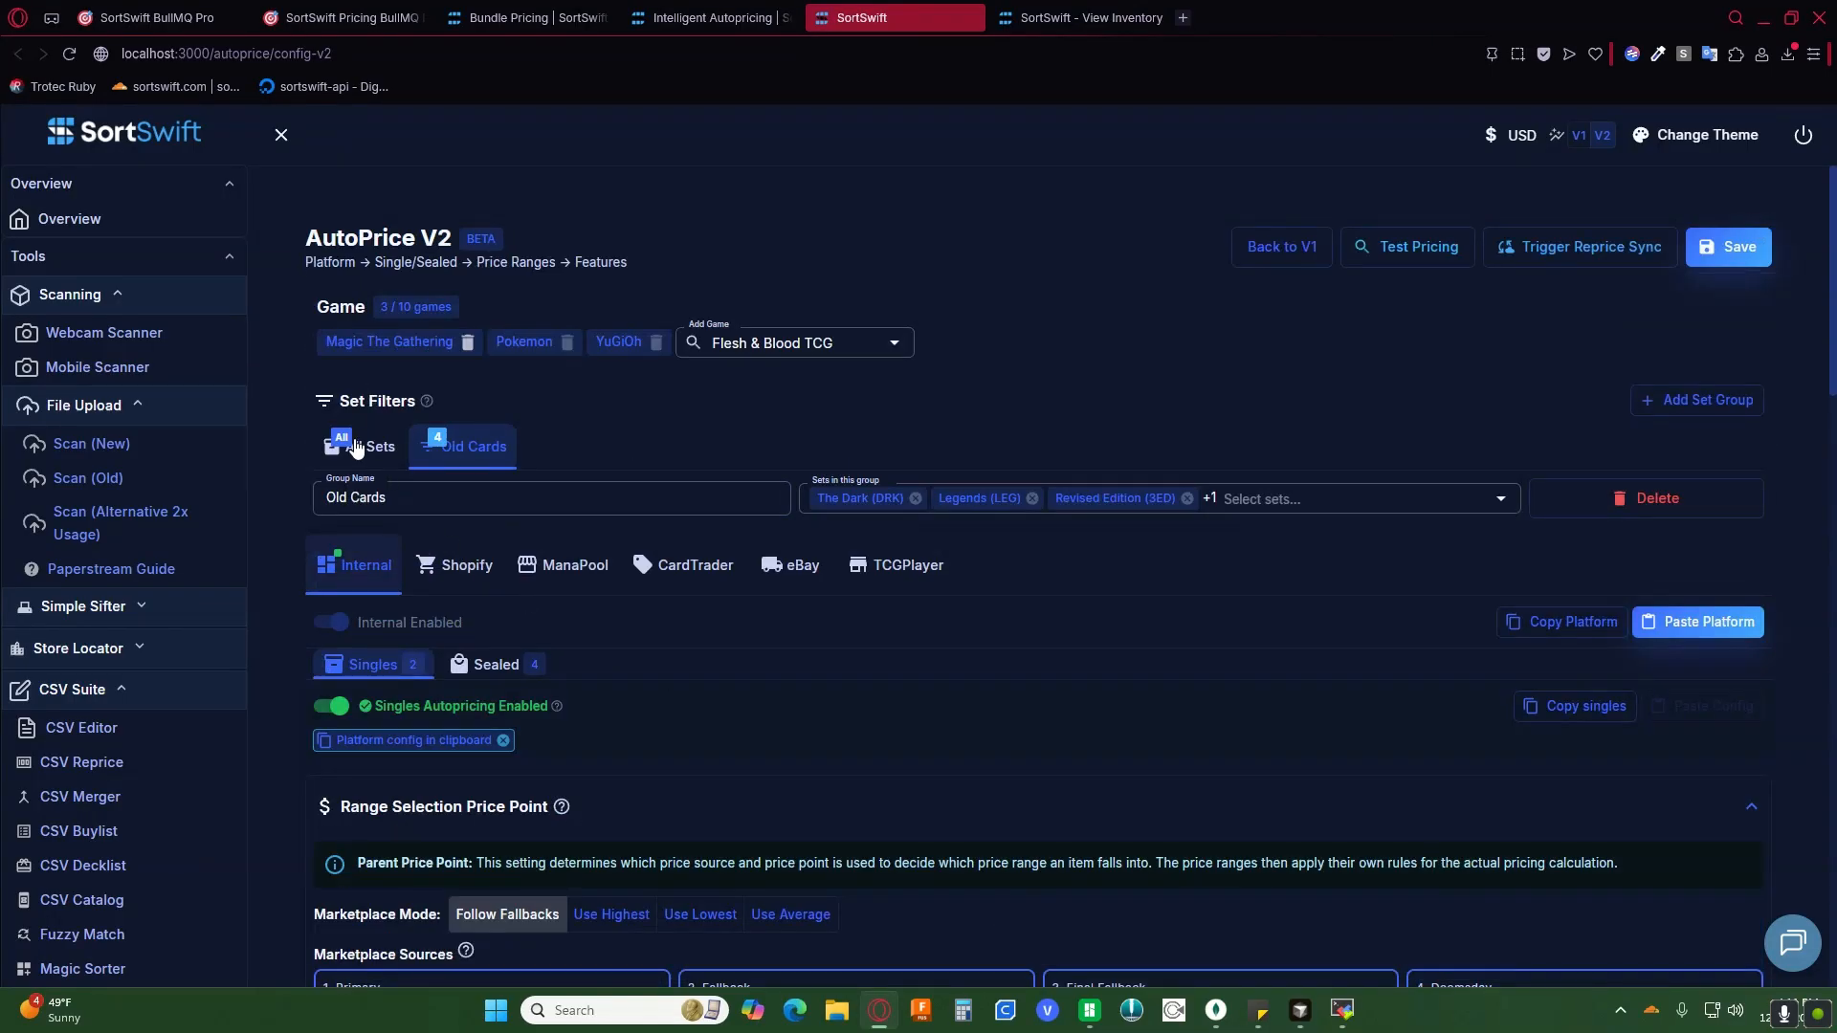
# Step: Delete the Old Cards set group so that only the All Sets group is left
pyautogui.click(1649, 507)
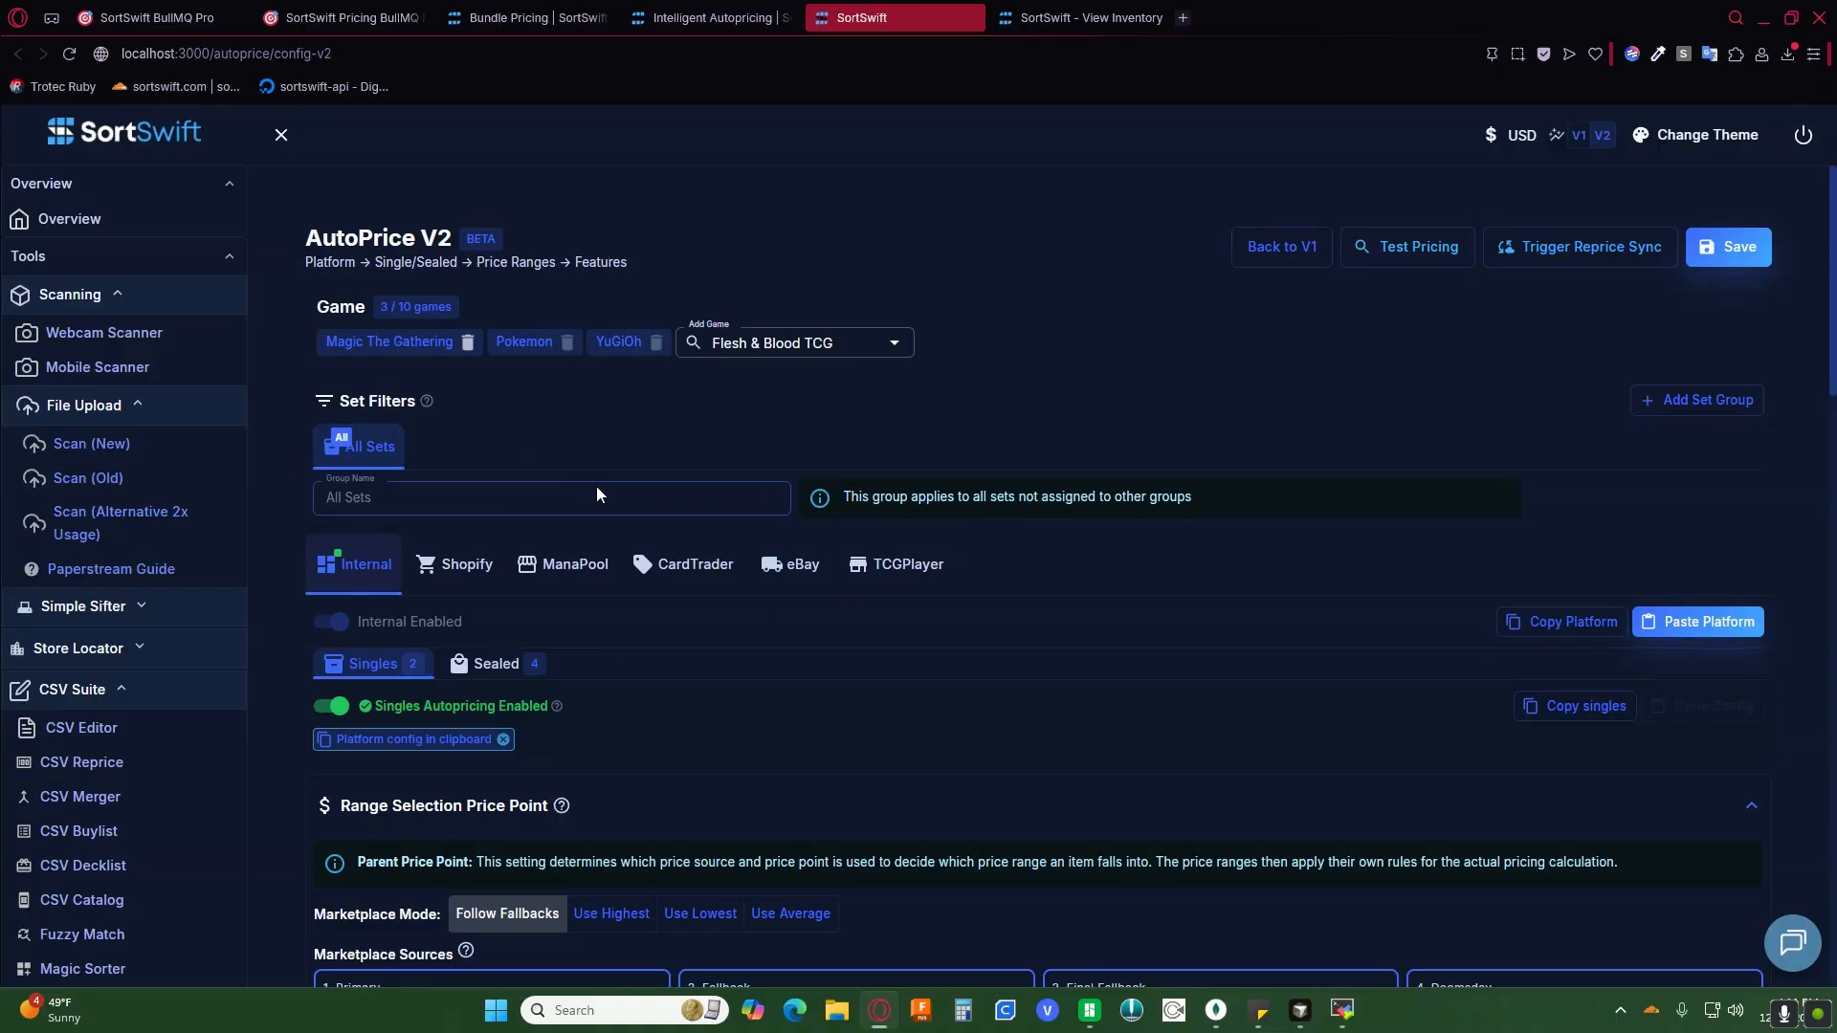
pyautogui.scroll(-3, 596, 494)
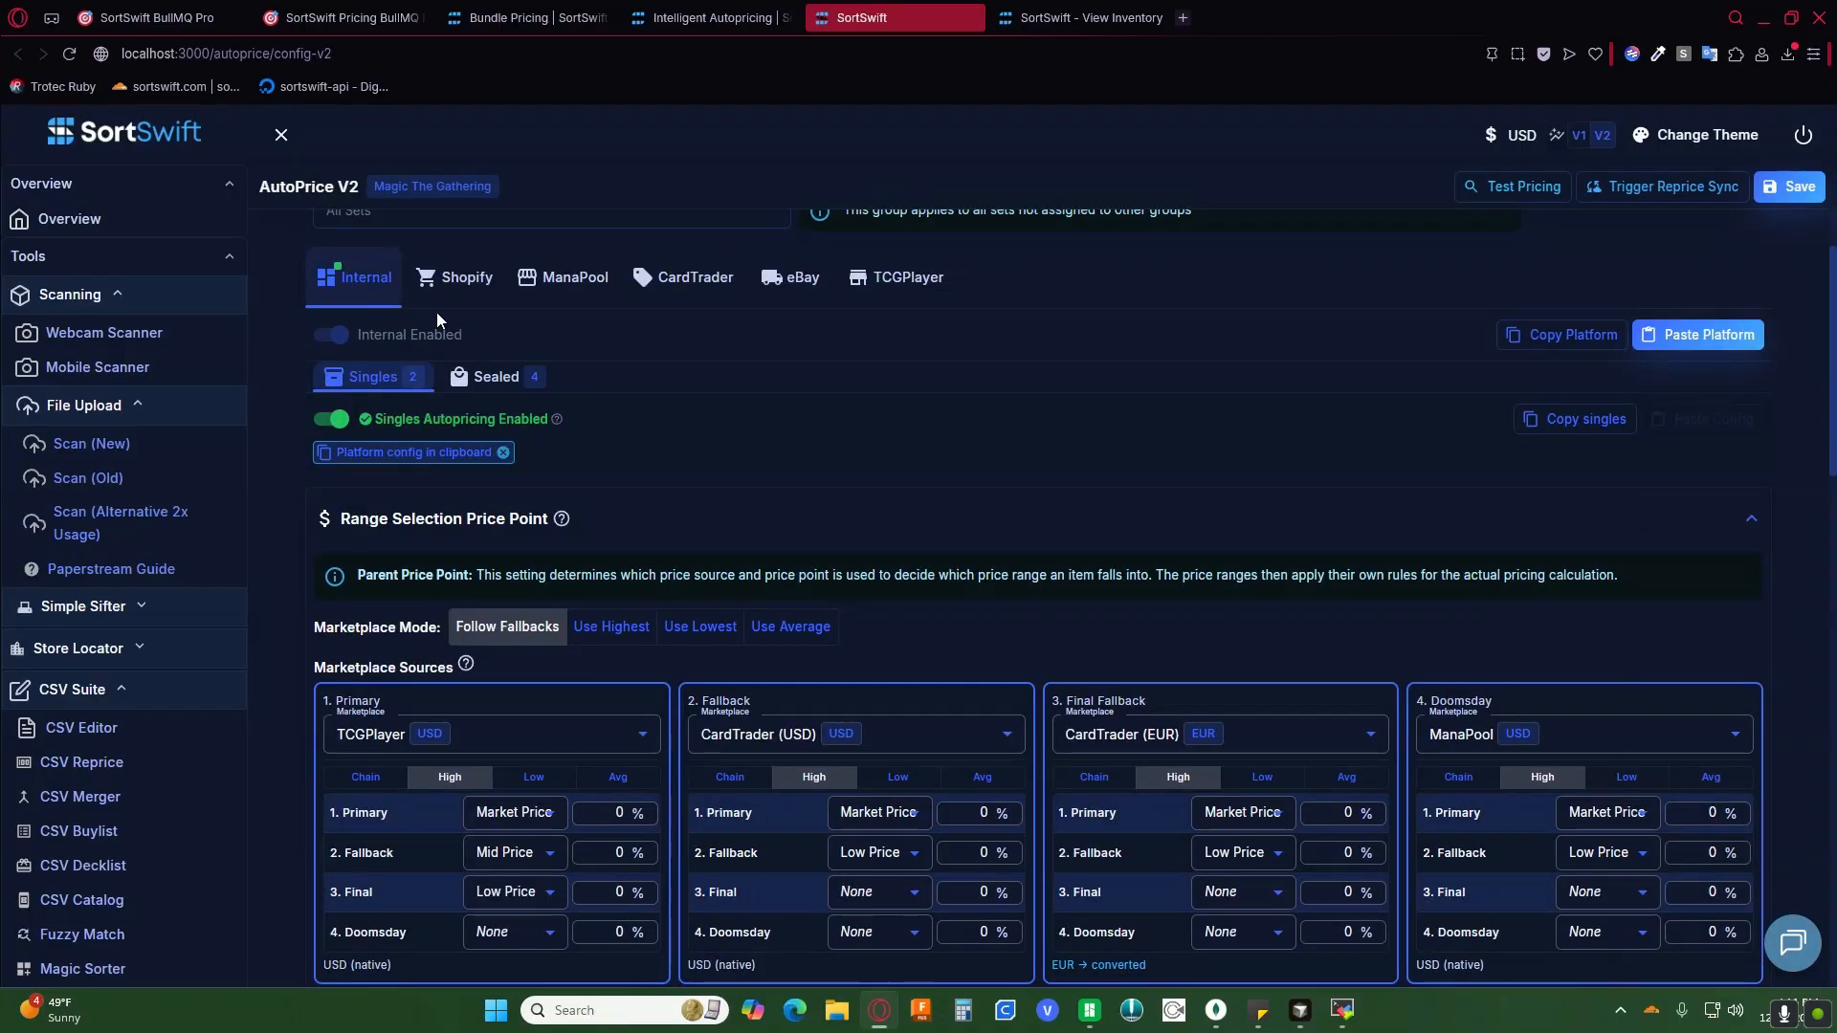
pyautogui.scroll(2, 451, 316)
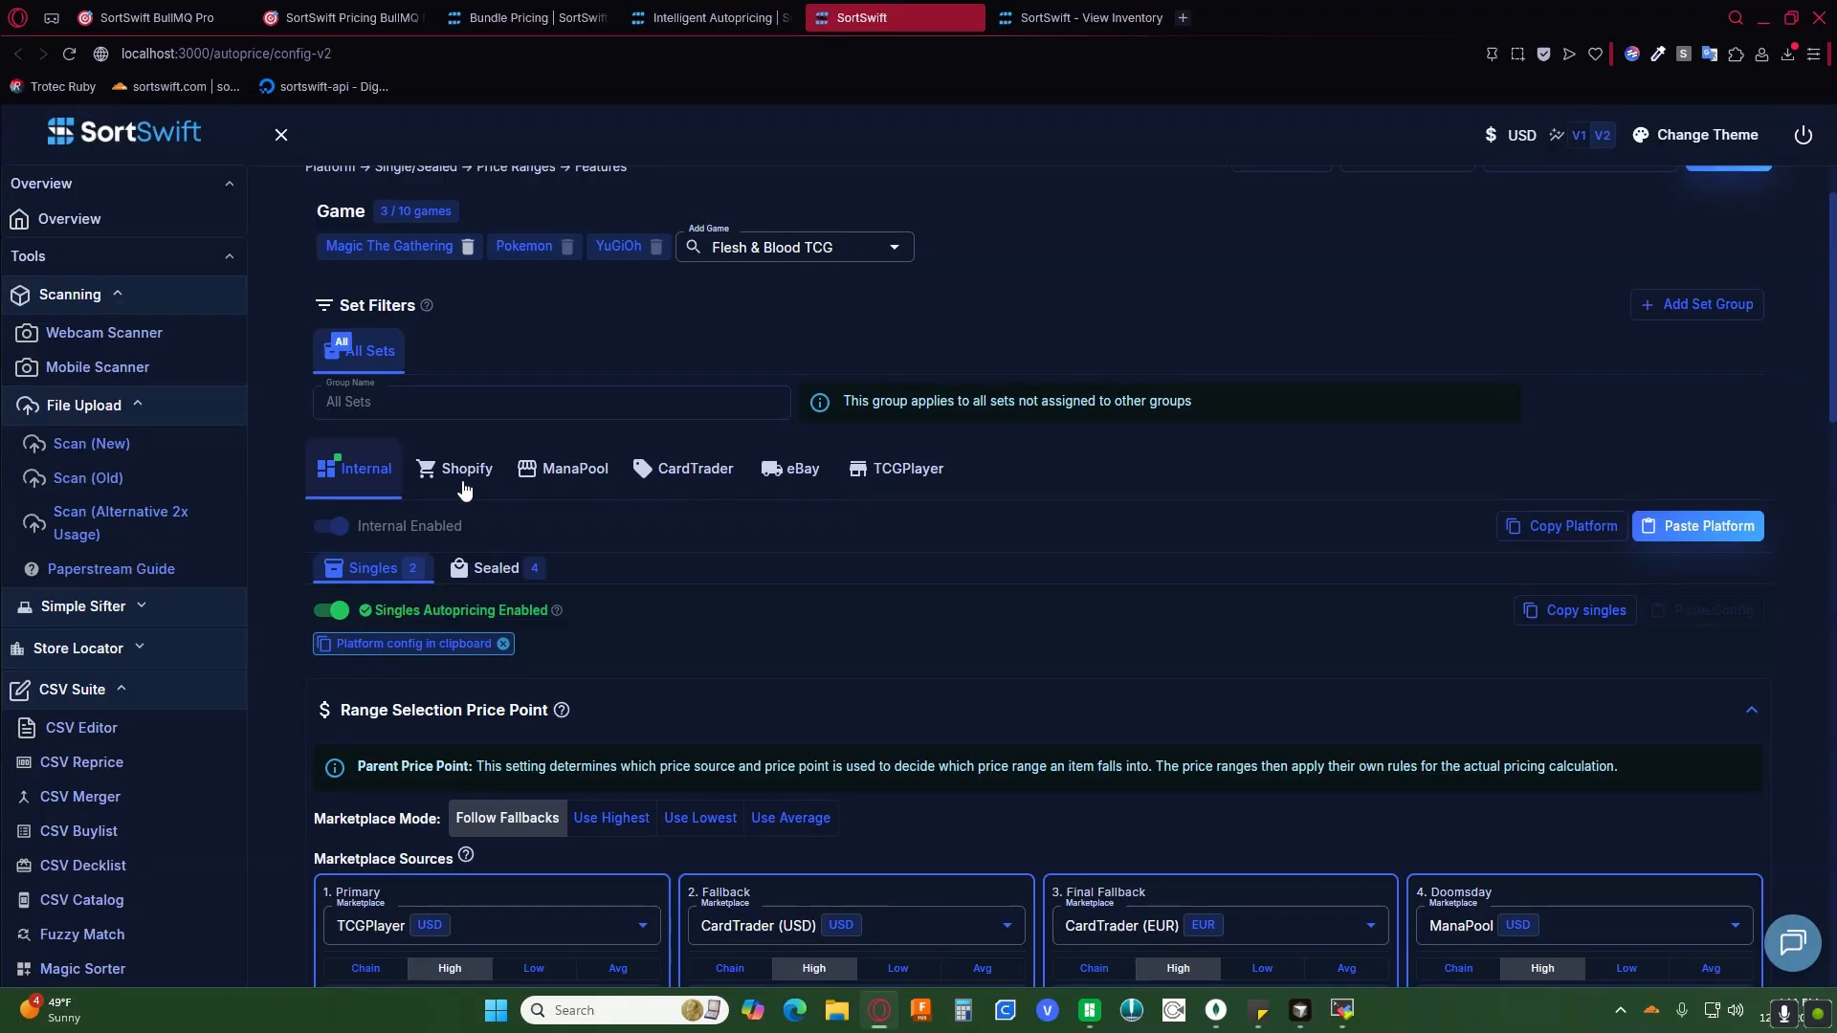
pyautogui.scroll(-1, 480, 477)
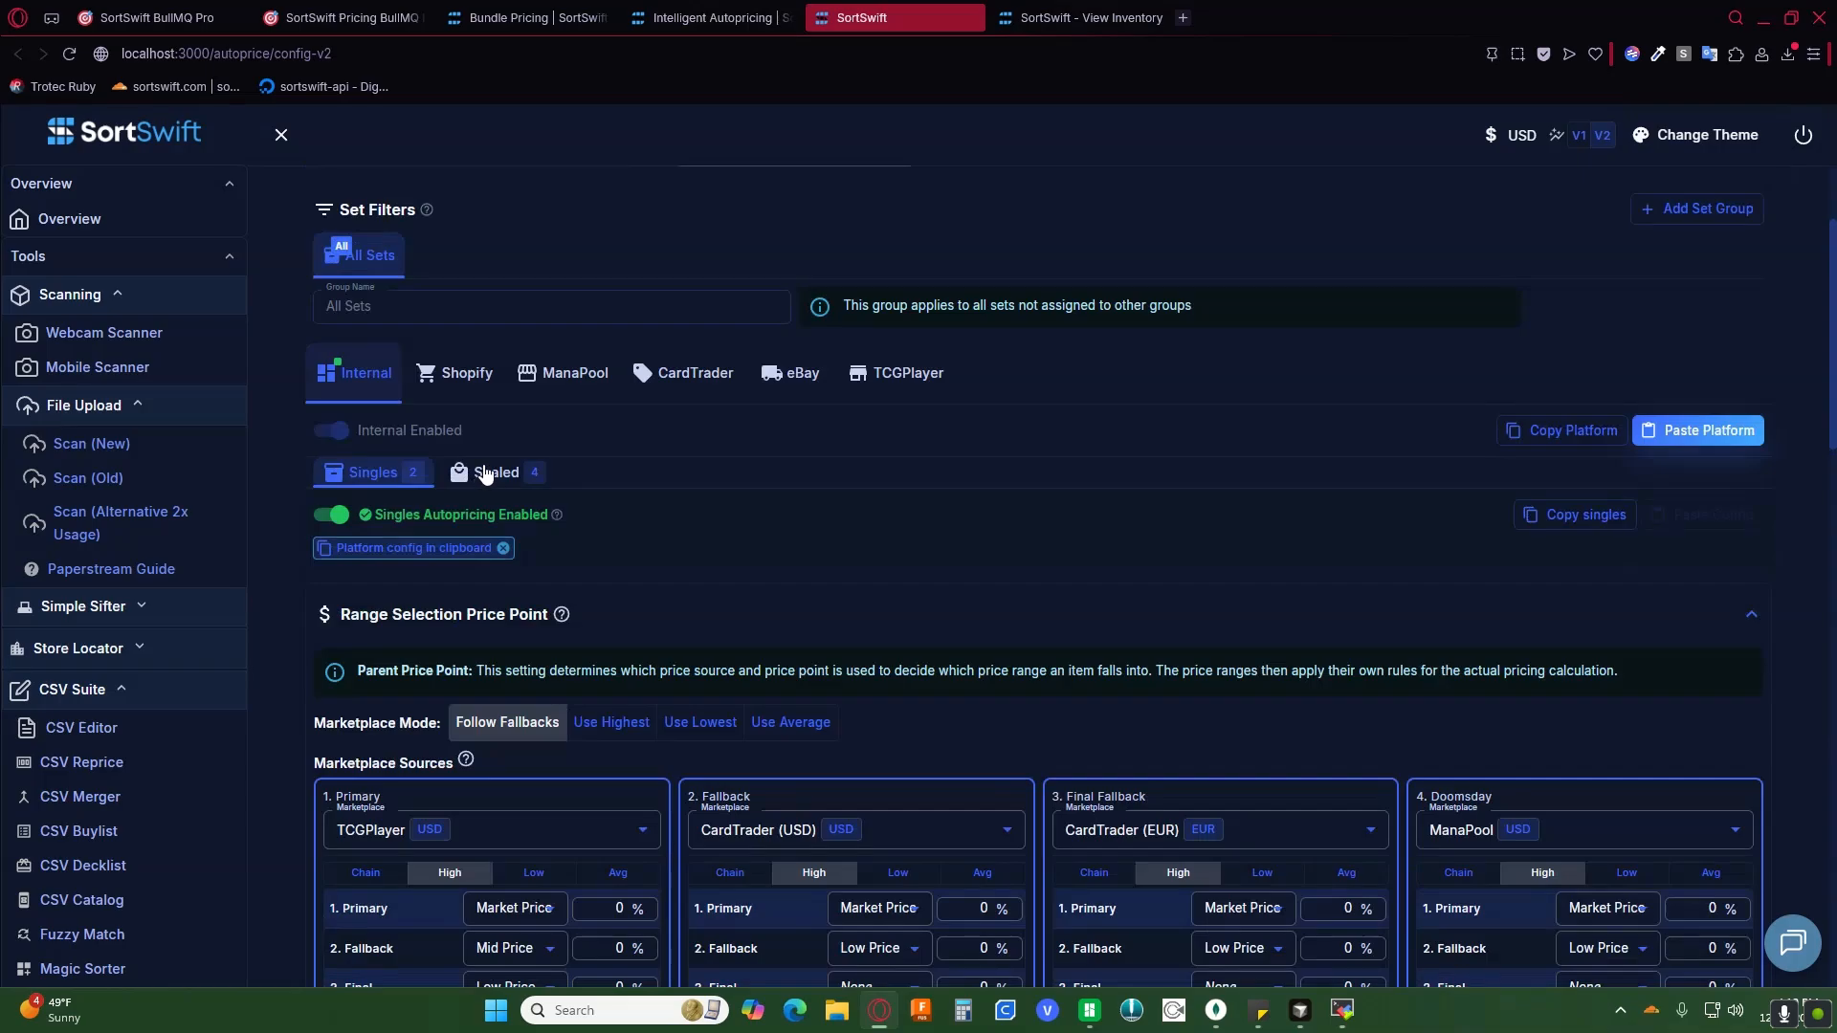
# Step: Go through the Shopify, ManaPool and CardTrader configurations of the All Sets group and enable the eBay platform
pyautogui.click(466, 375)
pyautogui.click(551, 378)
pyautogui.click(682, 381)
pyautogui.click(462, 375)
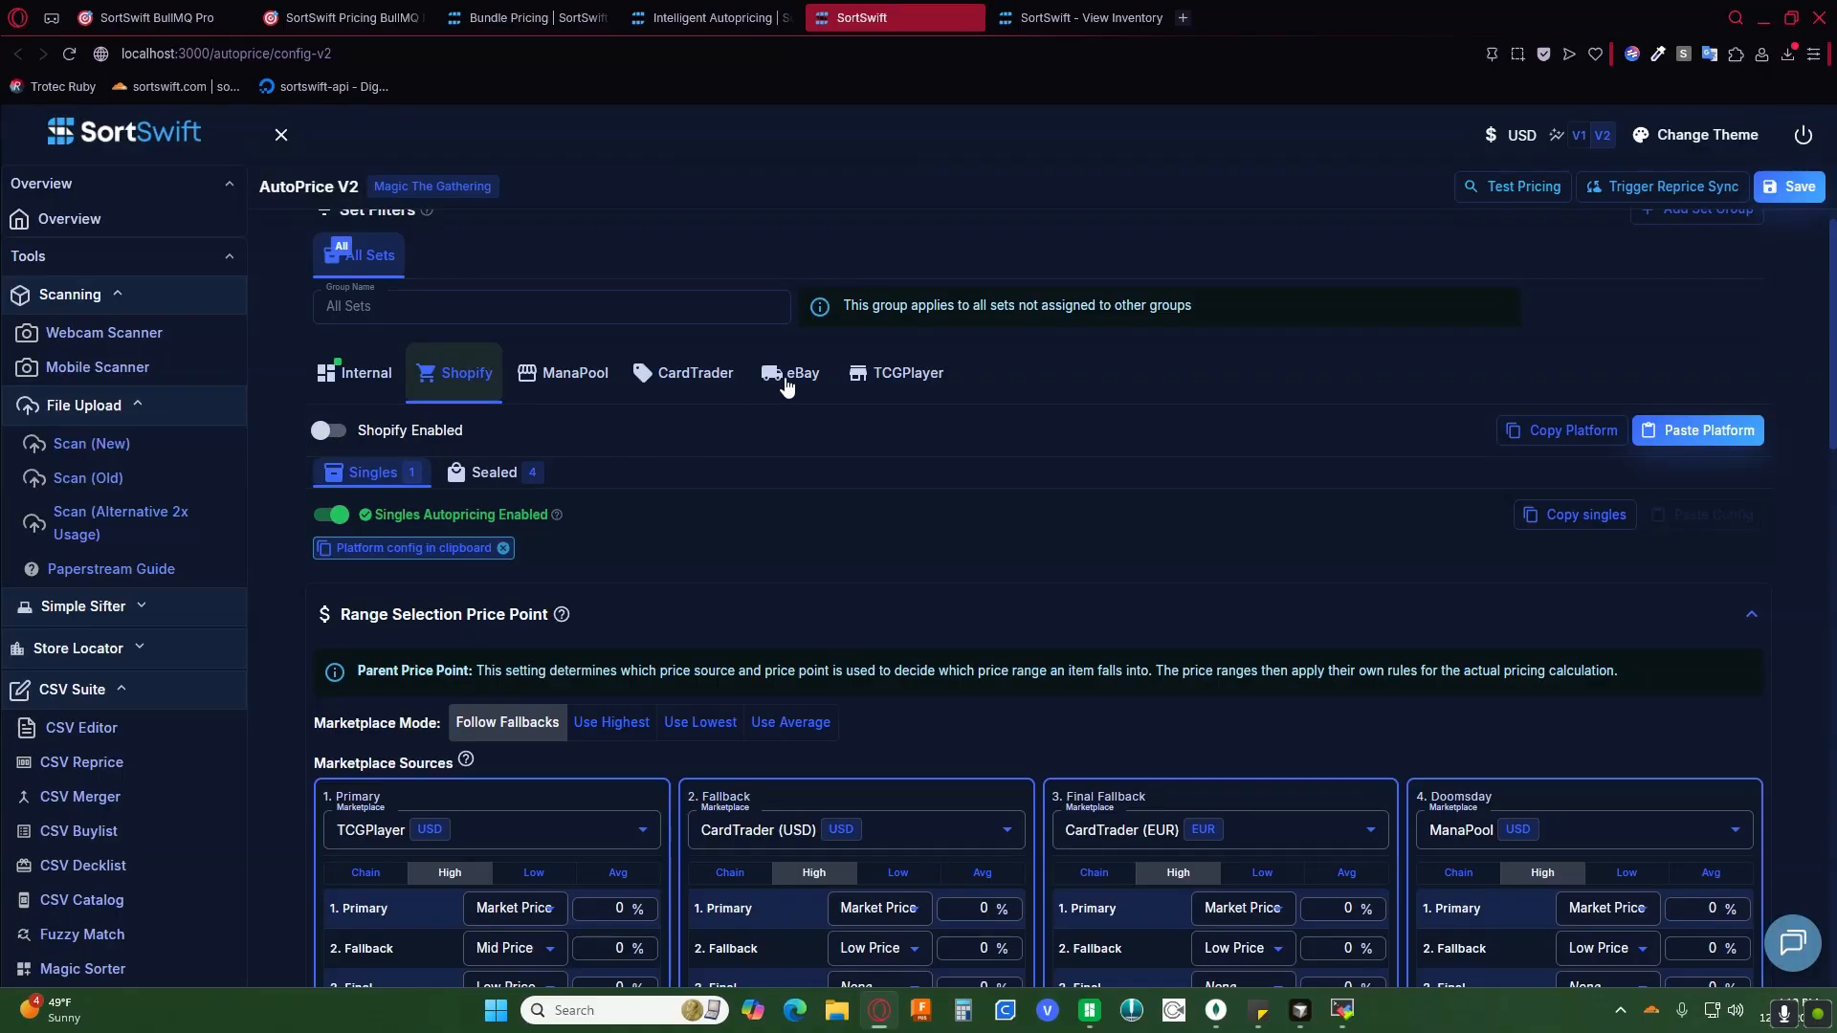
pyautogui.click(786, 373)
pyautogui.click(325, 431)
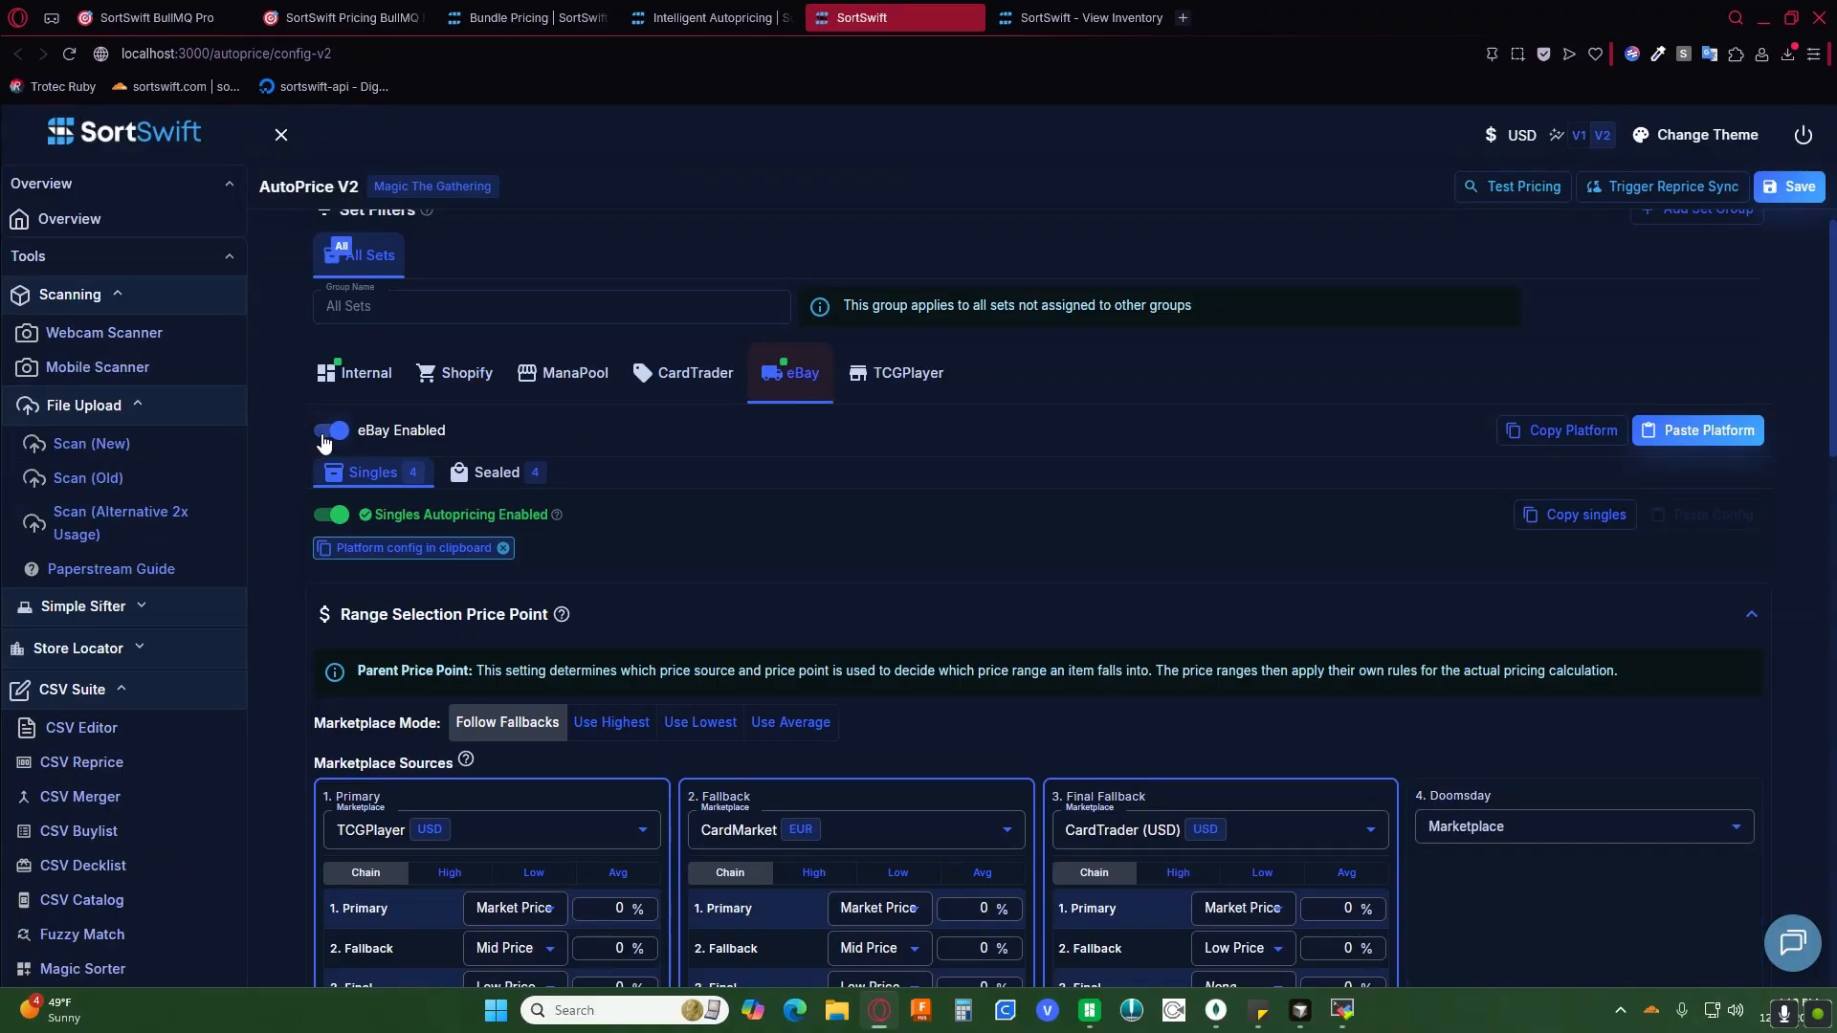
# Step: Try enabling the ManaPool platform, disable it again and return to the eBay configuration
pyautogui.click(355, 379)
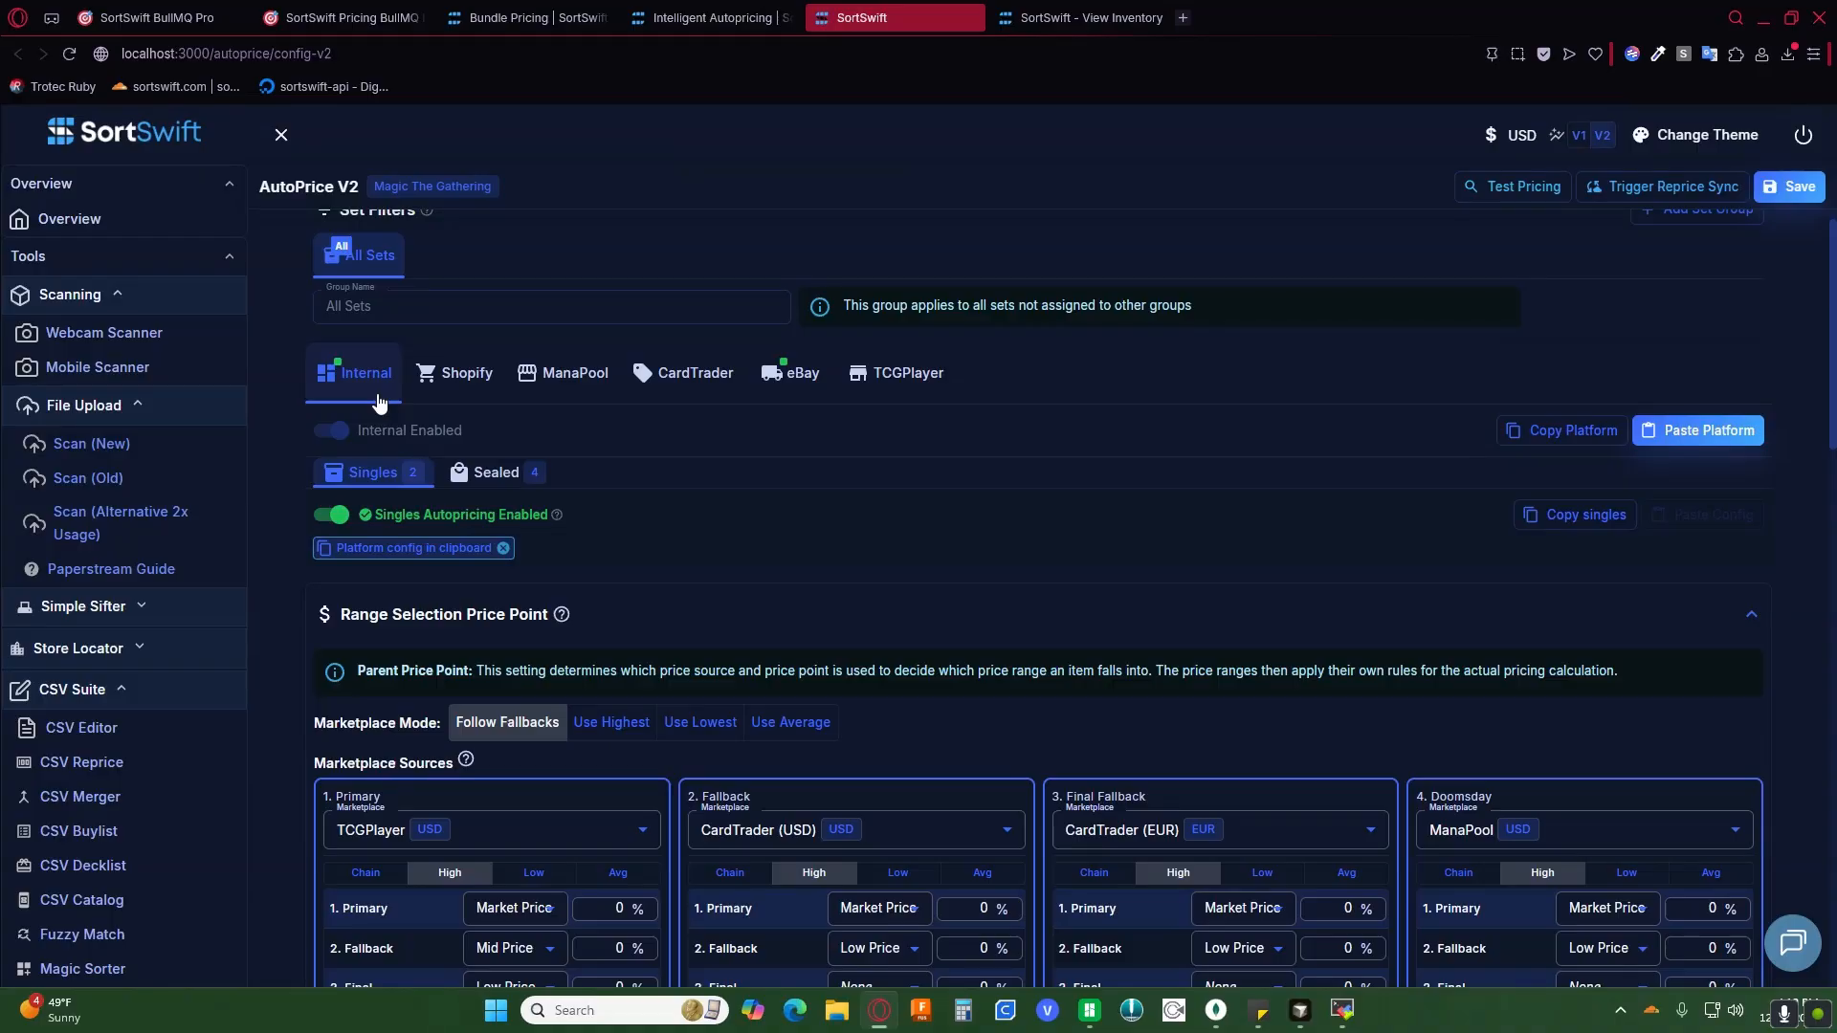
pyautogui.click(558, 383)
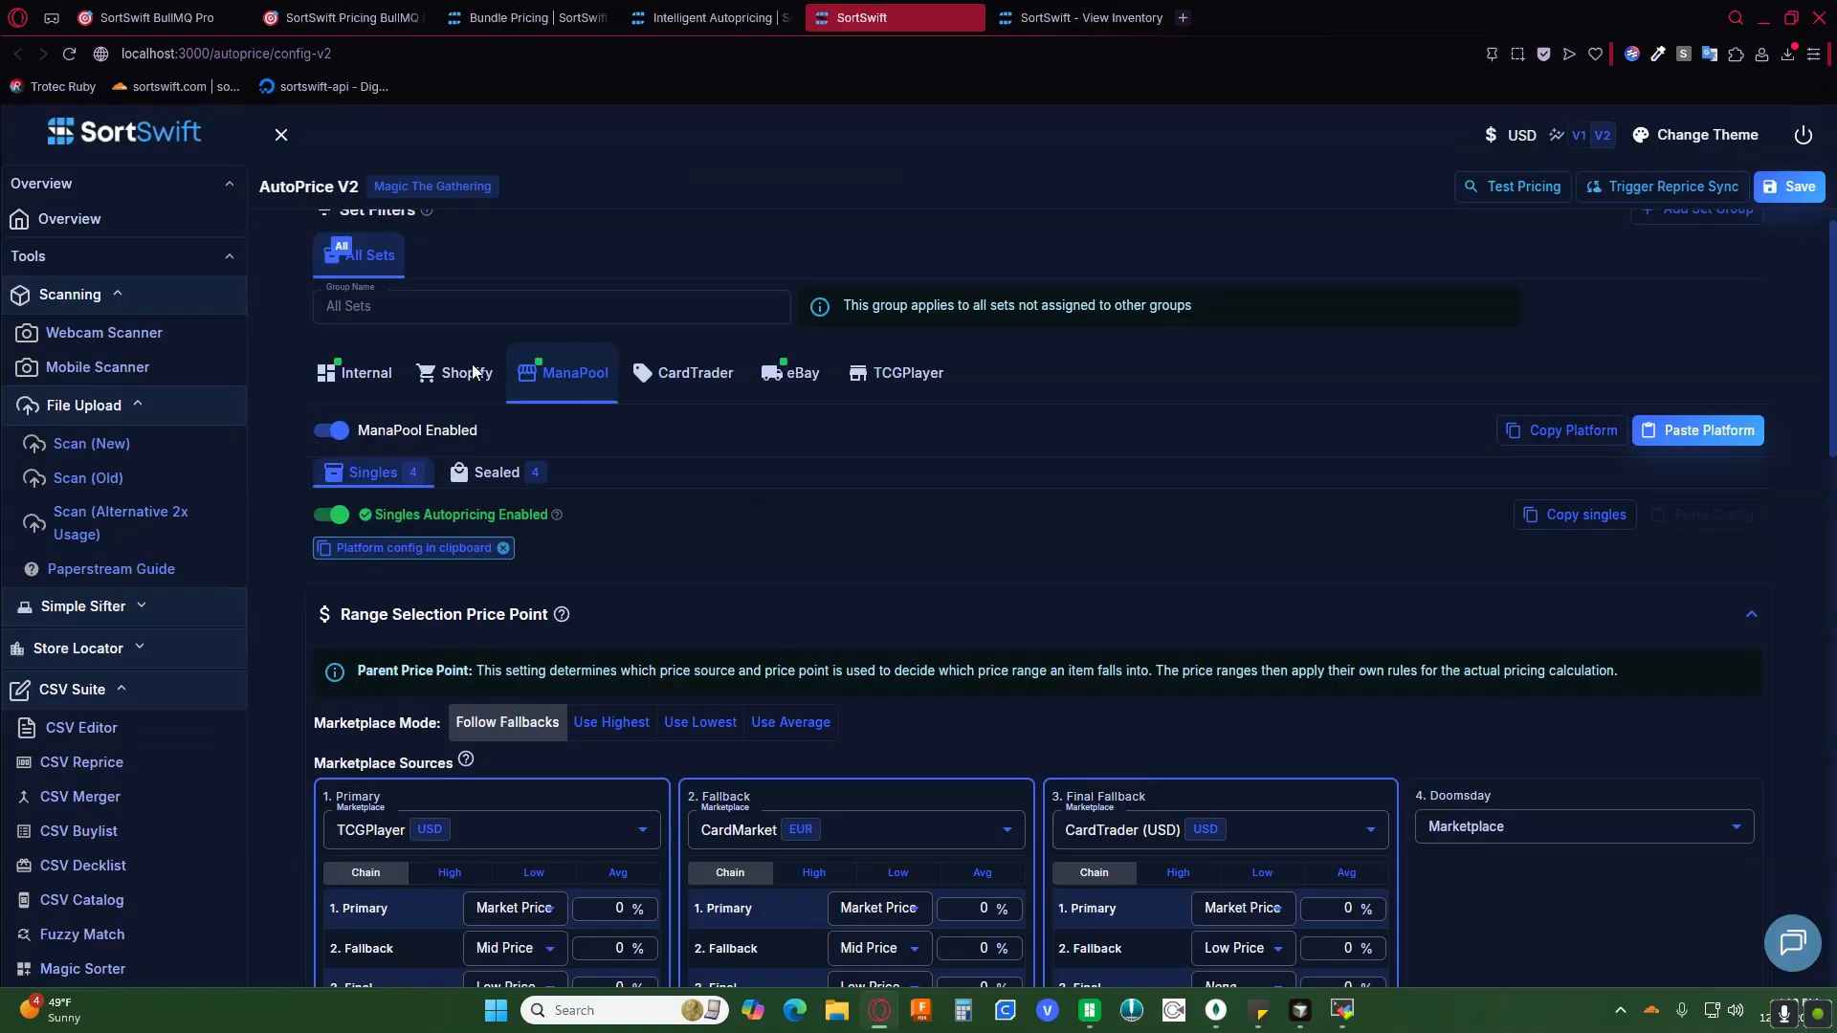
pyautogui.click(335, 432)
pyautogui.click(783, 383)
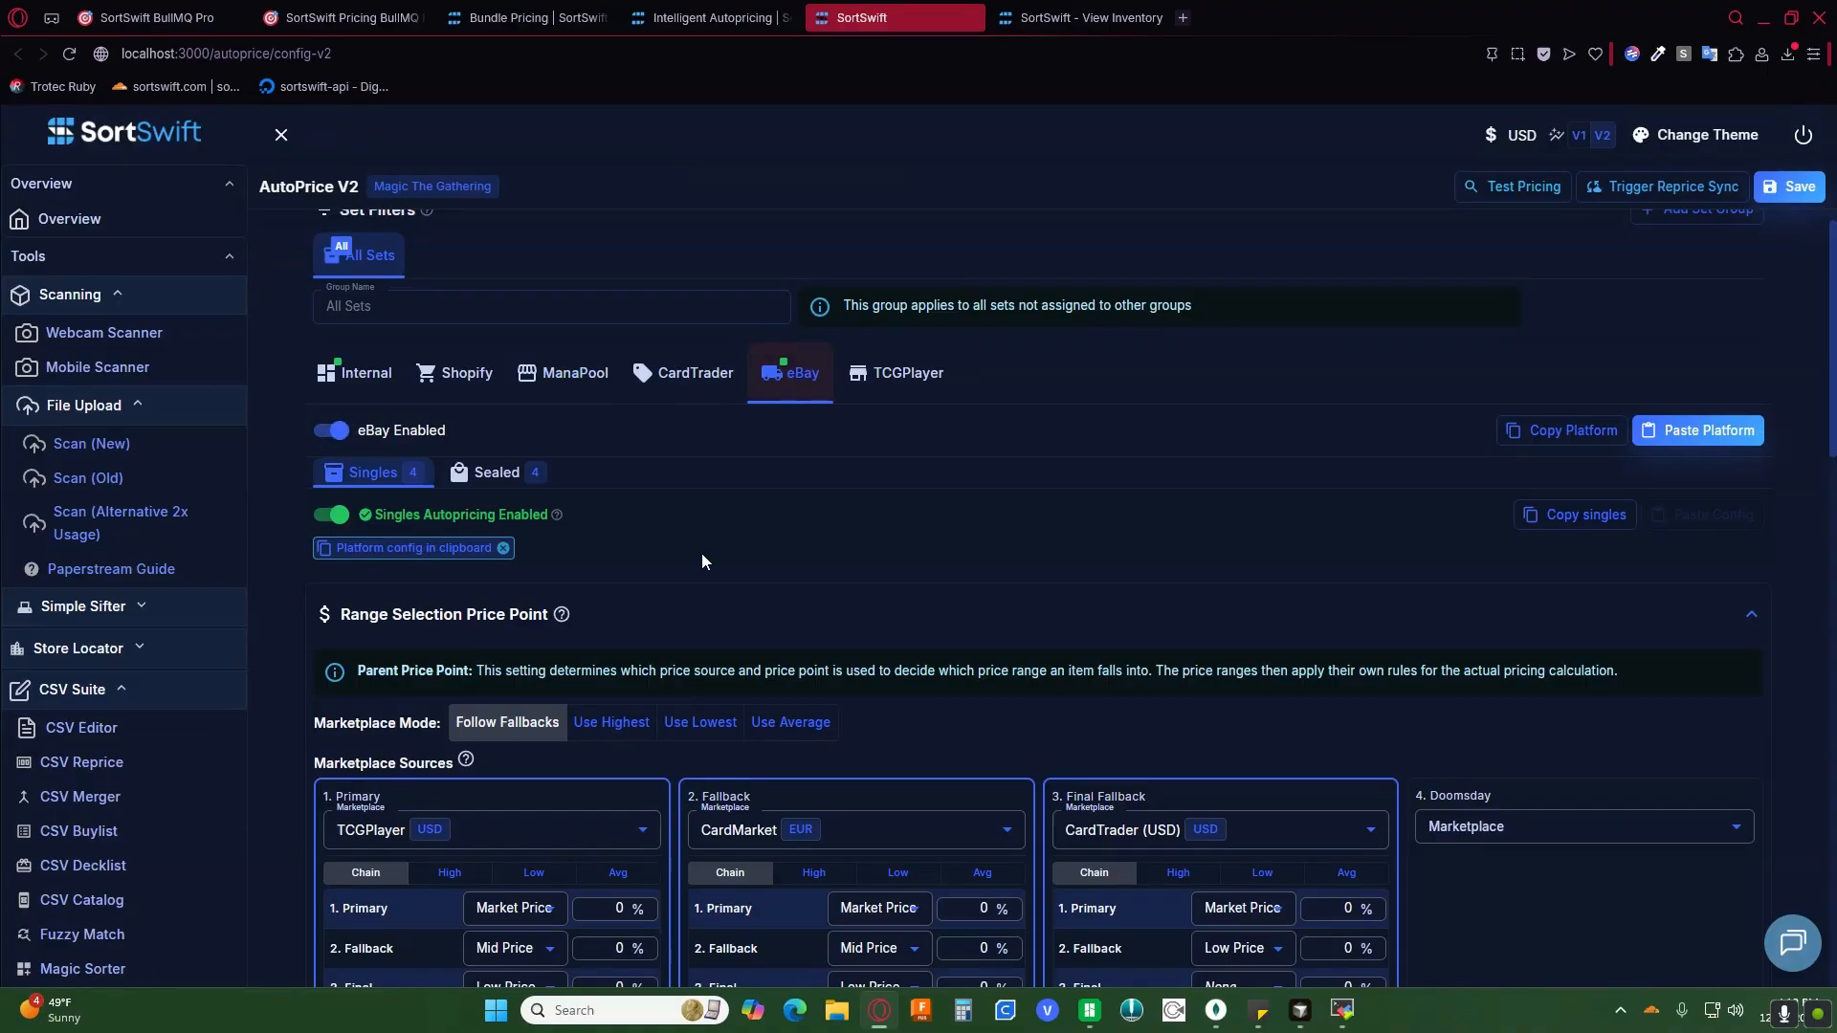
# Step: Exclude sealed products from autopricing on the eBay platform
pyautogui.scroll(-2, 716, 543)
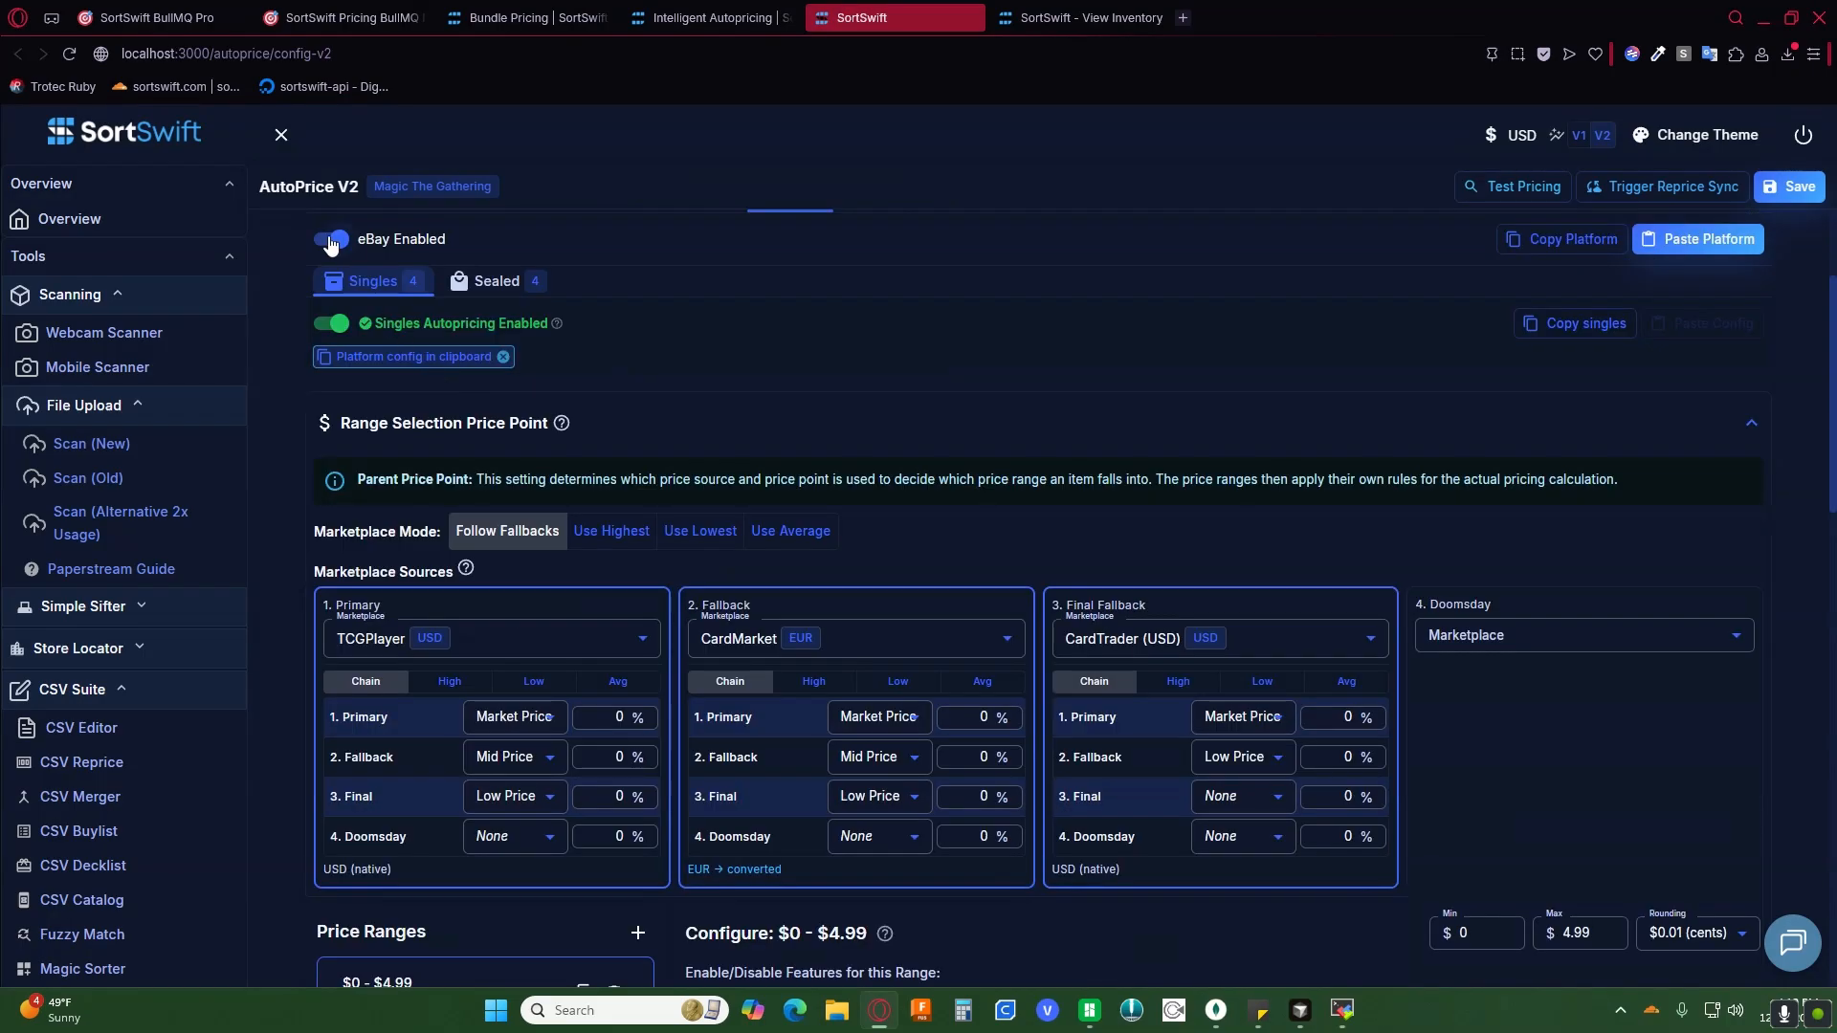
pyautogui.scroll(2, 332, 245)
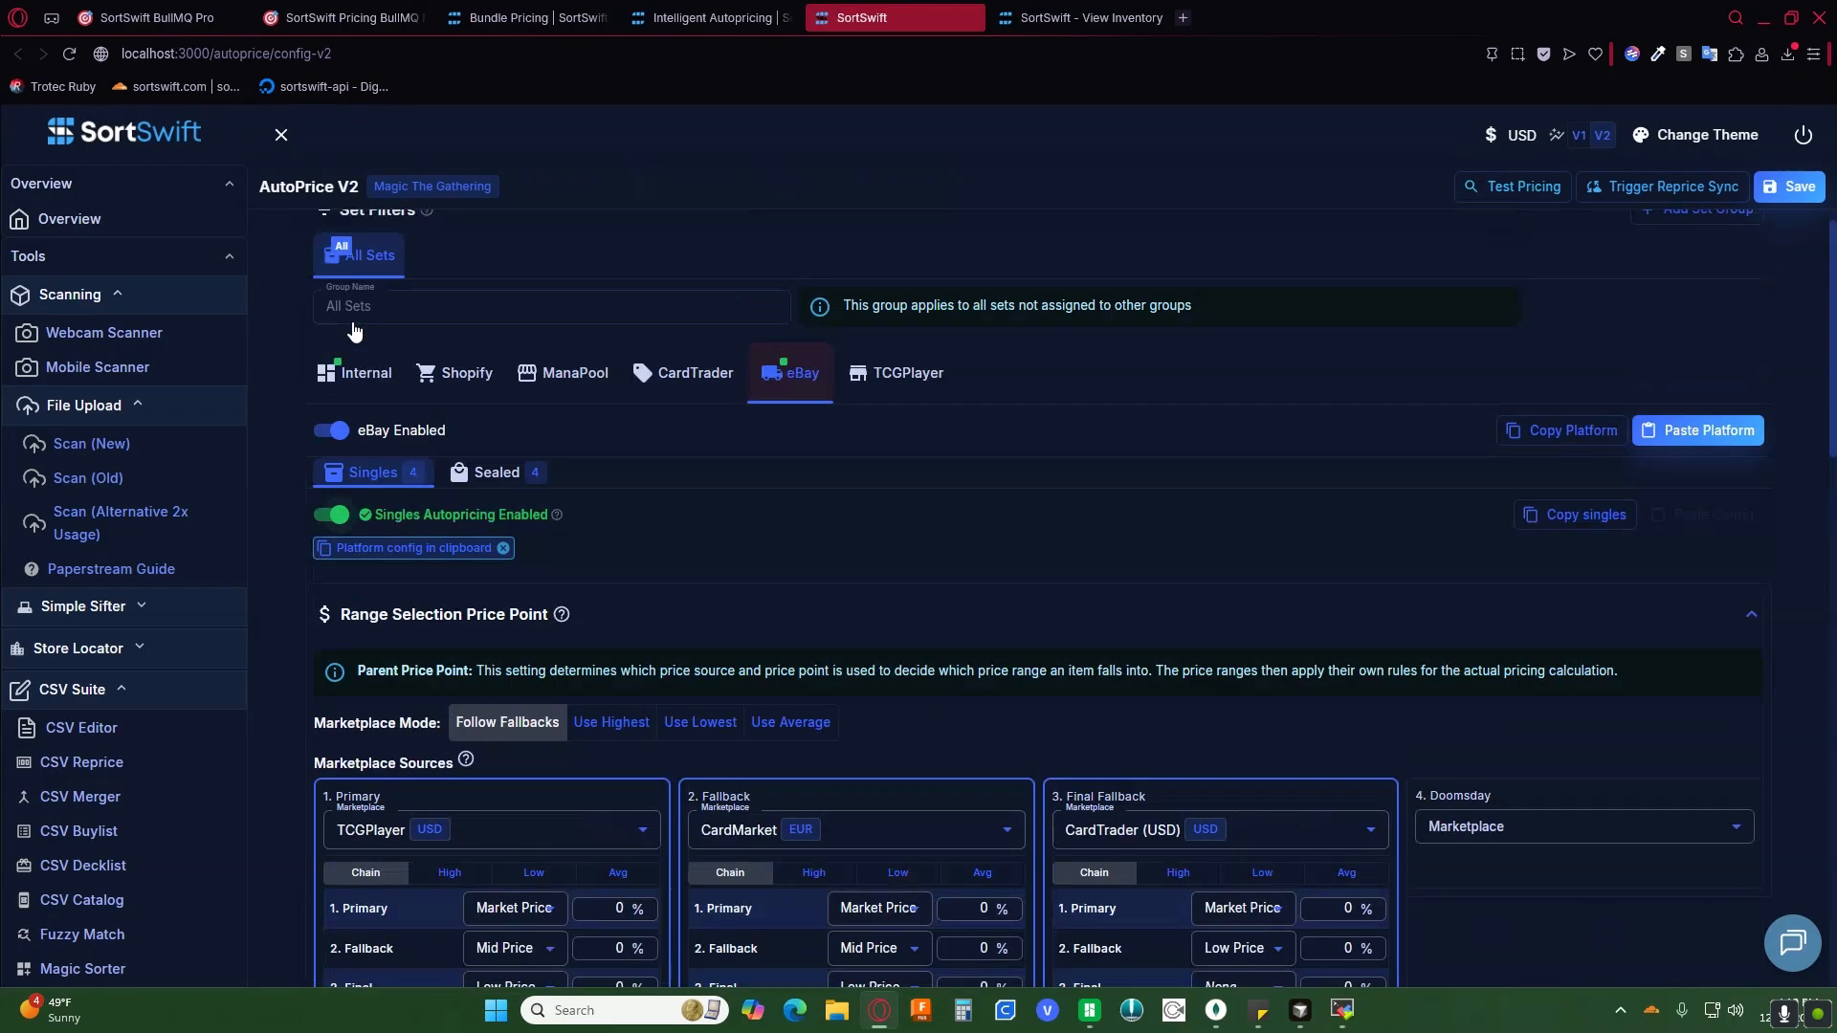
pyautogui.click(482, 478)
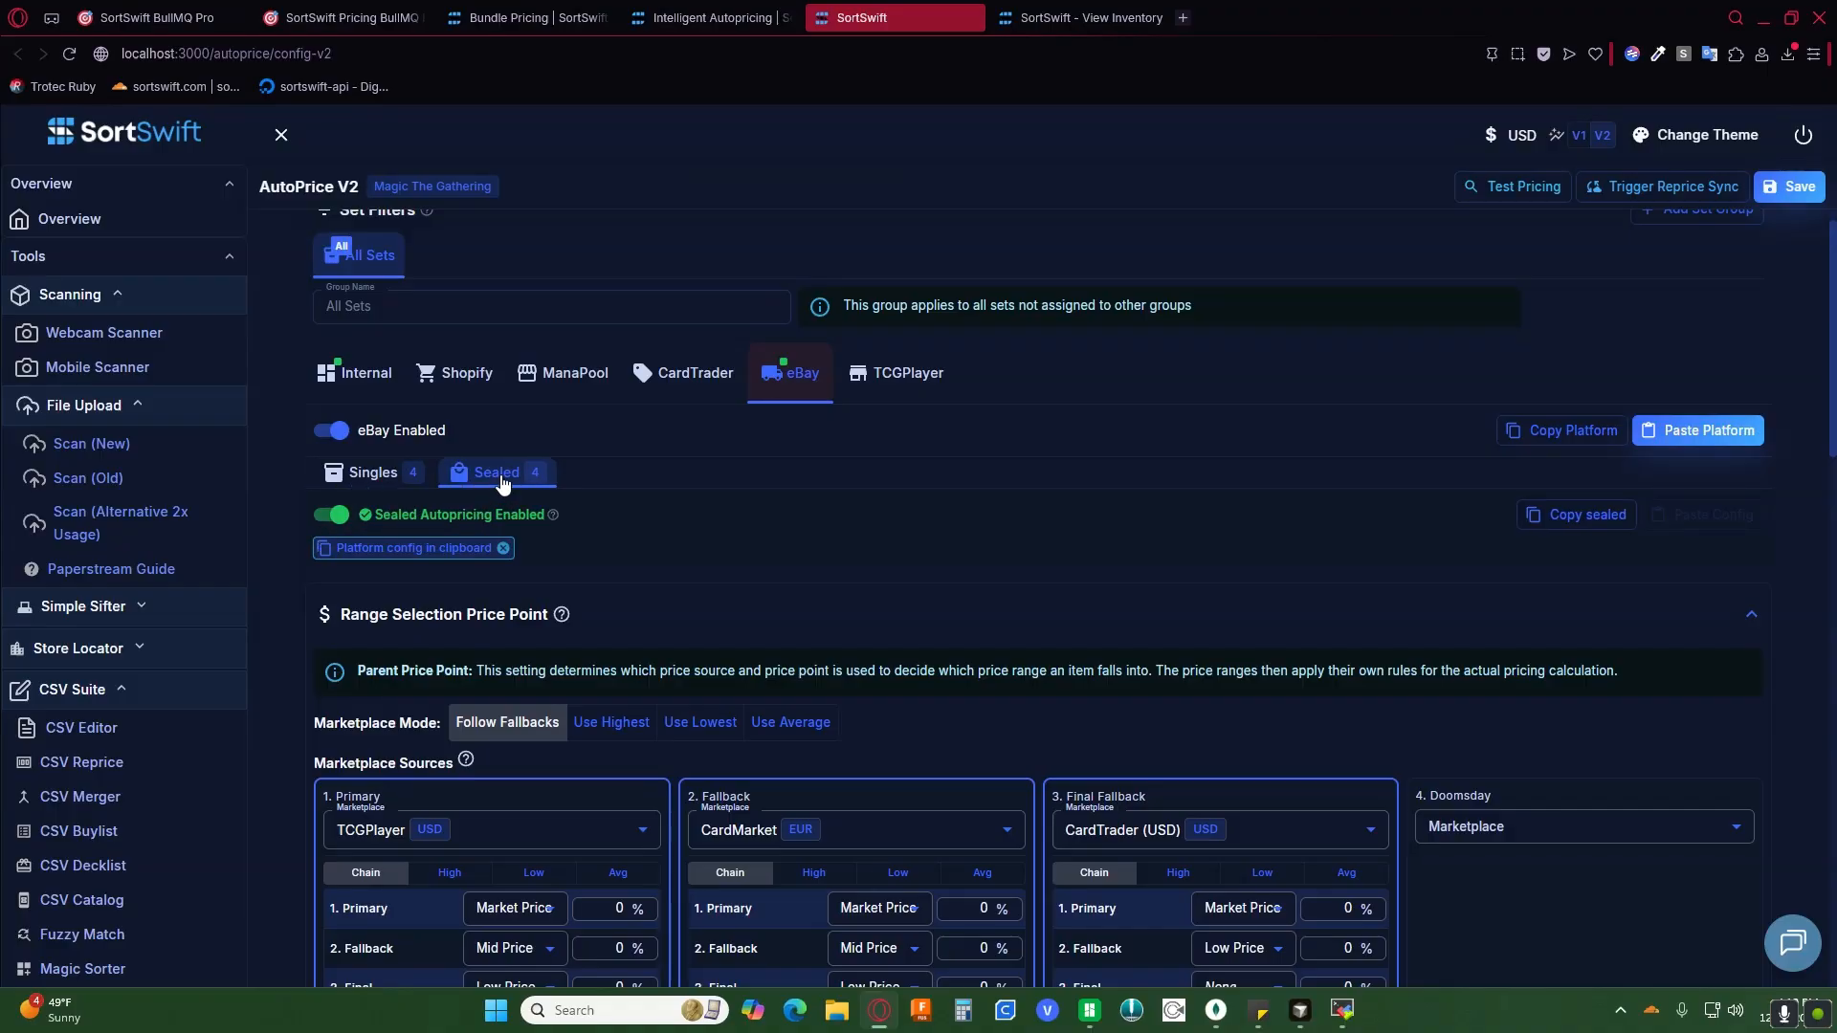
pyautogui.click(337, 517)
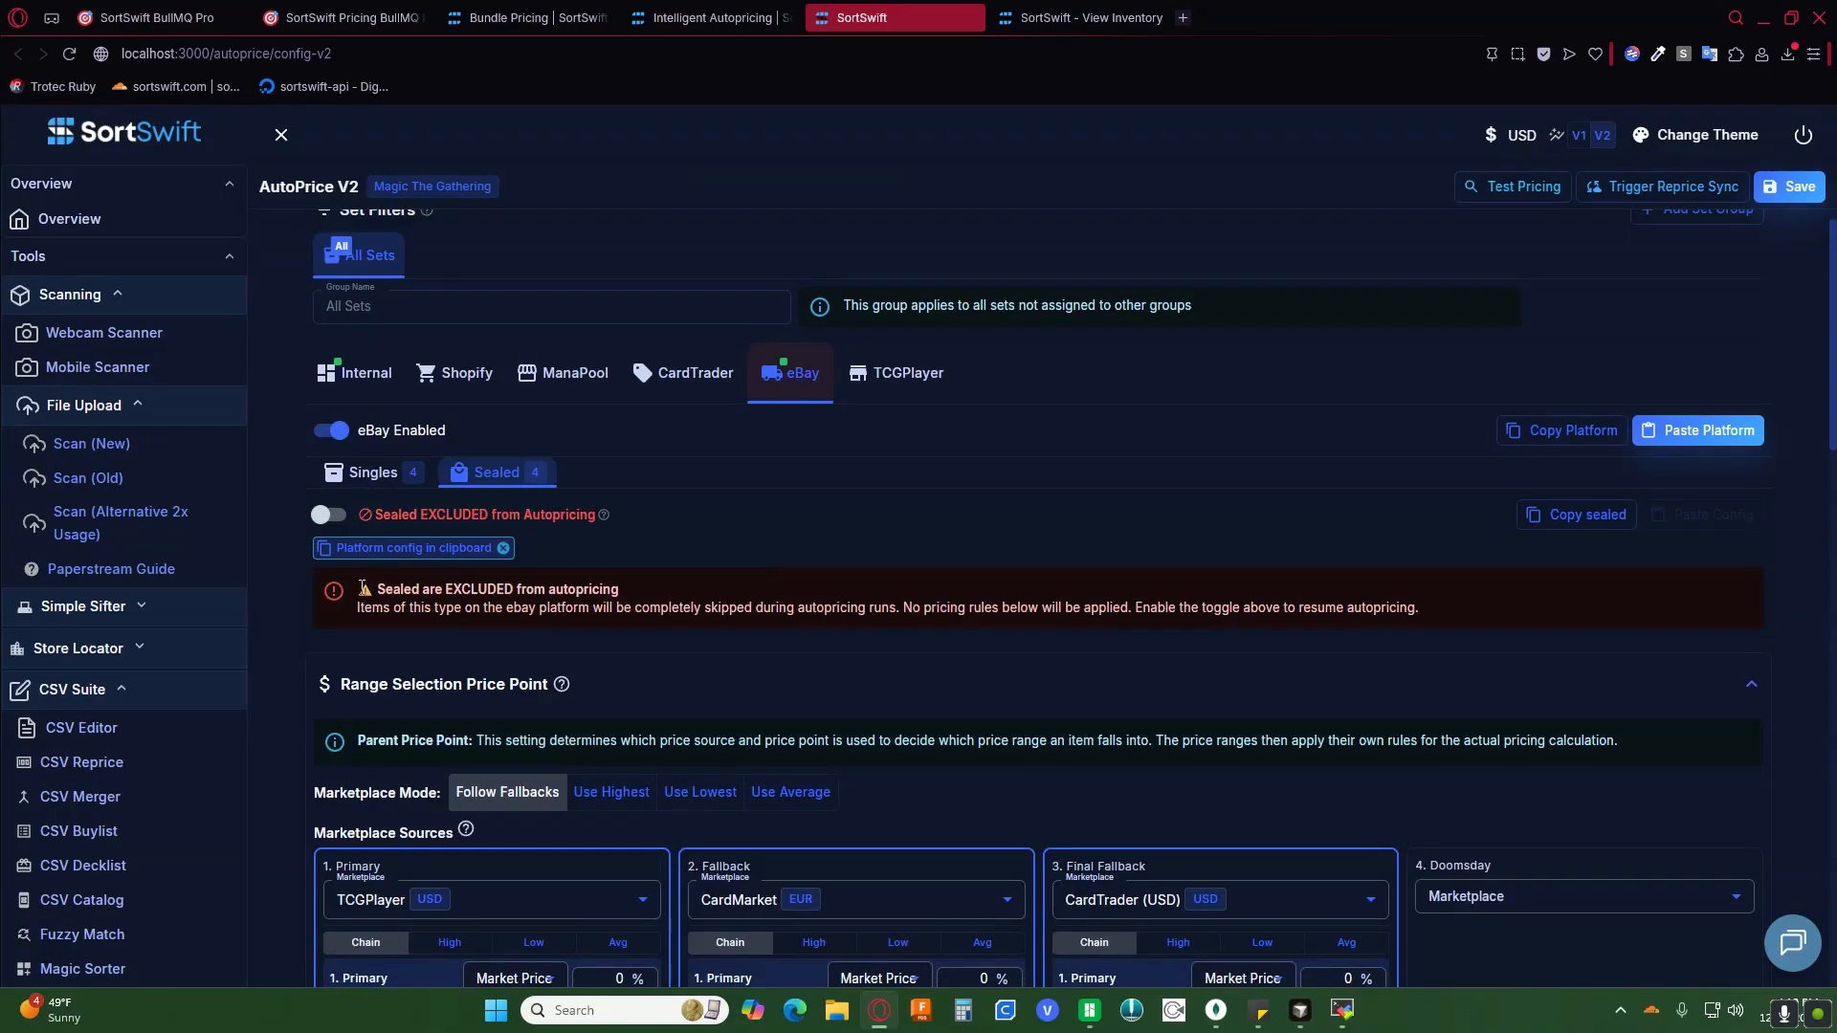
pyautogui.moveTo(363, 587); pyautogui.dragTo(370, 620)
# Step: Examine the Range Selection Price Point explanation and the Marketplace Mode for eBay singles
pyautogui.click(364, 474)
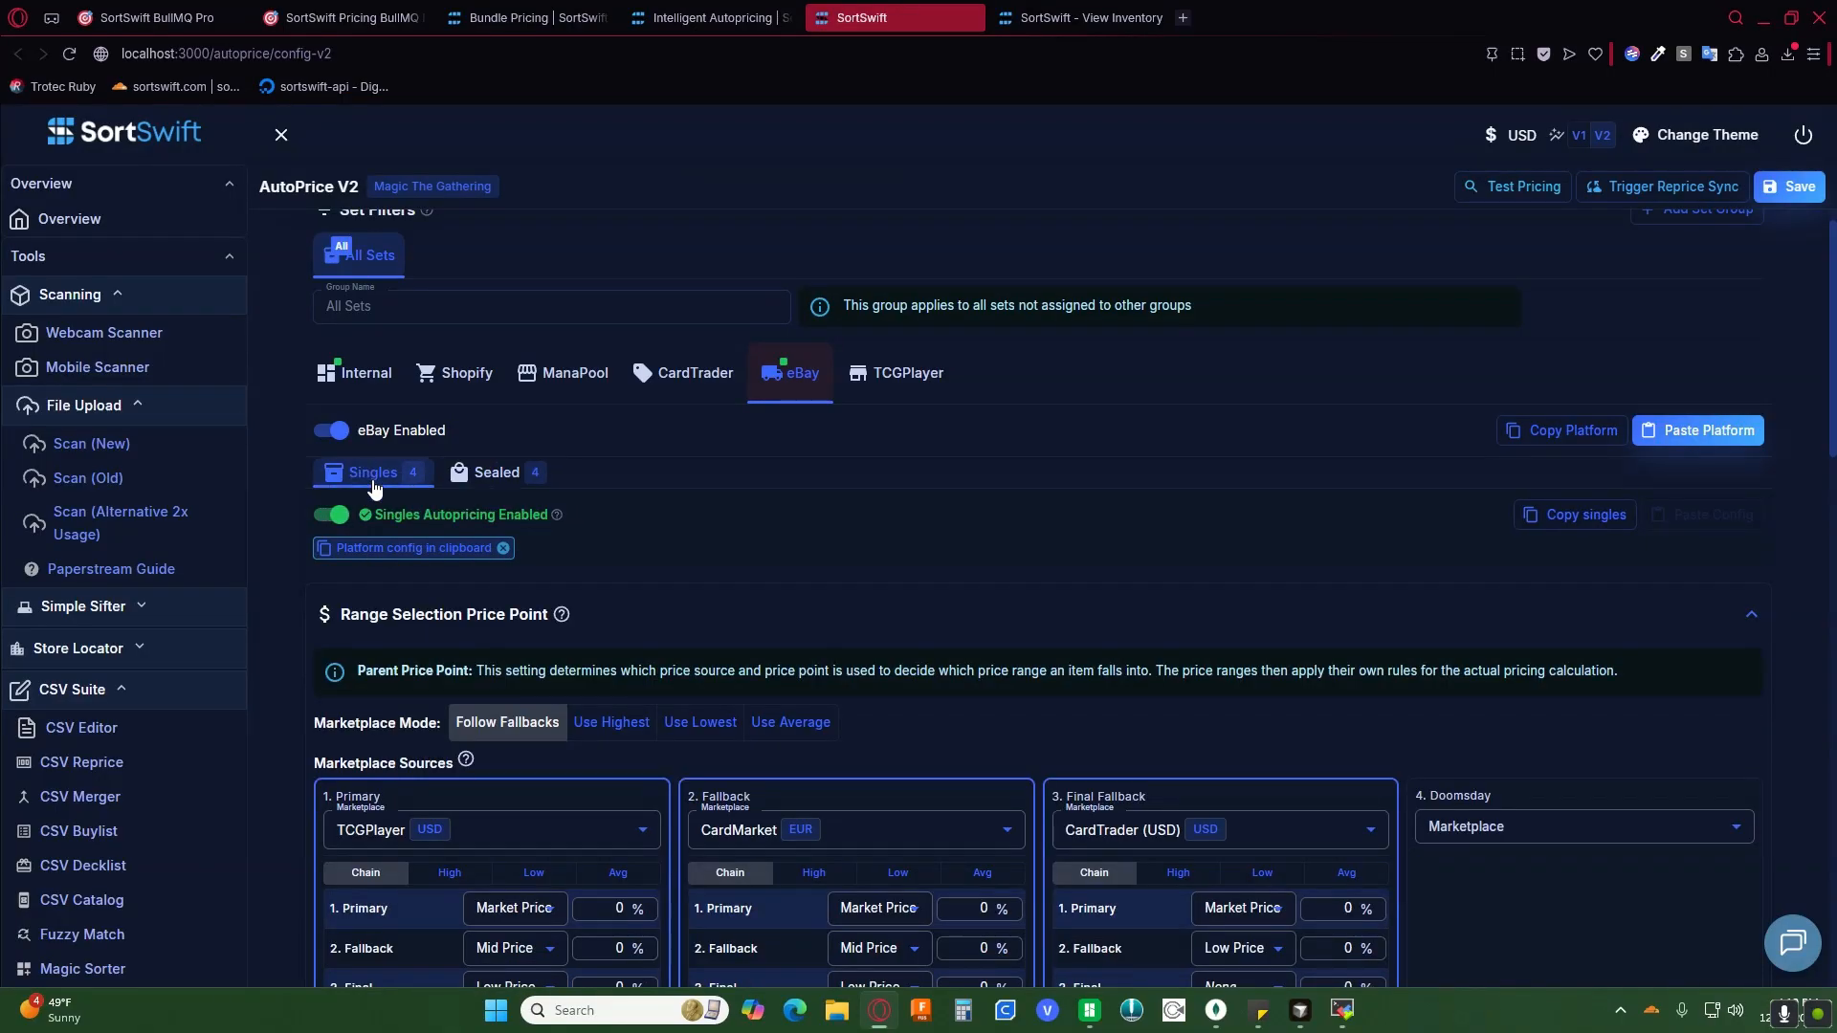
pyautogui.scroll(-4, 840, 542)
pyautogui.scroll(1, 445, 464)
pyautogui.moveTo(580, 354); pyautogui.dragTo(739, 384)
pyautogui.click(593, 331)
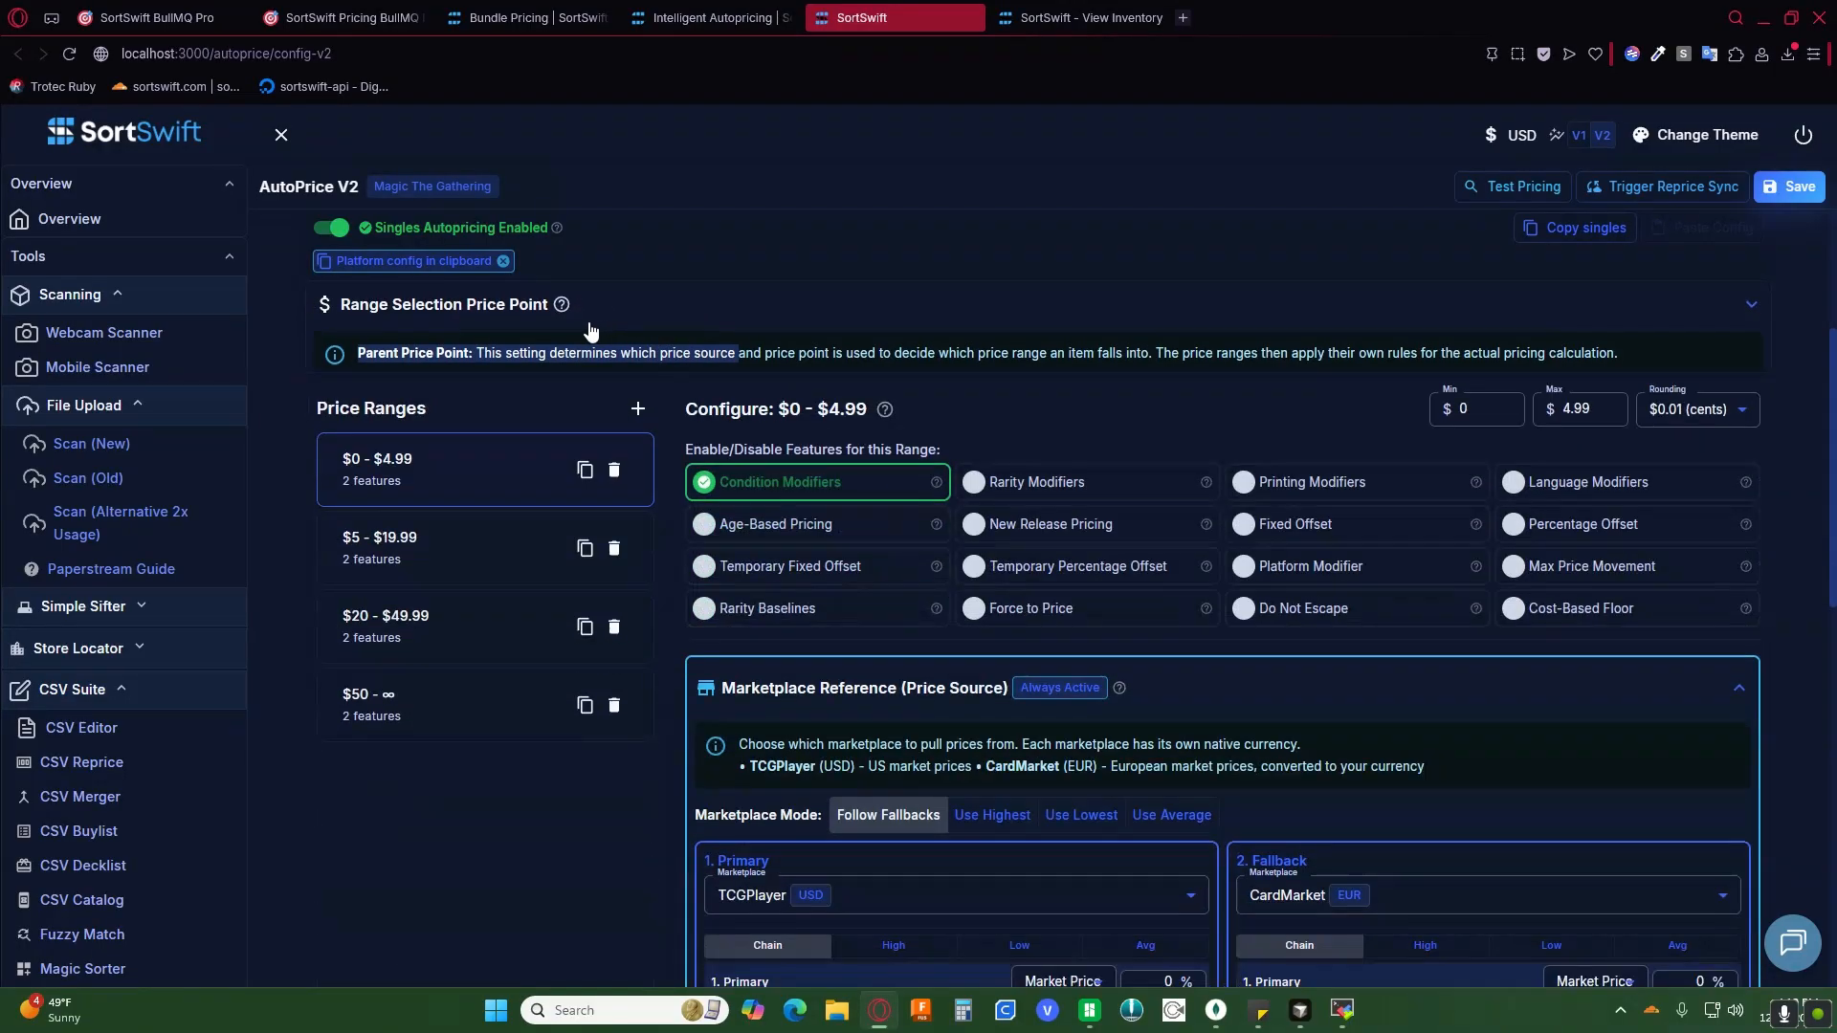
pyautogui.click(592, 304)
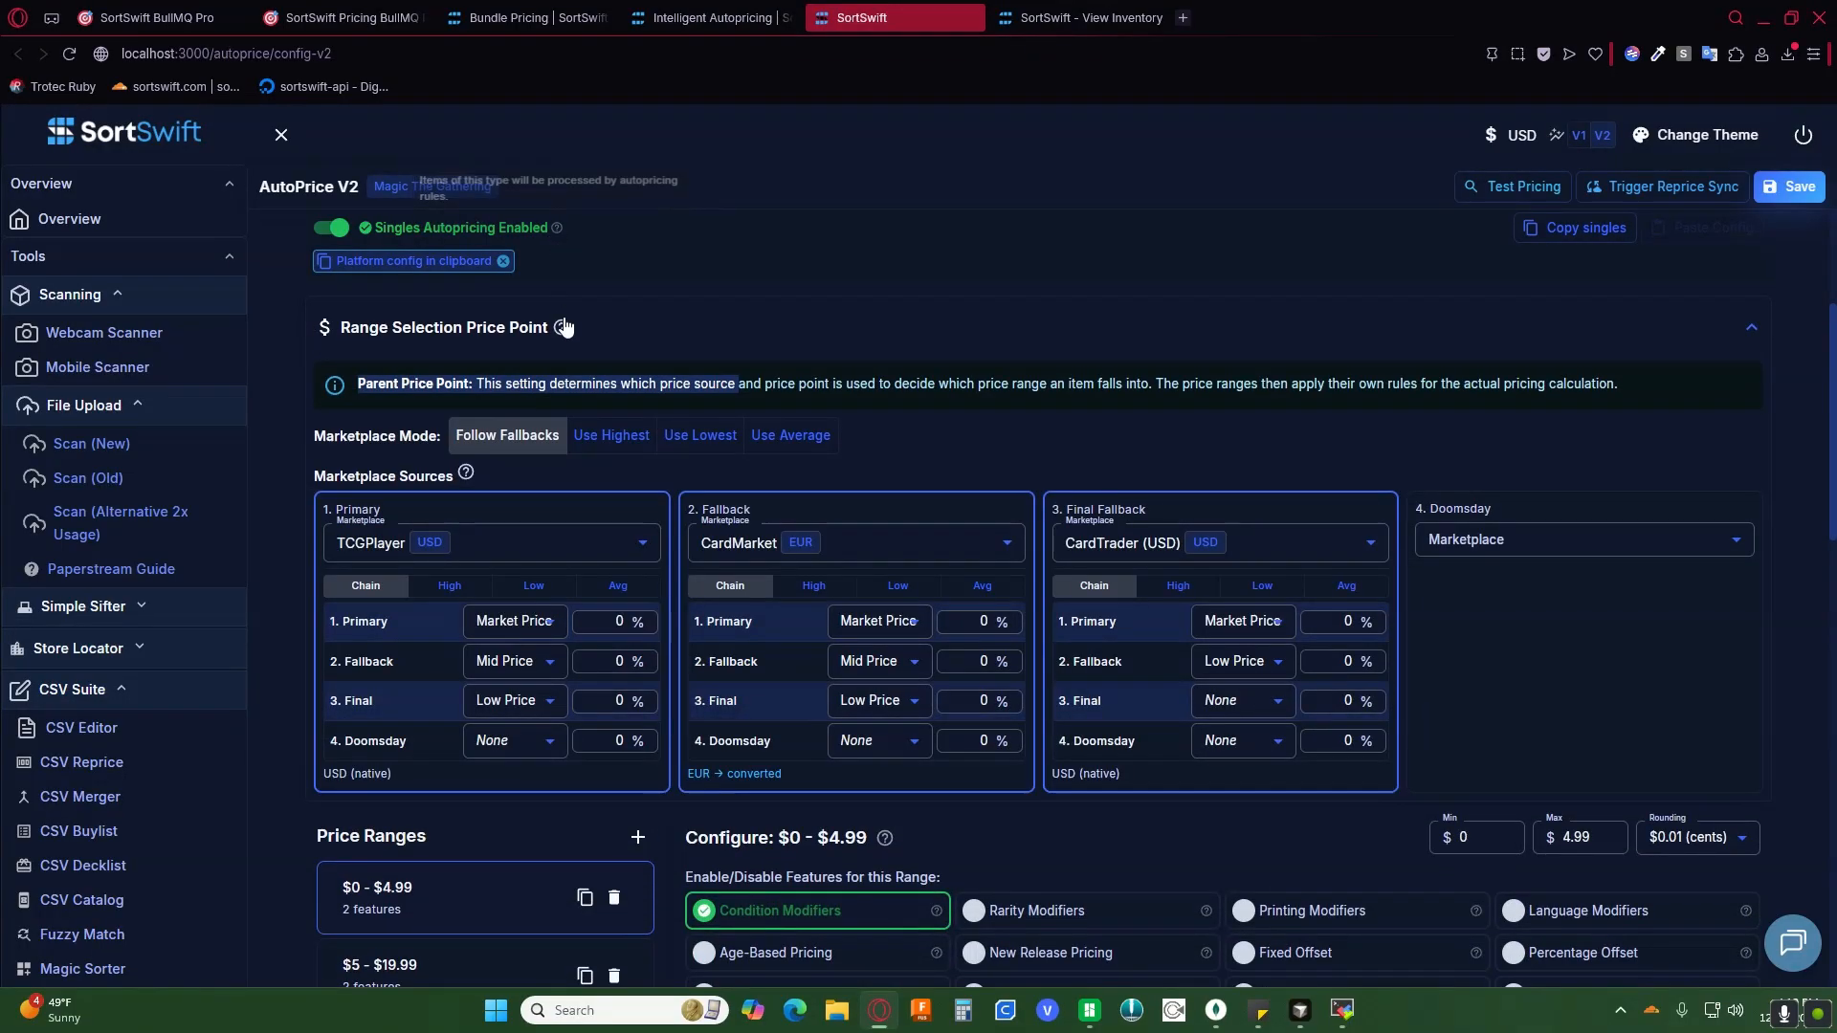
pyautogui.moveTo(563, 334)
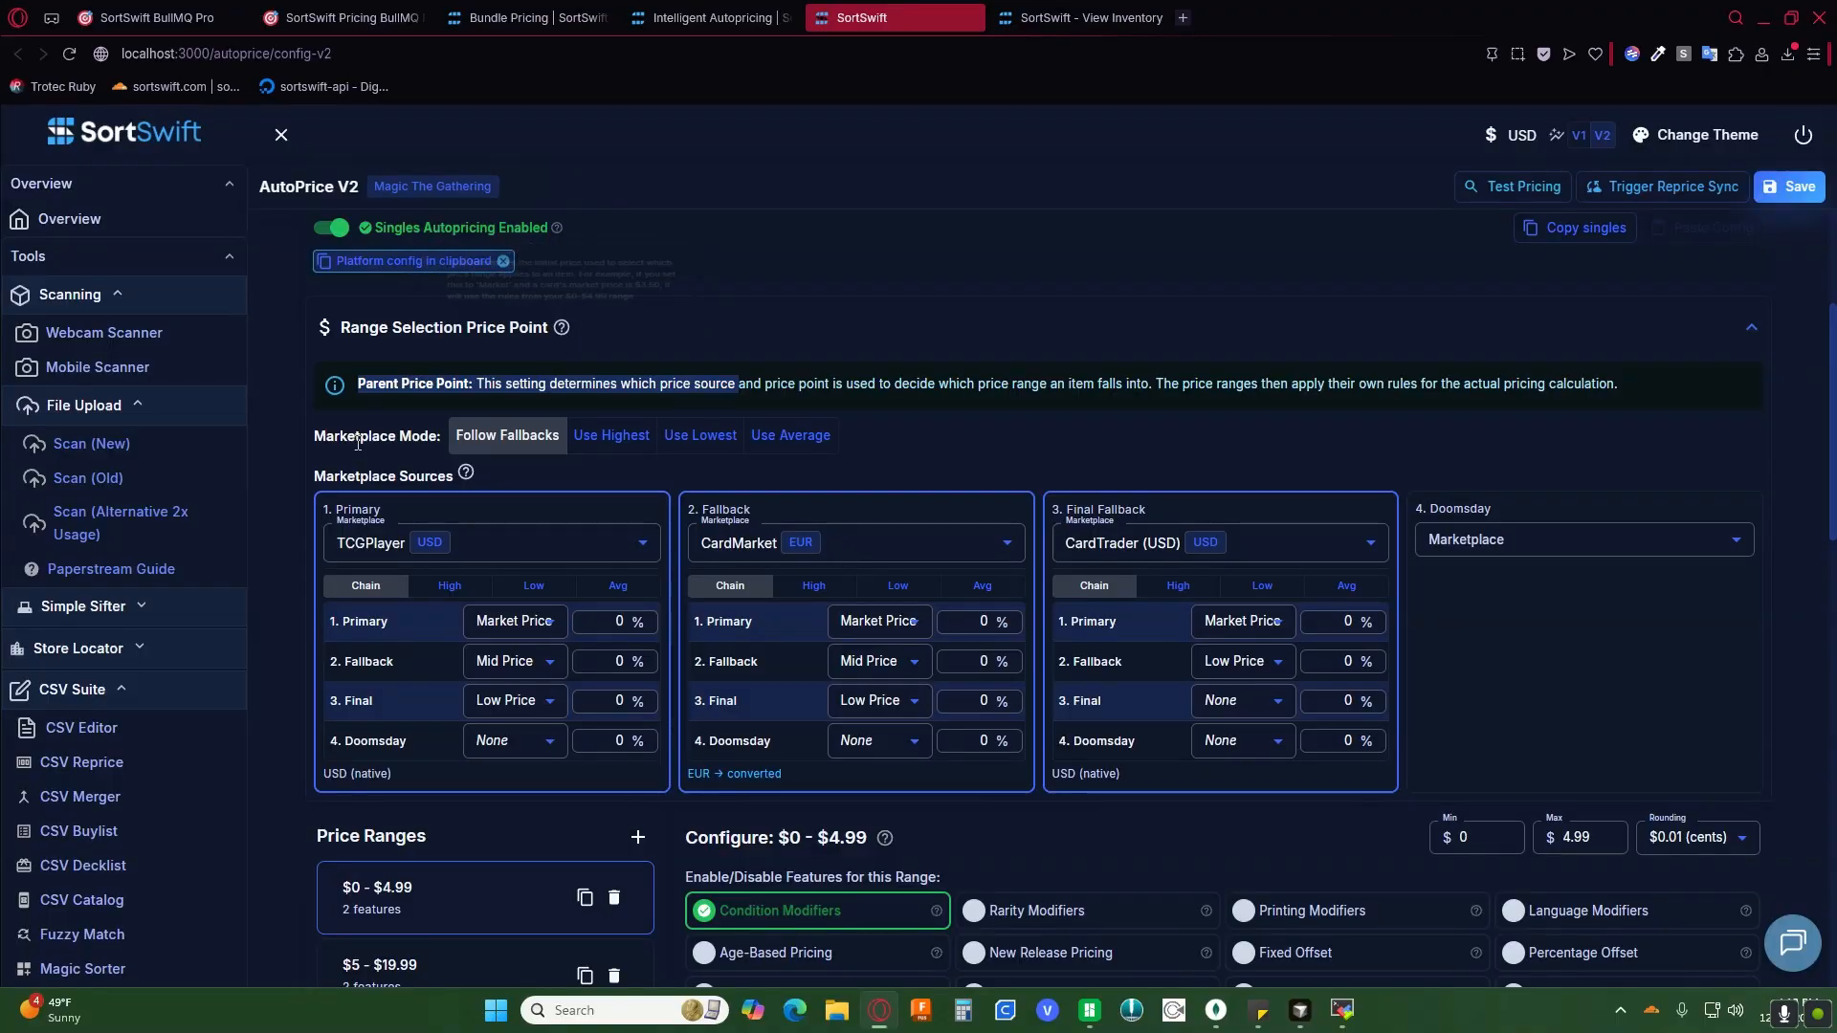
pyautogui.moveTo(312, 438); pyautogui.dragTo(444, 434)
pyautogui.click(423, 493)
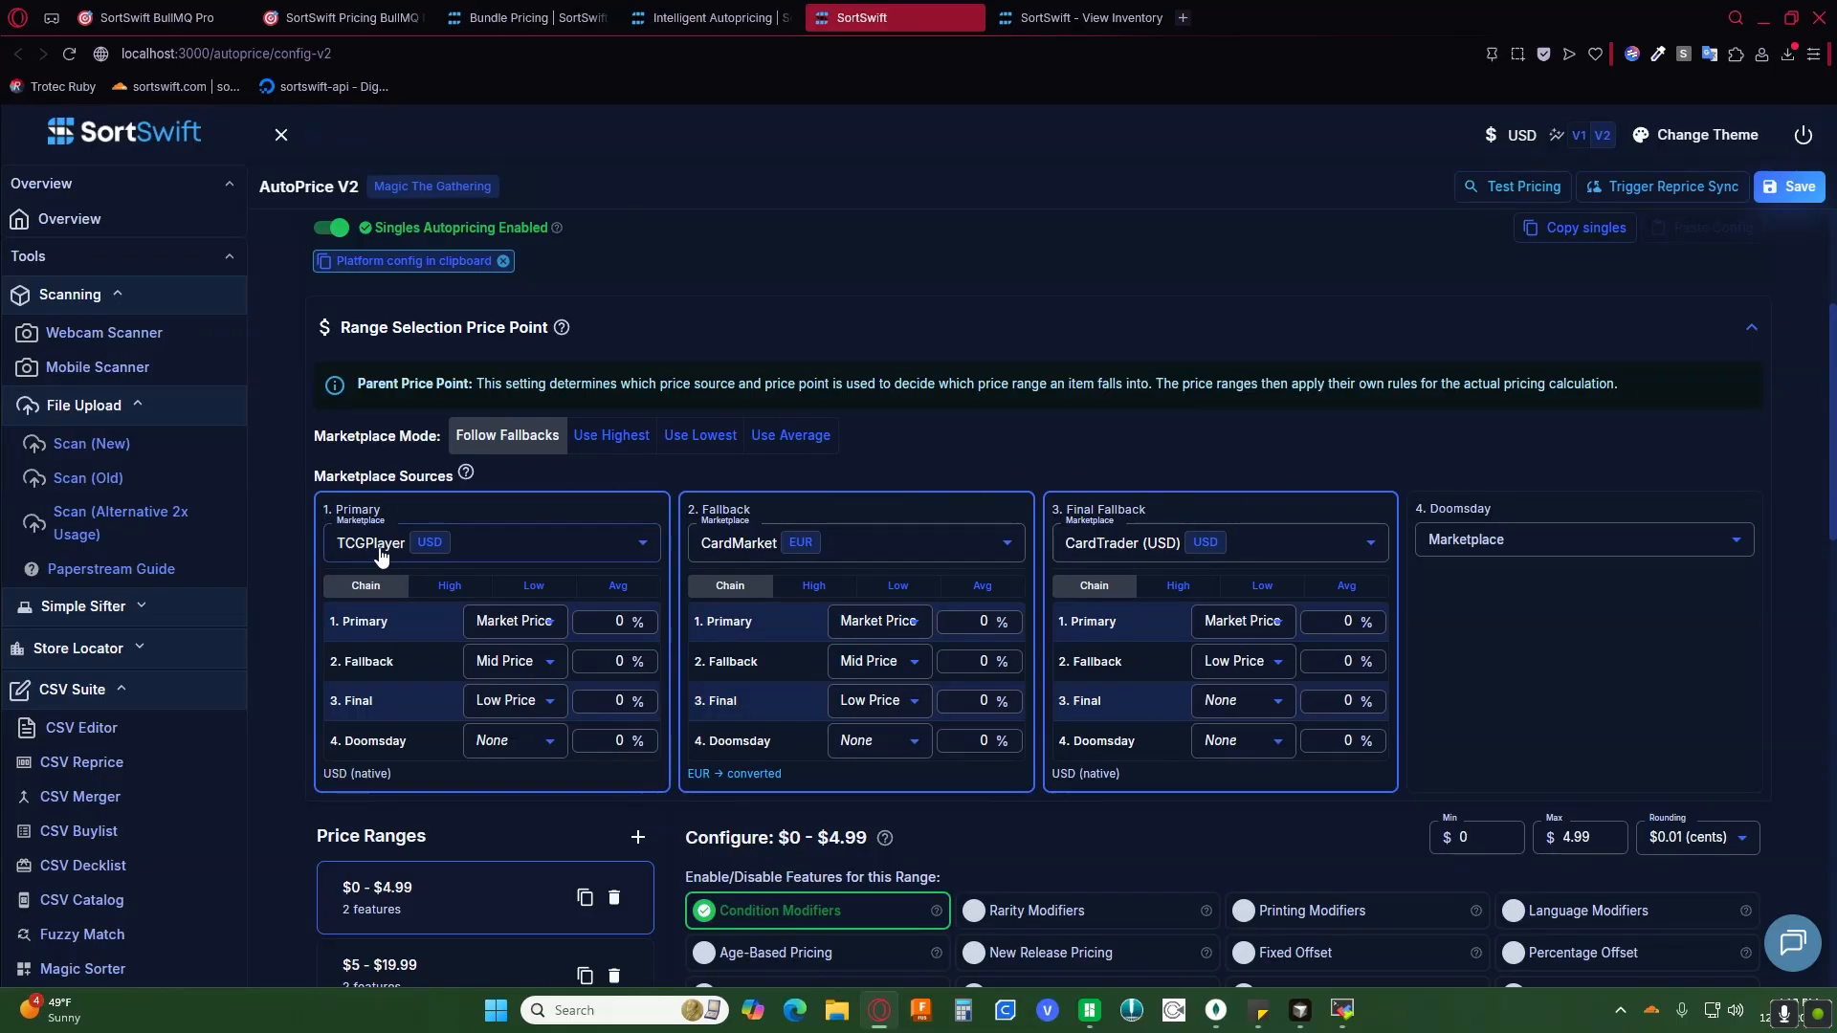
# Step: Set the eBay singles' fallback marketplace to CardTrader (USD) and the final fallback to CardTrader (EUR)
pyautogui.click(783, 547)
pyautogui.click(748, 660)
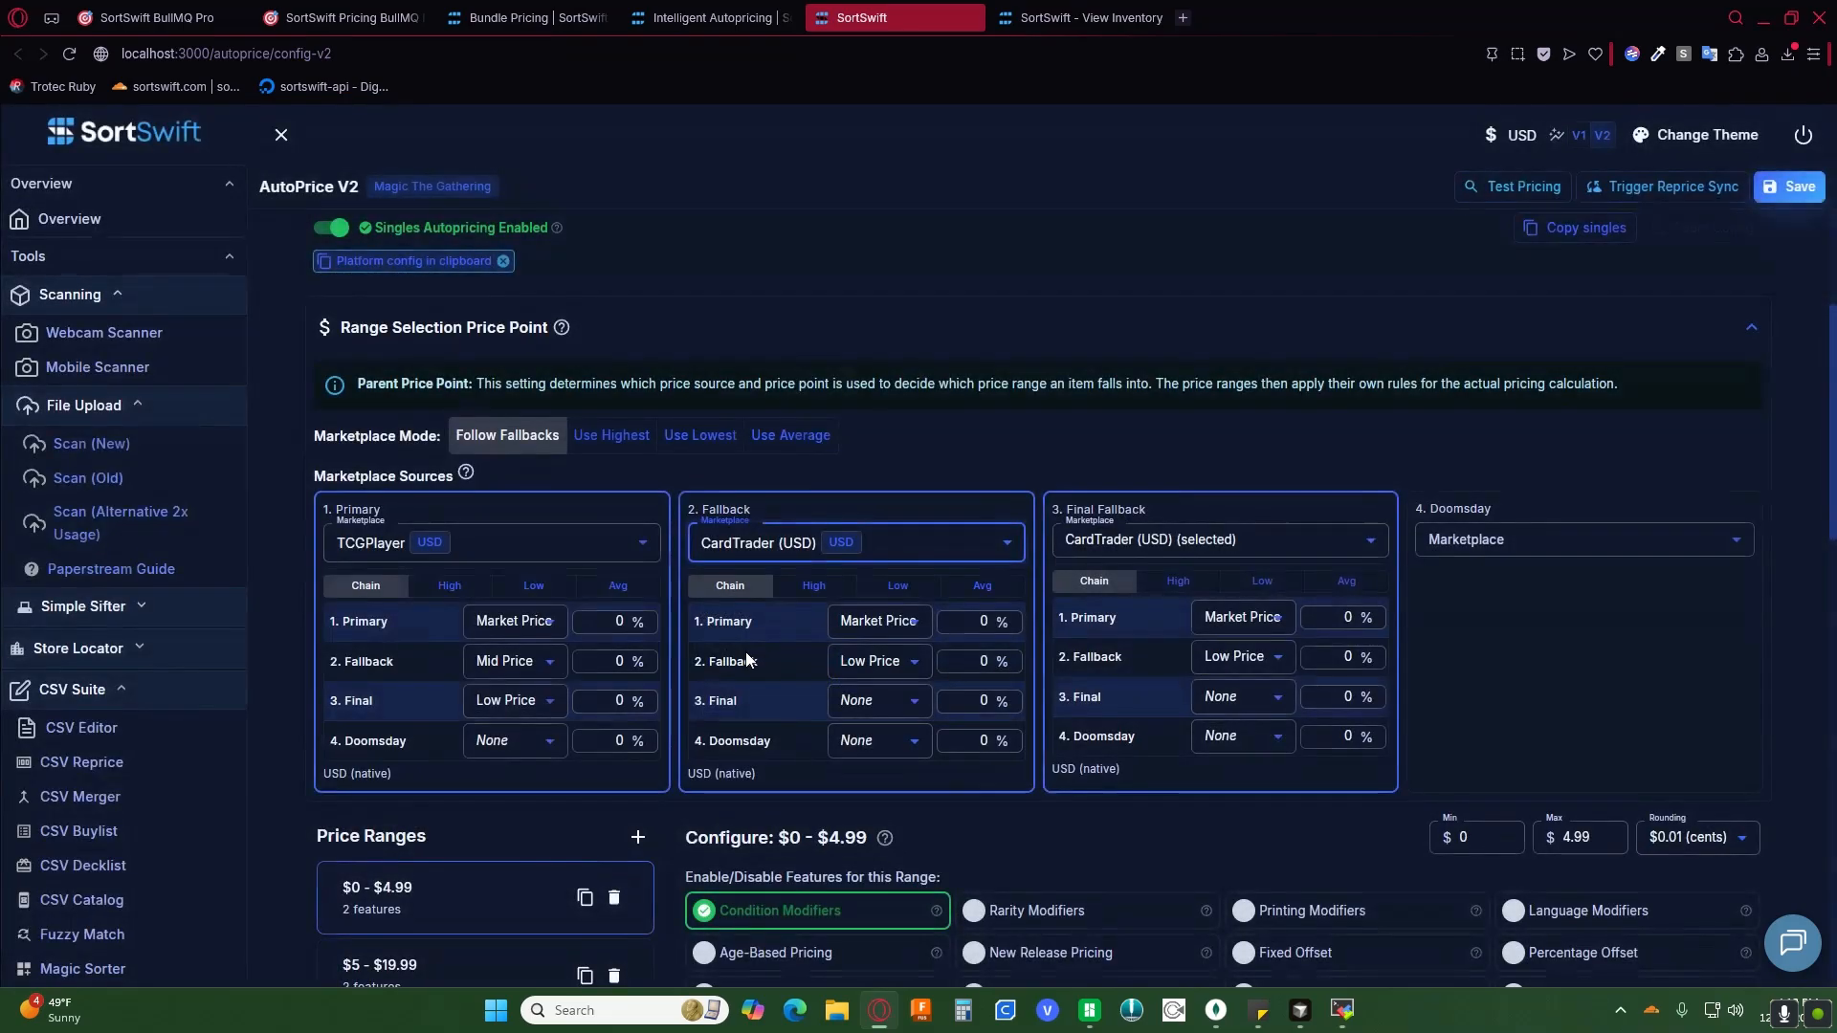
pyautogui.click(1125, 553)
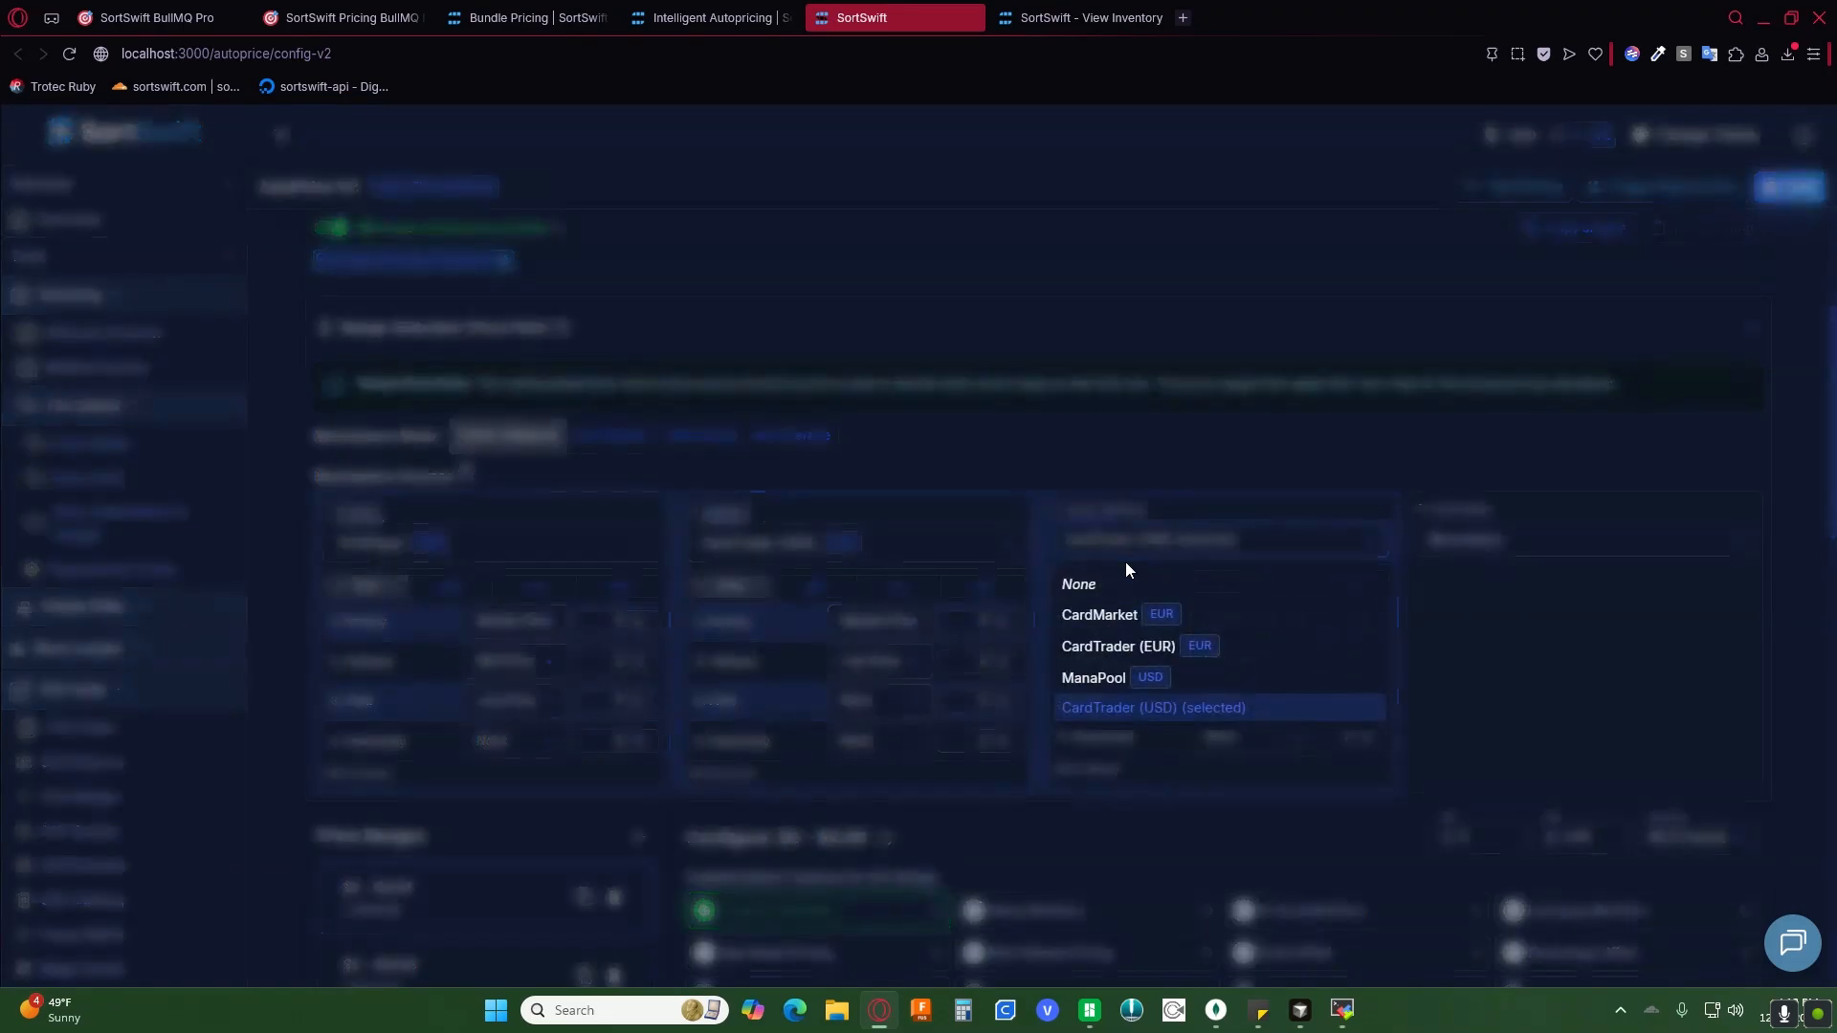
pyautogui.click(1115, 647)
# Step: Try both ManaPool and CardMarket as the doomsday marketplace source and settle on ManaPool
pyautogui.click(1454, 538)
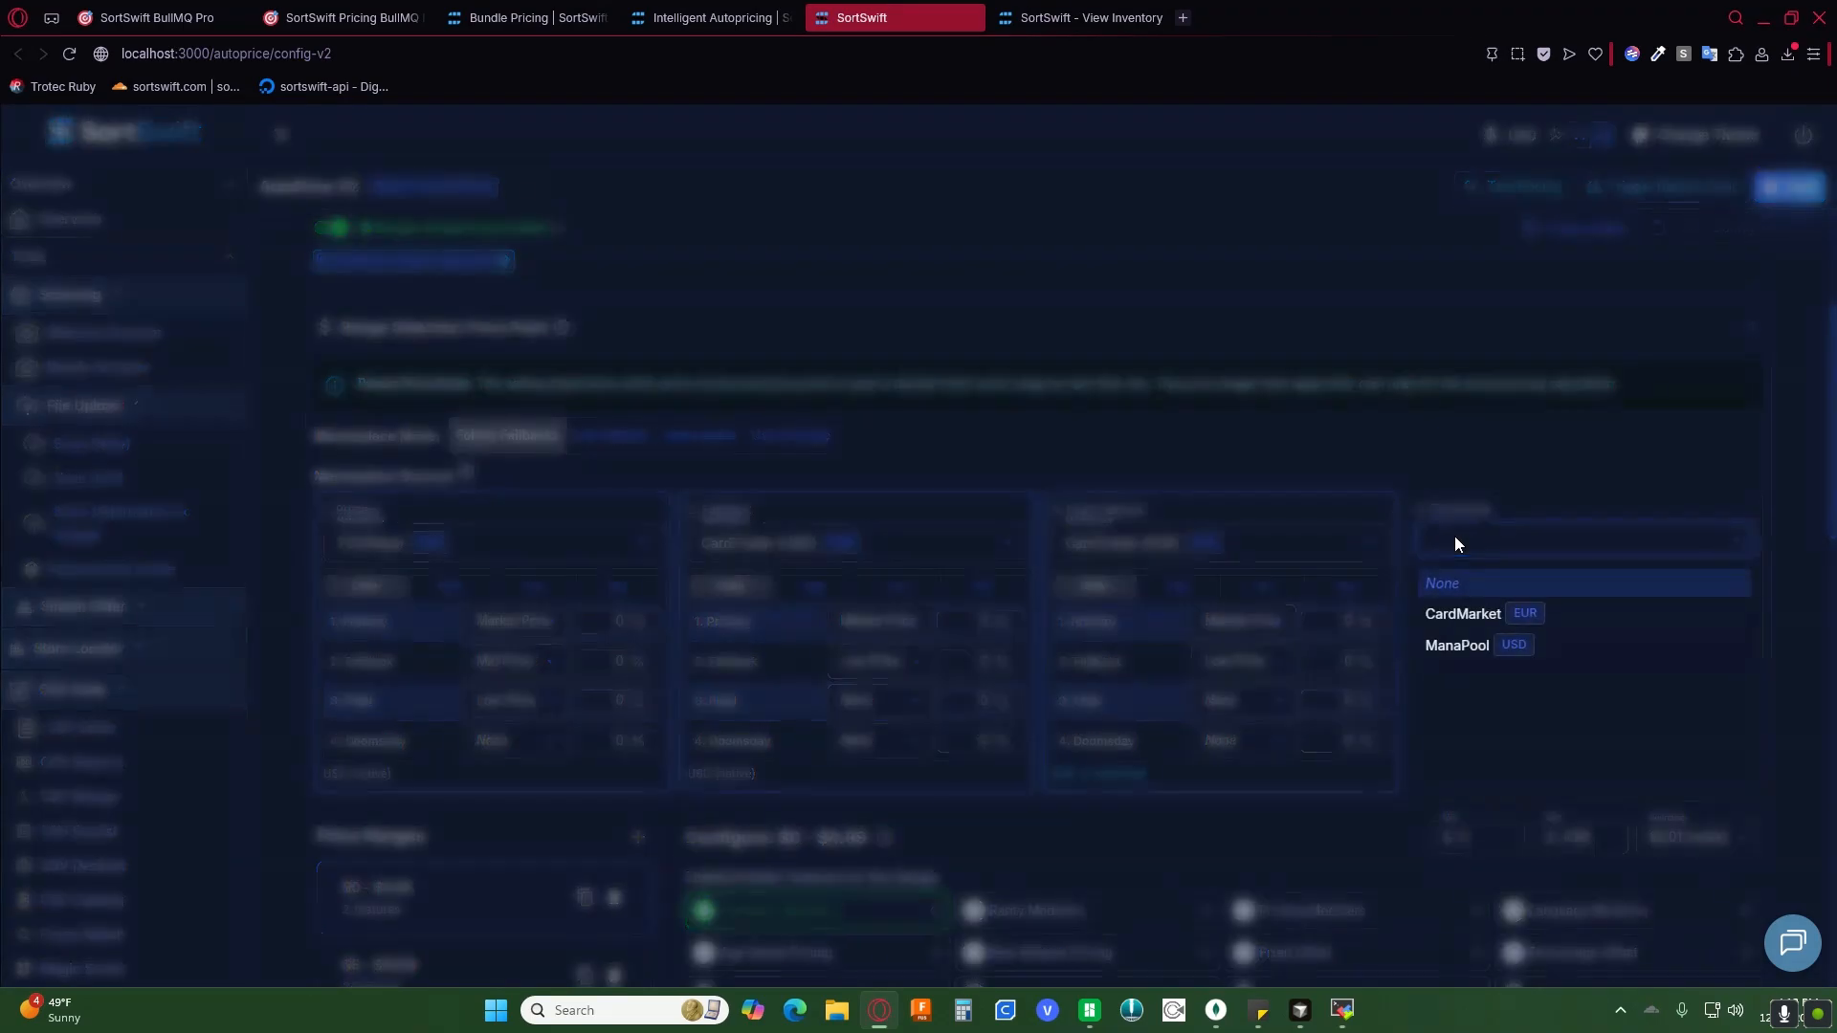
pyautogui.click(1449, 650)
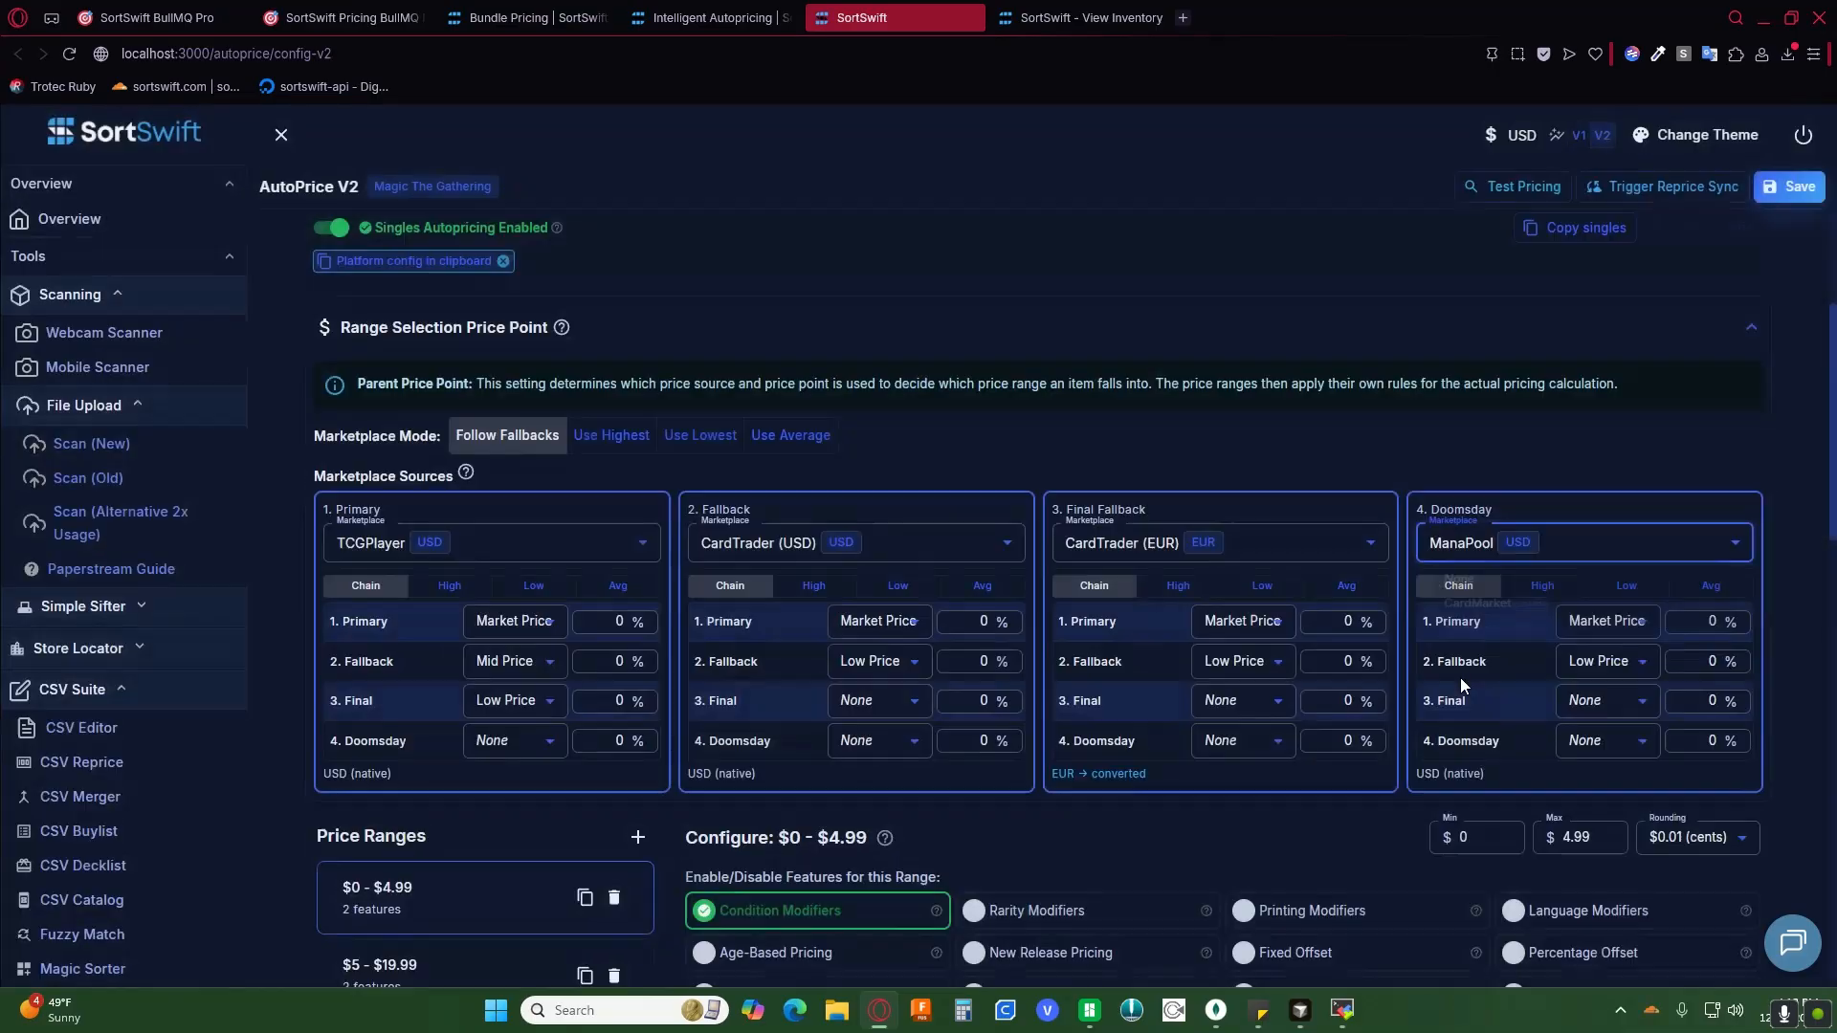
pyautogui.click(1468, 550)
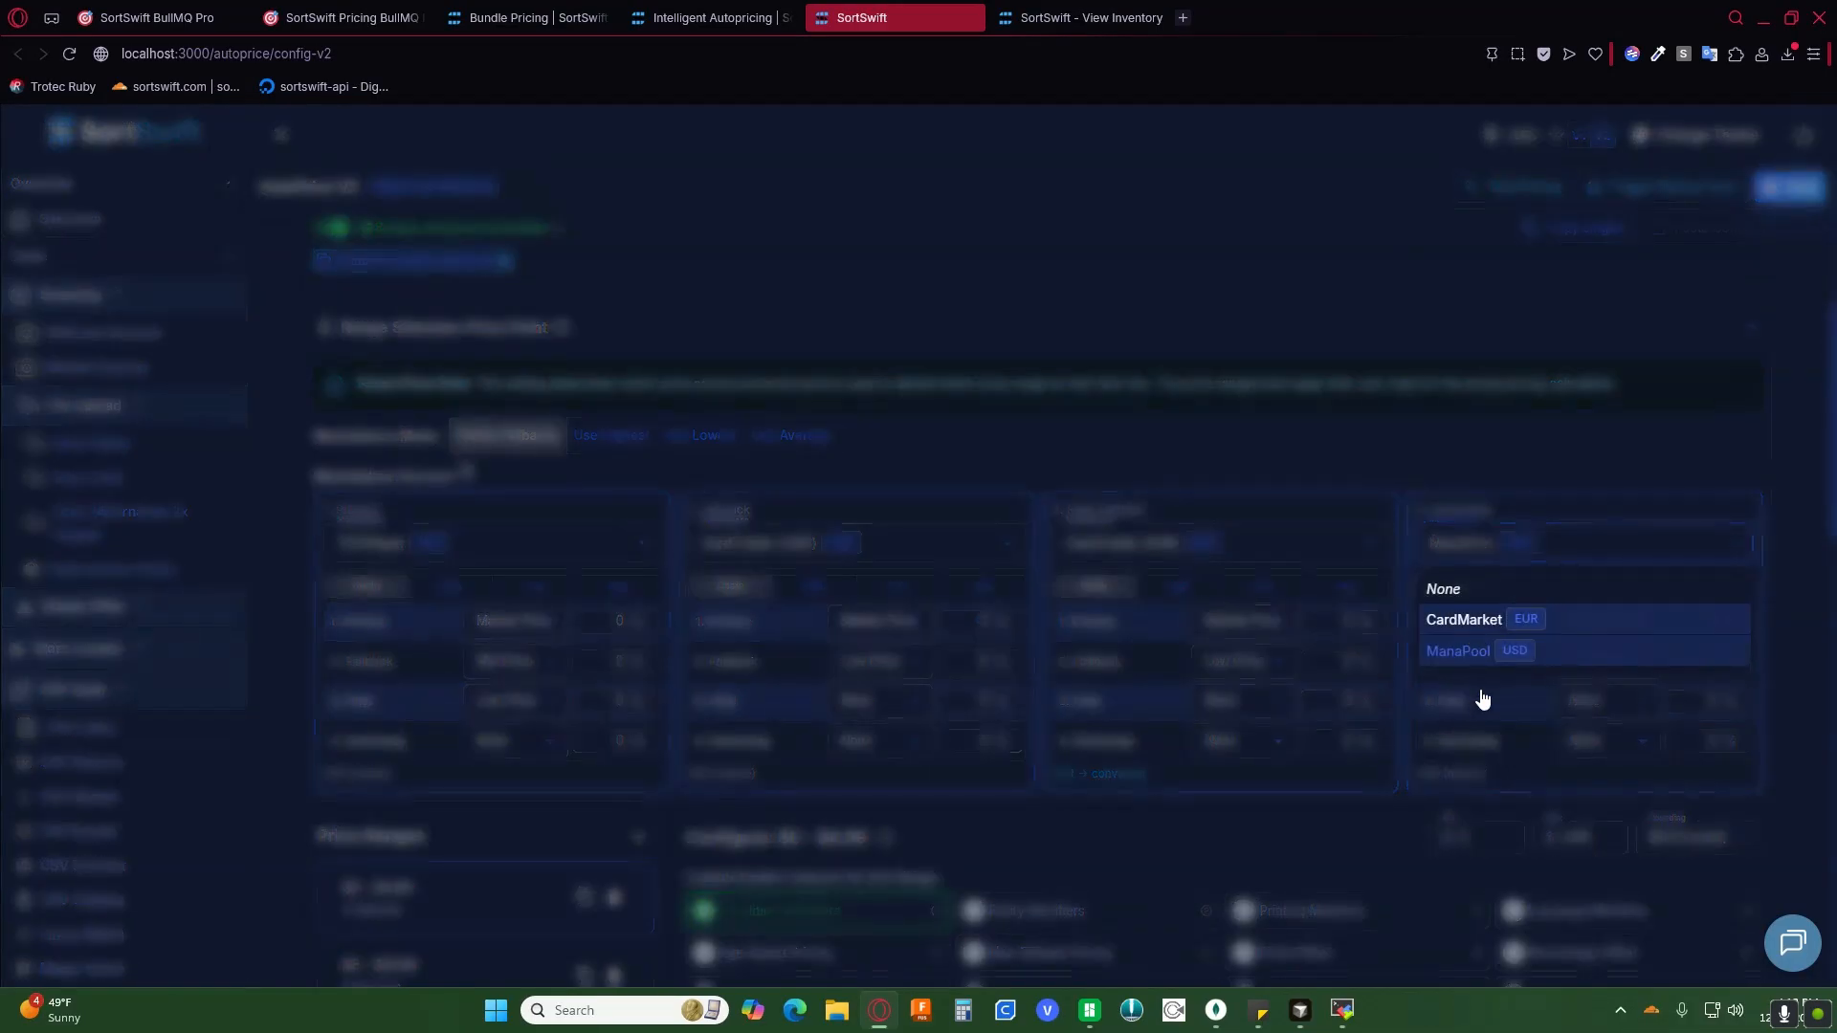
pyautogui.click(1479, 689)
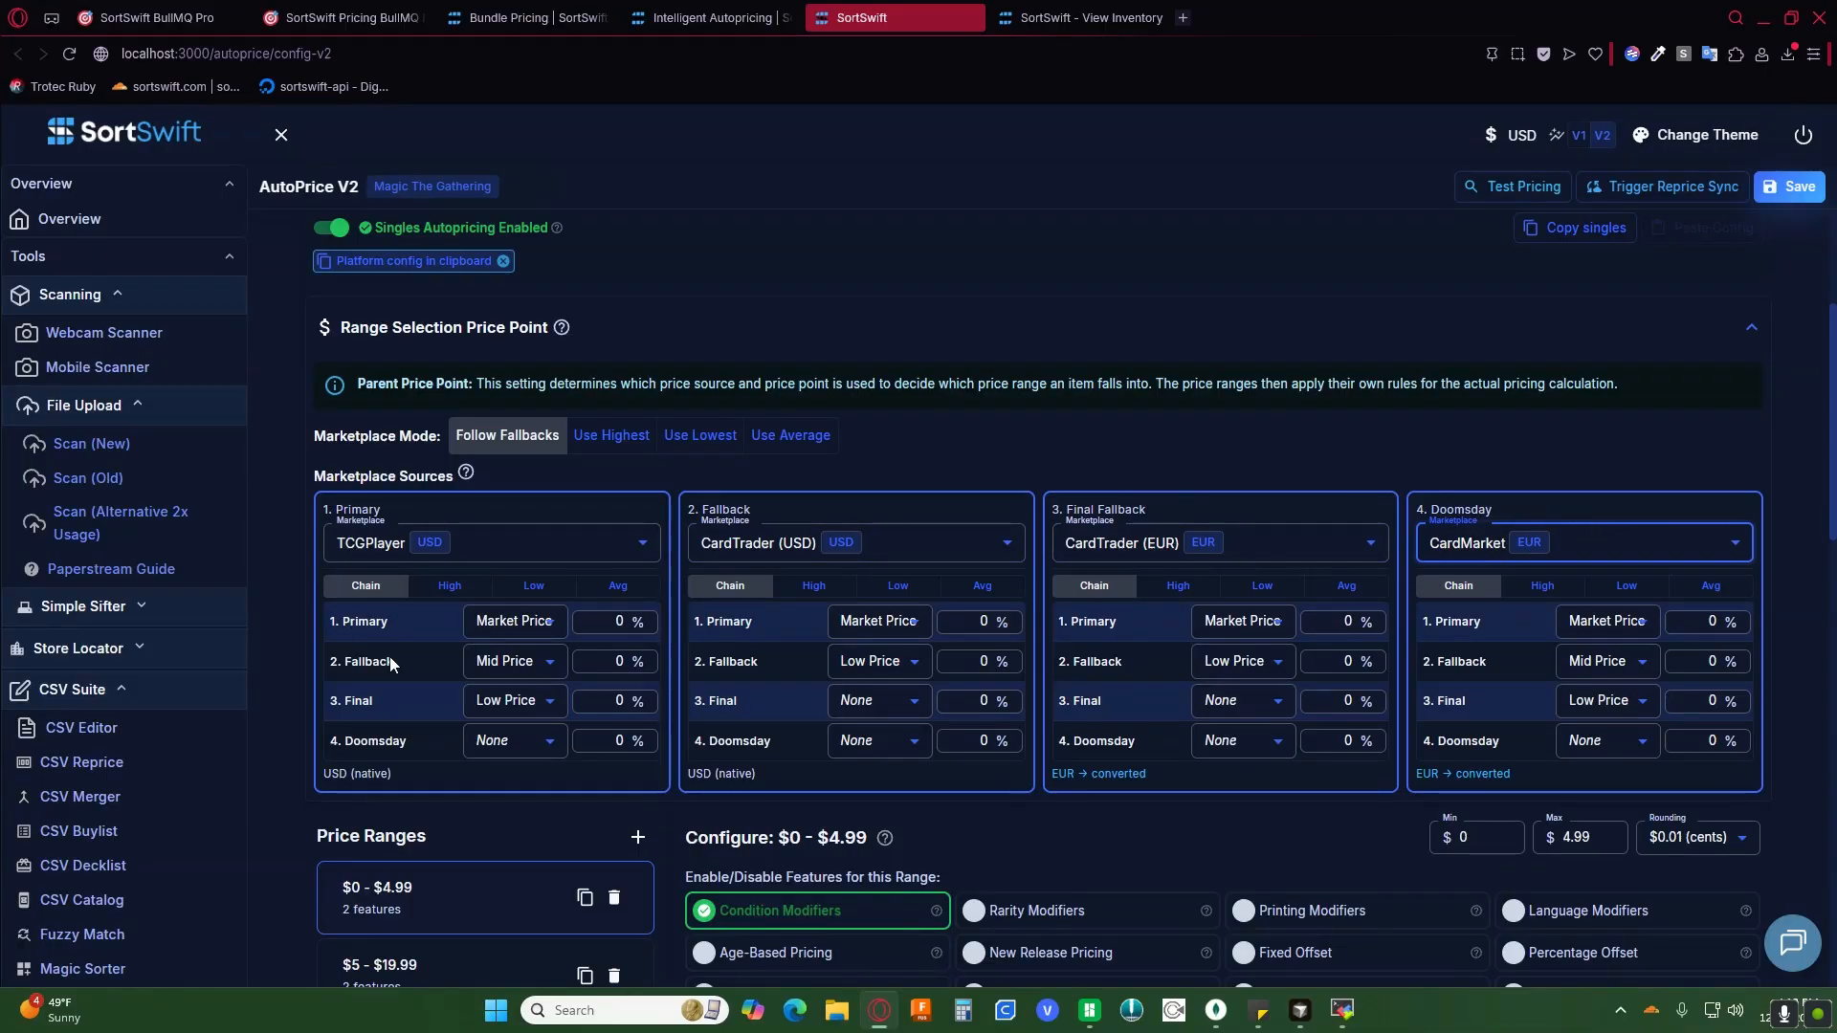
pyautogui.click(1432, 543)
pyautogui.click(1454, 648)
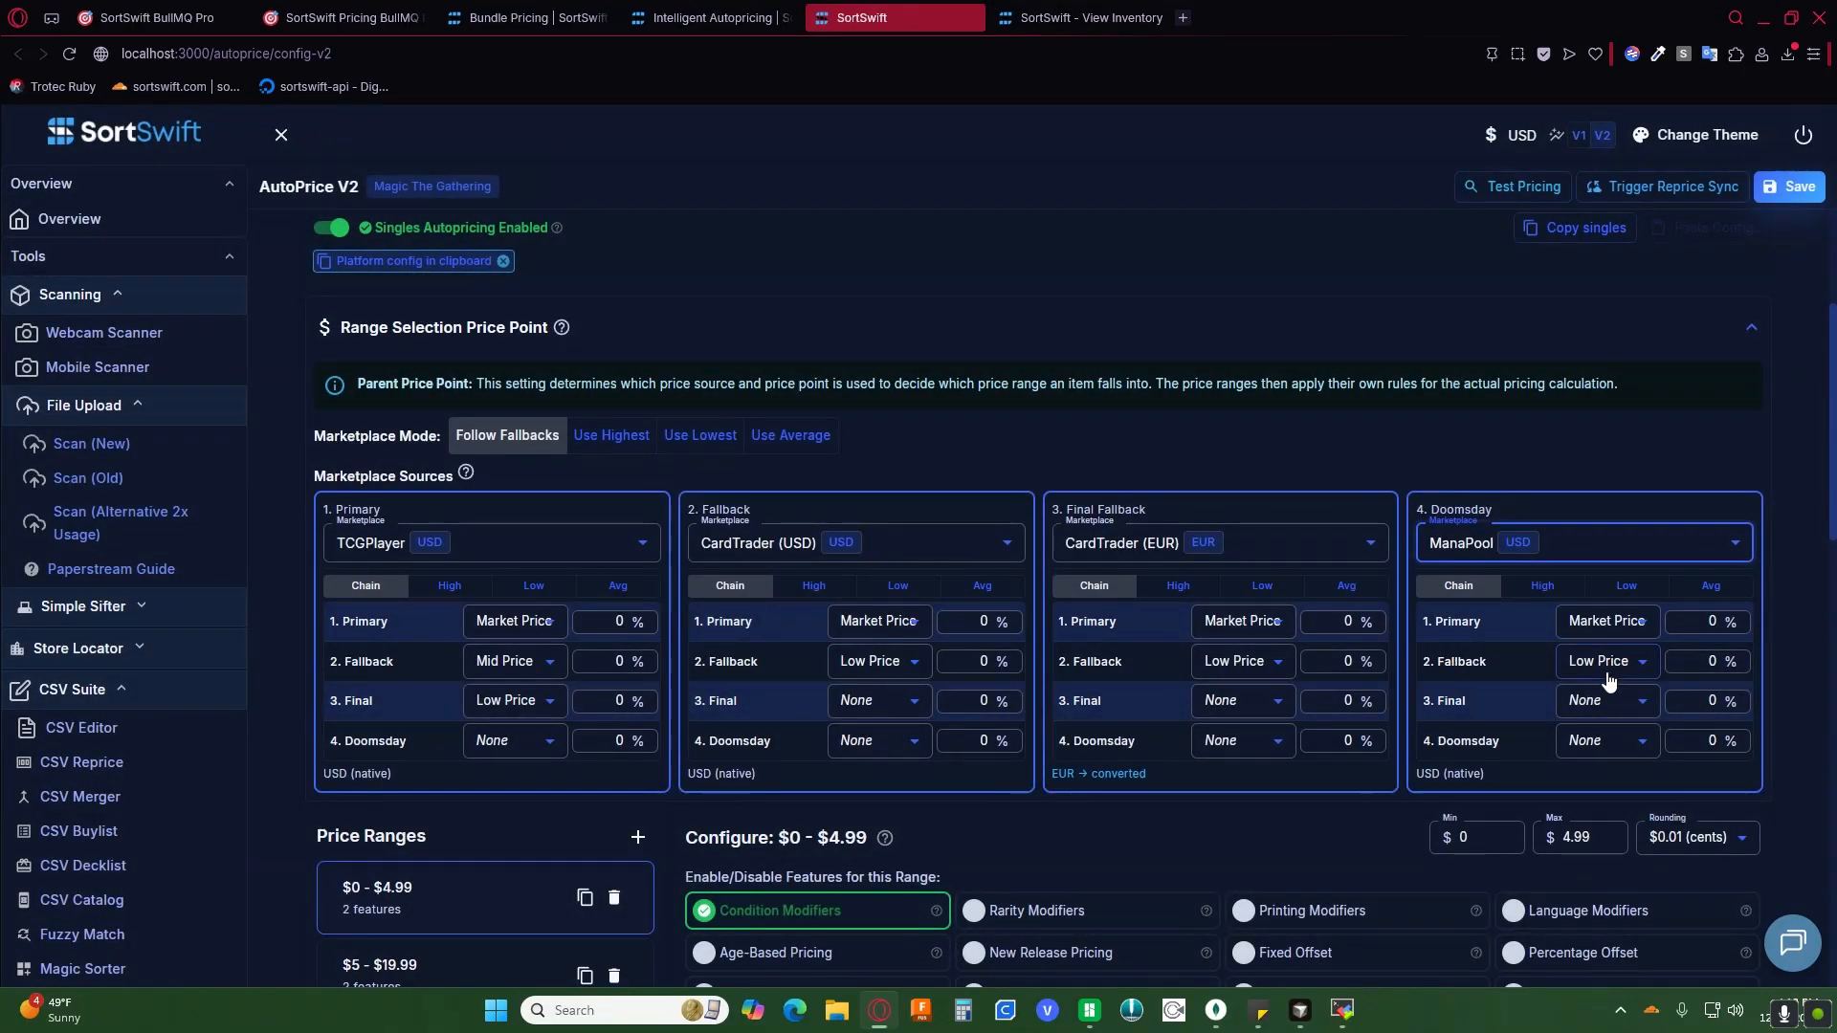
# Step: Examine the eBay singles' price ranges and the fallback price options offered for CardTrader (USD) and TCGPlayer
pyautogui.scroll(-15, 979, 852)
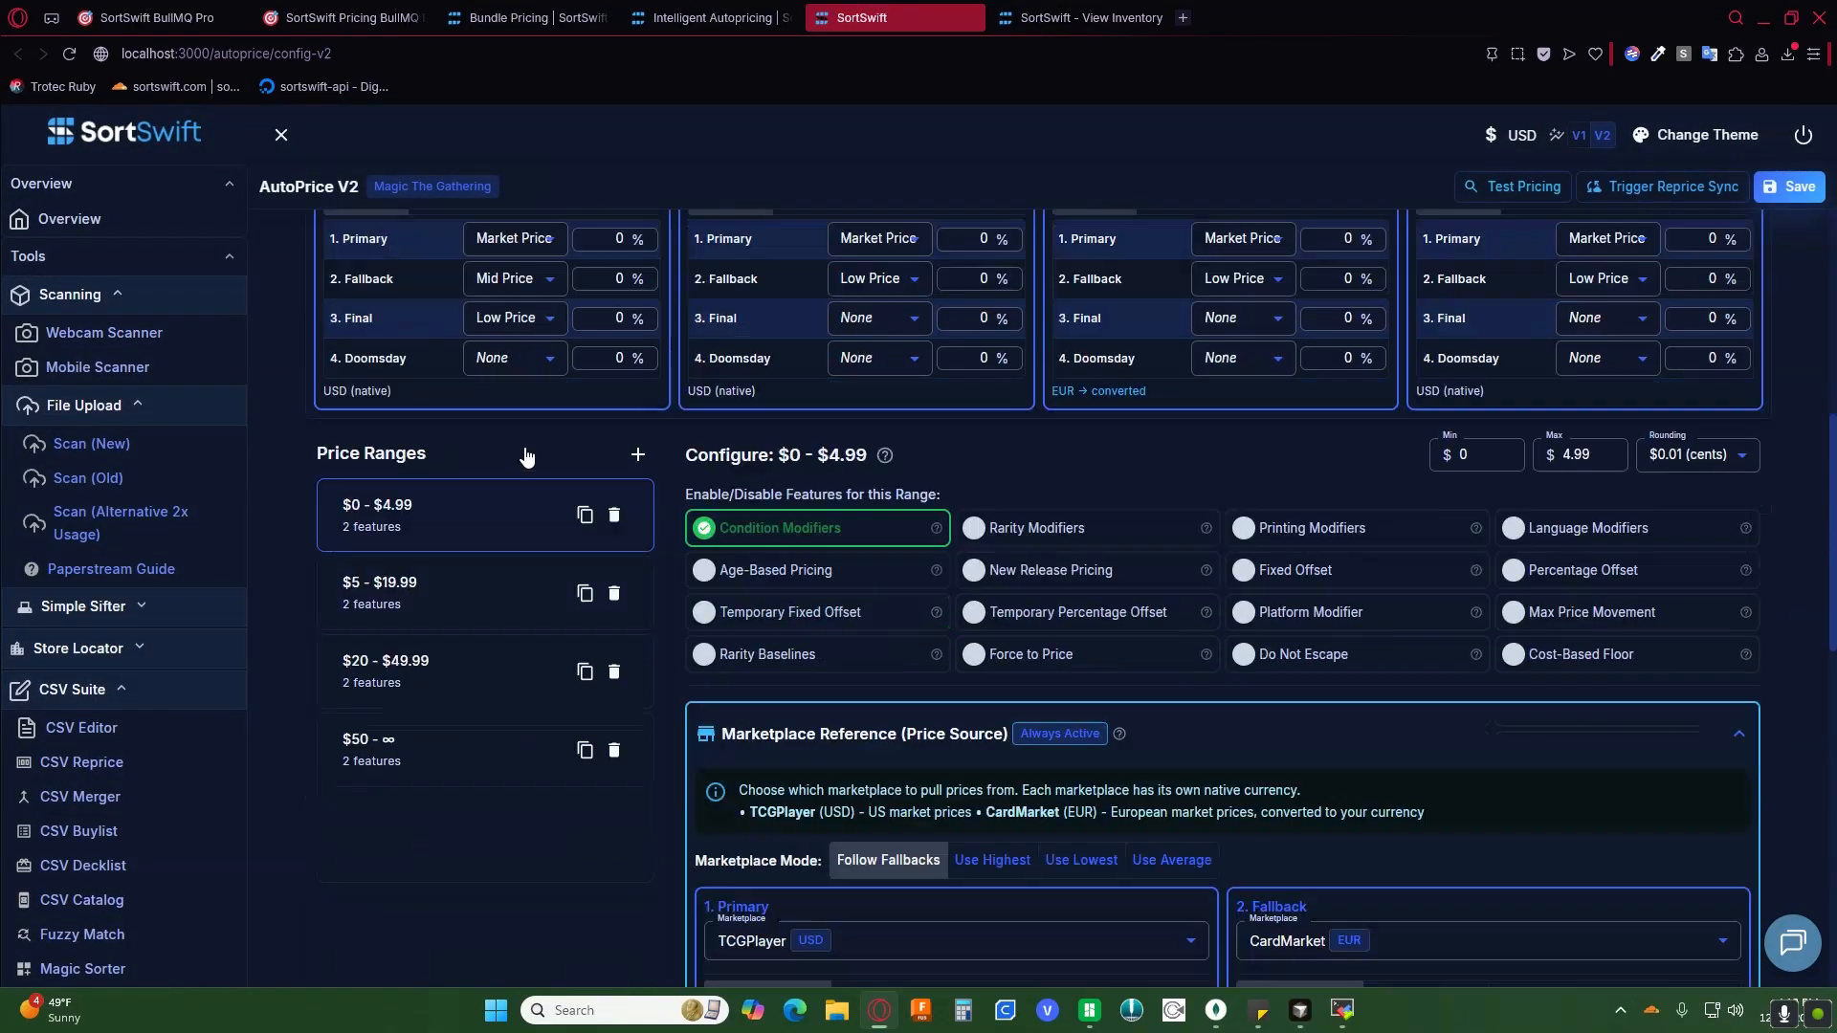
pyautogui.moveTo(960, 748); pyautogui.dragTo(736, 668)
pyautogui.click(473, 742)
pyautogui.scroll(15, 470, 743)
pyautogui.click(878, 569)
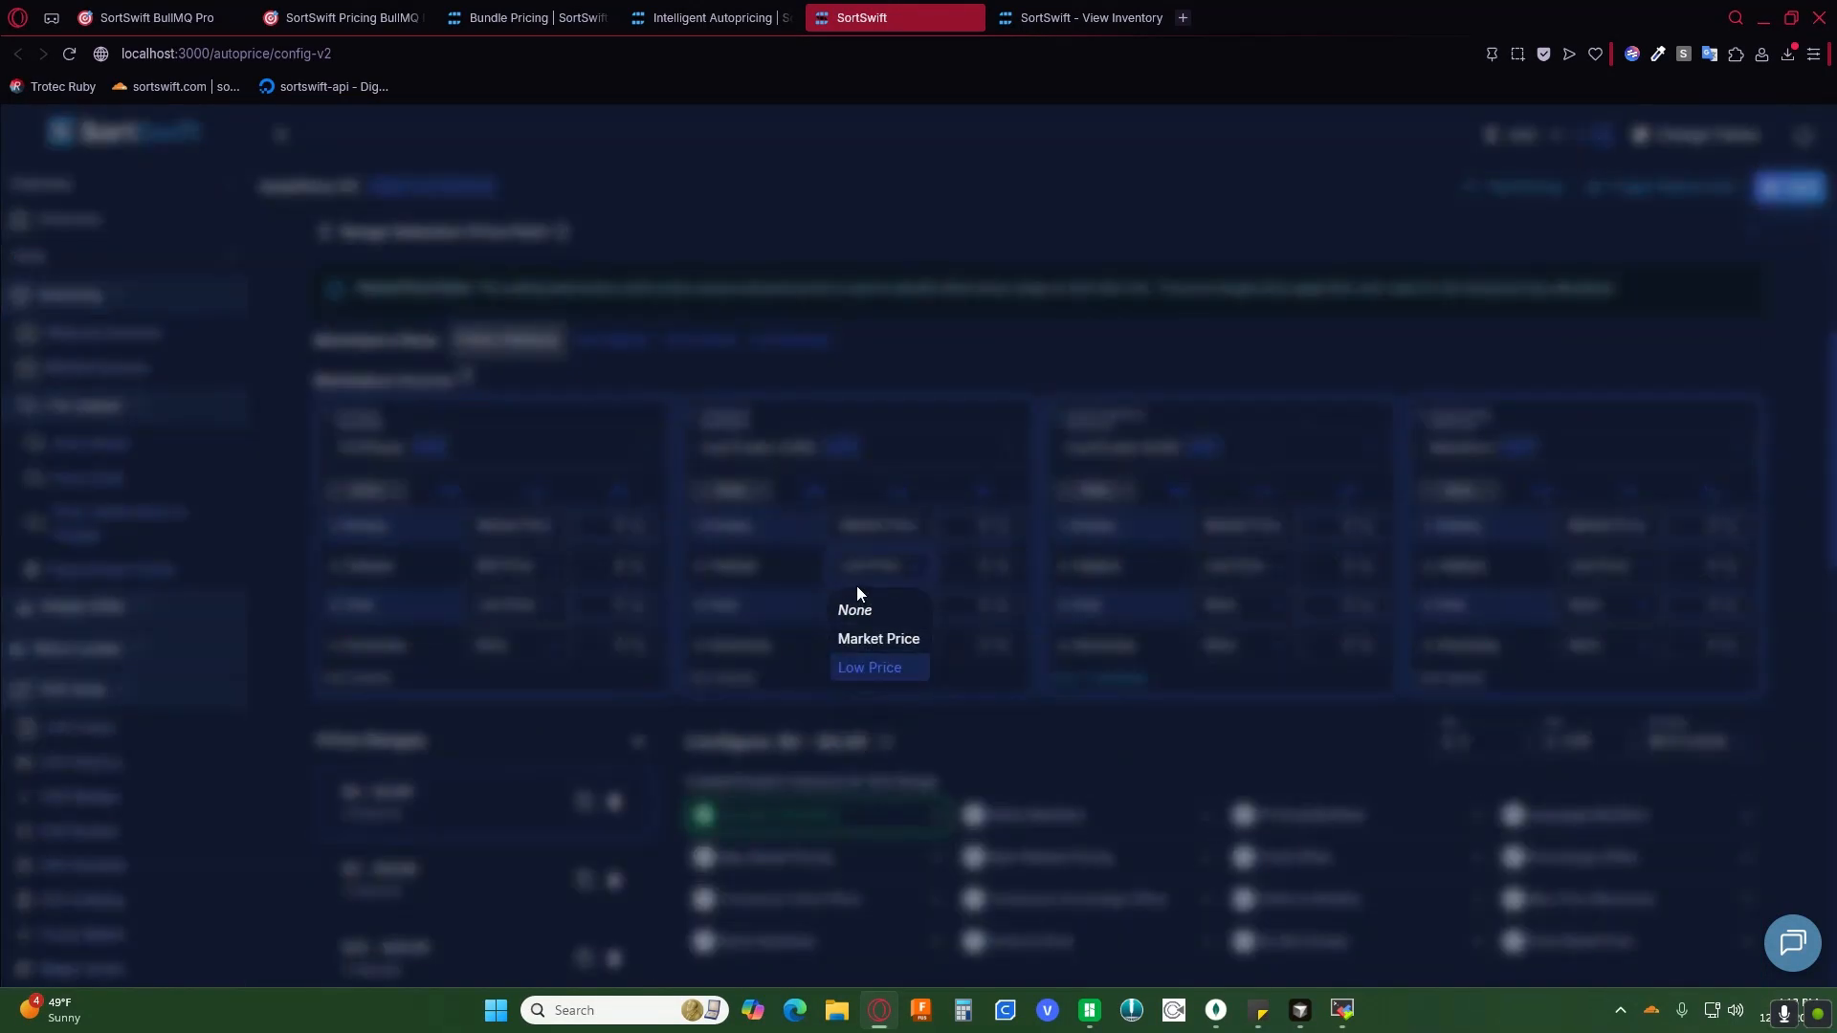
pyautogui.click(786, 723)
pyautogui.click(501, 567)
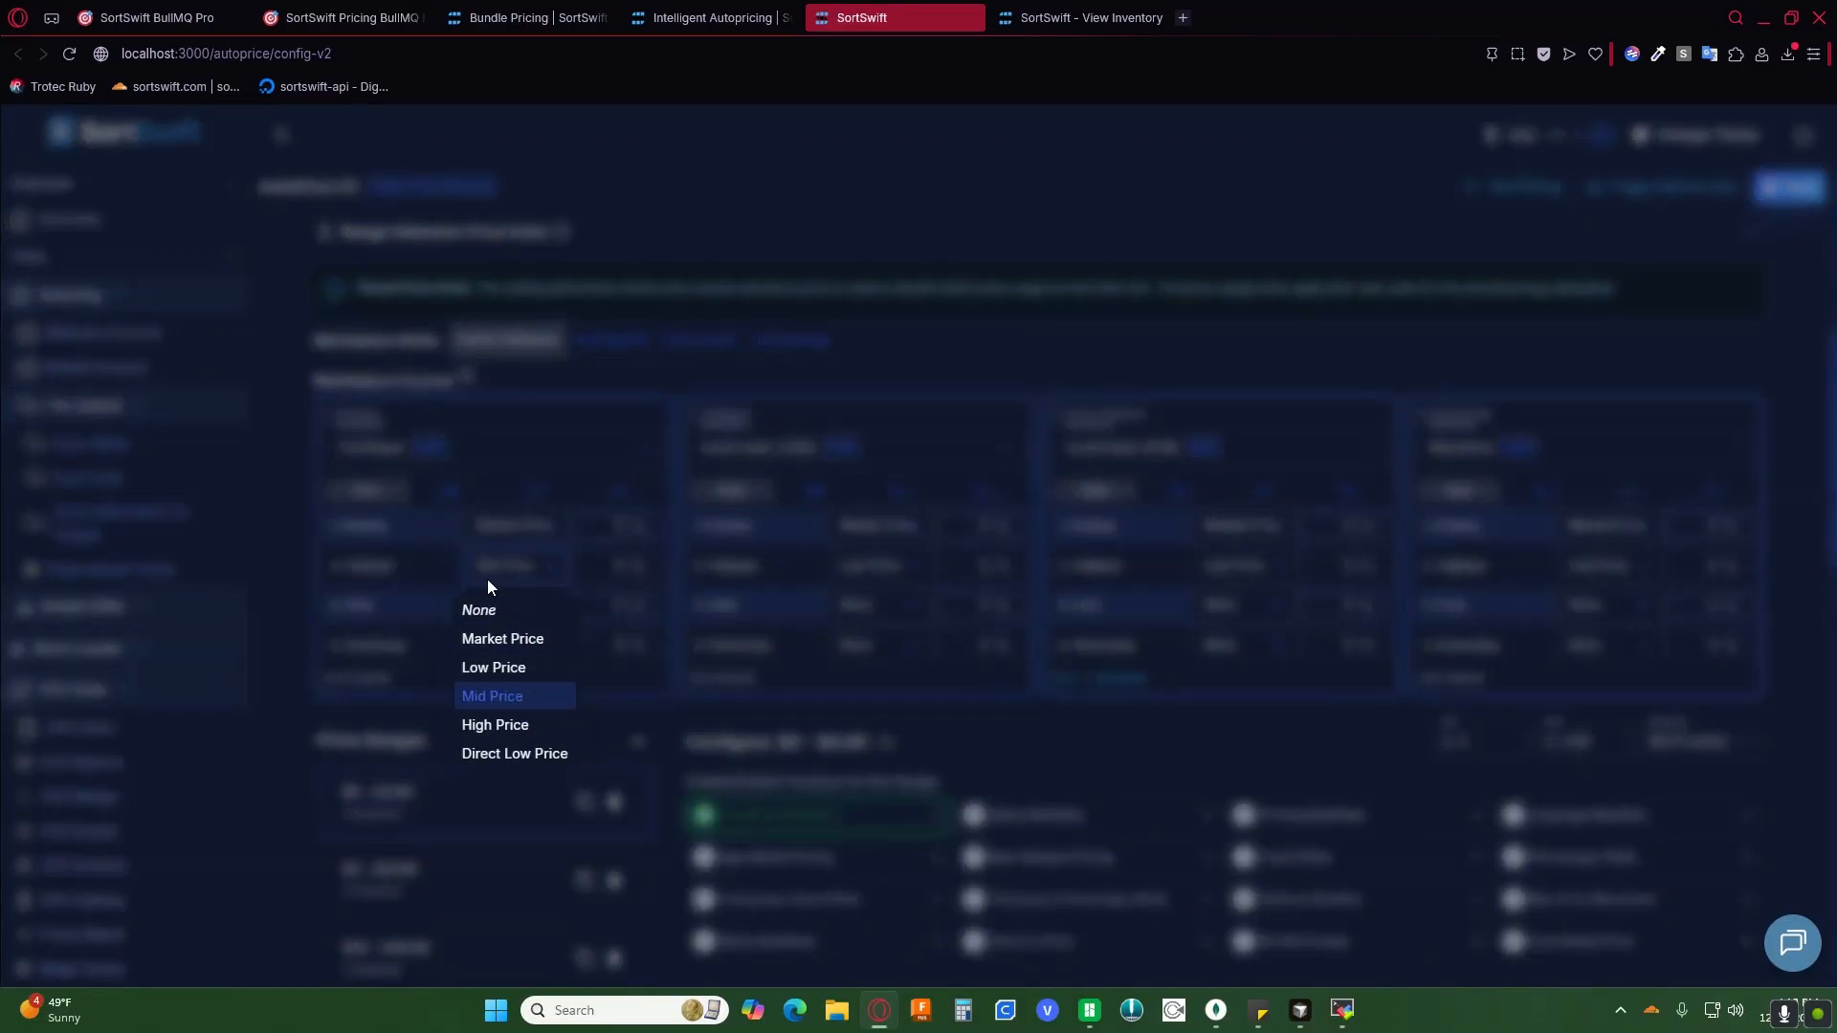
pyautogui.click(646, 645)
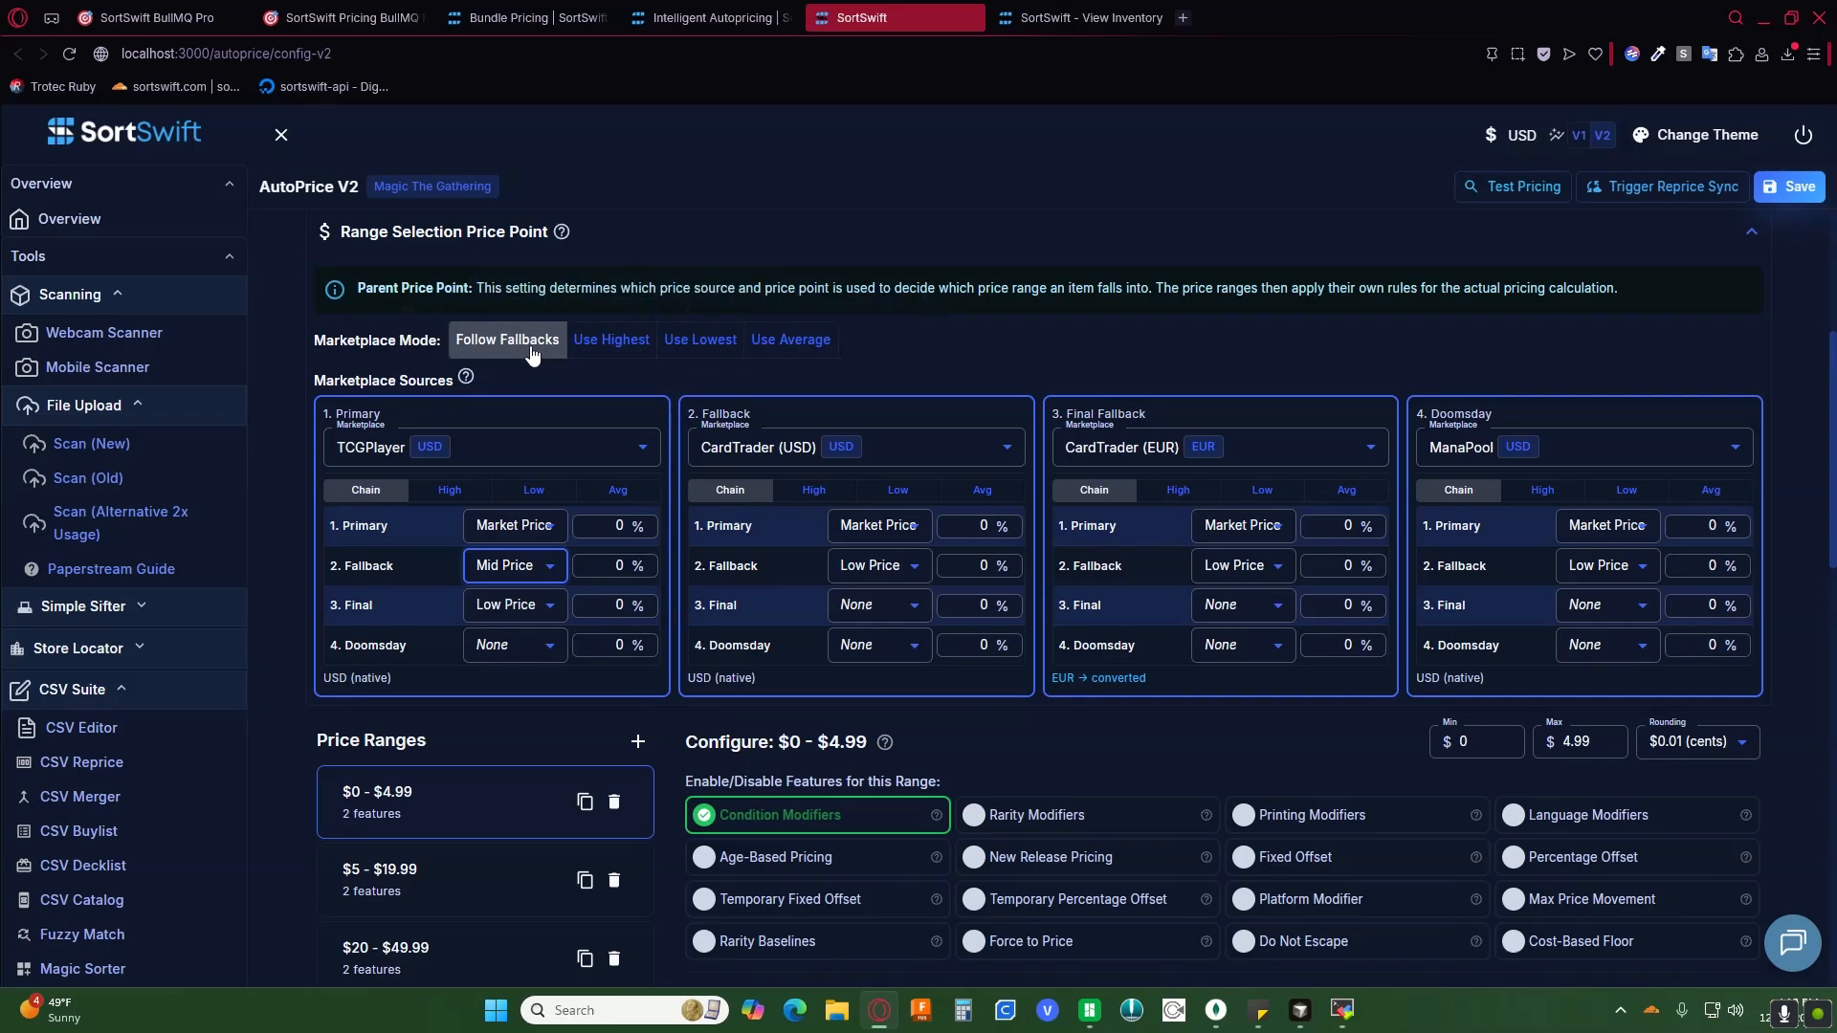
# Step: Set the Marketplace Mode to Use Highest and check the order of the marketplace sources and their price chains
pyautogui.click(611, 345)
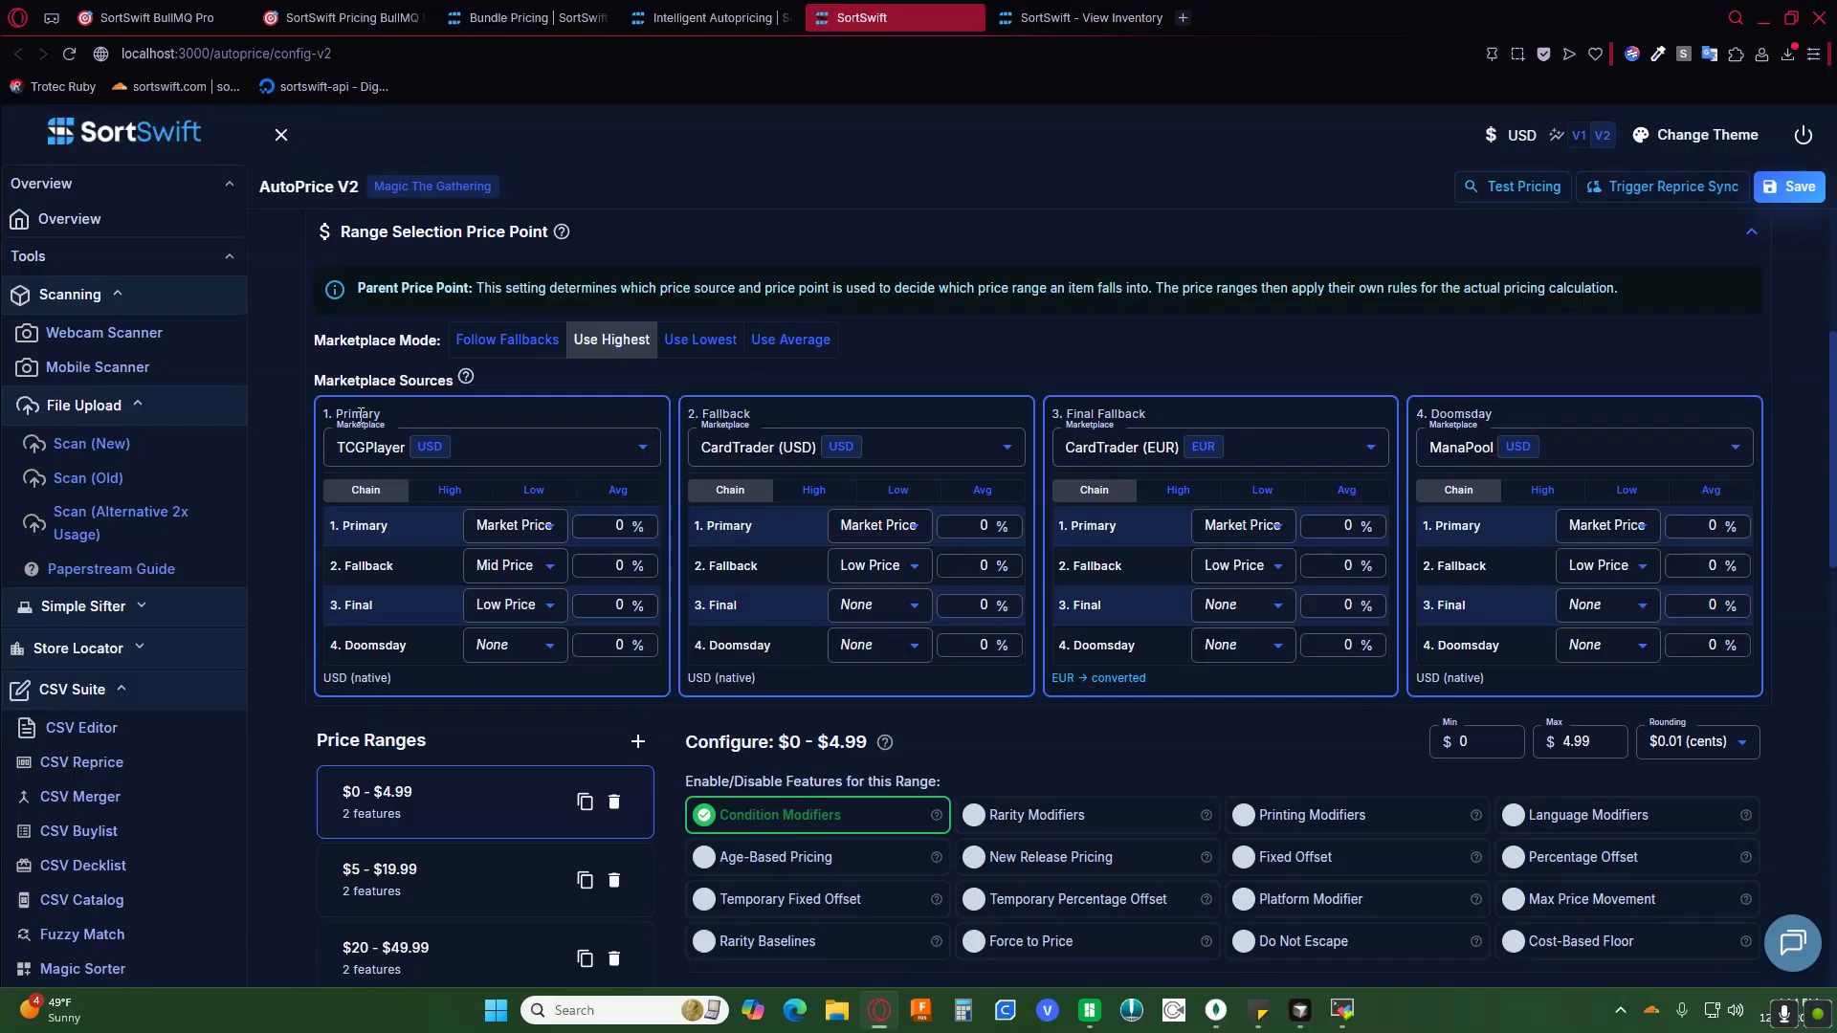
pyautogui.moveTo(338, 414); pyautogui.dragTo(393, 419)
pyautogui.moveTo(702, 414); pyautogui.dragTo(763, 411)
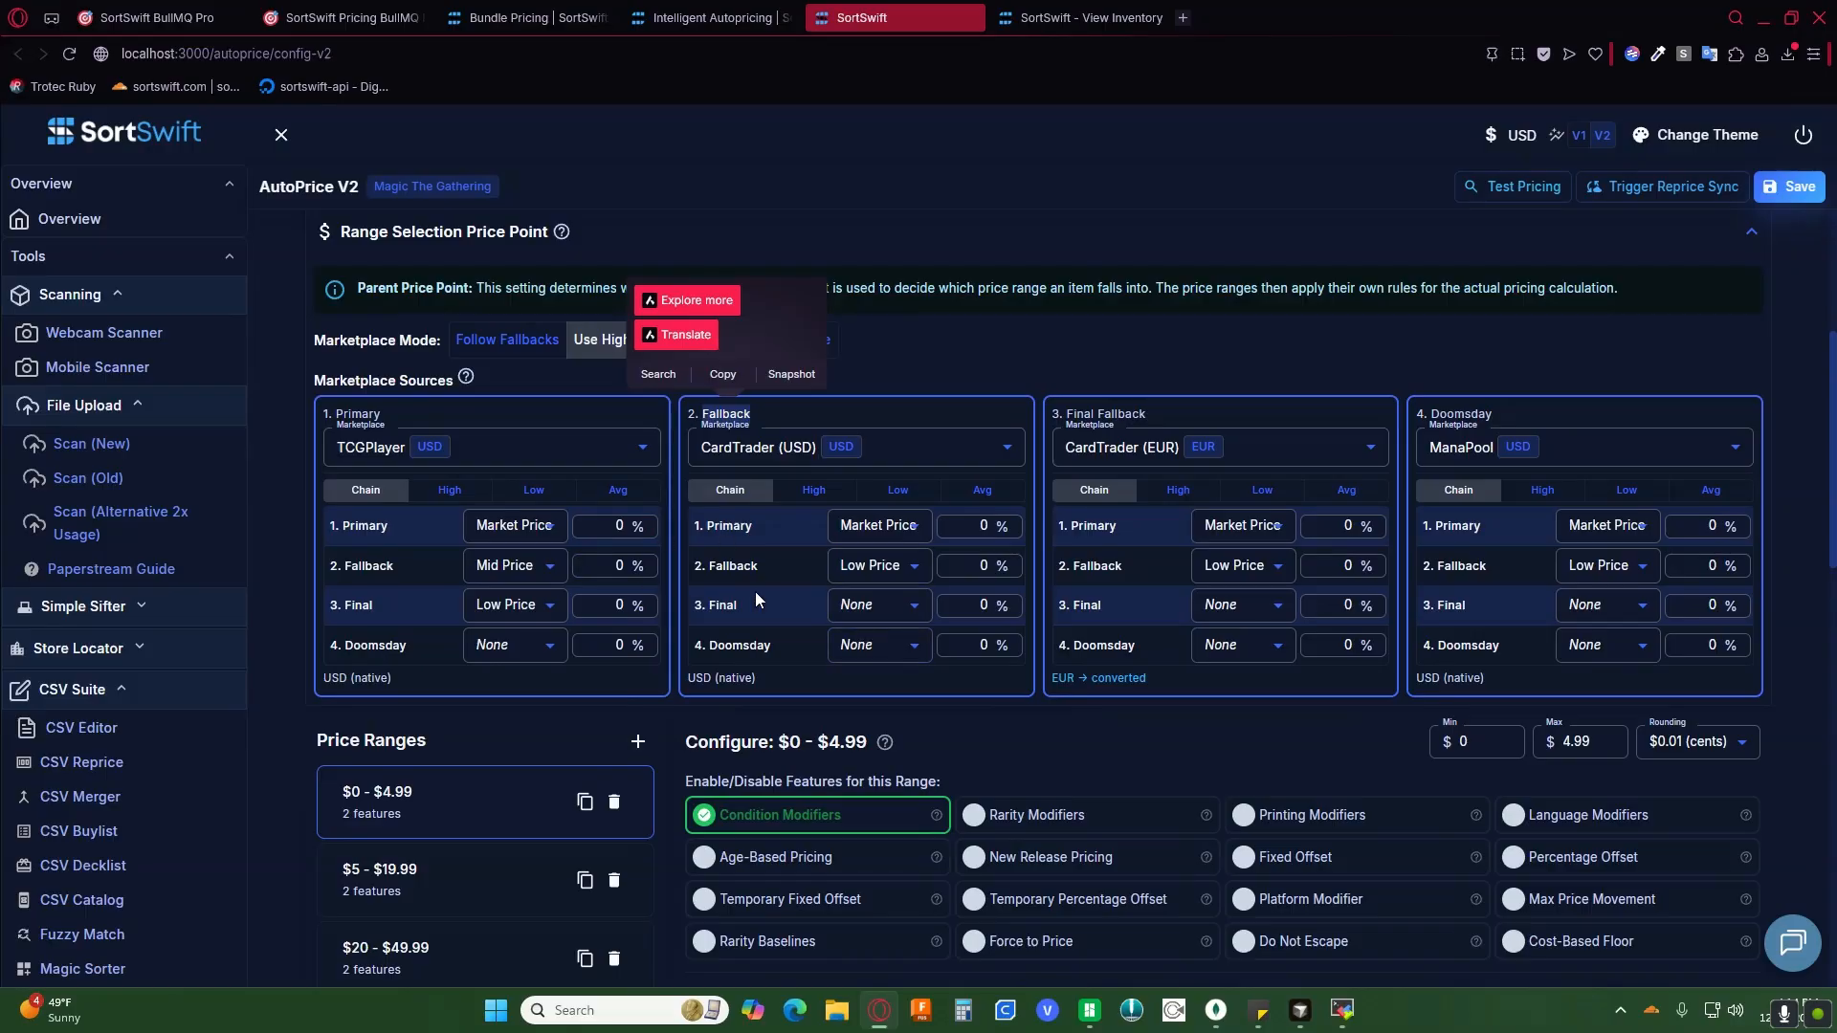
pyautogui.moveTo(331, 526); pyautogui.dragTo(392, 571)
pyautogui.doubleClick(373, 645)
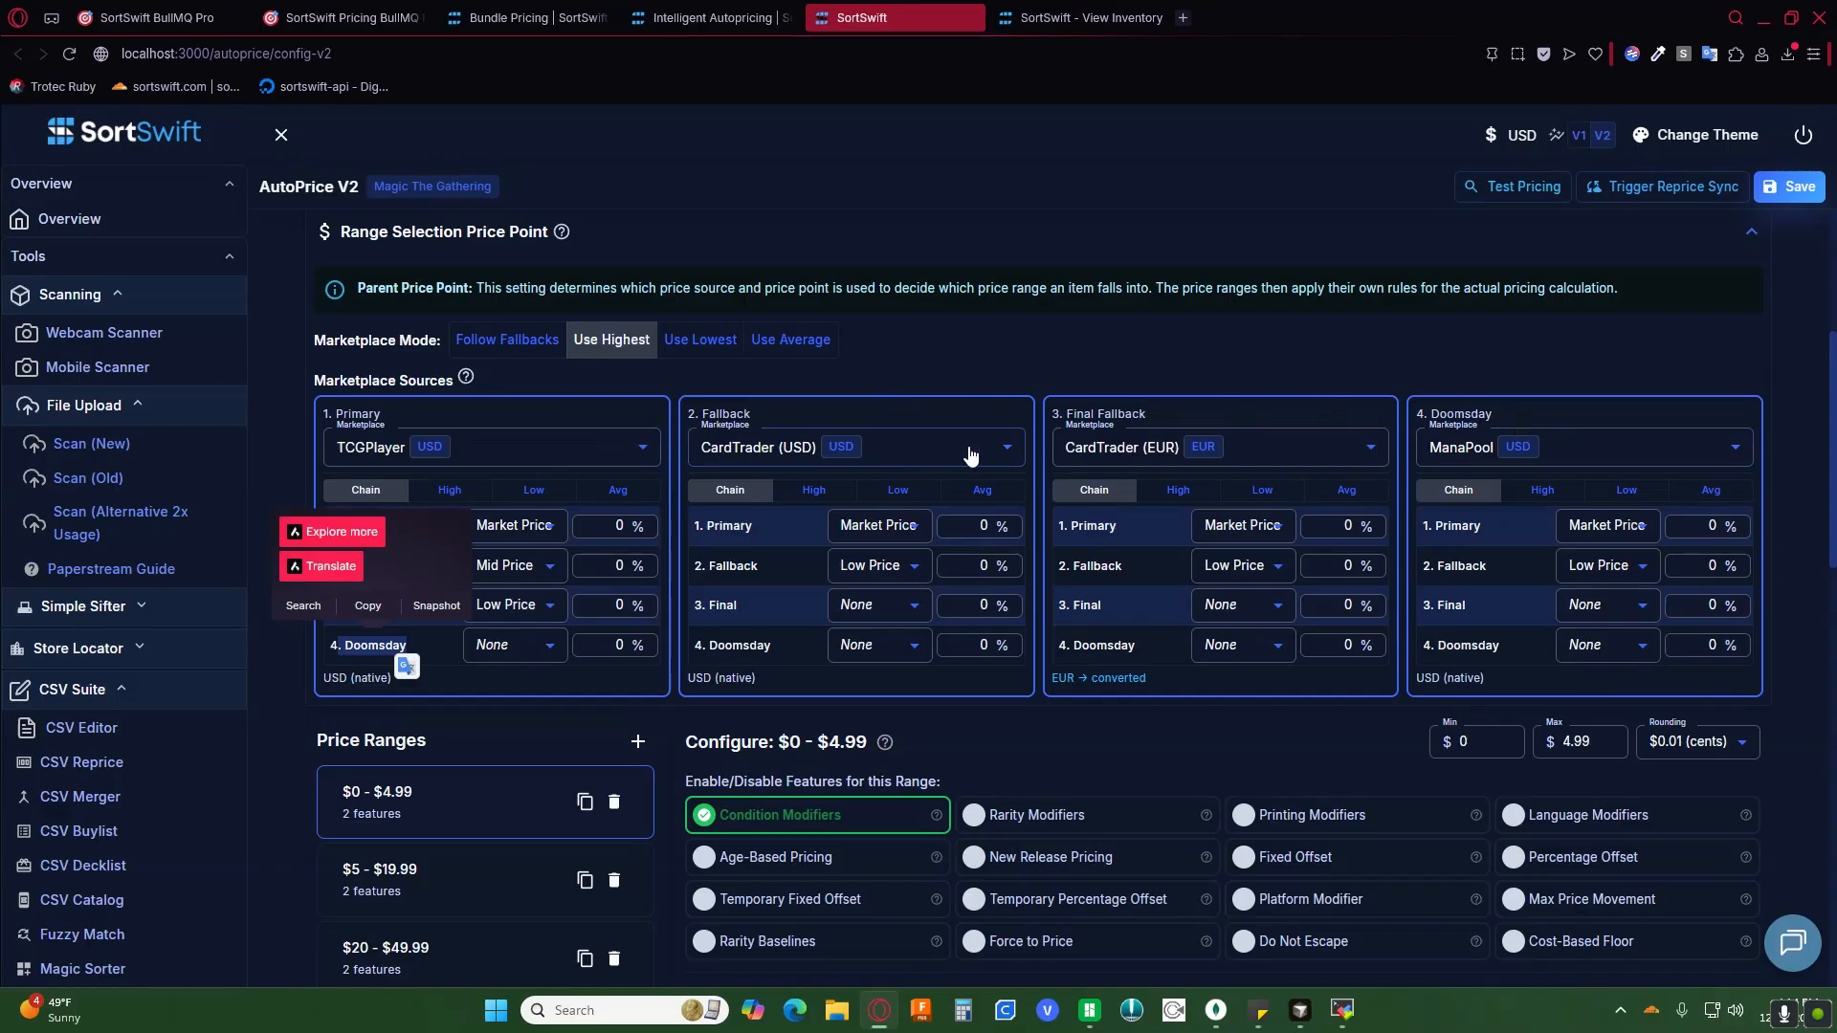
pyautogui.click(318, 698)
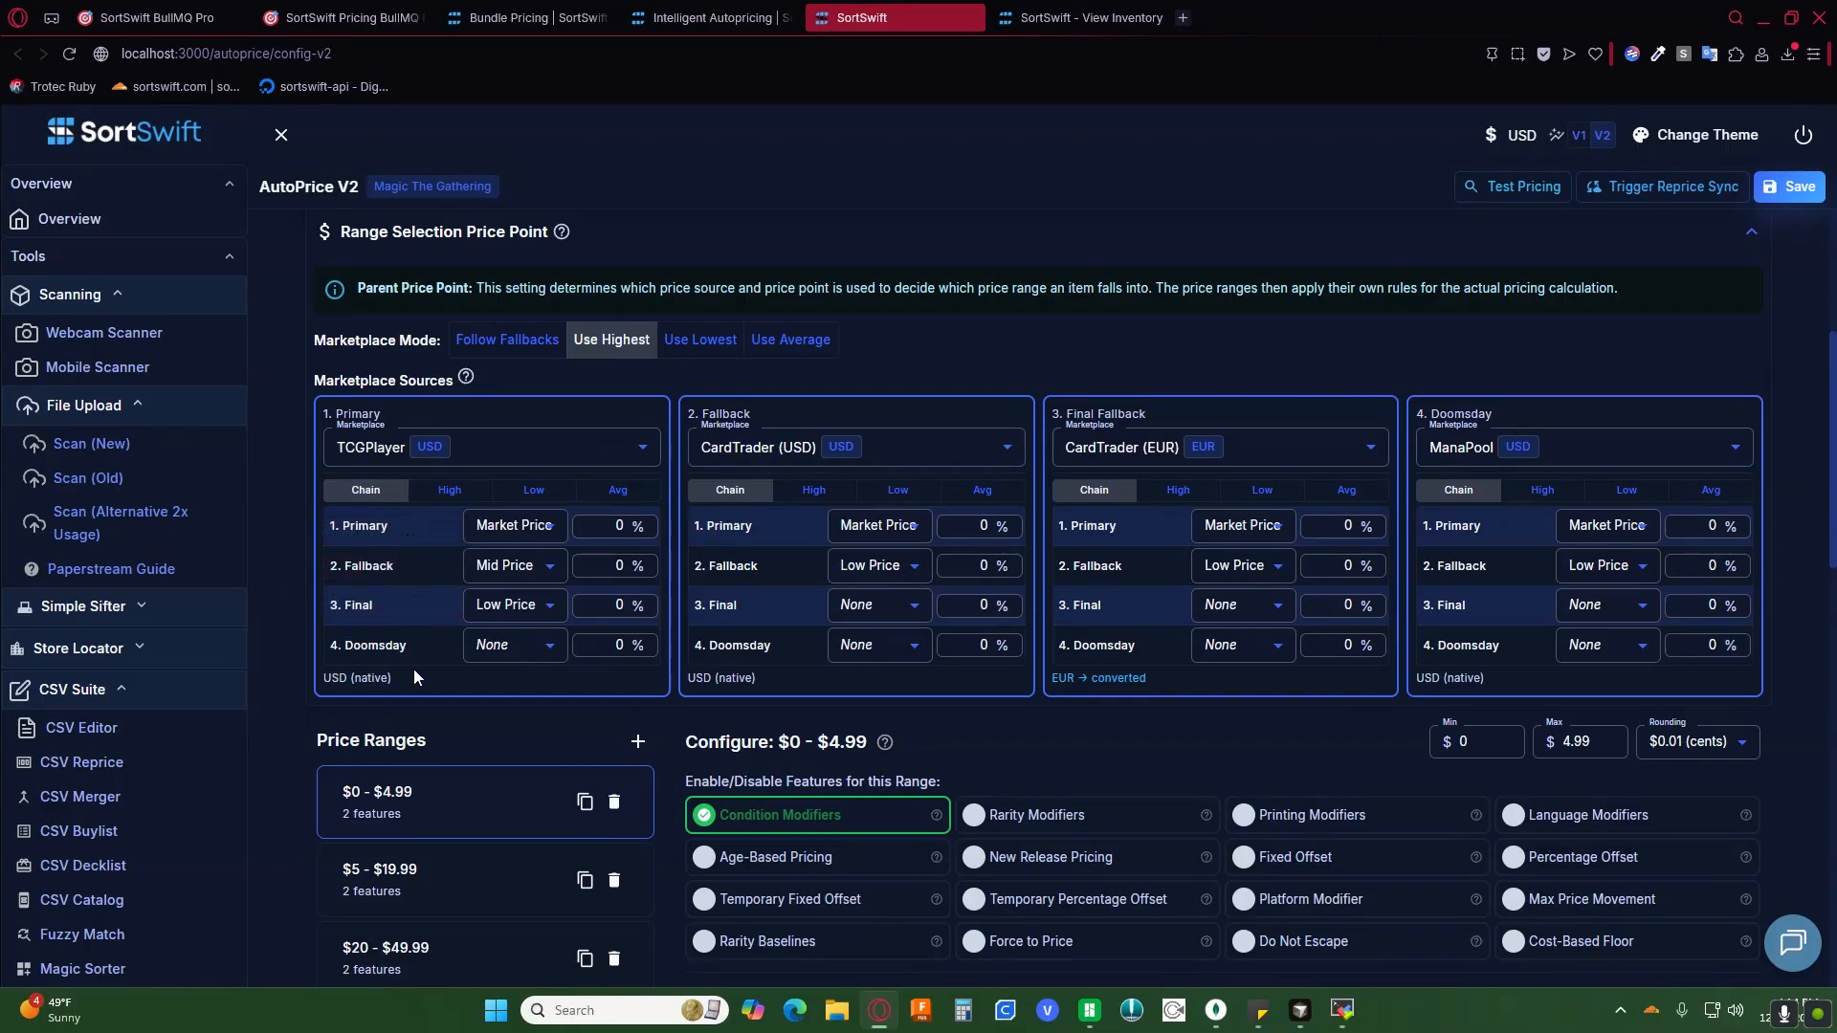
# Step: Set the TCGPlayer price chain to Low Price as fallback, Mid Price as final and Direct Low Price as doomsday, keeping Market Price as primary
pyautogui.click(521, 532)
pyautogui.click(507, 528)
pyautogui.click(509, 564)
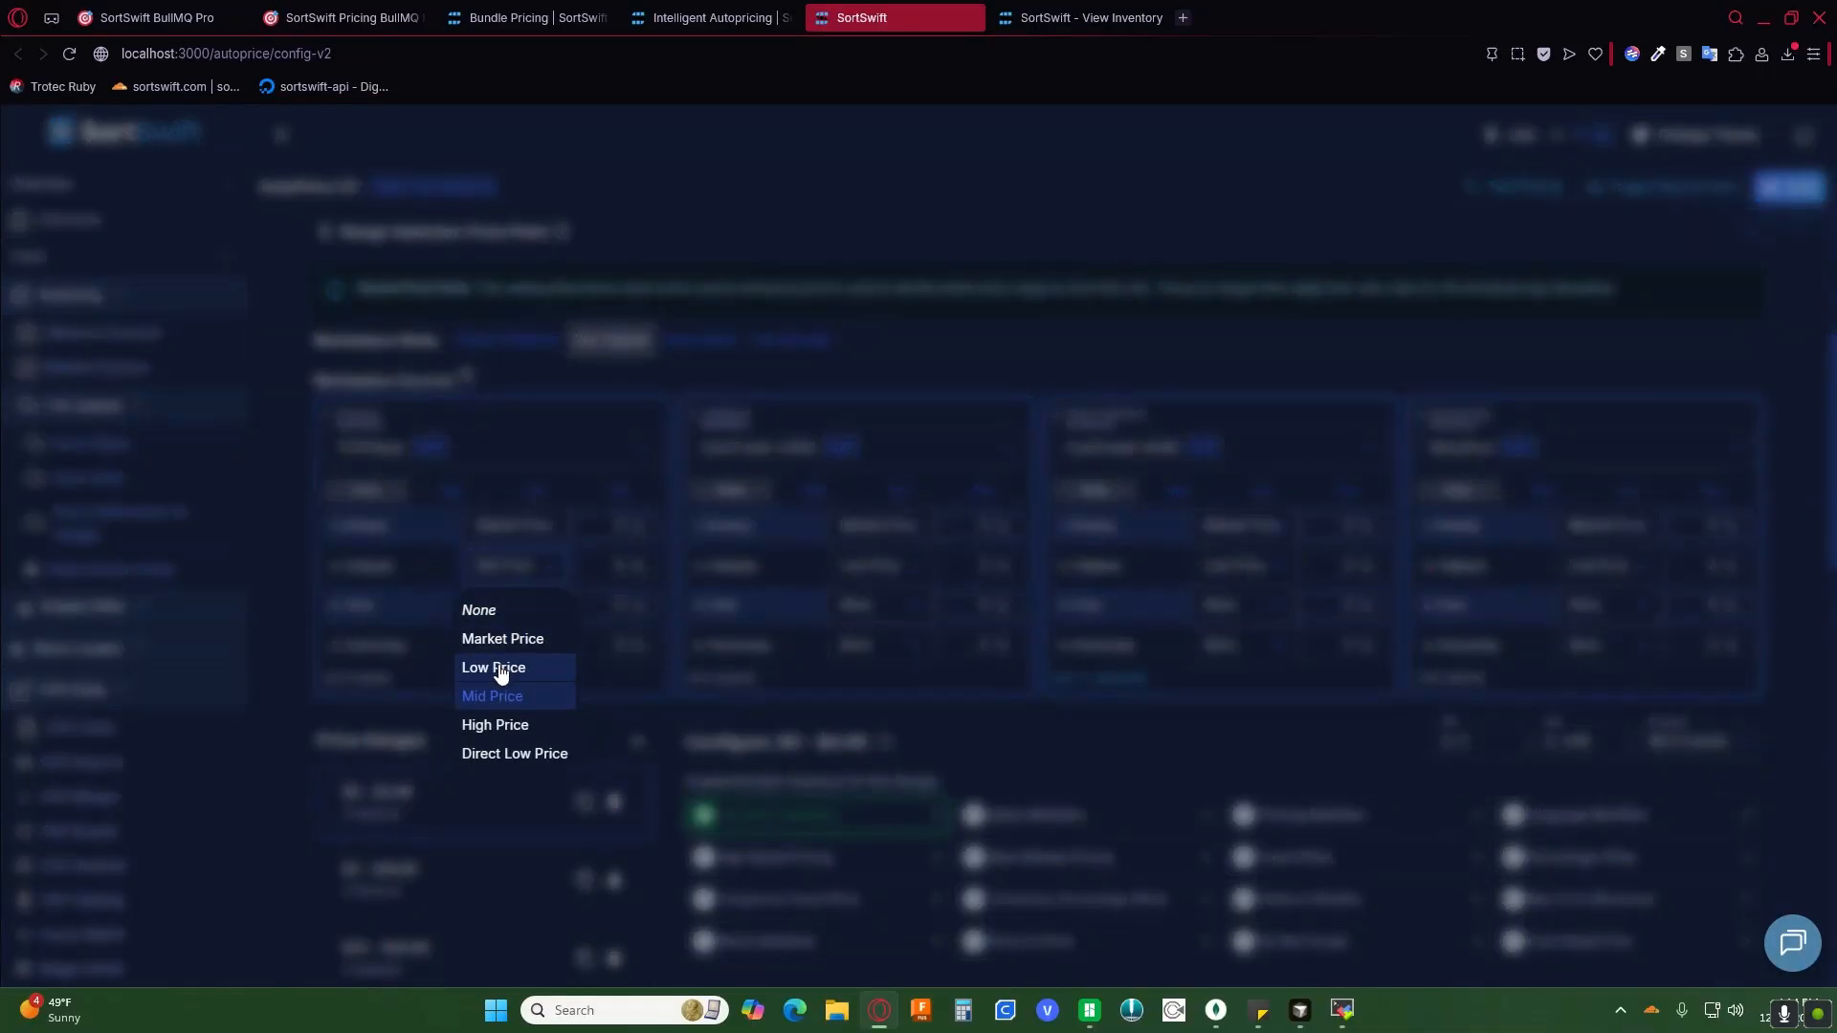
pyautogui.click(500, 670)
pyautogui.click(504, 607)
pyautogui.click(495, 732)
pyautogui.click(497, 653)
pyautogui.click(508, 832)
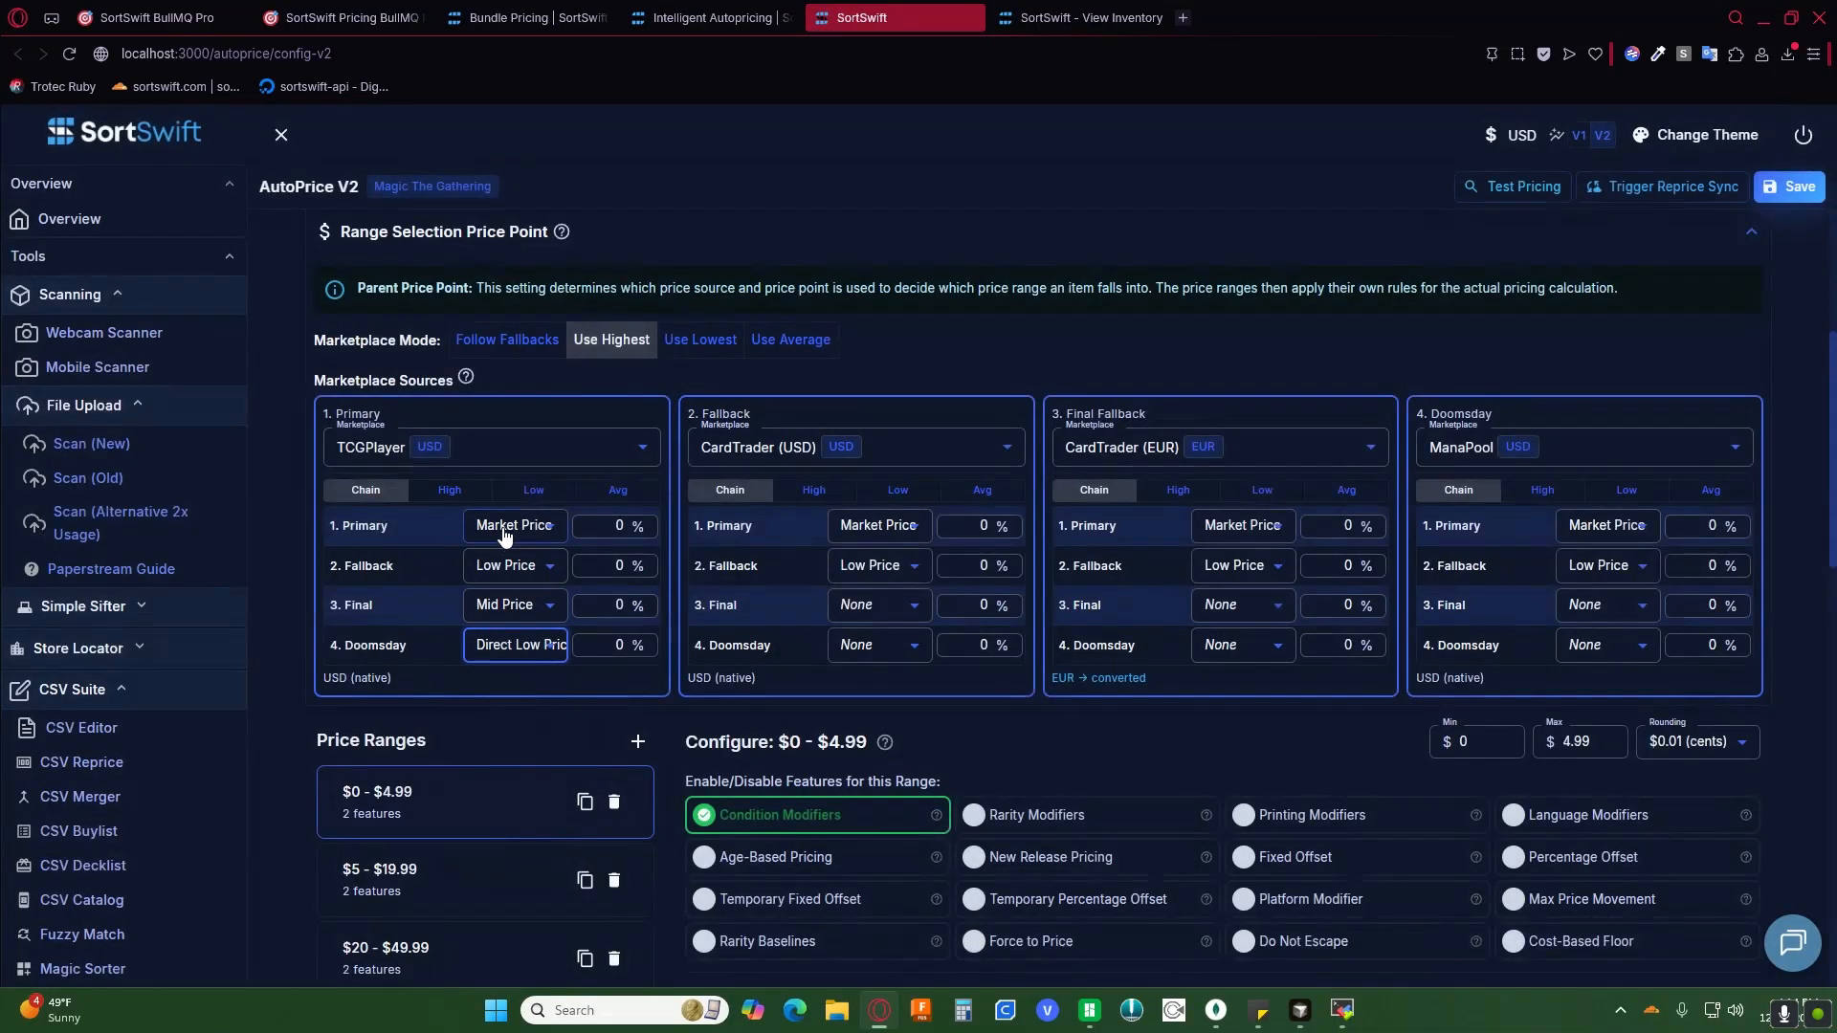
# Step: Set the price selection of the TCGPlayer and CardTrader (USD) marketplace sources to High
pyautogui.click(450, 493)
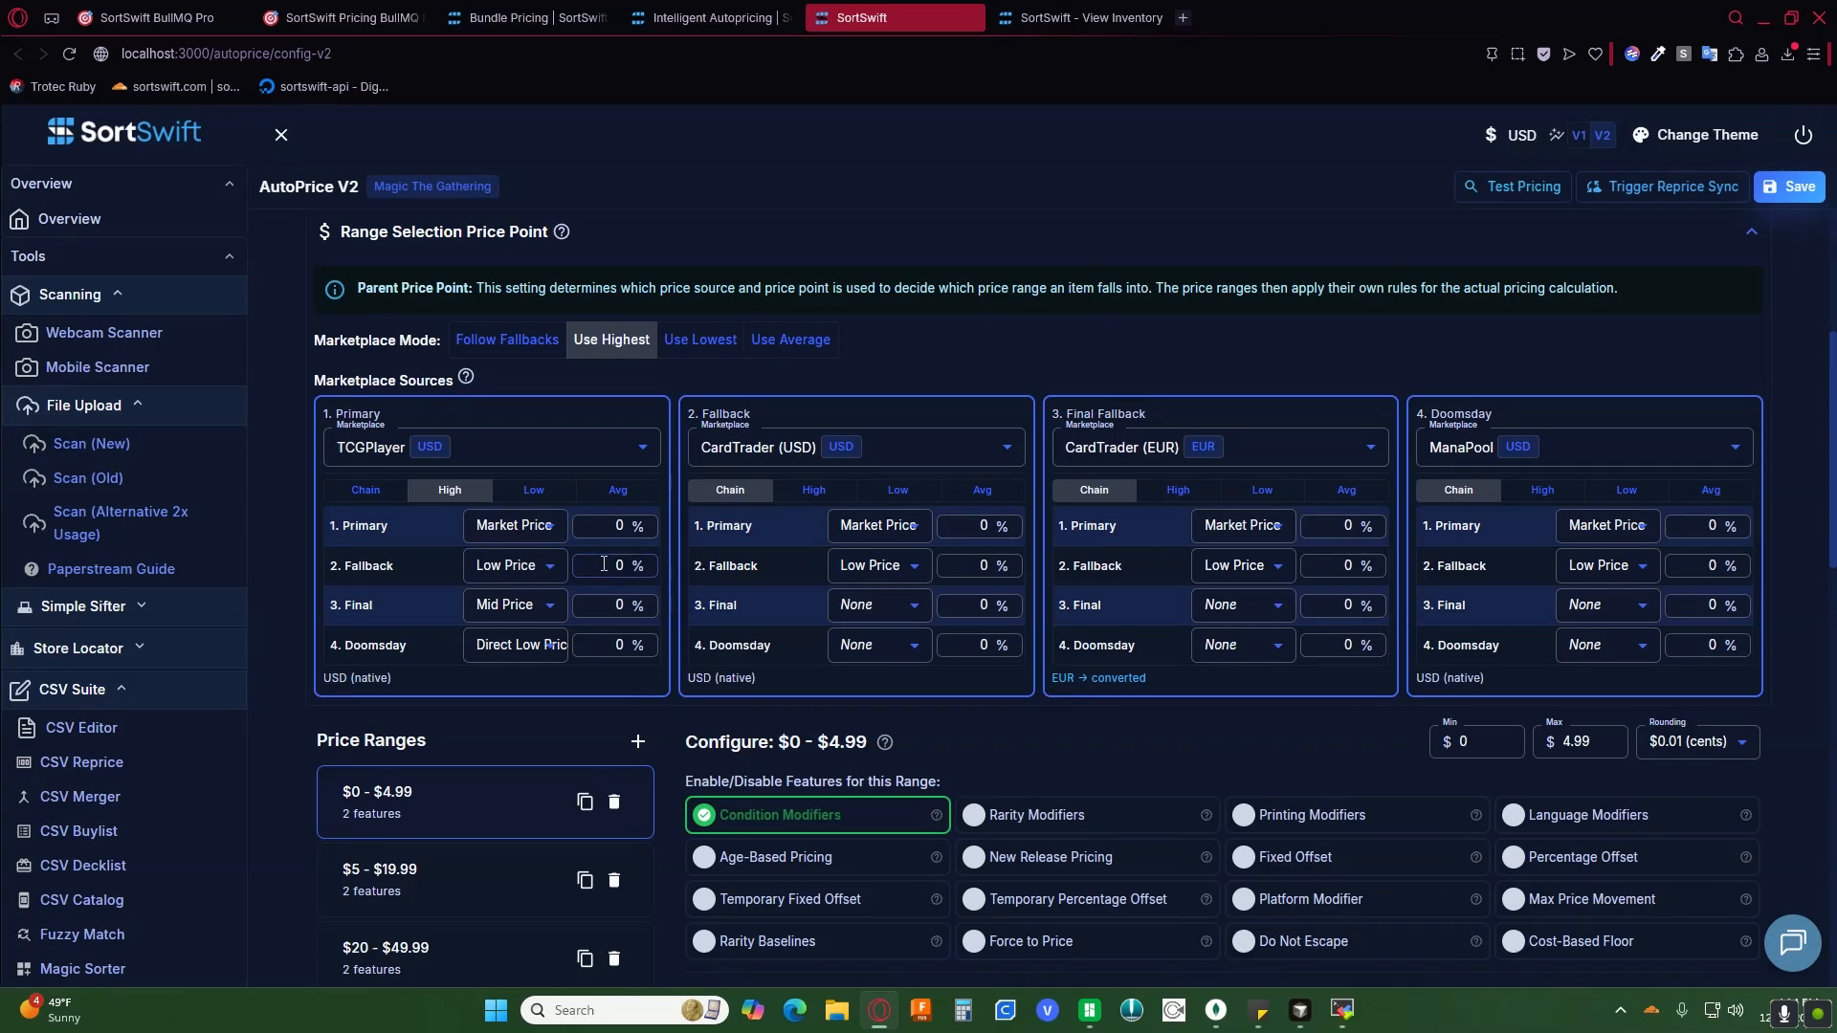
pyautogui.click(636, 571)
pyautogui.click(600, 528)
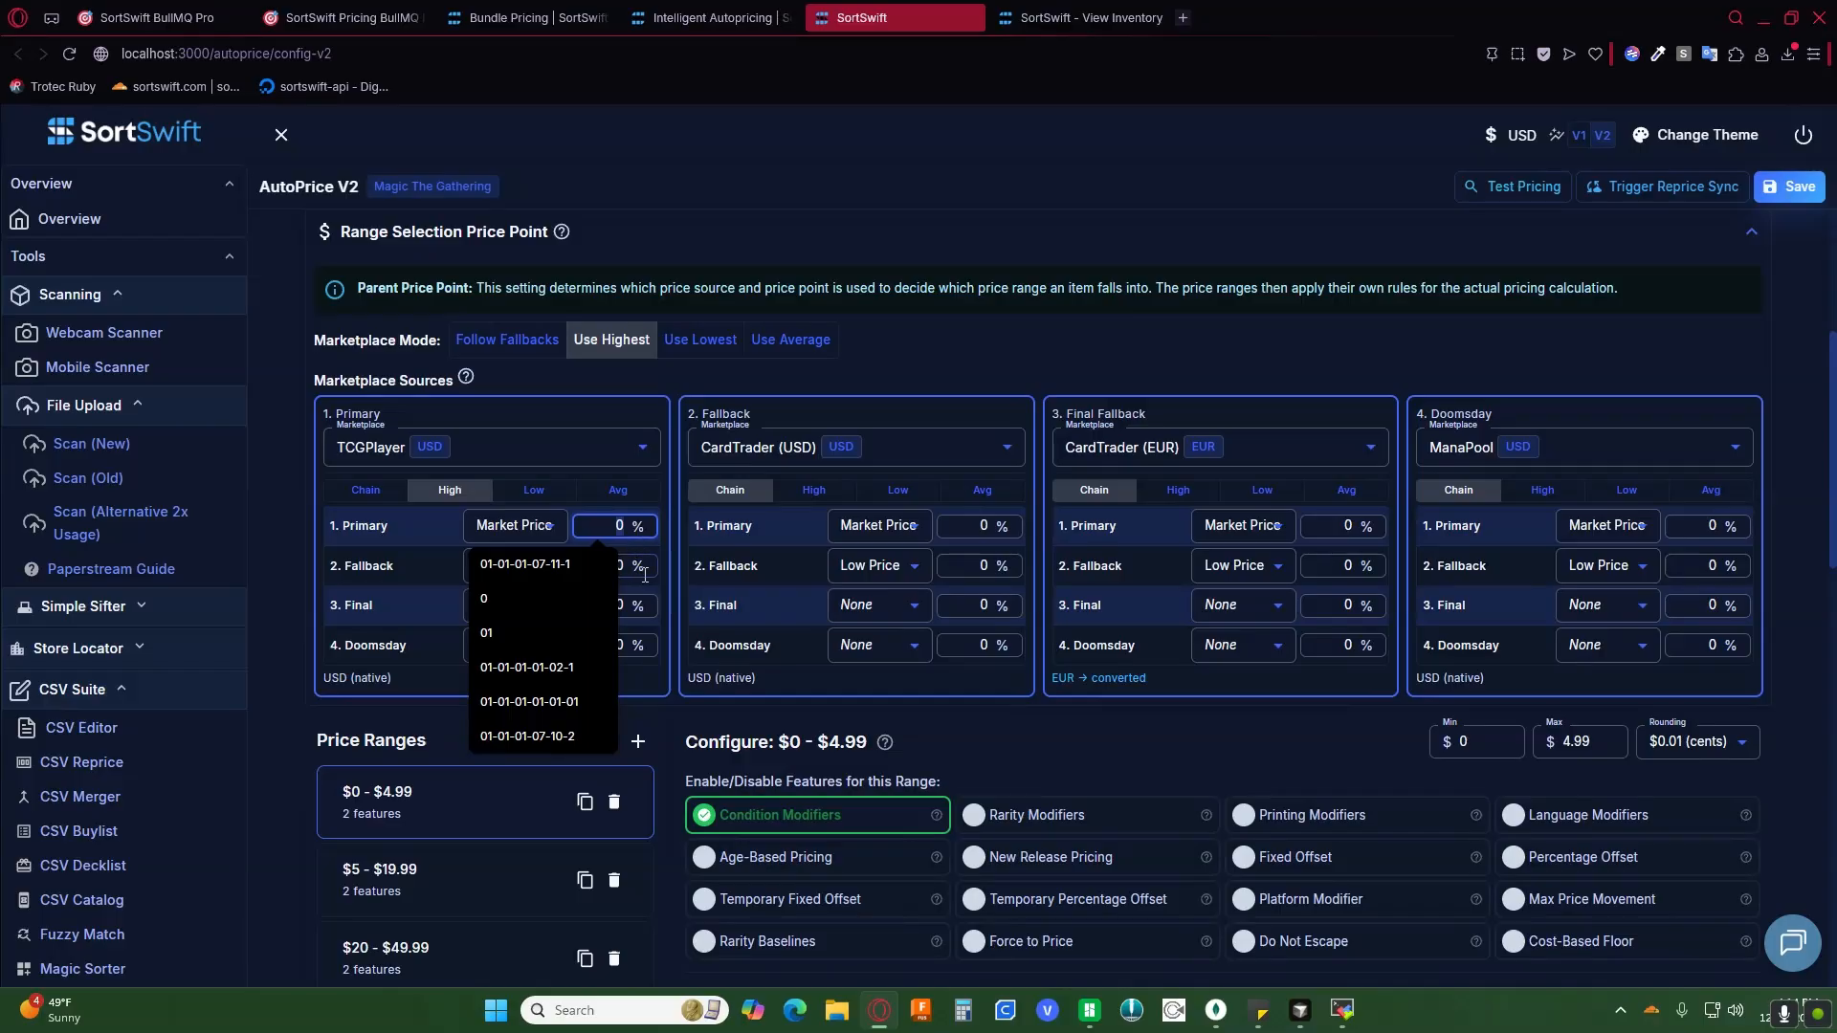
pyautogui.click(600, 567)
pyautogui.click(644, 567)
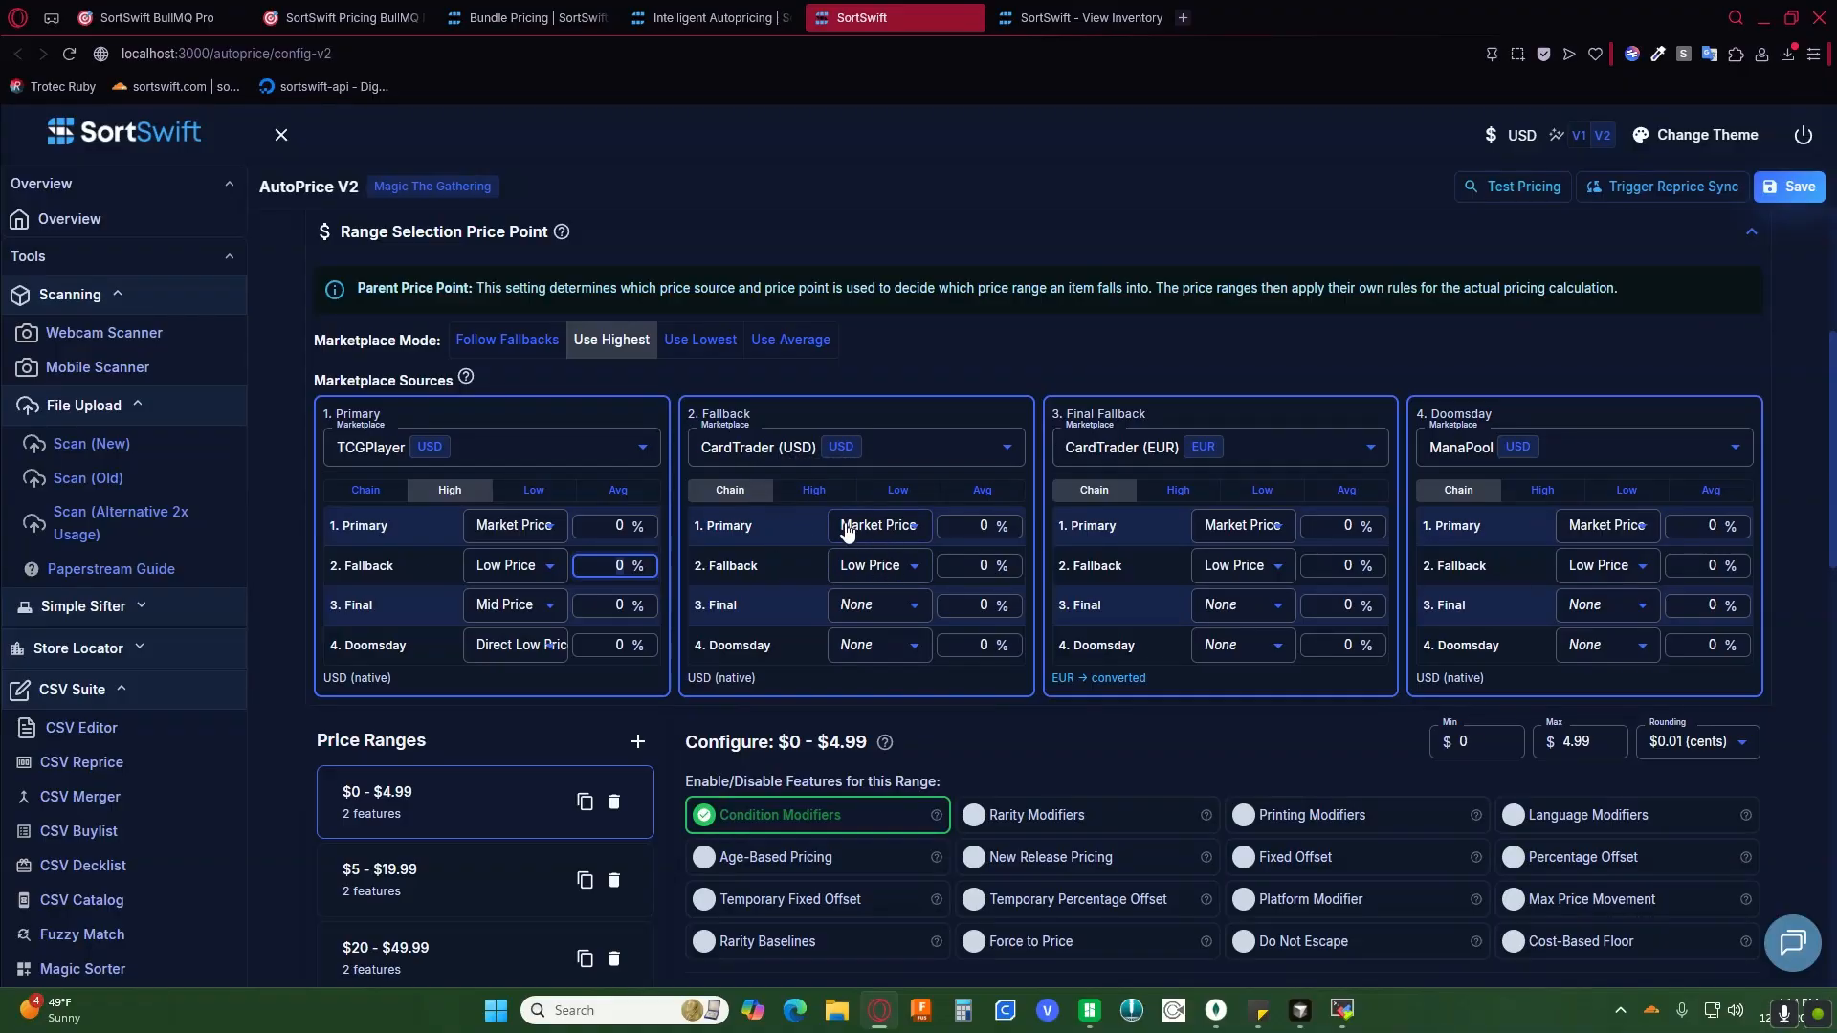
pyautogui.click(814, 491)
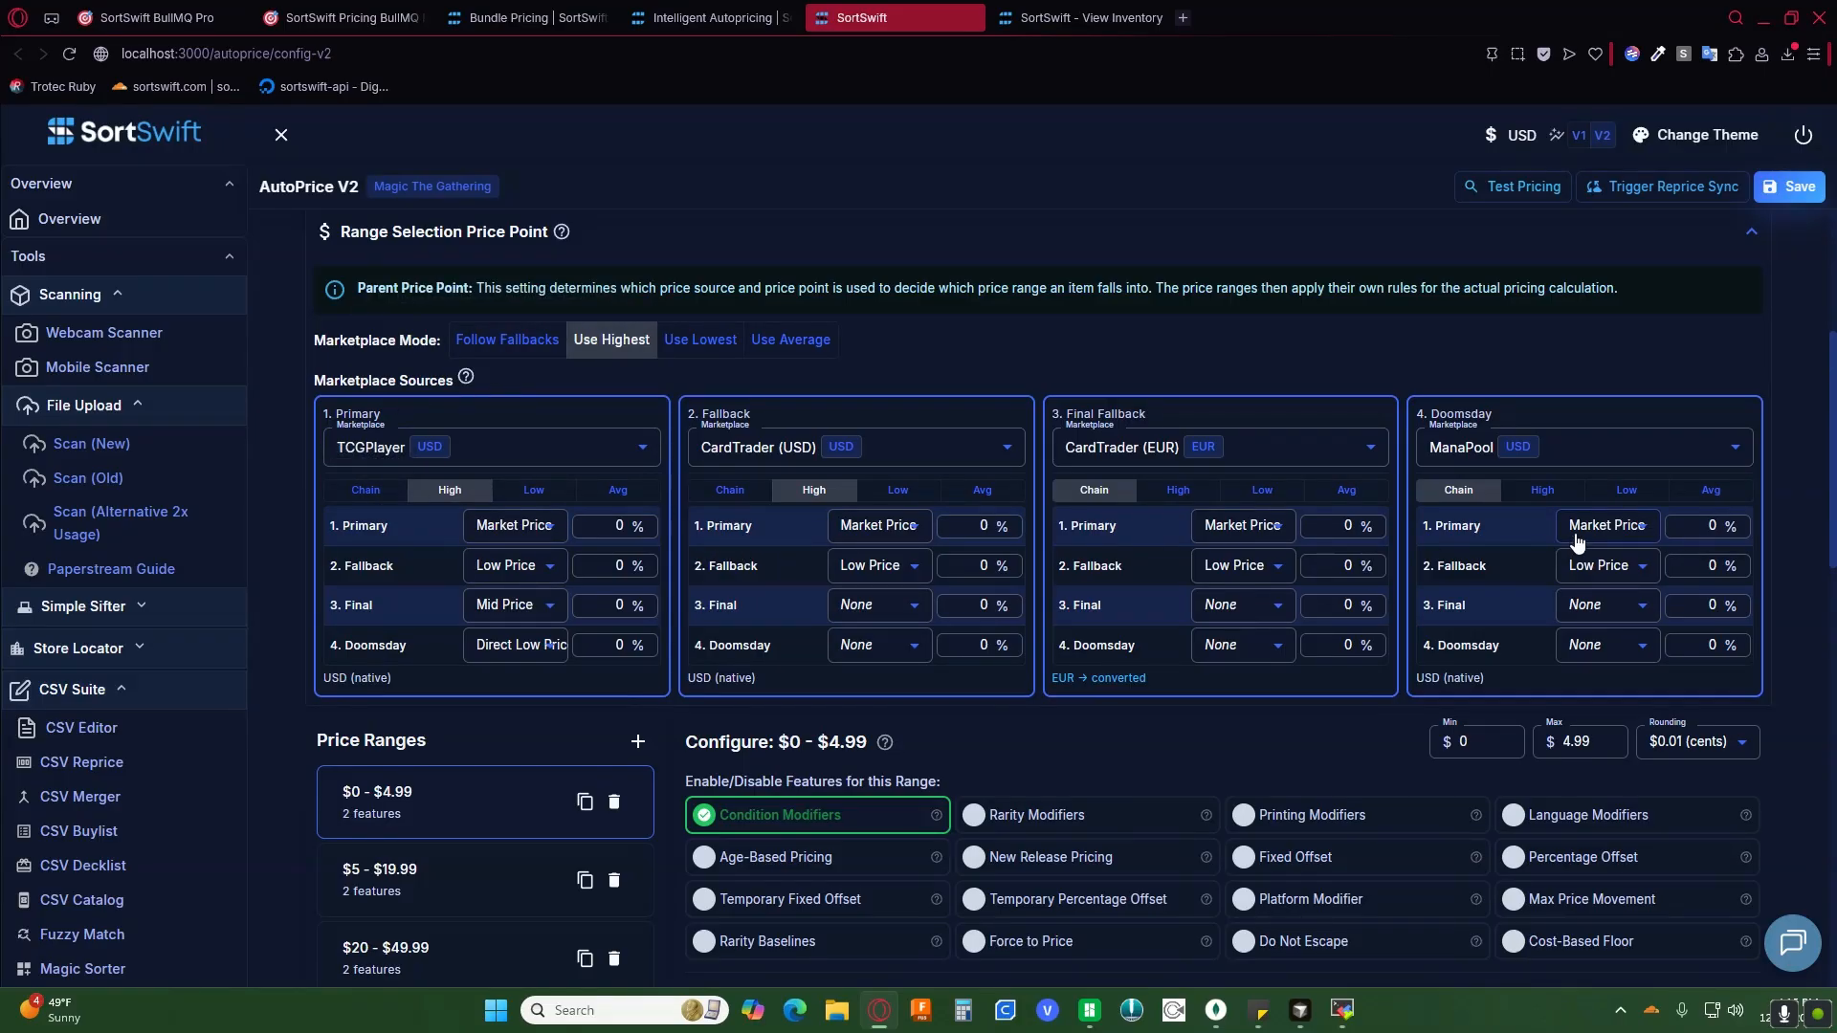
# Step: Enable Rarity Baselines for the $5 - $19.99 price range and set the Common minimum to $6
pyautogui.scroll(-5, 1576, 541)
pyautogui.scroll(6, 1569, 531)
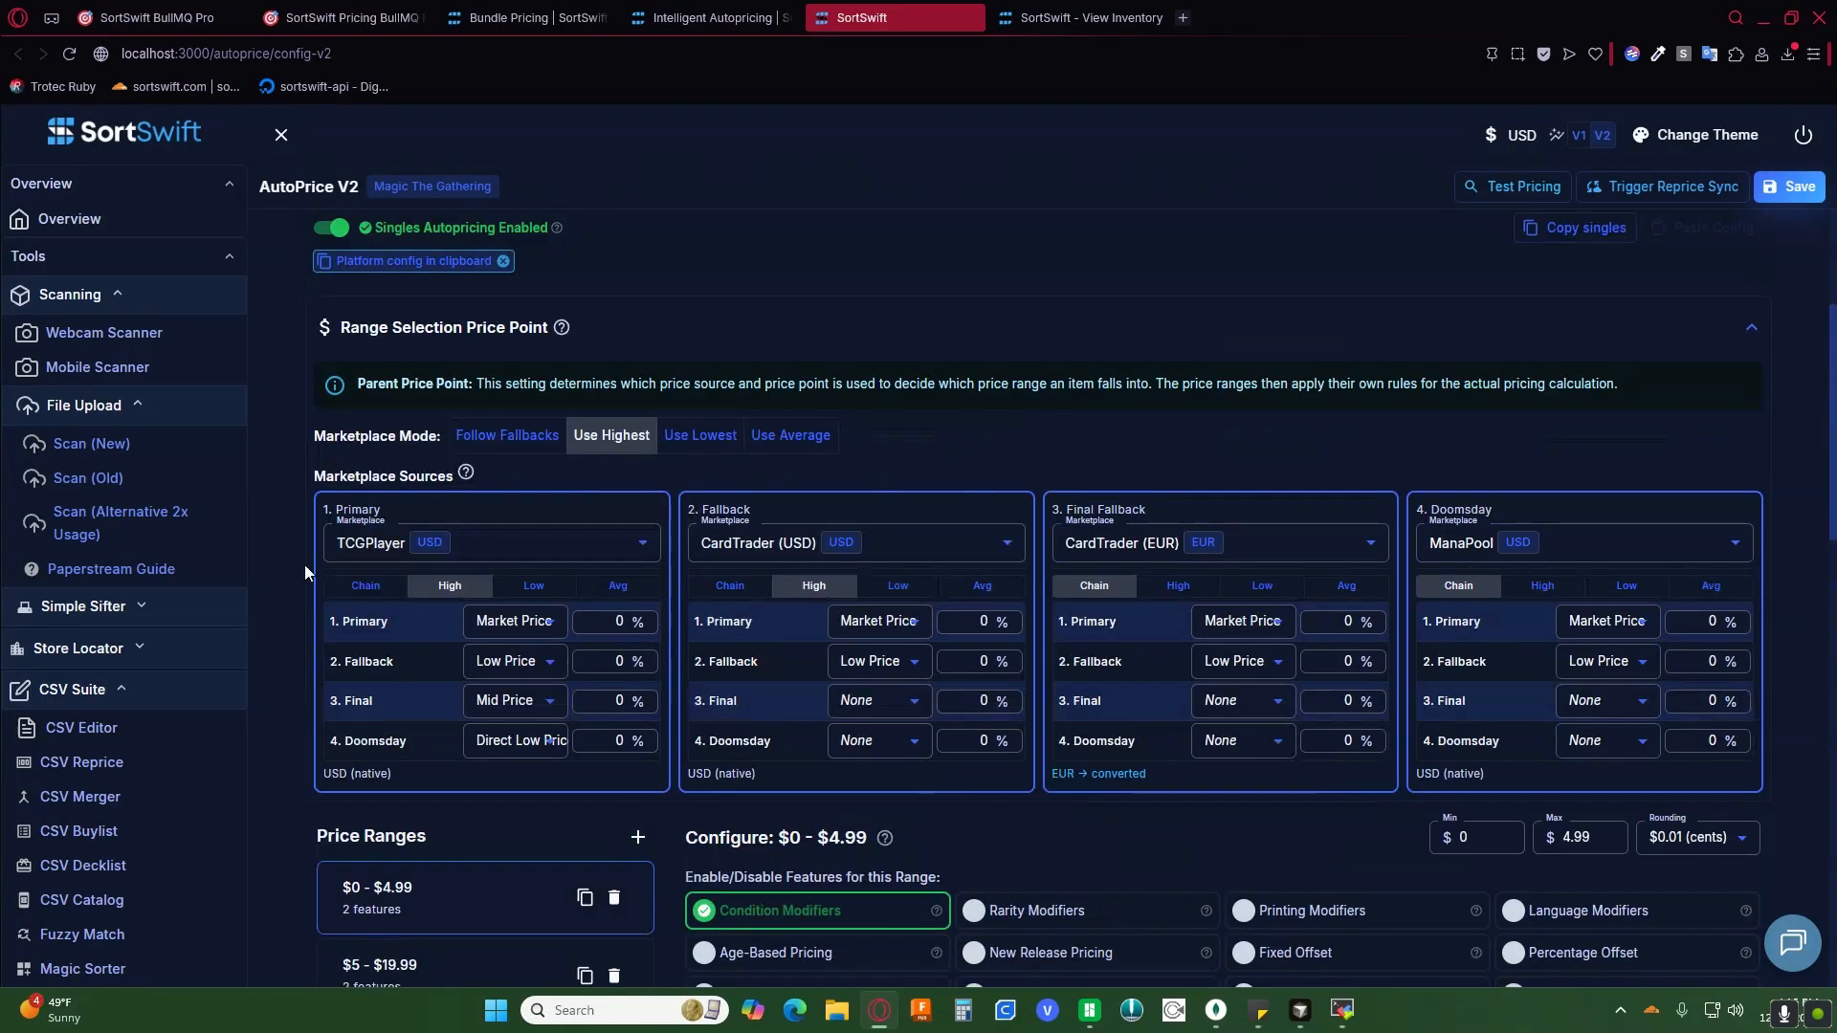
pyautogui.scroll(-3, 857, 572)
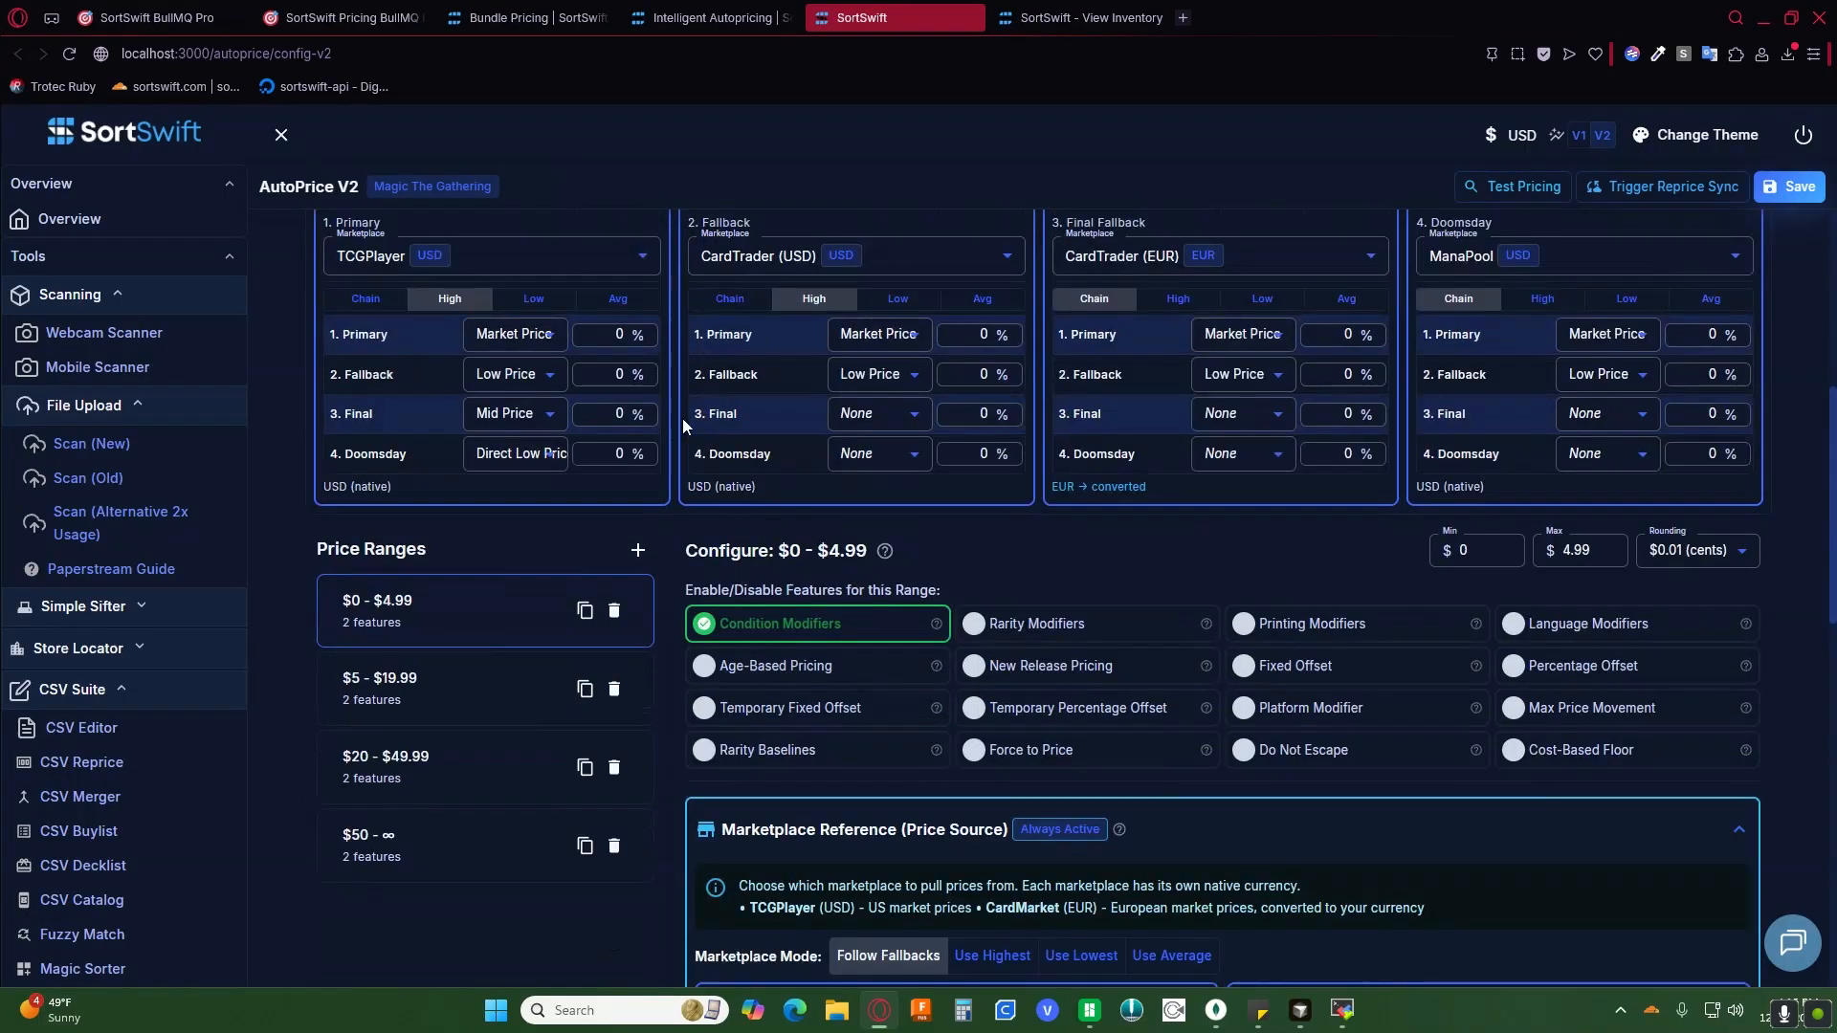
pyautogui.scroll(-1, 449, 765)
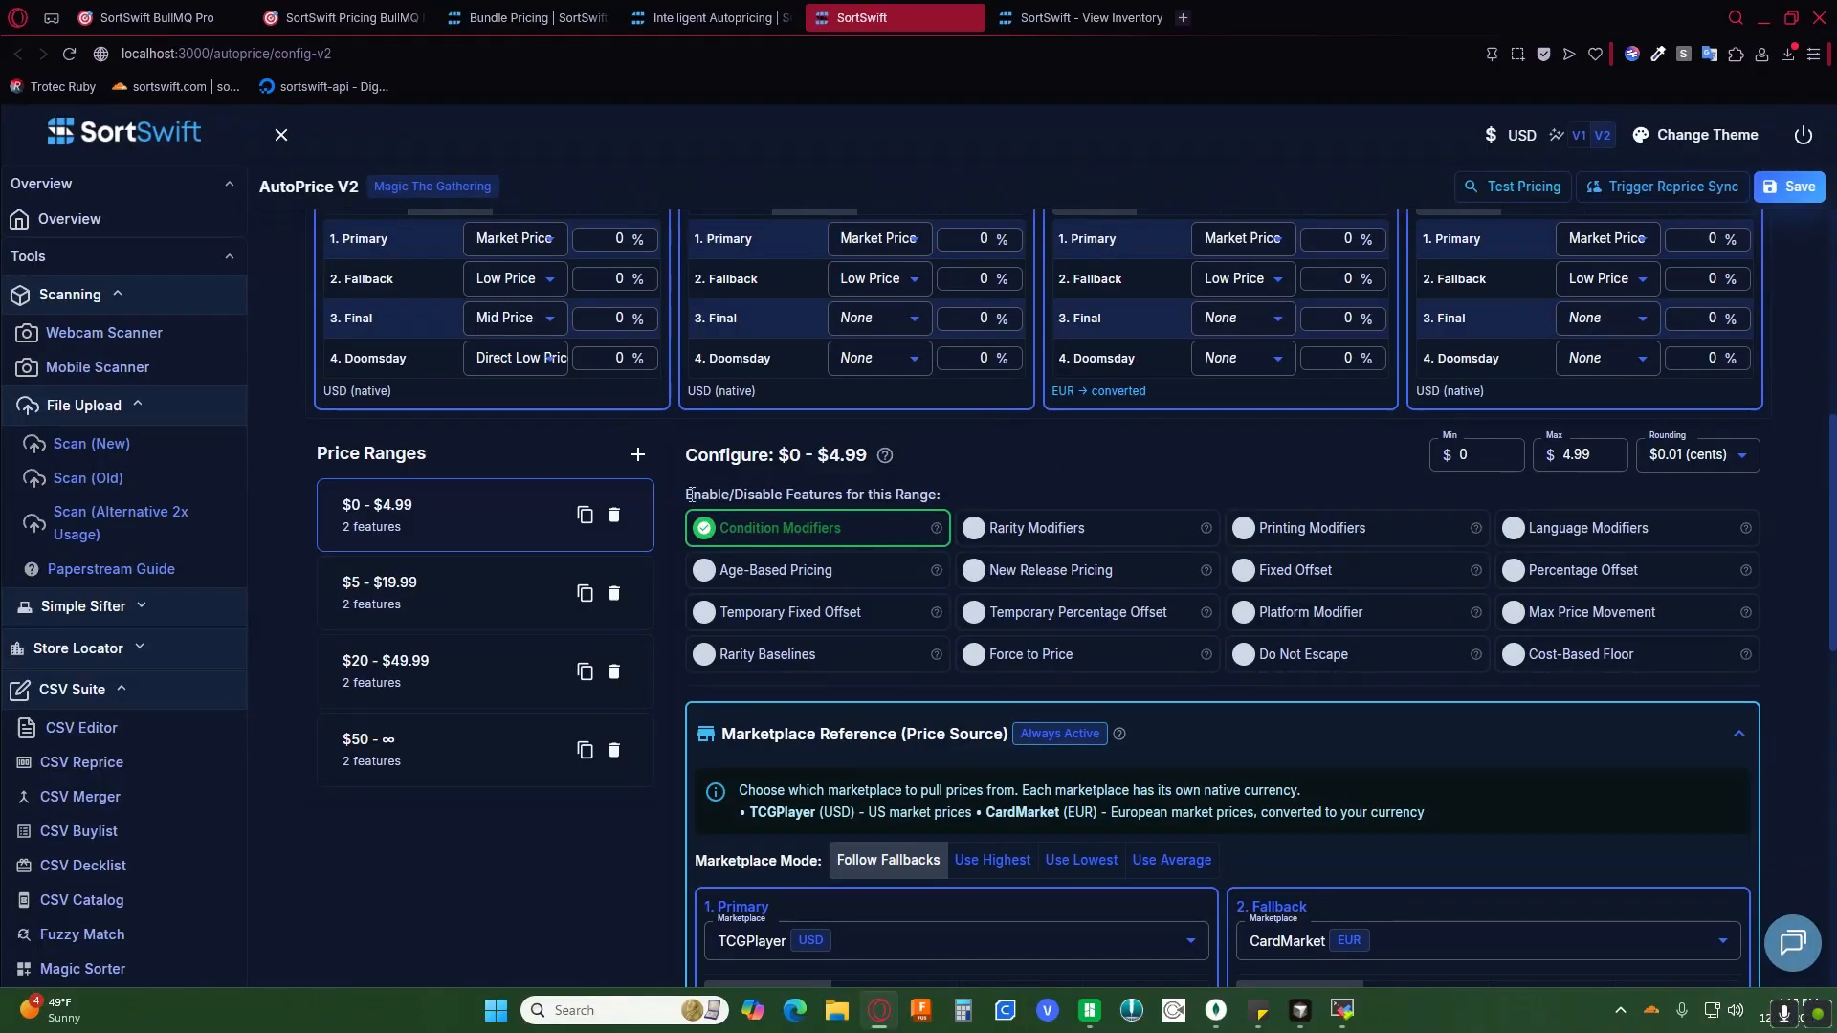
pyautogui.click(380, 599)
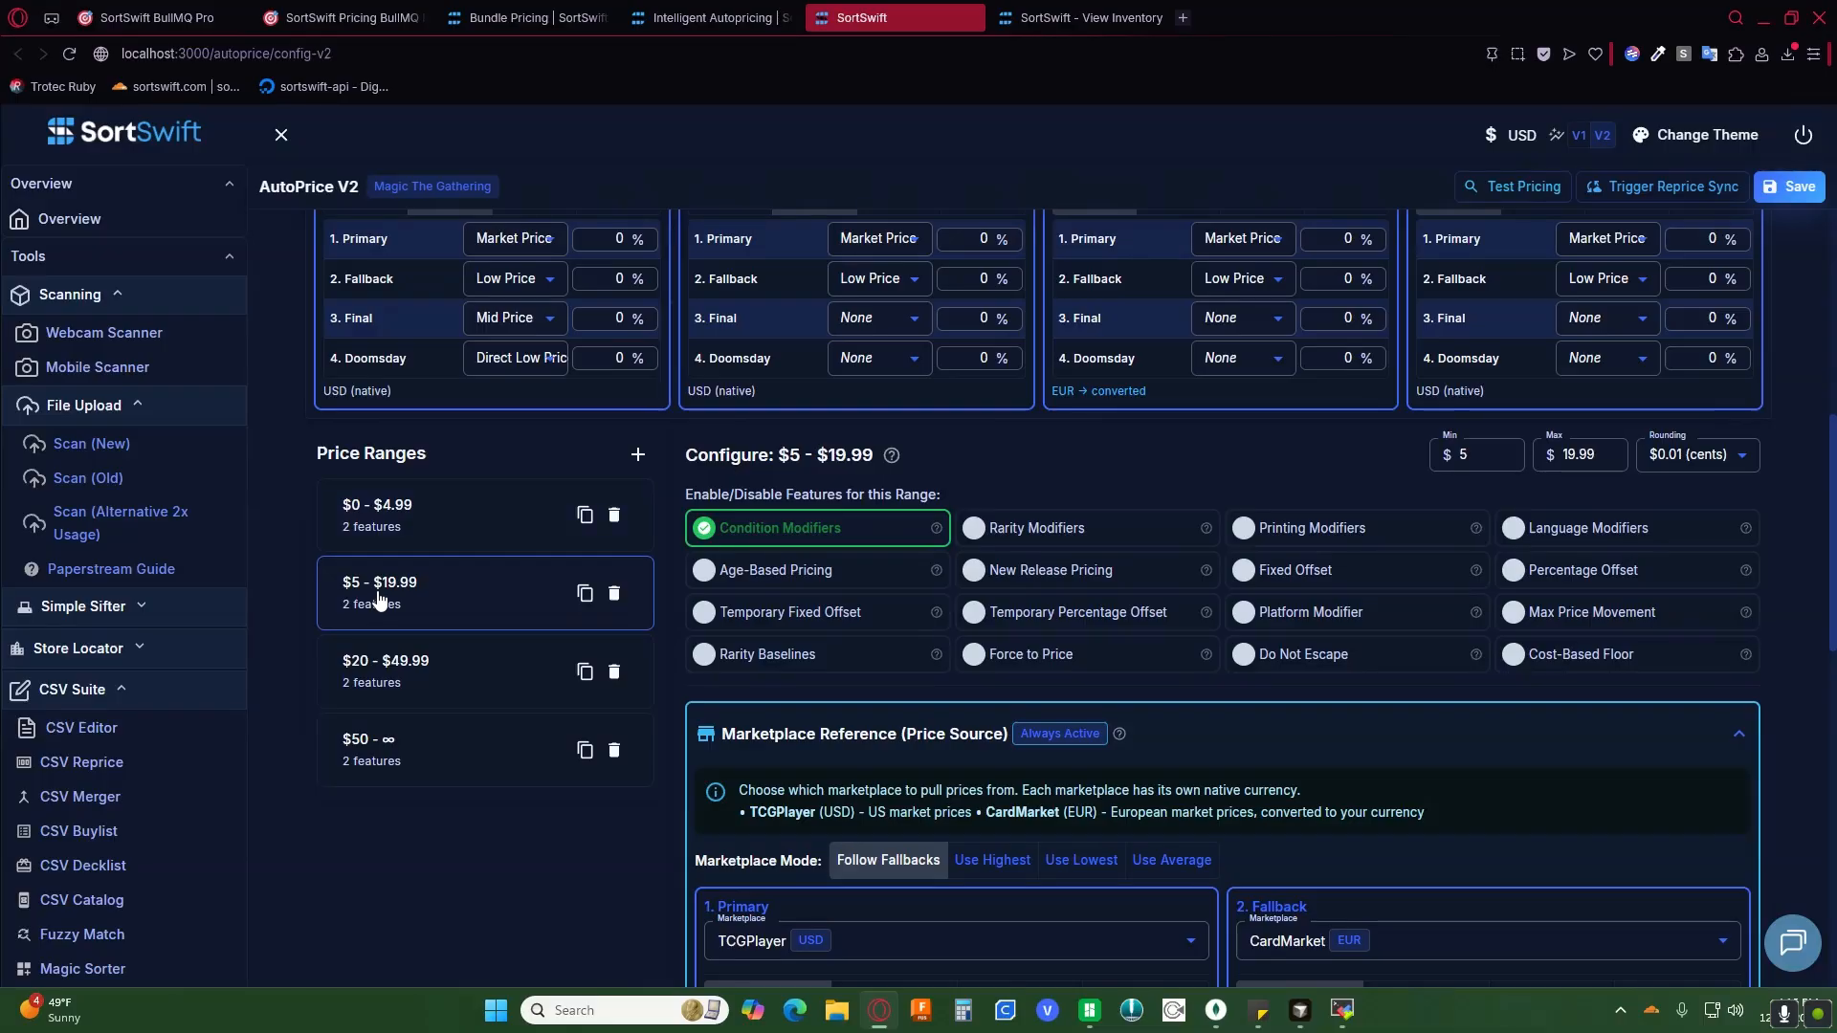
pyautogui.scroll(-10, 1450, 624)
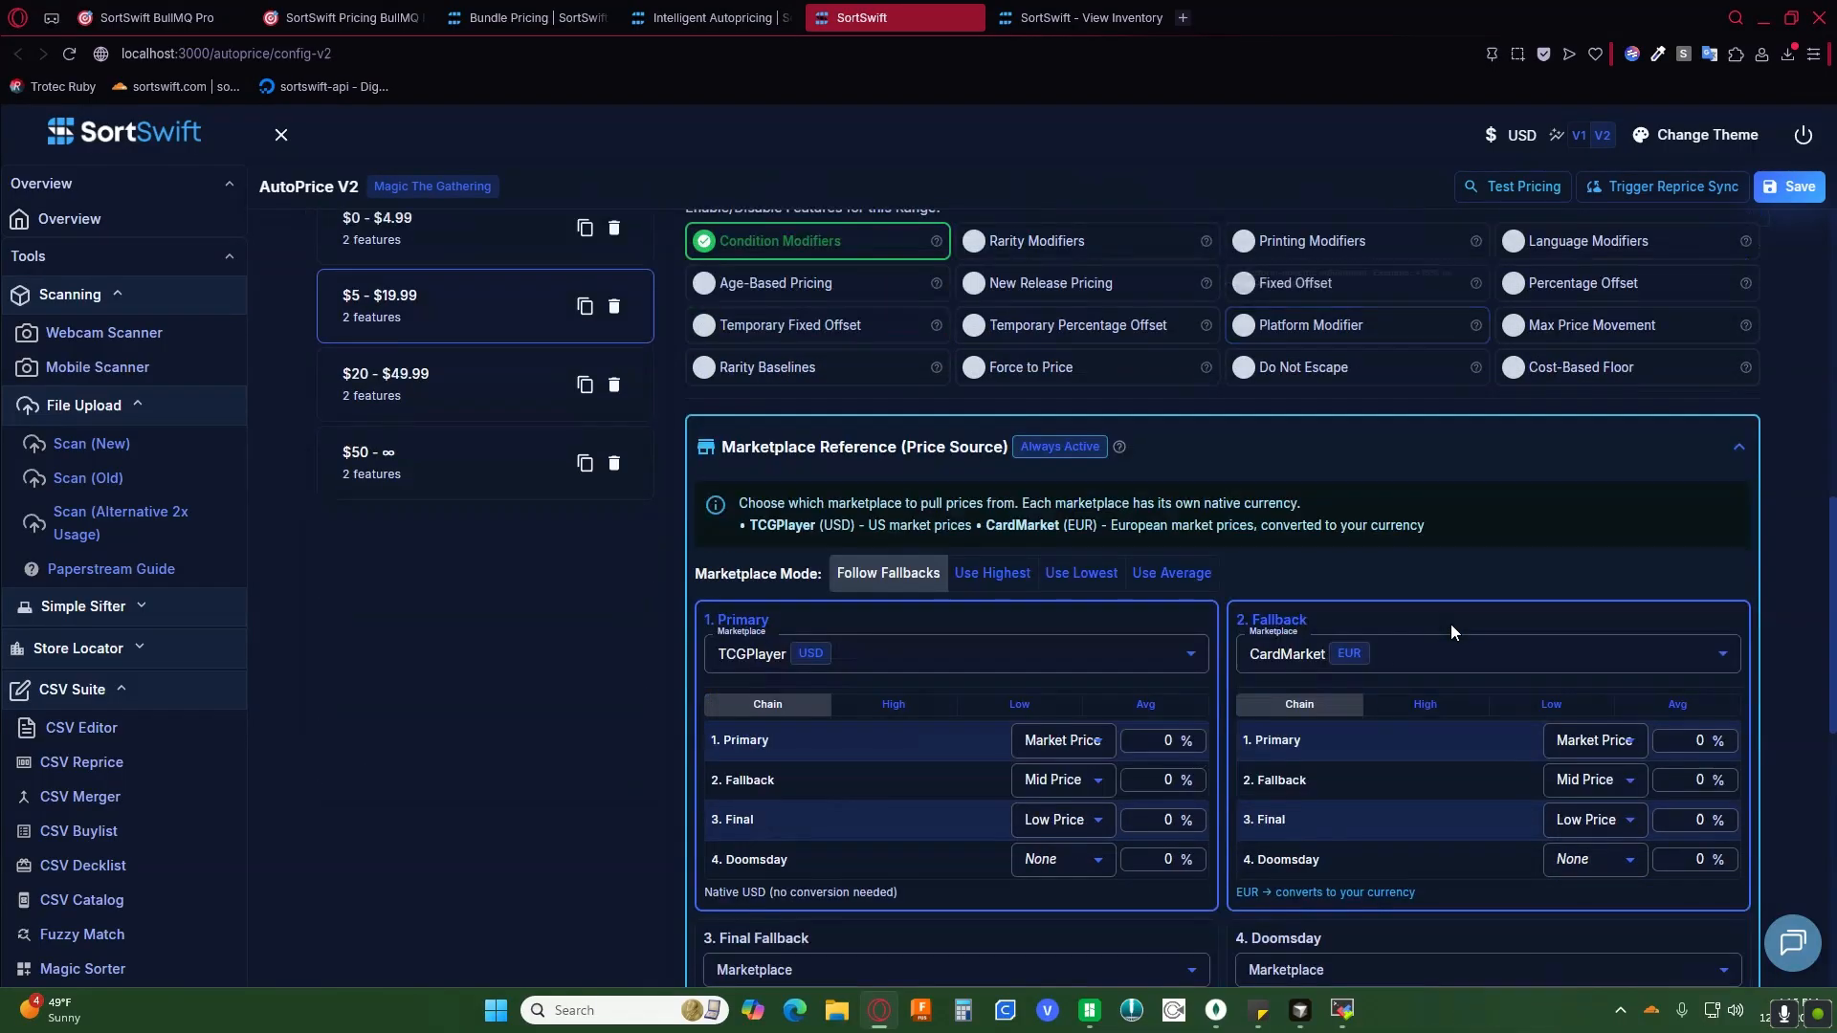
pyautogui.scroll(10, 1450, 631)
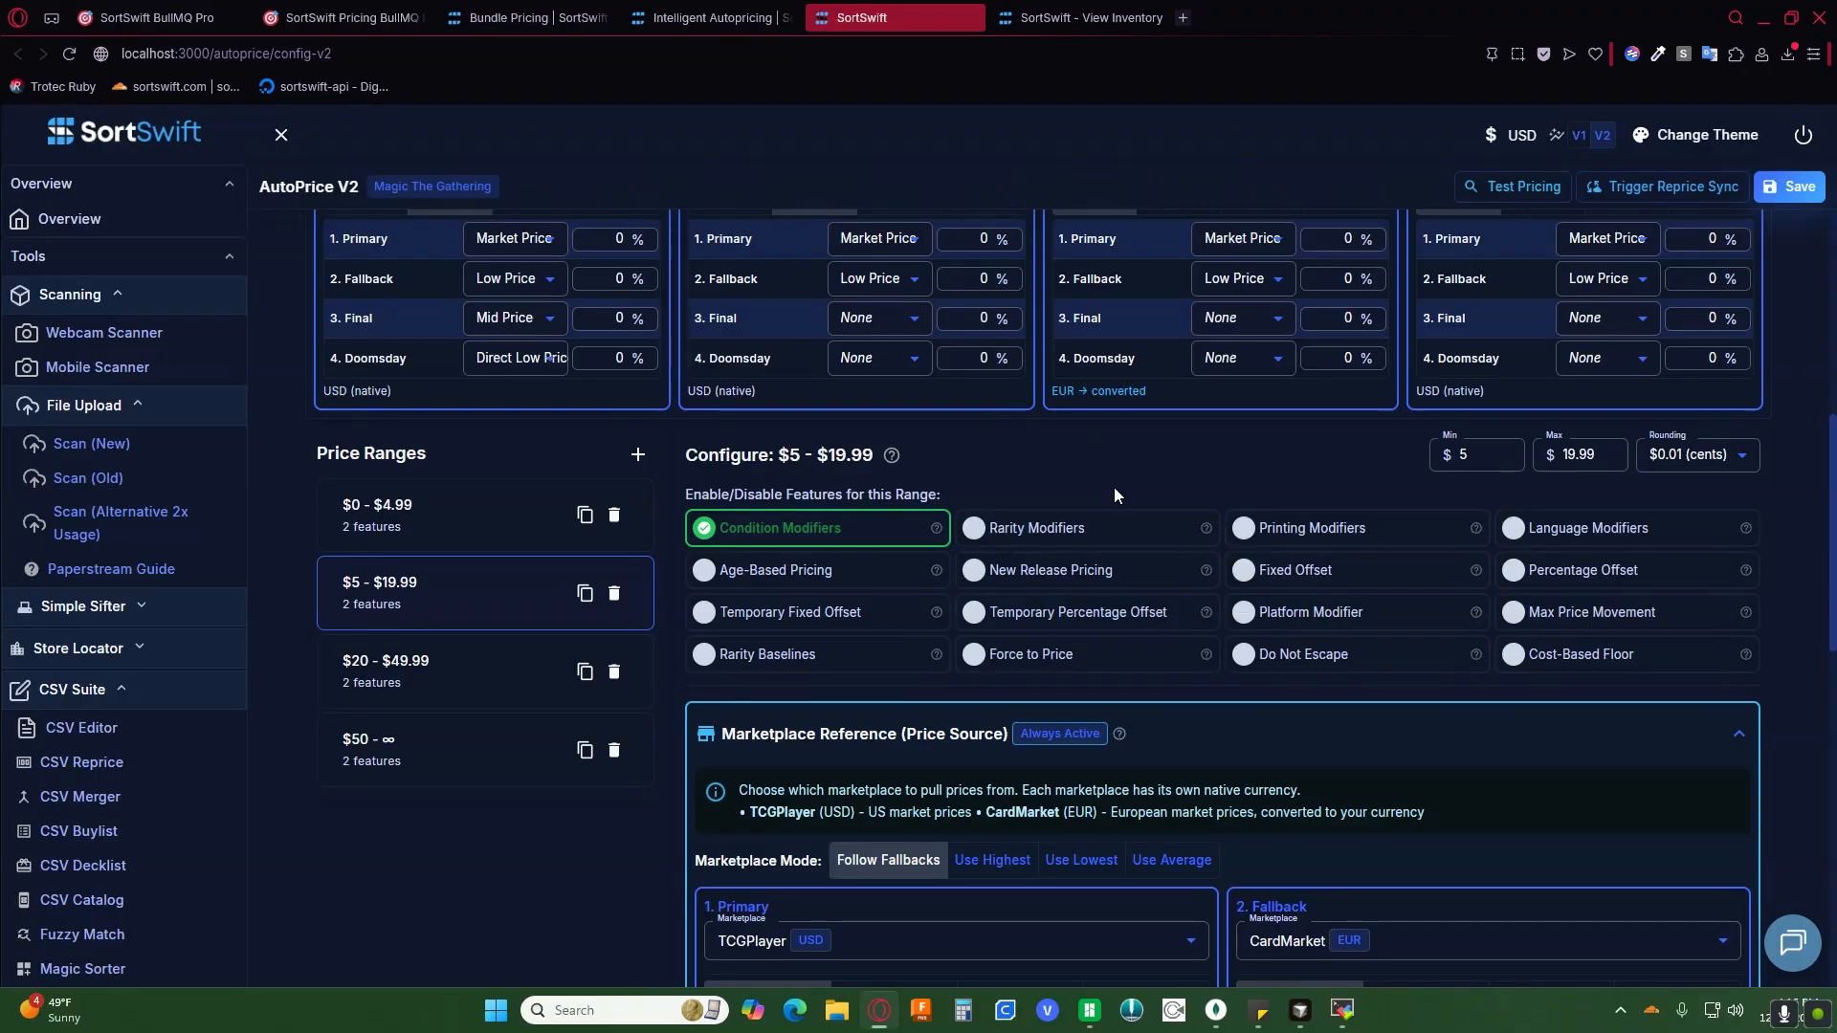
pyautogui.click(777, 656)
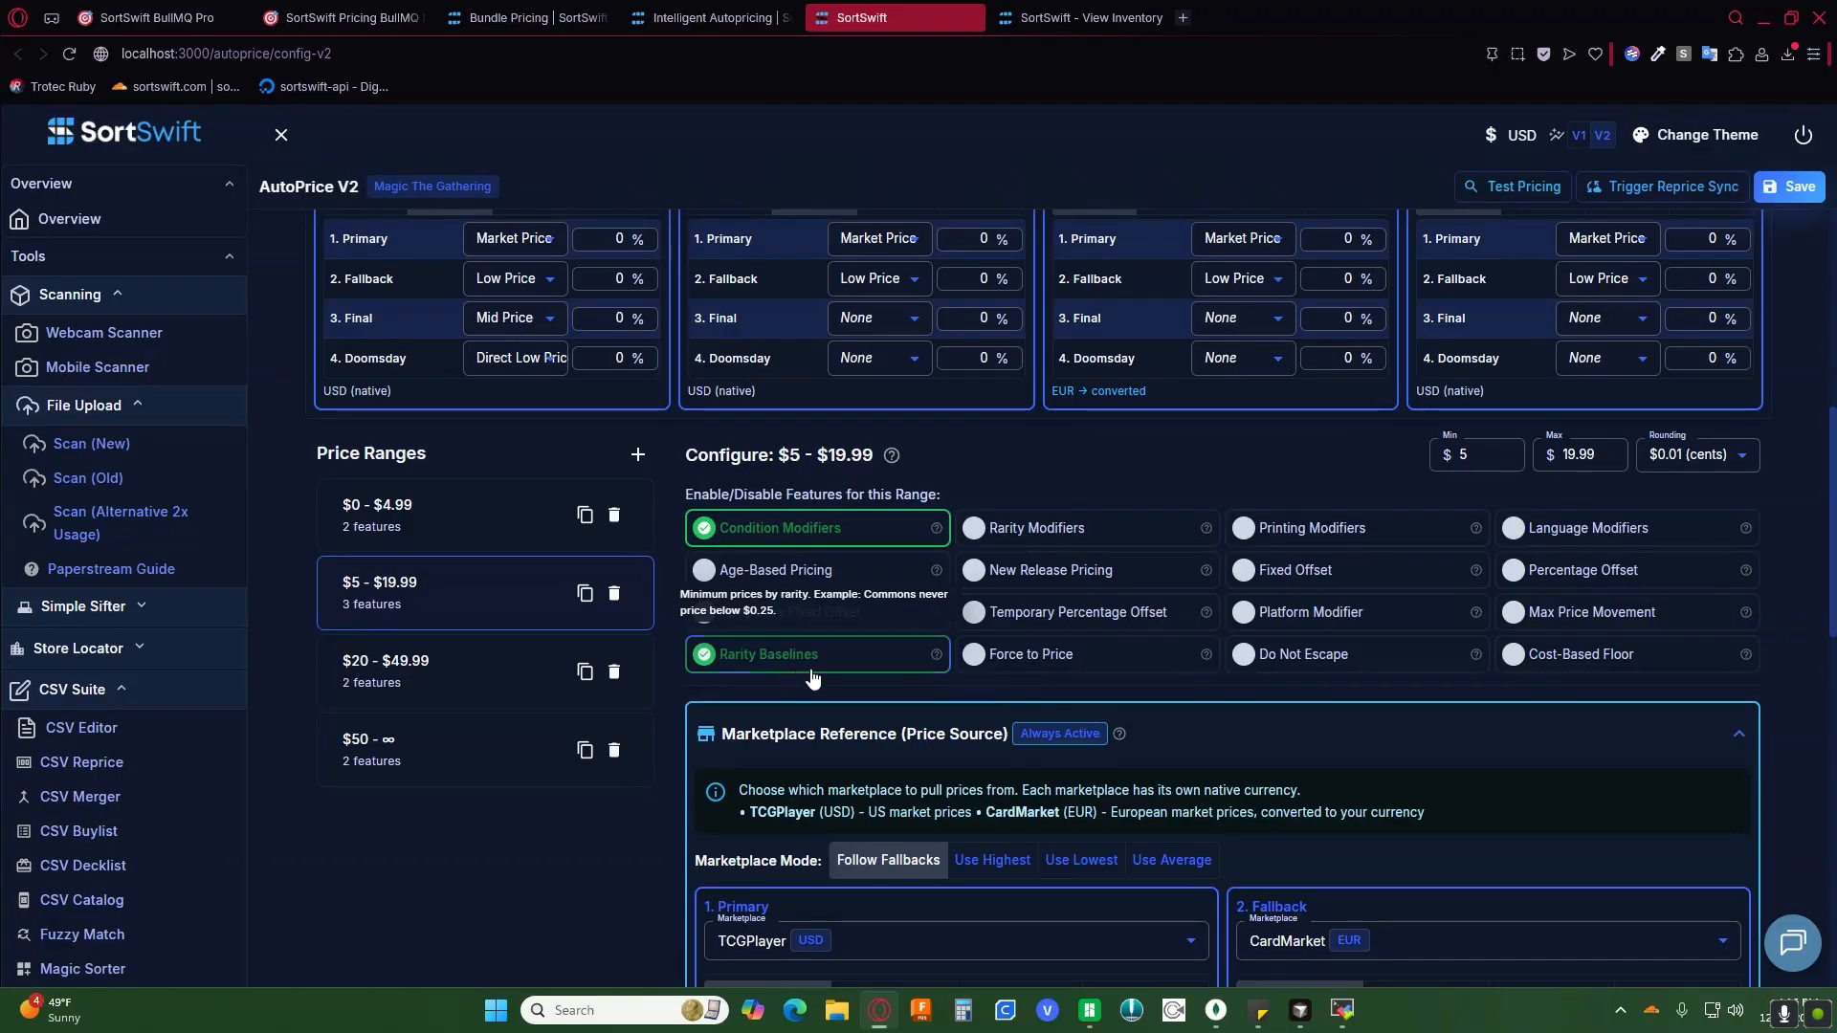
pyautogui.scroll(6, 777, 669)
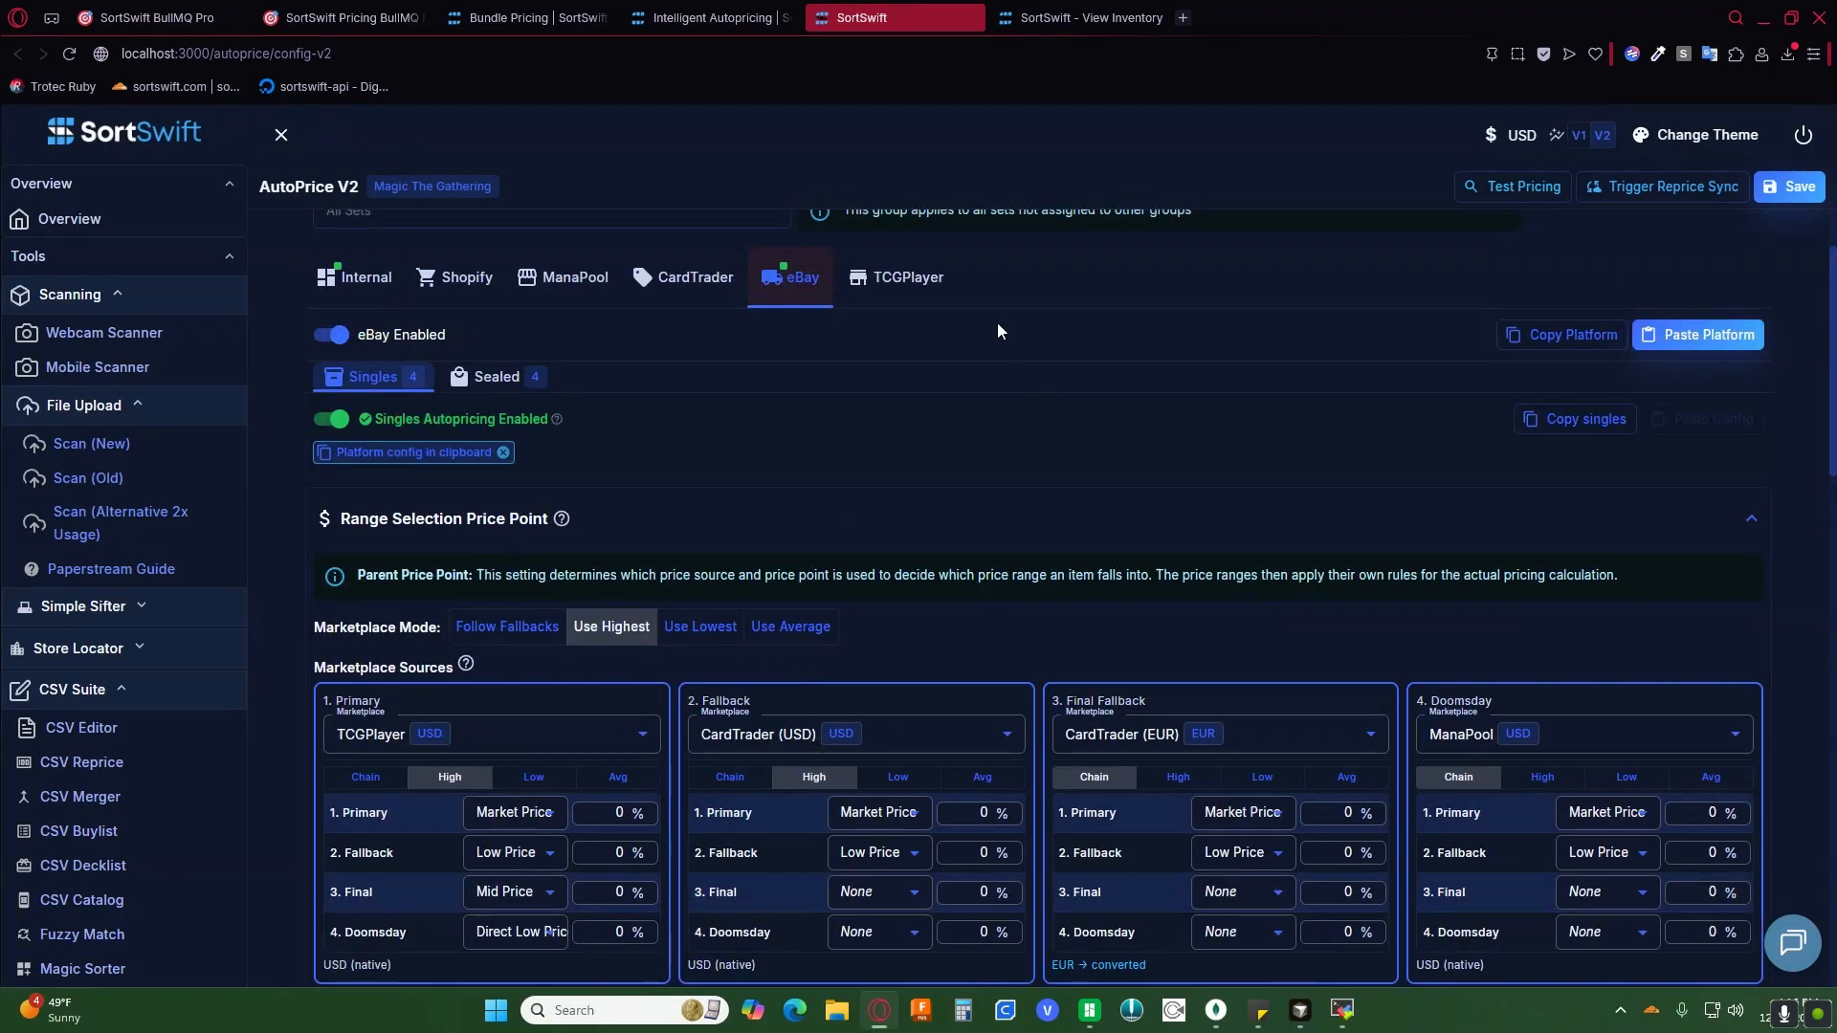
pyautogui.scroll(-10, 811, 465)
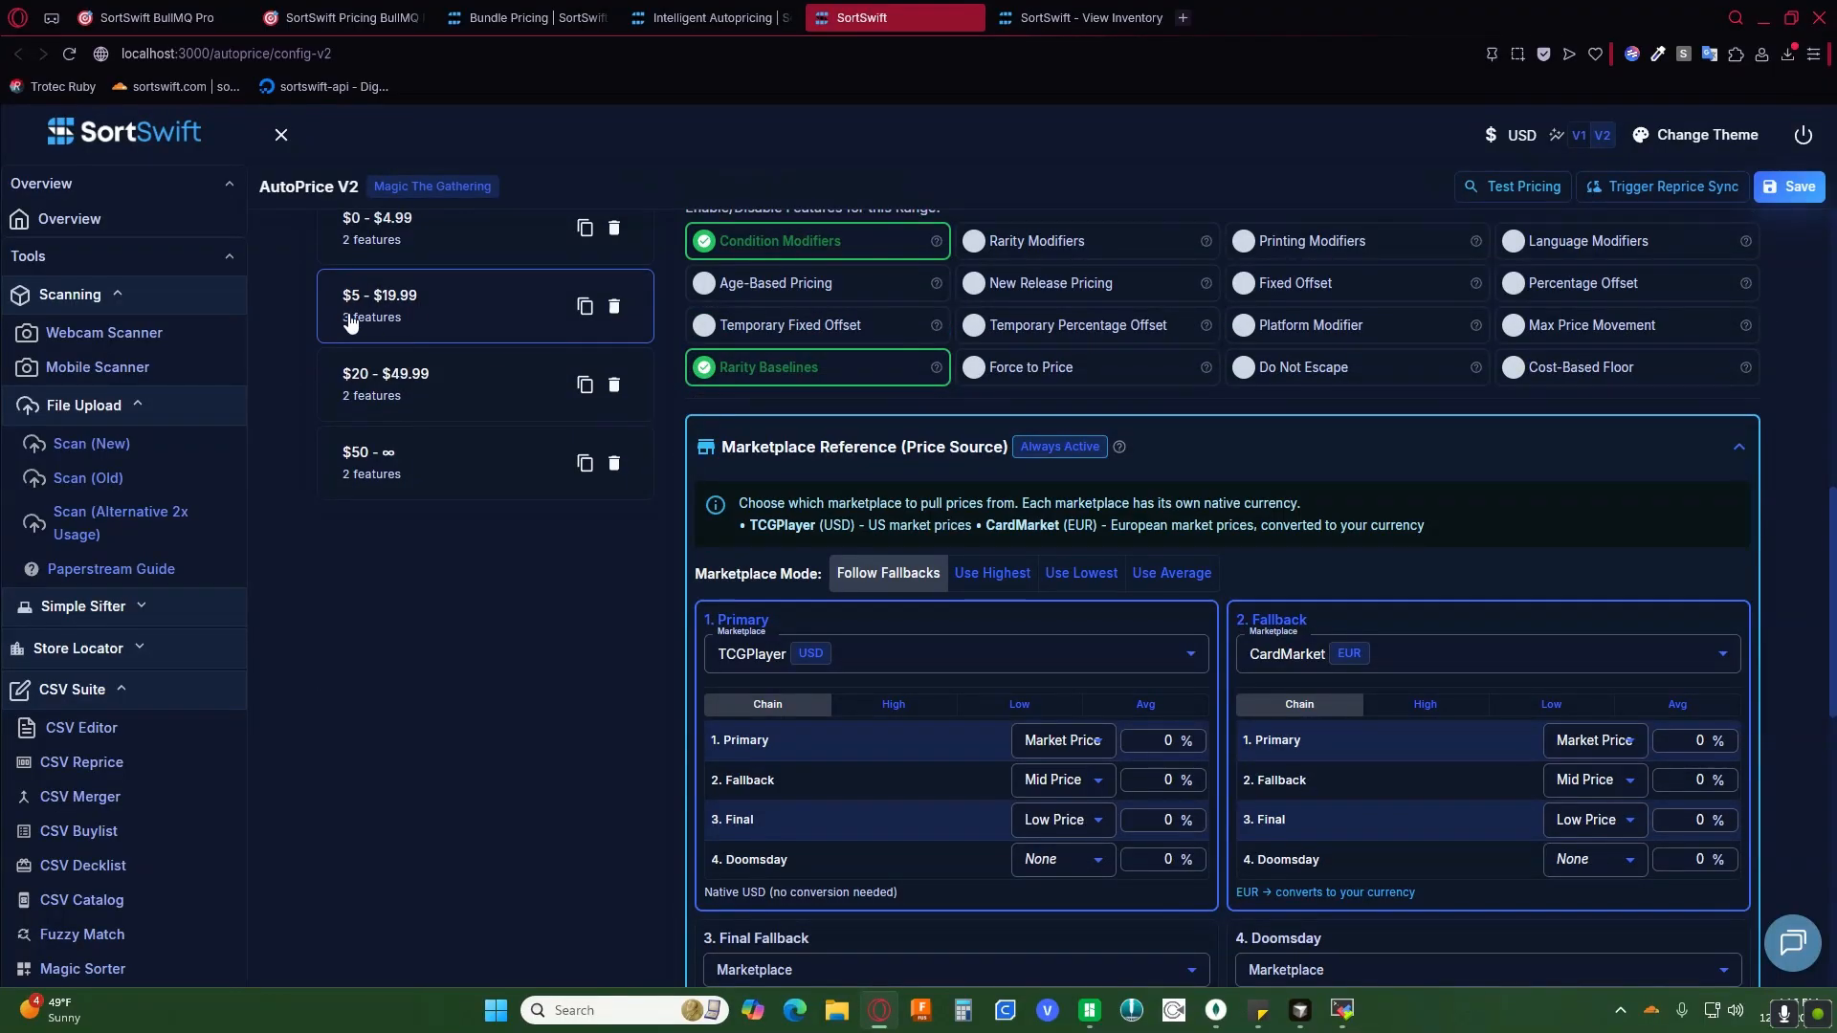
pyautogui.click(888, 449)
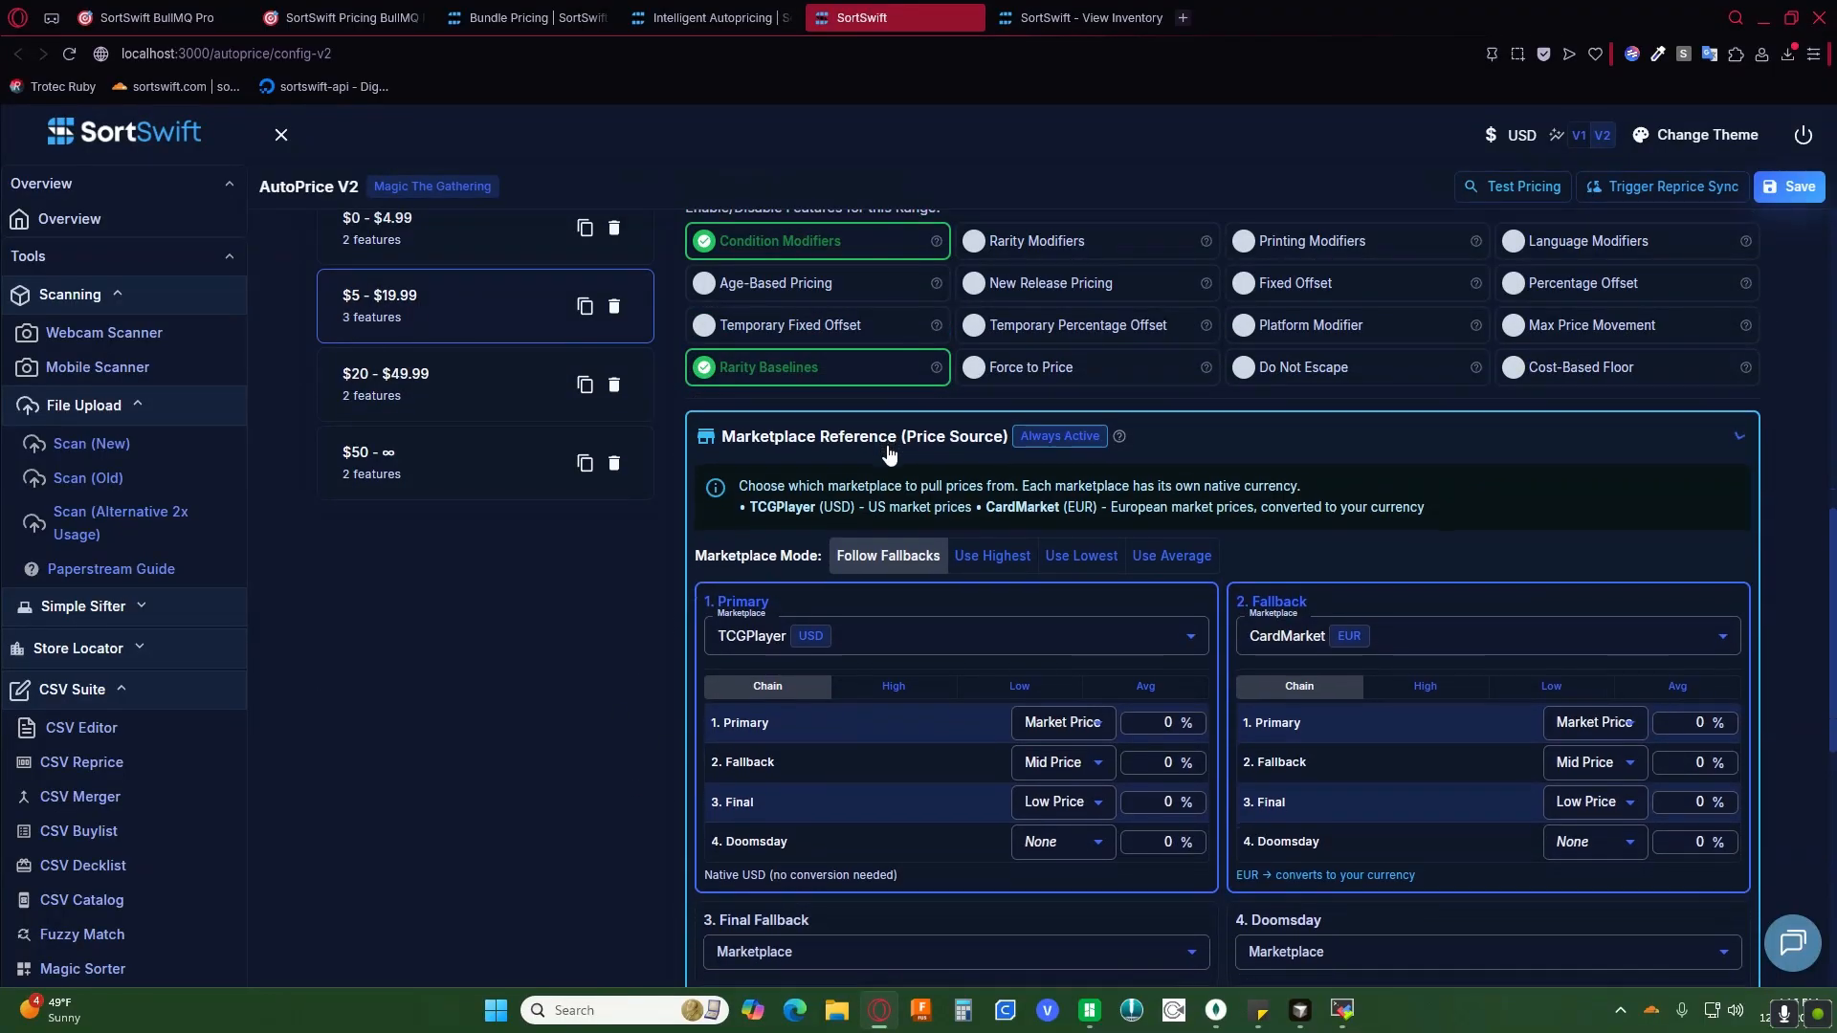
pyautogui.click(804, 544)
pyautogui.scroll(2, 407, 746)
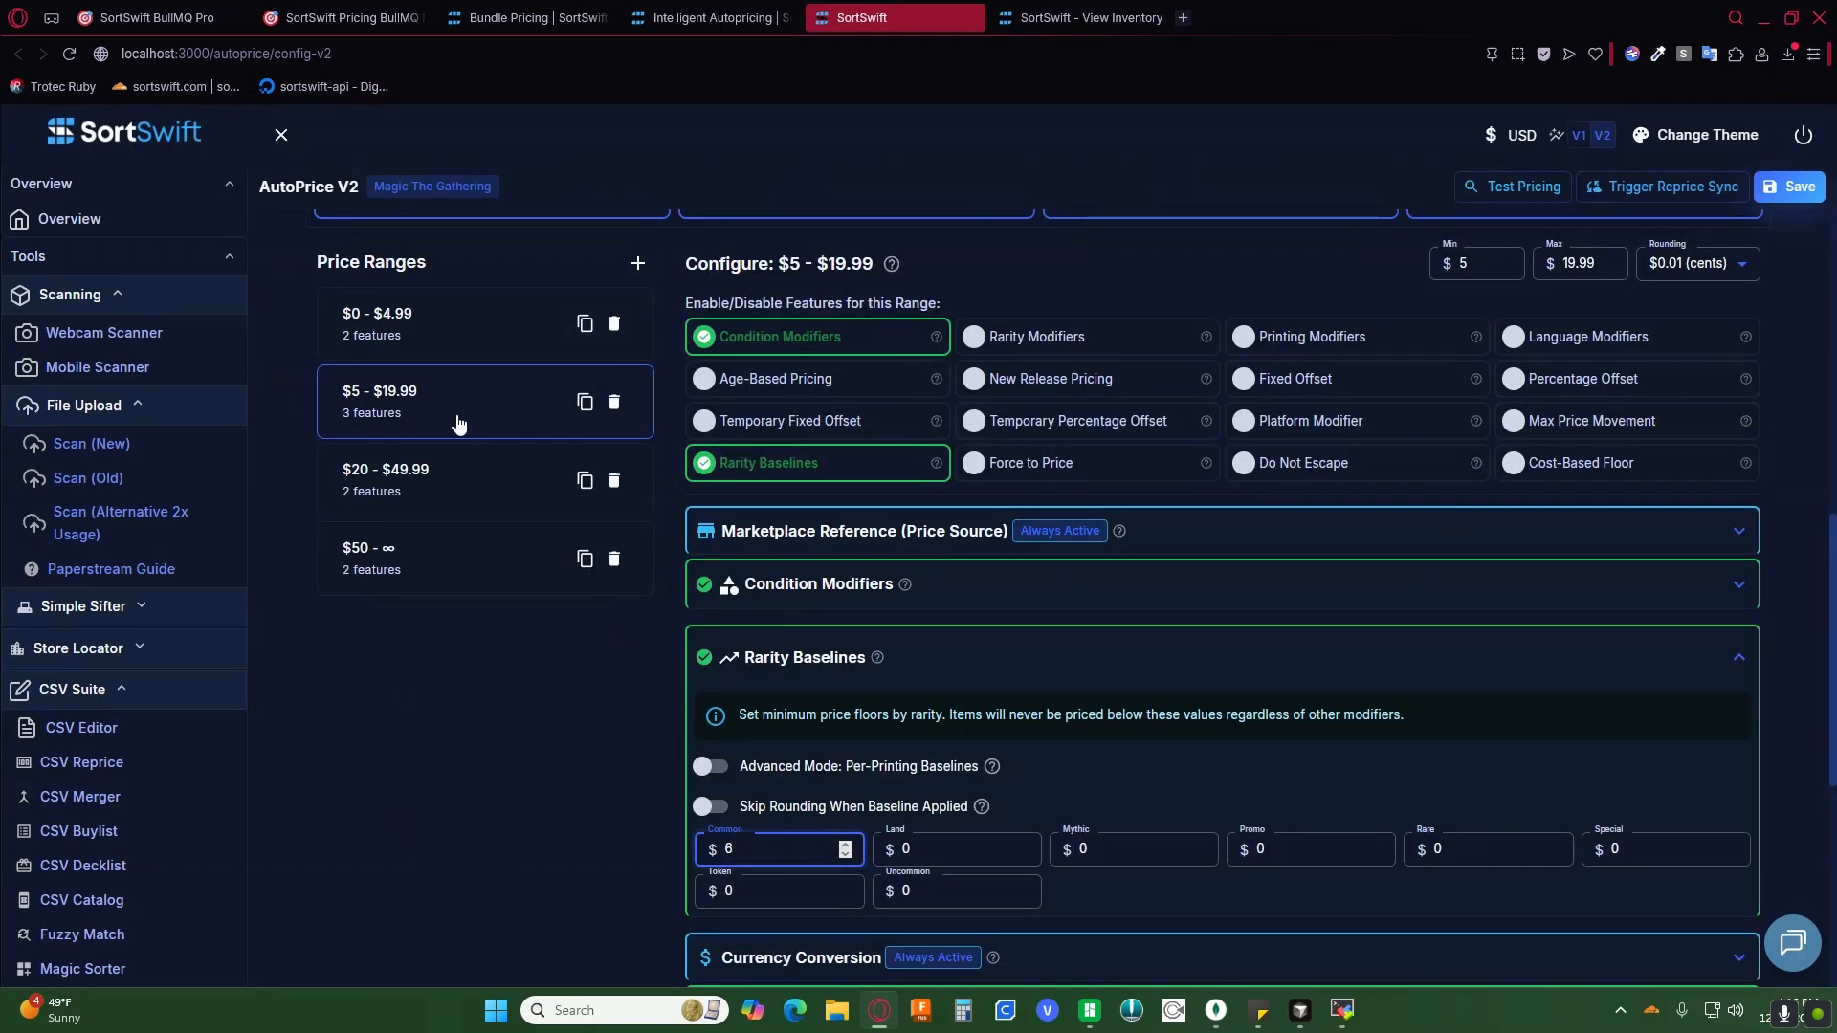
# Step: Enable Rarity Baselines for the $0 - $4.99 price range and set the Common minimum to $0.5
pyautogui.click(410, 345)
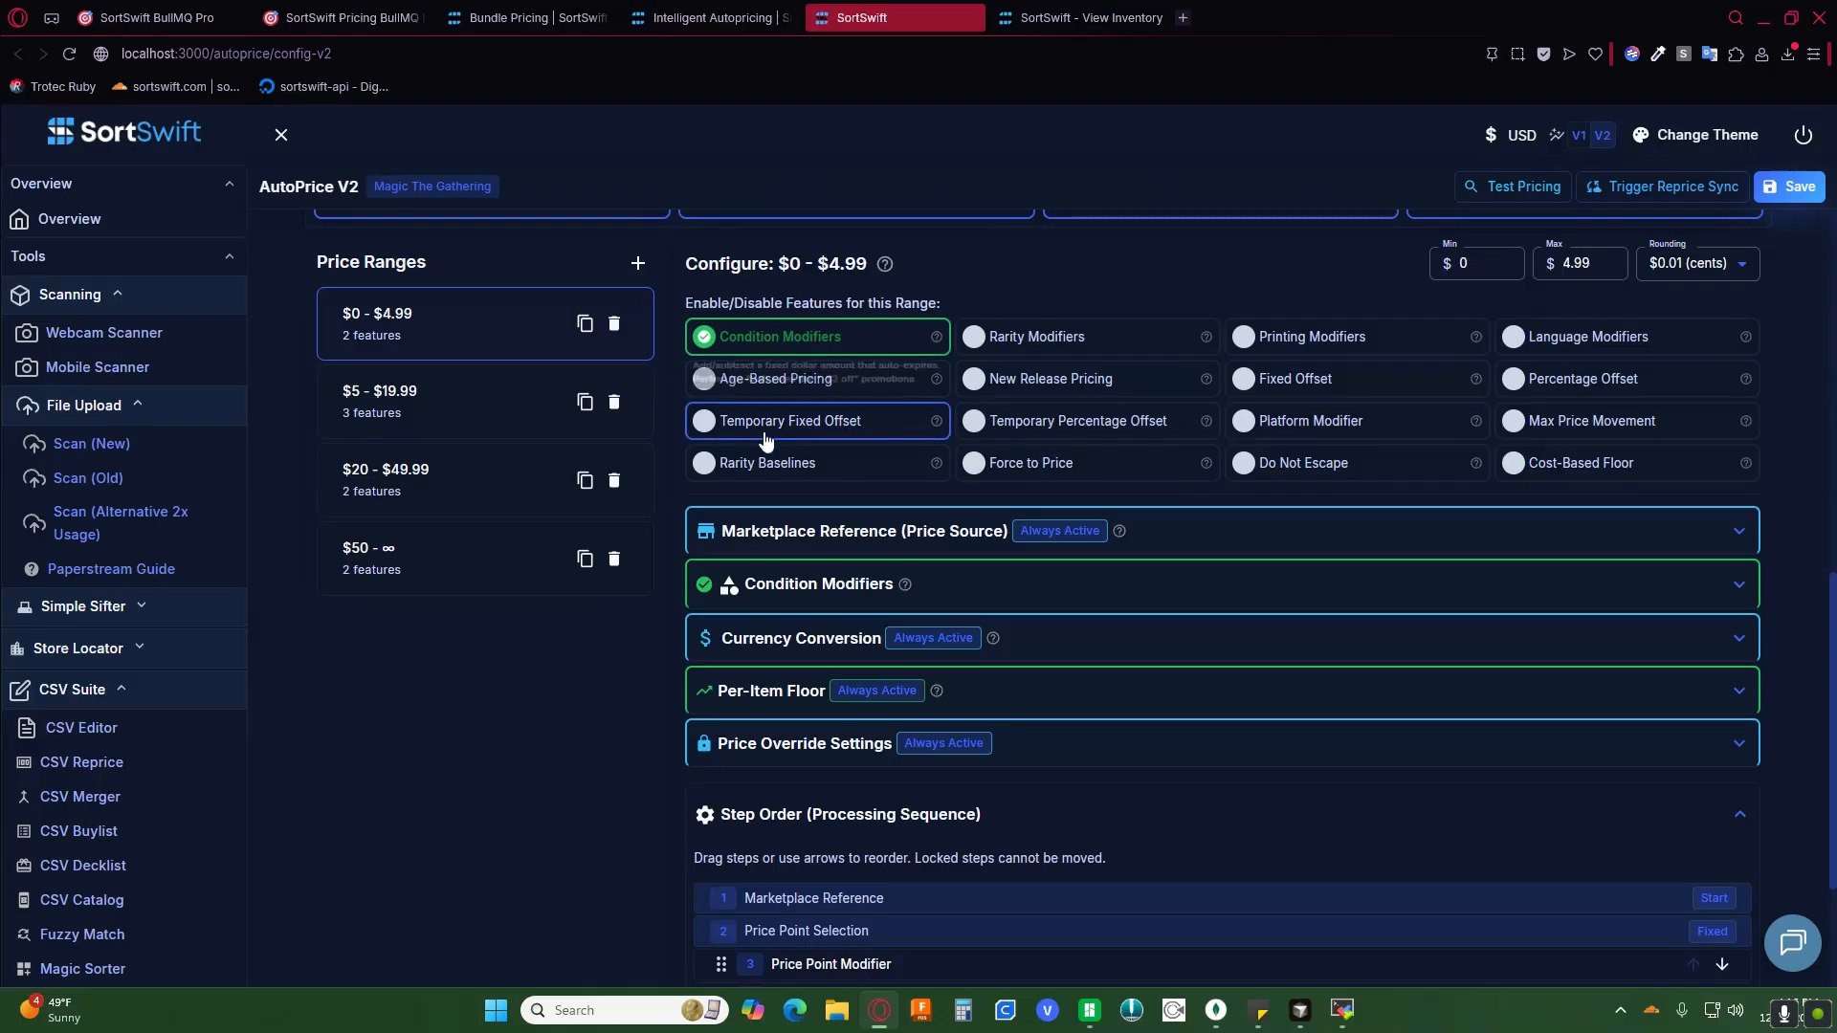
pyautogui.click(776, 465)
pyautogui.scroll(-2, 808, 644)
pyautogui.click(771, 660)
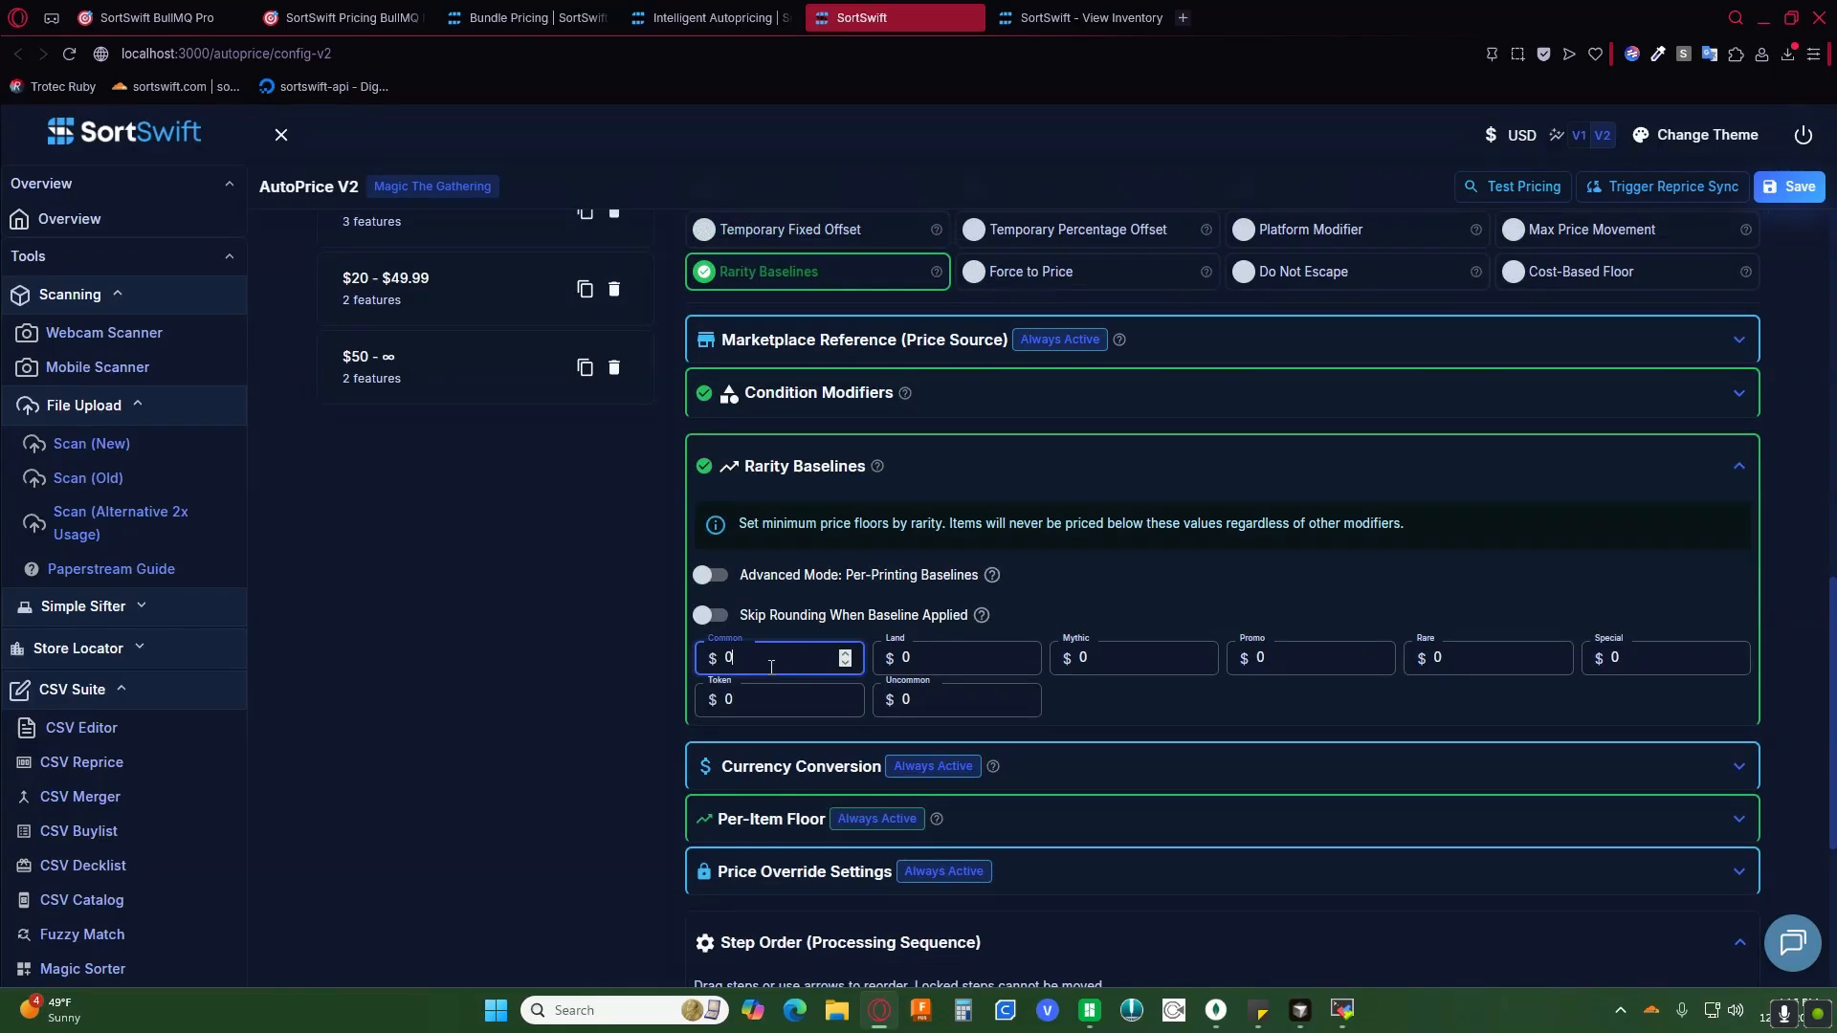
pyautogui.click(543, 653)
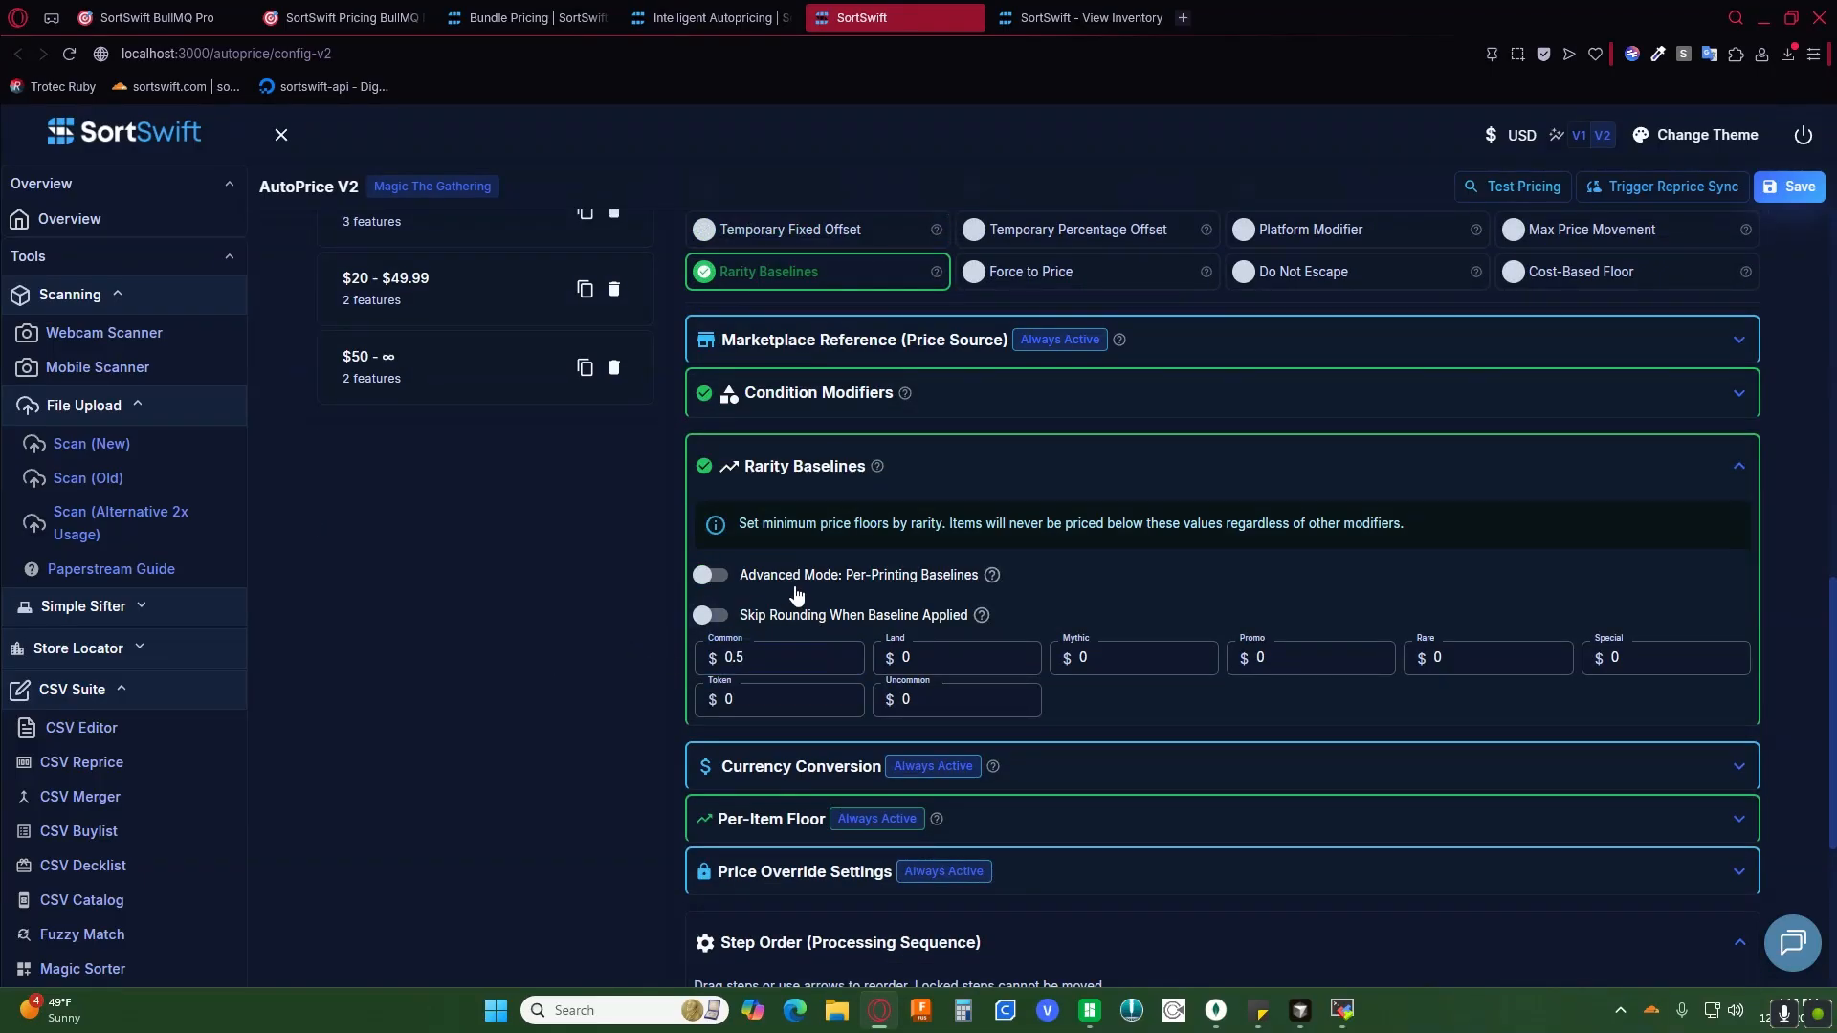
# Step: Try per-printing rarity baselines with Common Foil at $0.75 and Common Normal at $0.50, and return to the simple baselines
pyautogui.click(867, 579)
pyautogui.click(952, 682)
pyautogui.click(739, 681)
pyautogui.click(943, 682)
pyautogui.click(771, 681)
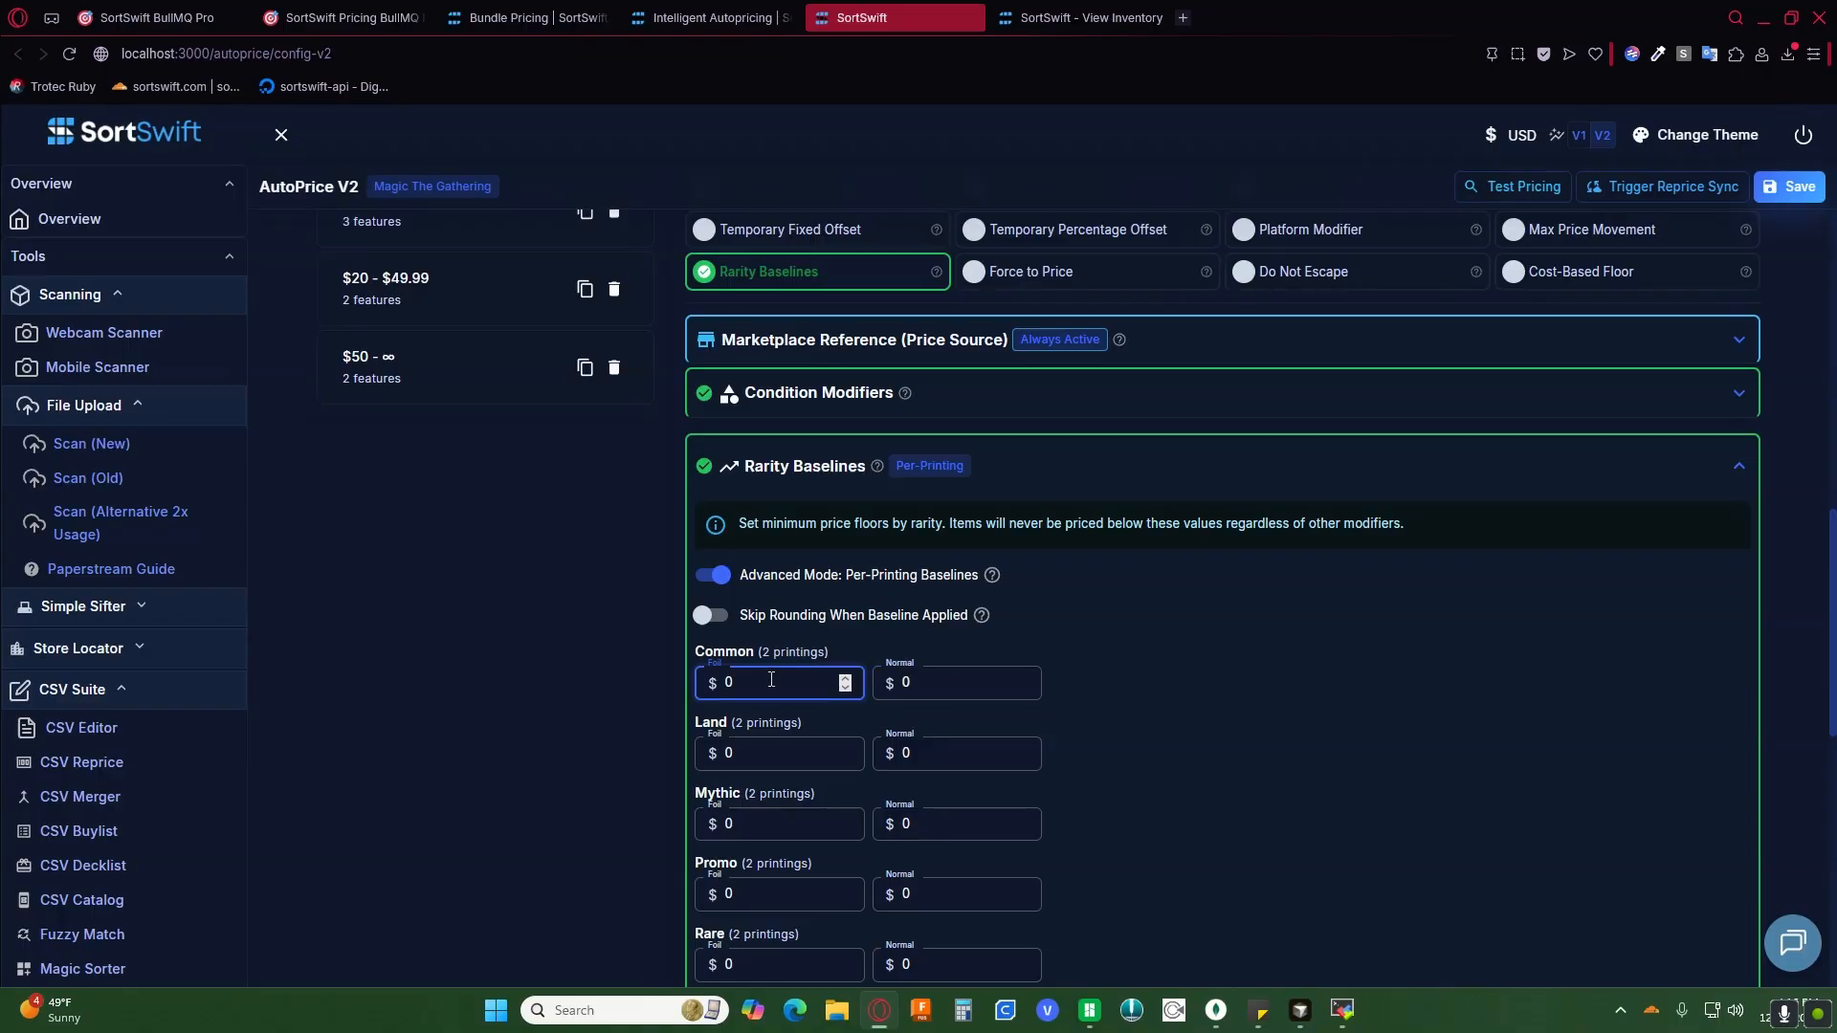
pyautogui.write('.75')
pyautogui.click(963, 683)
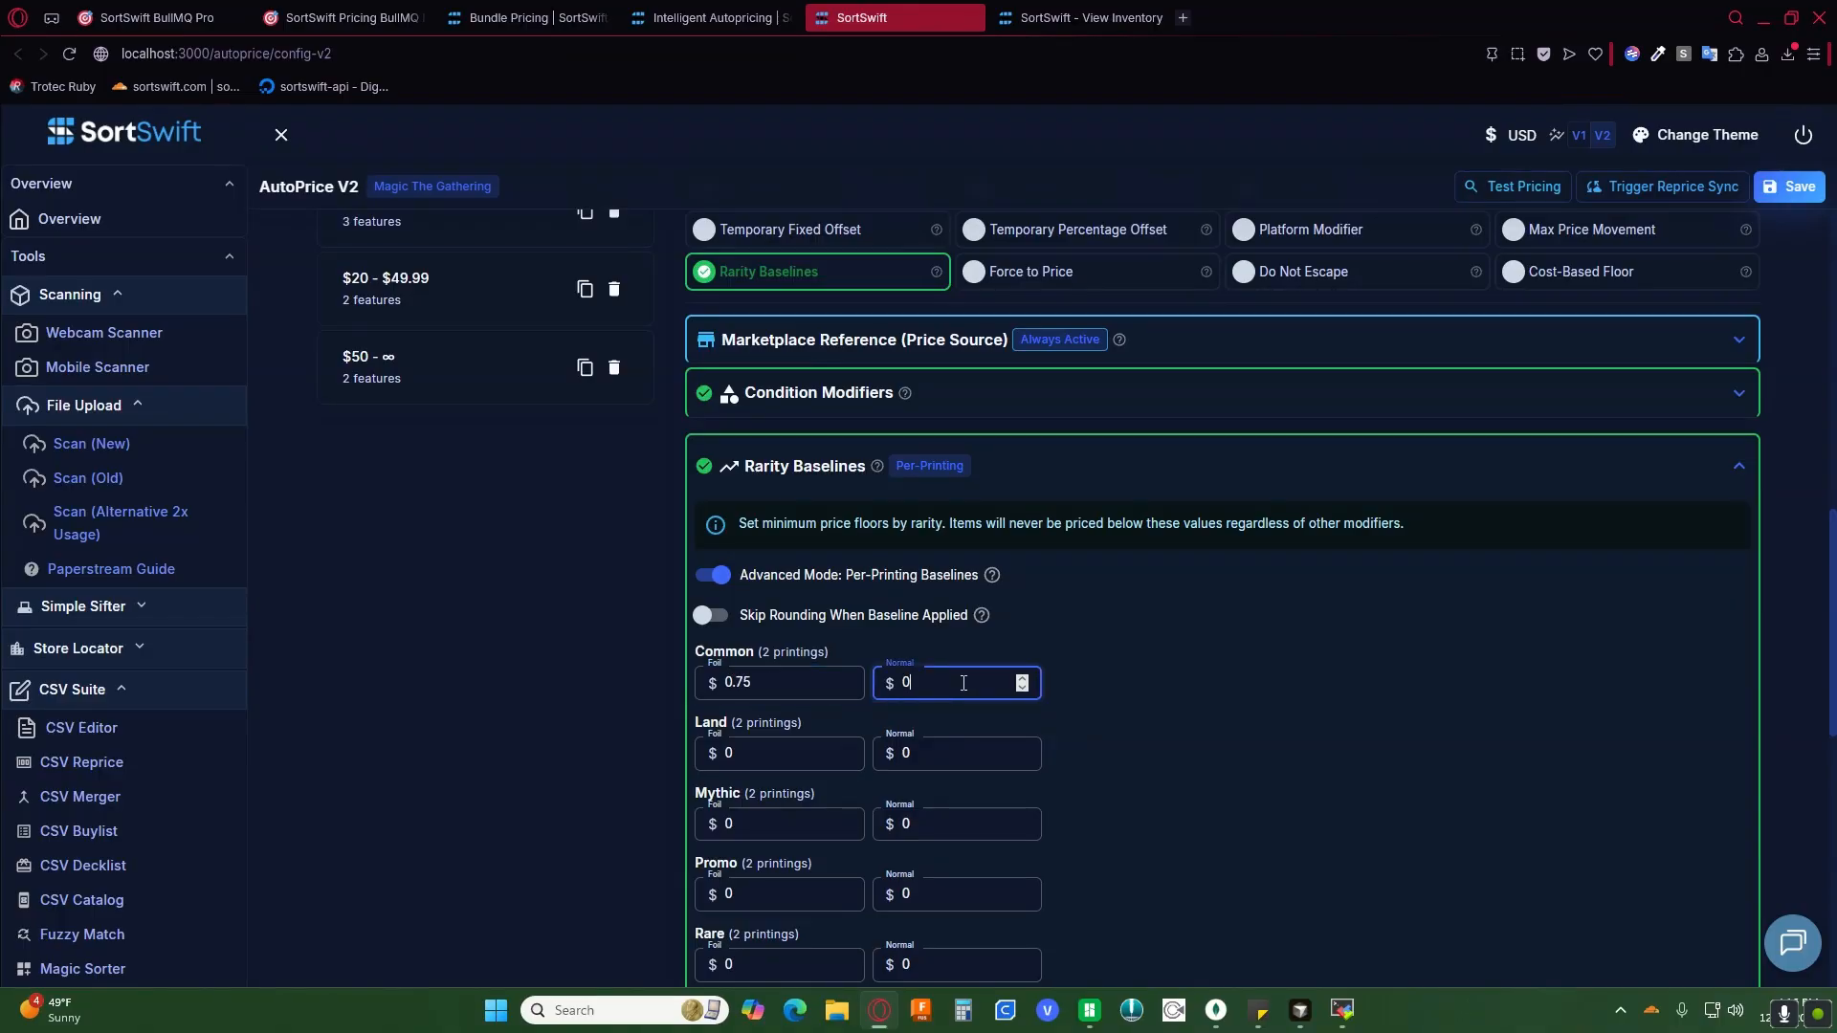
pyautogui.write('.50')
pyautogui.click(729, 579)
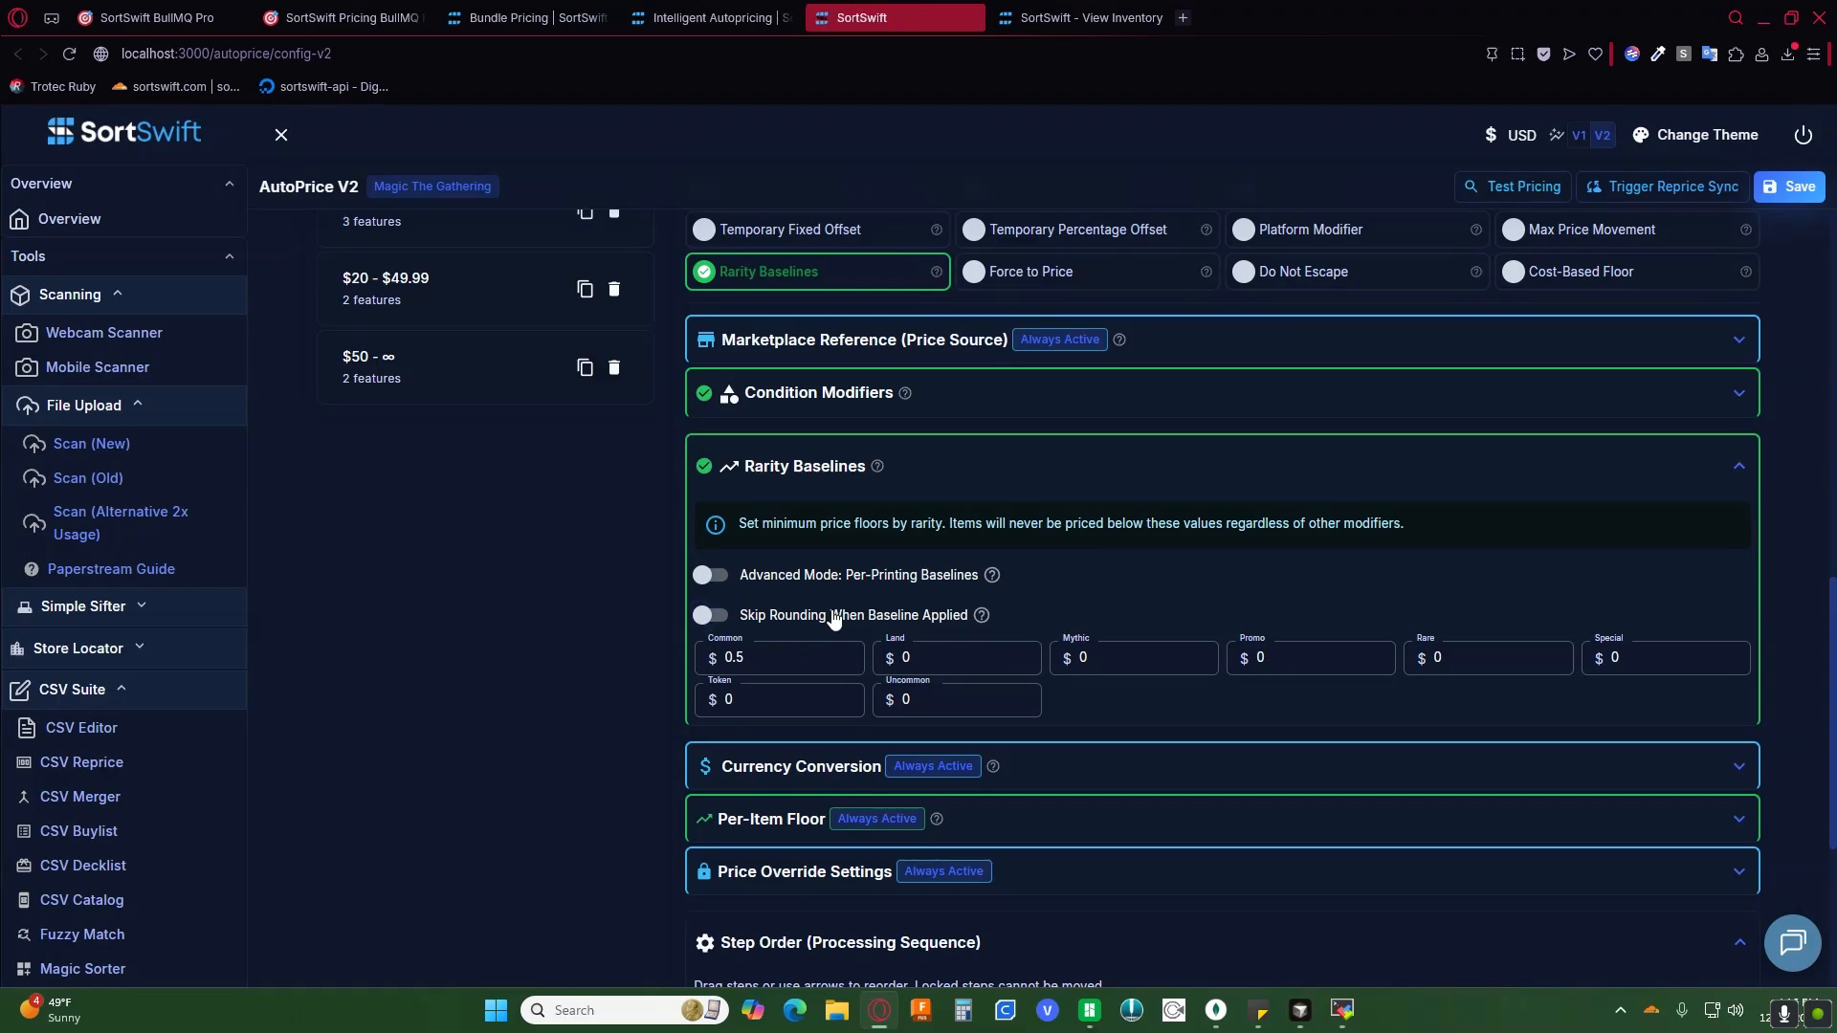
# Step: Check the processing sequence and examine the Override Price and Price Floor fields in Illithid Harvester's inventory stock
pyautogui.scroll(-5, 861, 624)
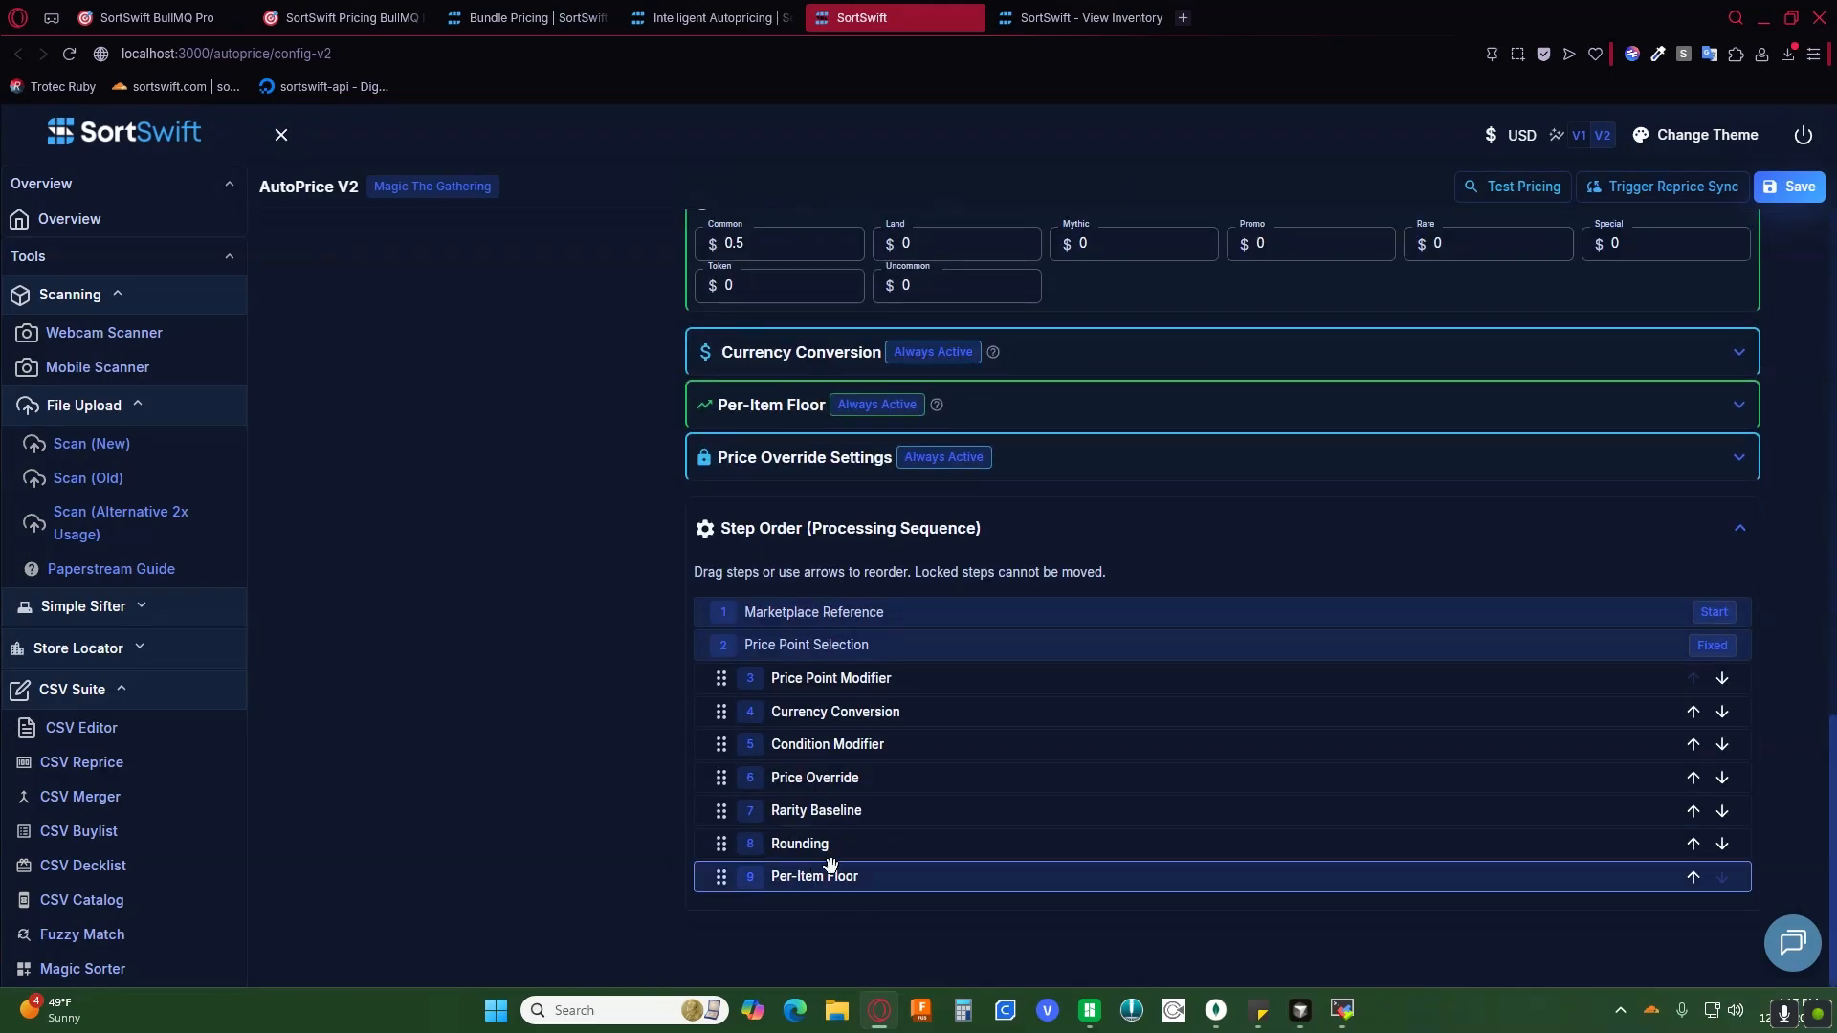
pyautogui.moveTo(812, 838)
pyautogui.mouseDown()
pyautogui.moveTo(798, 891)
pyautogui.moveTo(818, 908)
pyautogui.moveTo(830, 845)
pyautogui.mouseUp()
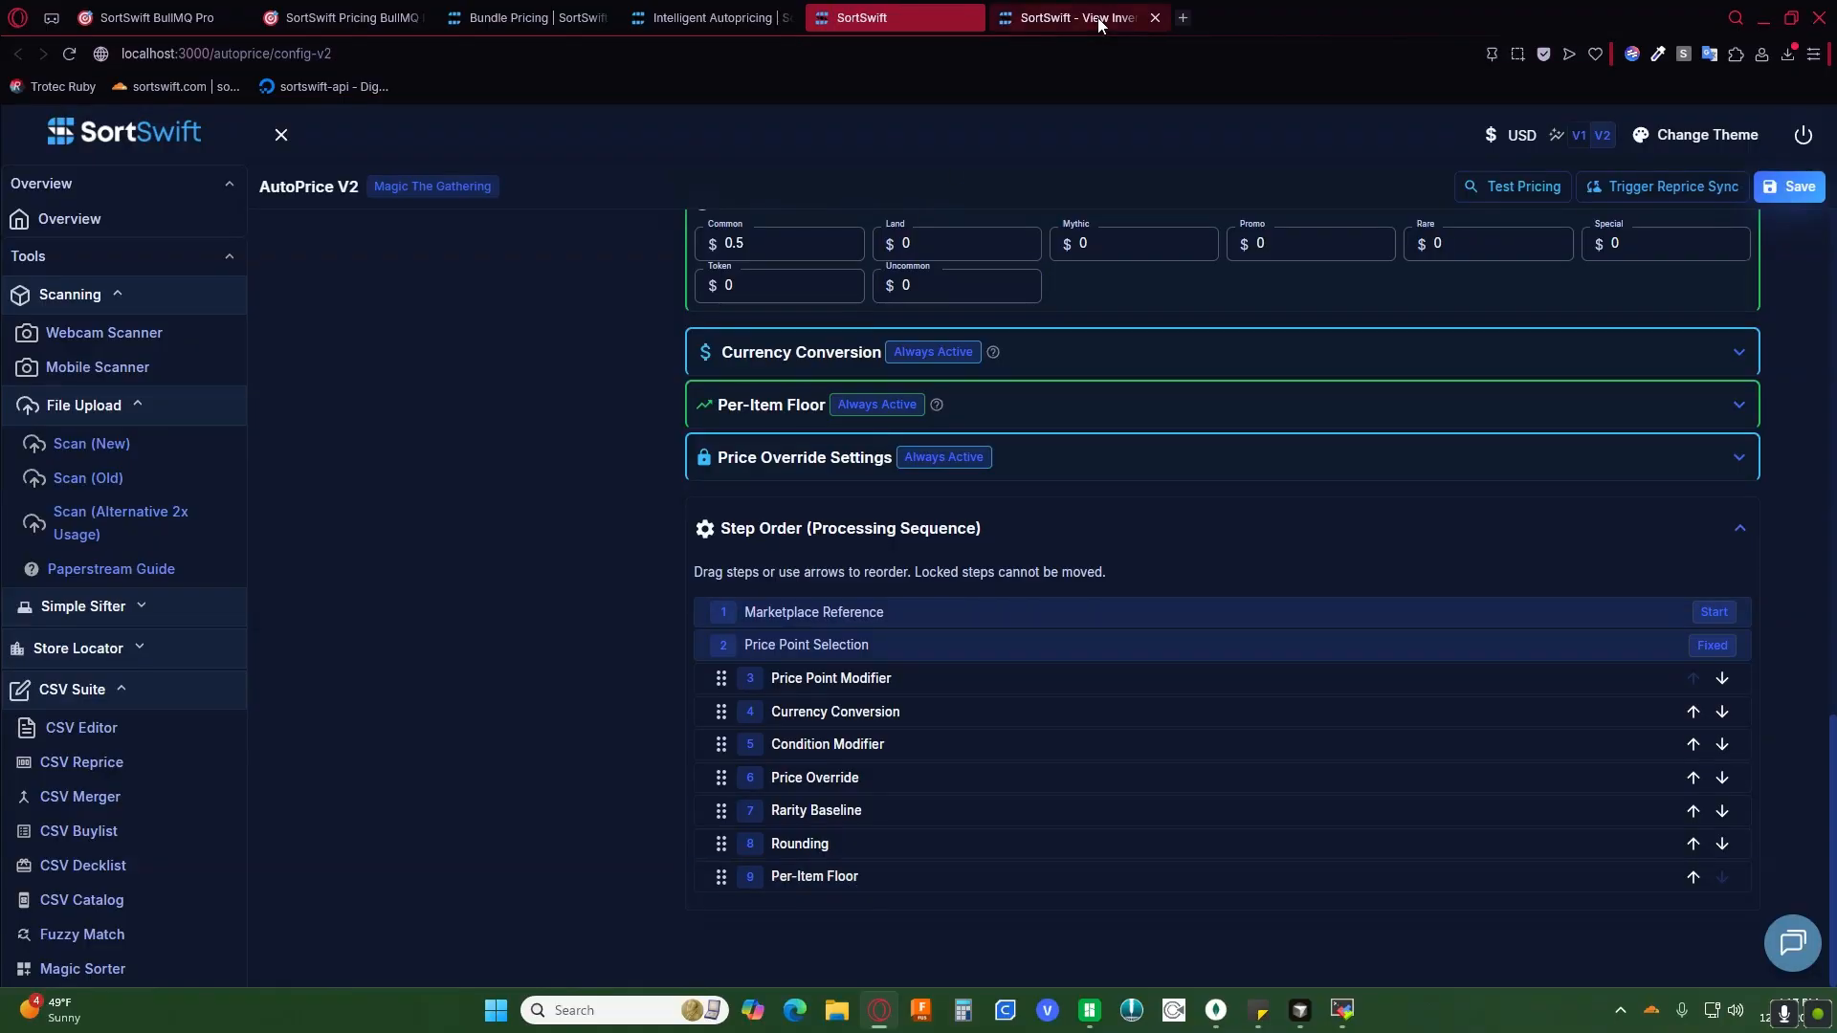
pyautogui.scroll(-3, 526, 639)
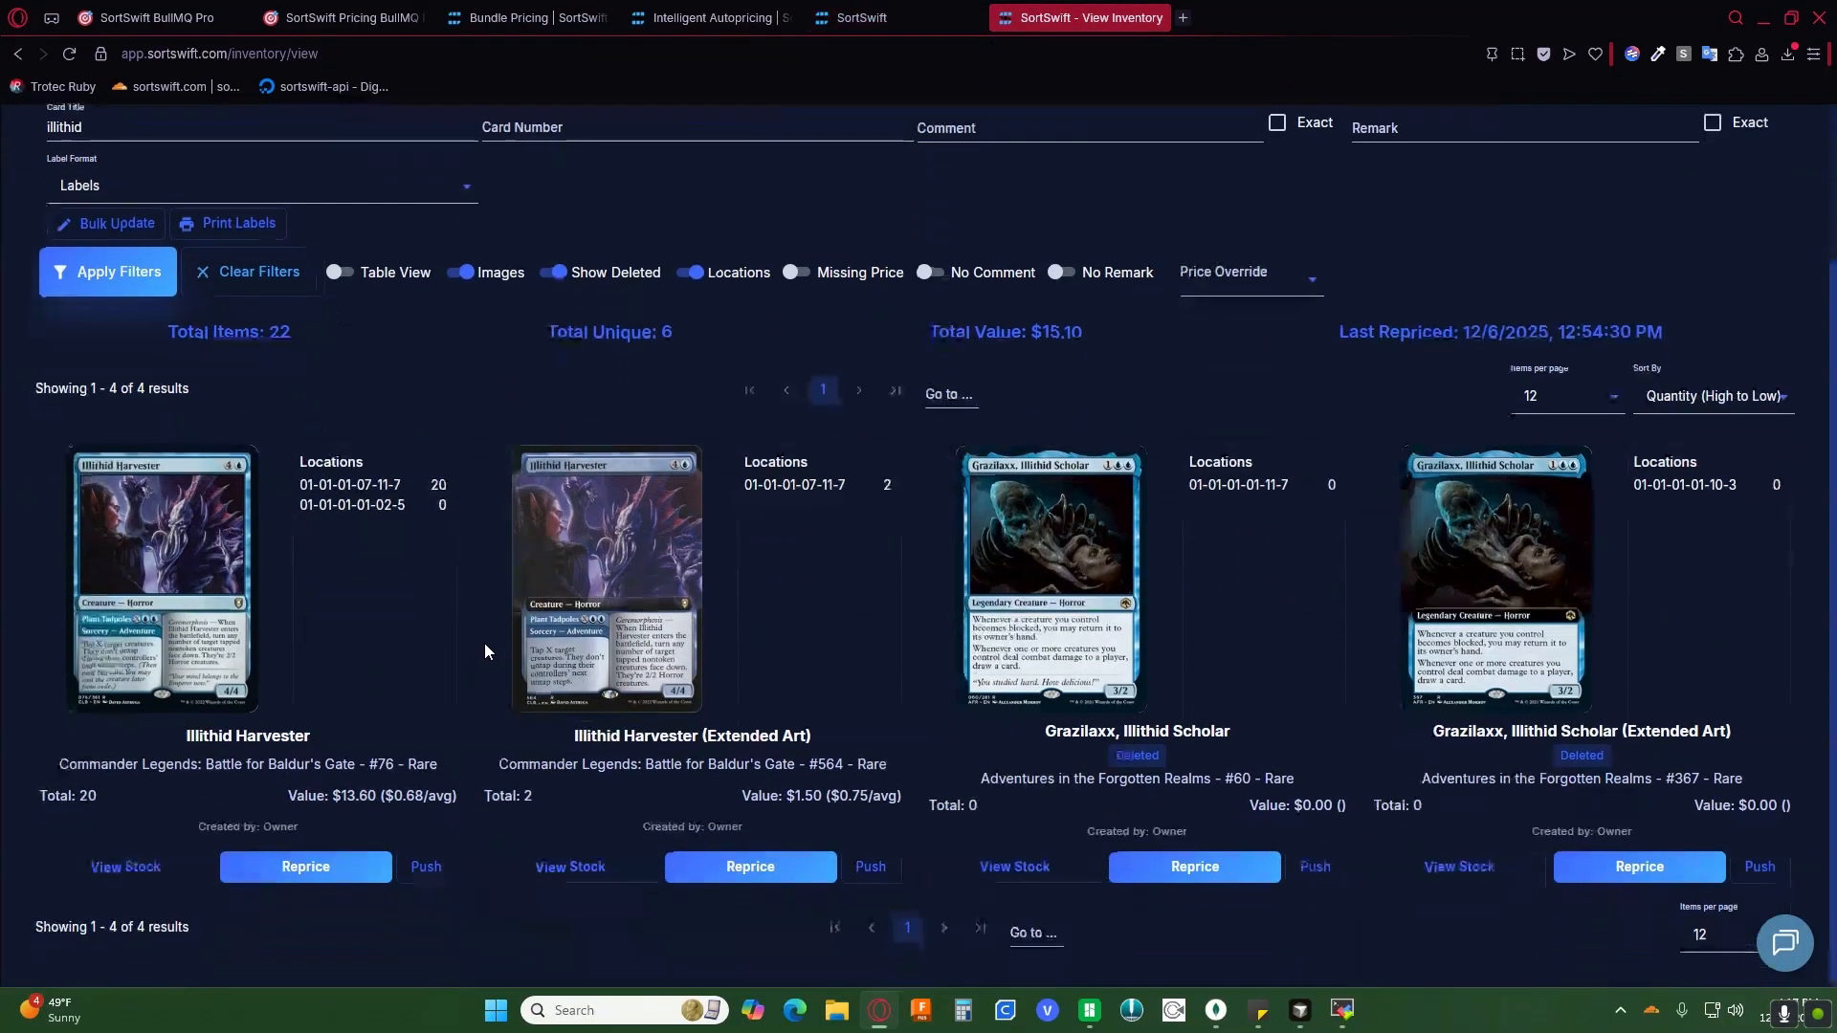
pyautogui.click(113, 866)
pyautogui.scroll(-1, 160, 849)
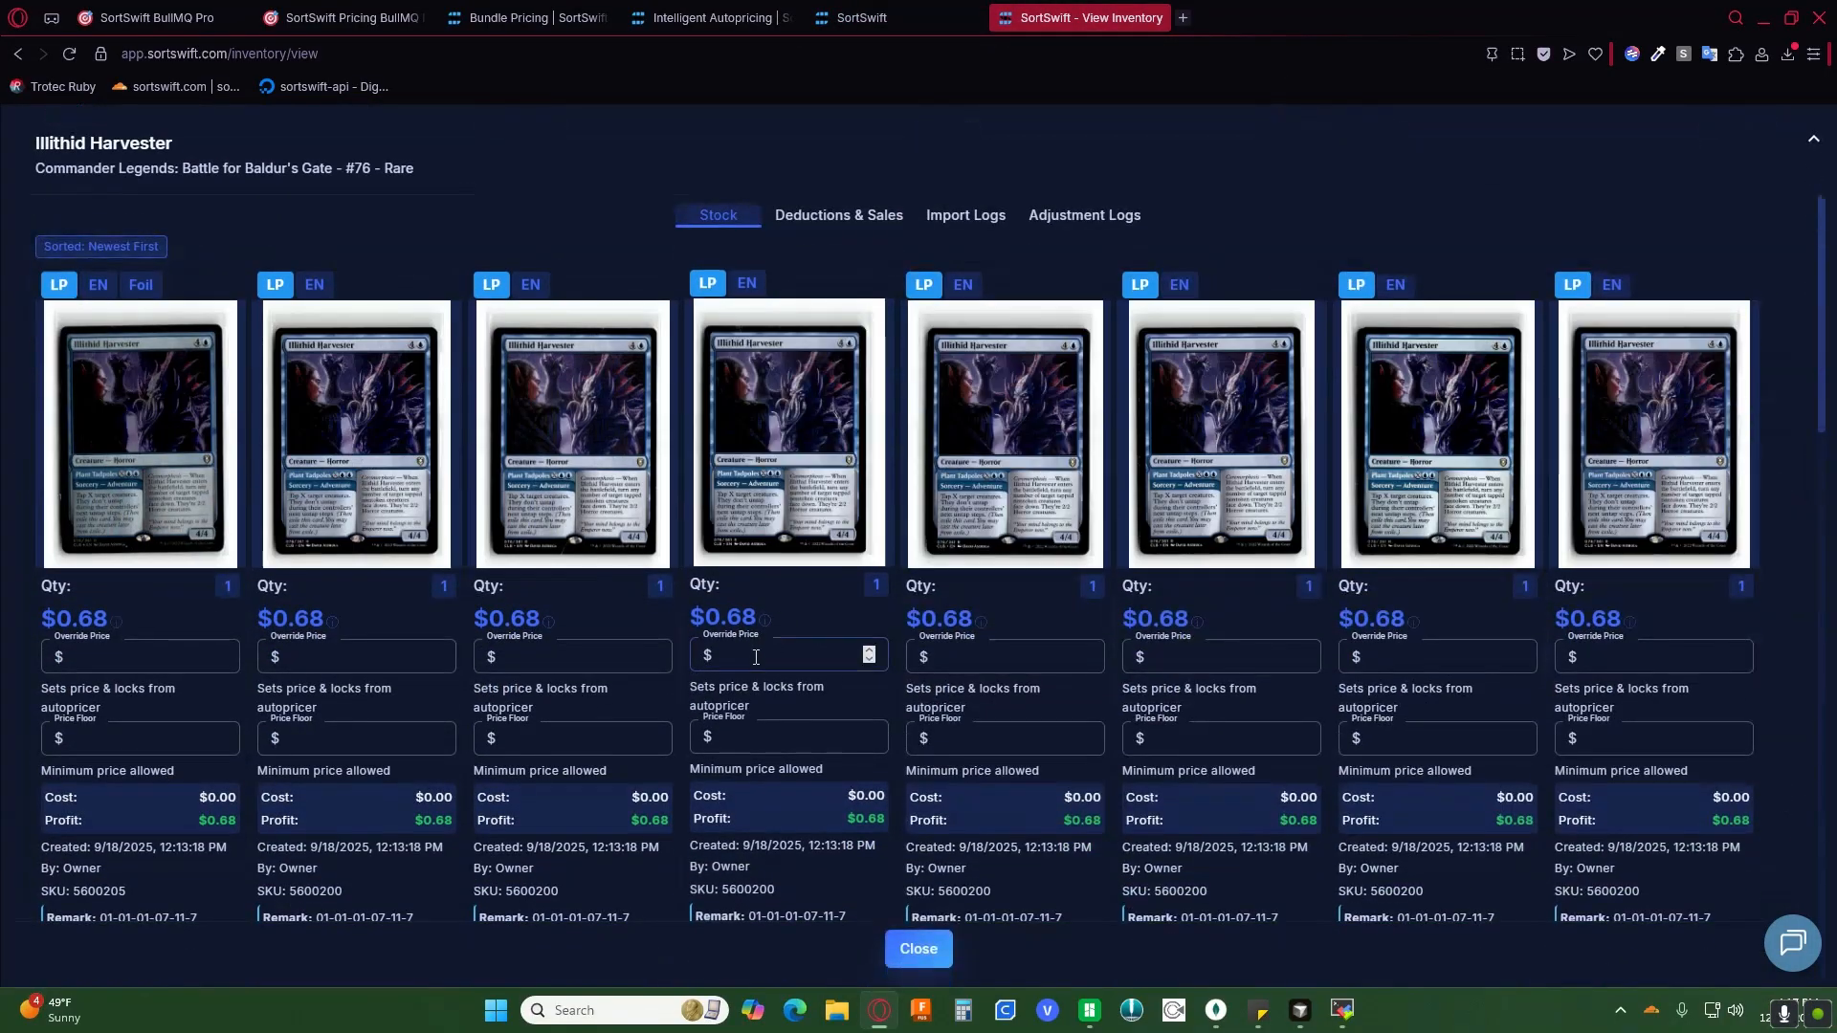
pyautogui.click(719, 736)
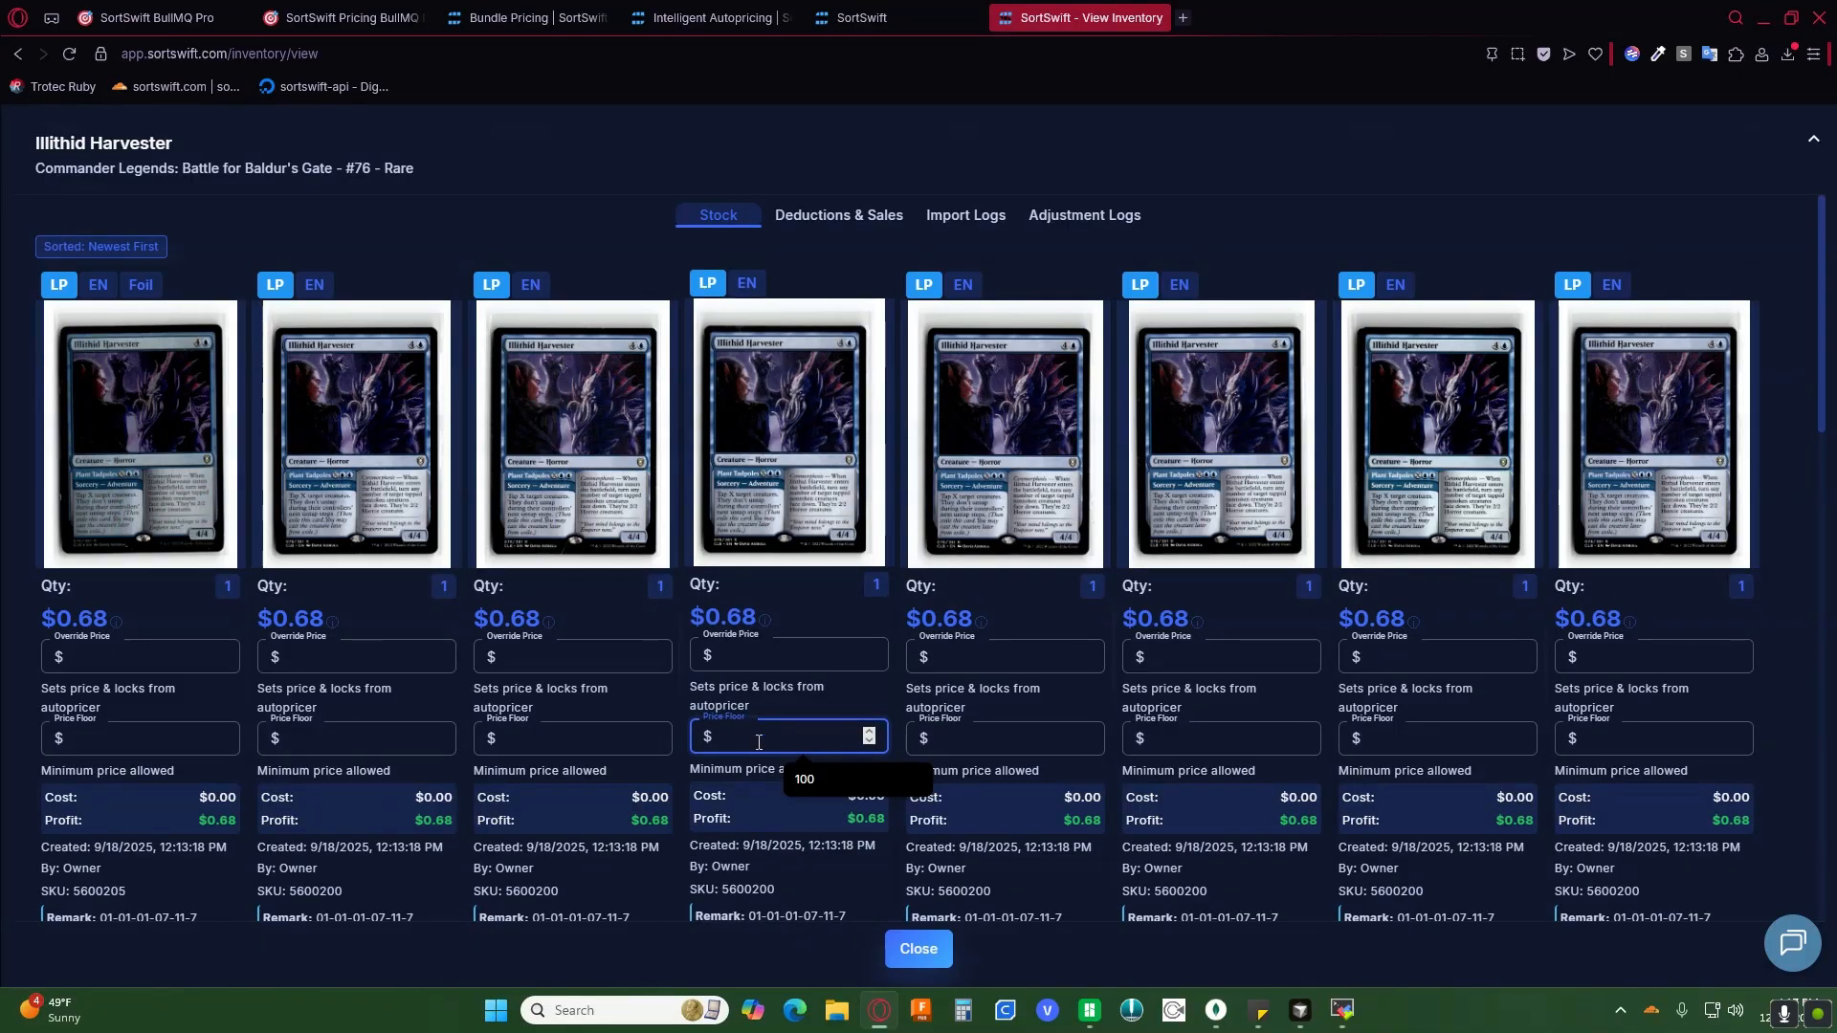
pyautogui.click(752, 656)
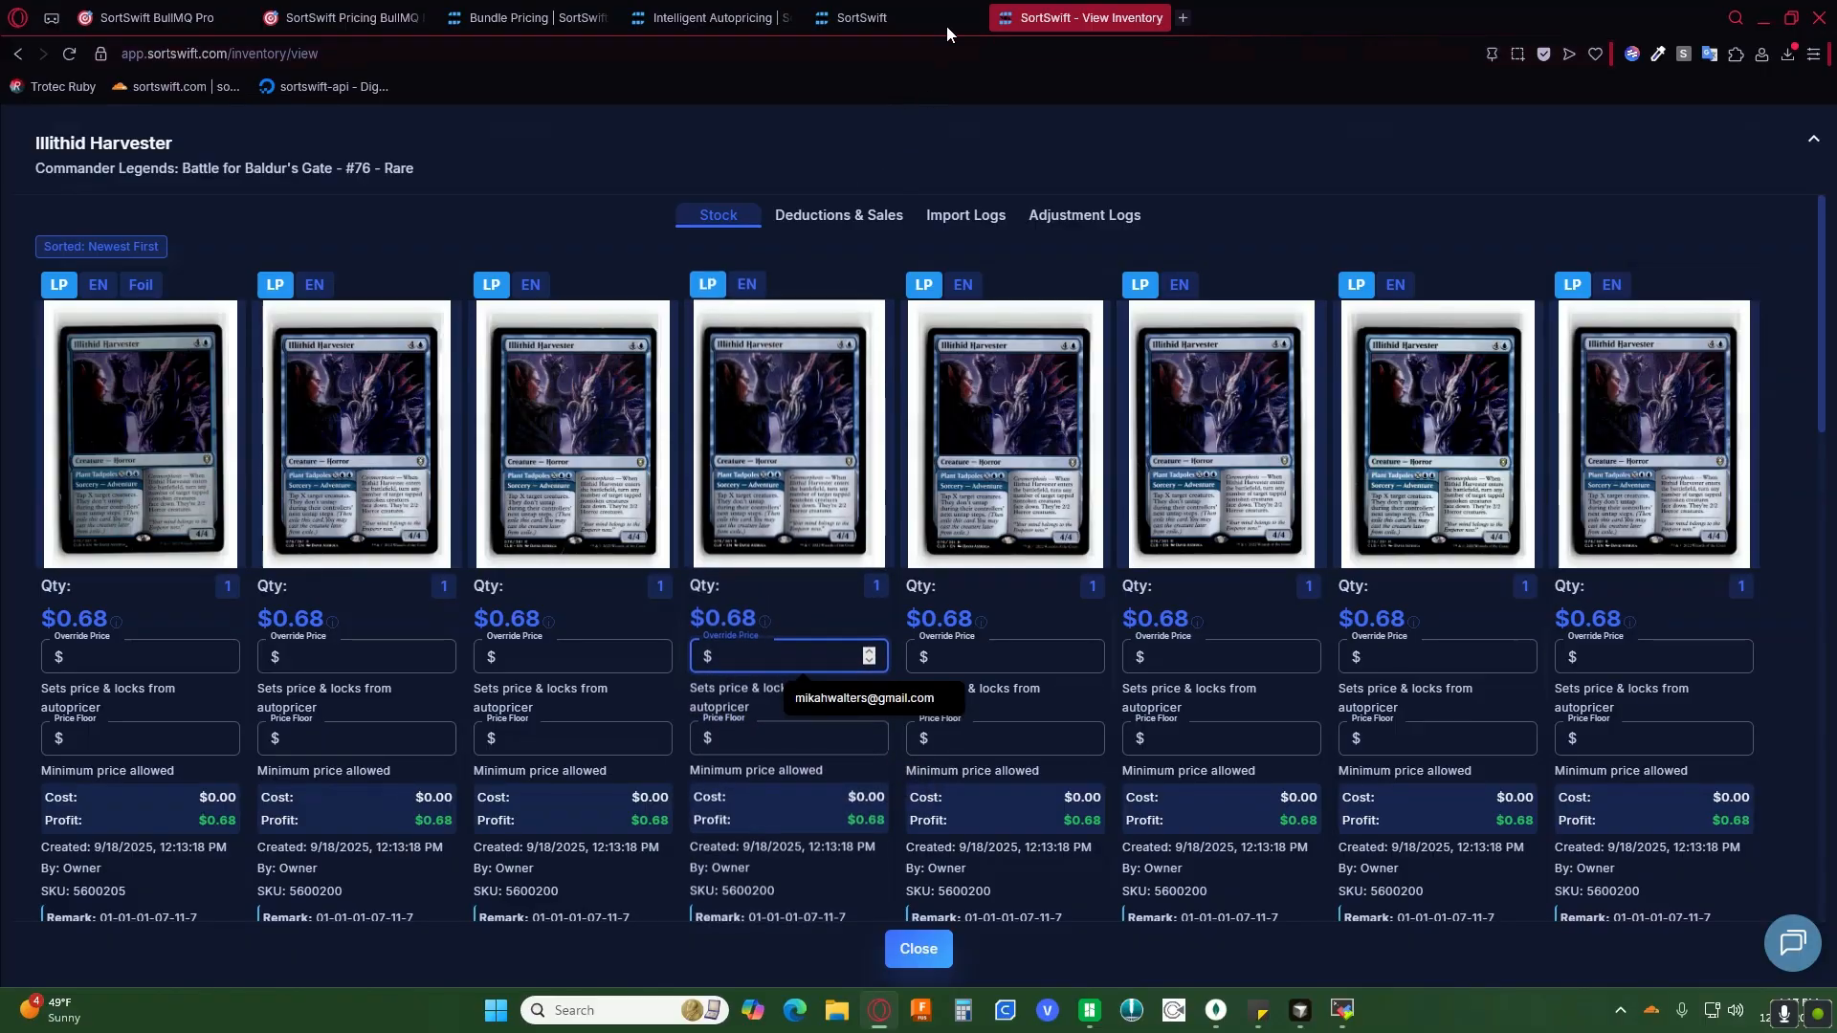
pyautogui.click(895, 19)
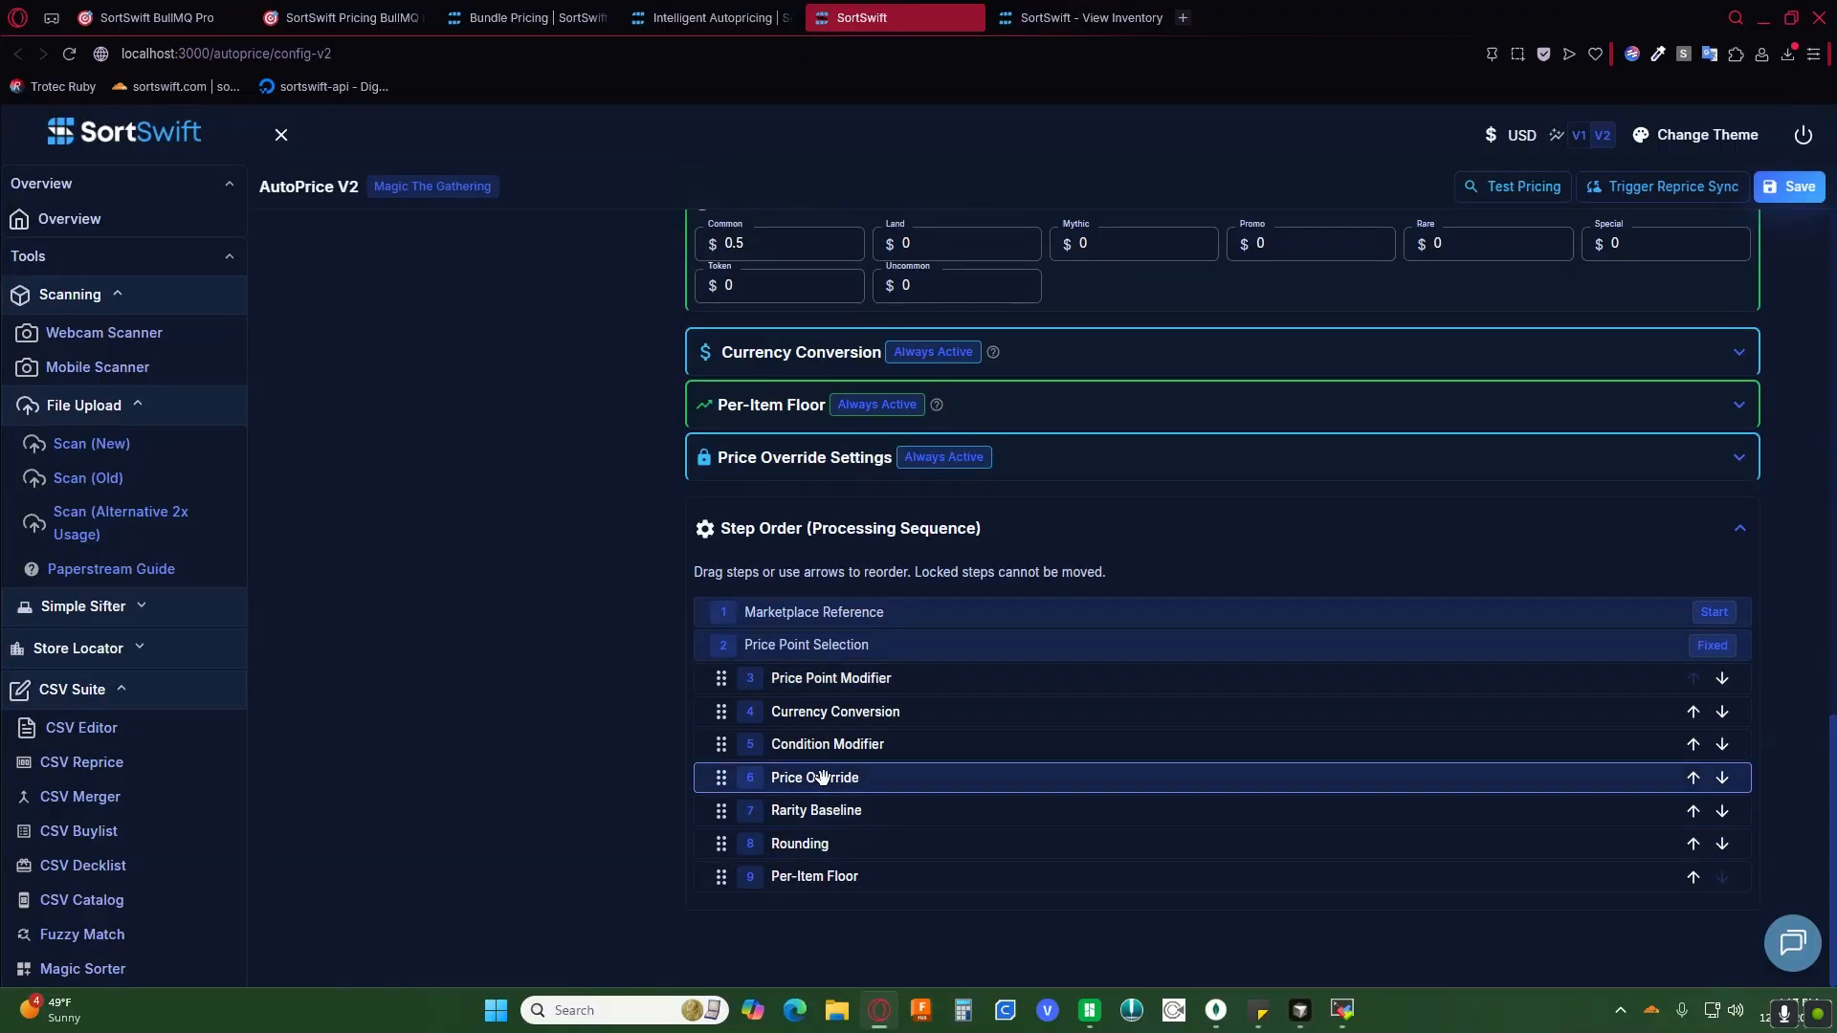
# Step: Try Price Override as the first movable processing step, and settle it directly before Per-Item Floor
pyautogui.moveTo(821, 777); pyautogui.dragTo(833, 677)
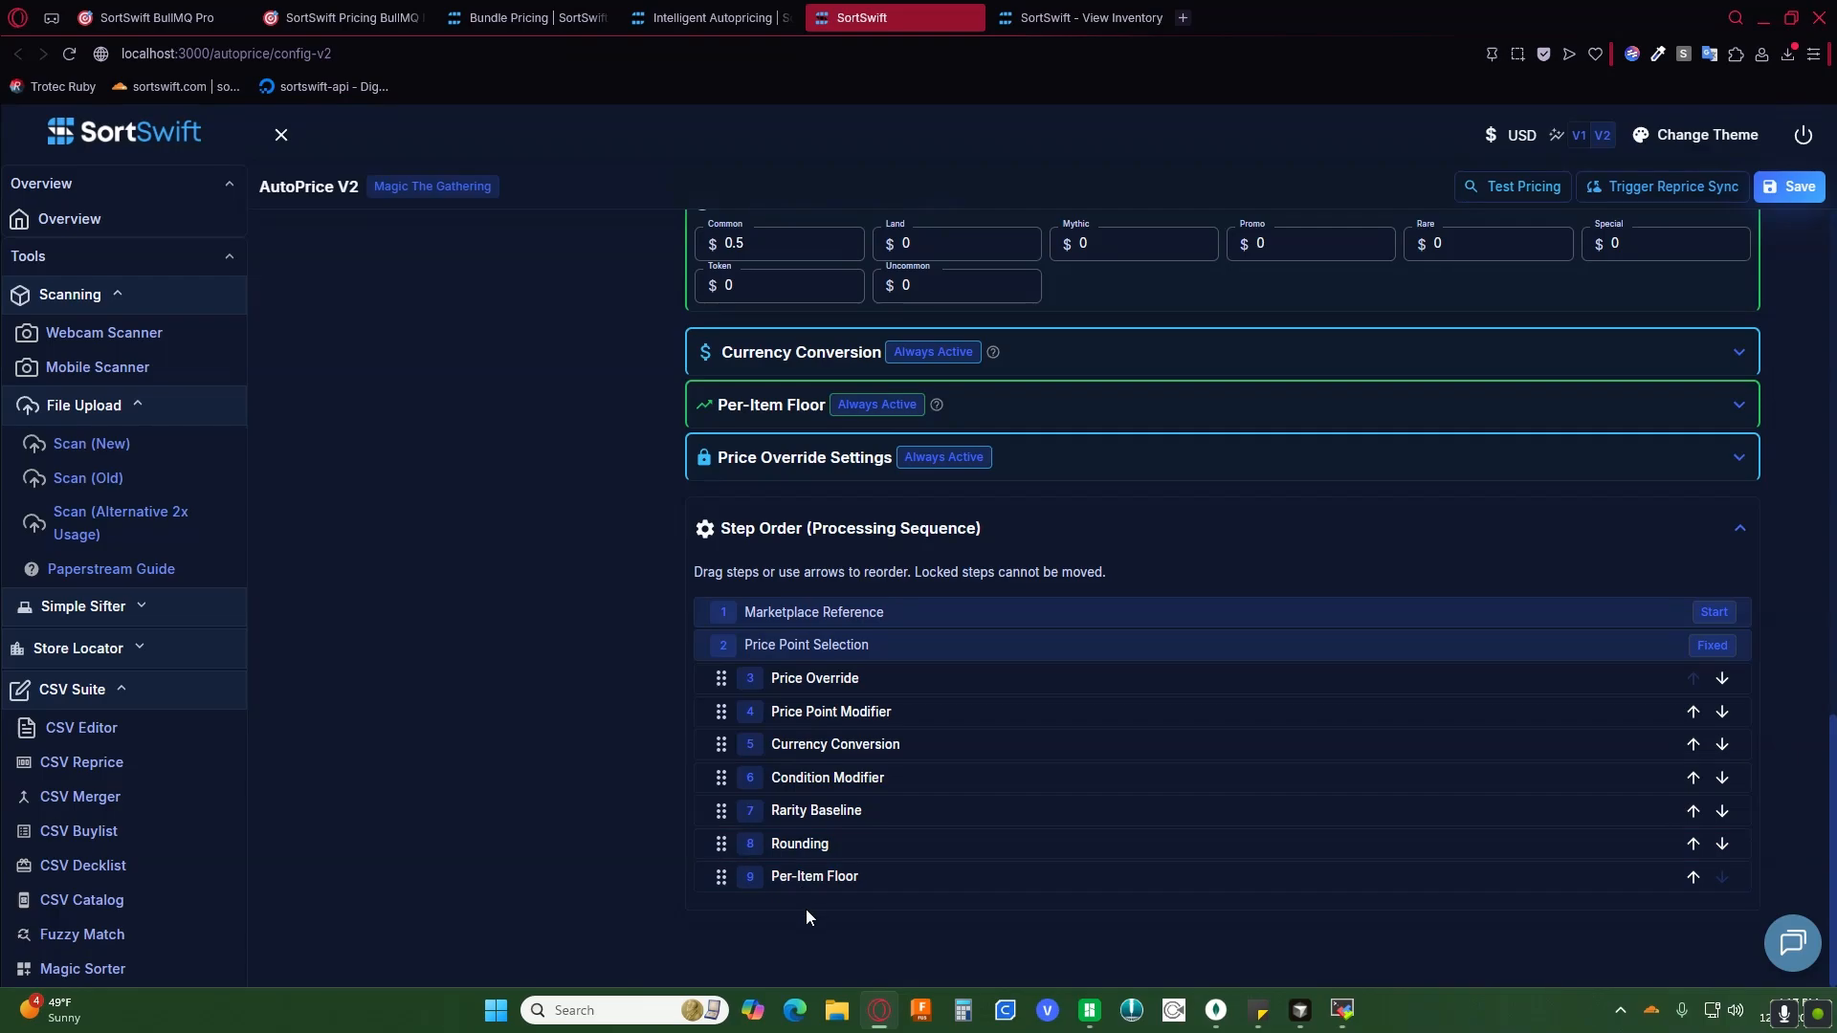
pyautogui.moveTo(811, 679); pyautogui.dragTo(825, 899)
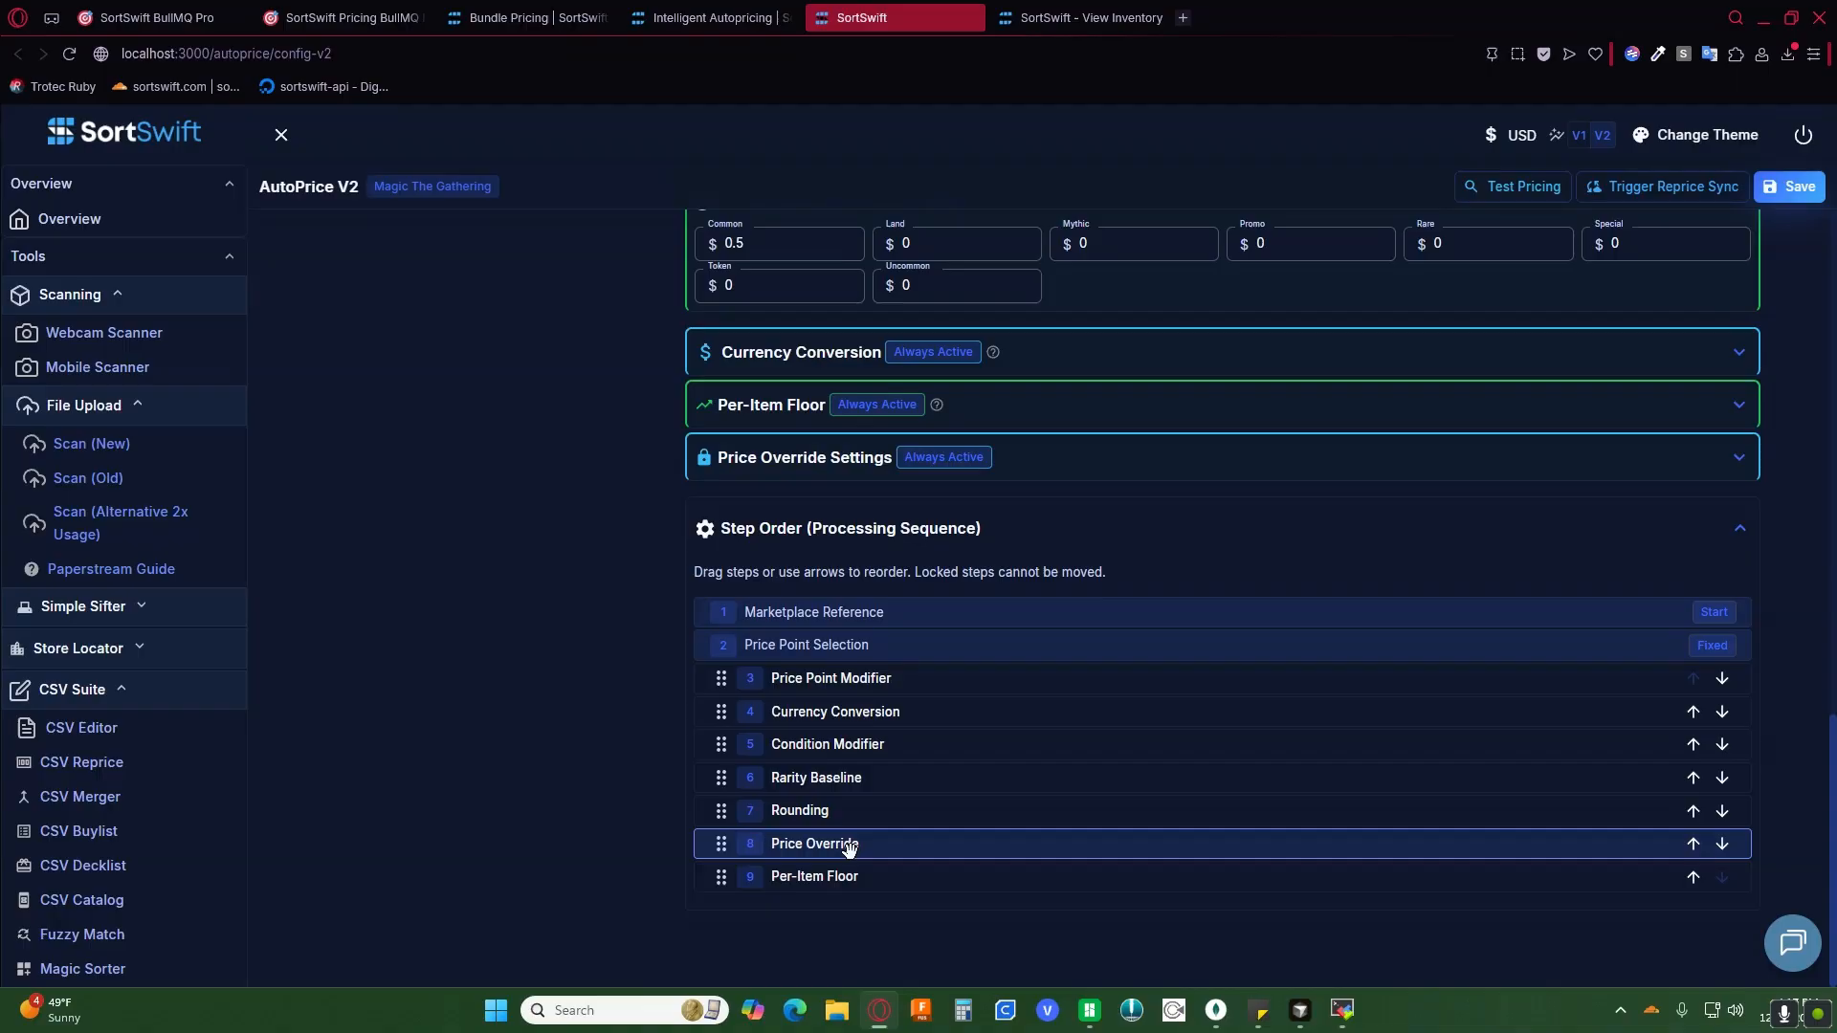
pyautogui.scroll(2, 835, 849)
pyautogui.scroll(-2, 835, 849)
# Step: Enable the Platform Modifier for the $0 - $4.99 range and move it to the end of the processing sequence
pyautogui.scroll(10, 566, 806)
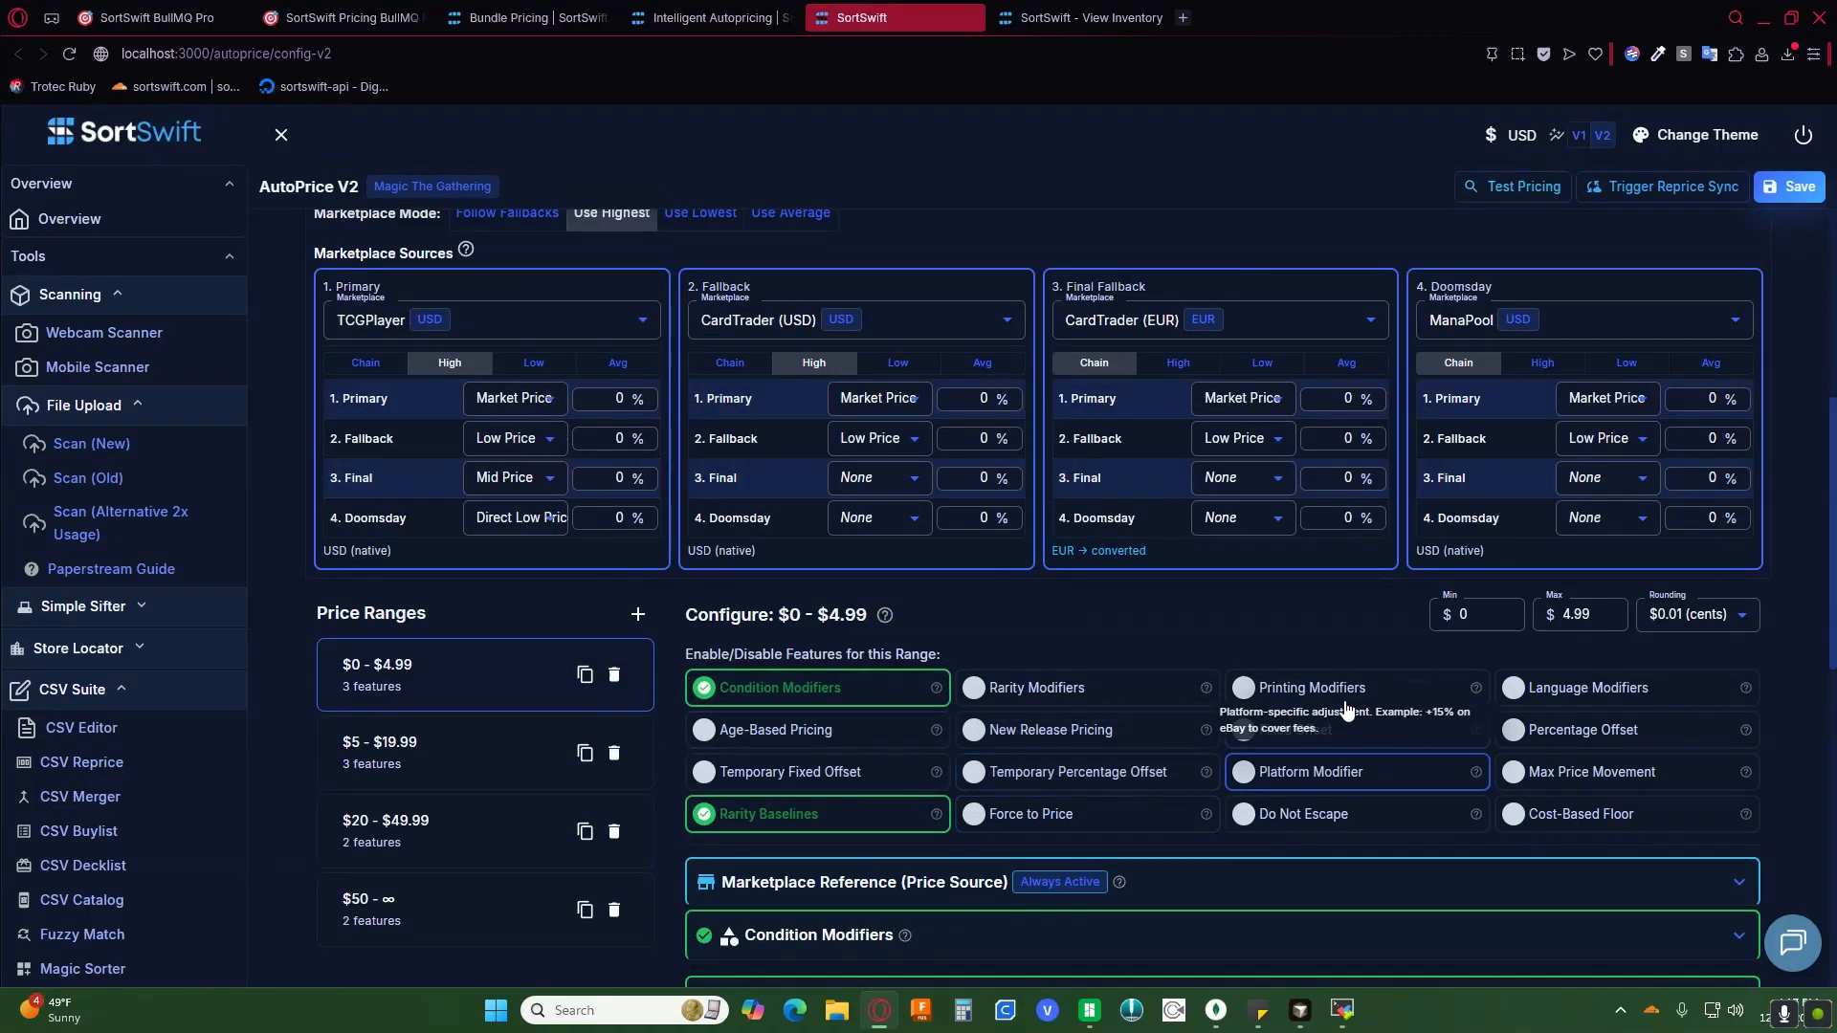
pyautogui.click(1270, 770)
pyautogui.scroll(-11, 983, 584)
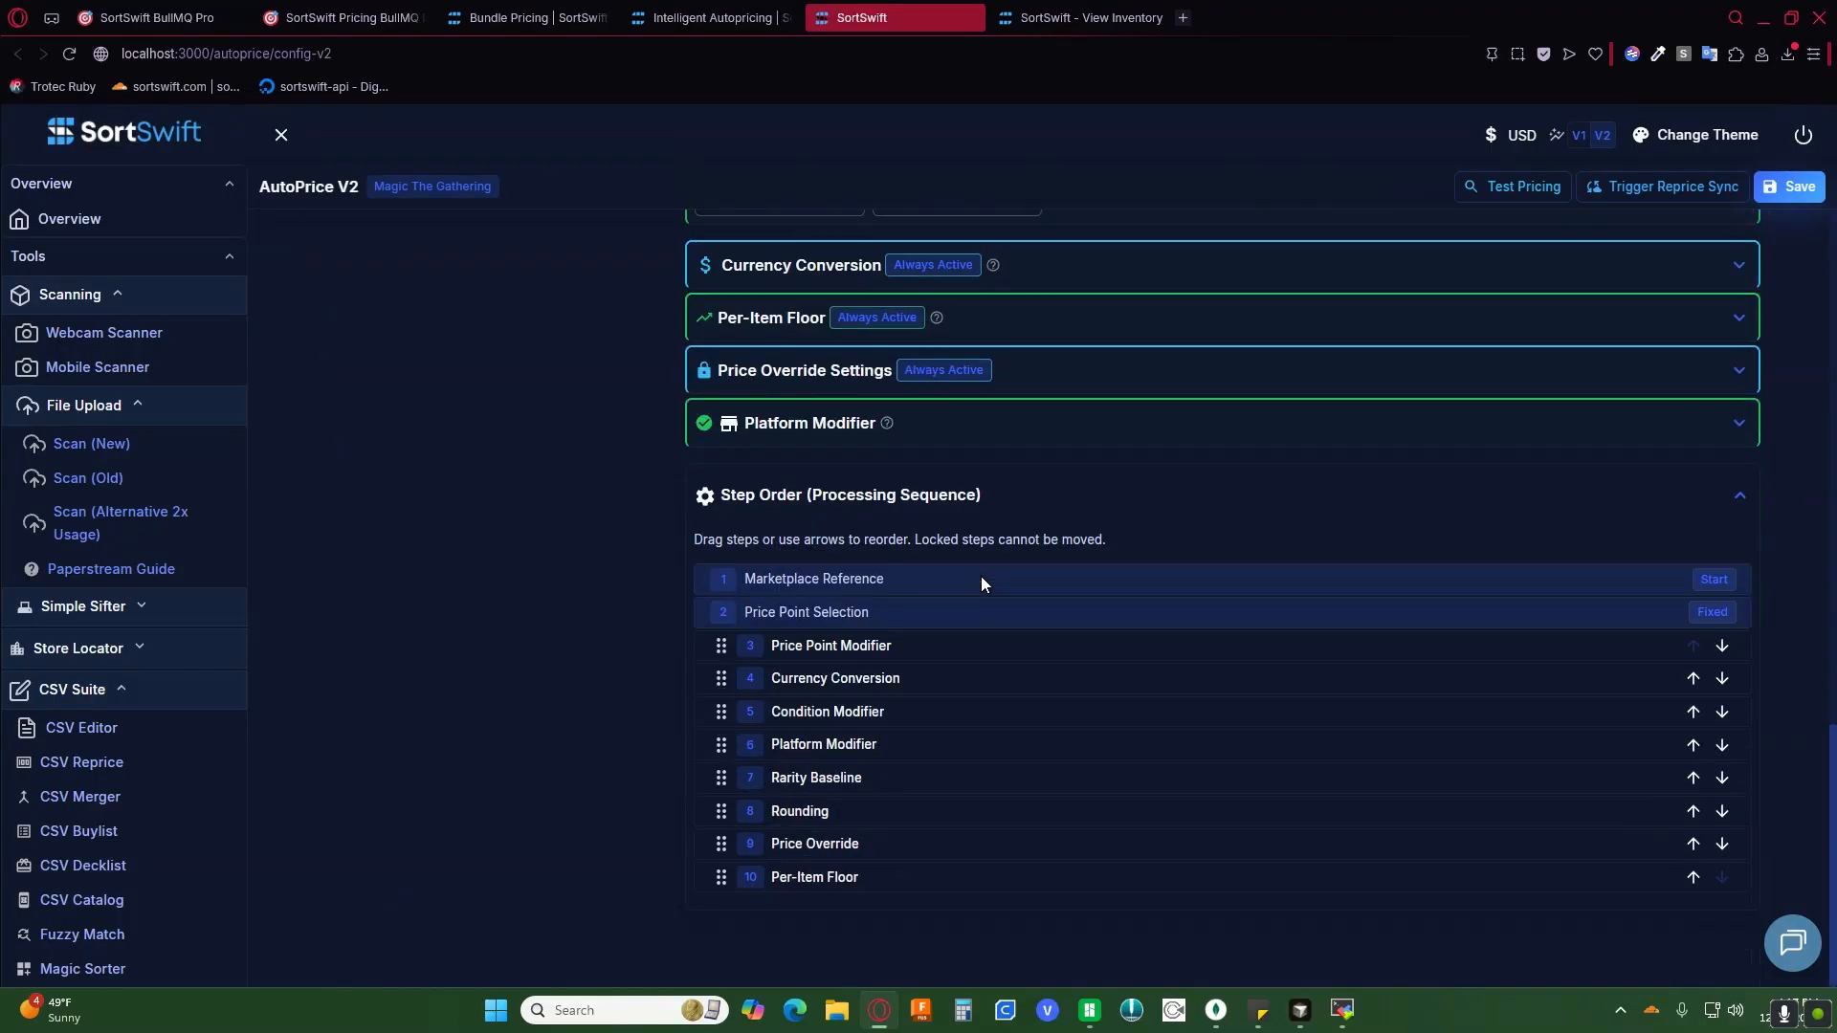
pyautogui.moveTo(823, 744); pyautogui.dragTo(823, 928)
# Step: Set the Platform Modifier of the $0 - $4.99 range to +15% and check its place in the processing sequence
pyautogui.scroll(4, 660, 784)
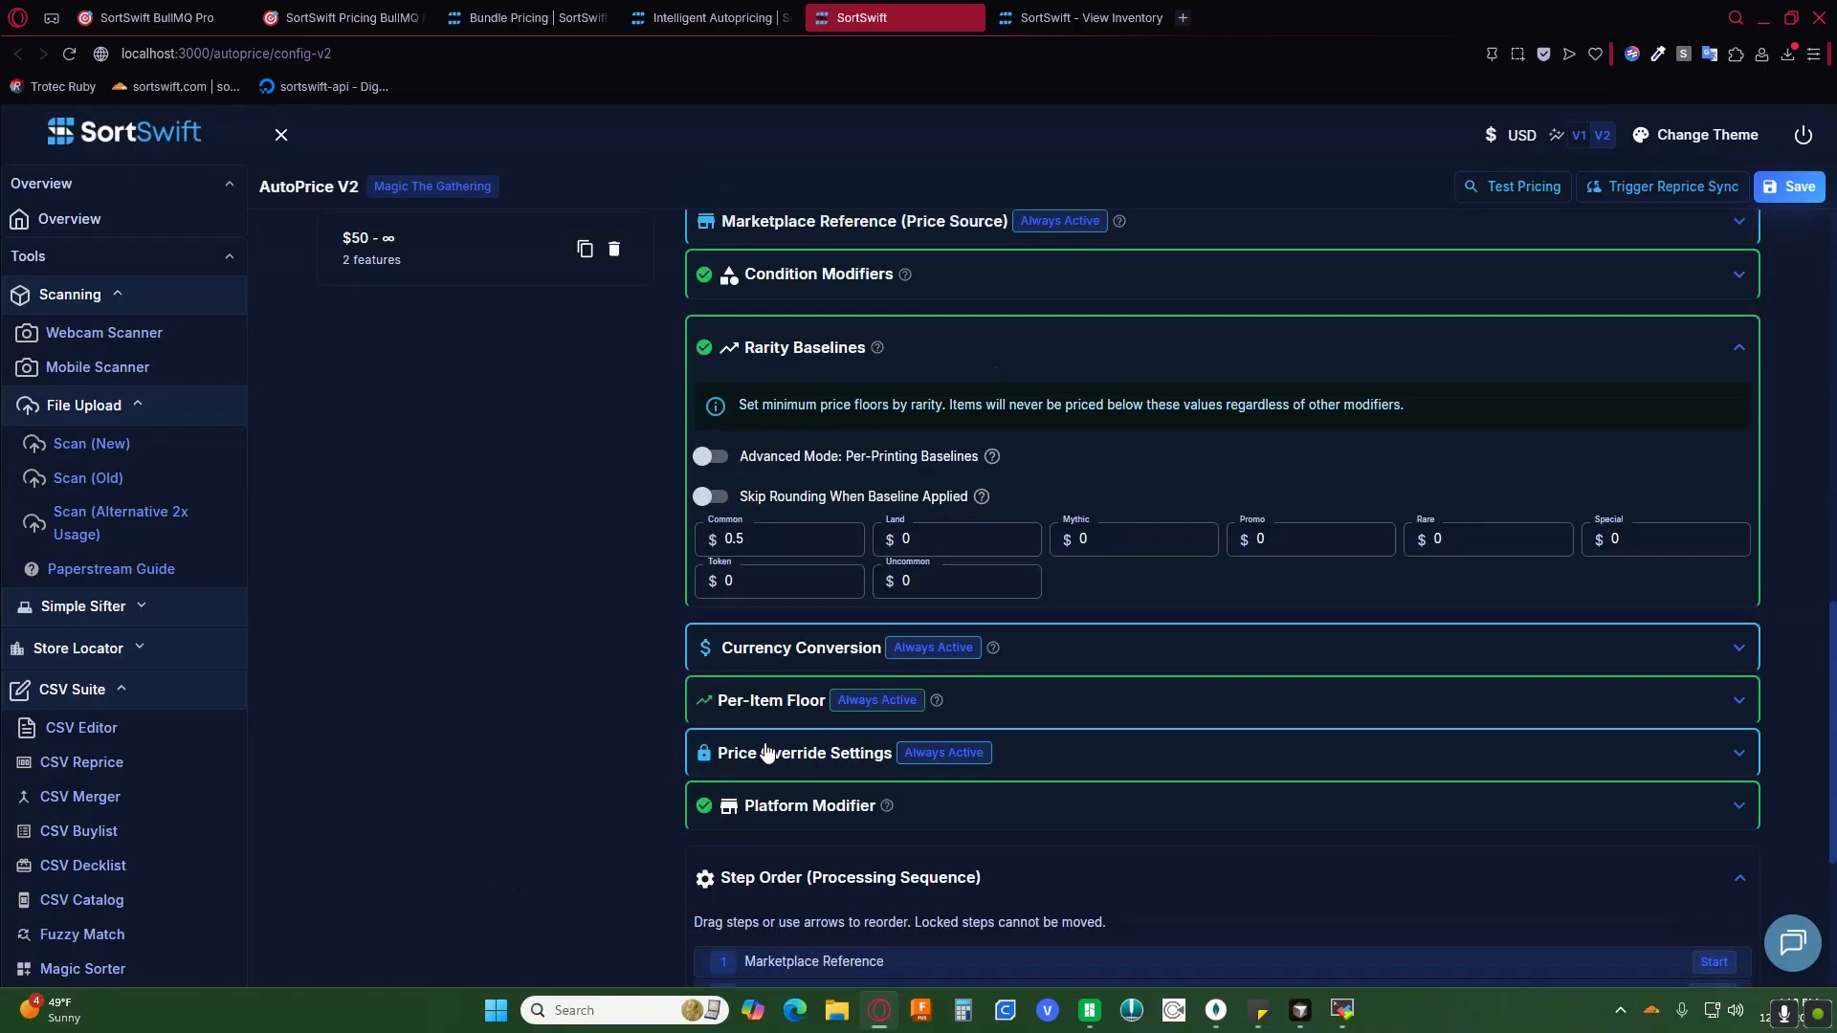
pyautogui.click(773, 808)
pyautogui.scroll(-4, 570, 700)
pyautogui.click(813, 564)
pyautogui.press('BackSpace')
pyautogui.write('15')
pyautogui.click(468, 543)
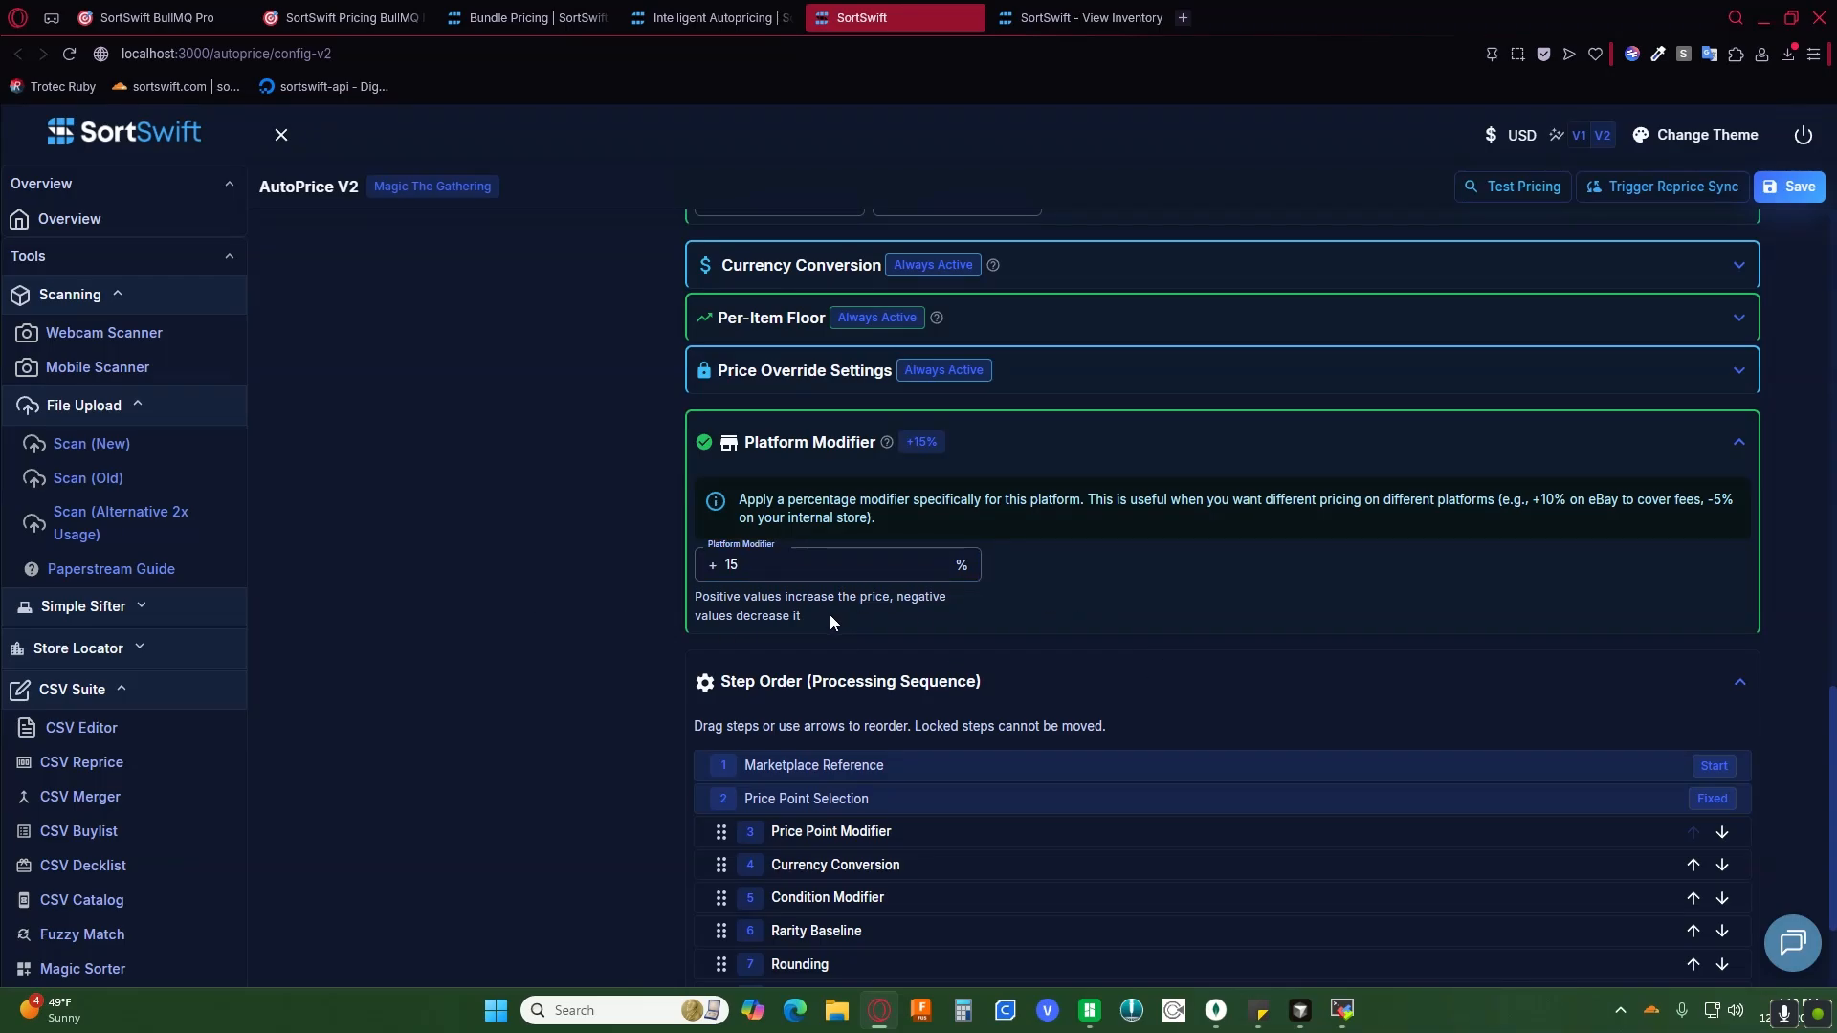
pyautogui.scroll(-2, 543, 708)
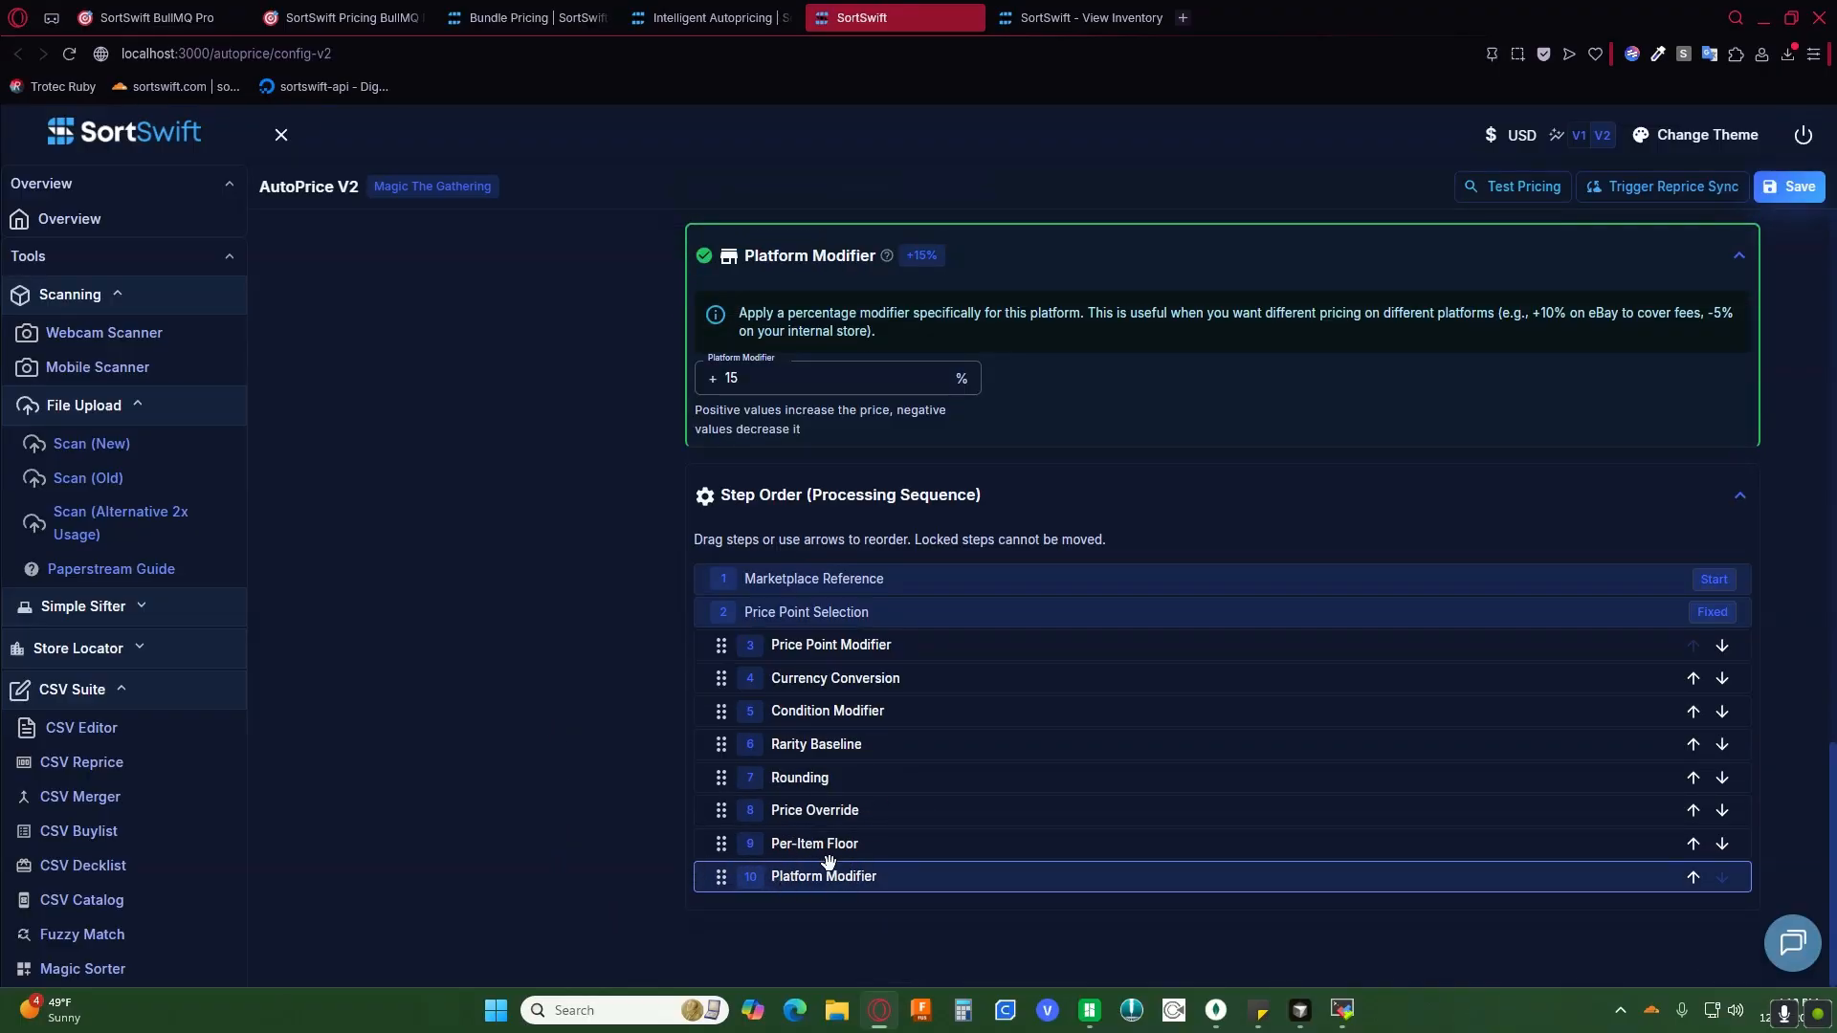
# Step: Enable Age-Based Pricing for the $0 - $4.99 range and collapse the Platform Modifier settings
pyautogui.scroll(2, 519, 762)
pyautogui.scroll(10, 524, 758)
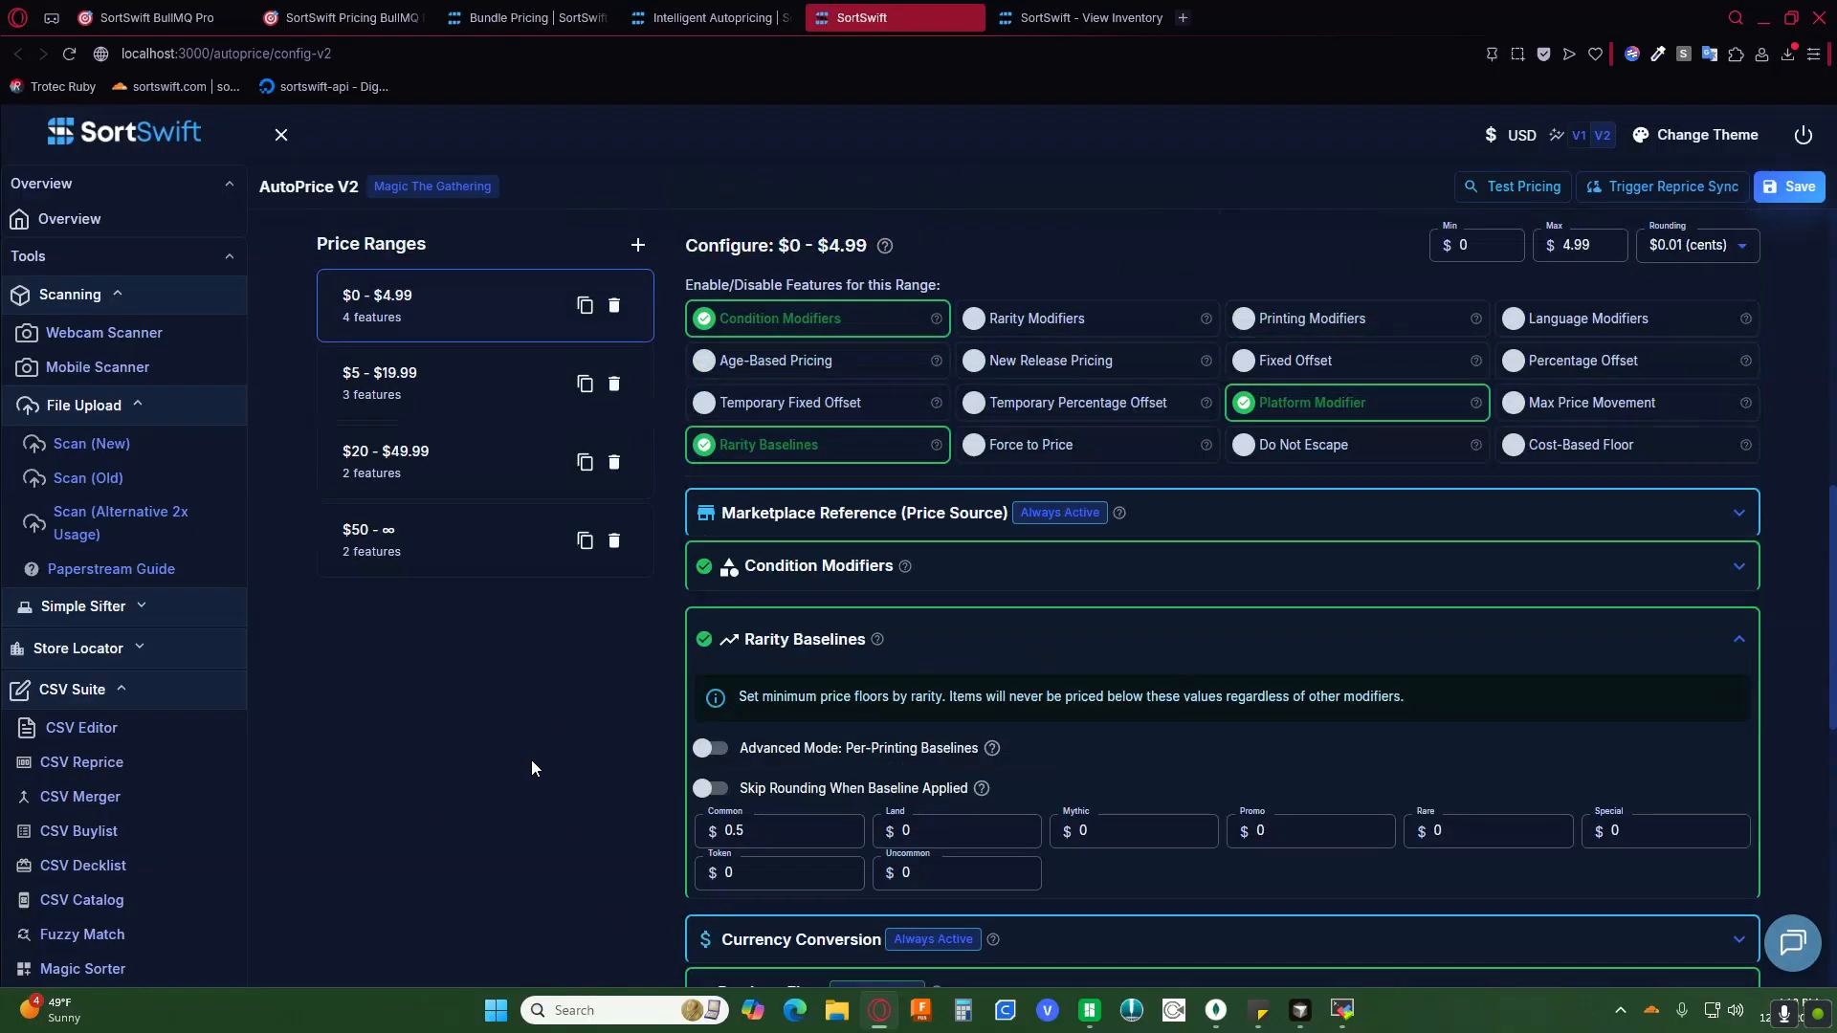
pyautogui.scroll(-7, 840, 559)
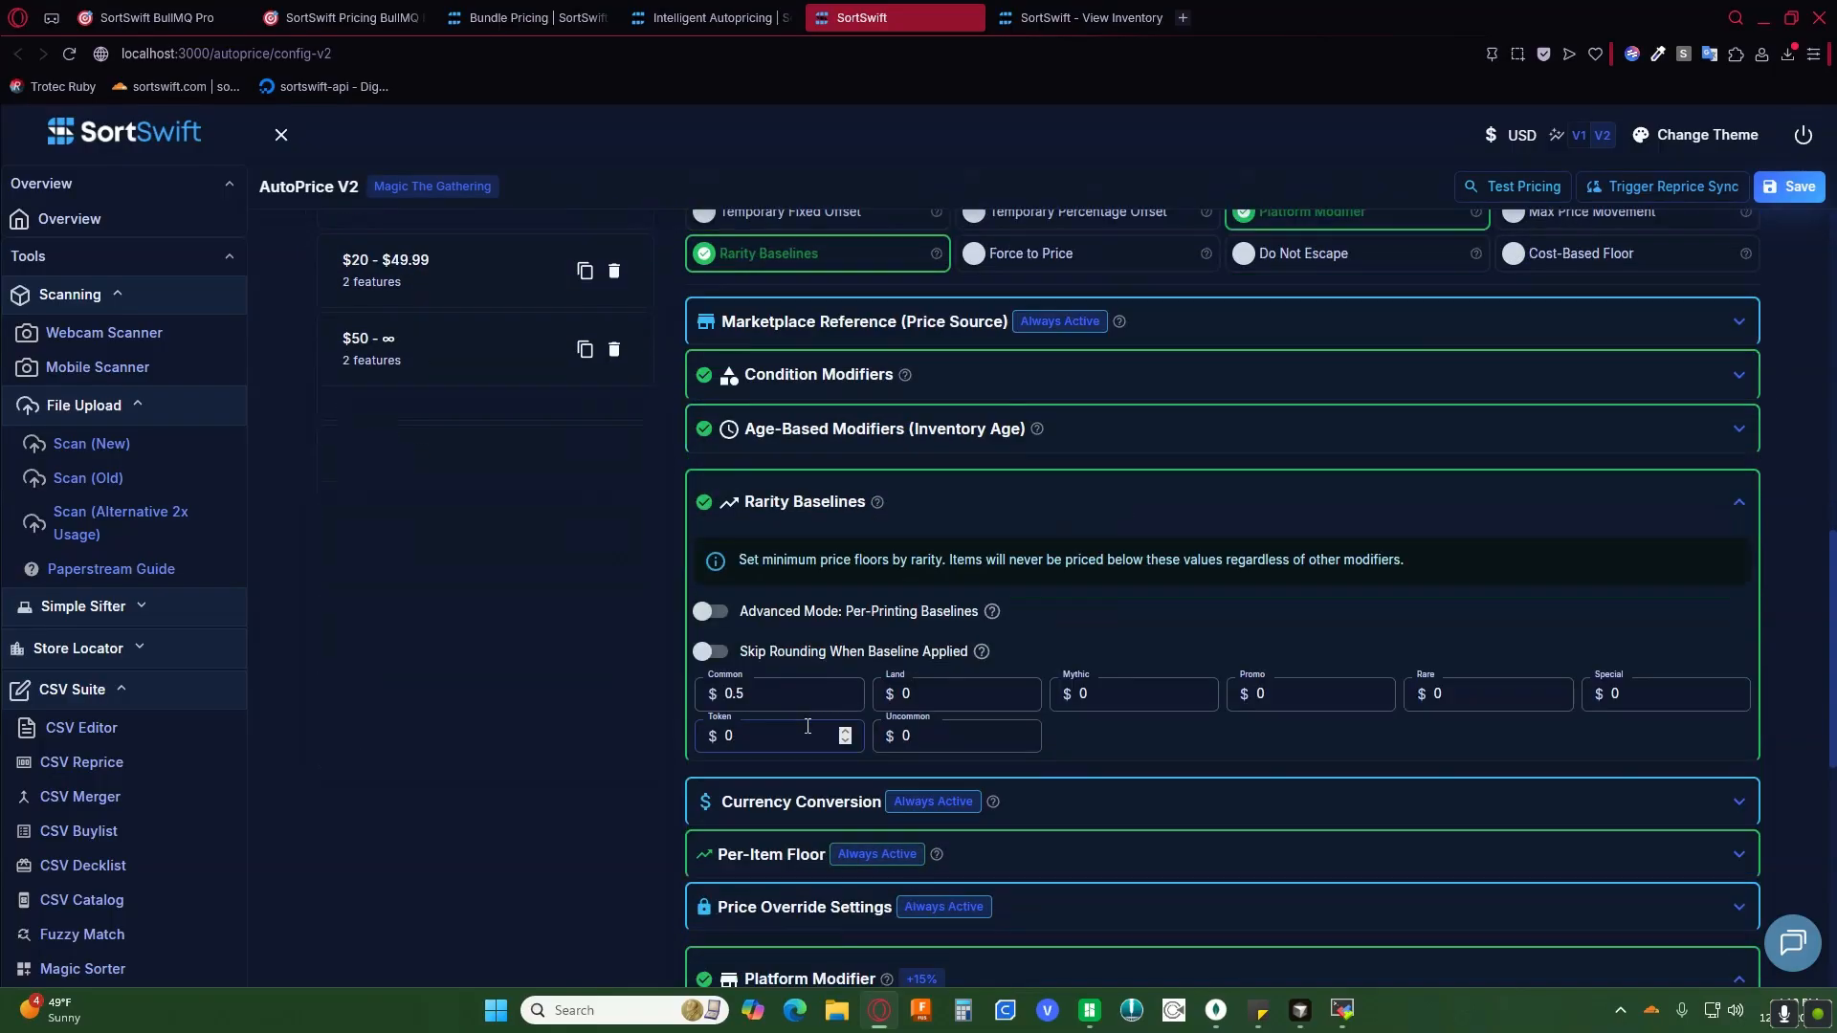
pyautogui.click(765, 601)
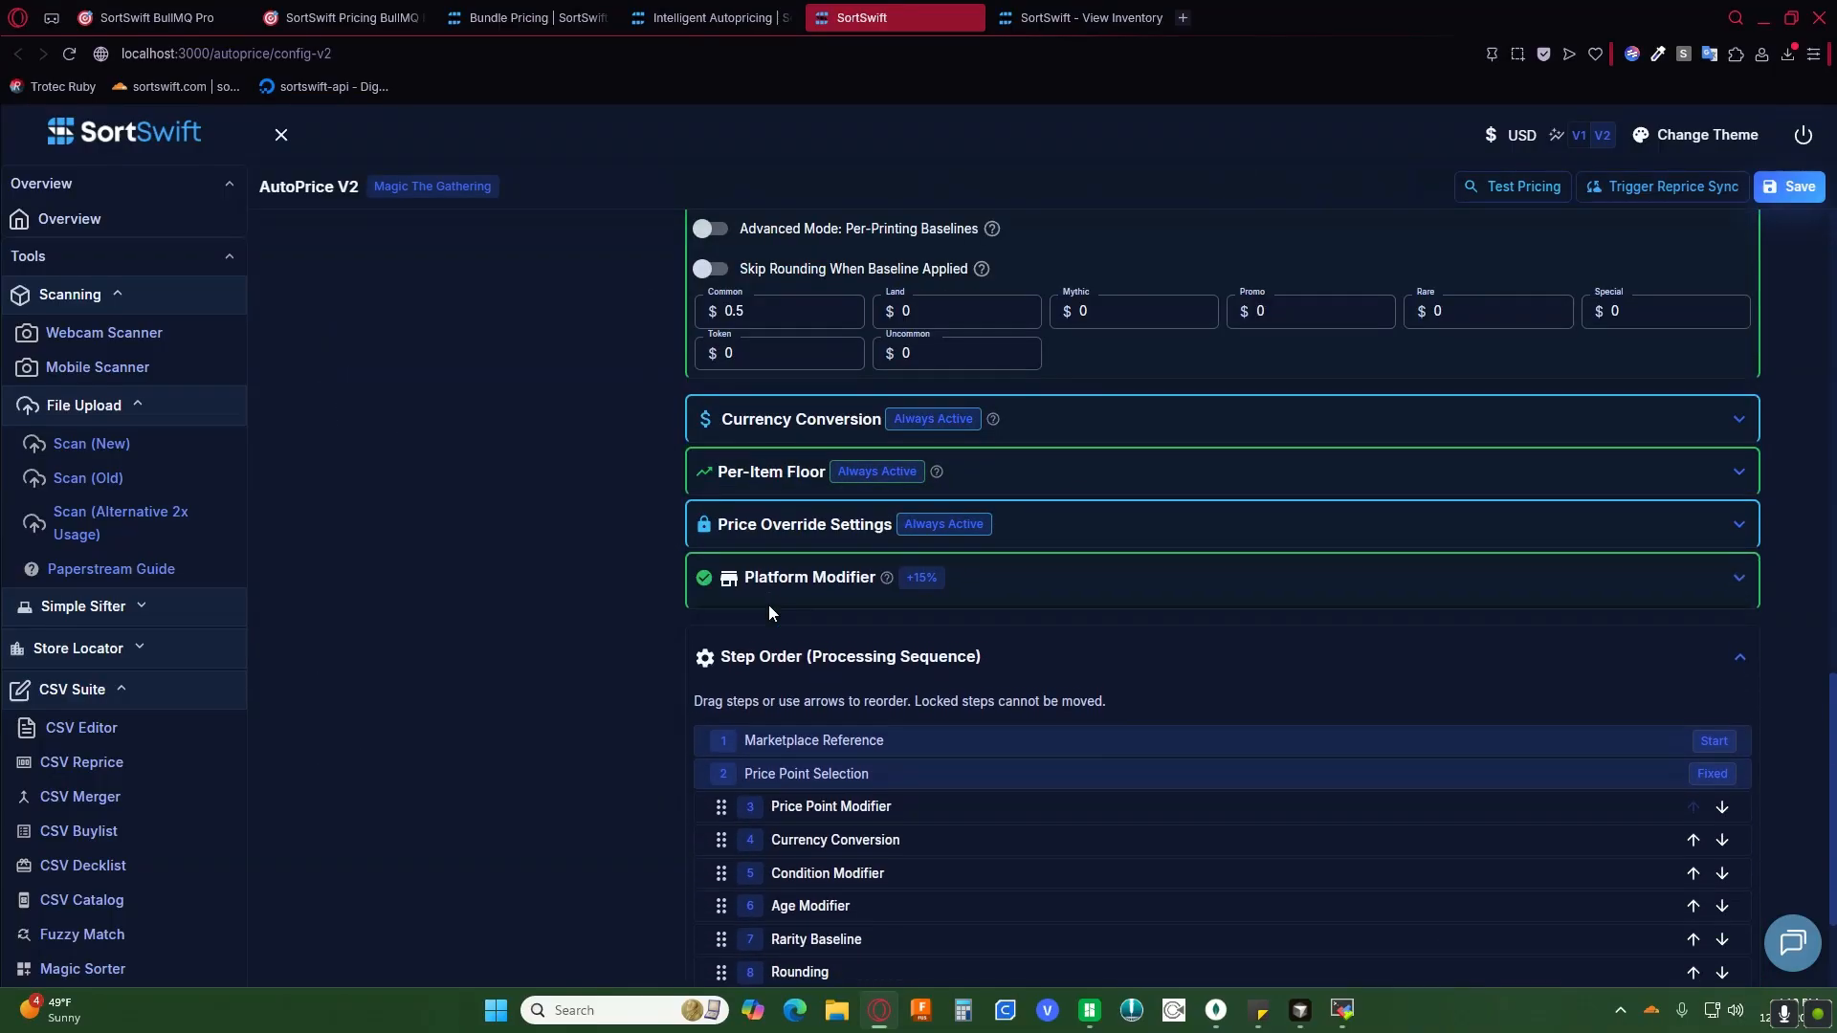
# Step: Examine the created dates of the Illithid Harvester stock entries in the inventory, from the newest to the deleted one
pyautogui.click(1070, 21)
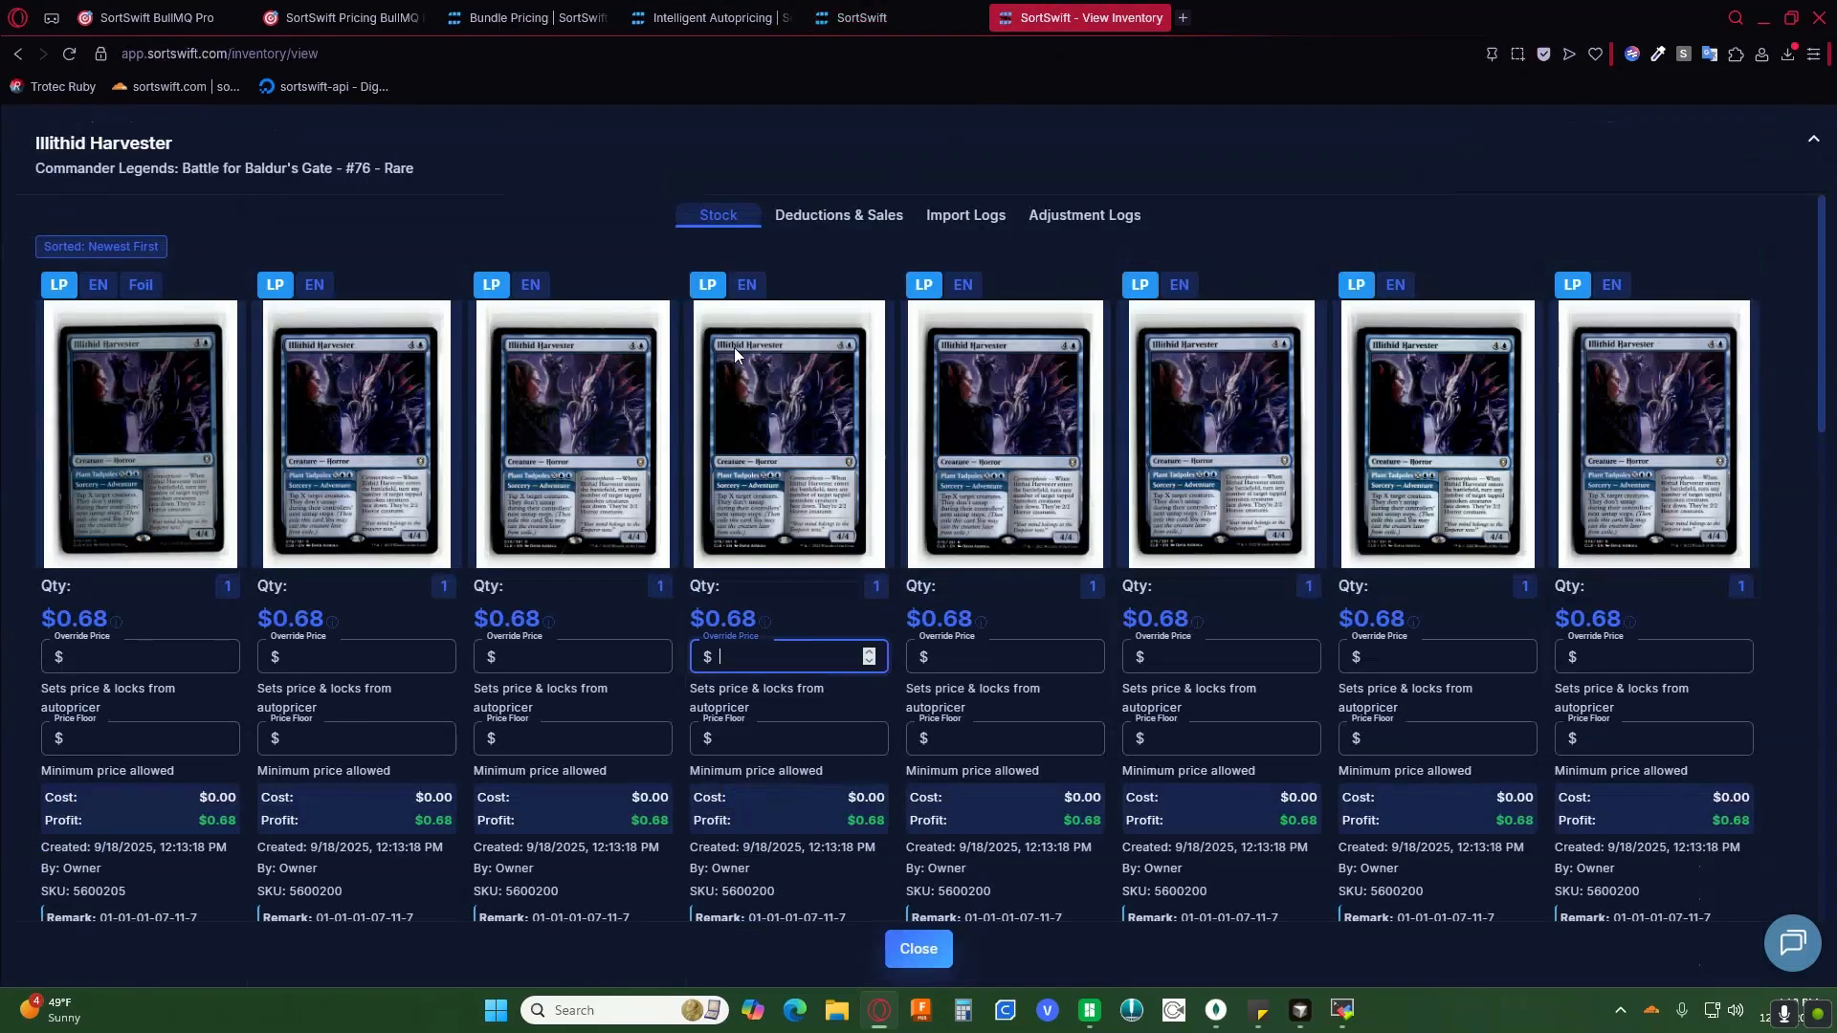
pyautogui.scroll(-1, 560, 673)
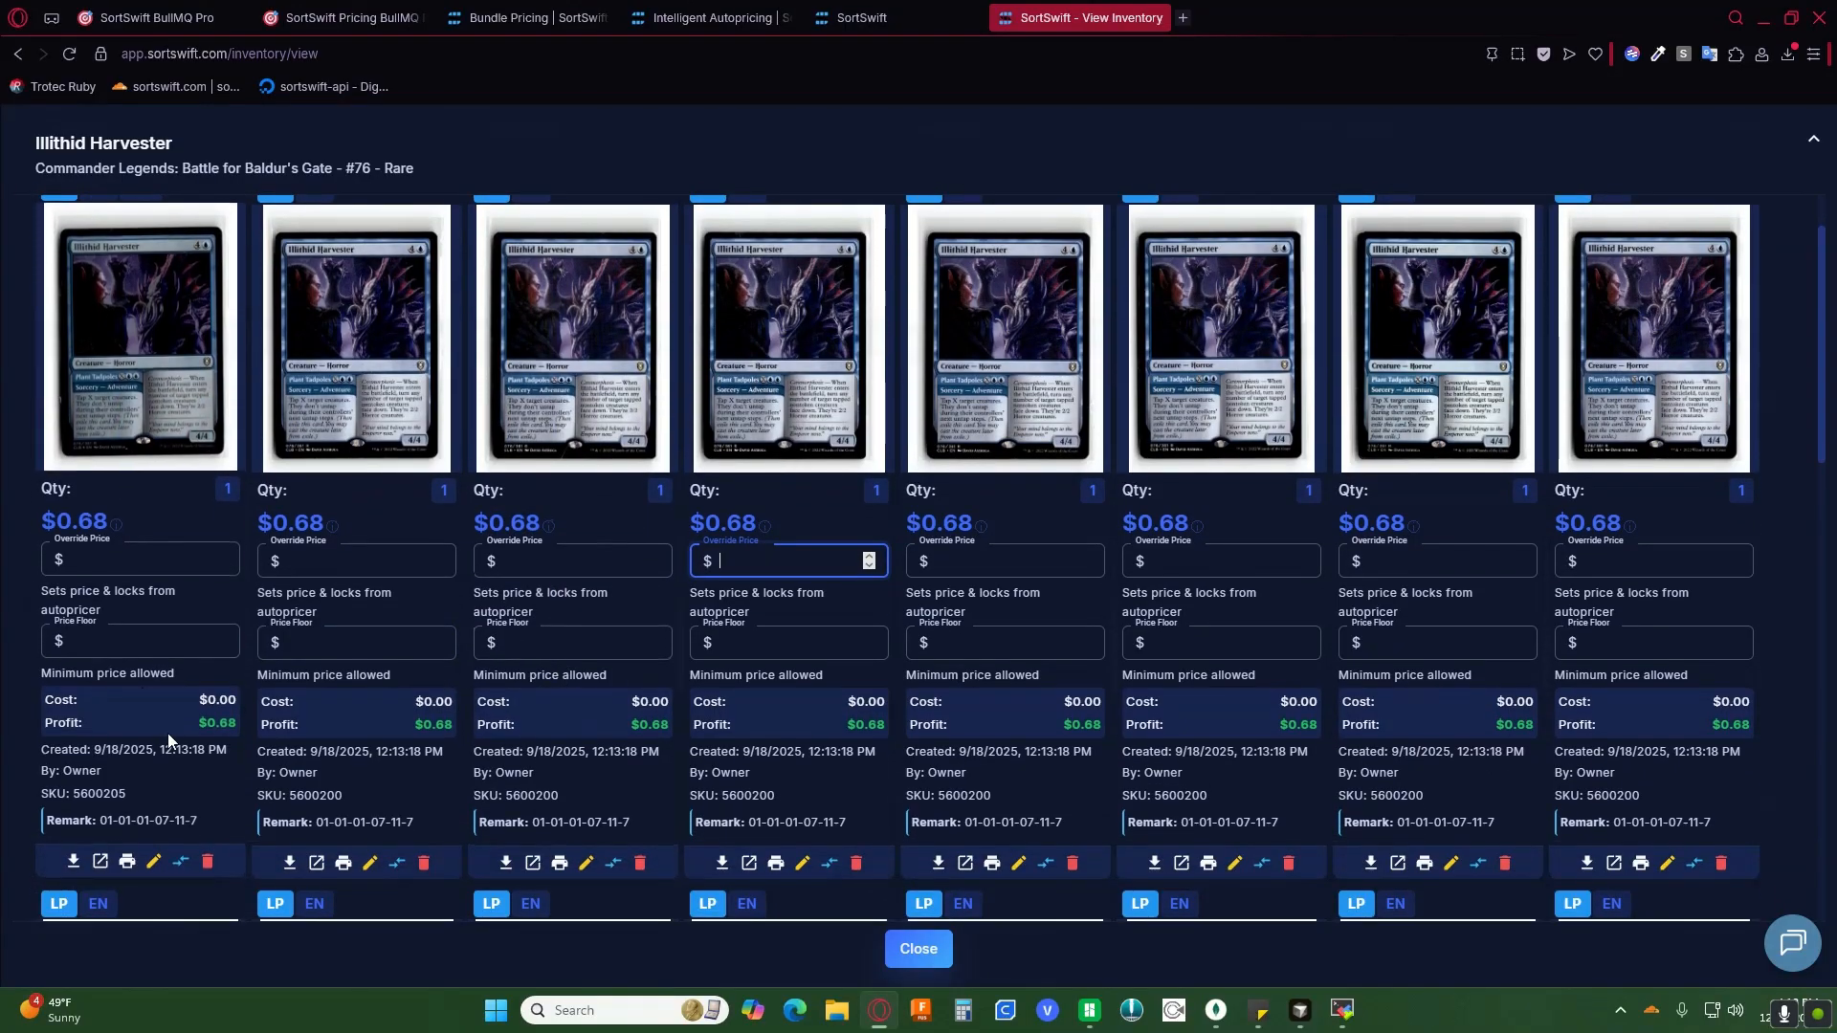
pyautogui.moveTo(94, 750); pyautogui.dragTo(134, 756)
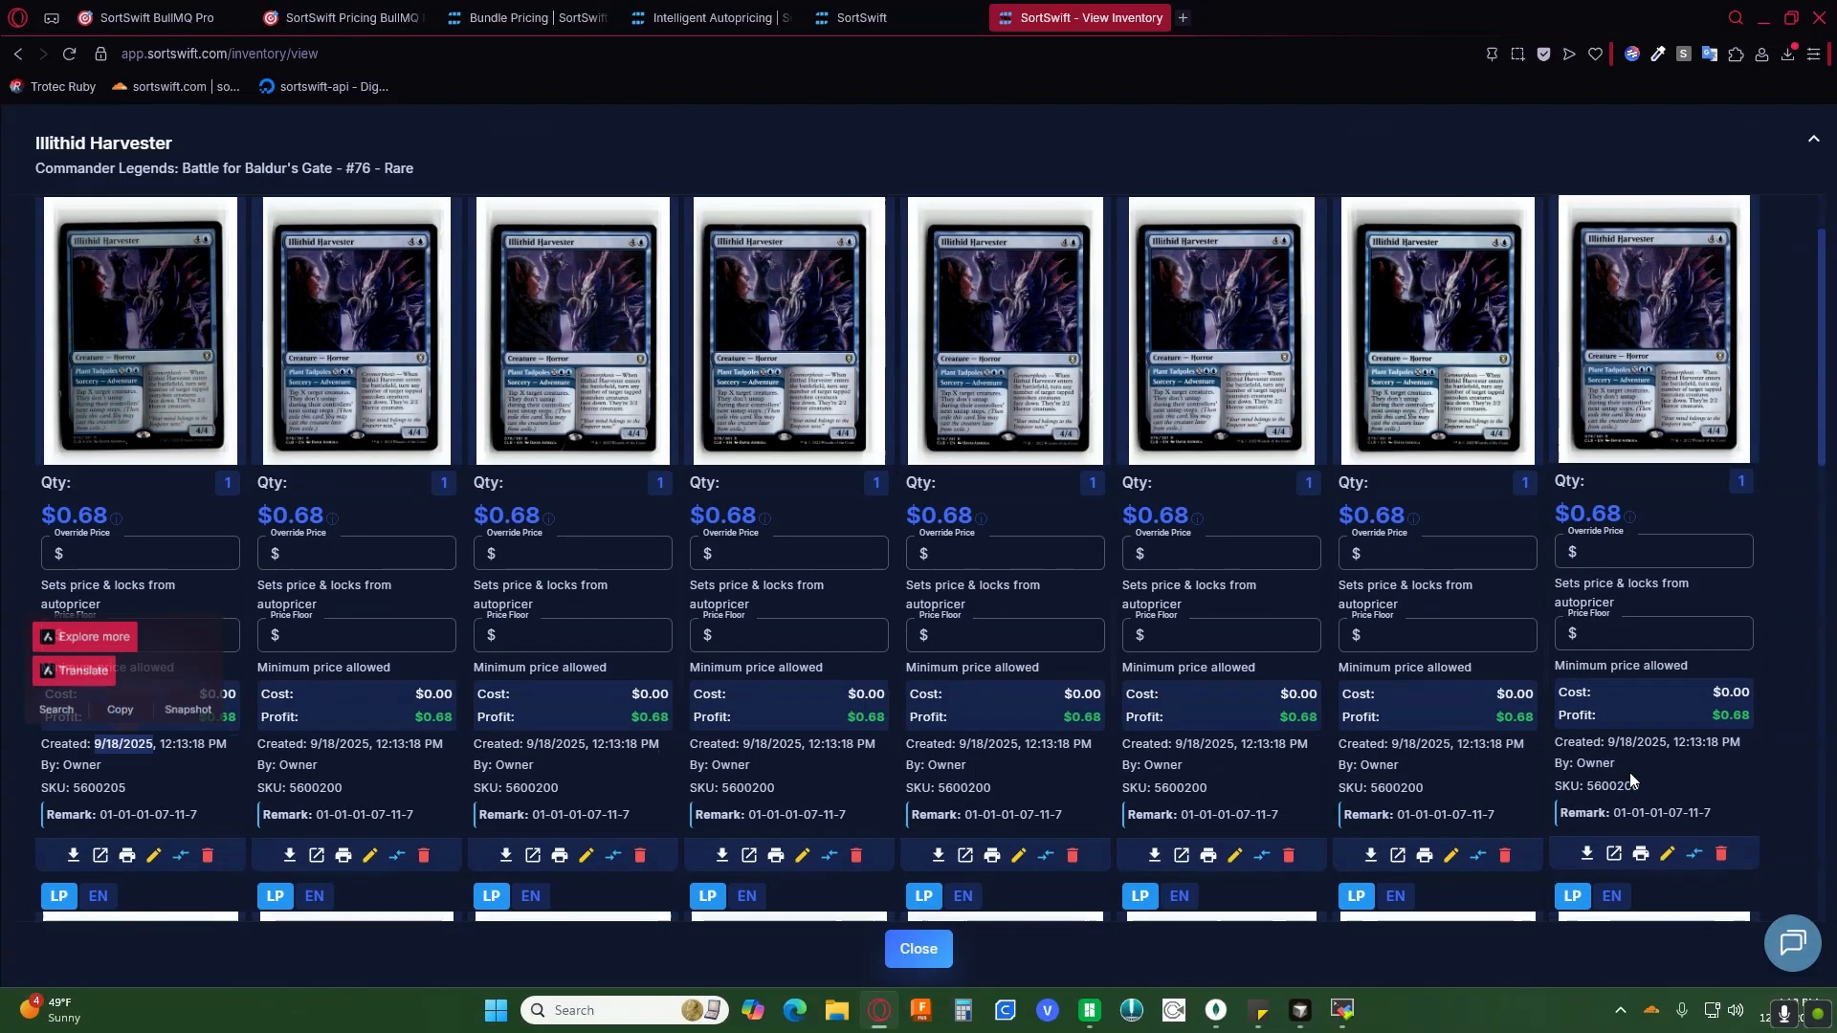
pyautogui.scroll(-7, 1628, 772)
pyautogui.scroll(-5, 1628, 772)
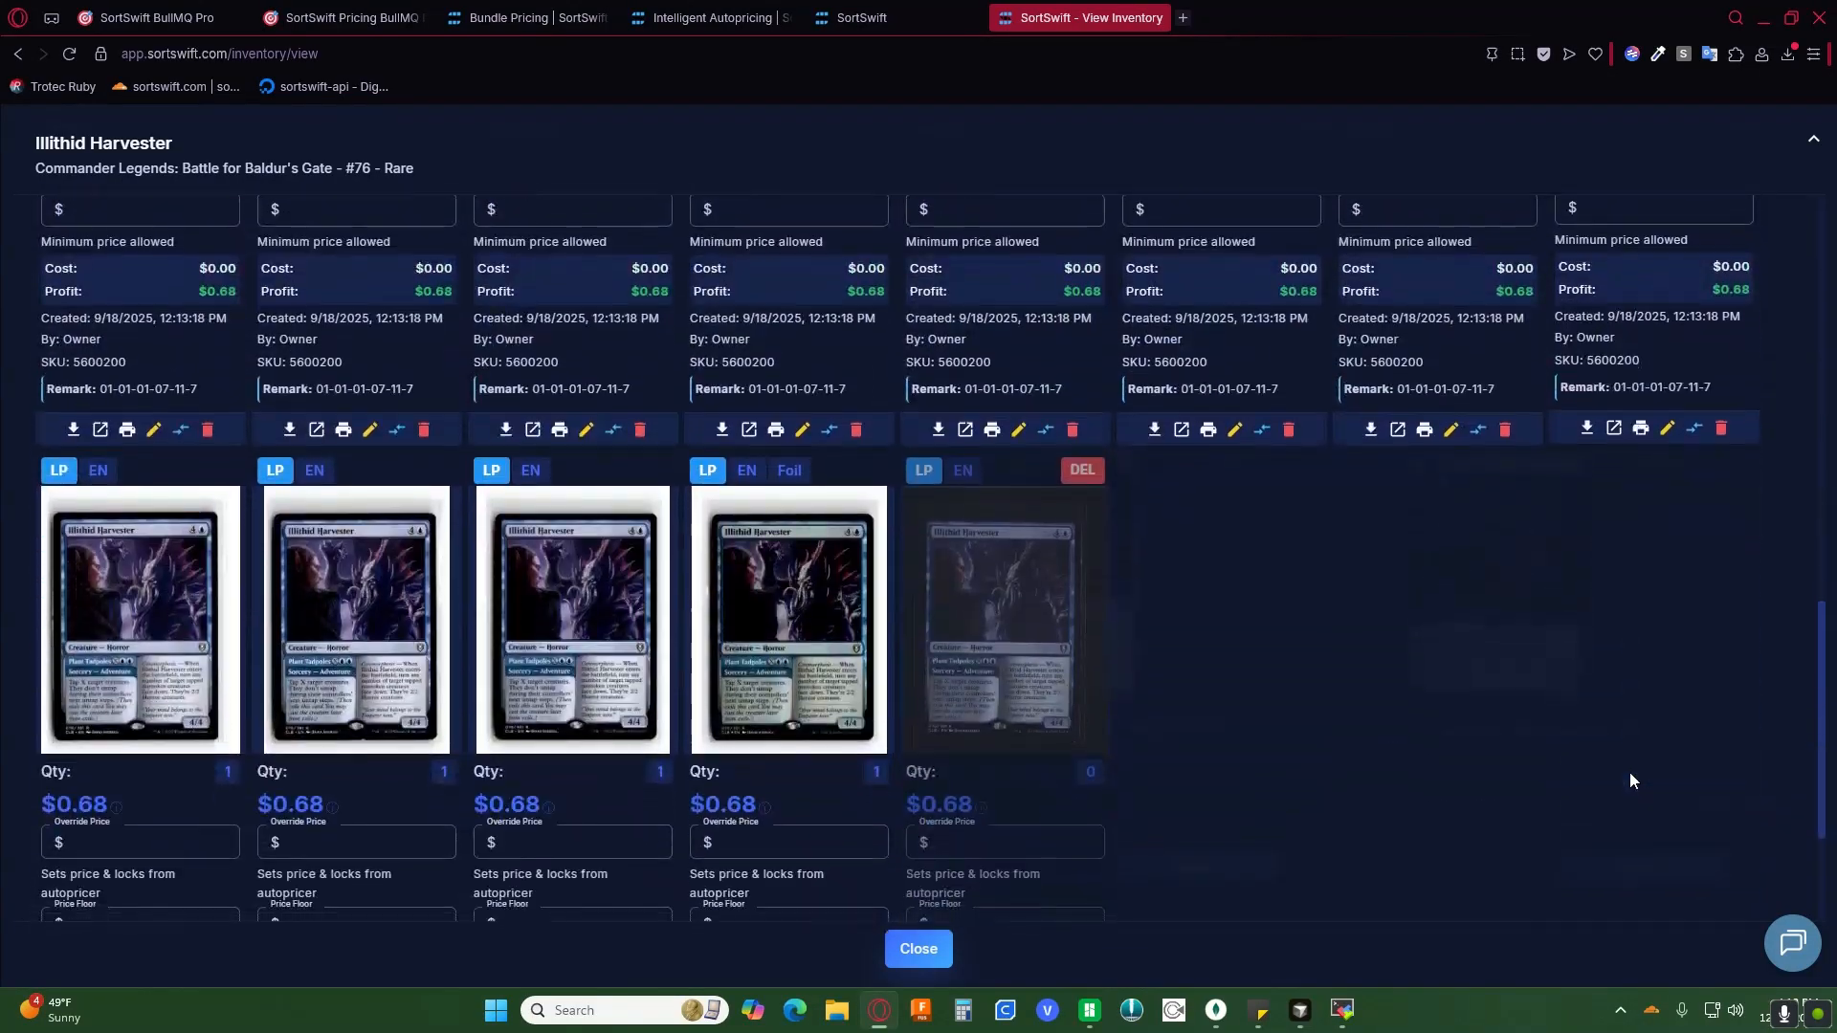
pyautogui.scroll(-3, 1621, 777)
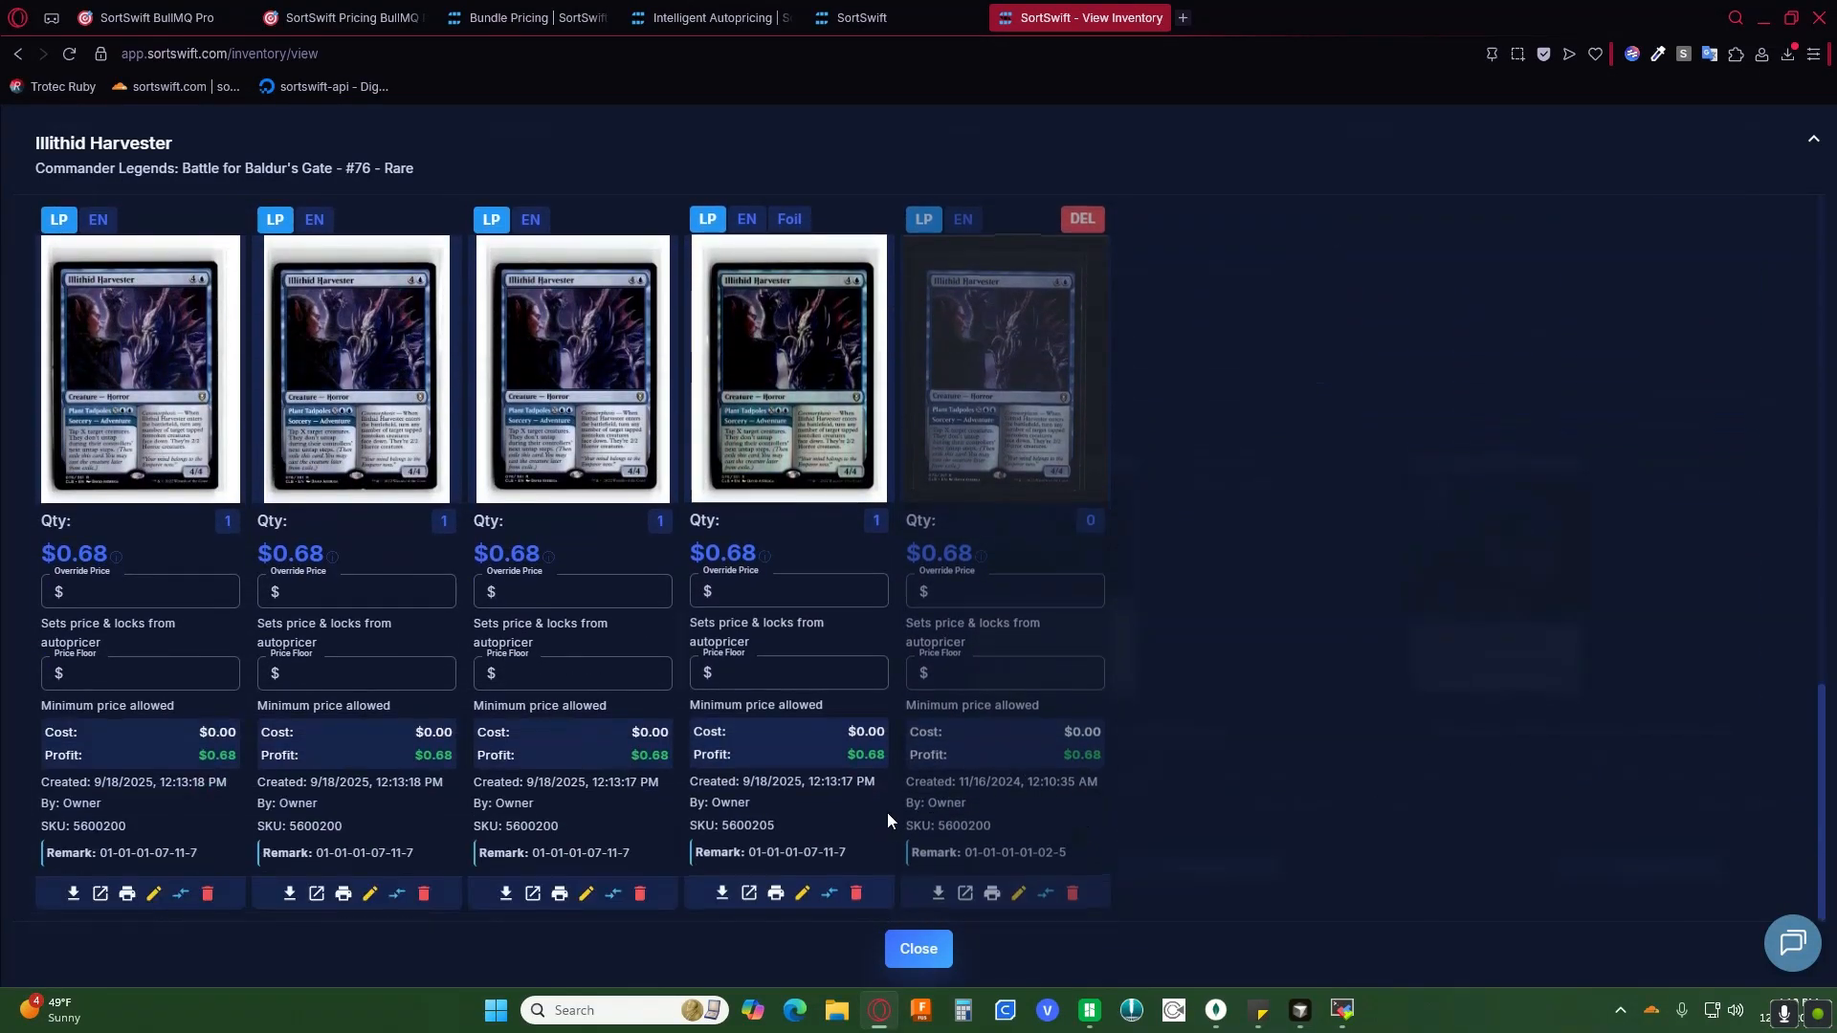
pyautogui.click(1000, 806)
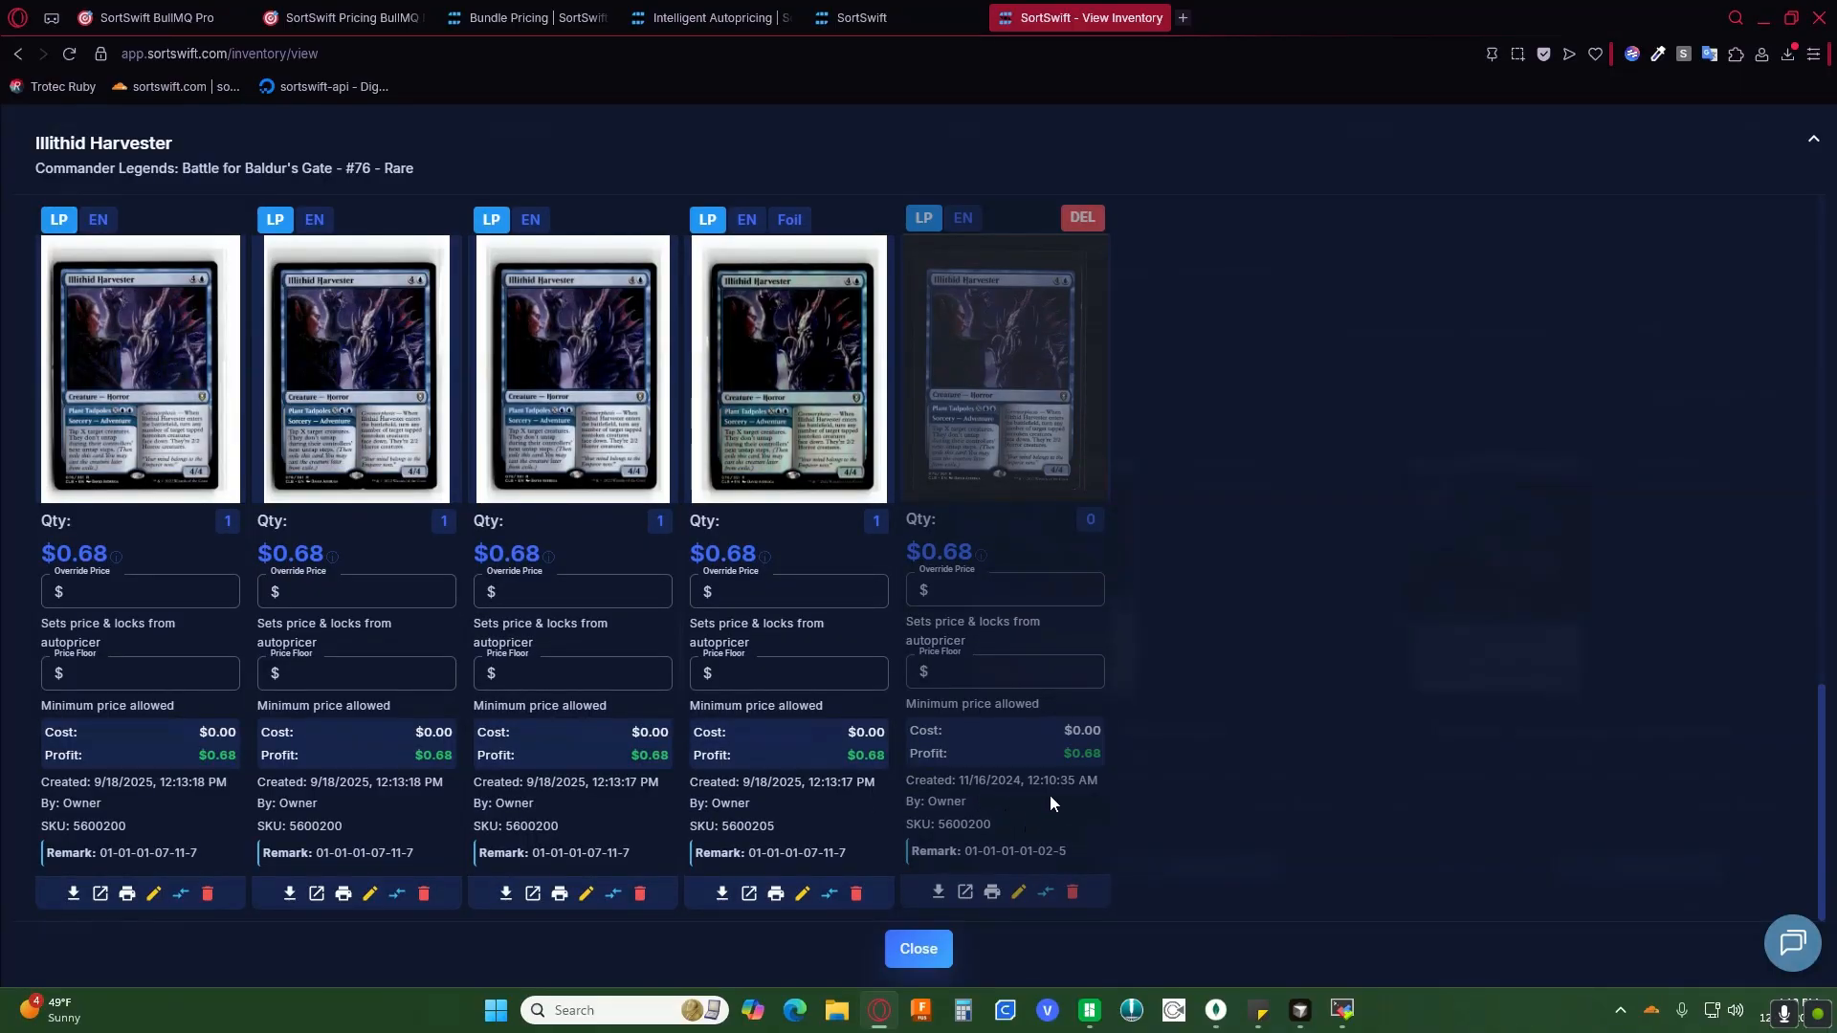
pyautogui.moveTo(744, 782); pyautogui.dragTo(802, 782)
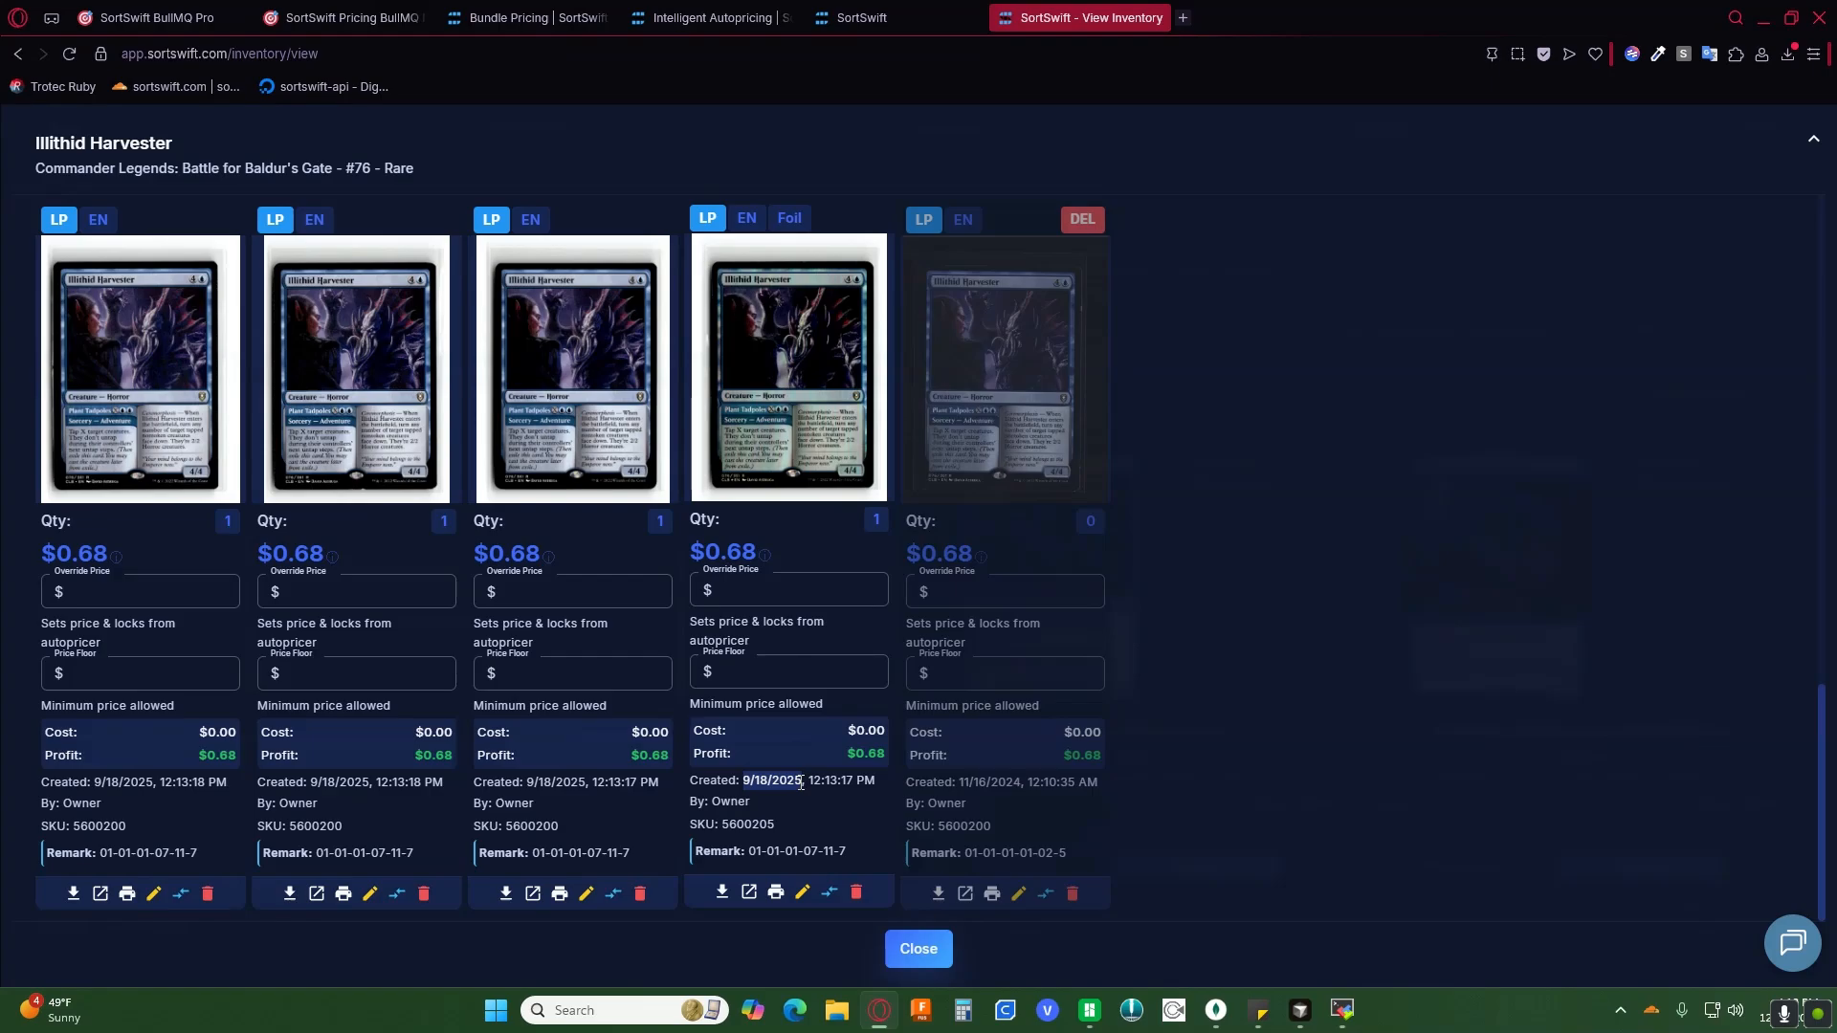
# Step: Return to the AutoPrice V2 configuration and add an inventory age range of 30 to 60 days at -5%
pyautogui.click(882, 25)
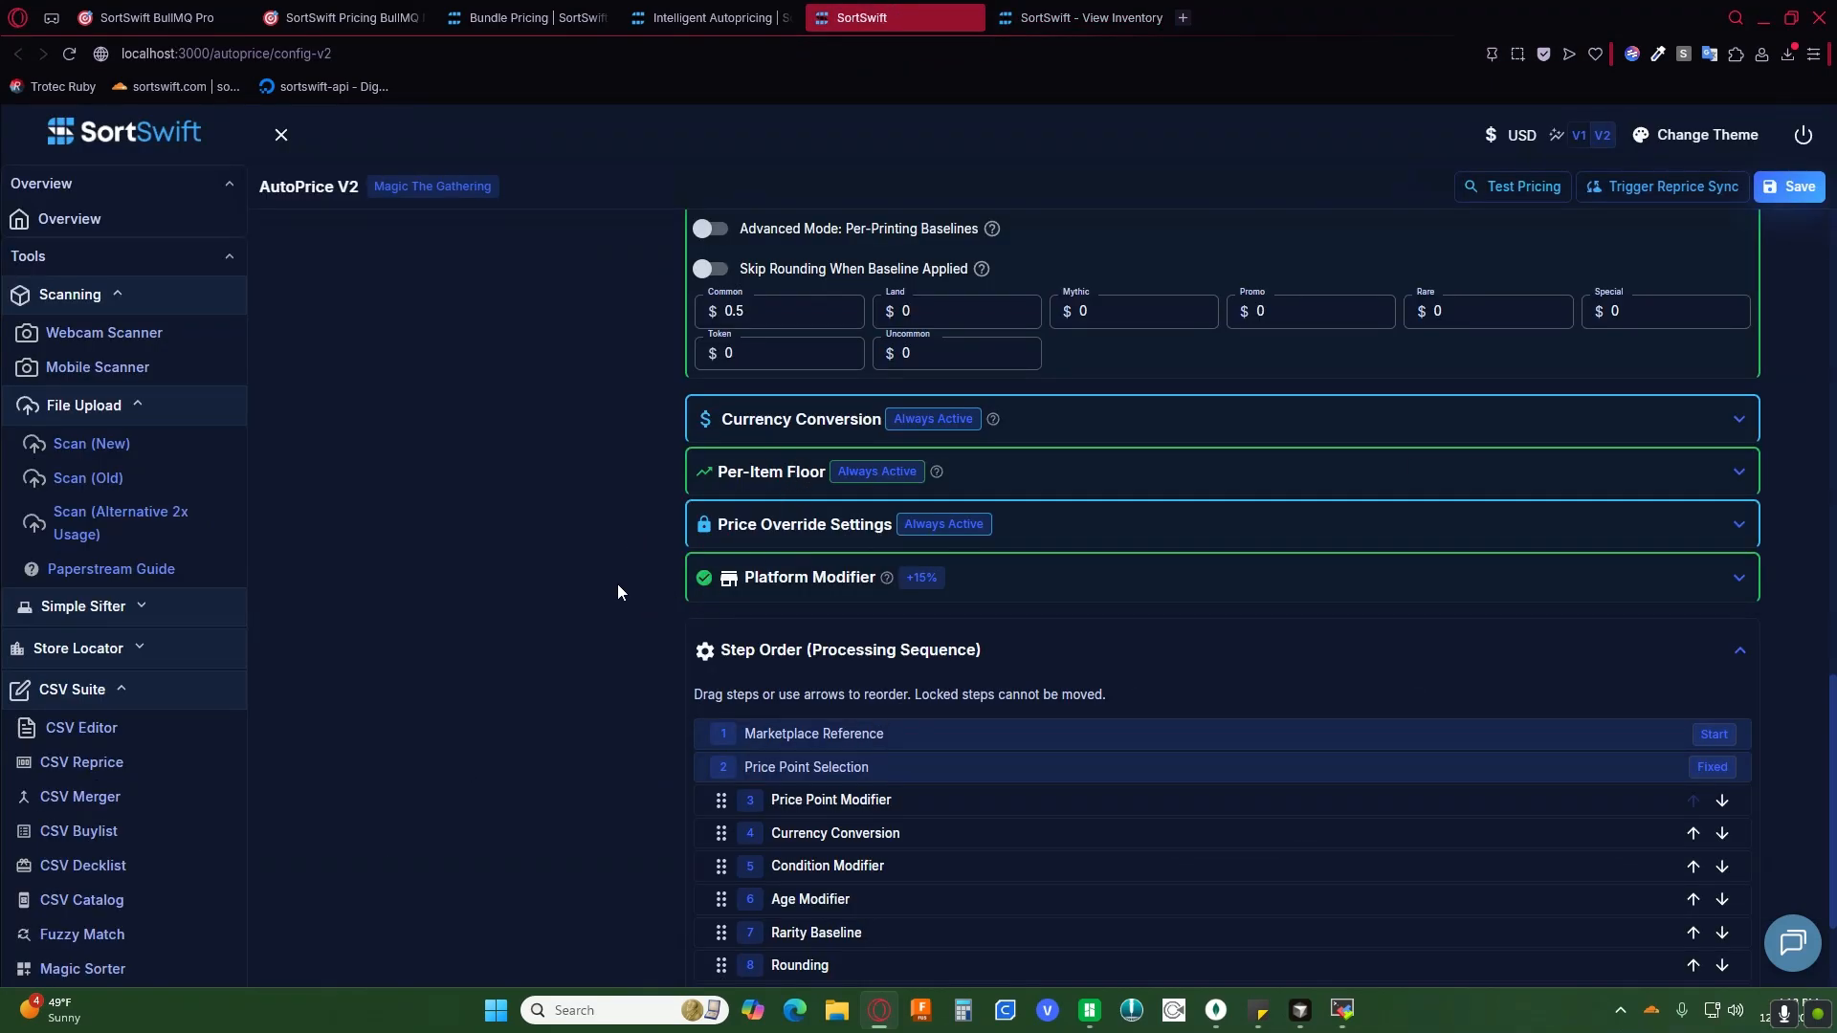
pyautogui.scroll(2, 612, 593)
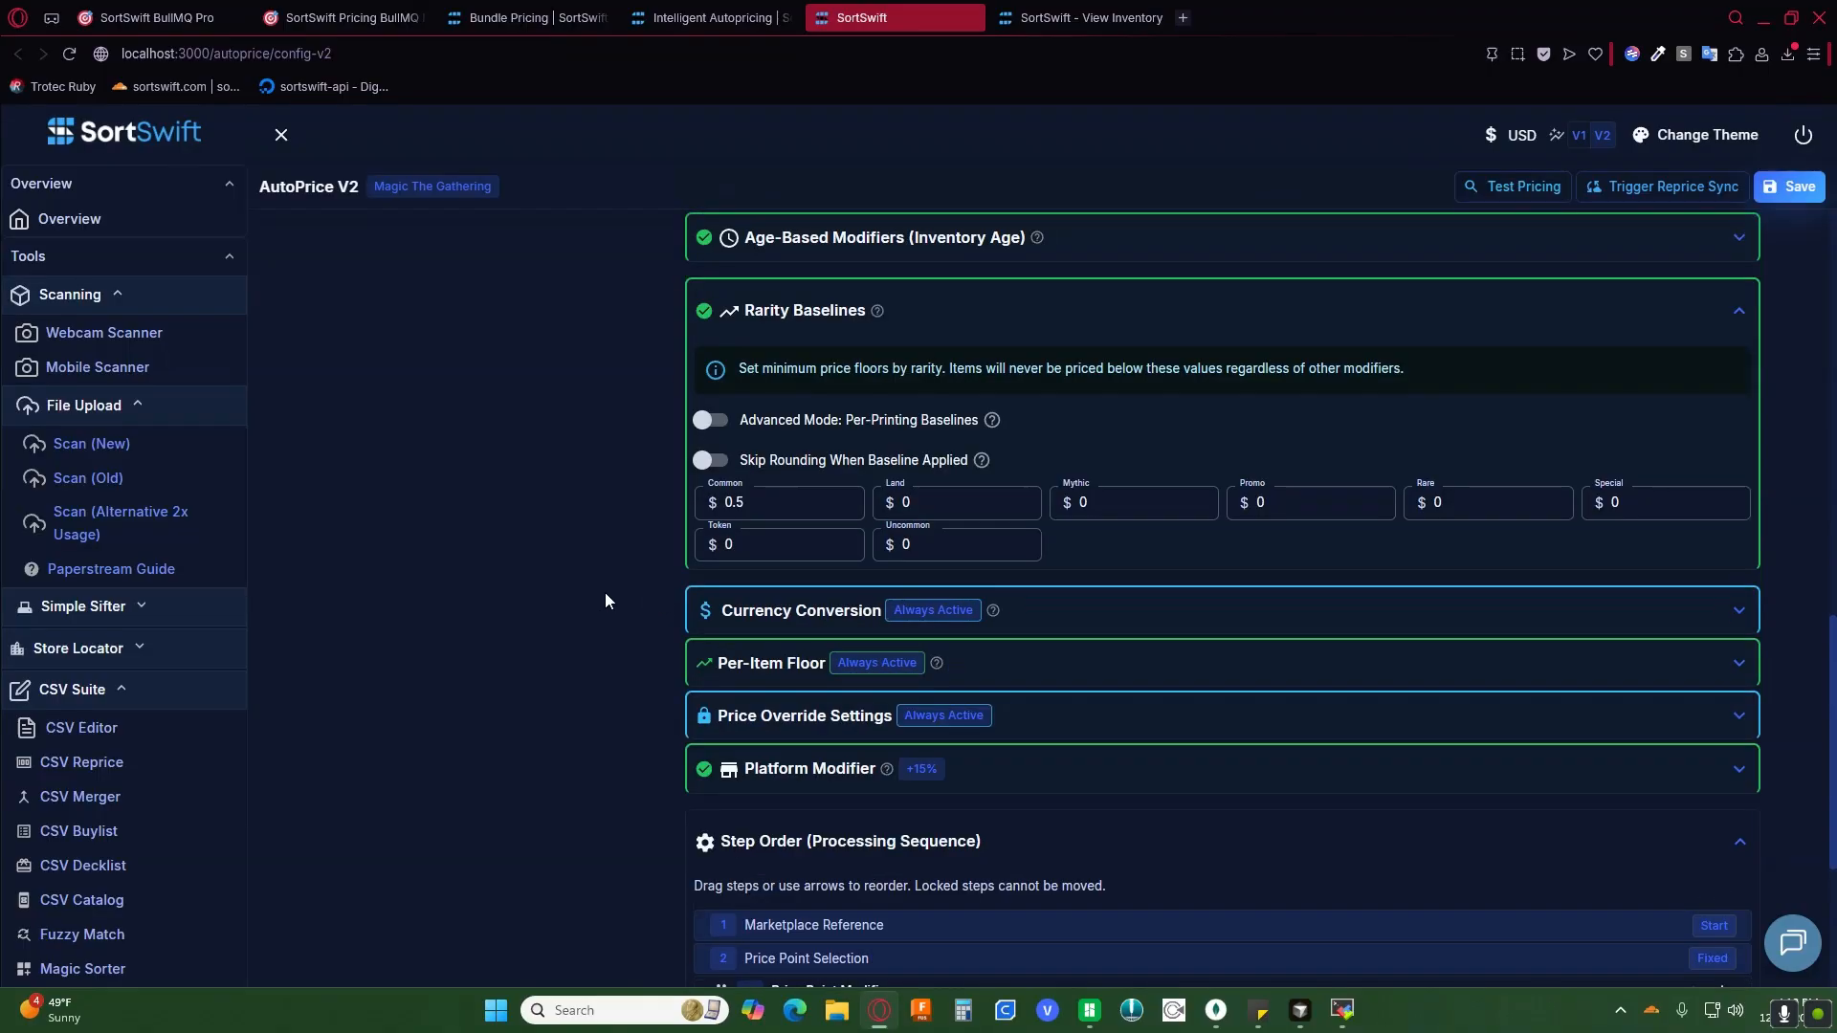
pyautogui.click(763, 250)
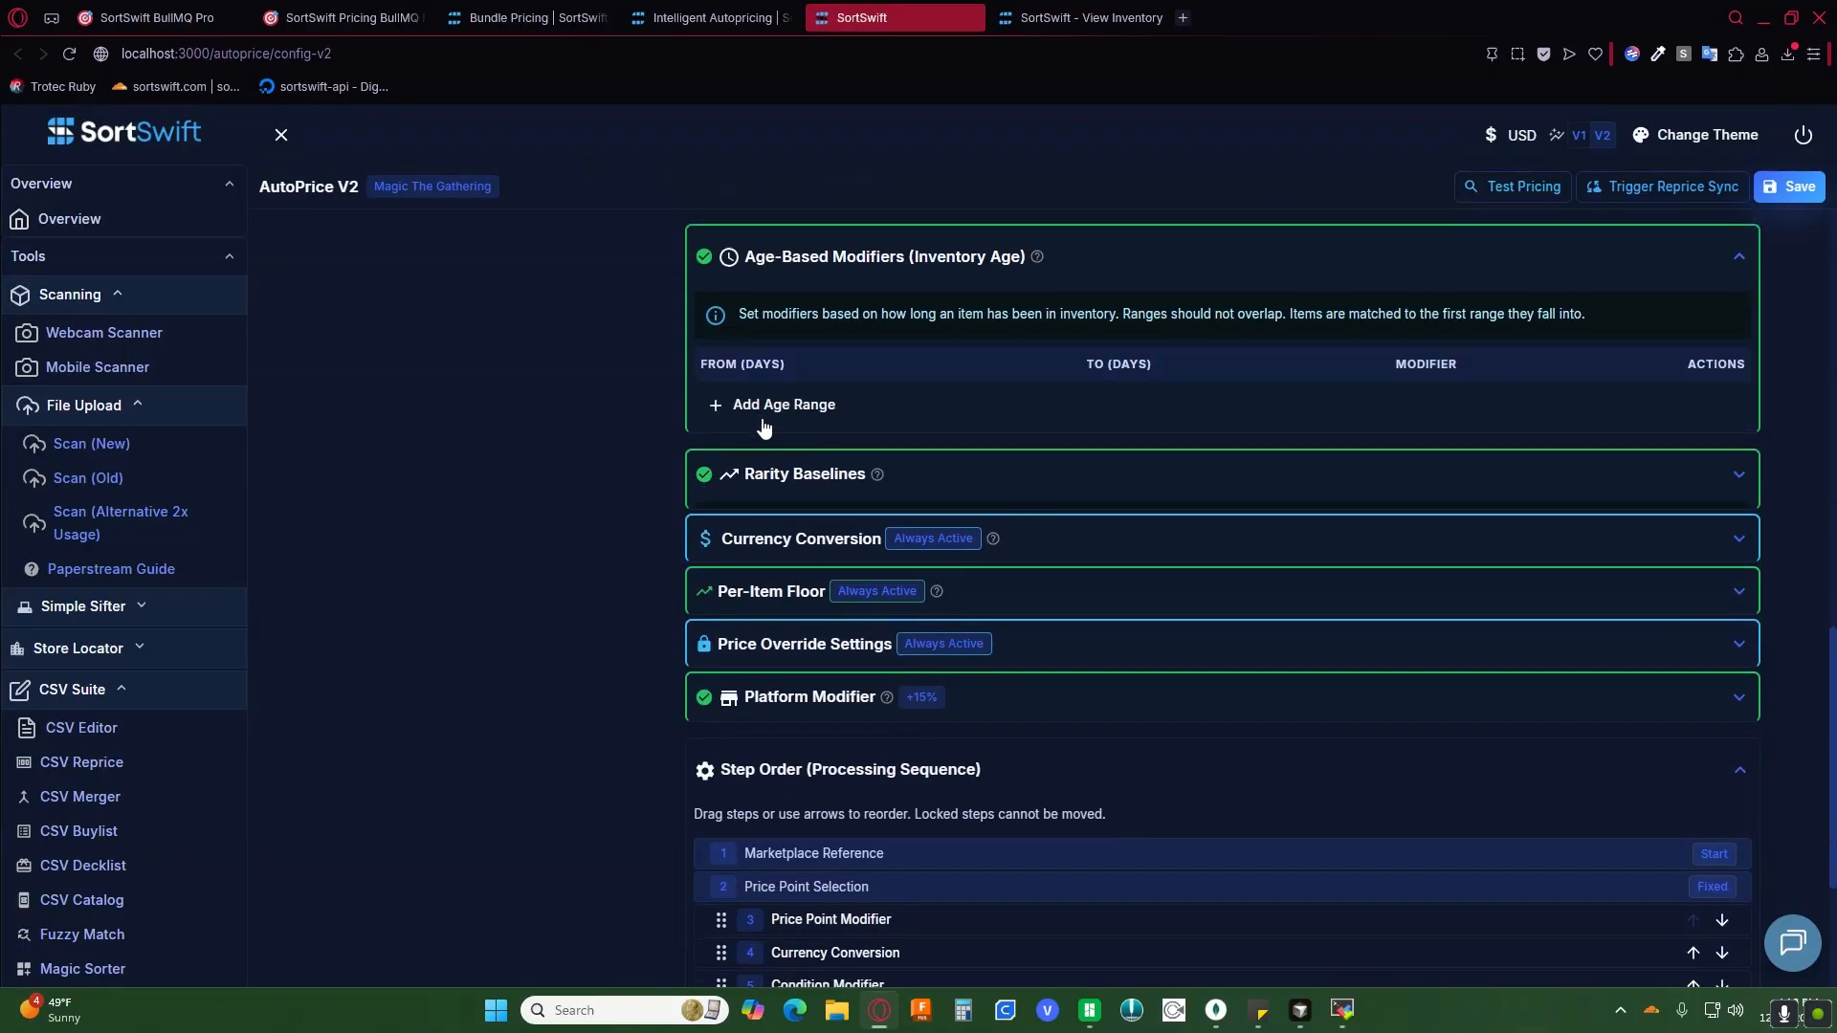
pyautogui.click(786, 406)
pyautogui.click(717, 402)
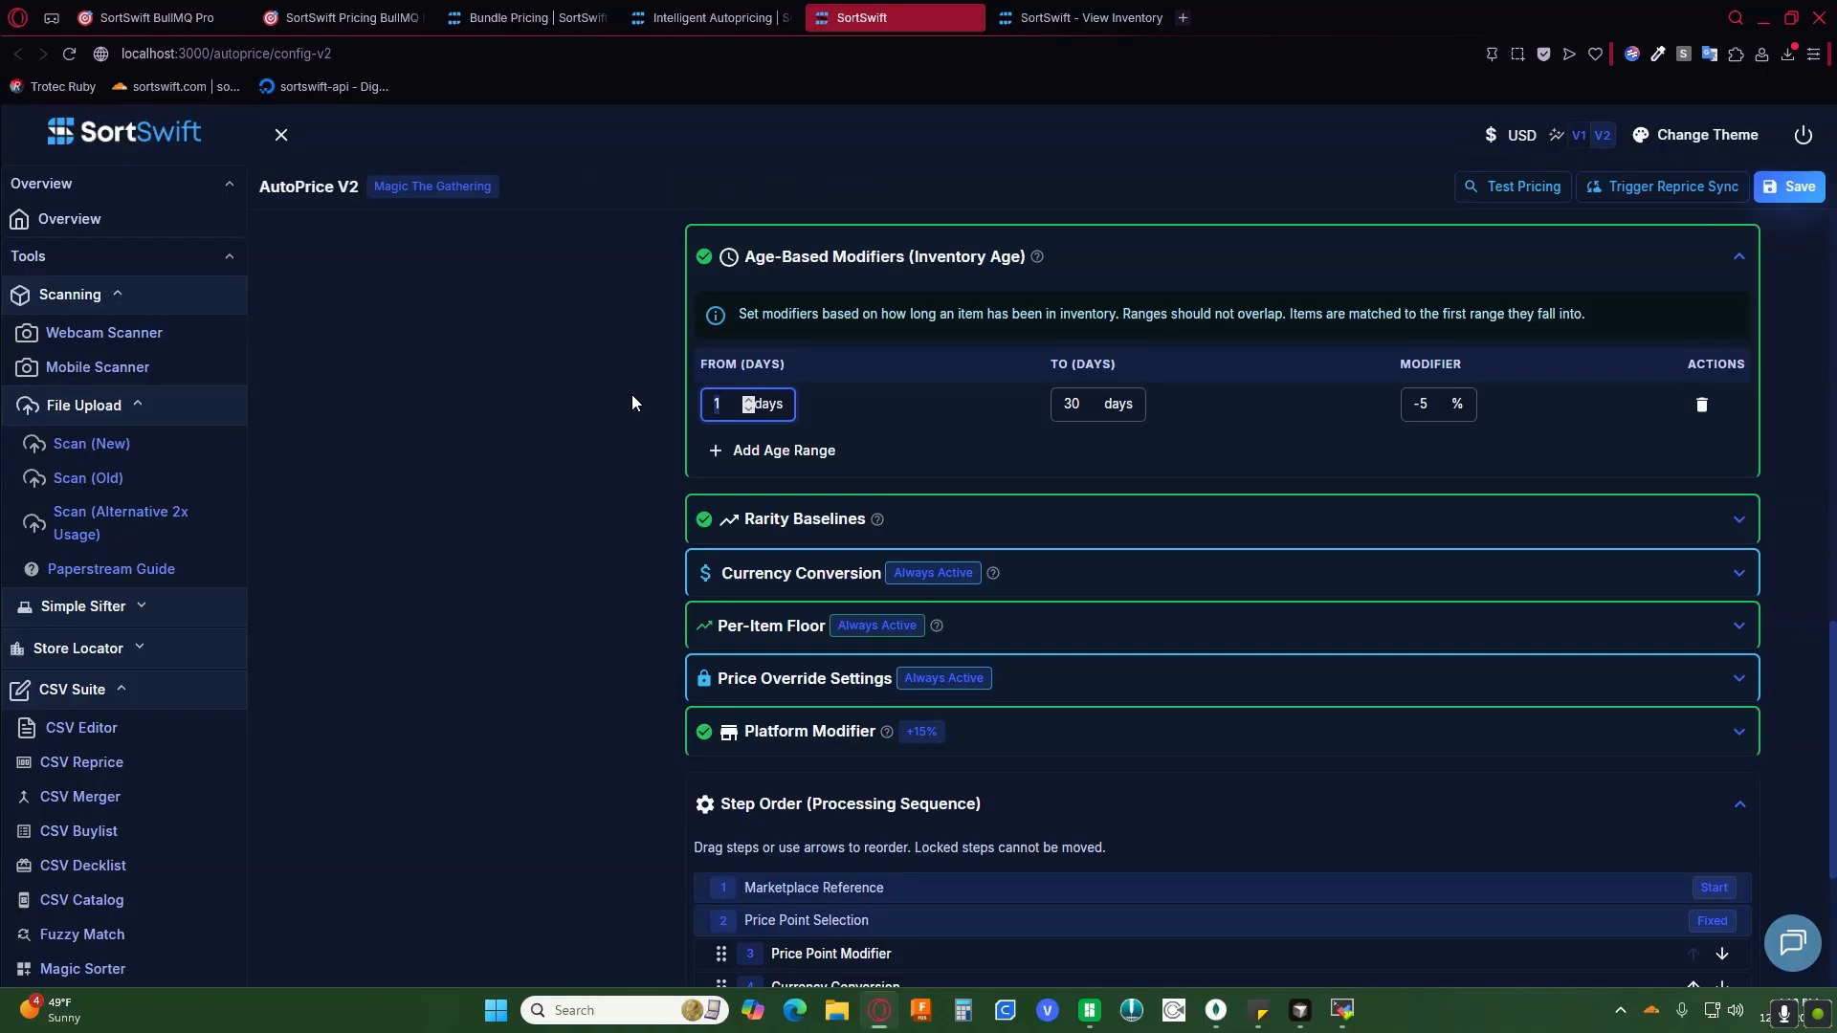
pyautogui.write('30')
pyautogui.click(1079, 403)
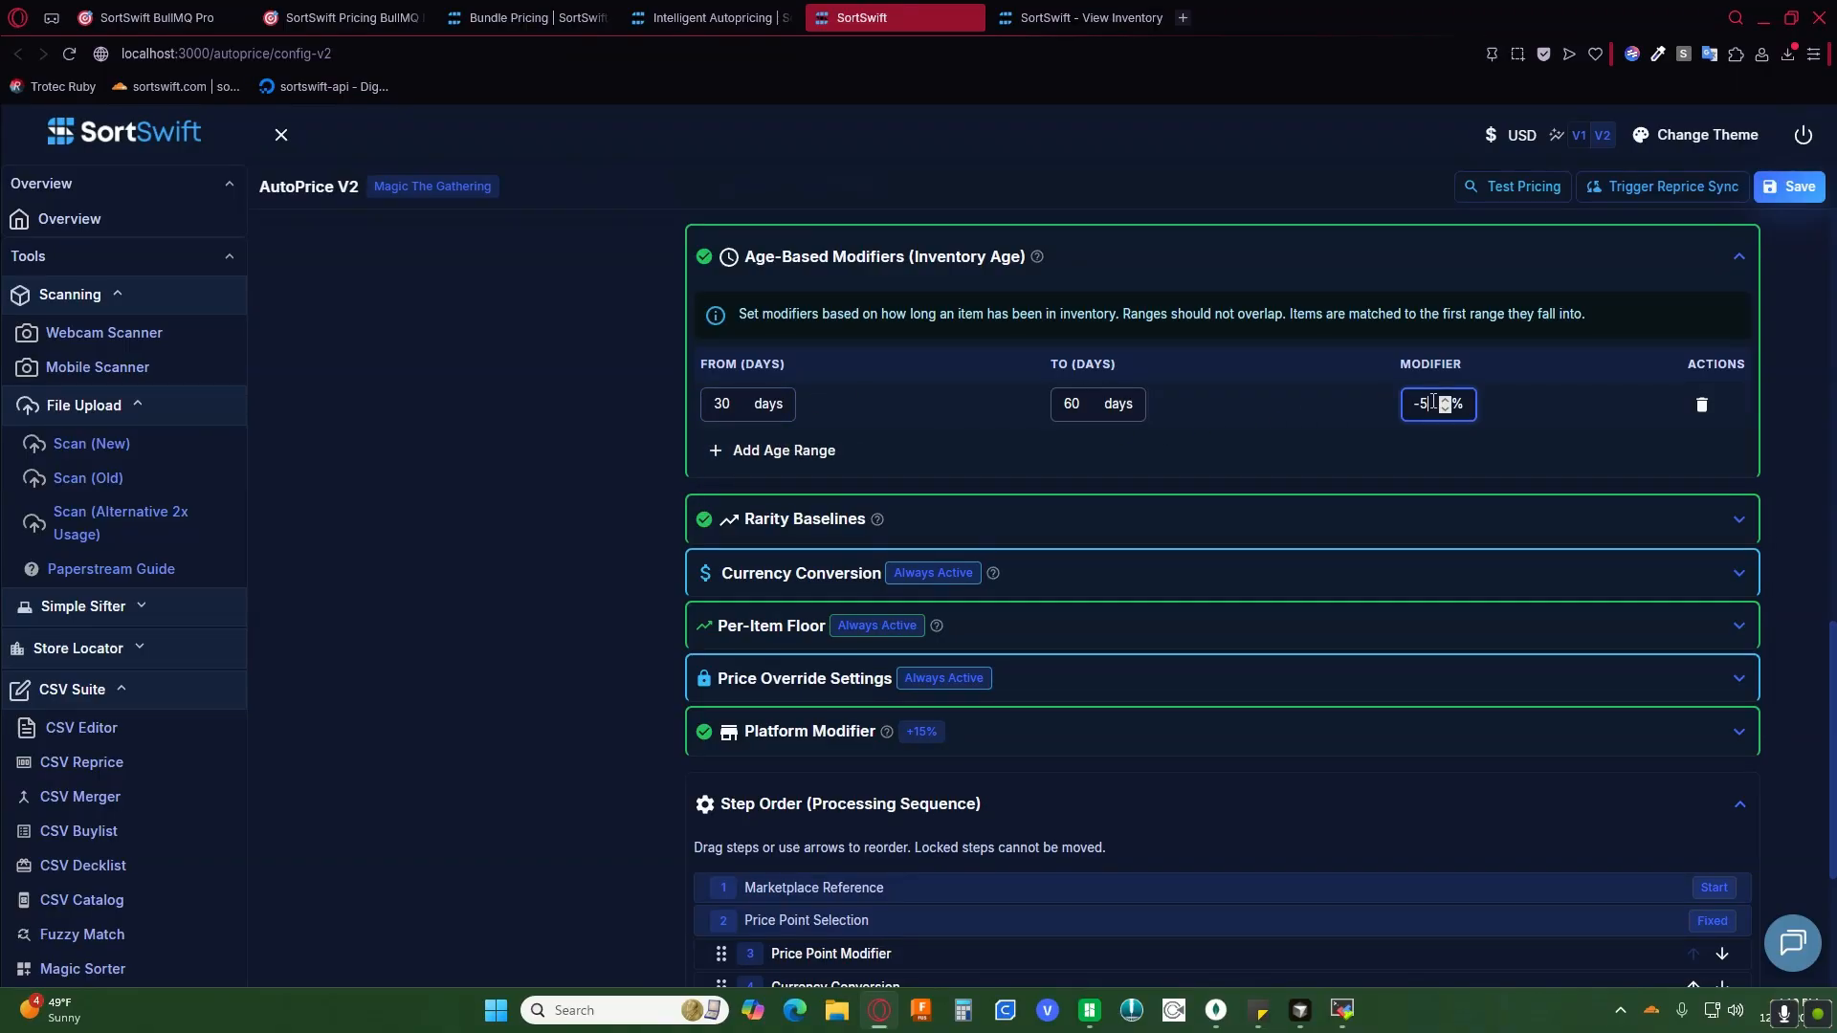
# Step: Add age ranges of 61 to 90 days at -10% and 91 to 120 days at -5%, removing the extra 121 to 150 days range
pyautogui.click(766, 457)
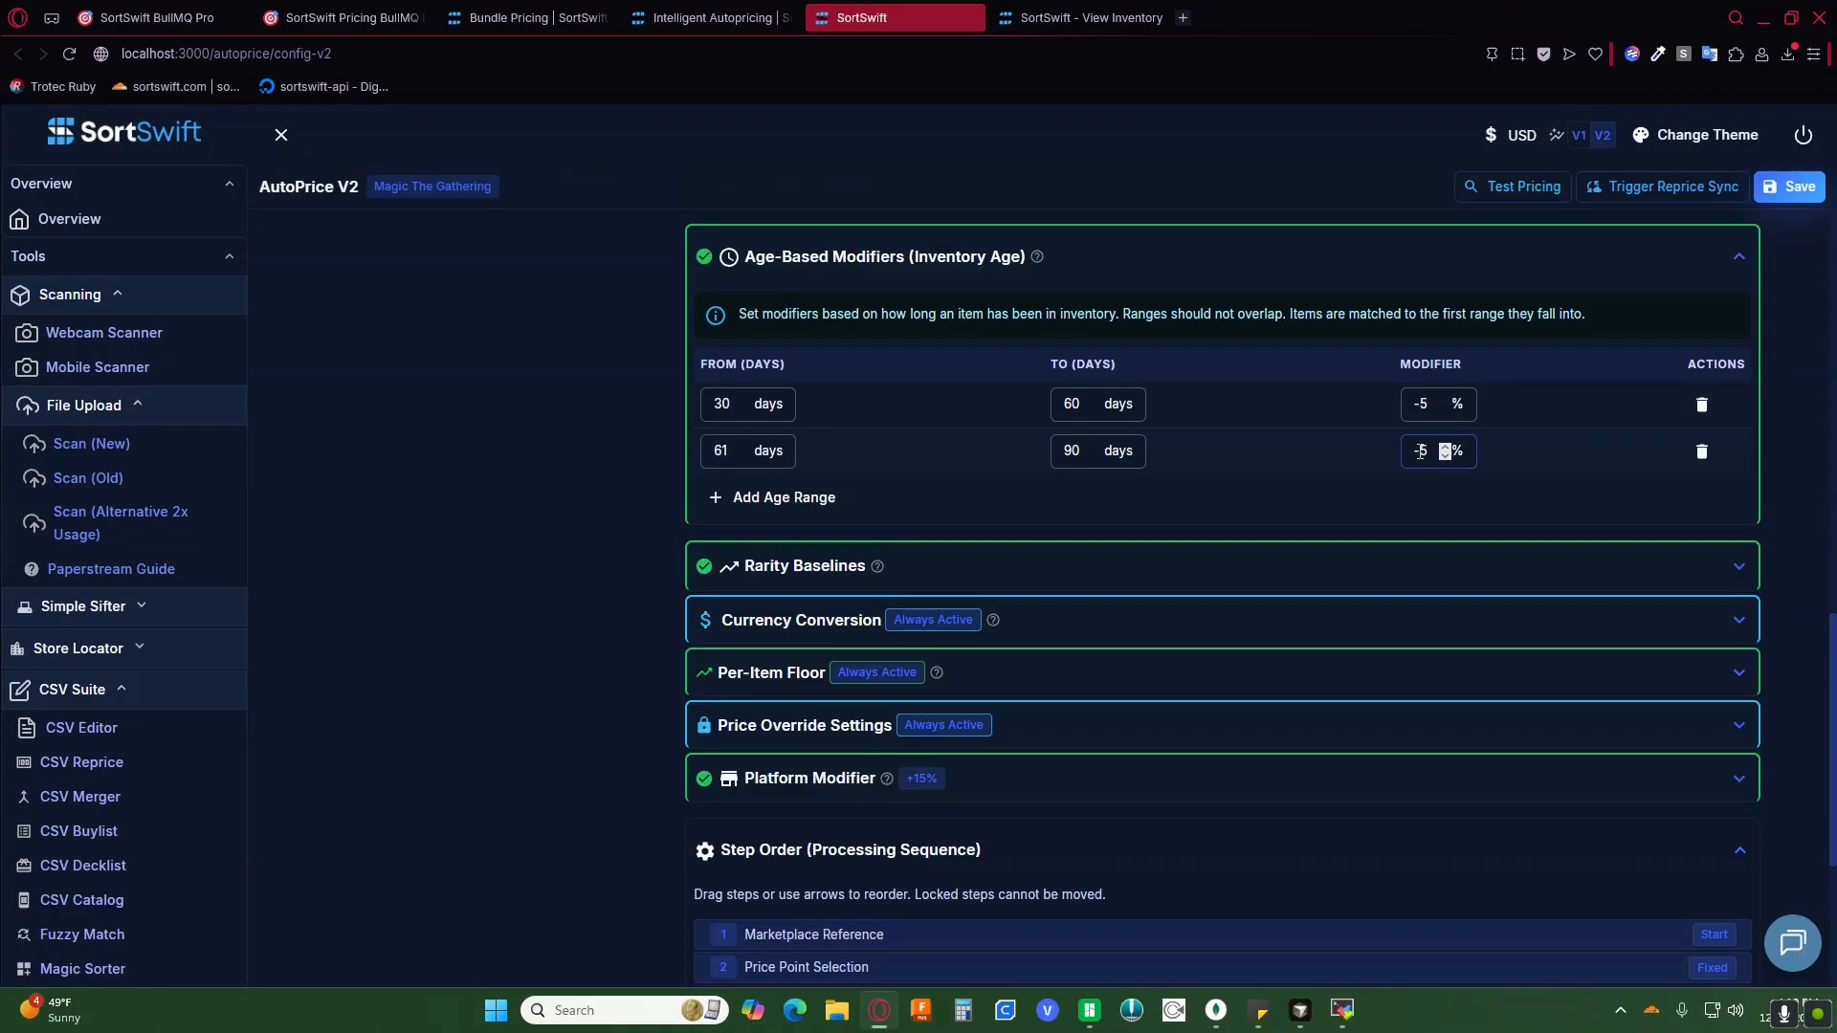
pyautogui.moveTo(1433, 450); pyautogui.dragTo(1375, 434)
pyautogui.click(779, 502)
pyautogui.click(779, 545)
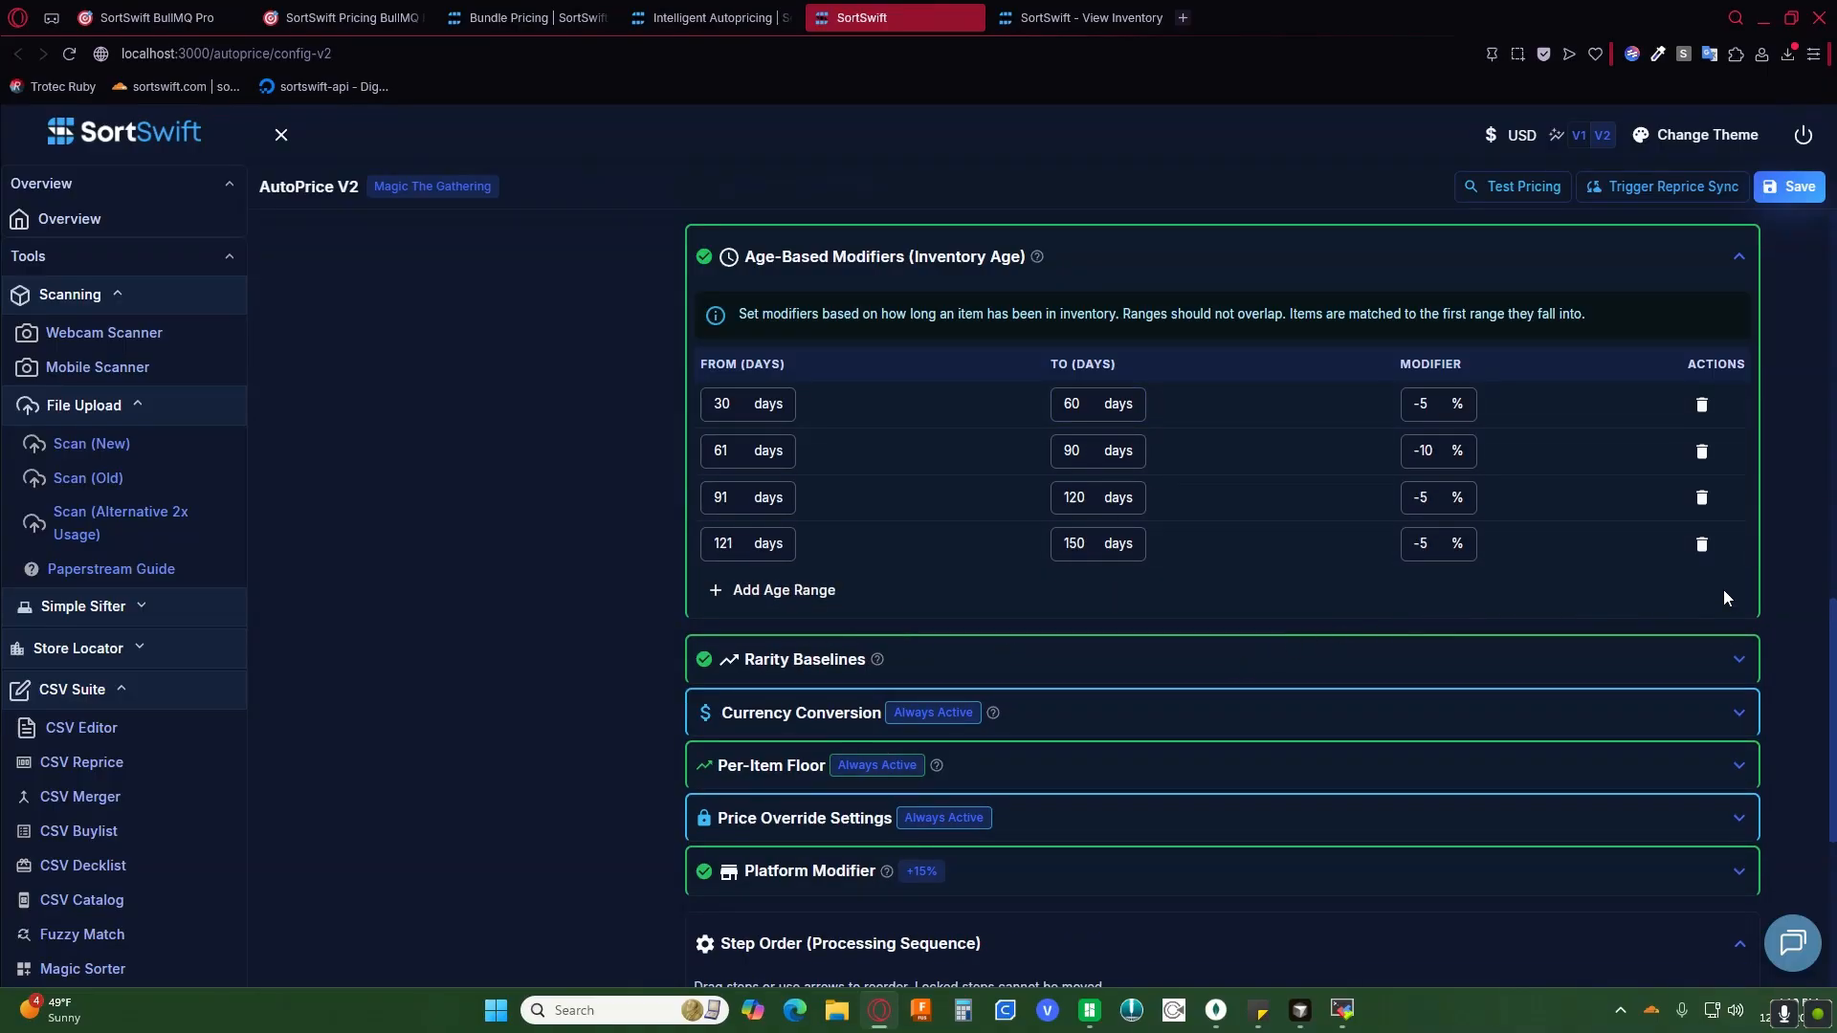
pyautogui.click(1702, 544)
# Step: Enable New Release Pricing and disable Age-Based Pricing, Platform Modifier and Rarity Baselines for the $0 - $4.99 range
pyautogui.click(1041, 274)
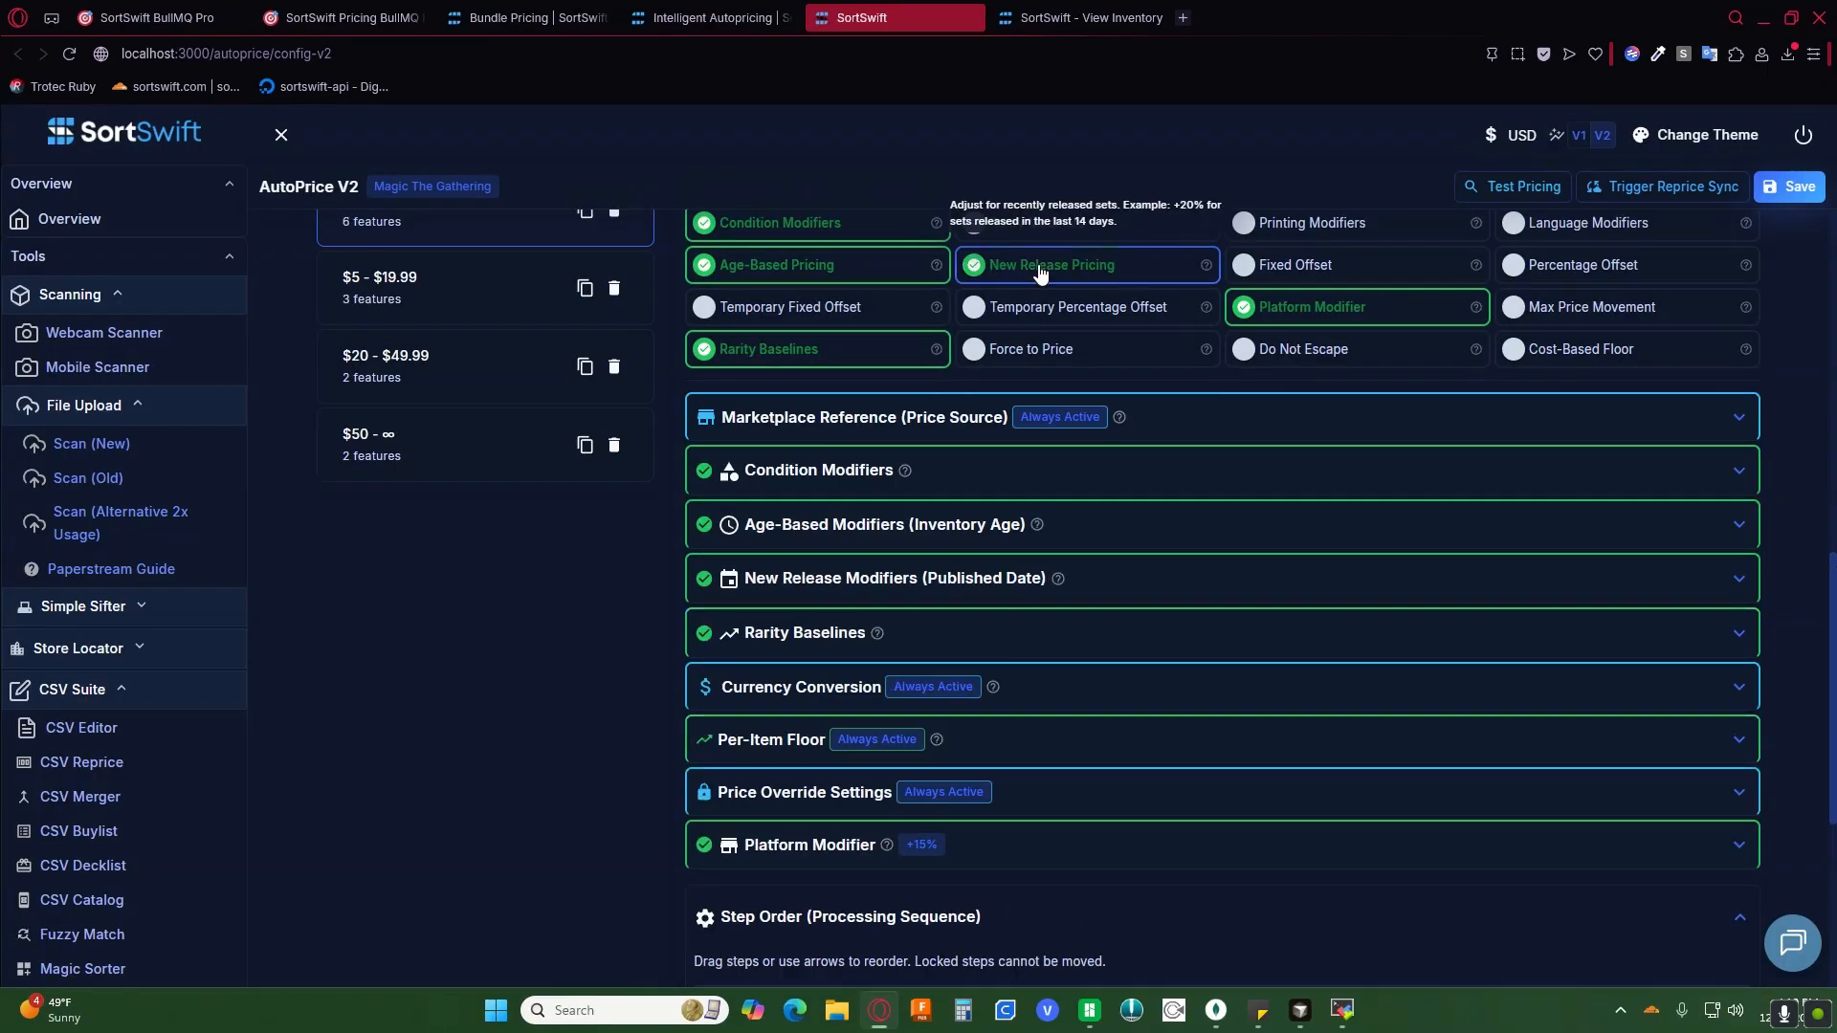
pyautogui.click(790, 275)
pyautogui.scroll(1, 847, 315)
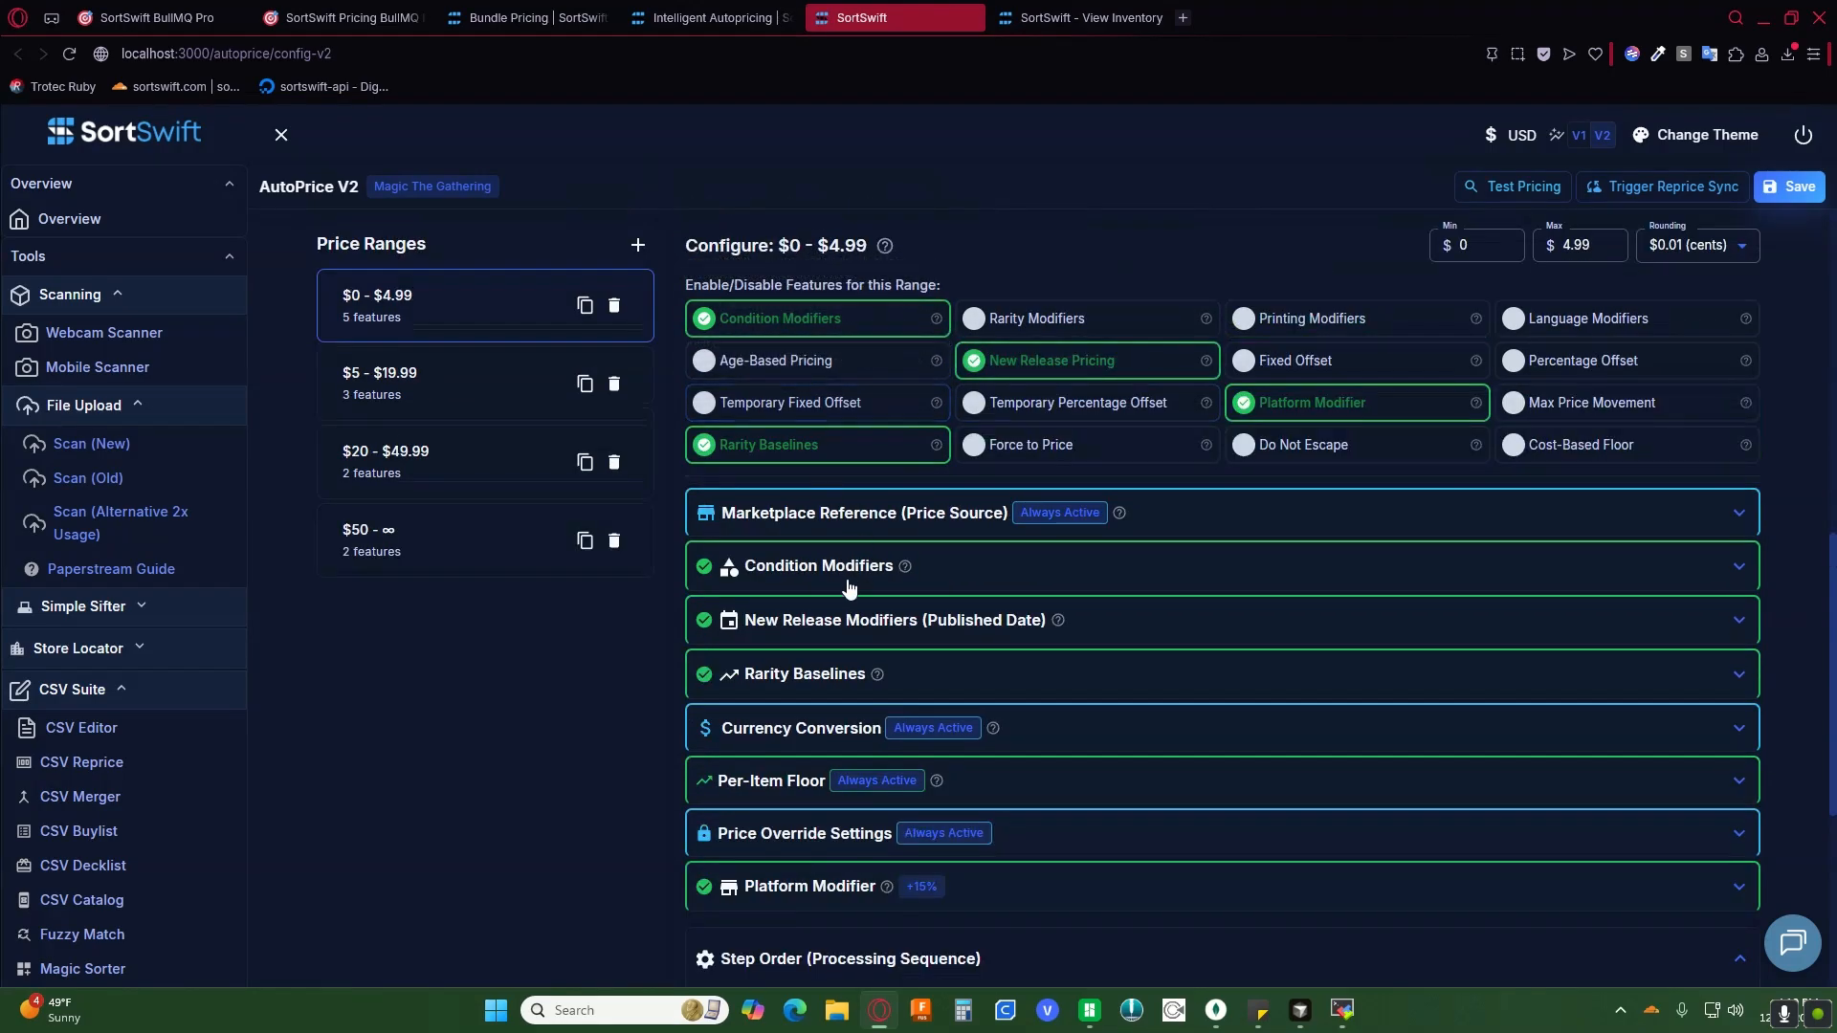
pyautogui.click(1350, 421)
pyautogui.click(756, 444)
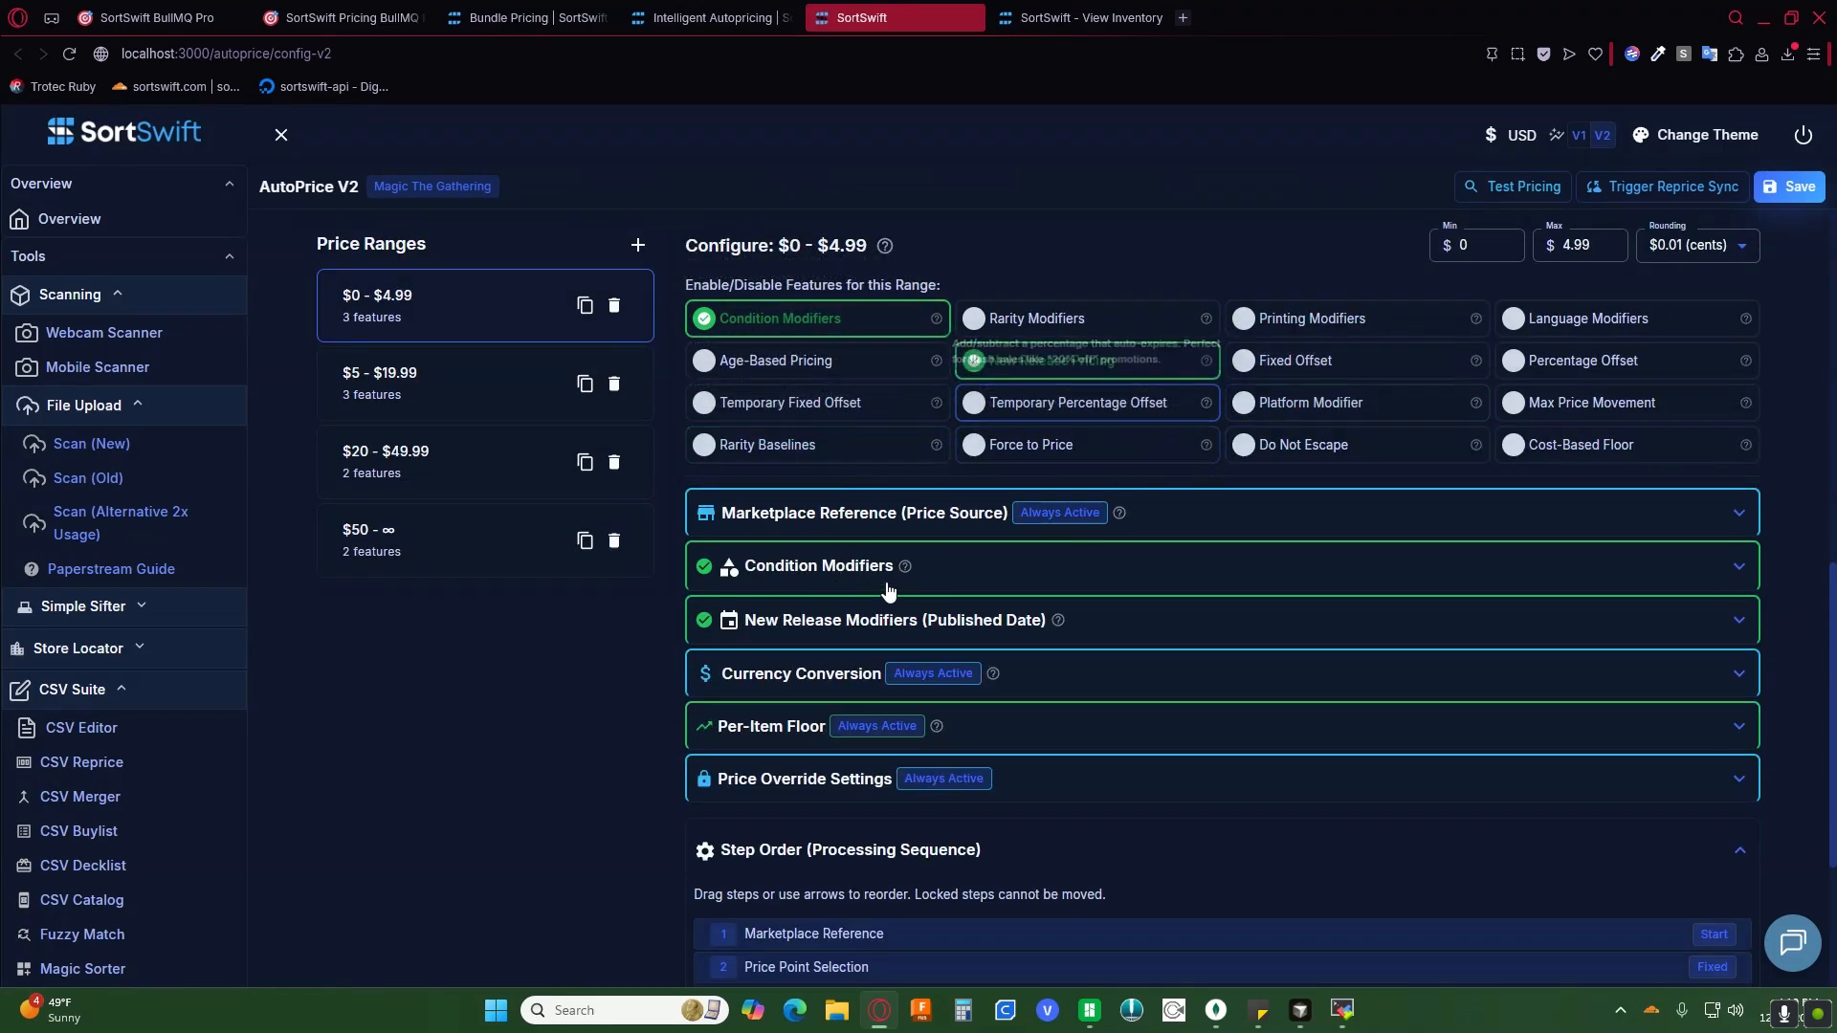
# Step: Add a new release range covering 0 to 7 days after release with a 10% modifier
pyautogui.click(820, 622)
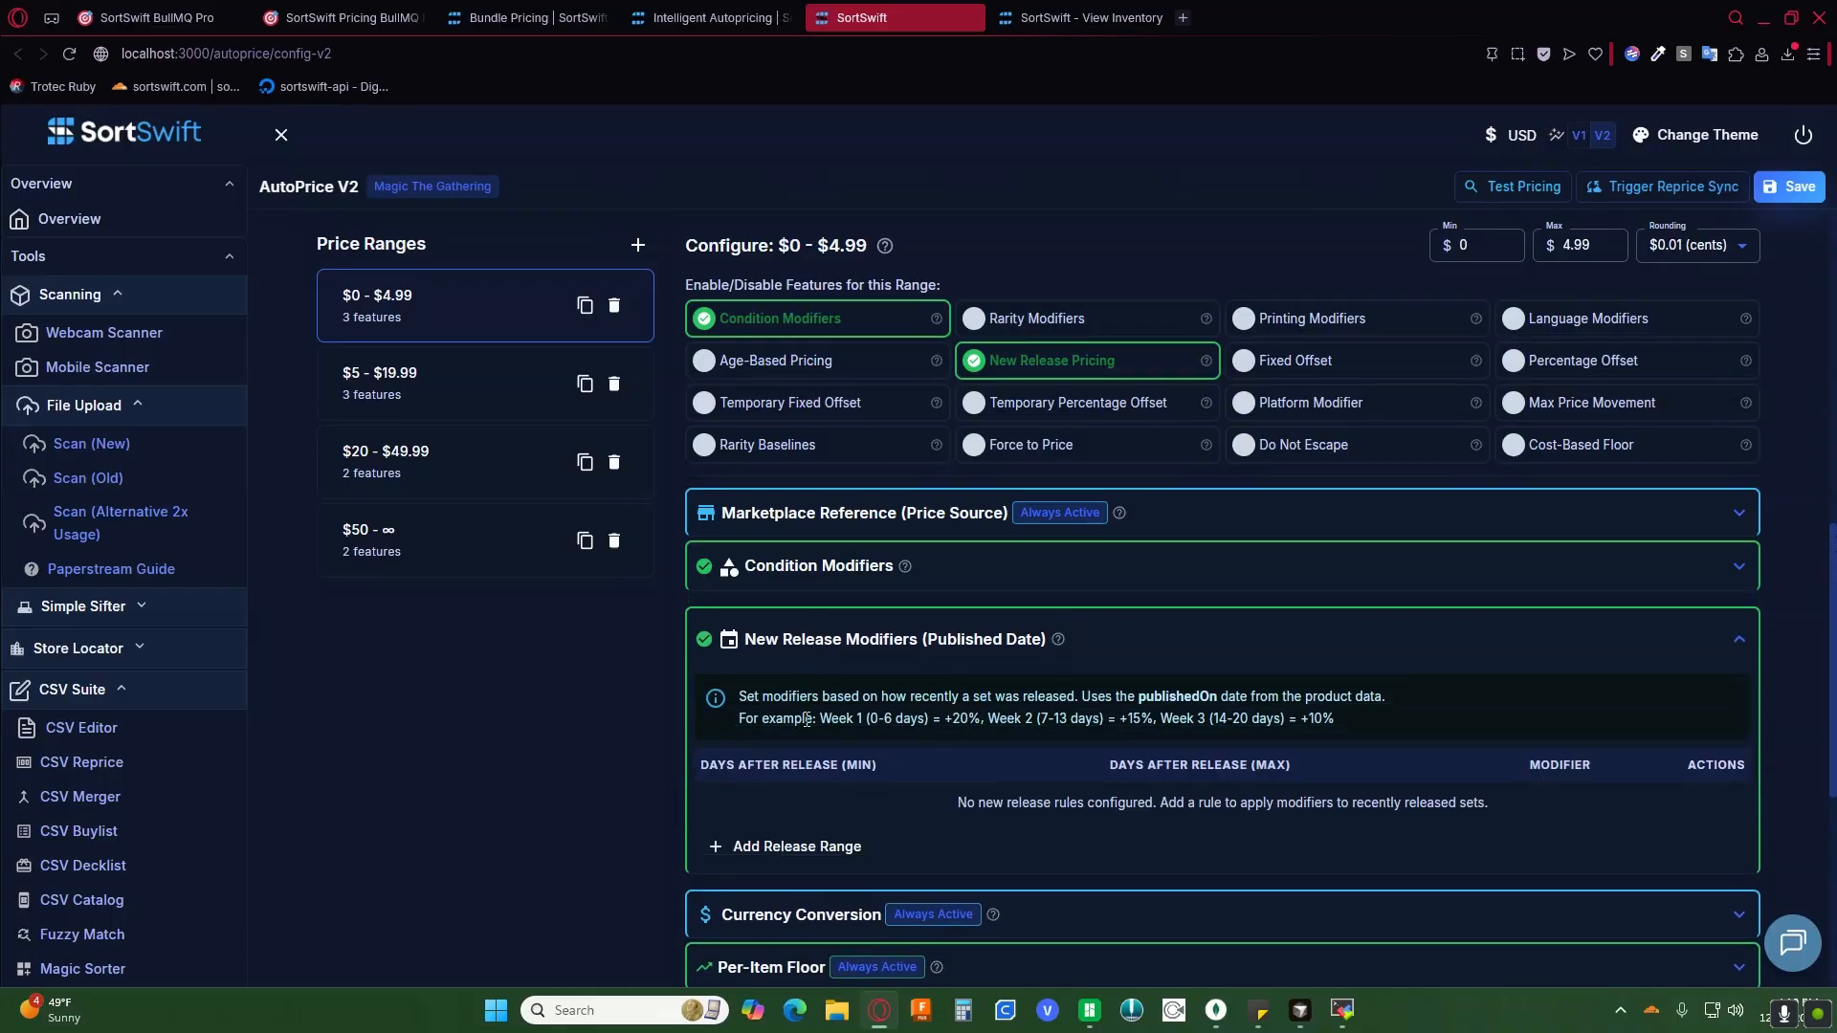
pyautogui.scroll(-1, 820, 631)
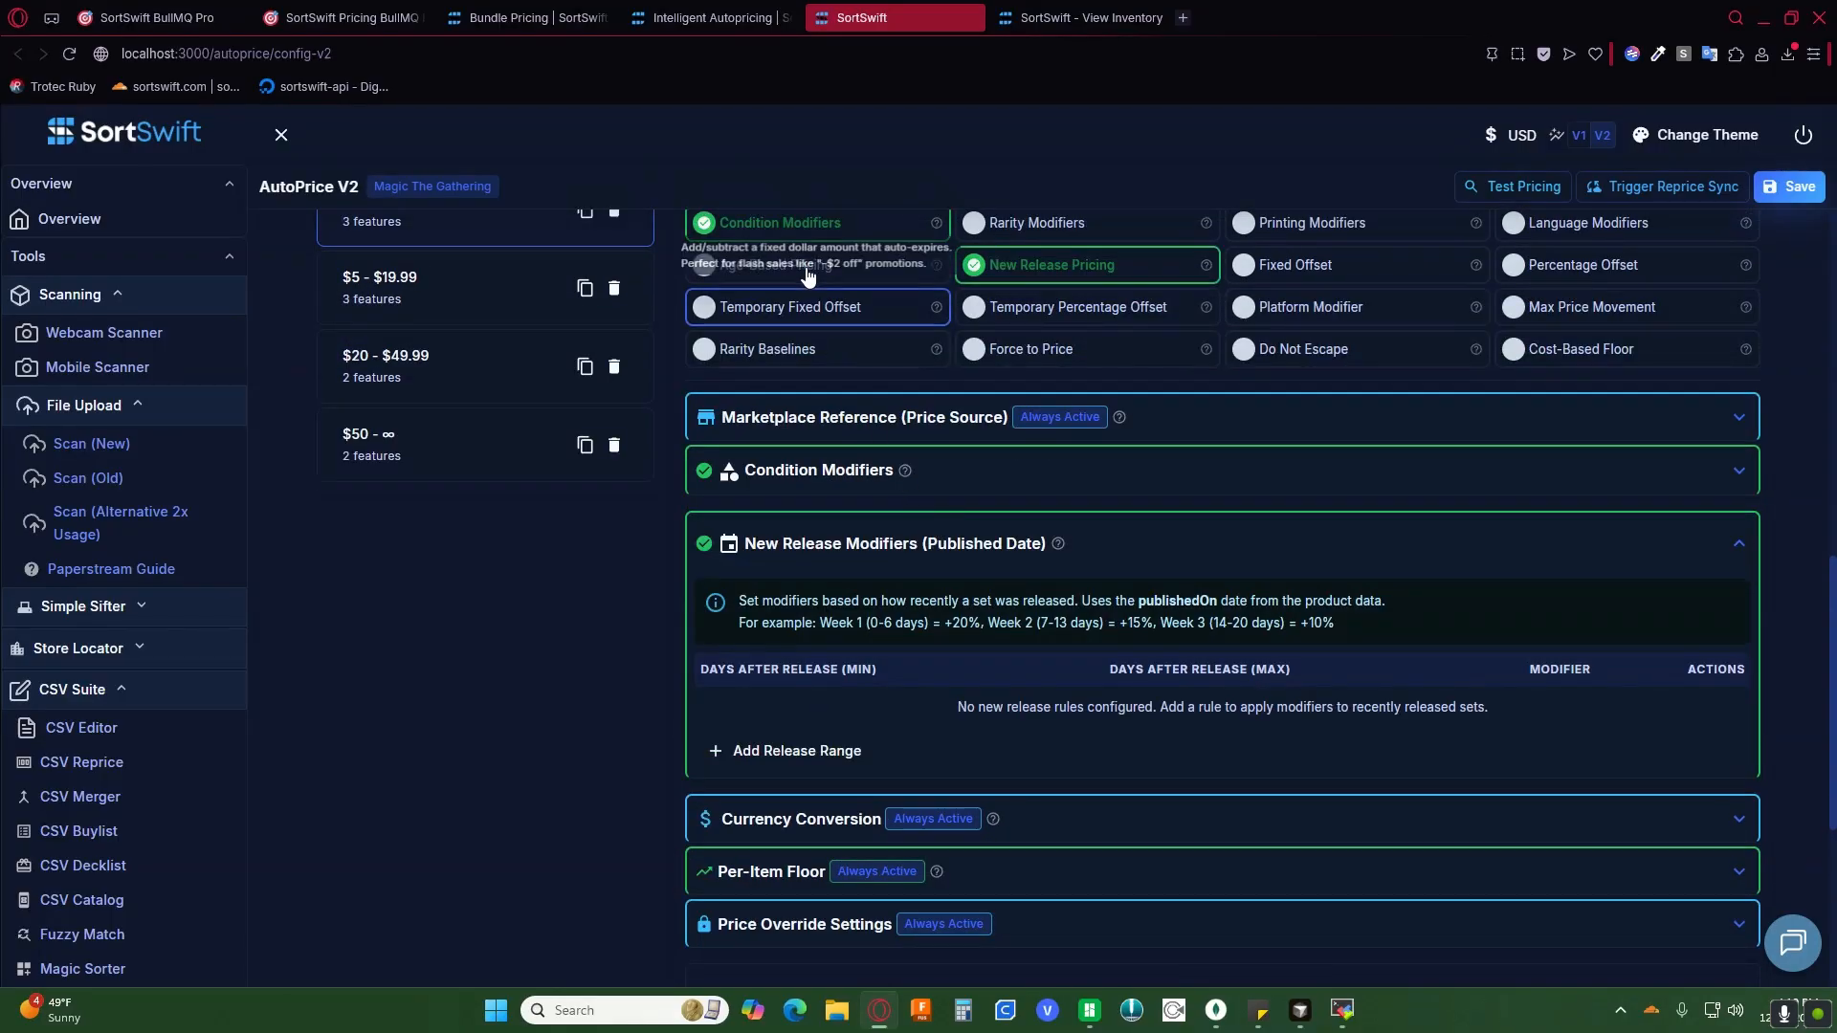
pyautogui.click(799, 750)
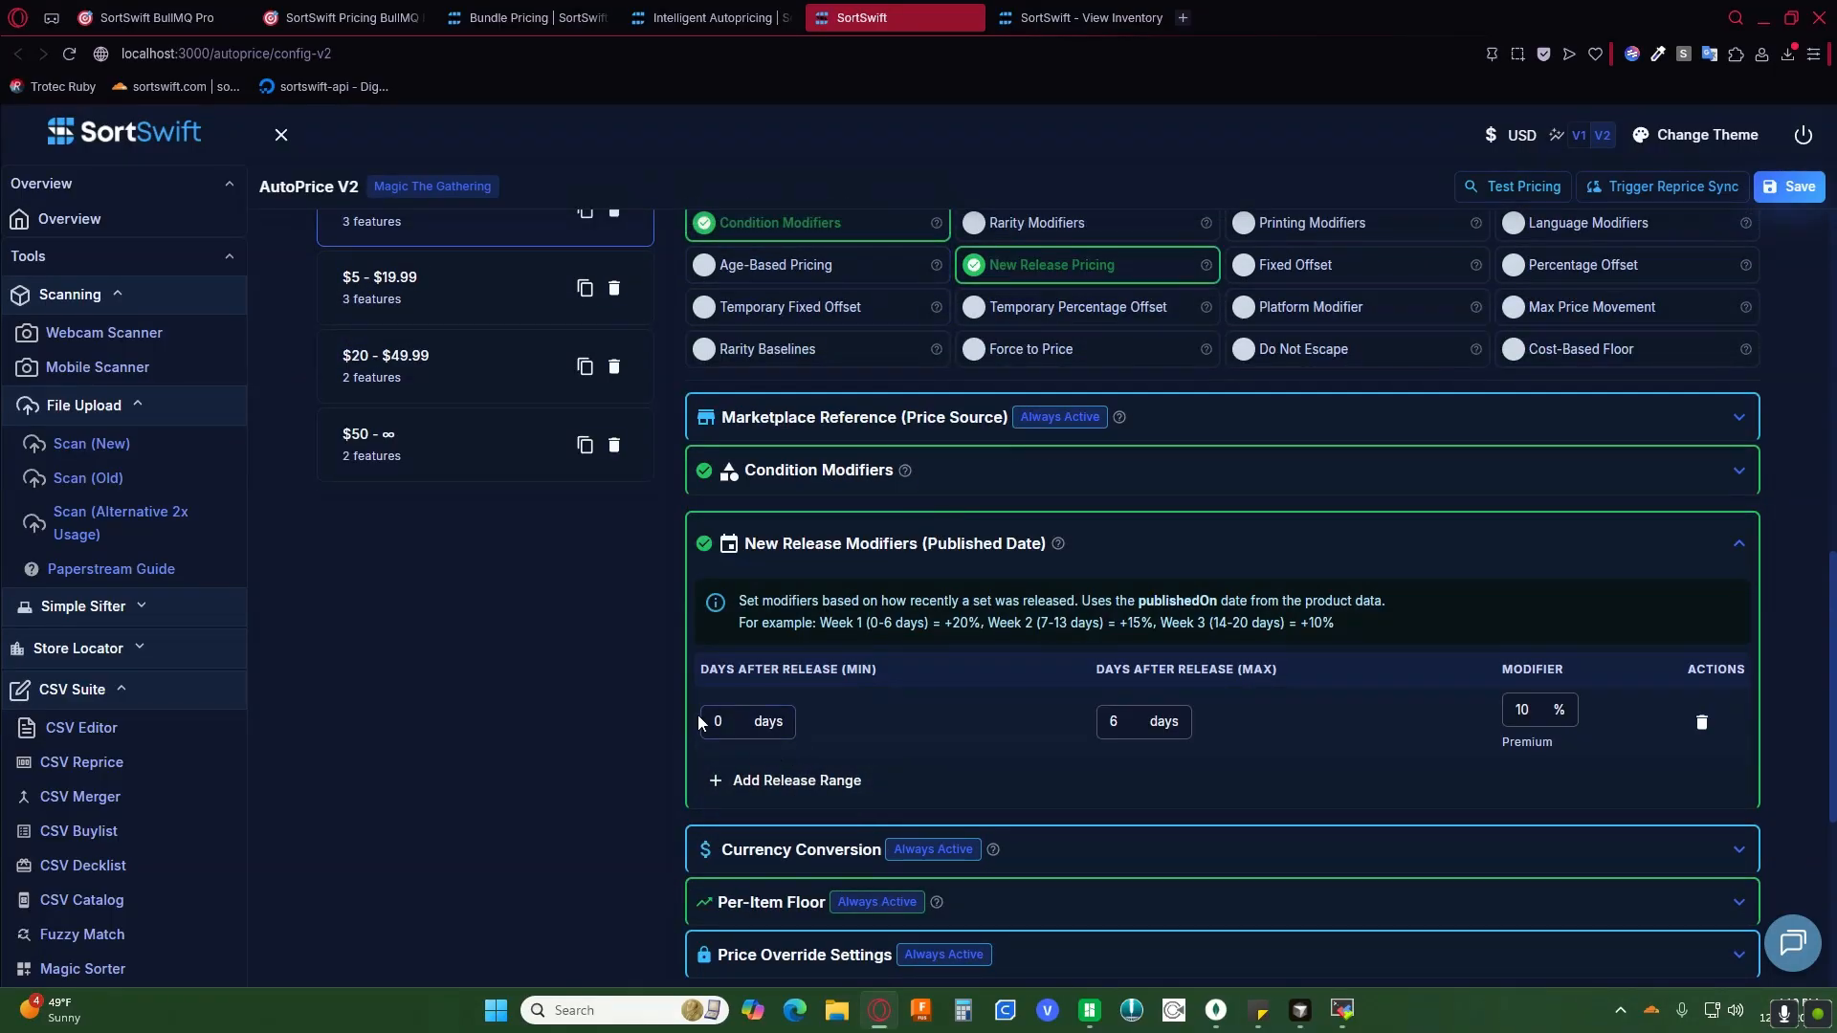
pyautogui.click(1128, 721)
pyautogui.press('BackSpace')
pyautogui.write('14')
pyautogui.click(962, 713)
pyautogui.click(1529, 709)
pyautogui.click(1101, 721)
# Step: Add a second release range of 8 to 14 days with a 5% modifier and collapse the New Release Modifiers settings
pyautogui.click(727, 780)
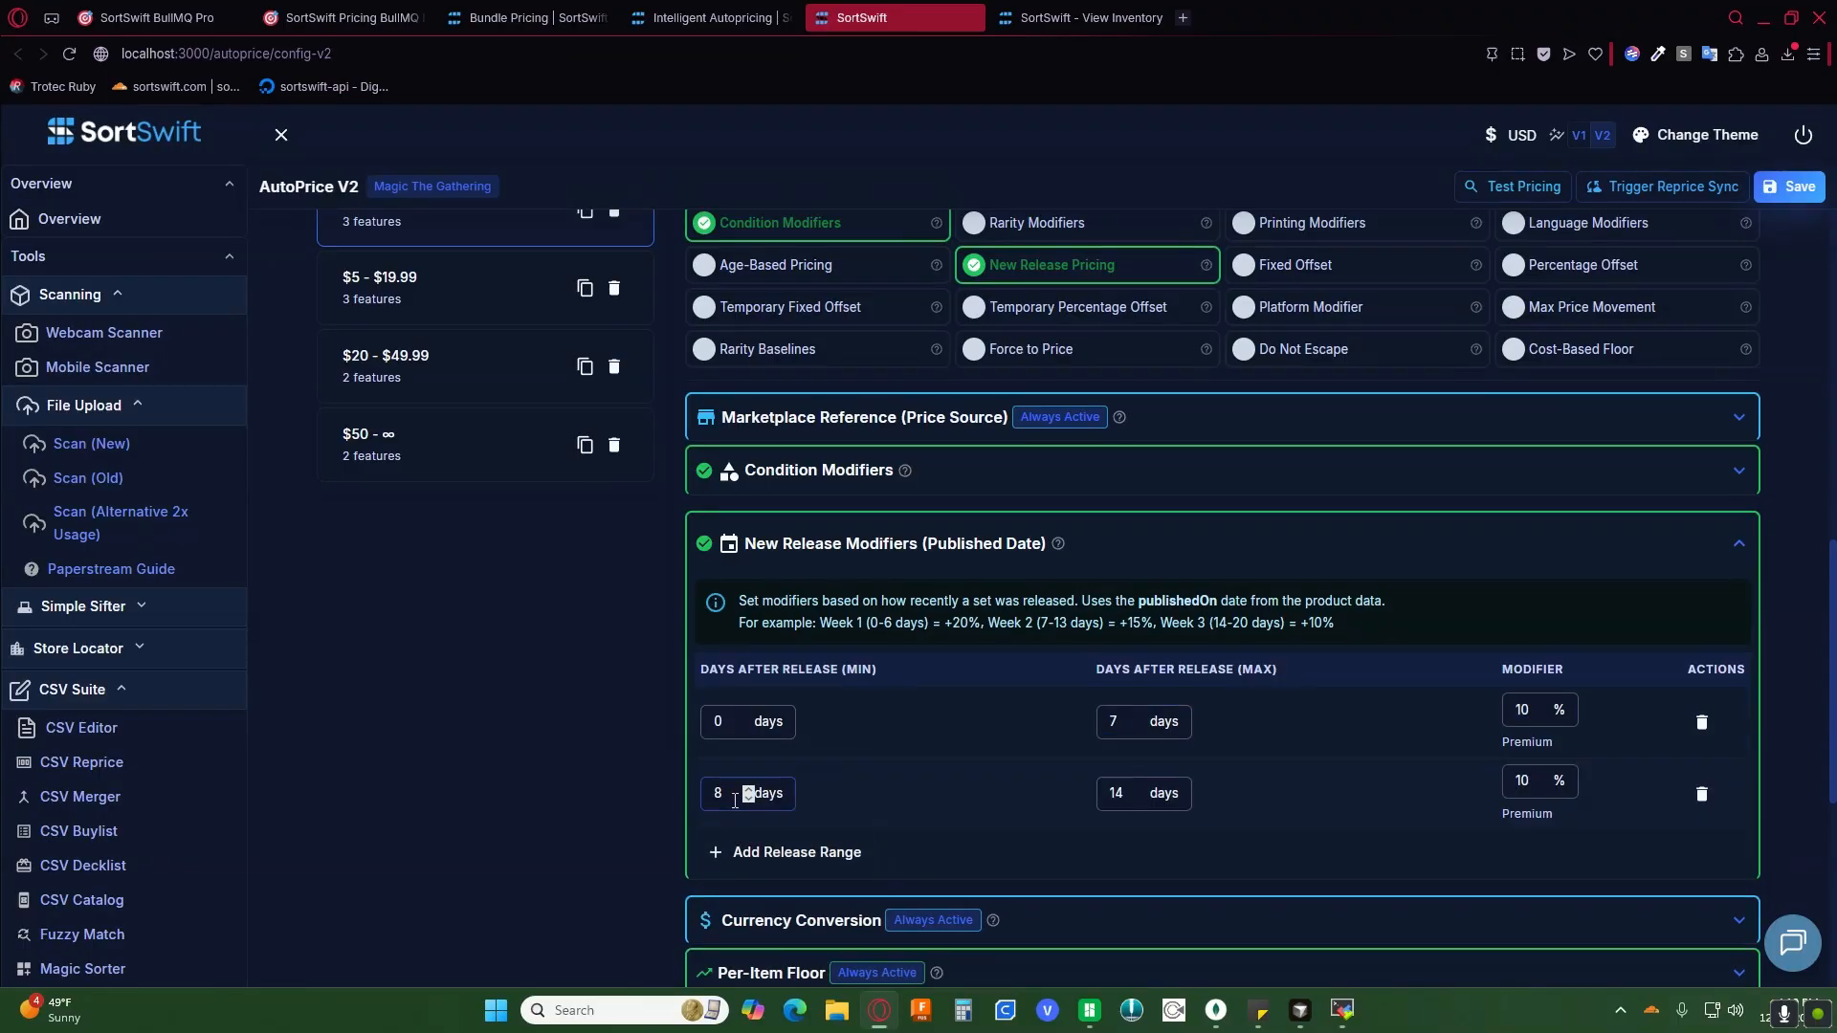
pyautogui.click(1538, 784)
pyautogui.write('5')
pyautogui.click(1423, 796)
pyautogui.click(920, 563)
pyautogui.click(923, 538)
pyautogui.click(838, 537)
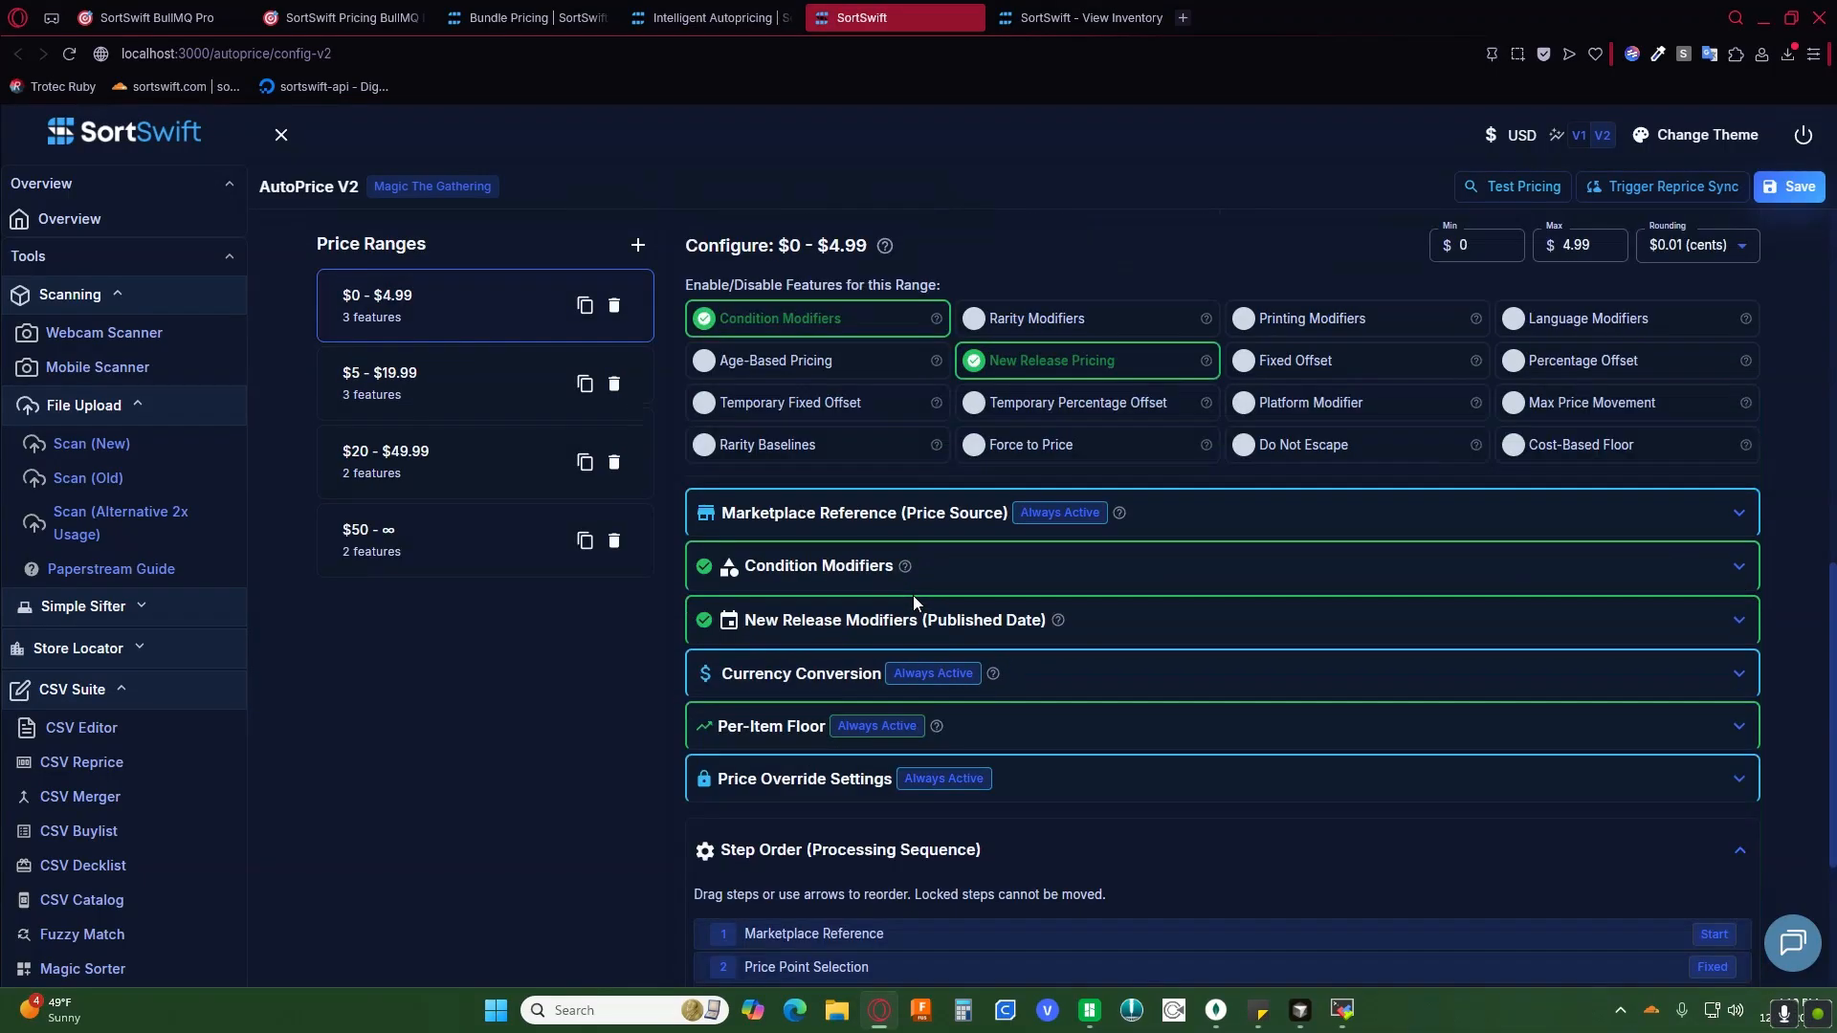
# Step: Disable New Release Pricing and enable a Fixed Offset of $1 for the $0 - $4.99 range
pyautogui.click(1050, 373)
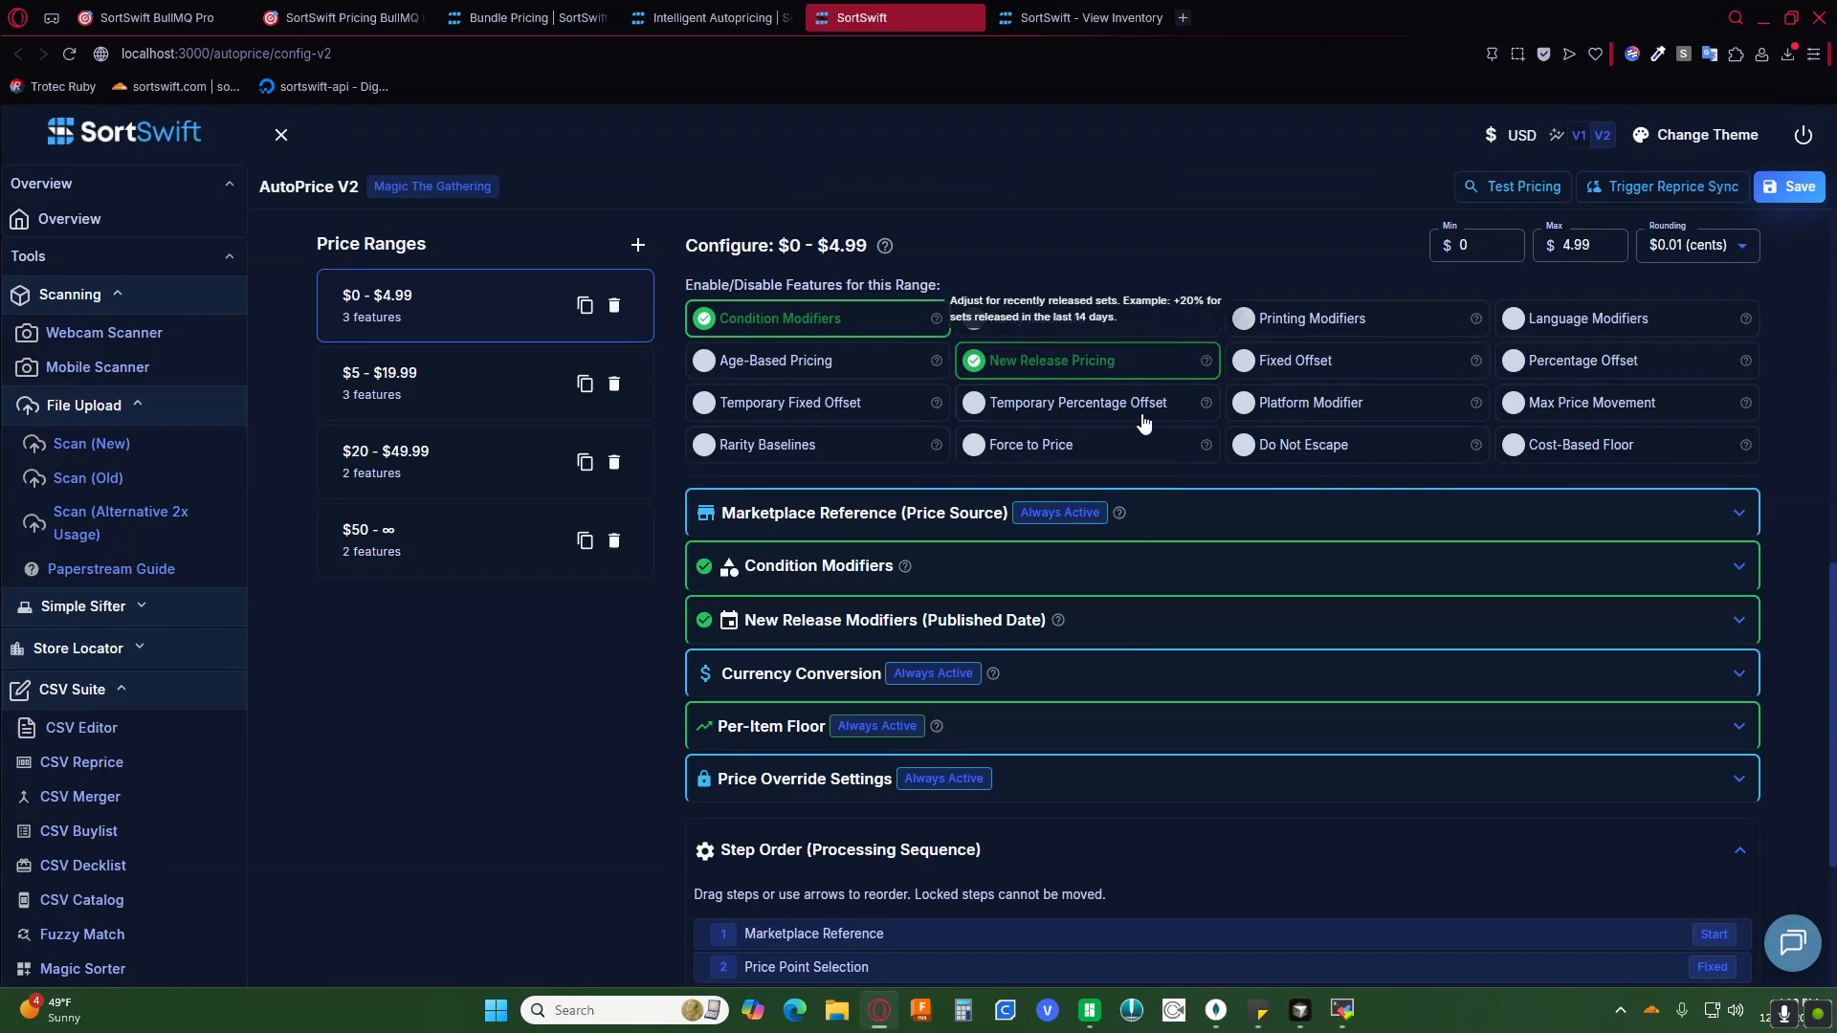
pyautogui.click(1317, 373)
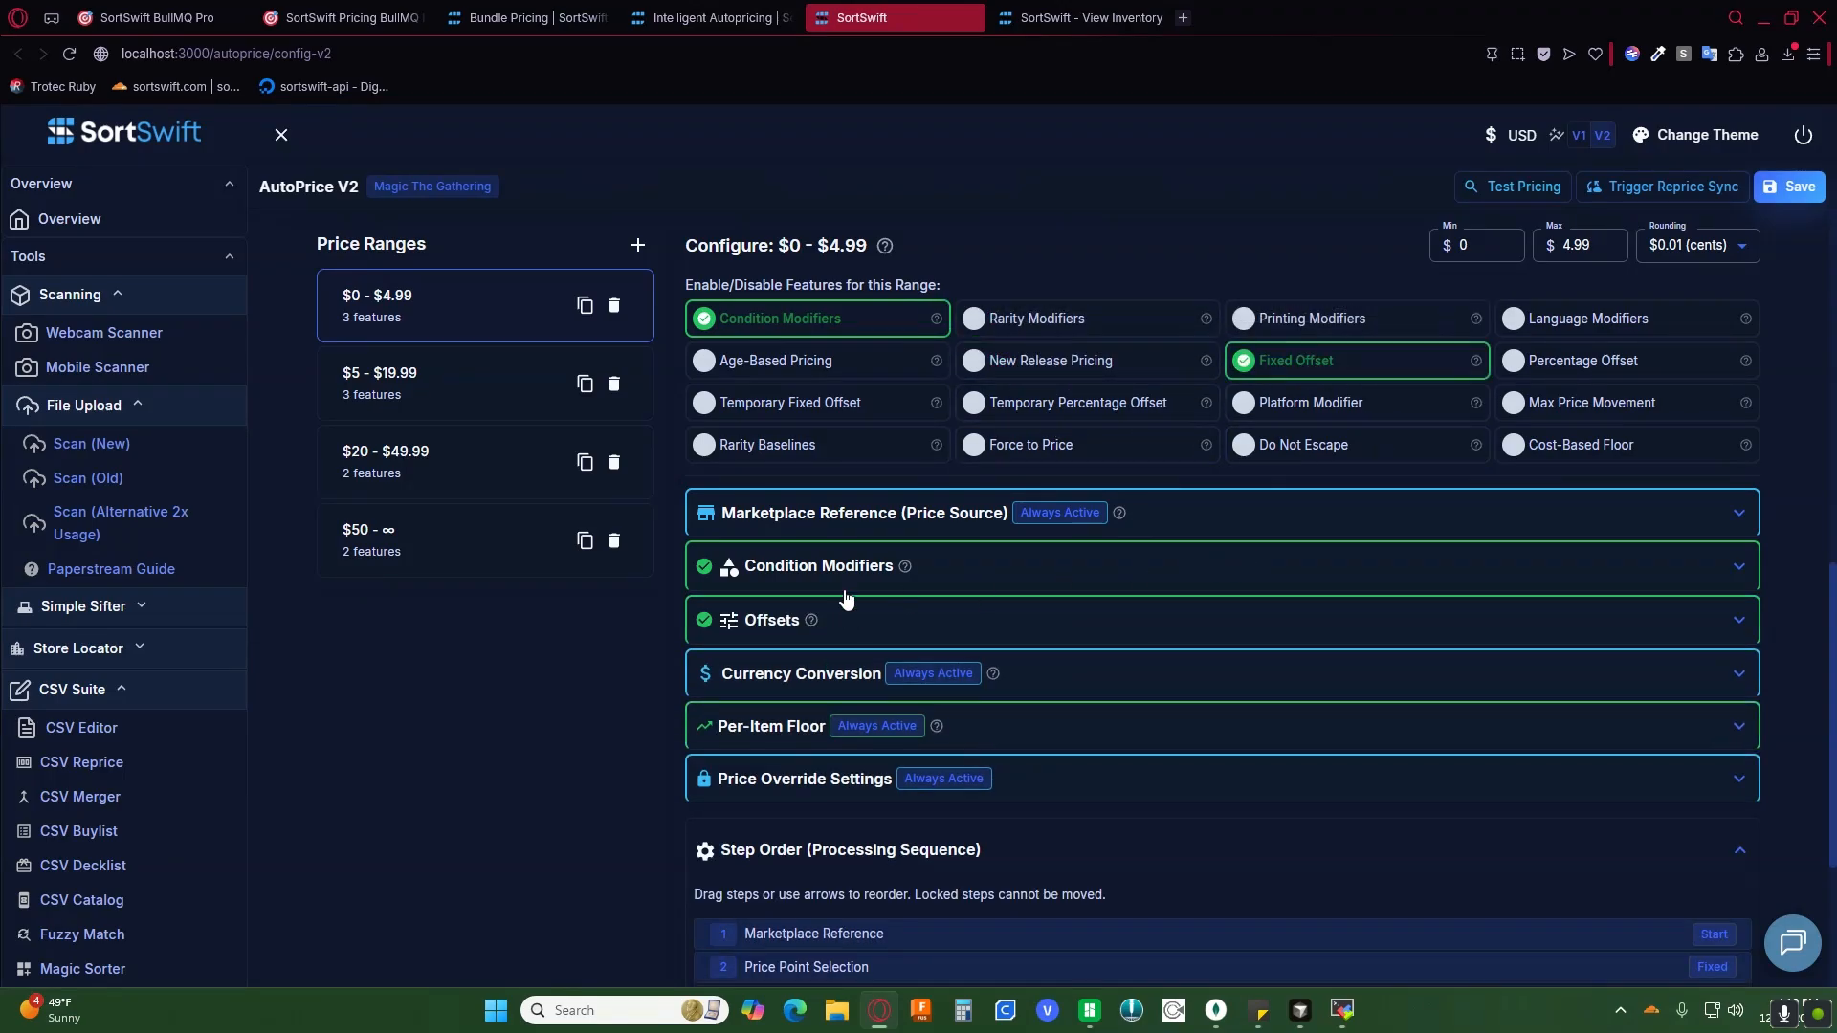
pyautogui.click(812, 635)
pyautogui.click(759, 700)
pyautogui.write('1')
pyautogui.click(543, 688)
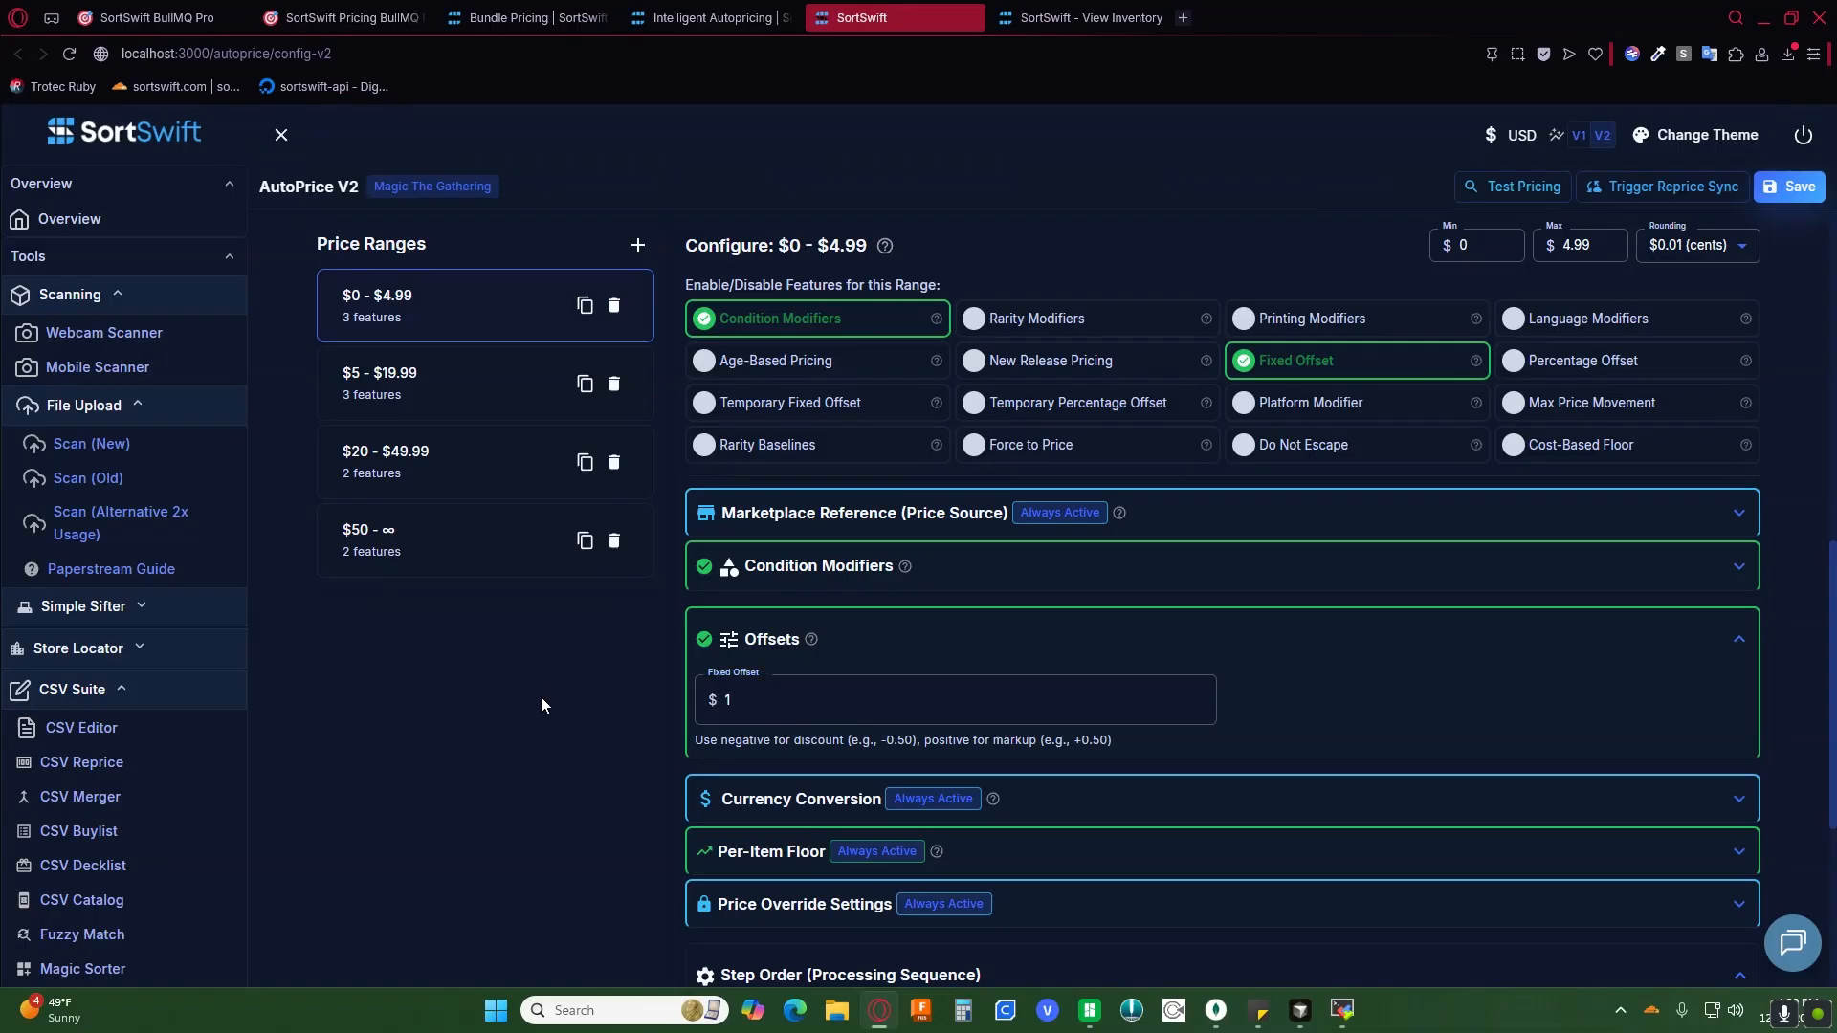
# Step: Try Fixed Offset as the first movable processing step, and settle it at the end of the sequence after Per-Item Floor
pyautogui.scroll(-5, 543, 692)
pyautogui.moveTo(831, 776); pyautogui.dragTo(829, 667)
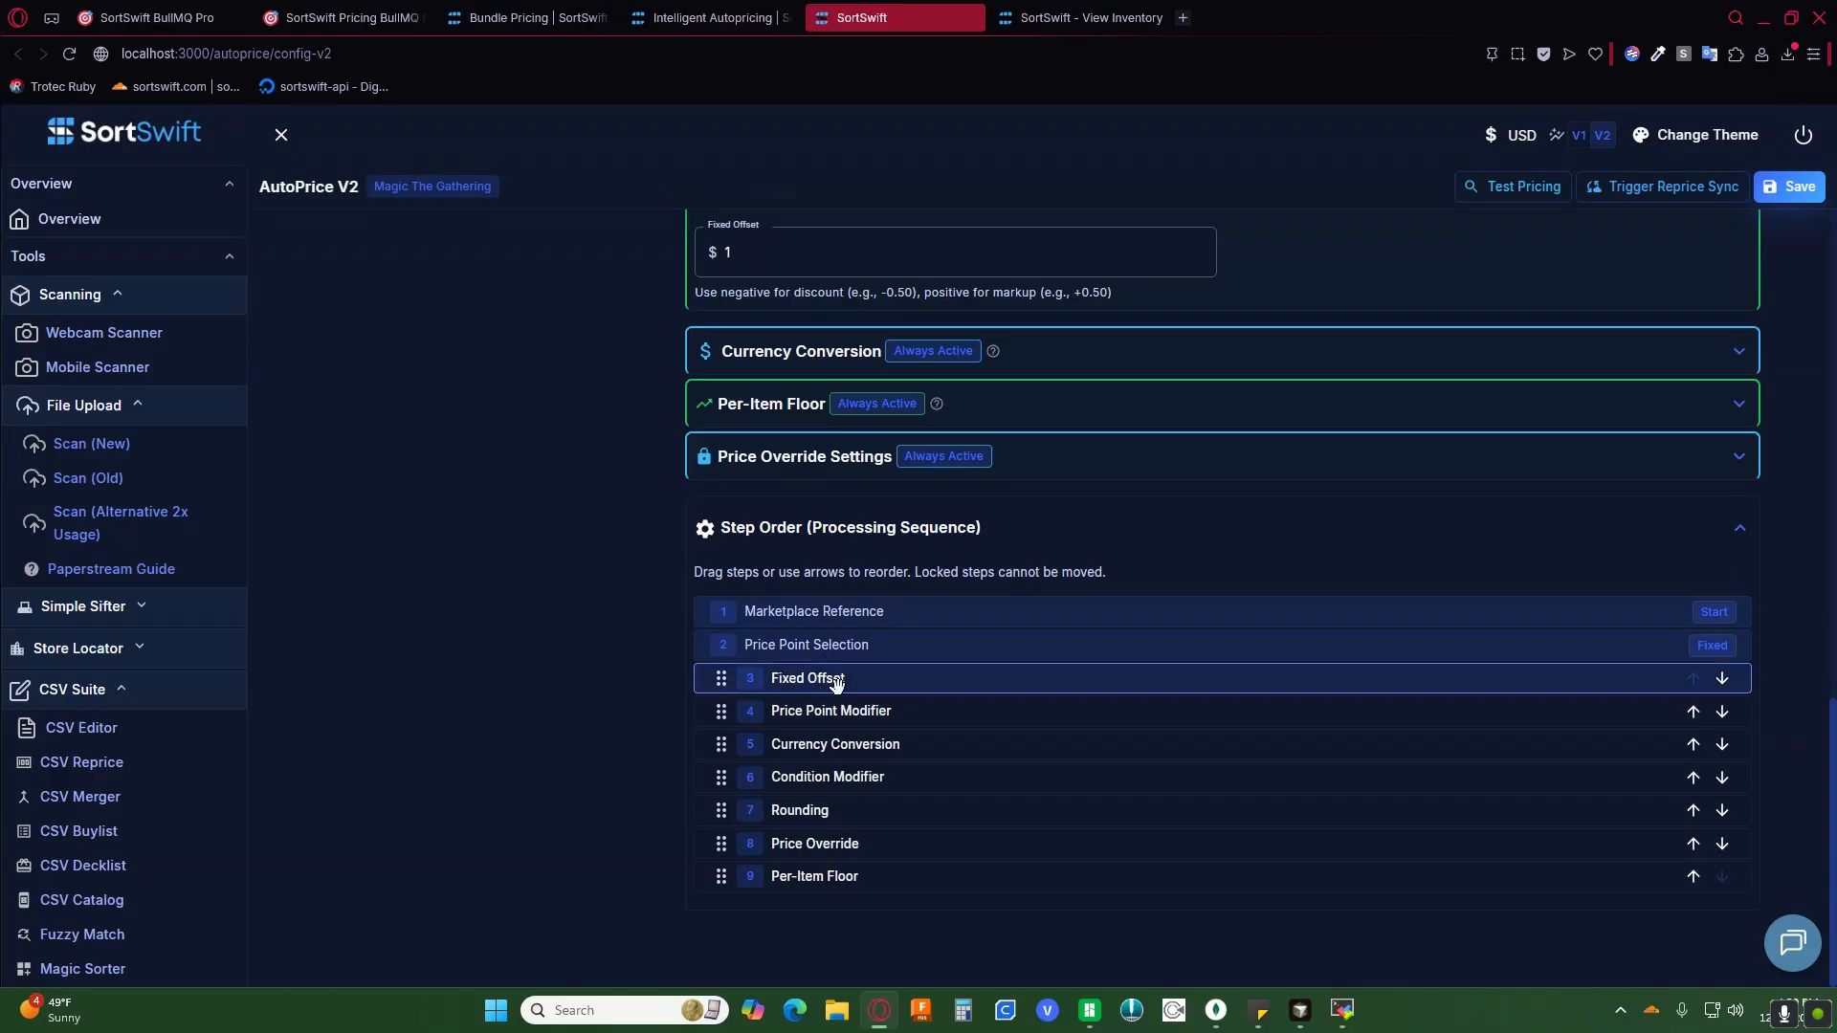
pyautogui.moveTo(840, 680); pyautogui.dragTo(846, 924)
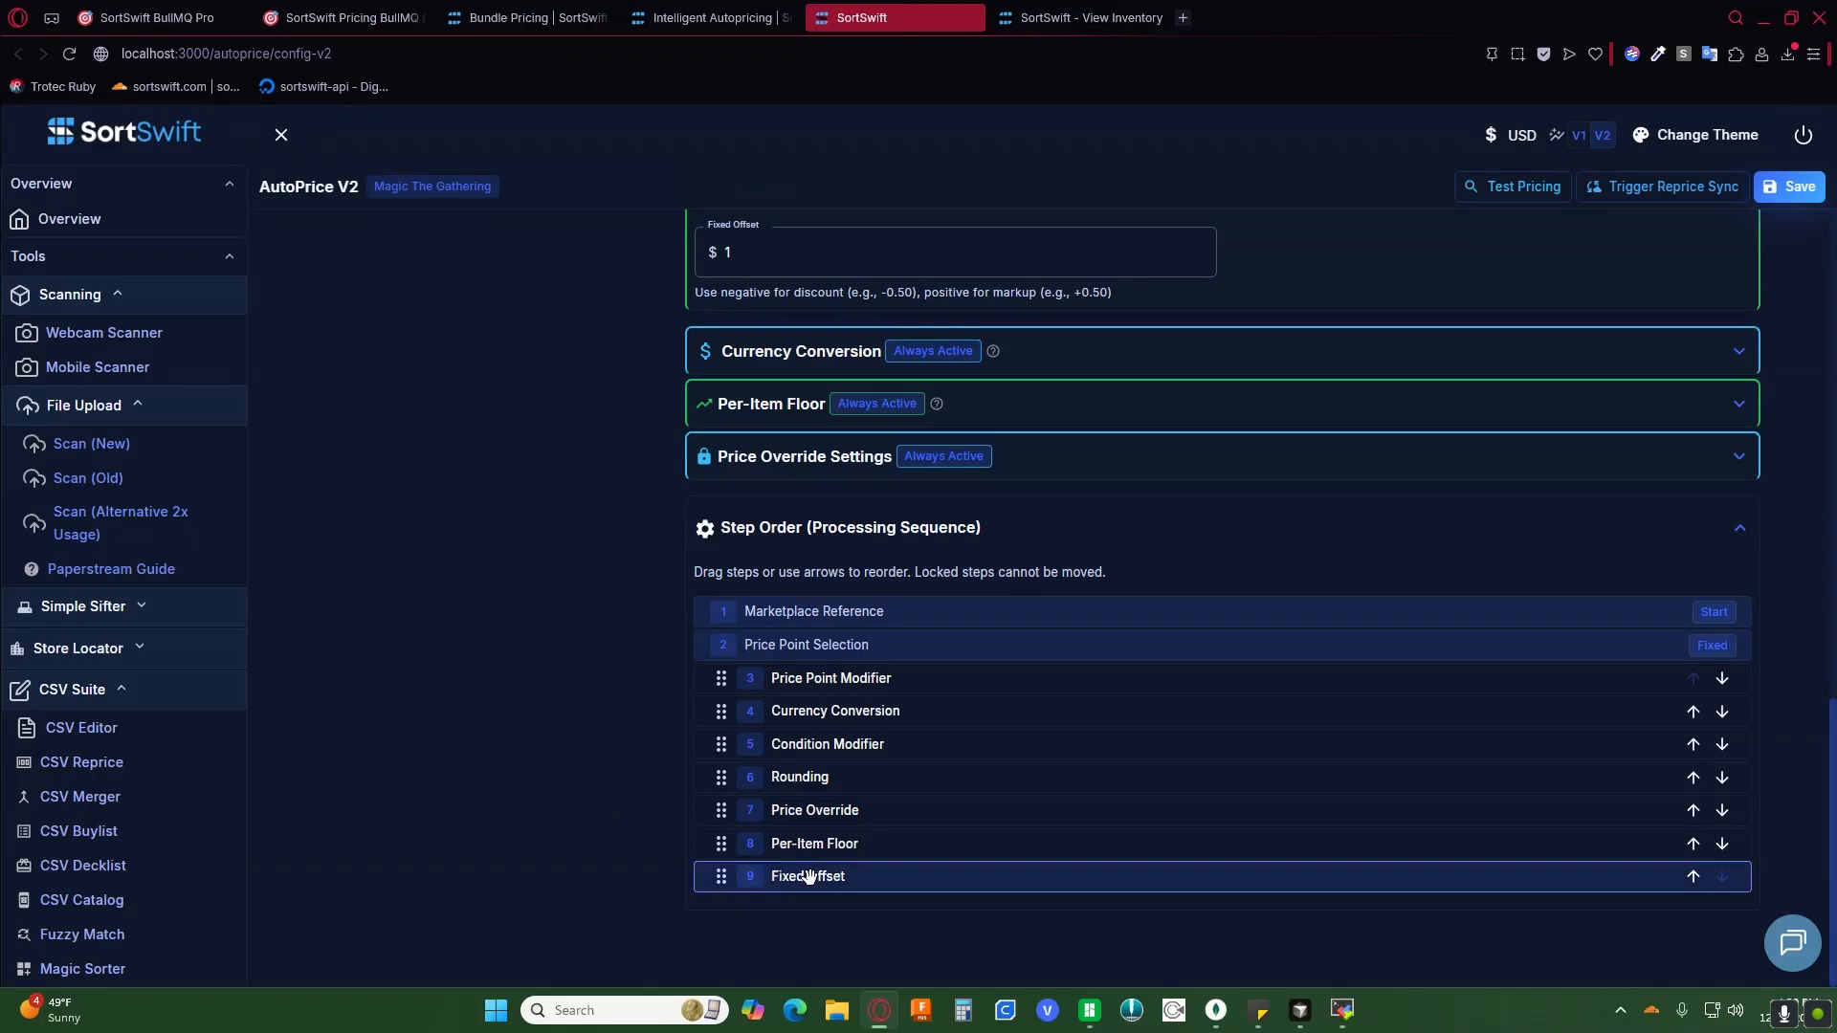
# Step: Set the Fixed Offset to $1.99 and check its place in the processing sequence
pyautogui.click(769, 256)
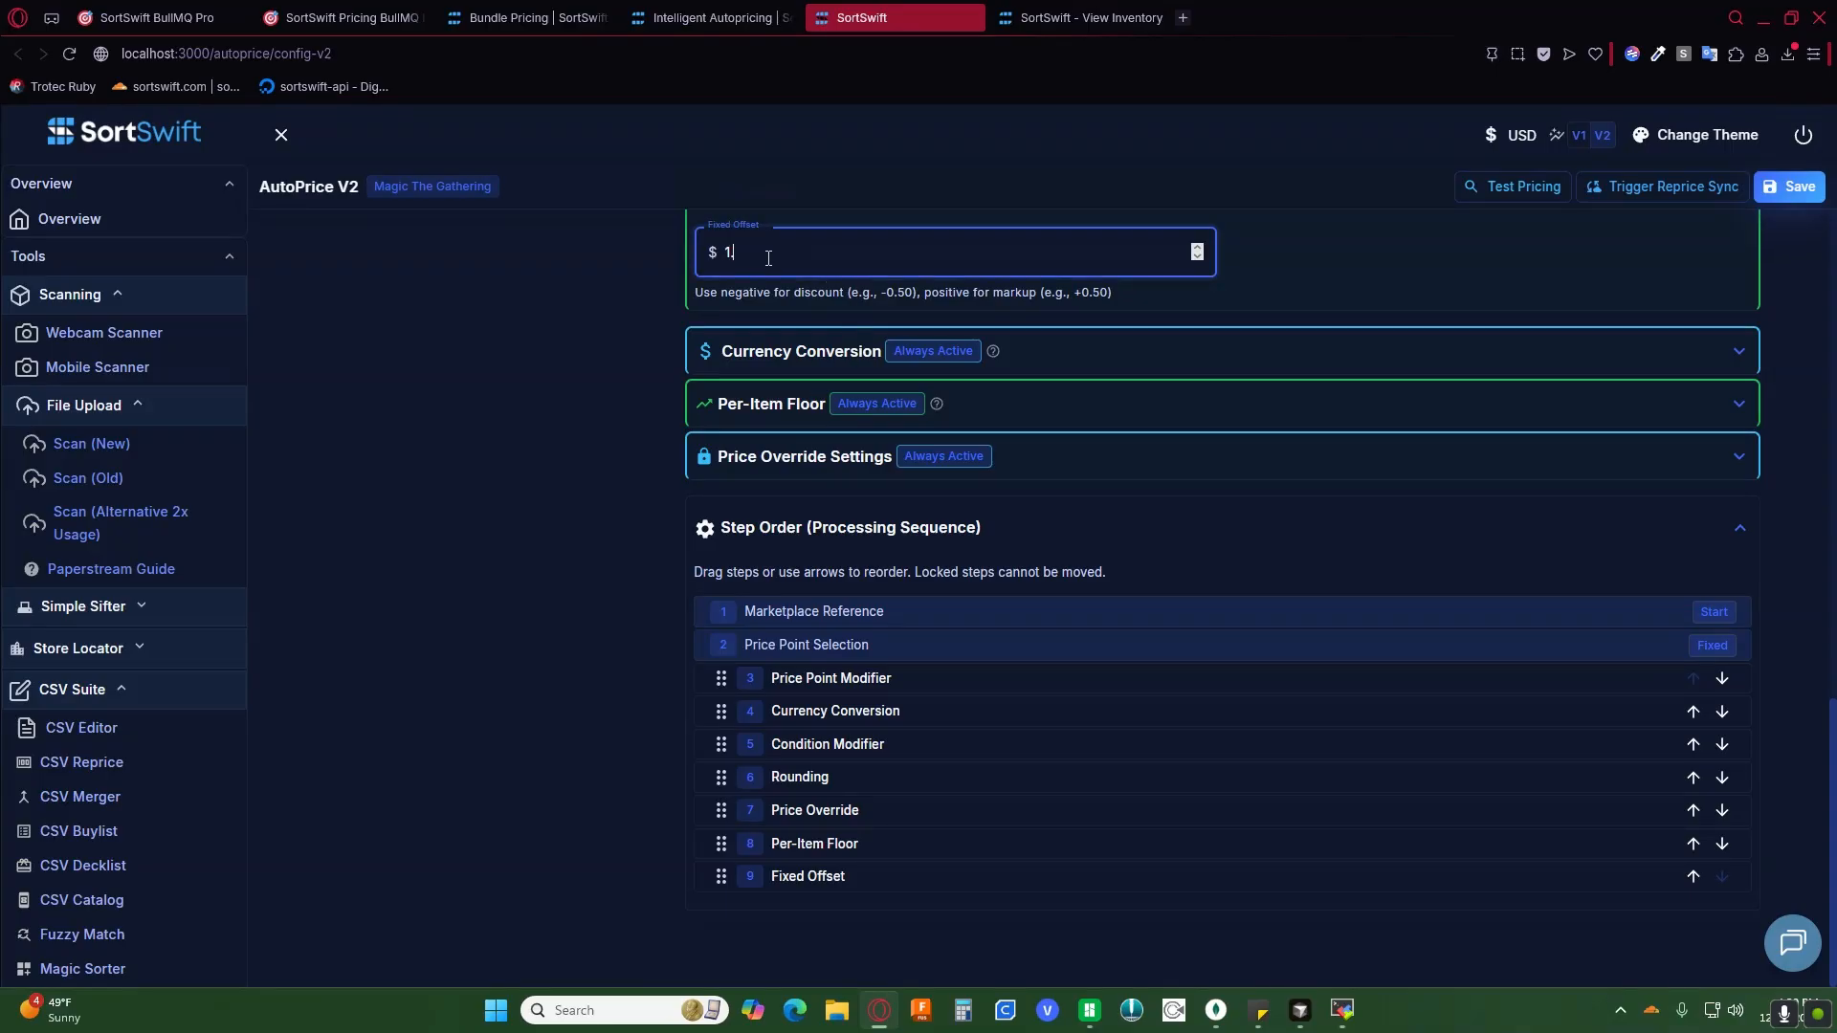
pyautogui.click(472, 513)
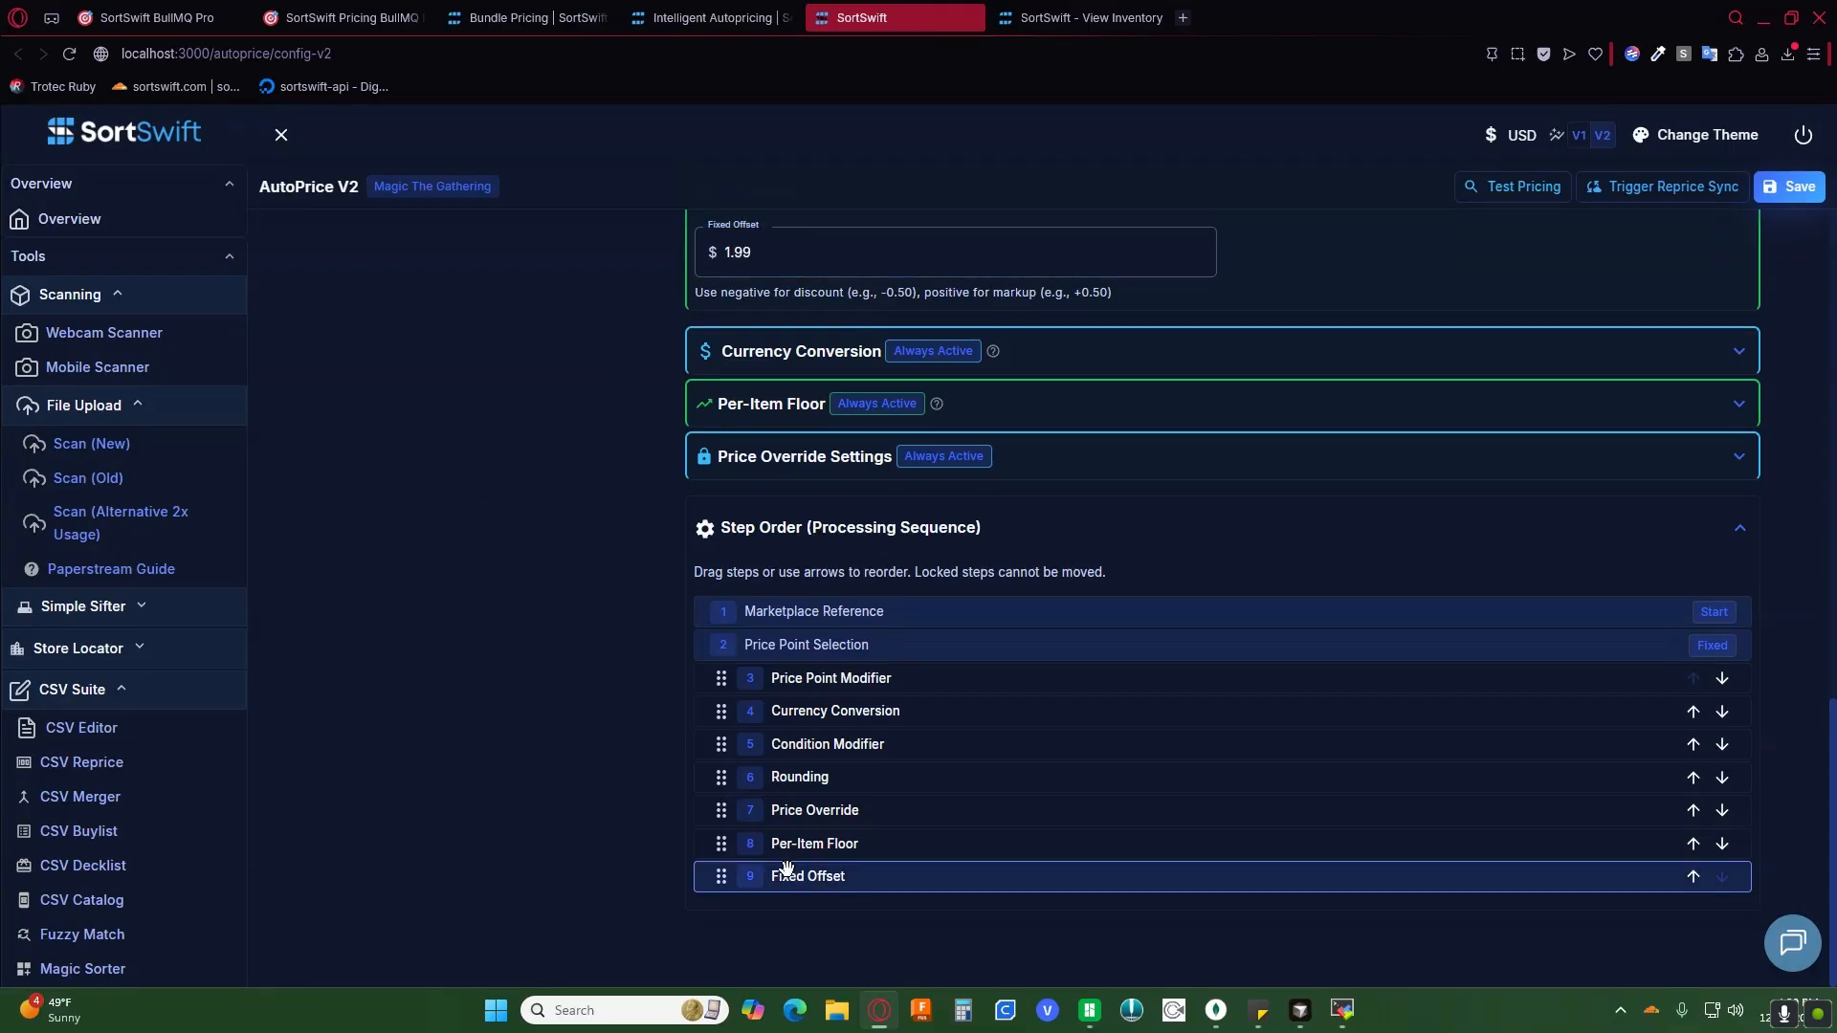
pyautogui.moveTo(787, 254); pyautogui.dragTo(670, 273)
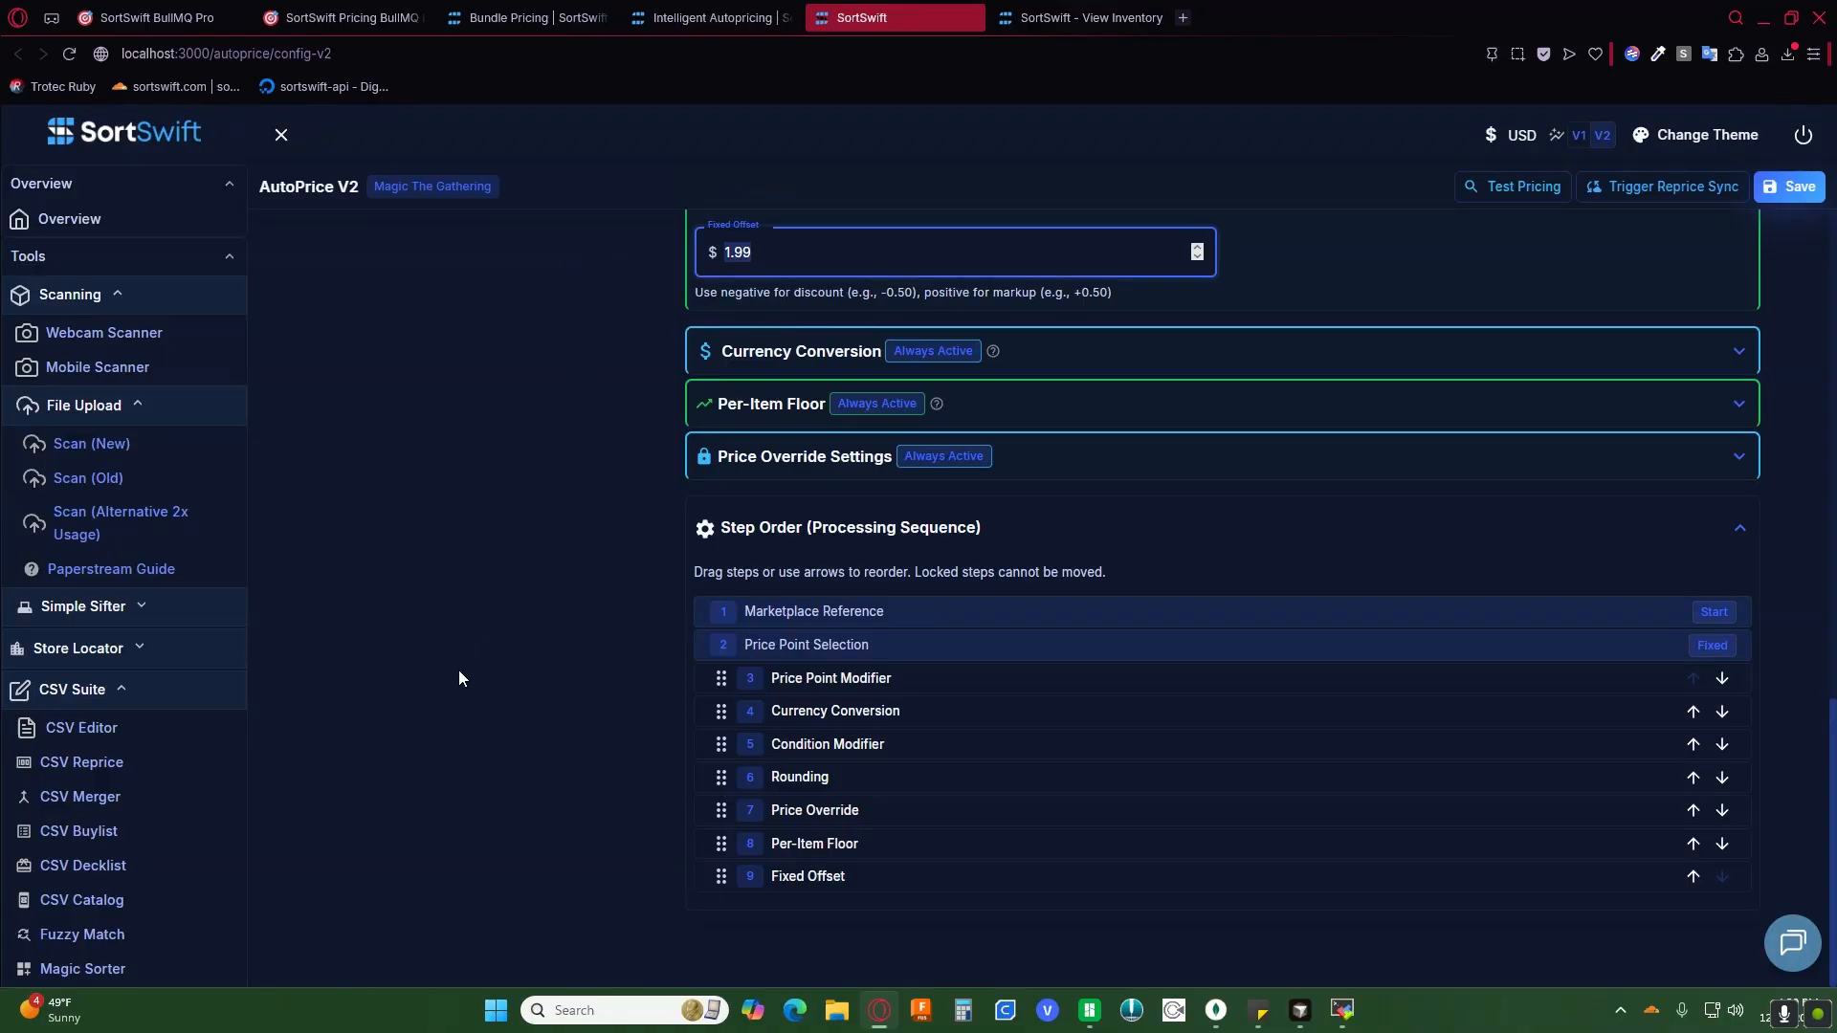
pyautogui.moveTo(866, 878); pyautogui.dragTo(721, 816)
# Step: Enable Percentage Offset for the $0 - $4.99 range and set it to 10%
pyautogui.scroll(7, 641, 827)
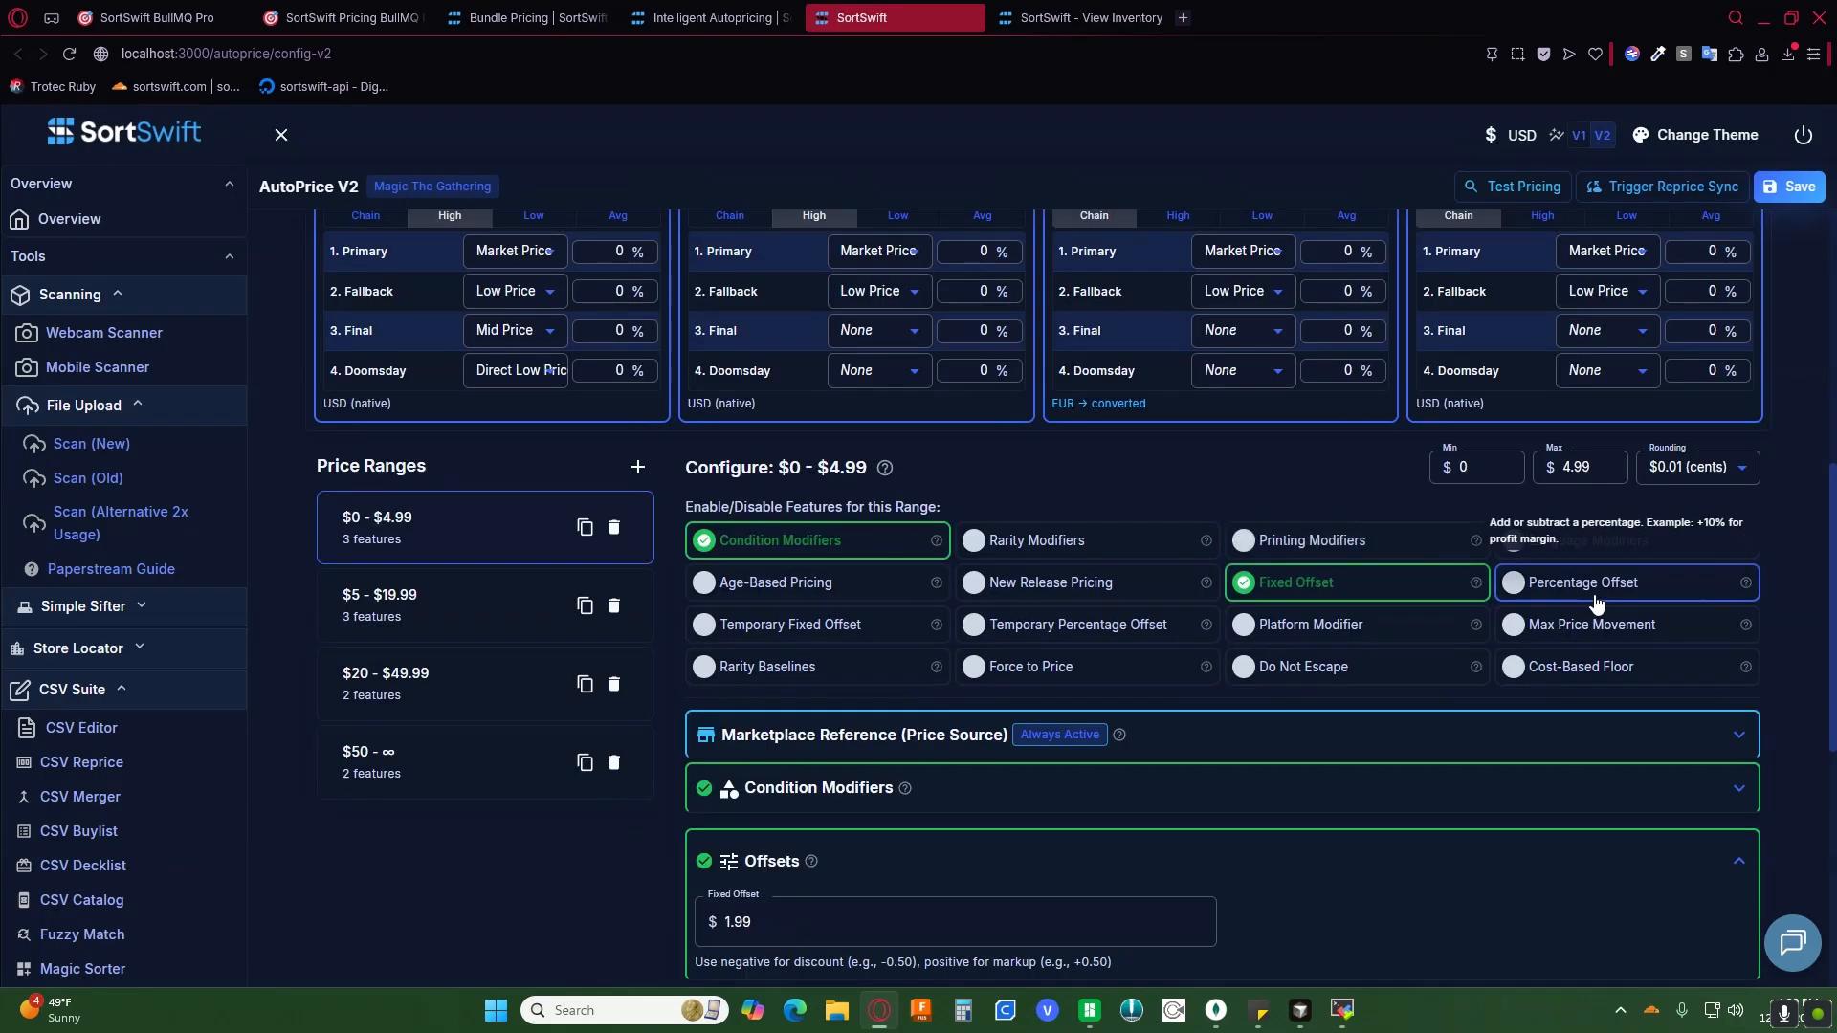
pyautogui.click(1596, 582)
pyautogui.scroll(-2, 1277, 861)
pyautogui.click(1329, 724)
pyautogui.write('10')
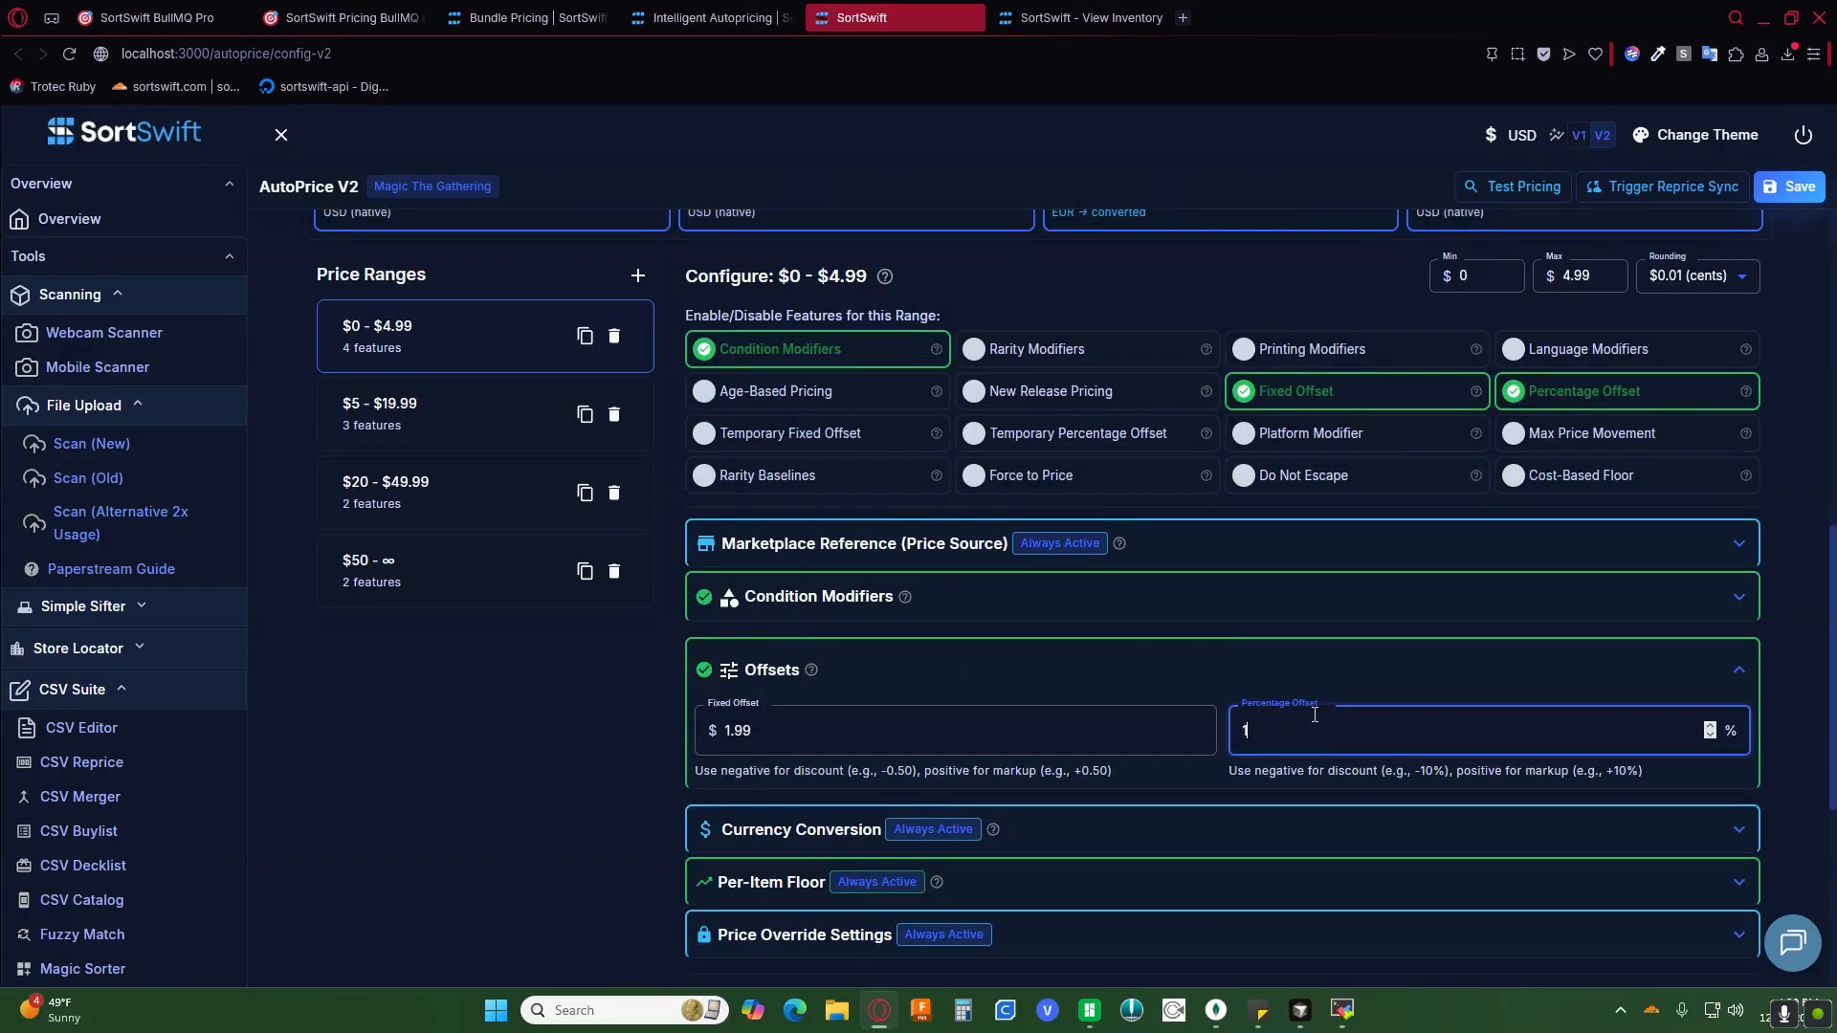
# Step: Move Percentage Offset to the end of the processing sequence and Fixed Offset to directly after Currency Conversion
pyautogui.click(963, 718)
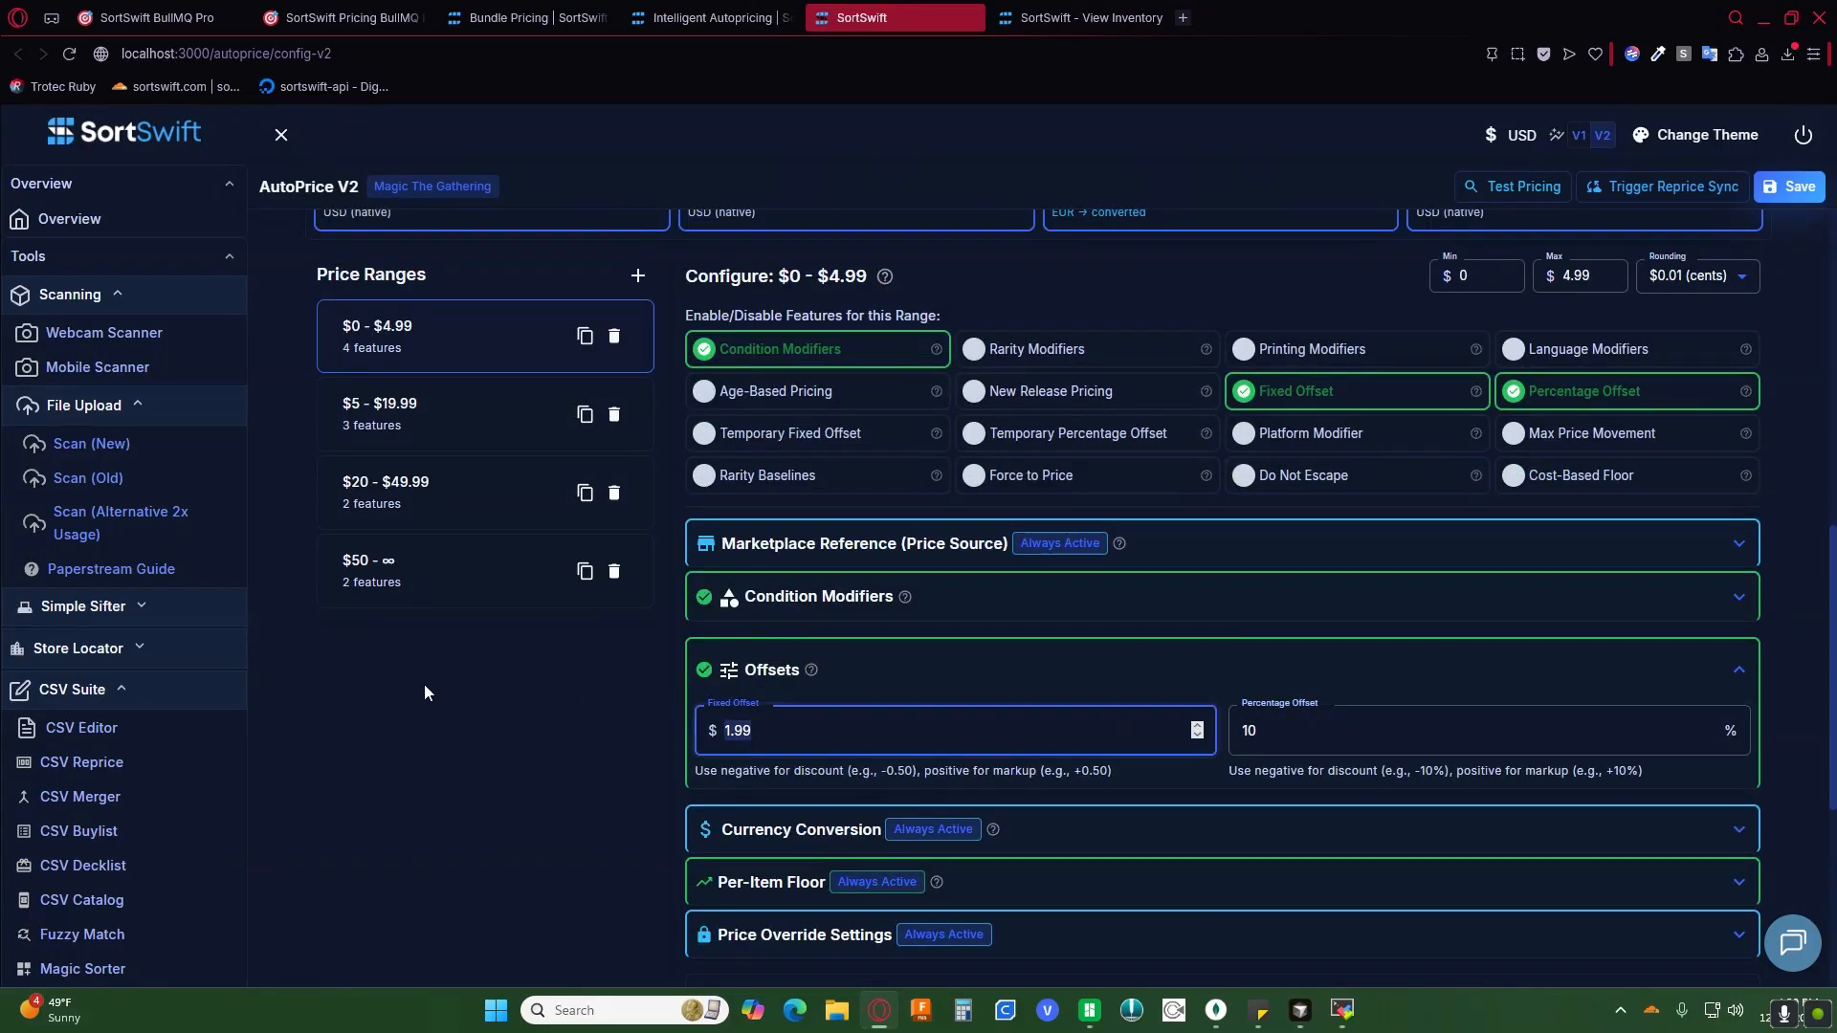
pyautogui.click(1297, 394)
pyautogui.click(1297, 394)
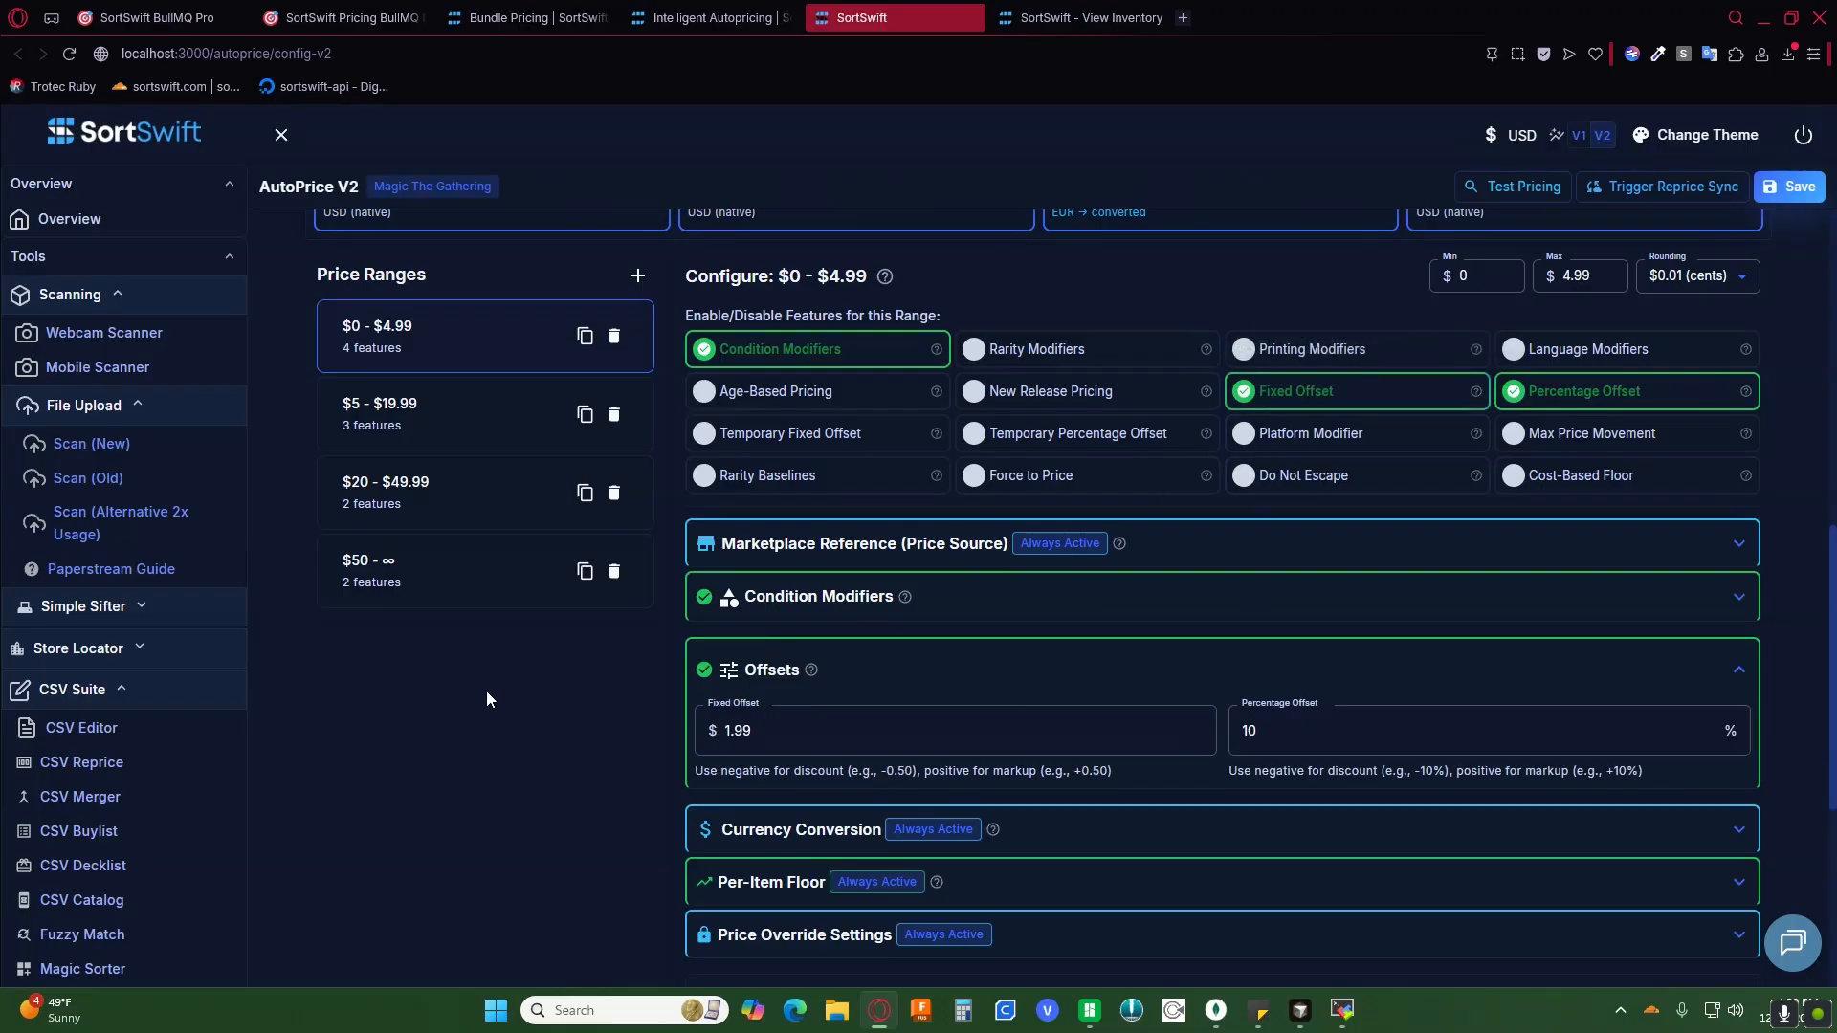
pyautogui.scroll(-5, 1244, 574)
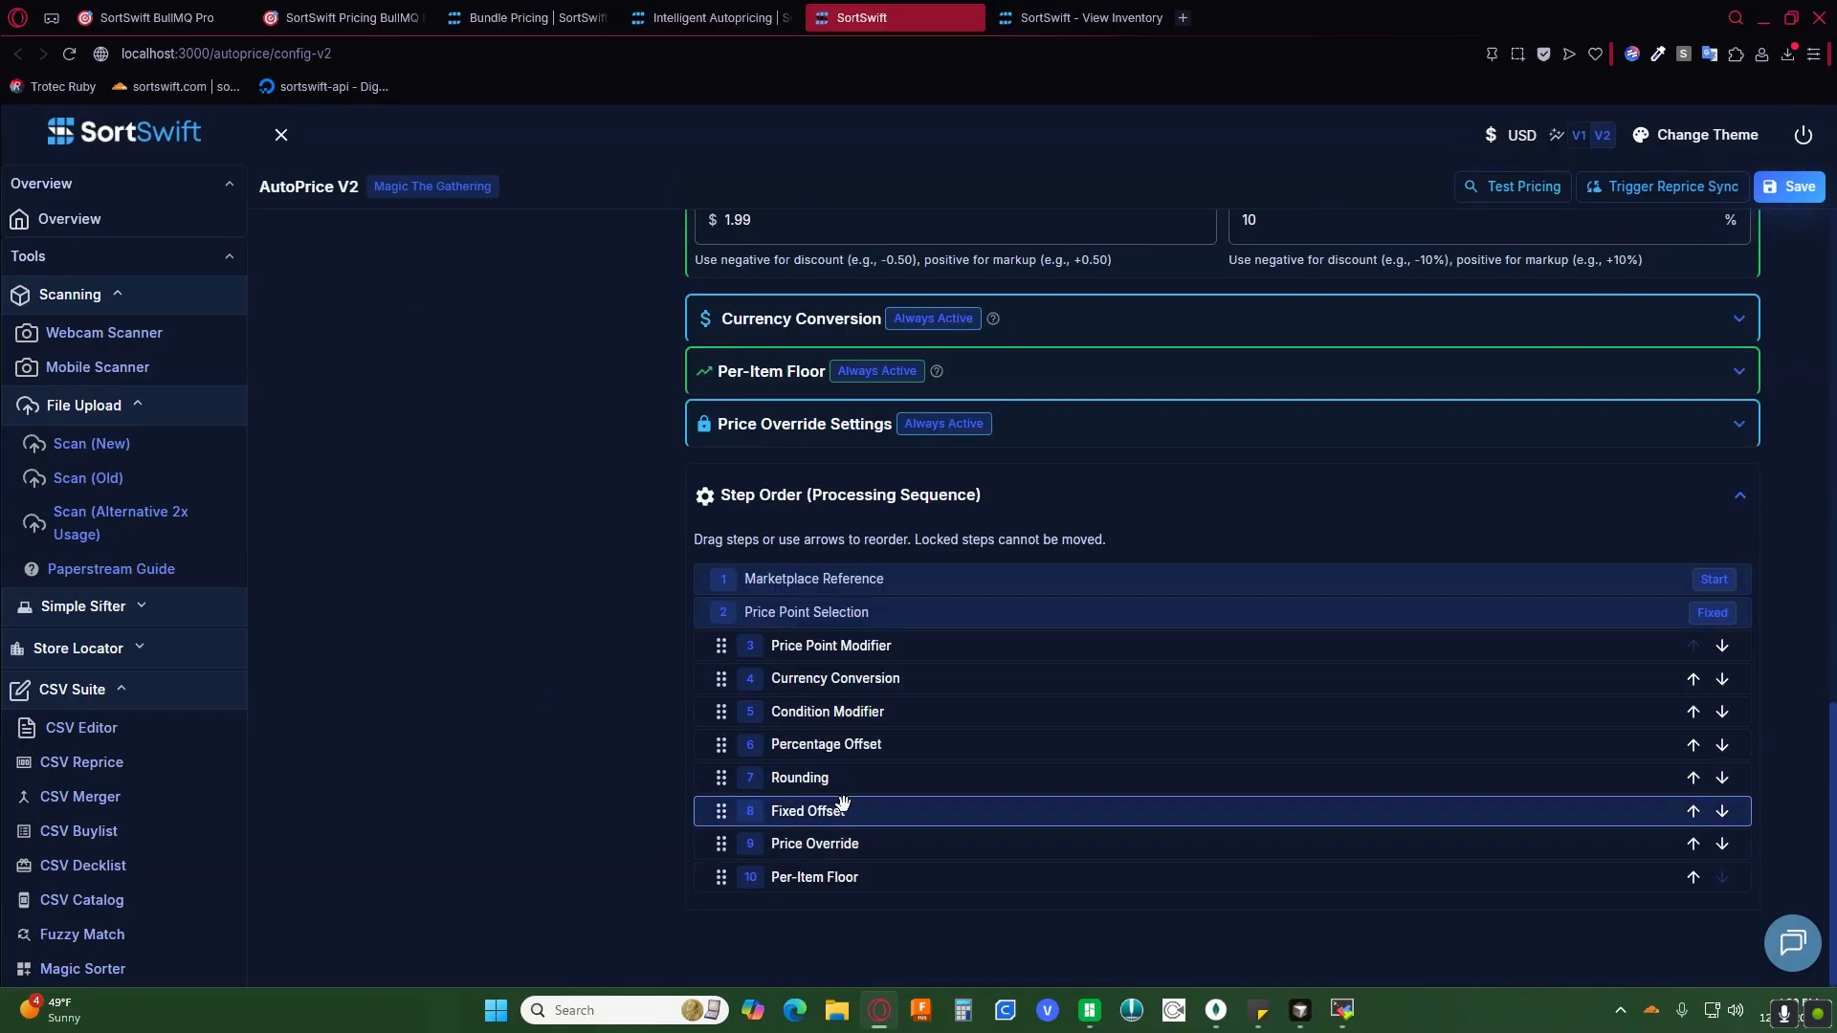
pyautogui.moveTo(844, 745); pyautogui.dragTo(922, 840)
pyautogui.moveTo(858, 926); pyautogui.dragTo(857, 926)
pyautogui.moveTo(835, 775); pyautogui.dragTo(862, 733)
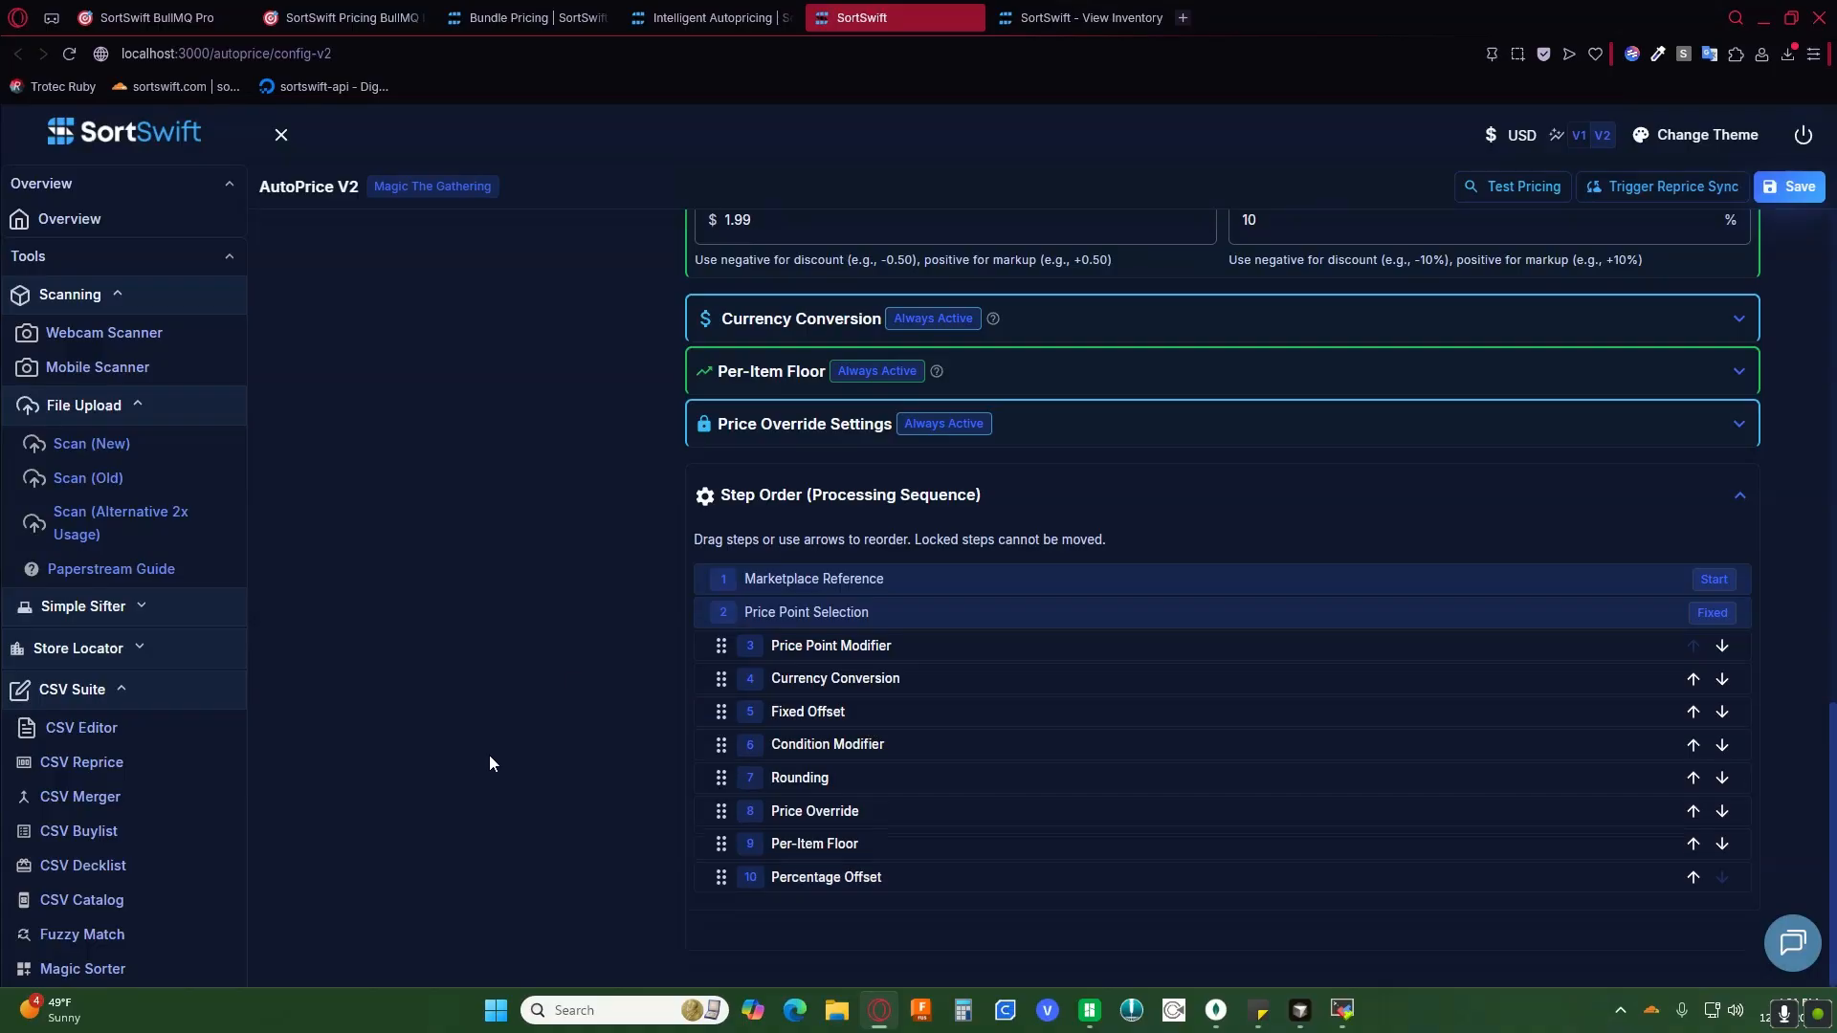
# Step: Disable Fixed Offset and Percentage Offset for the $0 - $4.99 range
pyautogui.scroll(7, 955, 657)
pyautogui.click(1512, 571)
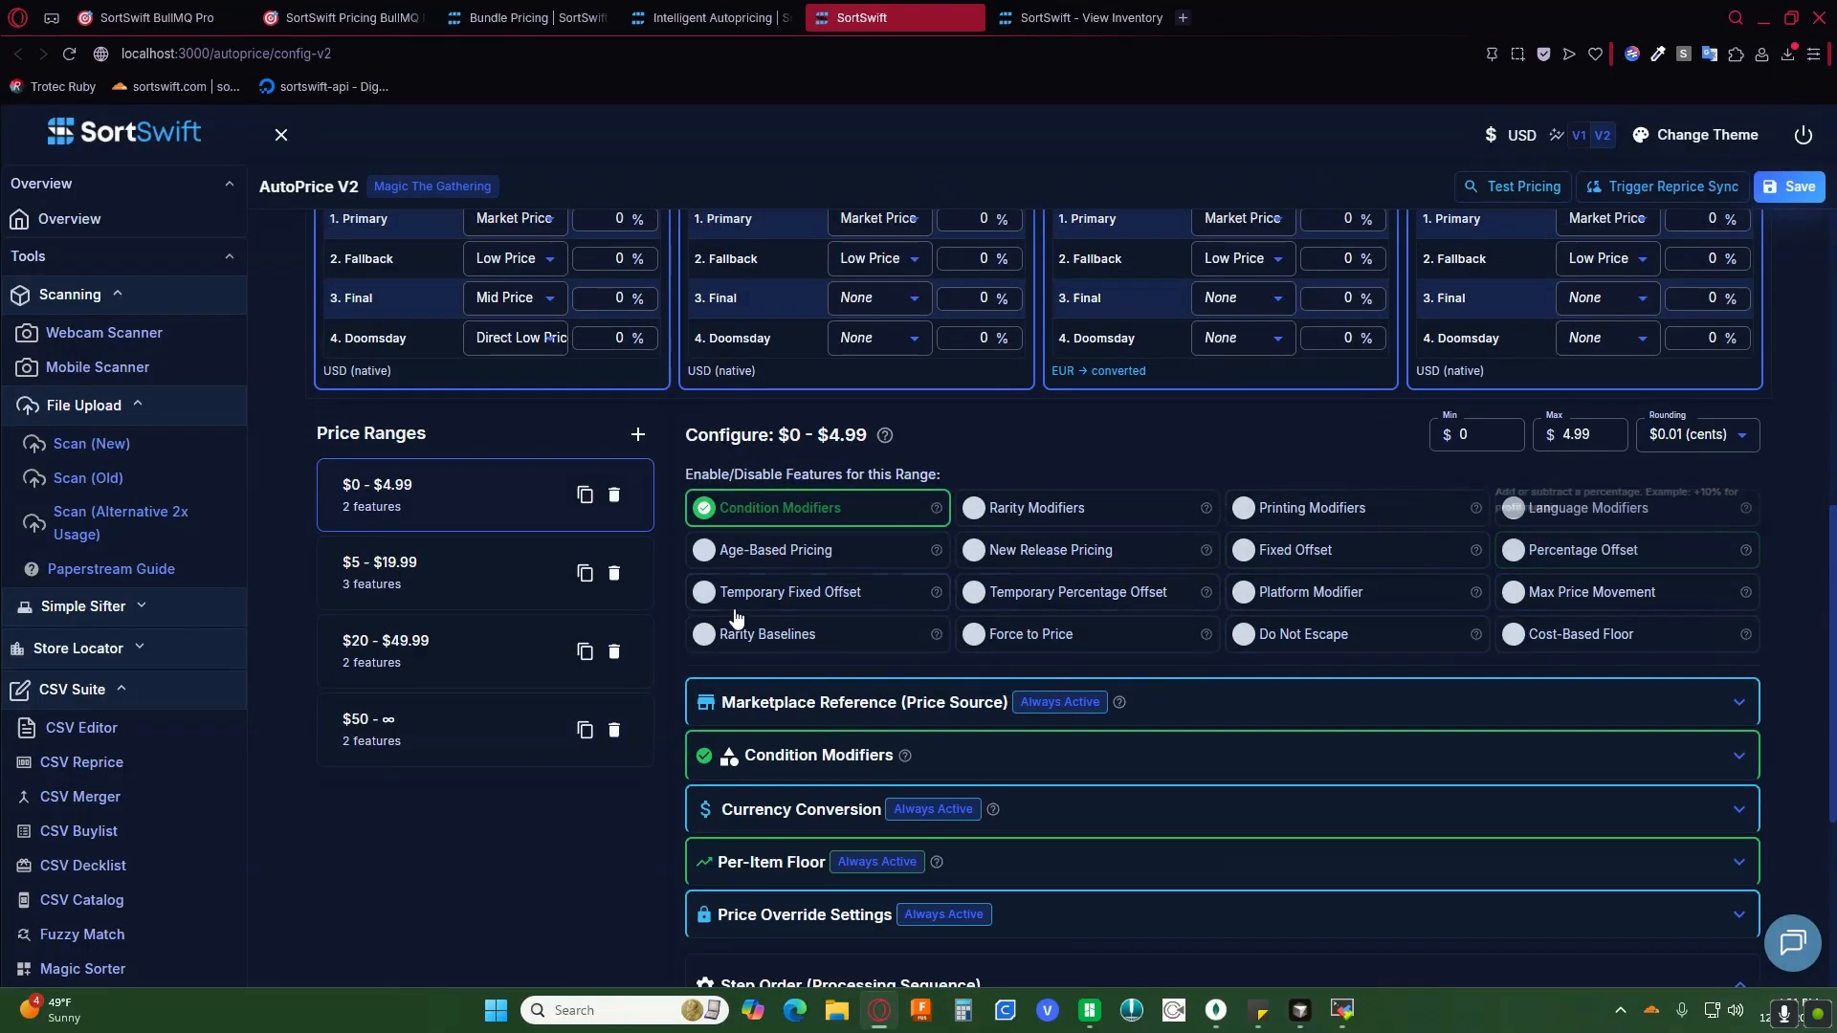
# Step: Enable Temporary Fixed Offset for the $0 - $4.99 range and add an entry named "flash sale"
pyautogui.click(787, 593)
pyautogui.scroll(-2, 588, 842)
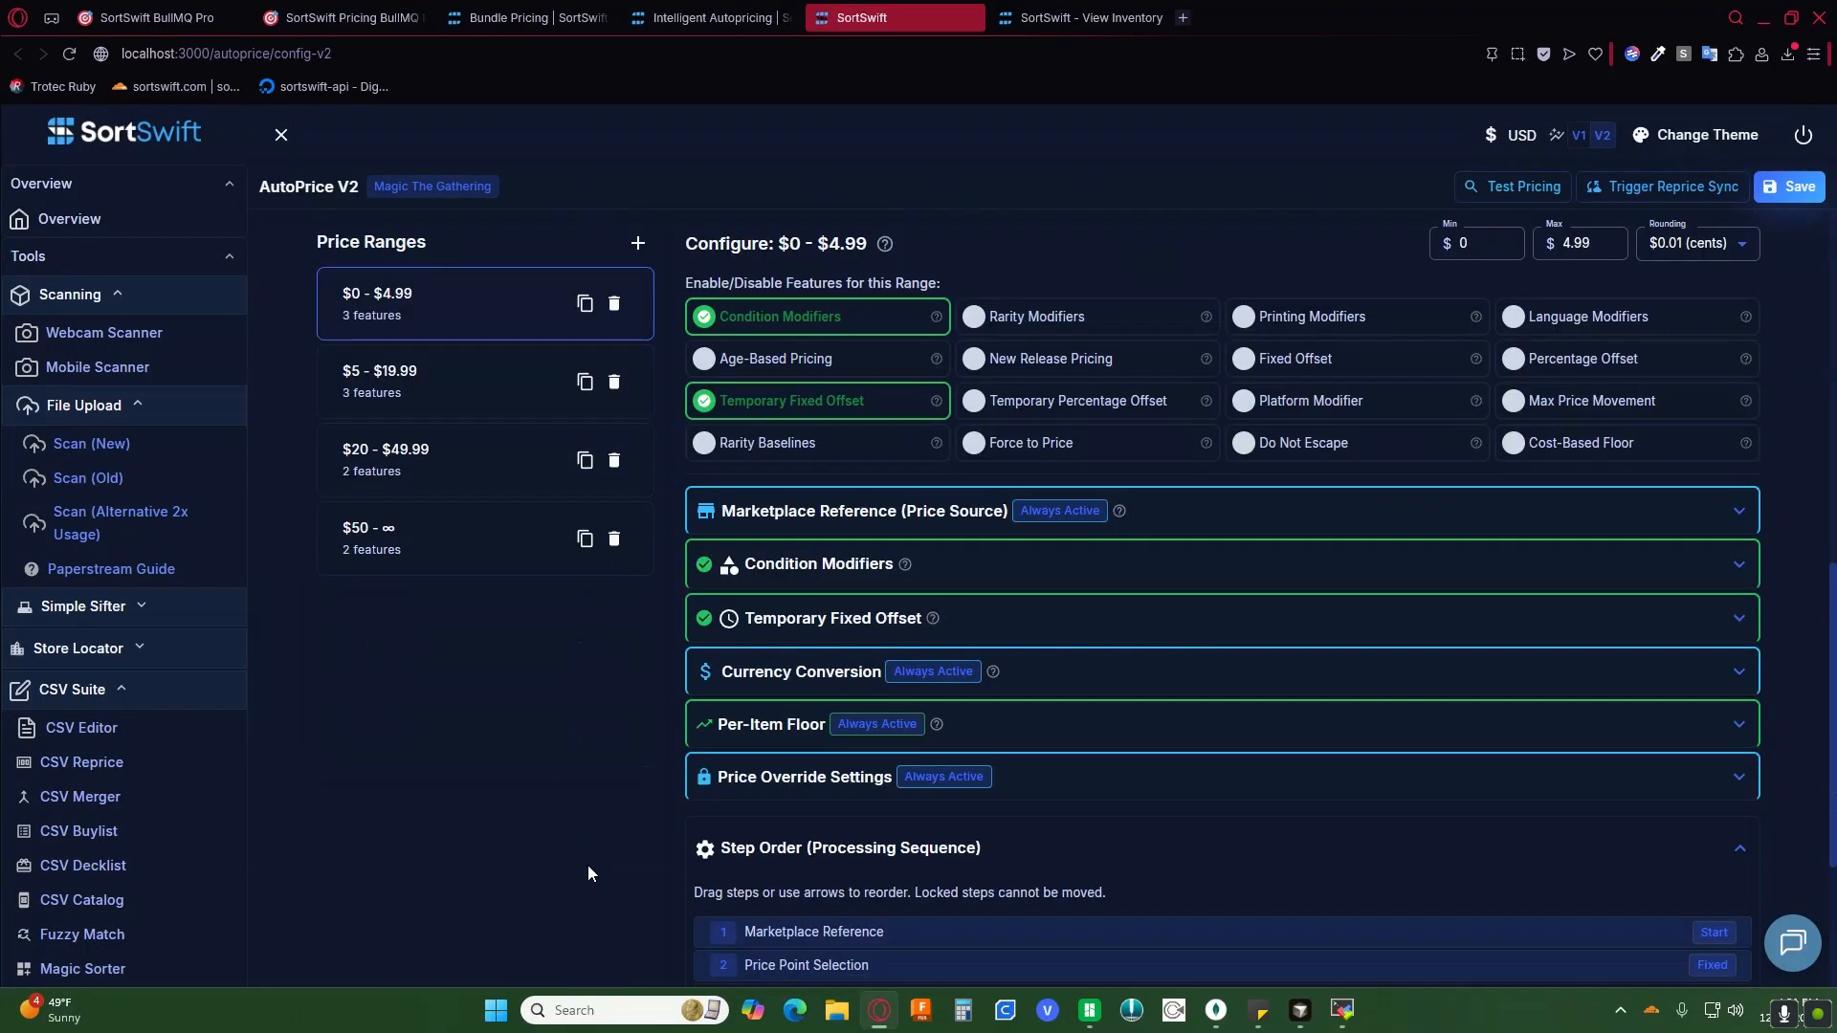
pyautogui.click(827, 622)
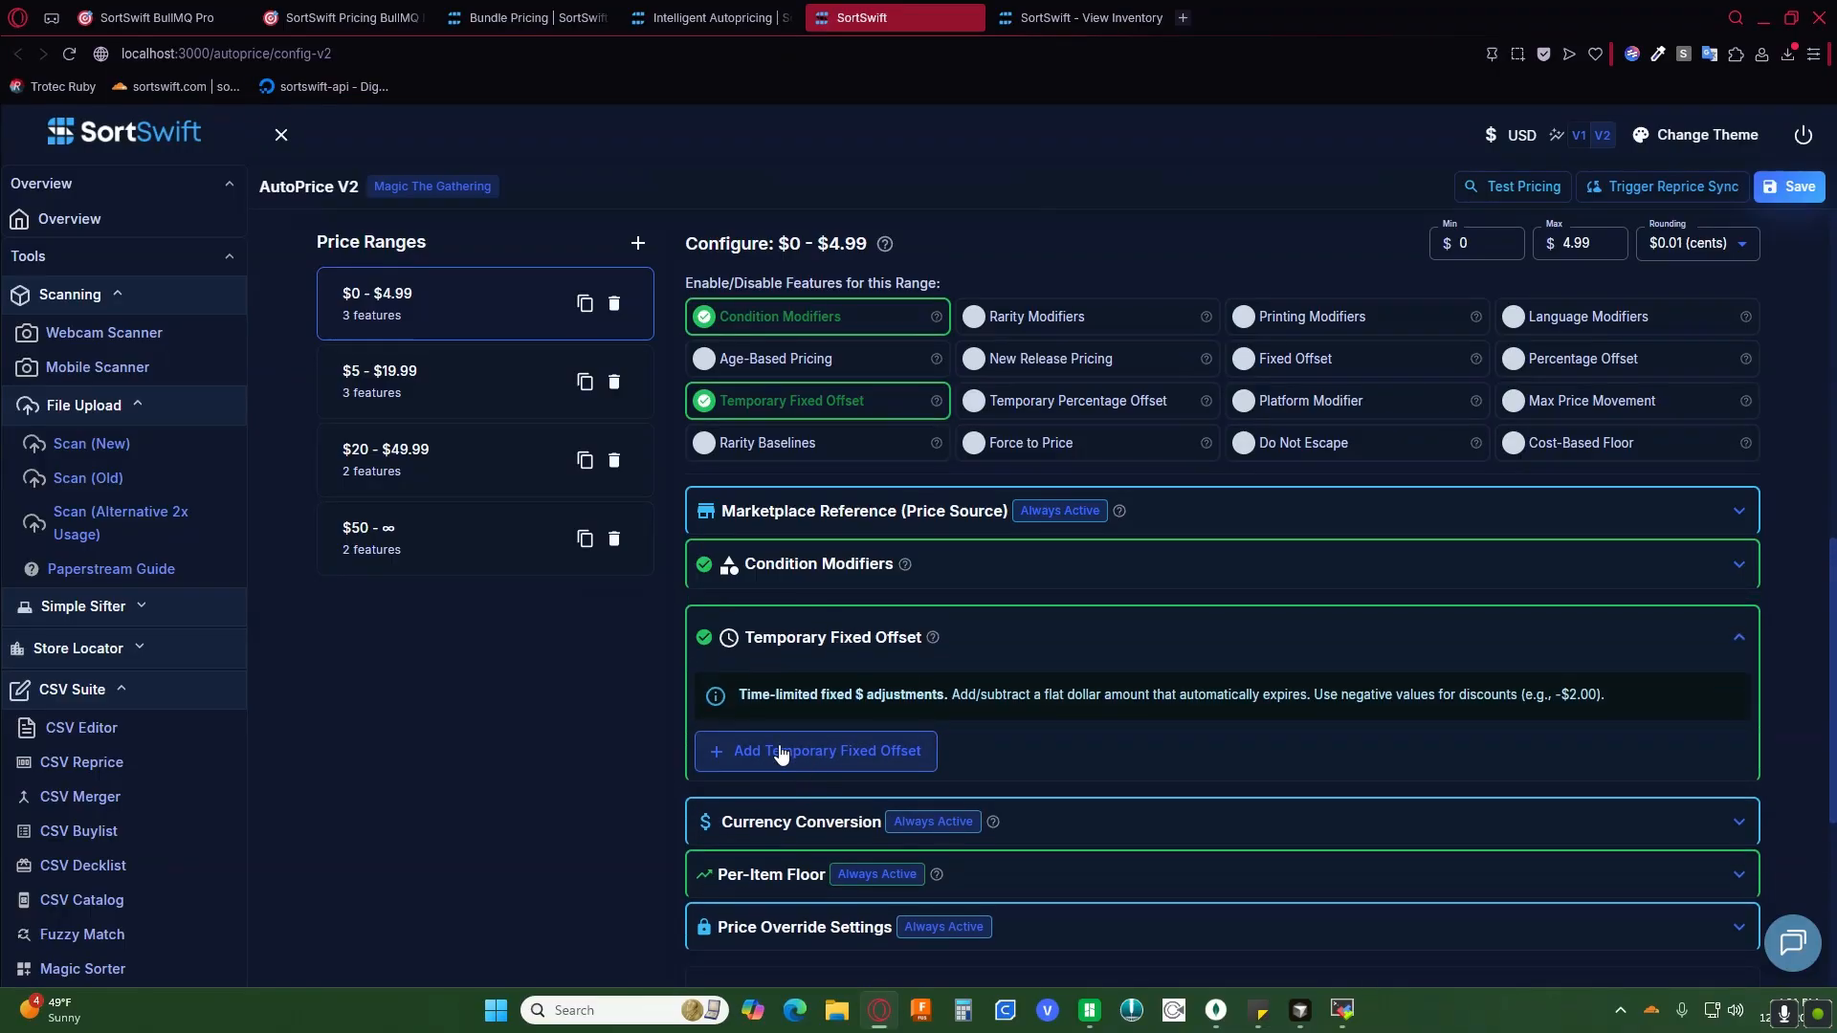
pyautogui.click(801, 757)
pyautogui.click(801, 762)
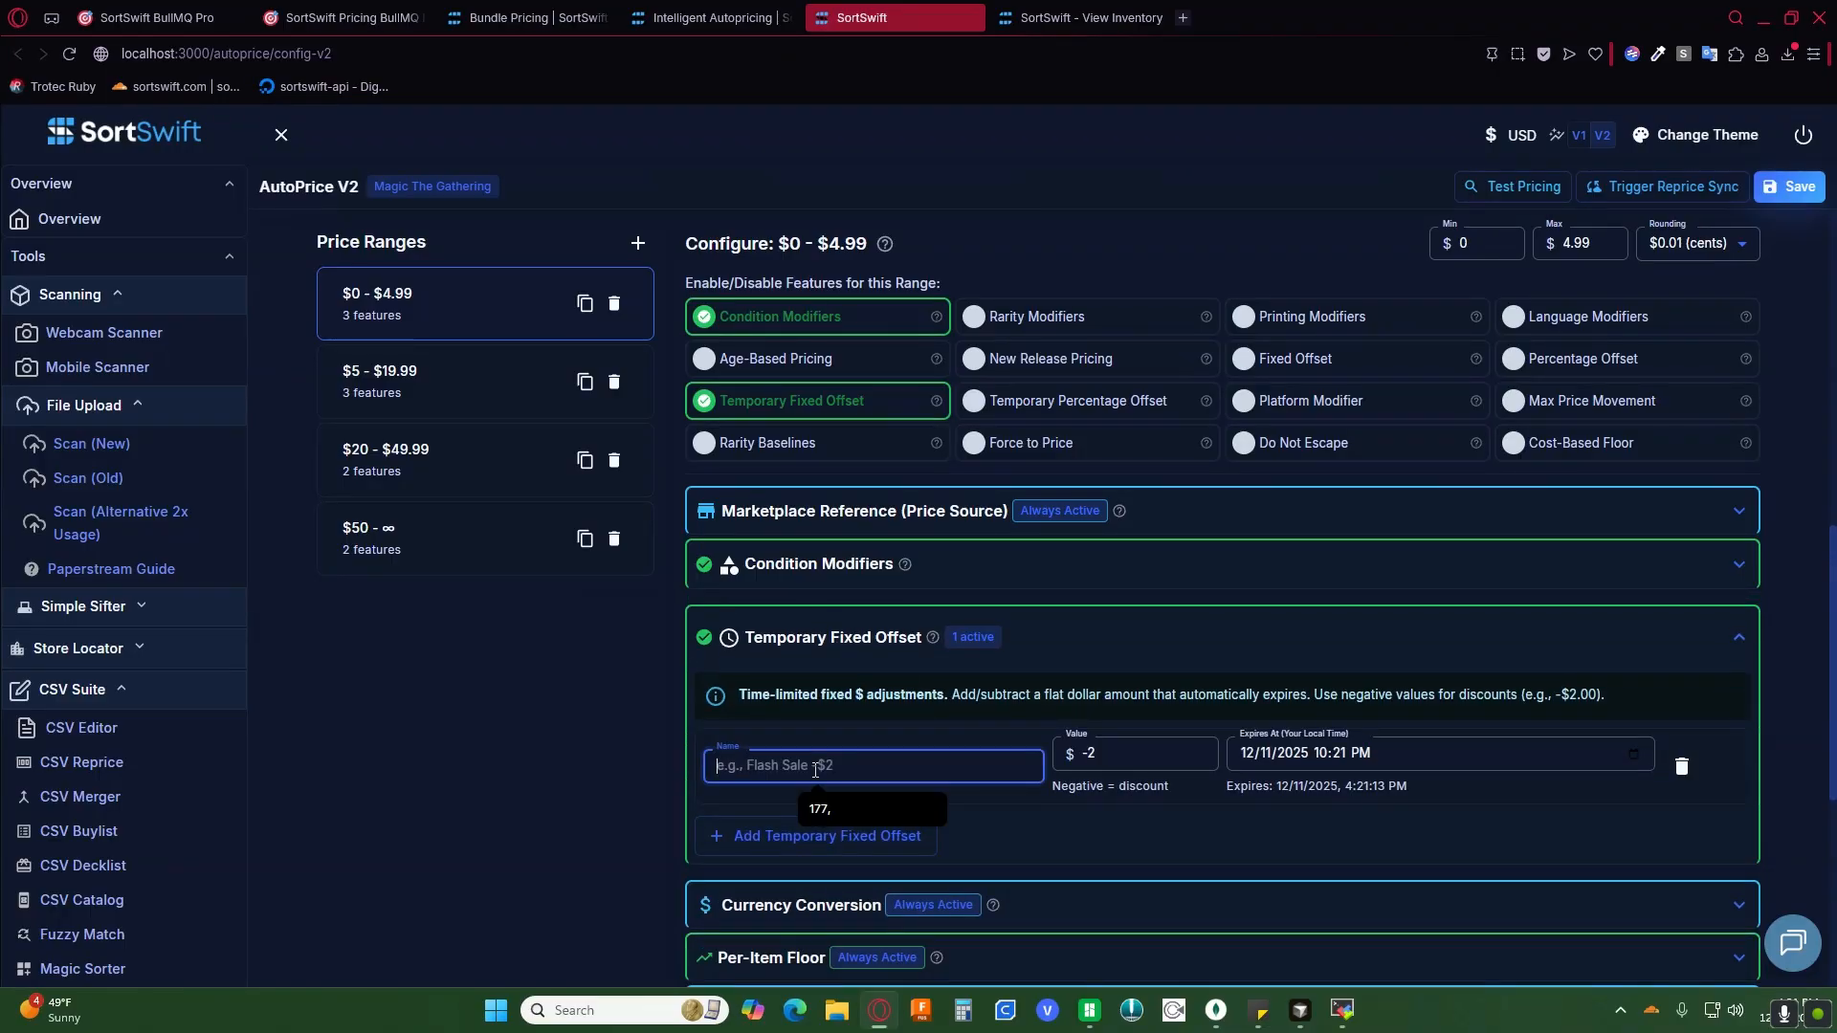
pyautogui.write('flash sale')
pyautogui.press('Tab')
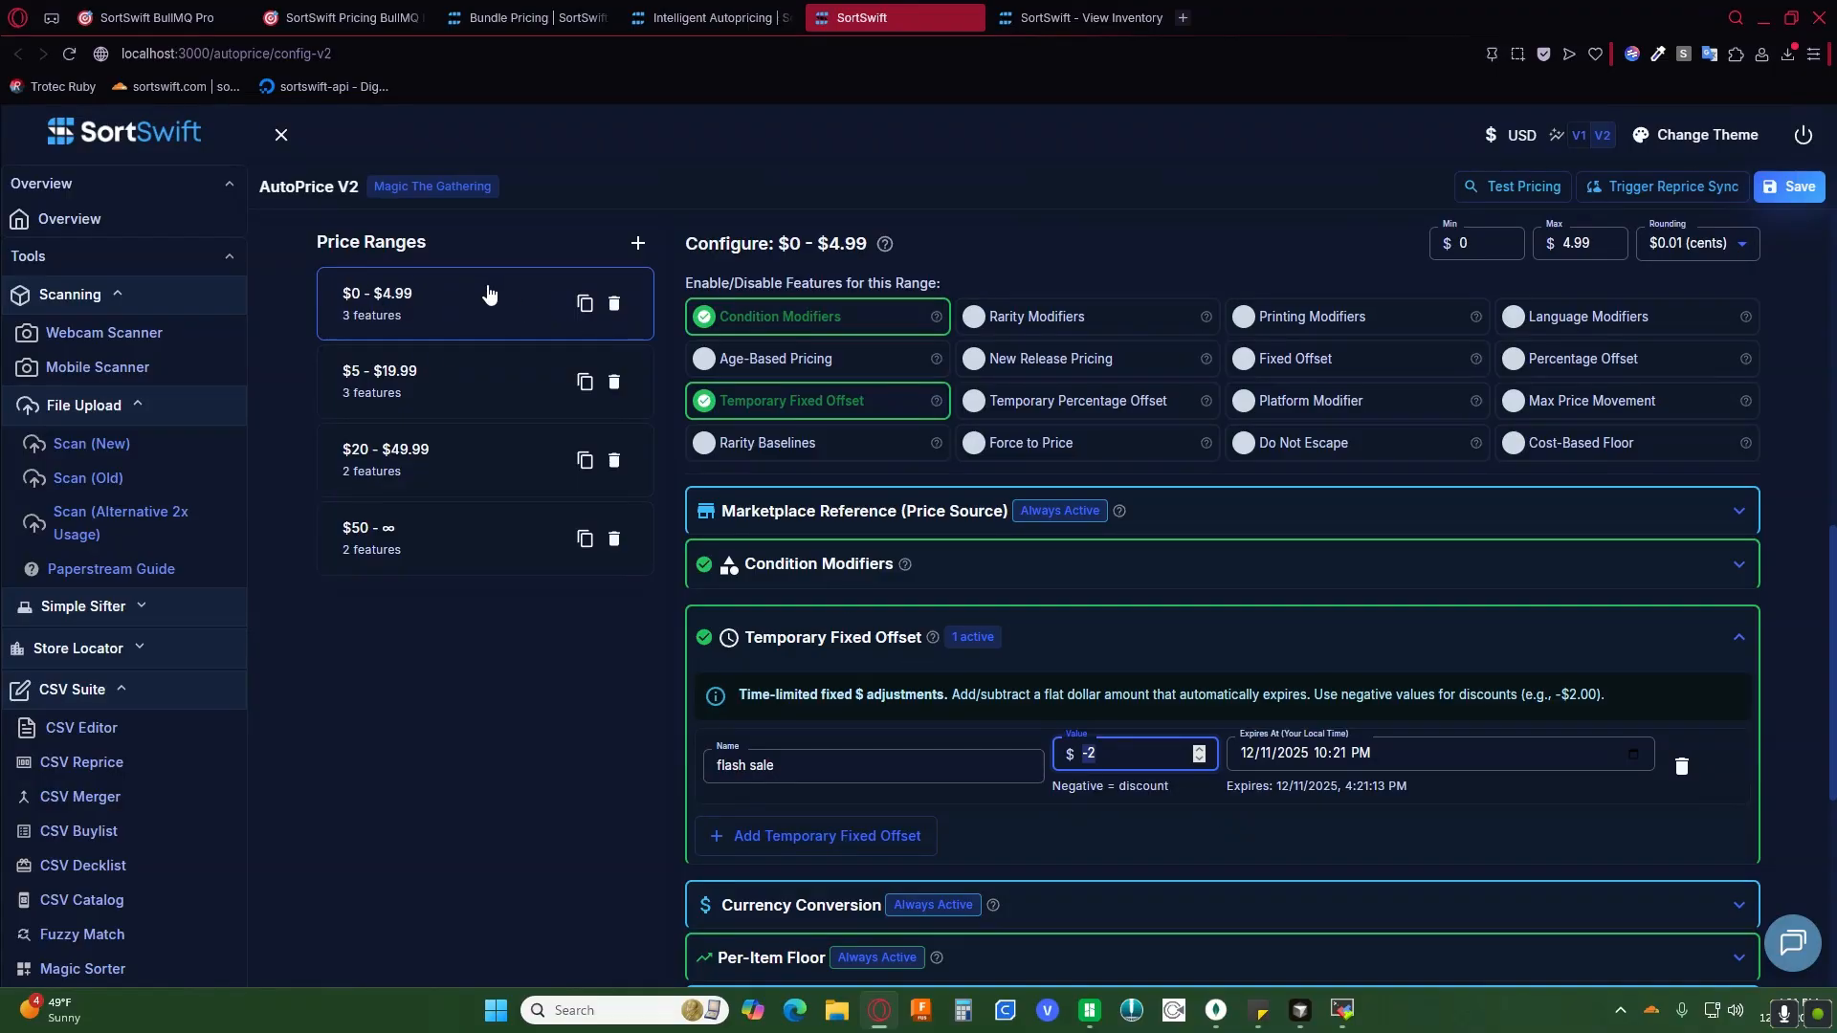
# Step: Set the flash sale offset's expiry date to 12/13/2025 with 12:00 PM picked as the time, and check the resulting expiry
pyautogui.click(1323, 756)
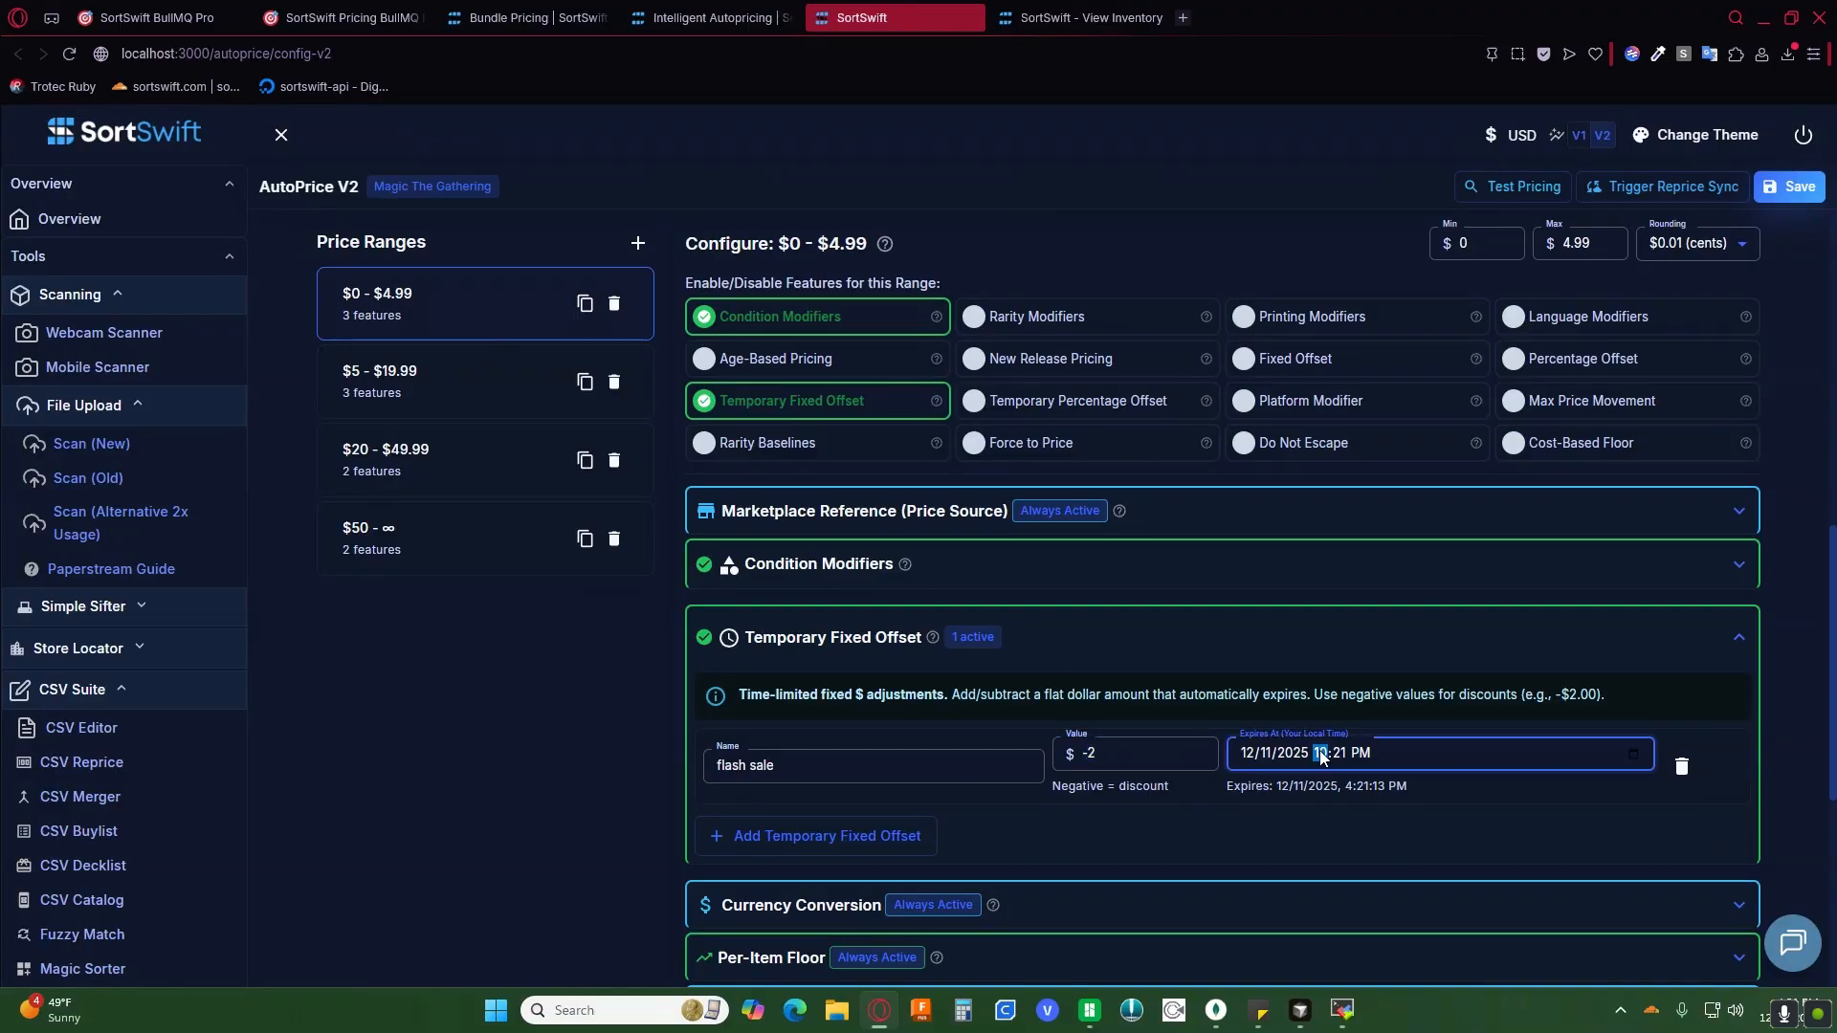
pyautogui.click(1246, 761)
pyautogui.click(1291, 759)
pyautogui.click(1633, 755)
pyautogui.click(1414, 582)
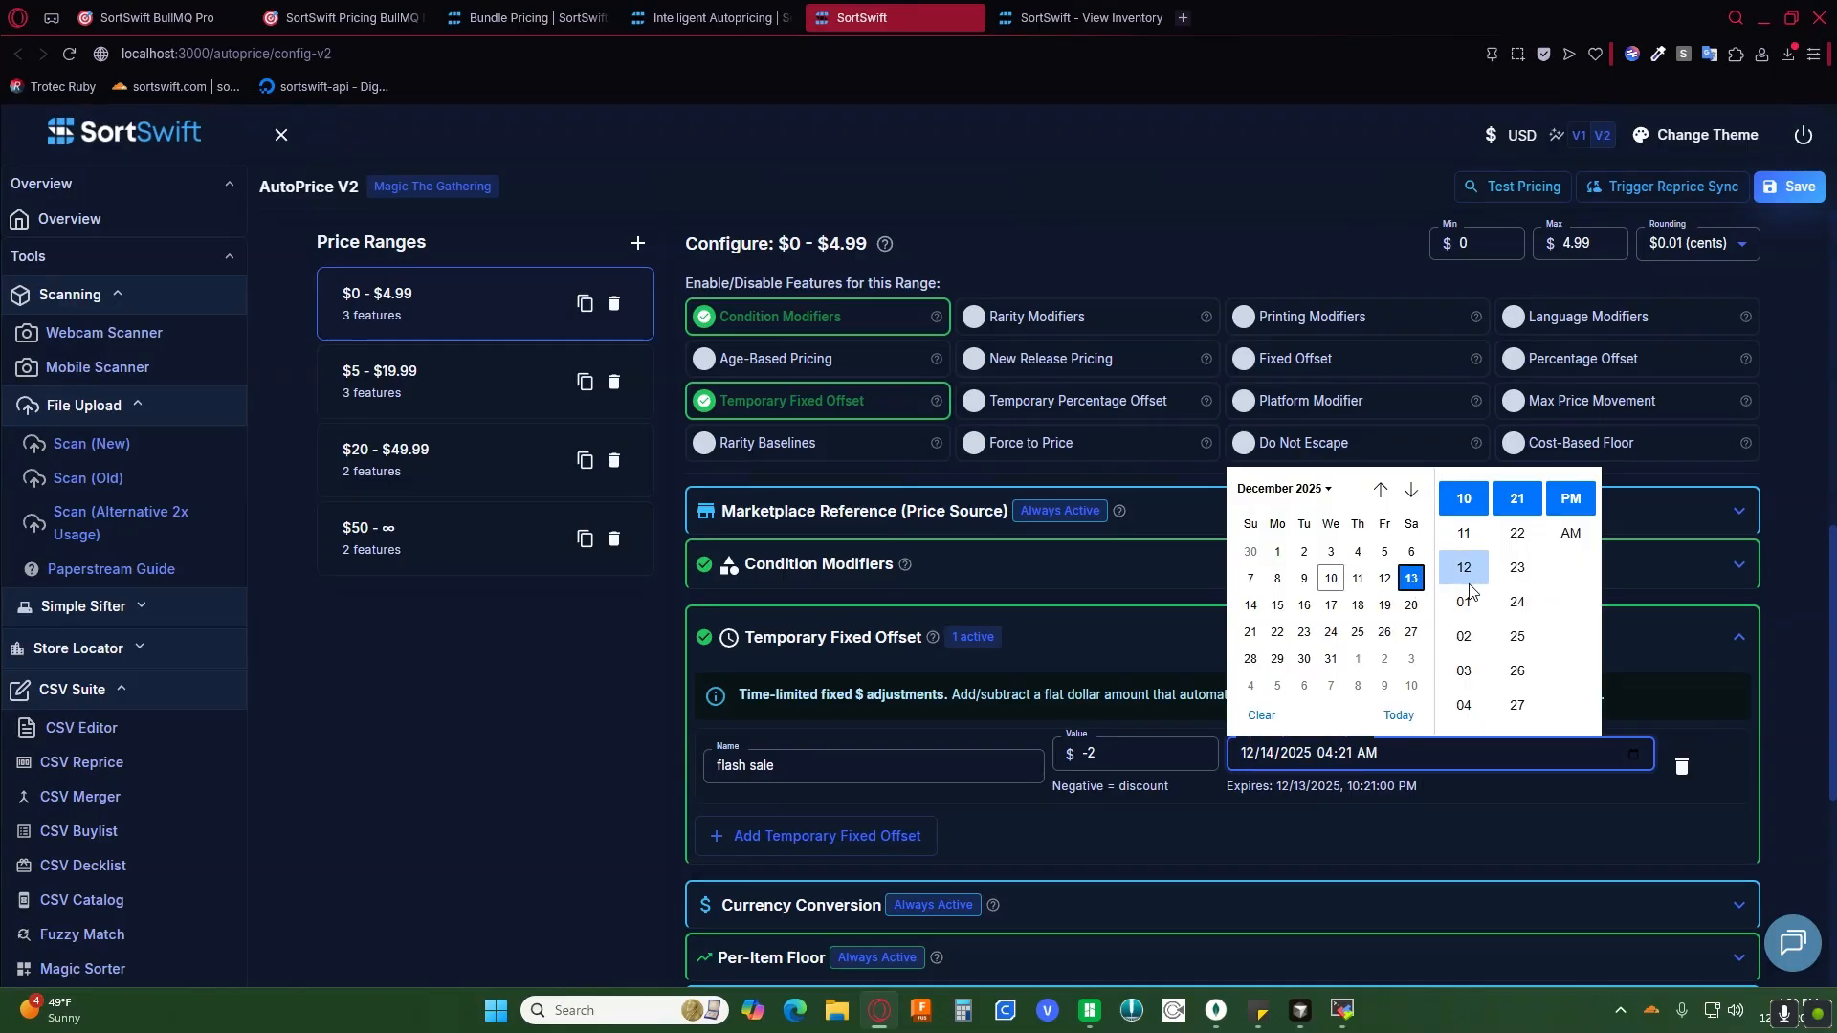
pyautogui.click(1471, 574)
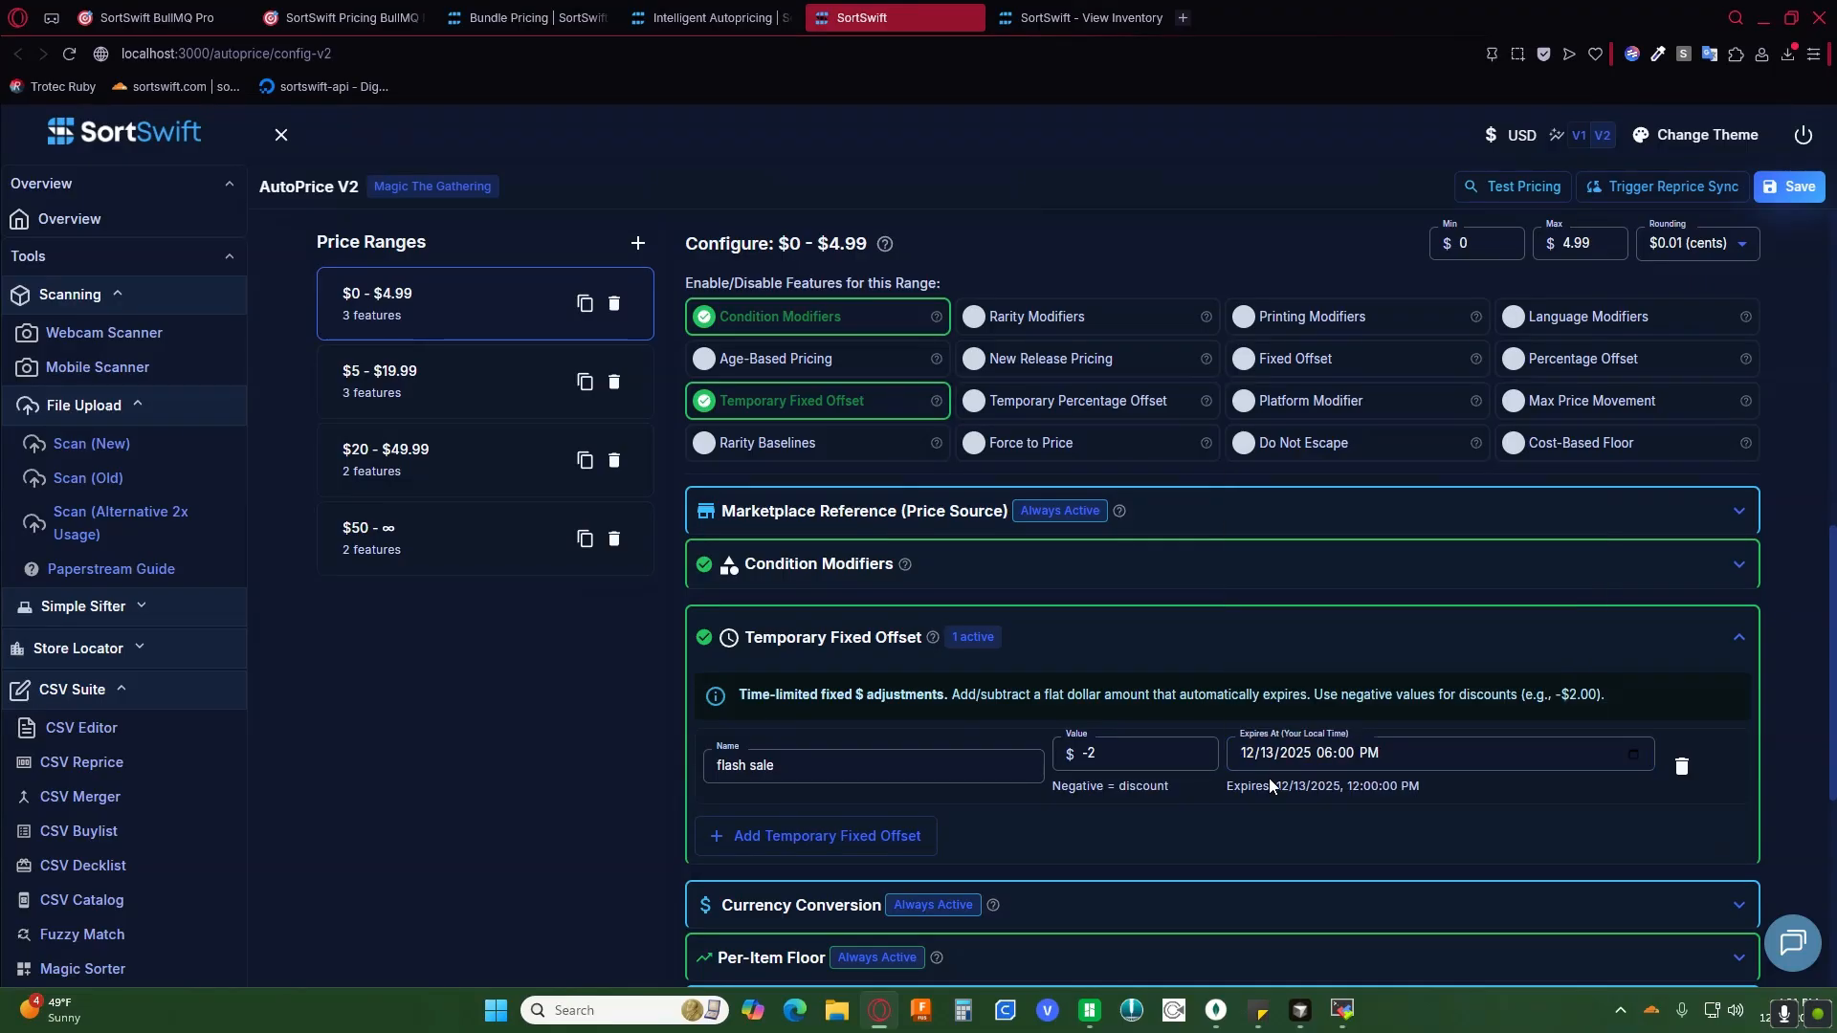
pyautogui.moveTo(1428, 790); pyautogui.dragTo(1232, 787)
pyautogui.click(1261, 784)
pyautogui.moveTo(1395, 812); pyautogui.dragTo(1329, 796)
pyautogui.click(1331, 800)
# Step: Add a second temporary fixed offset and delete both entries
pyautogui.click(799, 847)
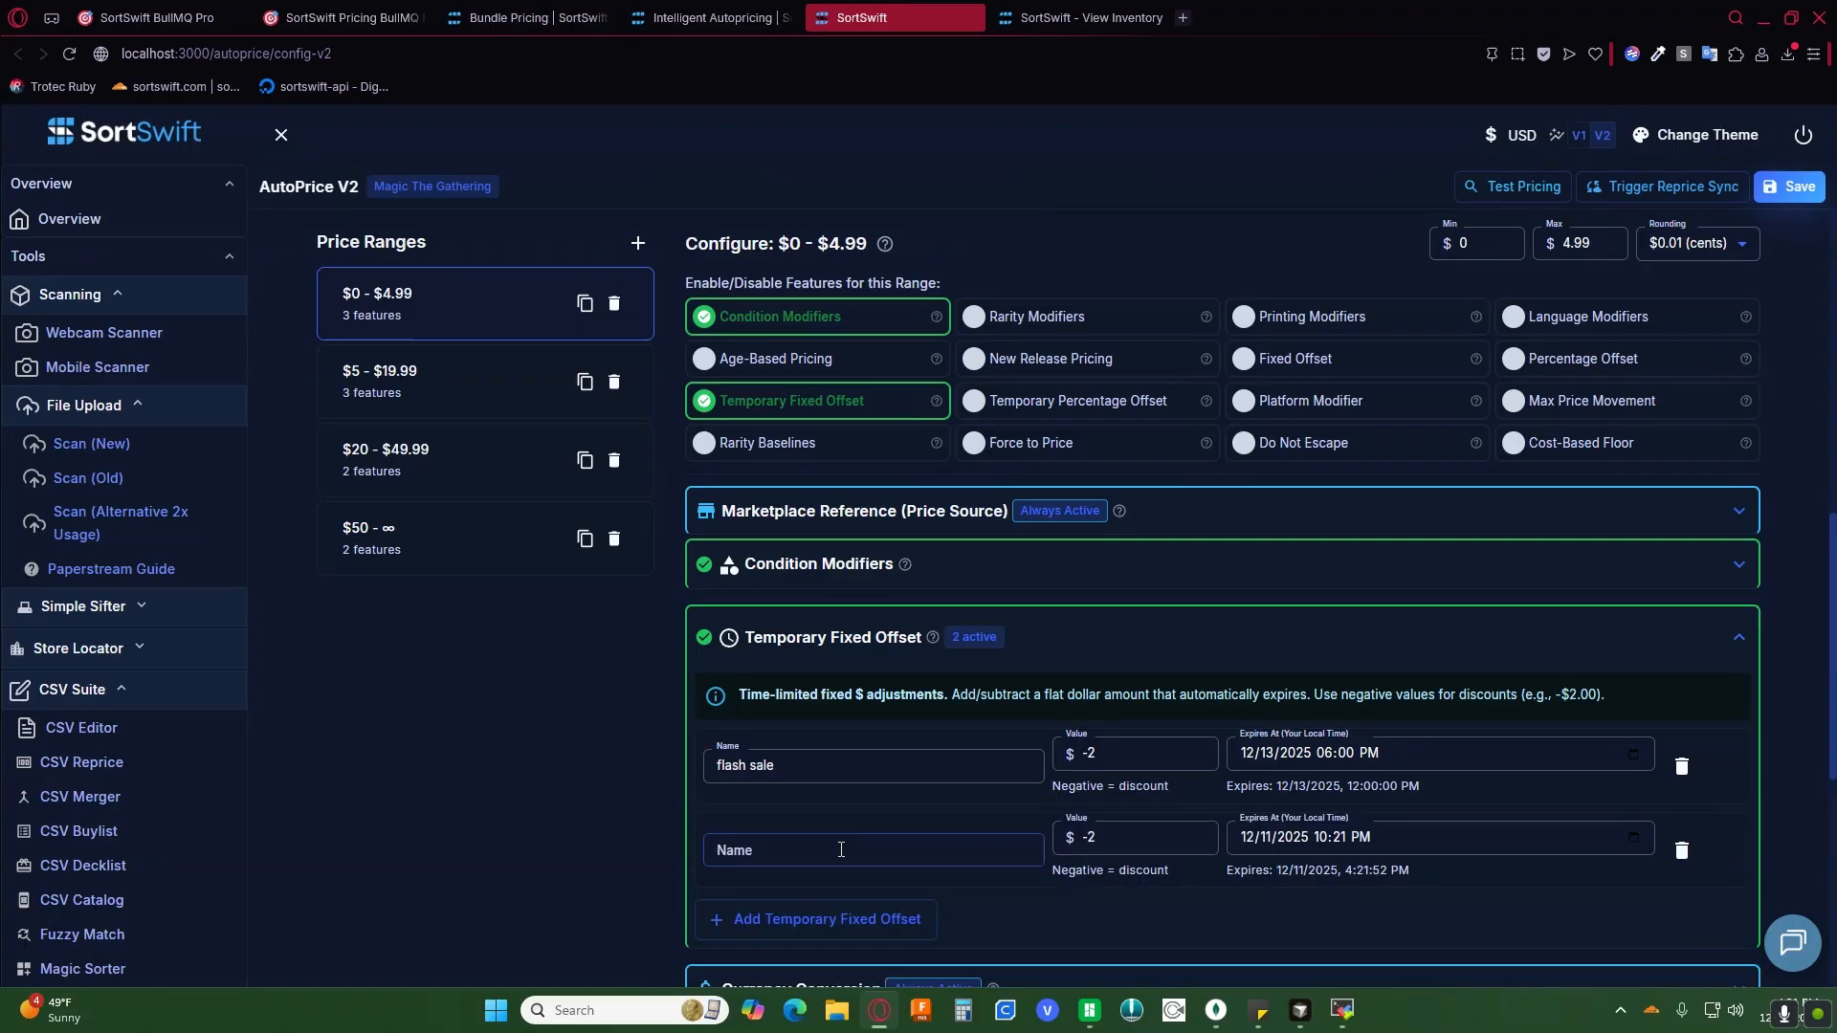
pyautogui.click(1681, 765)
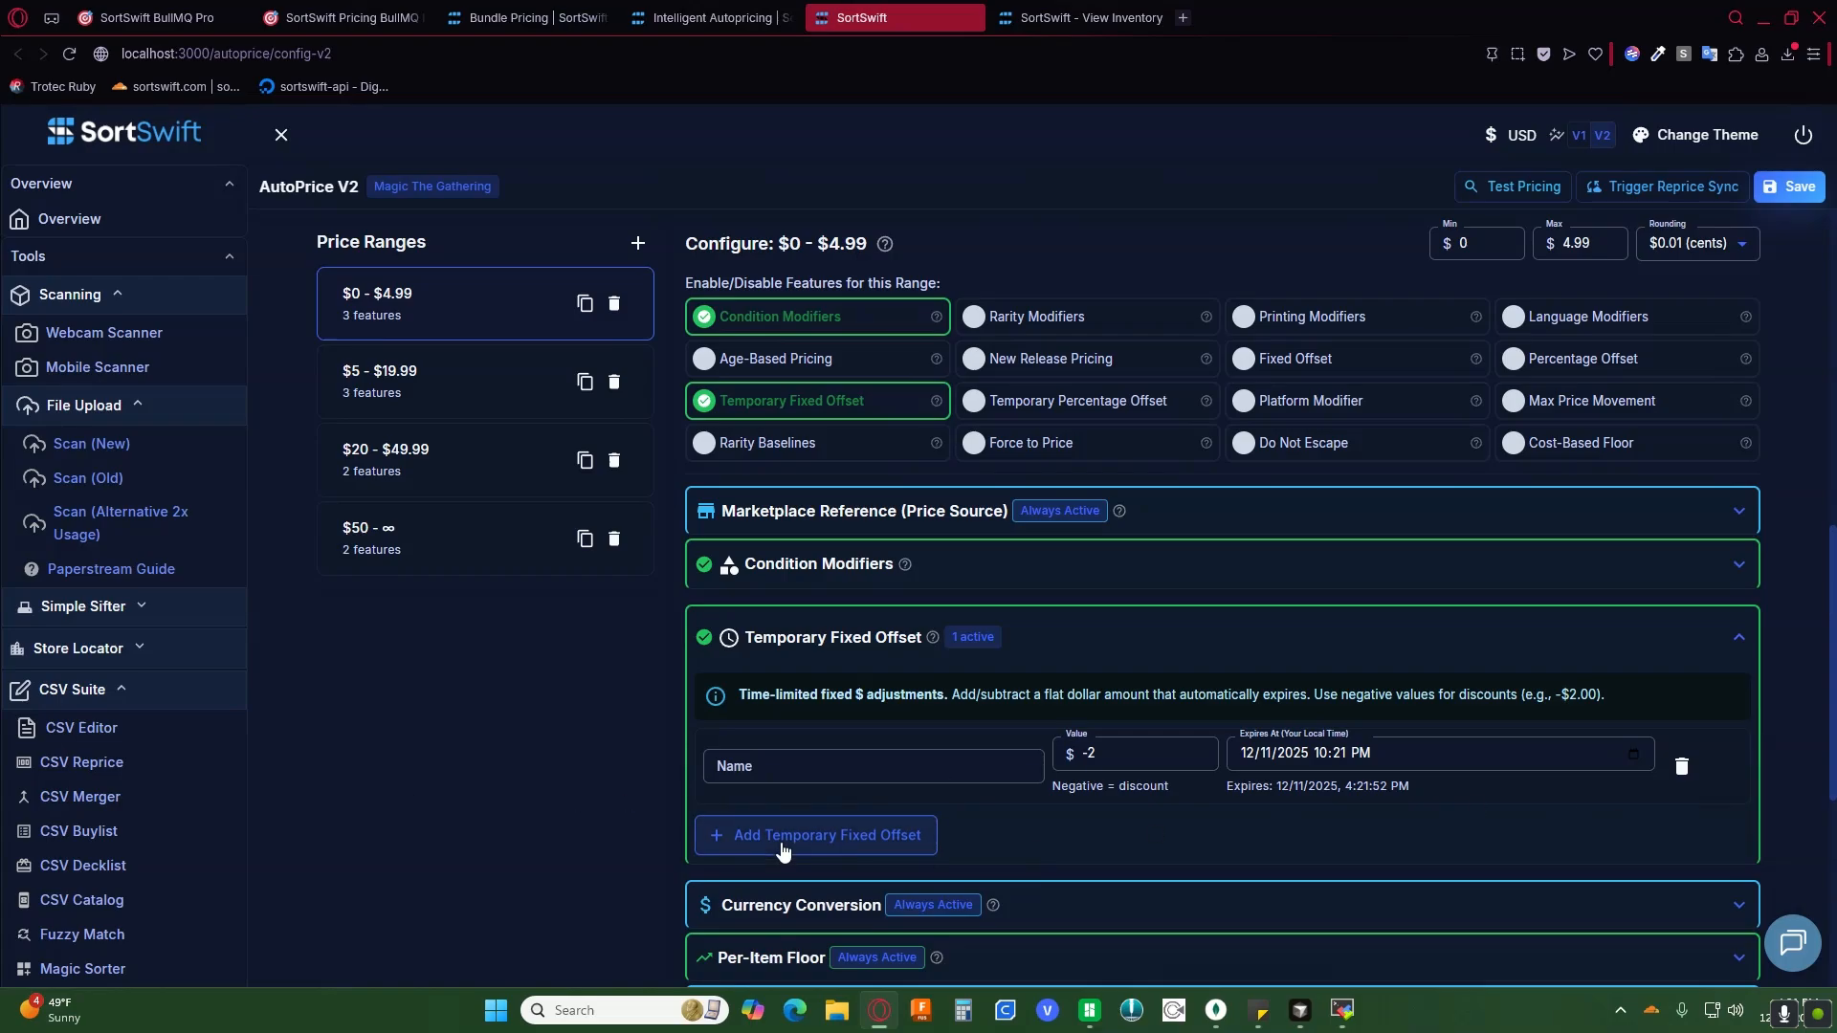
pyautogui.click(1682, 766)
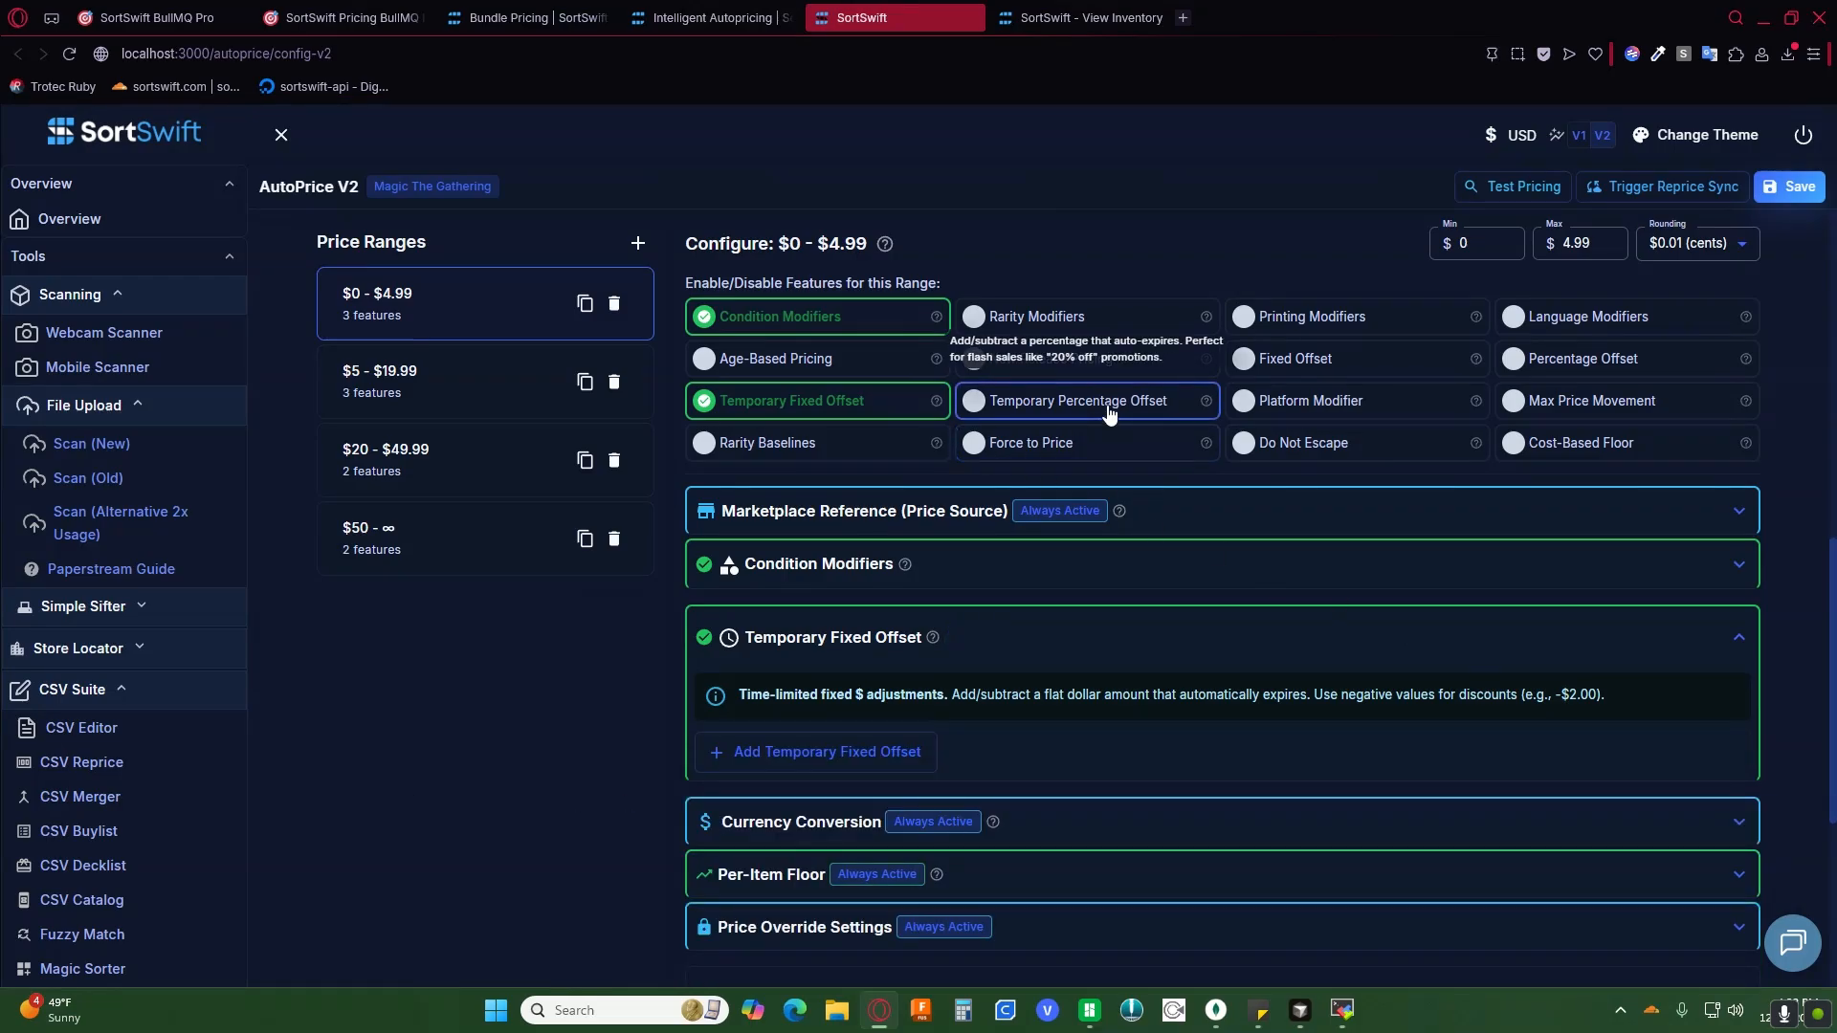
# Step: Disable Temporary Fixed Offset and try Temporary Percentage Offset and Platform Modifier, turning each off again
pyautogui.click(1071, 400)
pyautogui.click(803, 400)
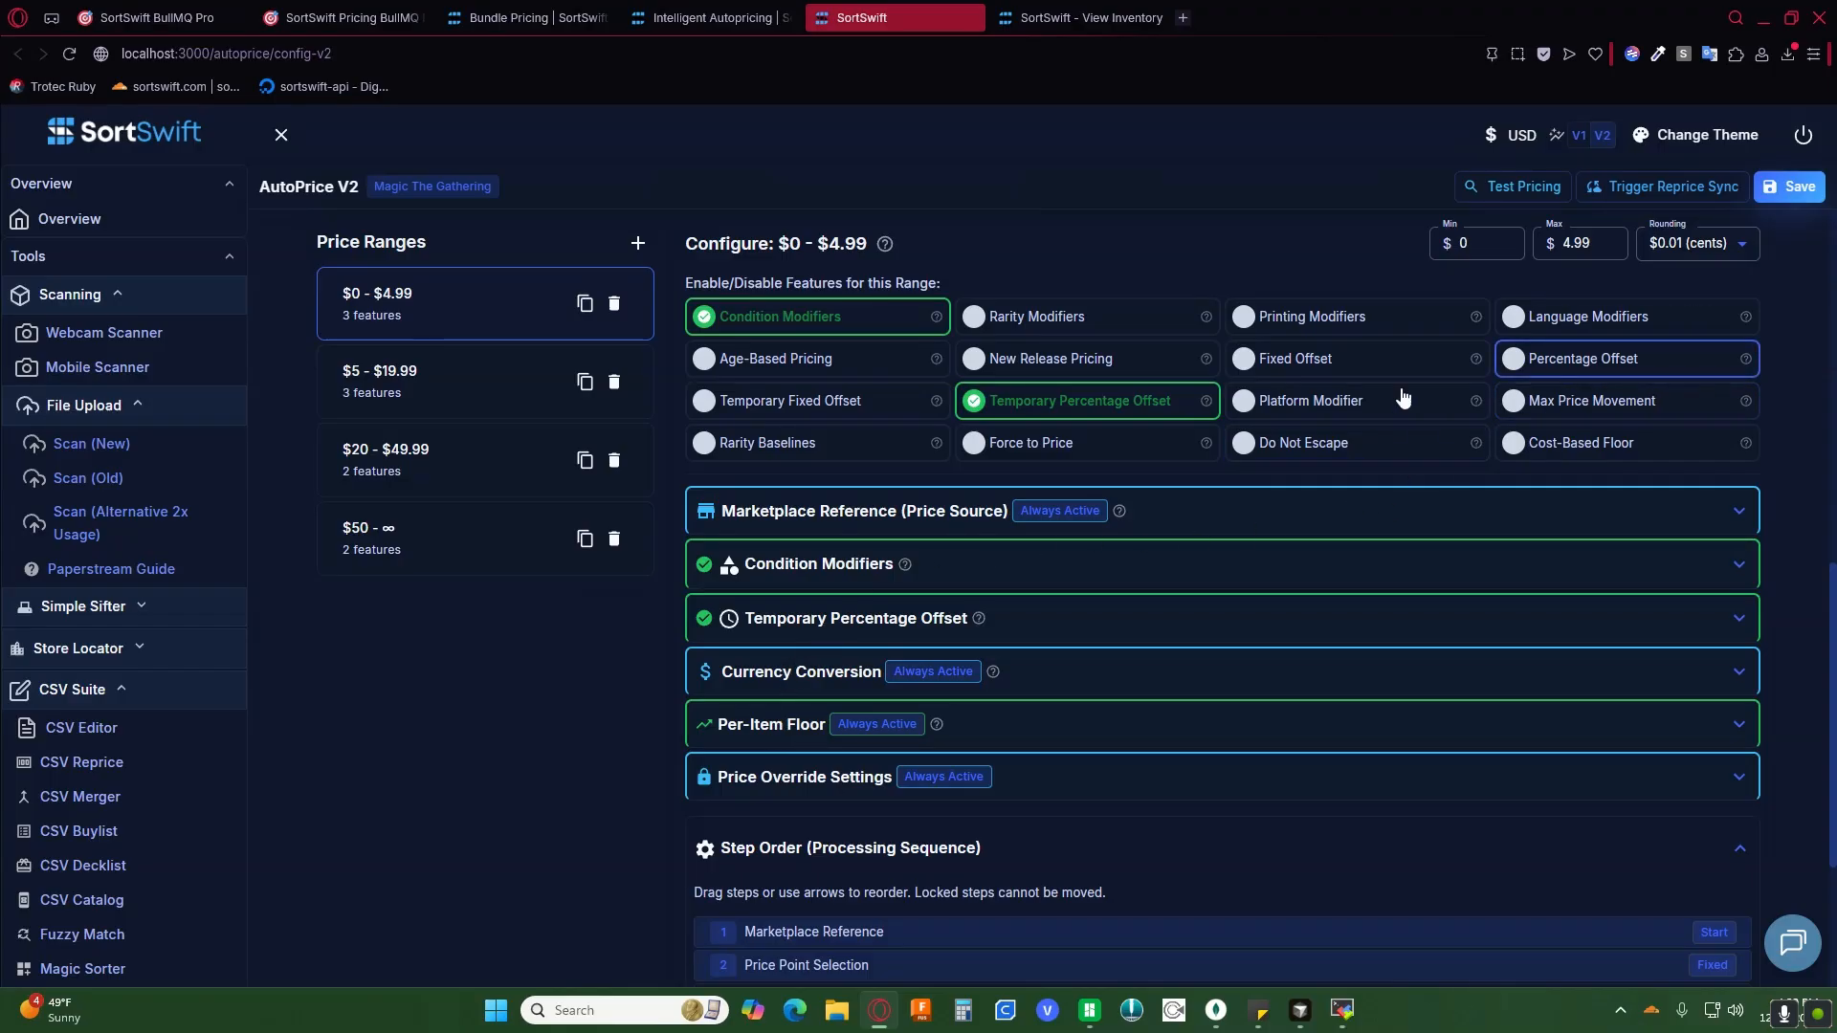
pyautogui.click(897, 409)
pyautogui.click(904, 410)
pyautogui.click(1081, 402)
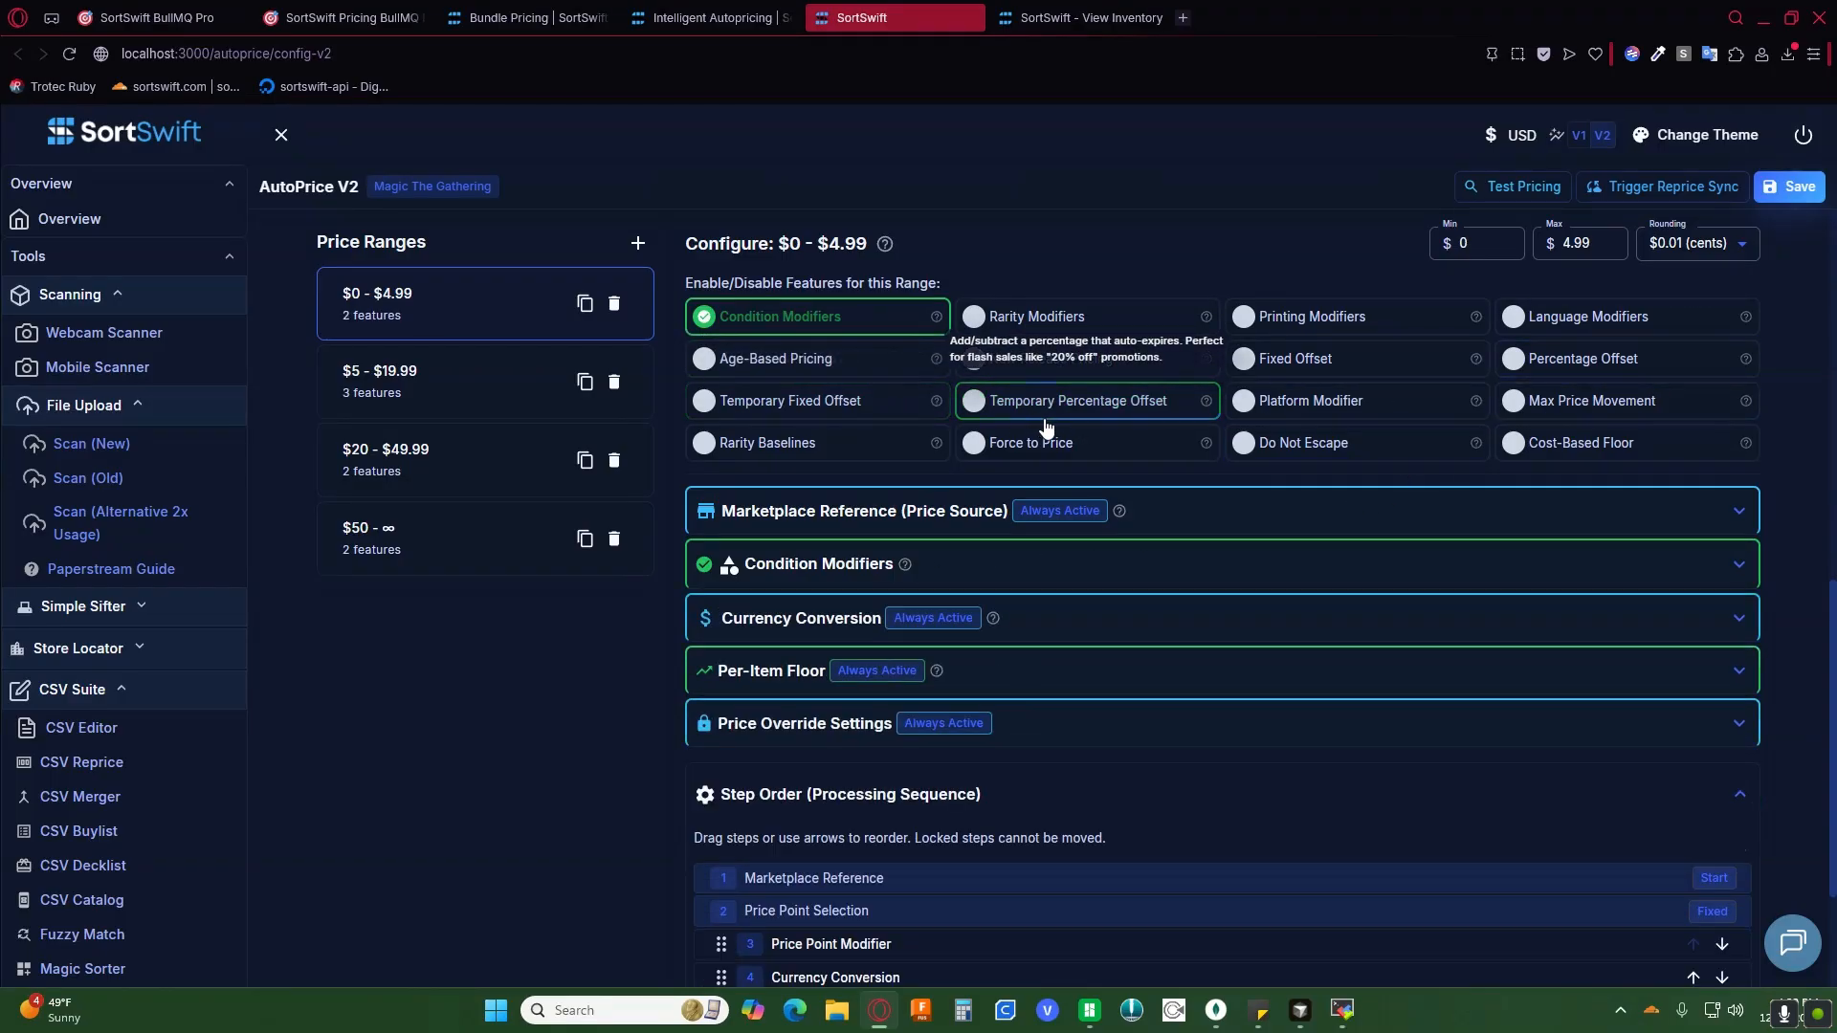
pyautogui.click(1347, 410)
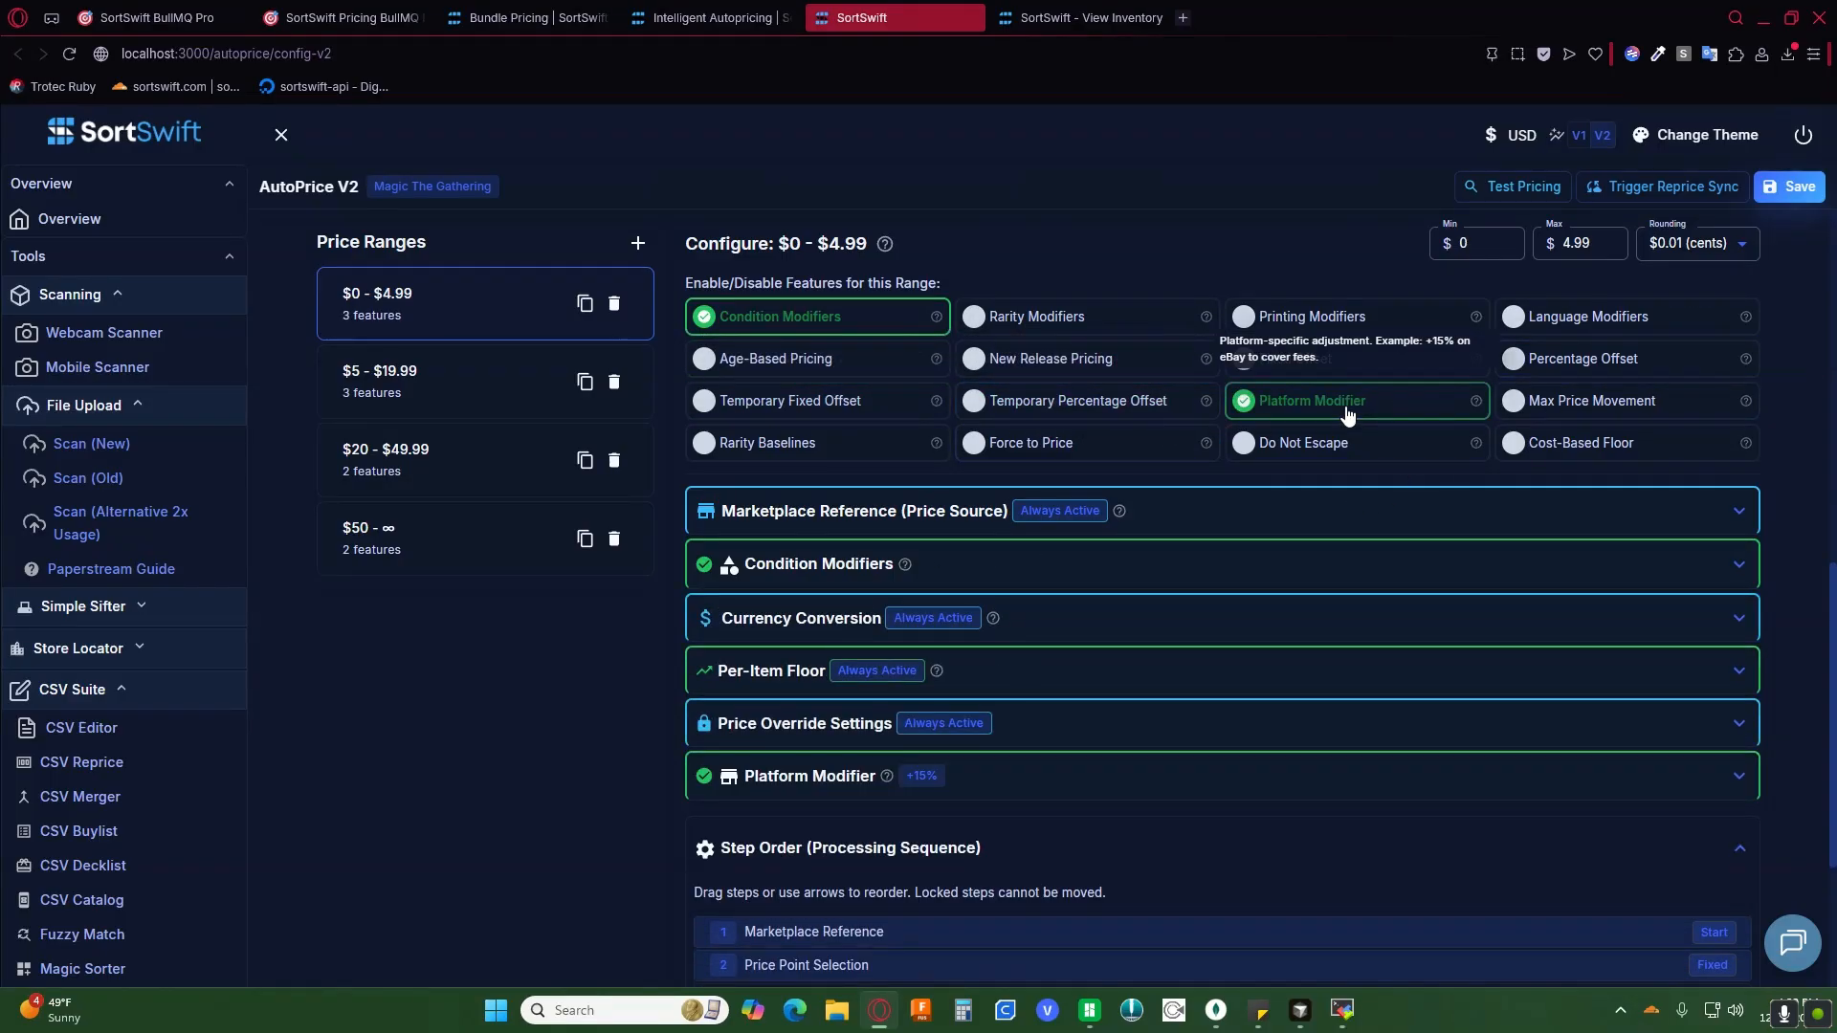
pyautogui.click(1349, 412)
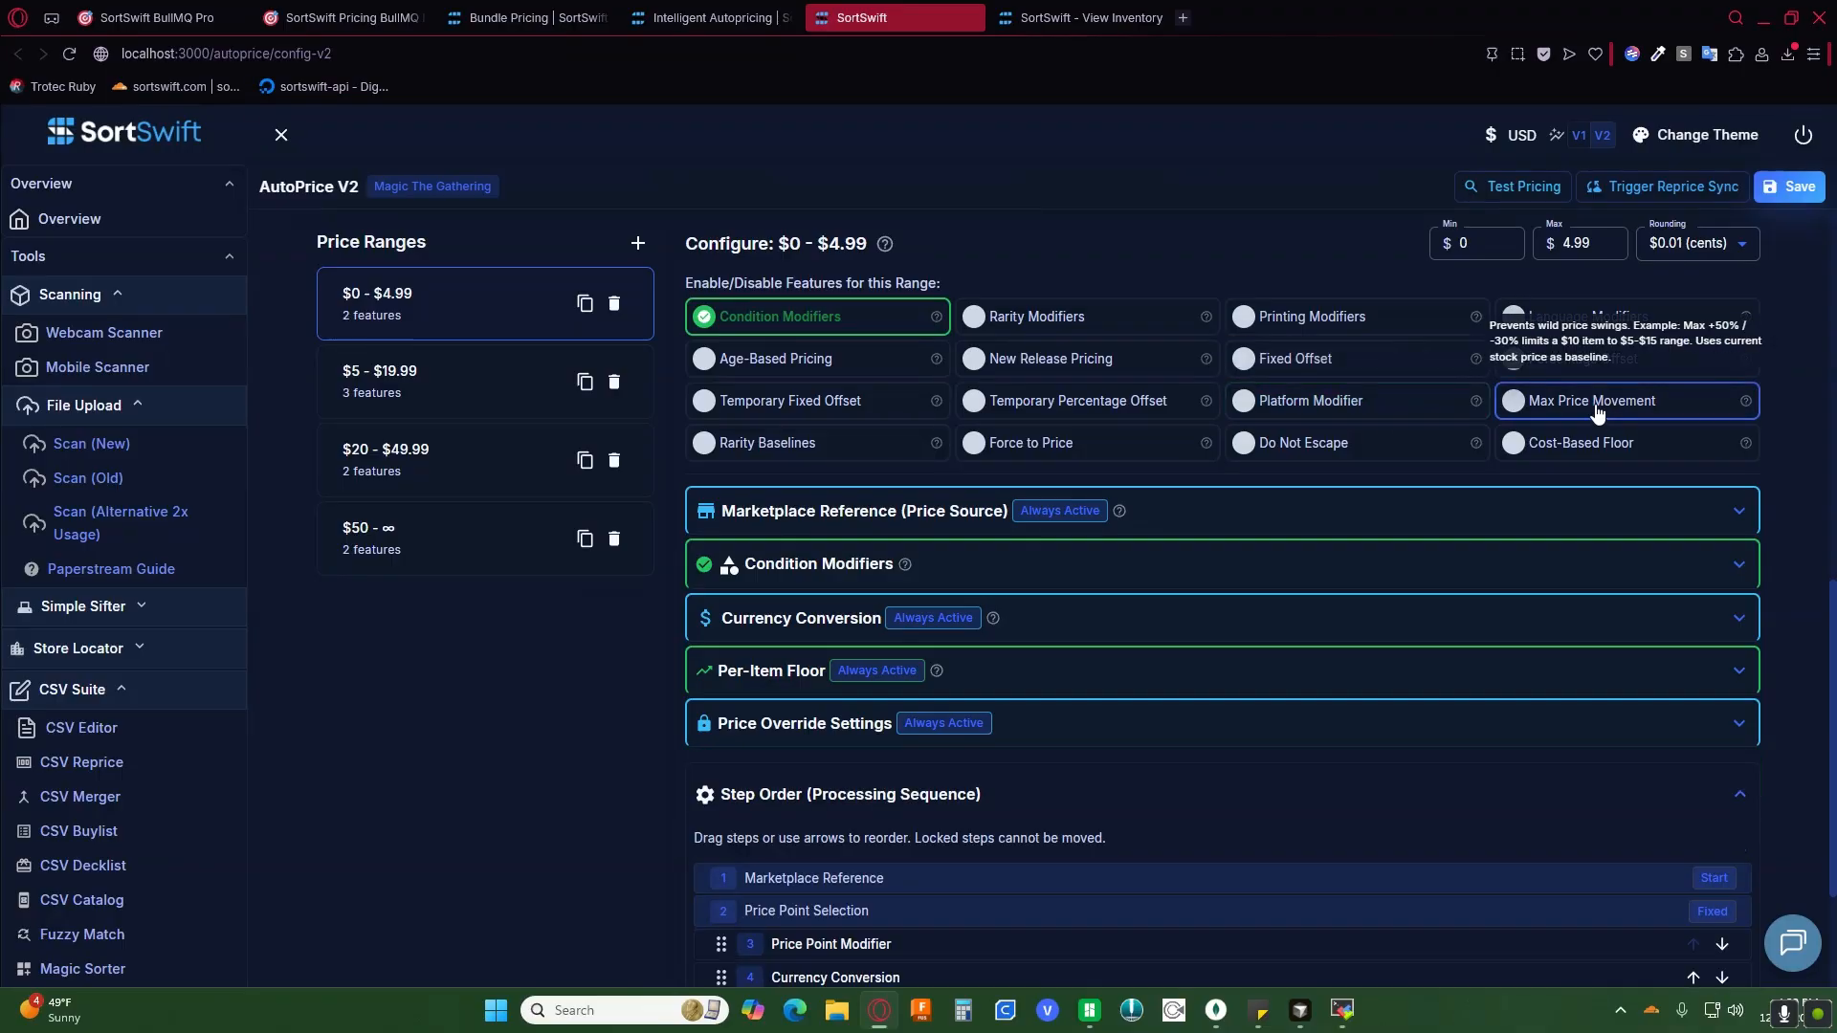
# Step: Enable Max Price Movement for the $0 - $4.99 range with a maximum increase of 1000% and maximum decrease of 5%
pyautogui.click(1599, 413)
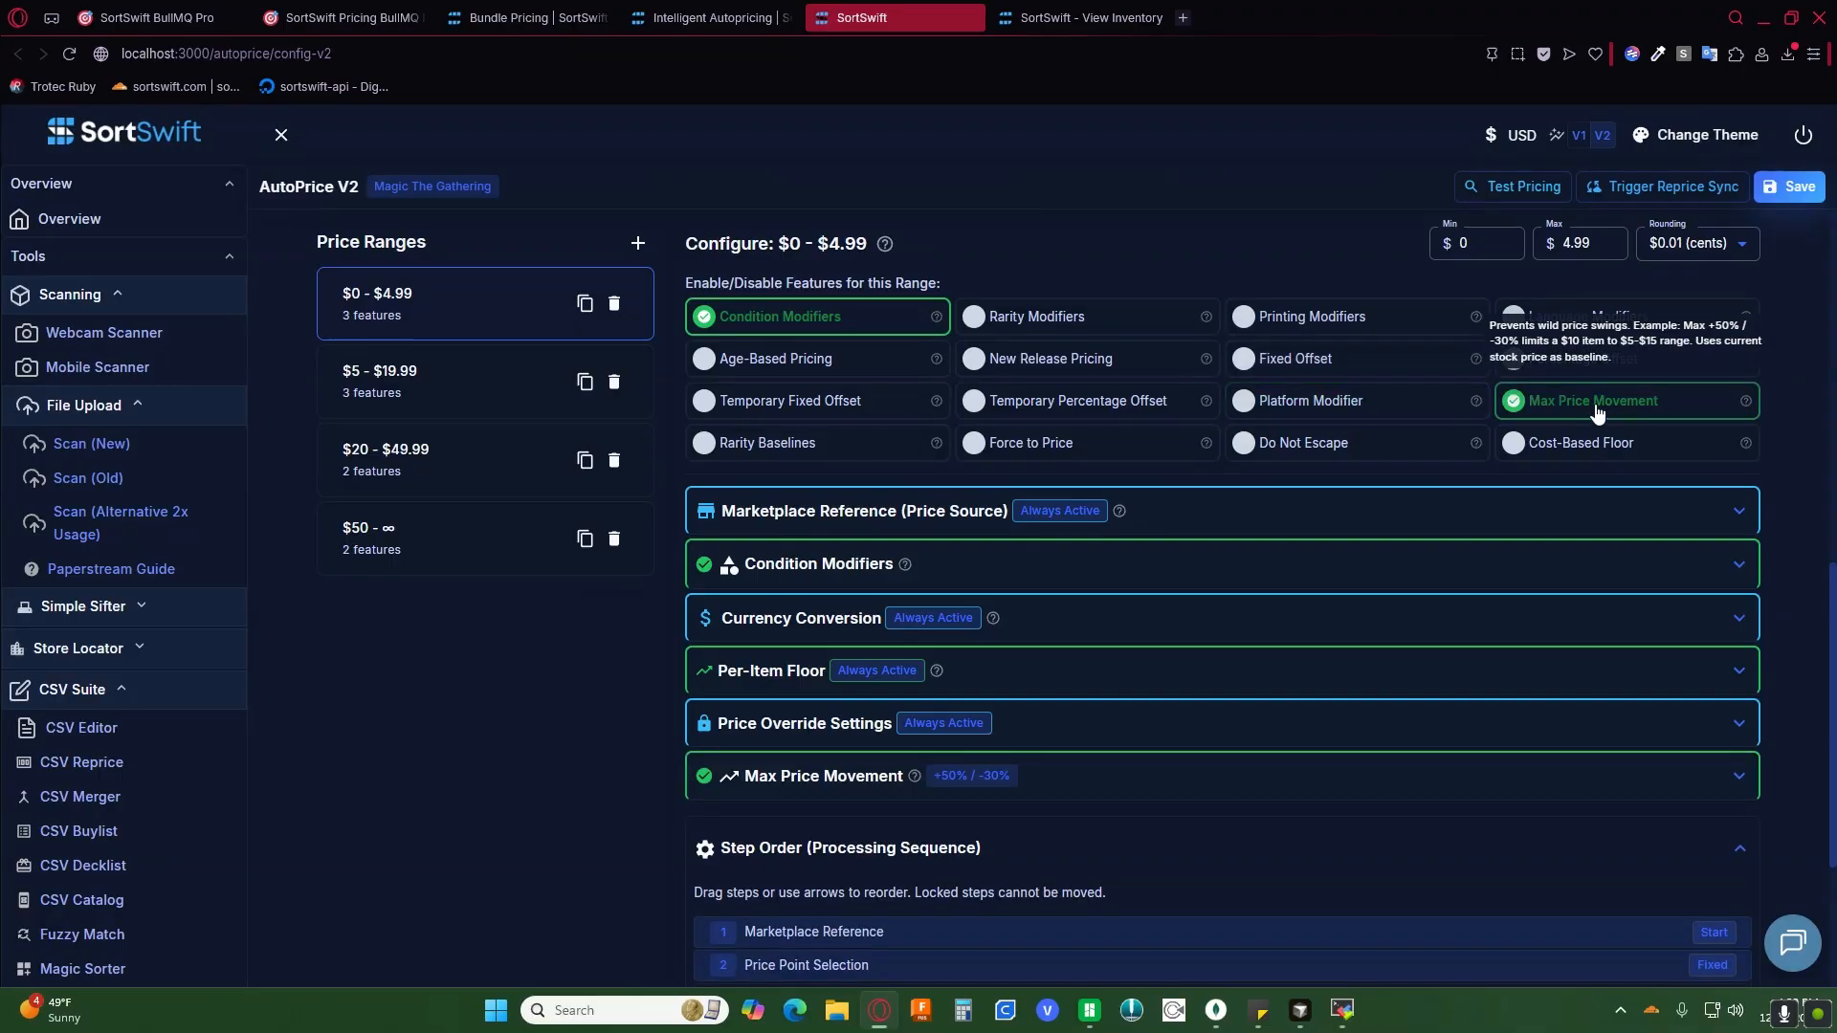
pyautogui.click(797, 791)
pyautogui.scroll(-4, 500, 724)
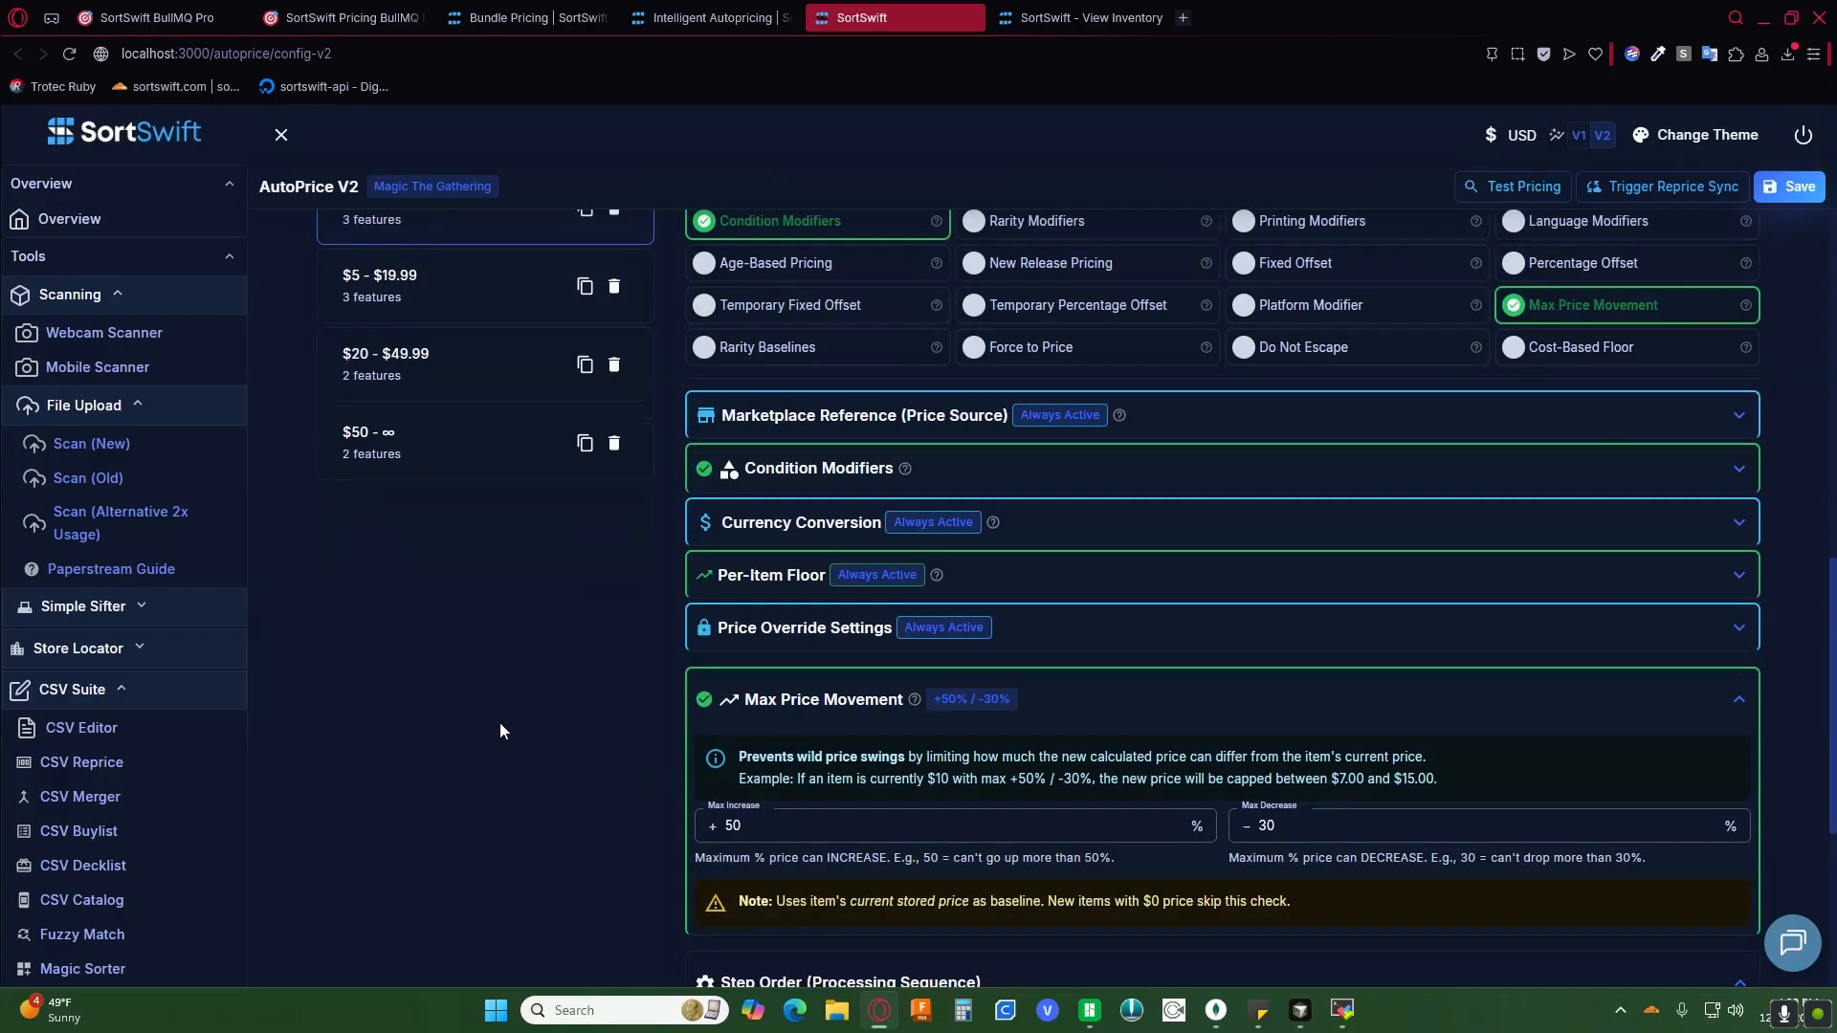
pyautogui.click(755, 538)
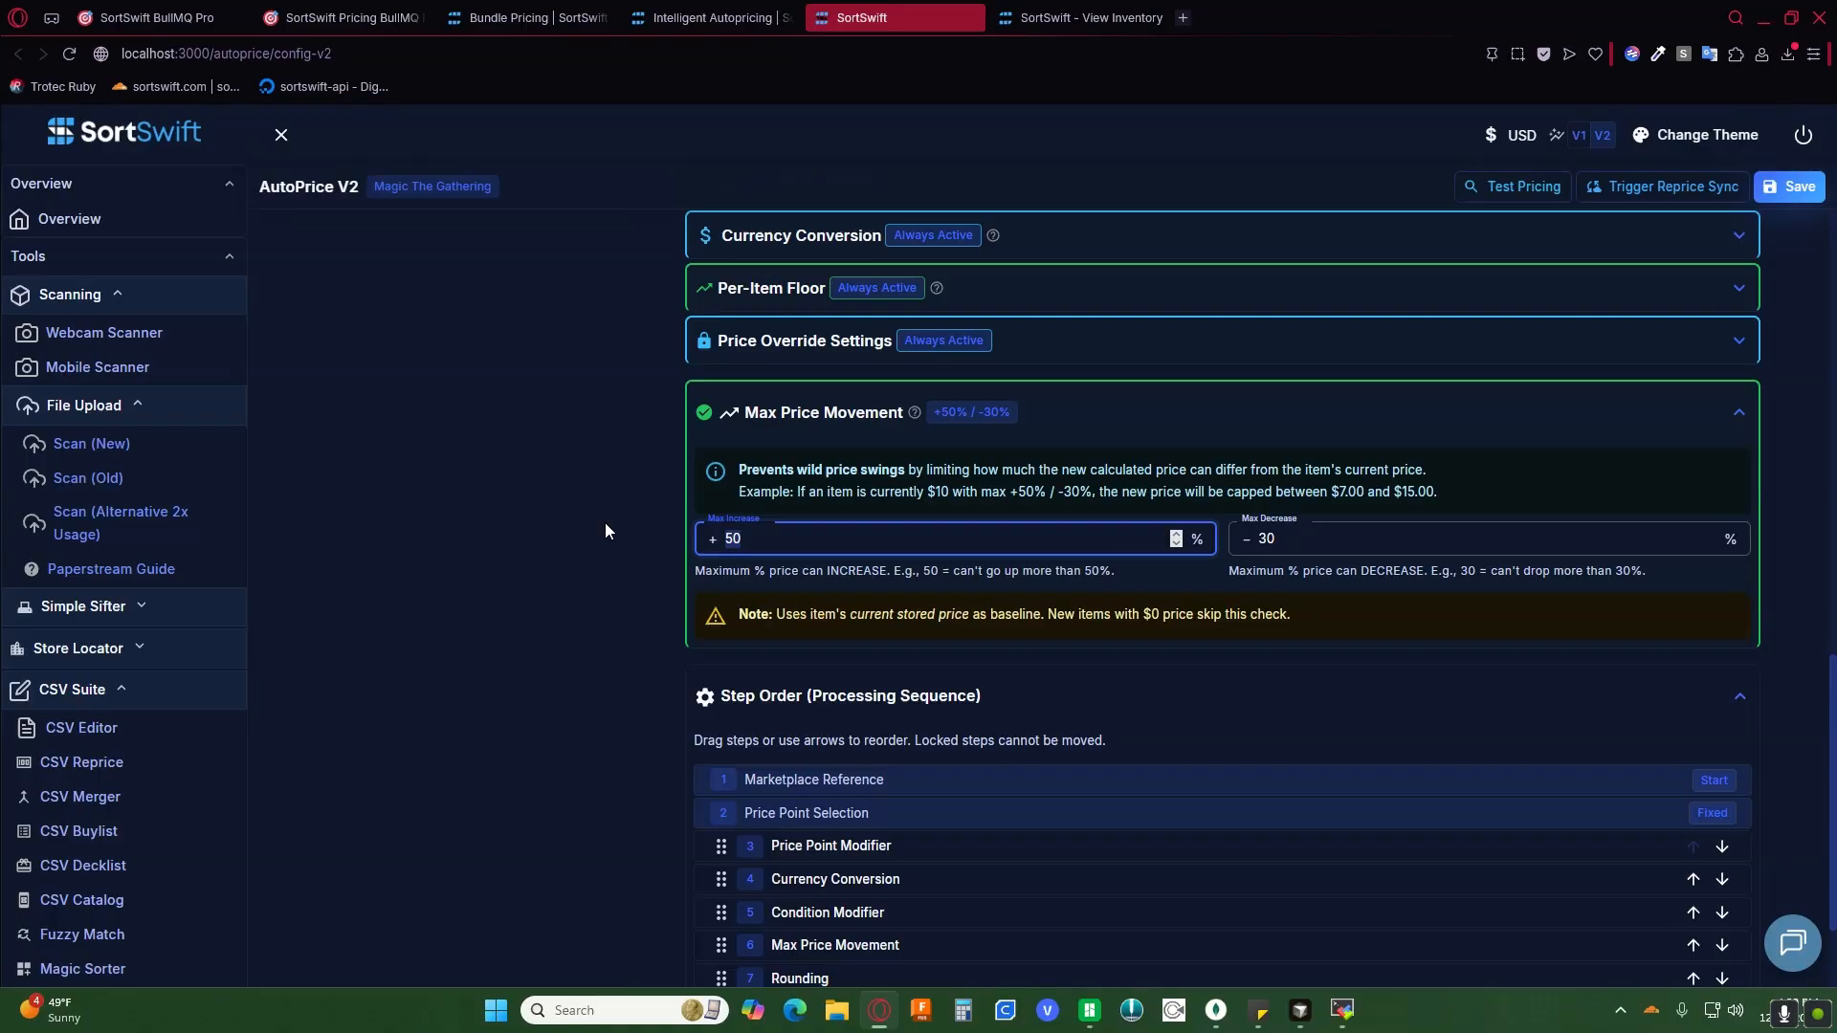
pyautogui.write('1000')
pyautogui.press('Tab')
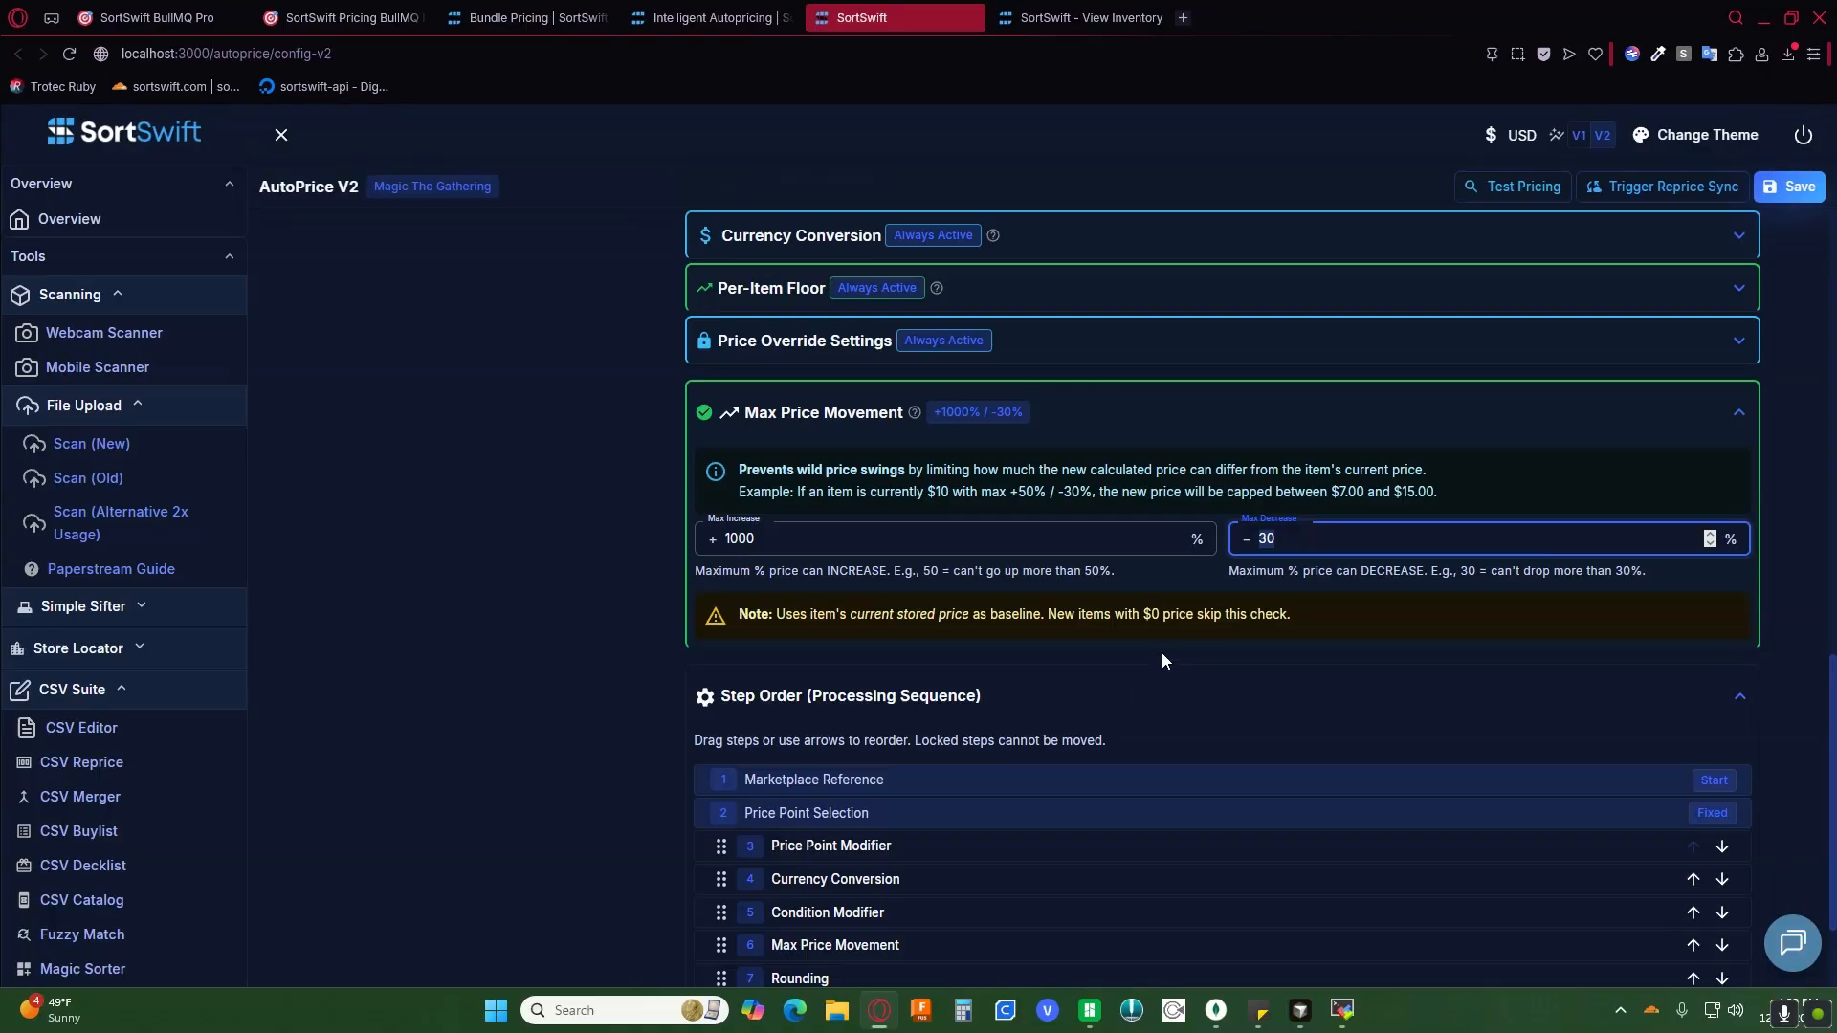
pyautogui.write('5')
# Step: Disable Max Price Movement for the $0 - $4.99 range, and turn Rarity Baselines on and off again
pyautogui.scroll(12, 555, 947)
pyautogui.scroll(-6, 1333, 670)
pyautogui.click(1581, 409)
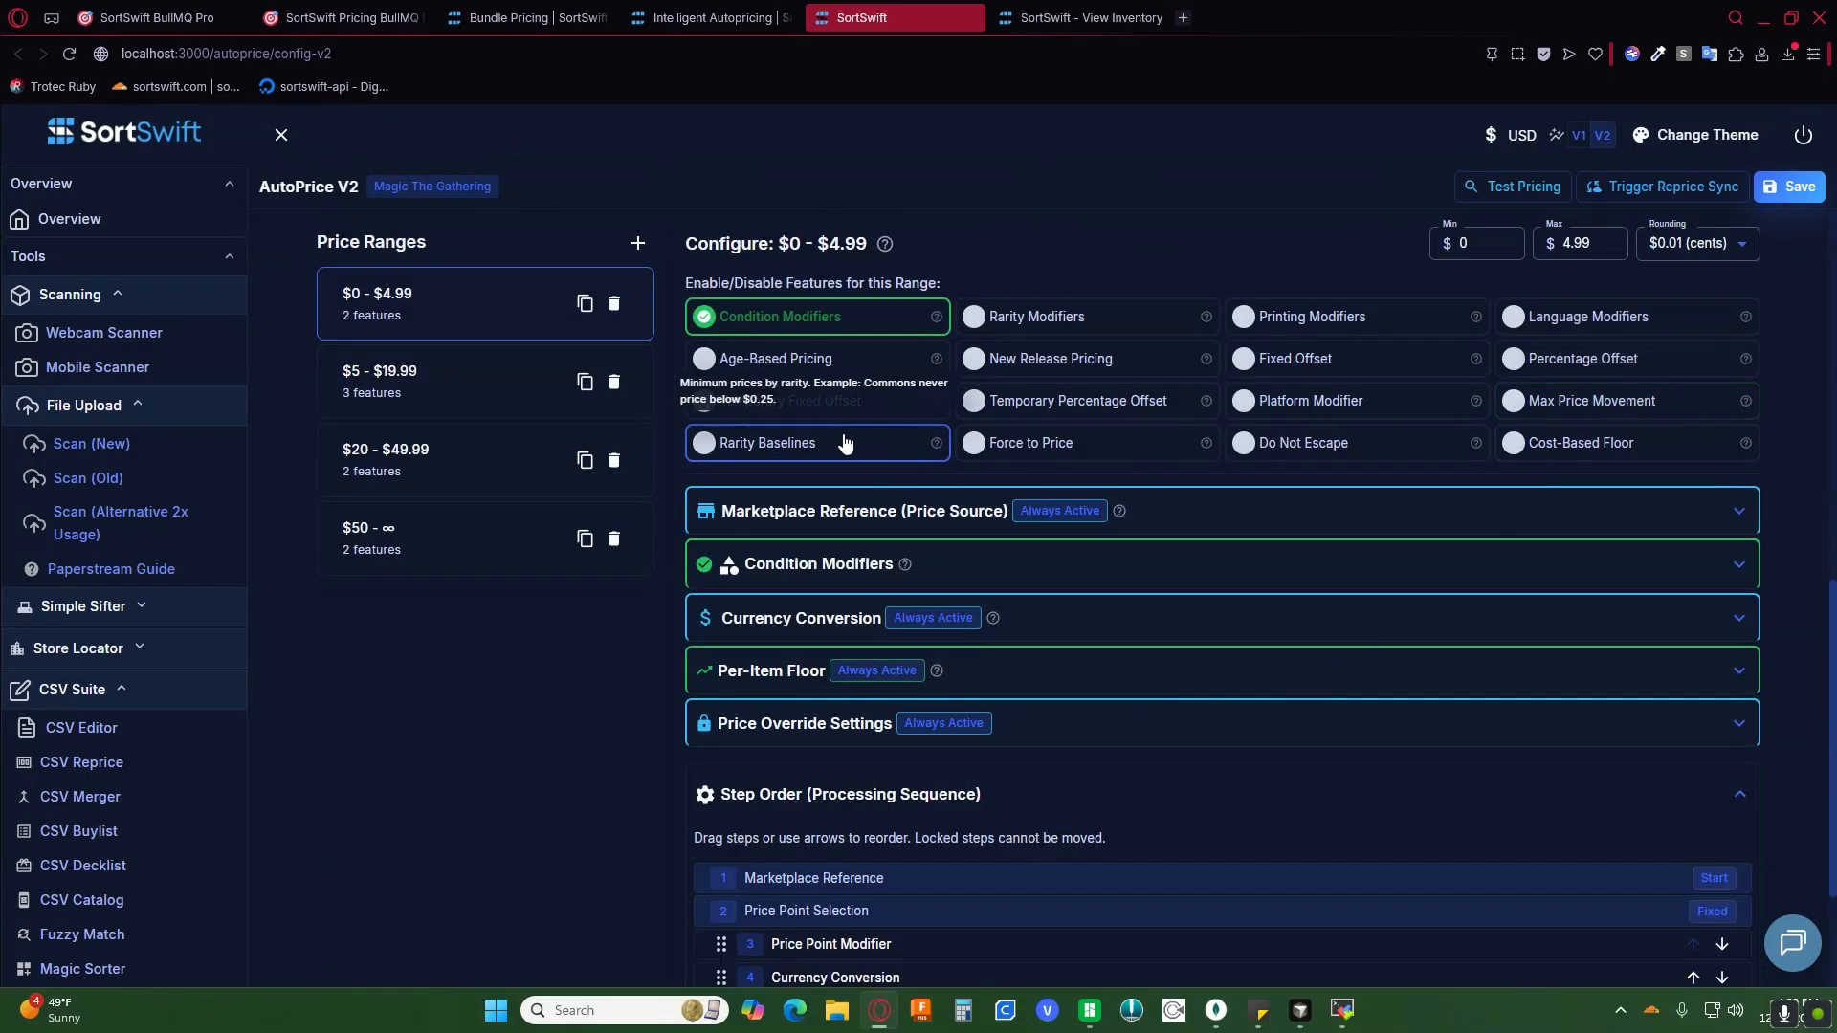
pyautogui.click(846, 442)
pyautogui.scroll(-2, 842, 450)
pyautogui.scroll(3, 832, 498)
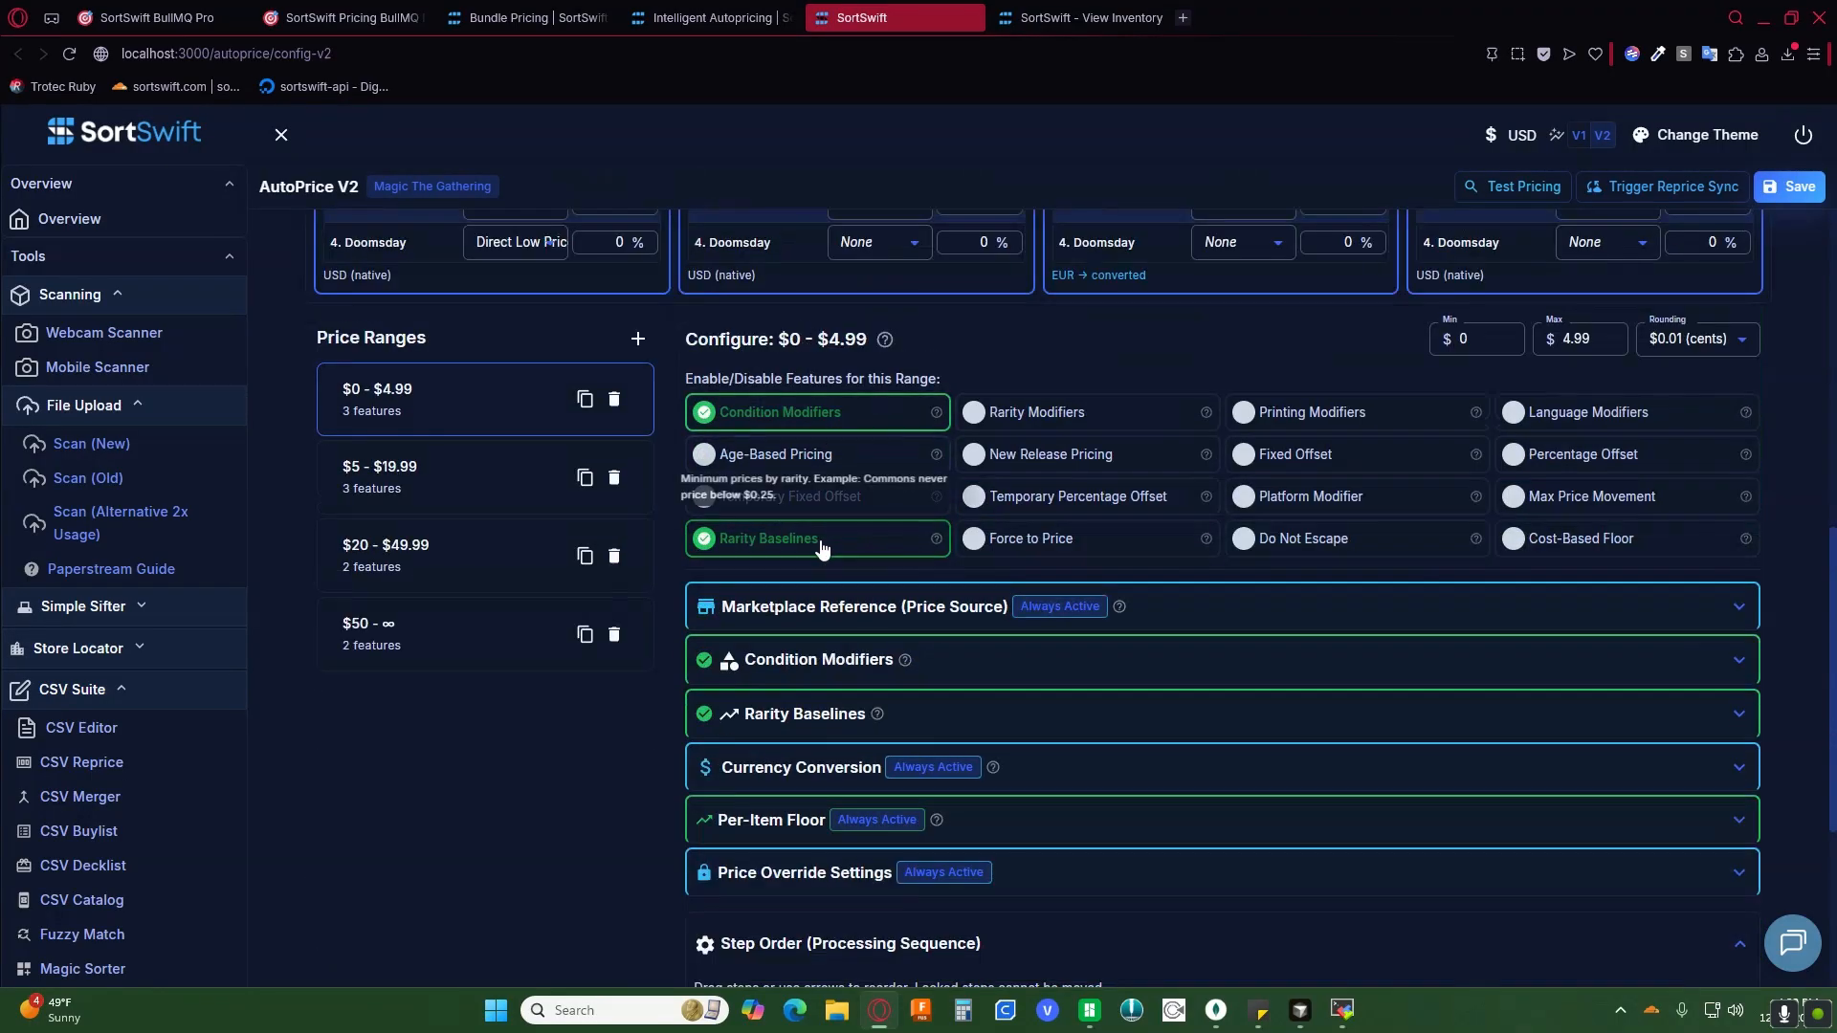
pyautogui.click(820, 541)
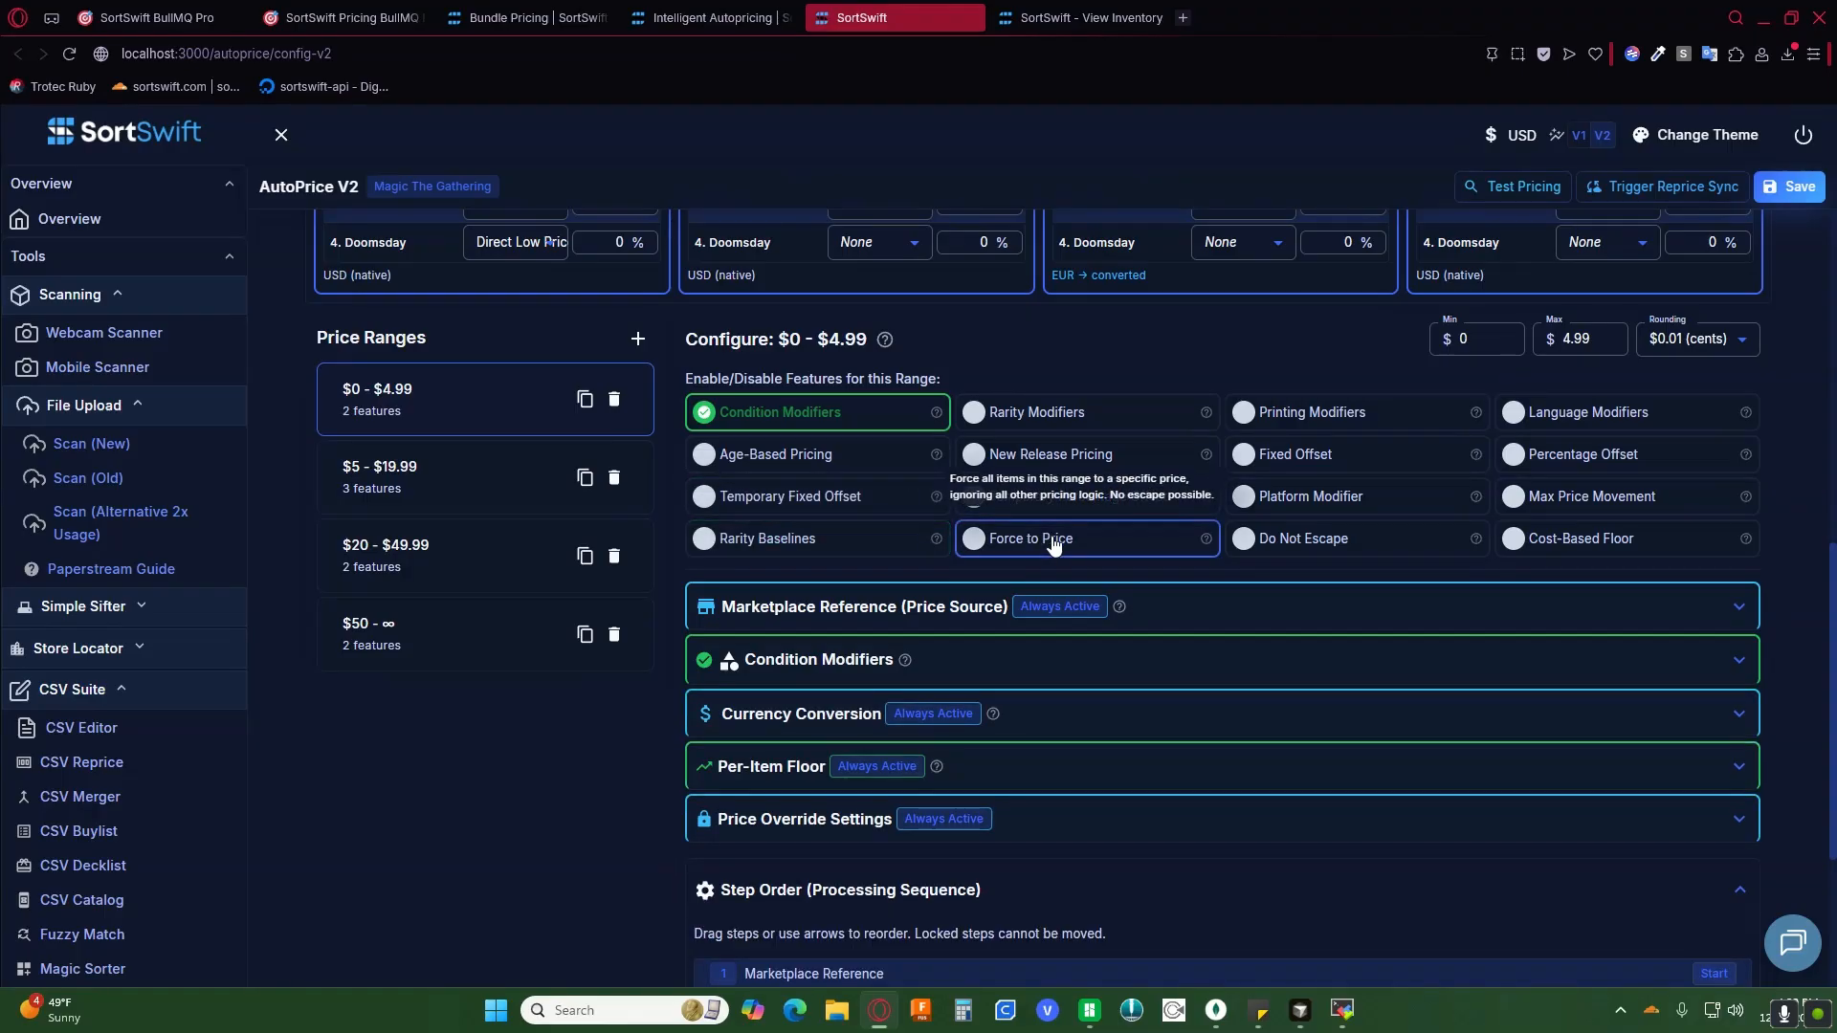
# Step: Enable Force to Price for the $0 - $4.99 range and open its force price for editing
pyautogui.click(1054, 546)
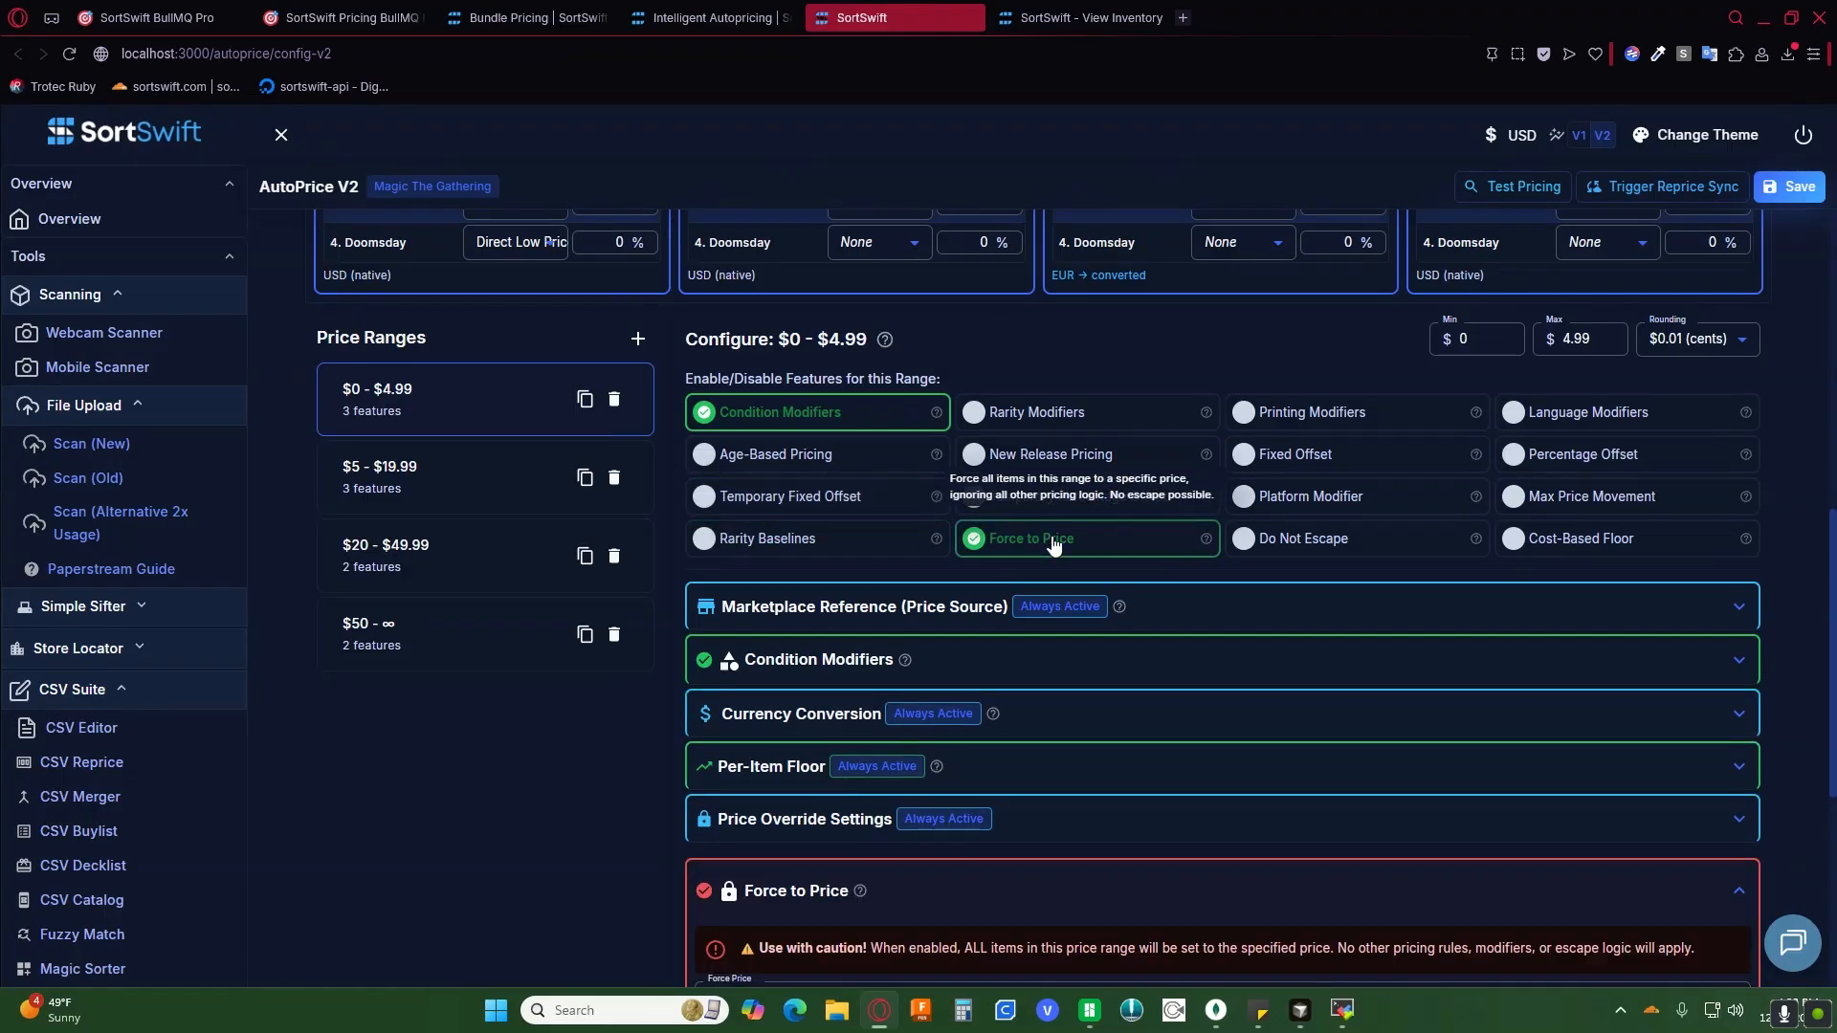
pyautogui.scroll(-4, 570, 771)
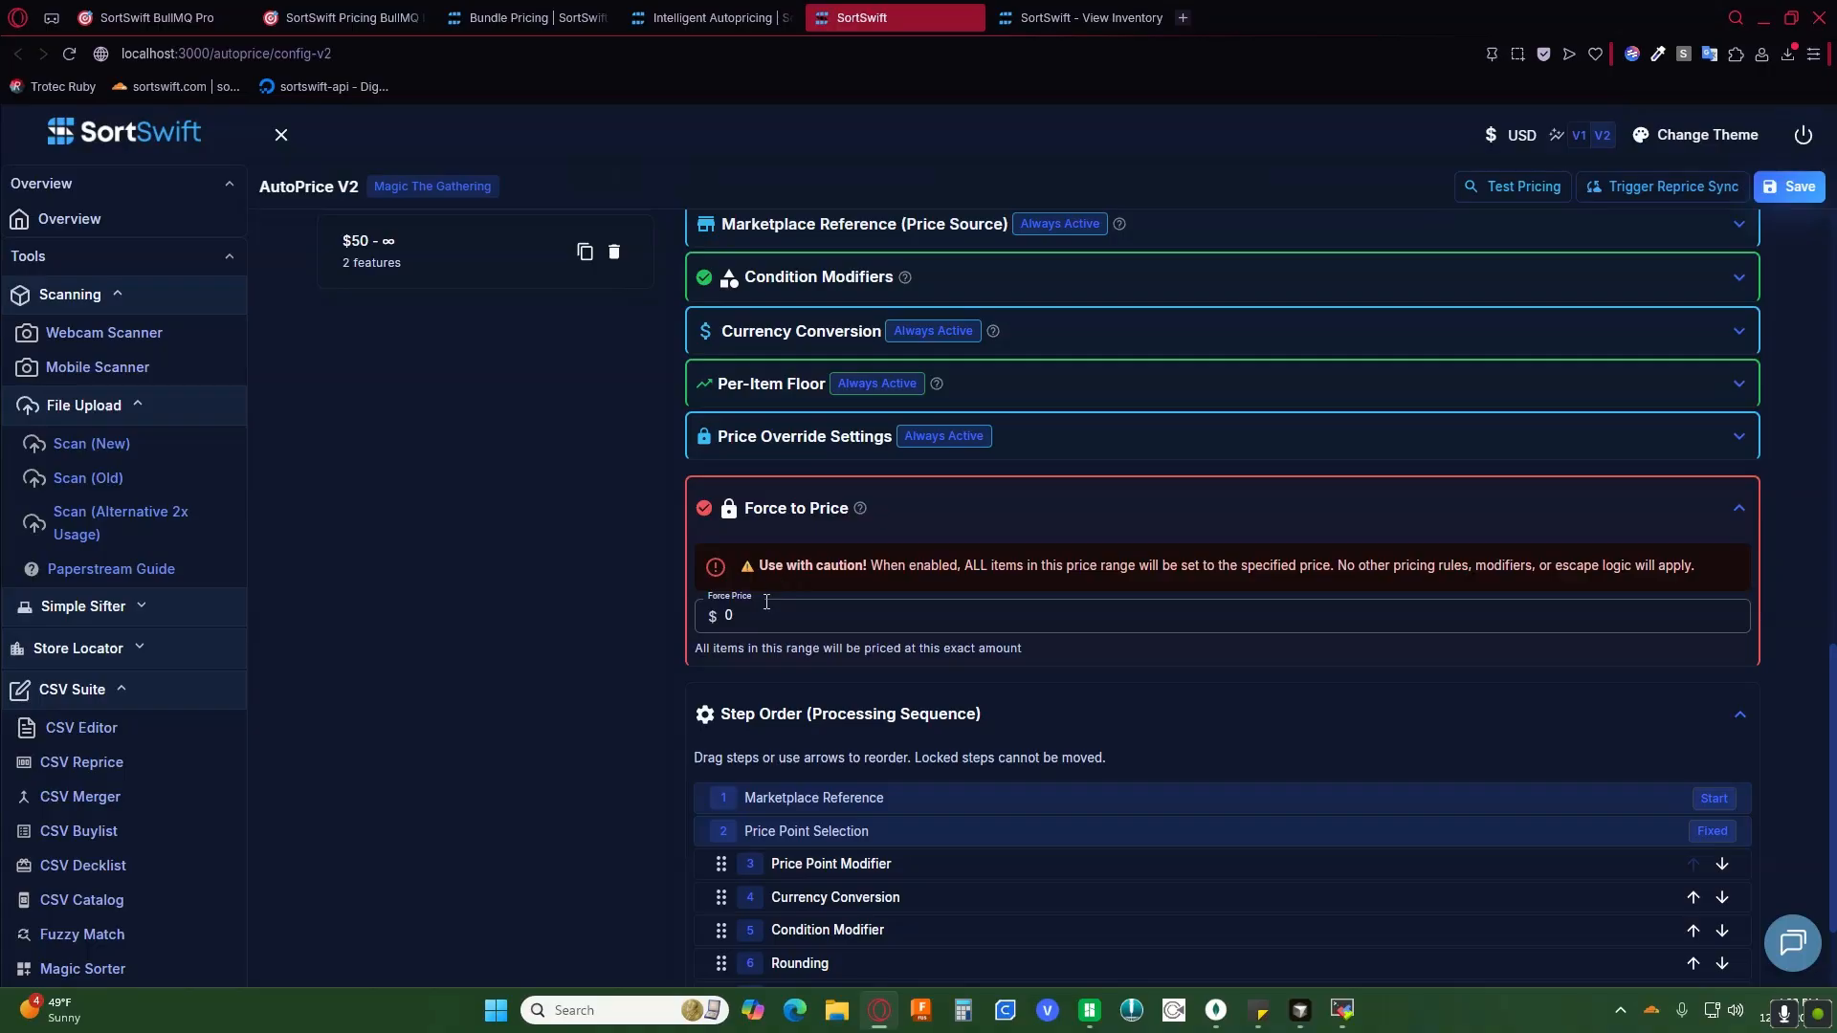
pyautogui.scroll(3, 479, 368)
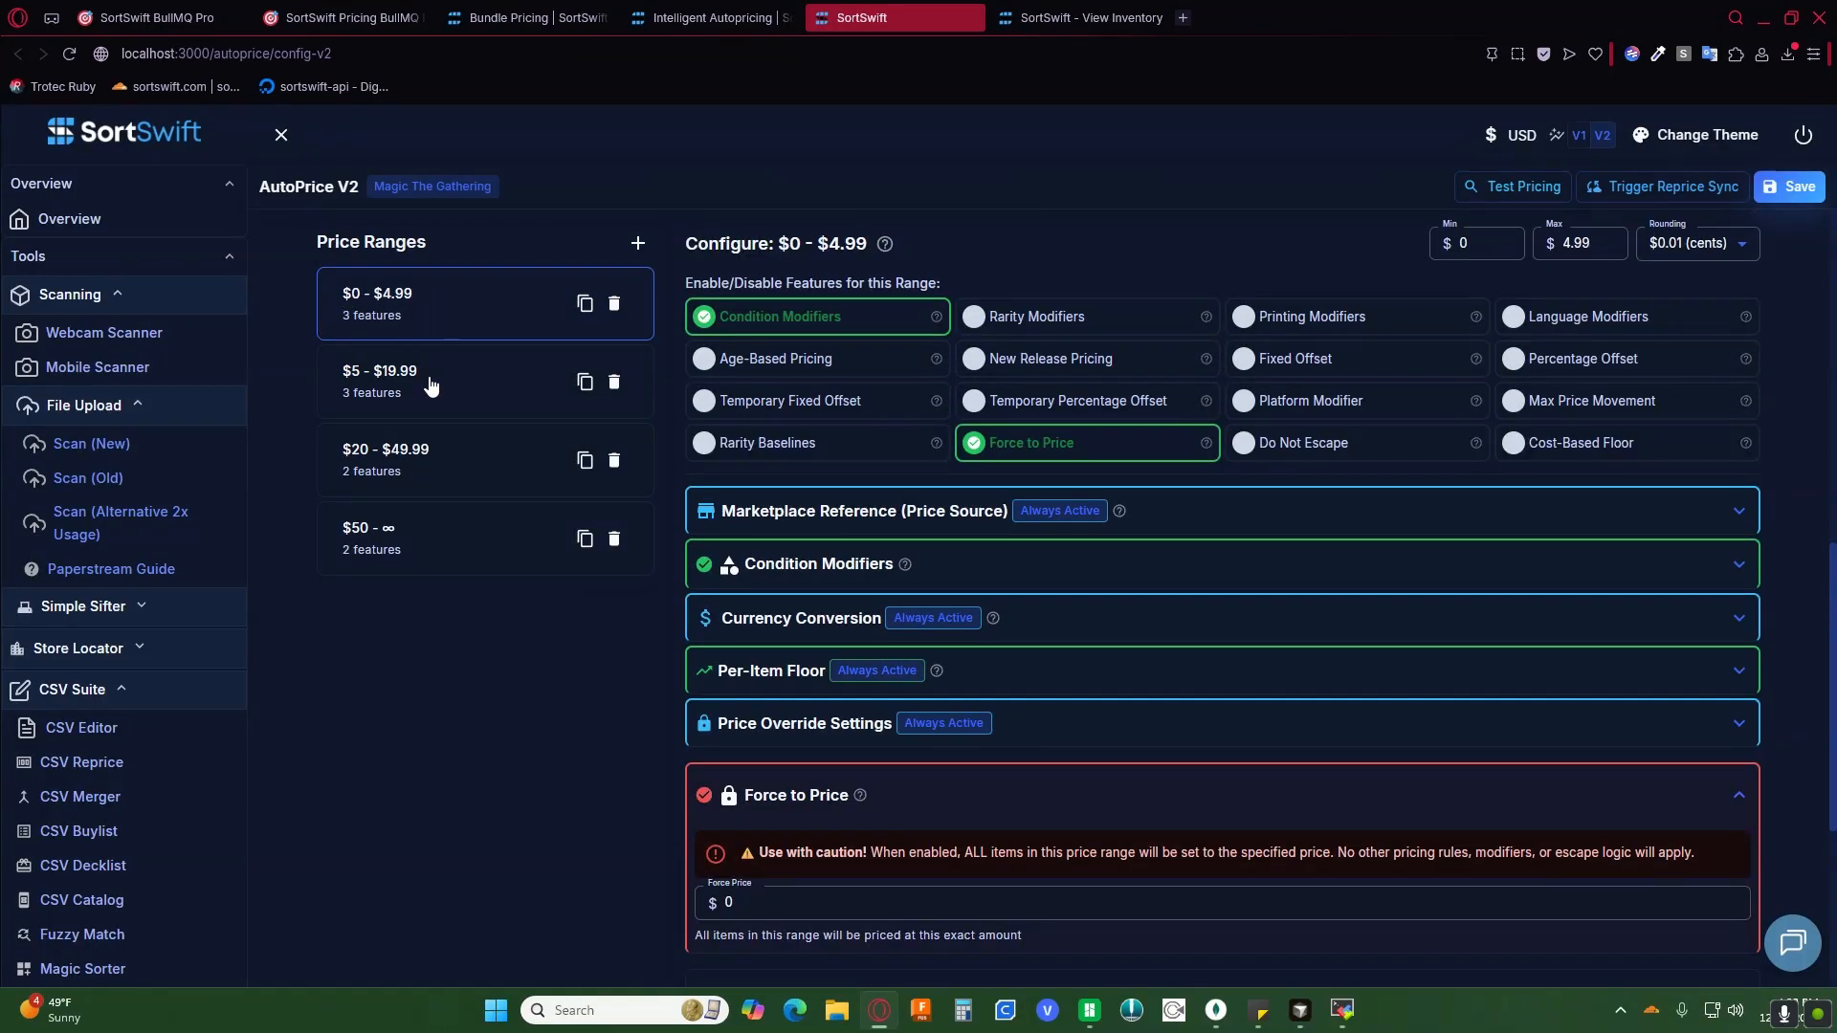
pyautogui.click(785, 903)
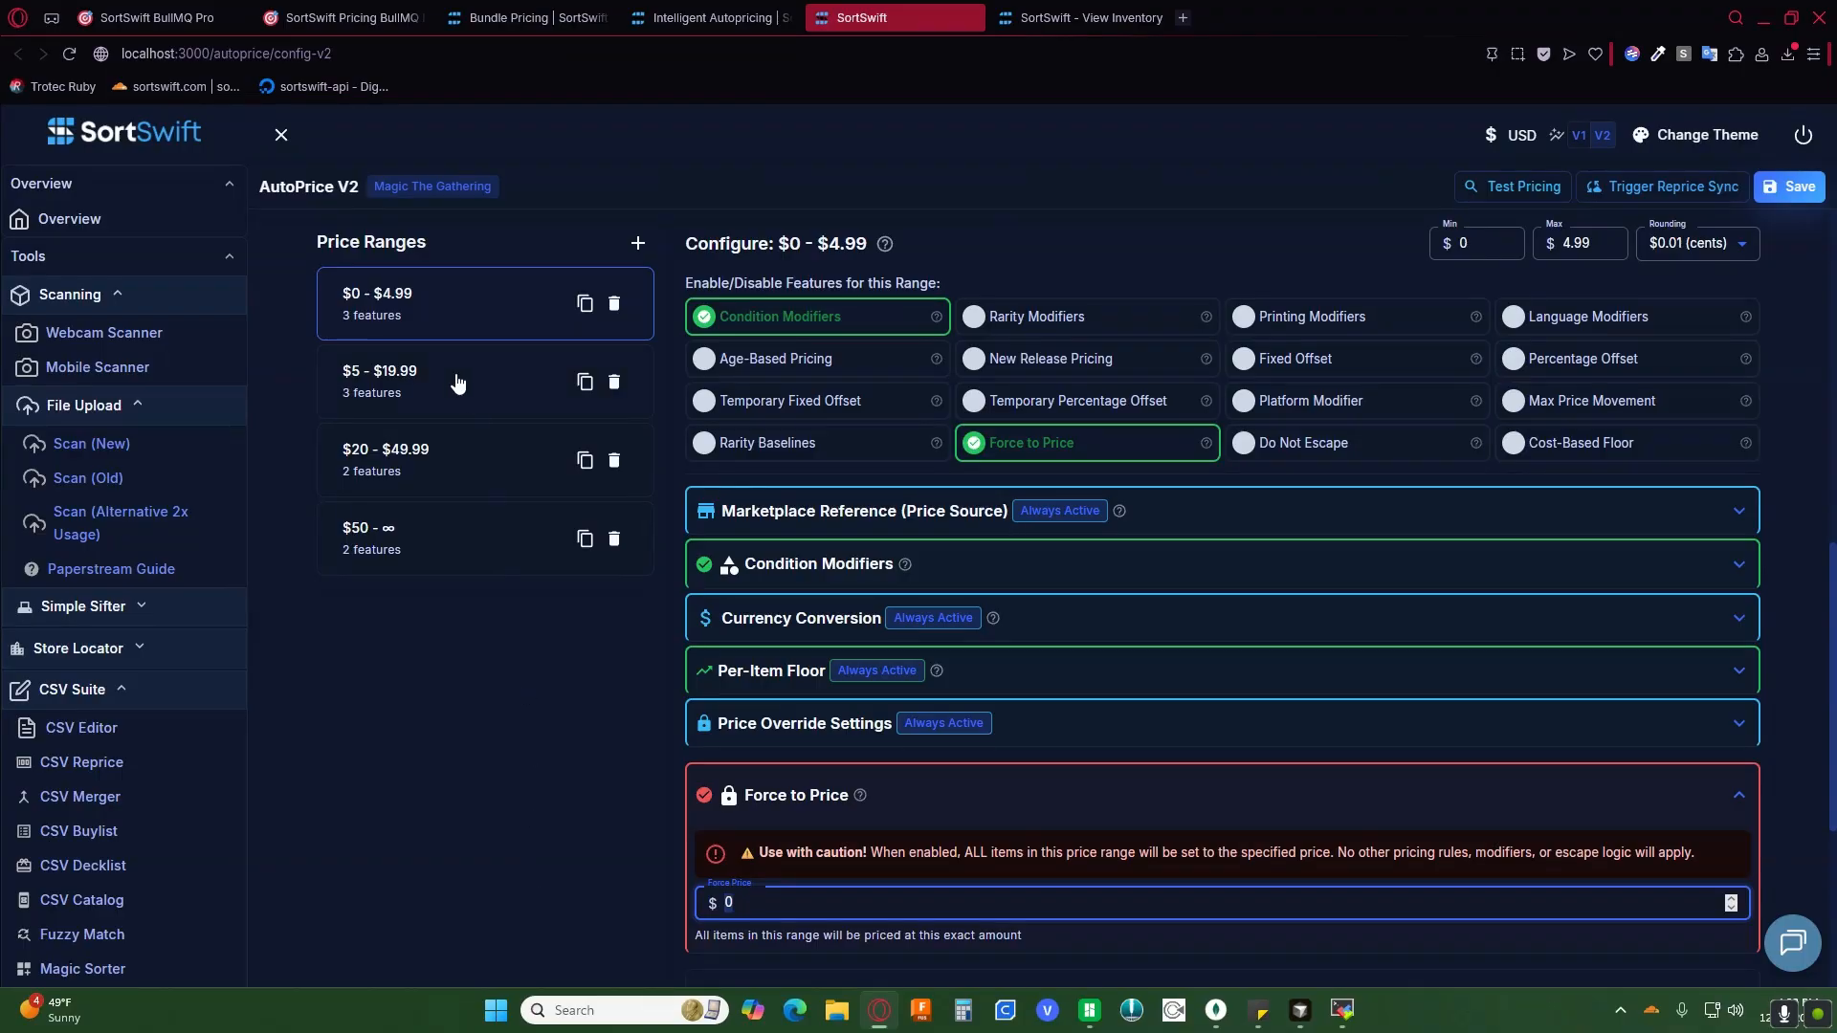
# Step: Set the maximum of the $20 - $49.99 range to $21 and delete the $50 - ∞ range
pyautogui.click(472, 472)
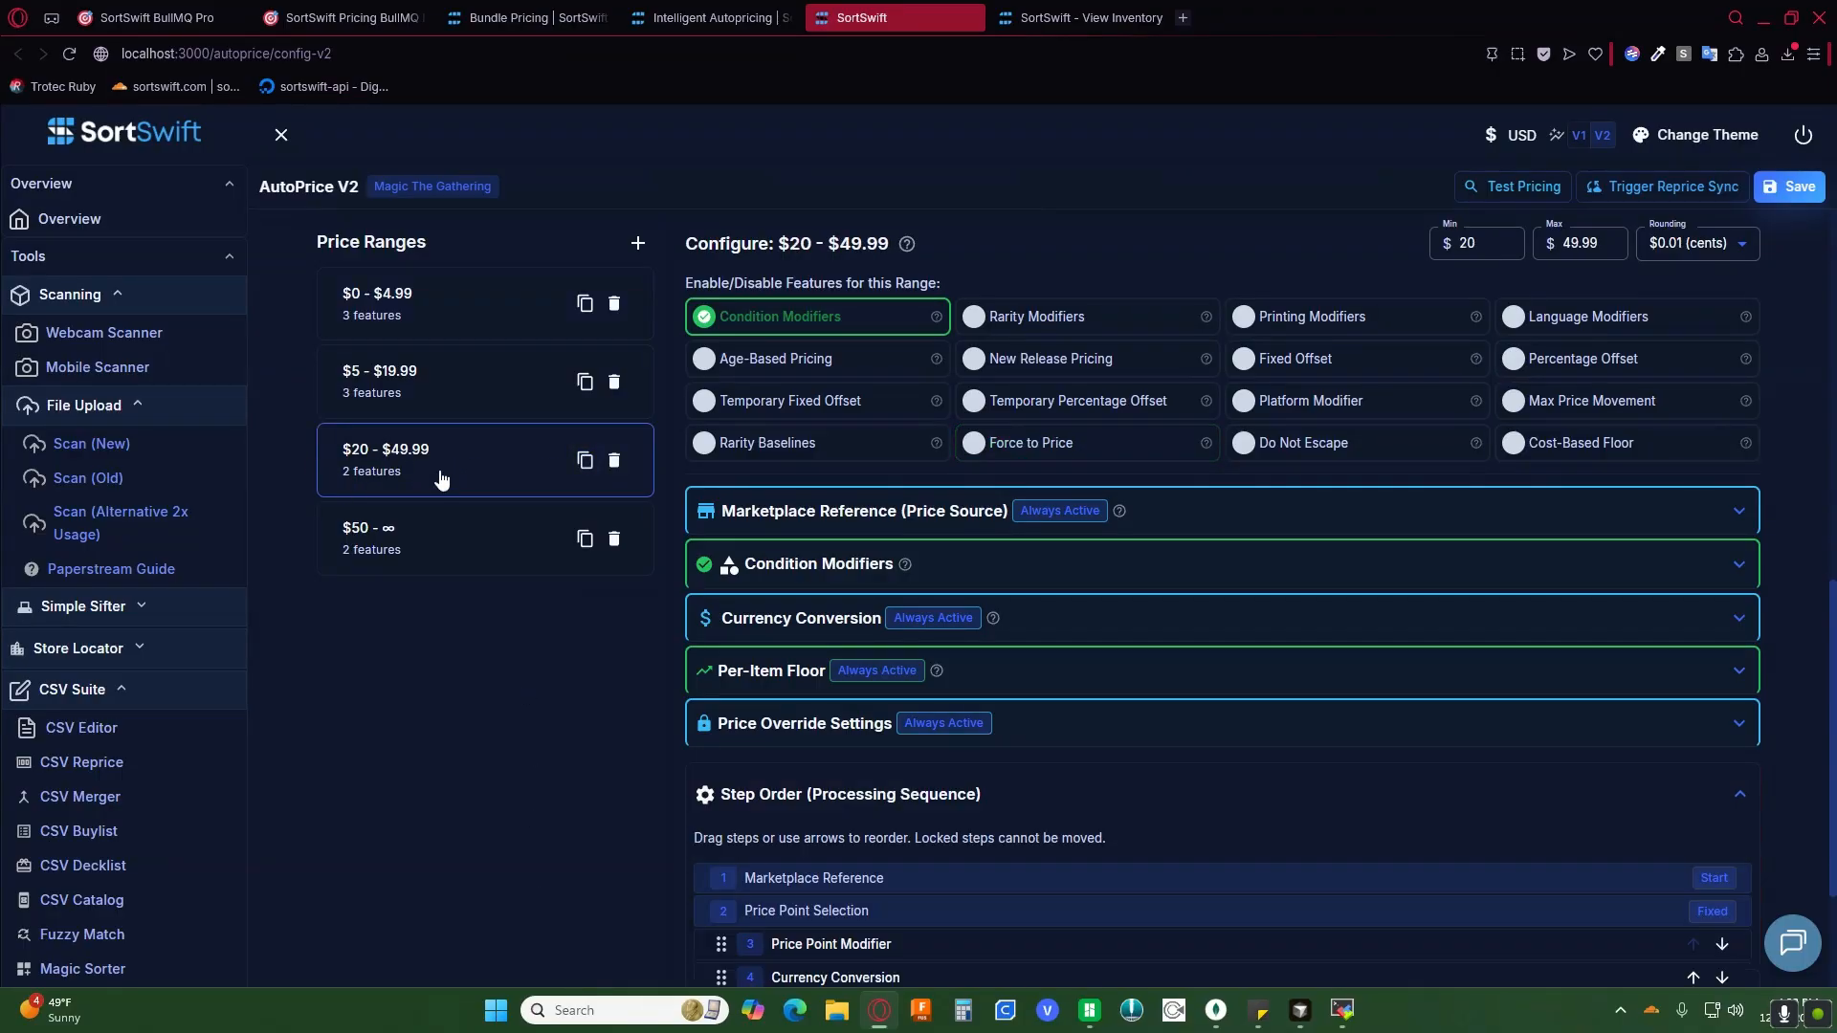
pyautogui.moveTo(1601, 246); pyautogui.dragTo(1517, 239)
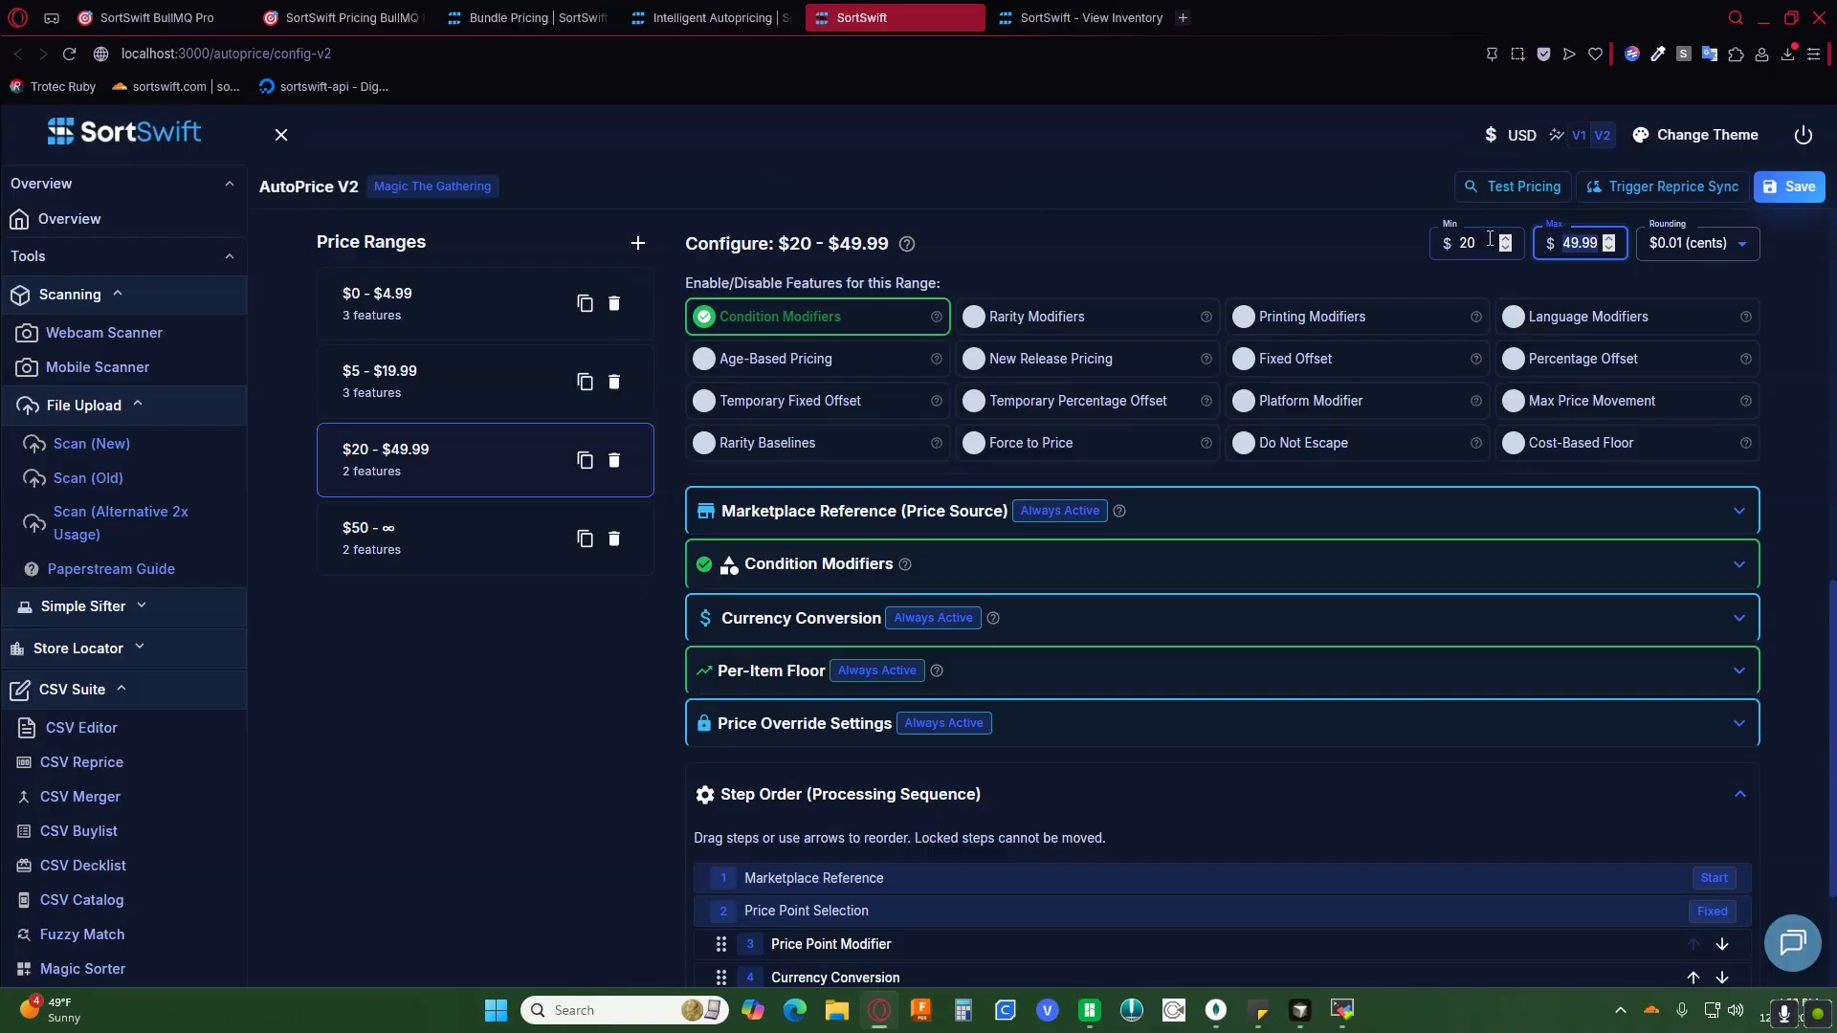
pyautogui.write('1')
pyautogui.click(614, 539)
pyautogui.click(469, 311)
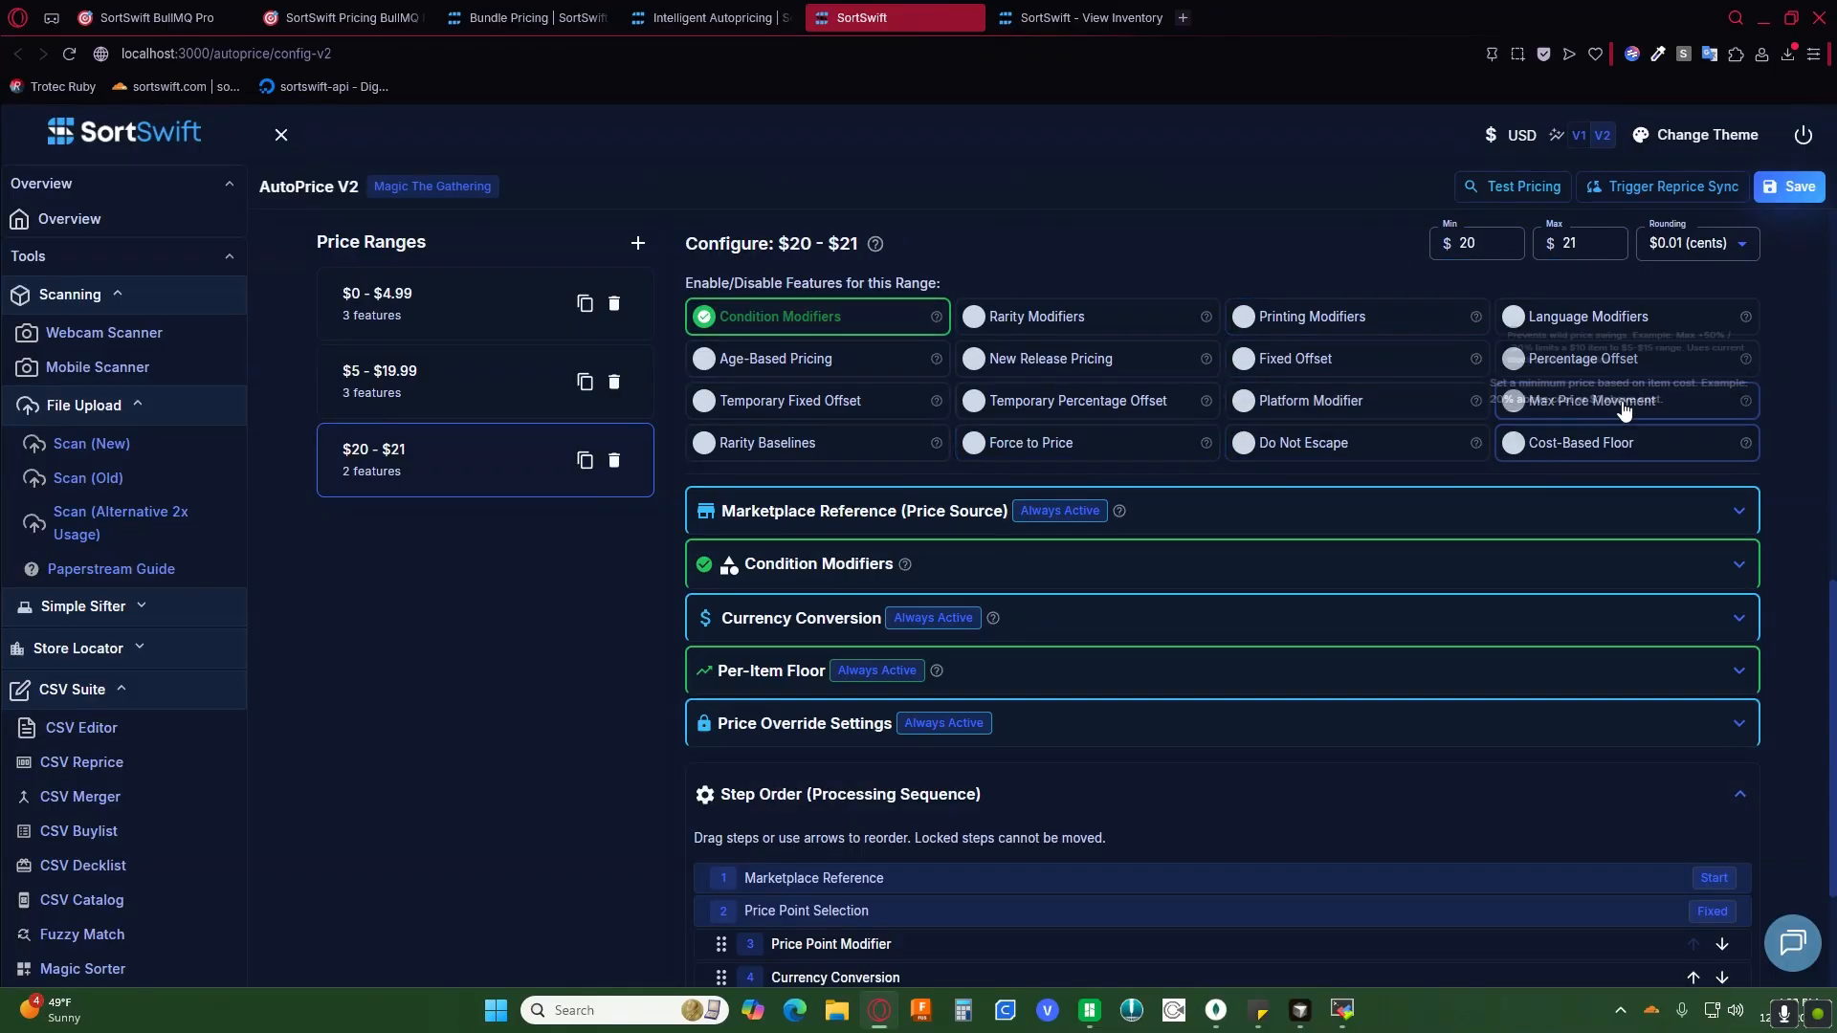
# Step: Enable Force to Price for the $20 - $21 range and set its force price to $19.99
pyautogui.click(1030, 446)
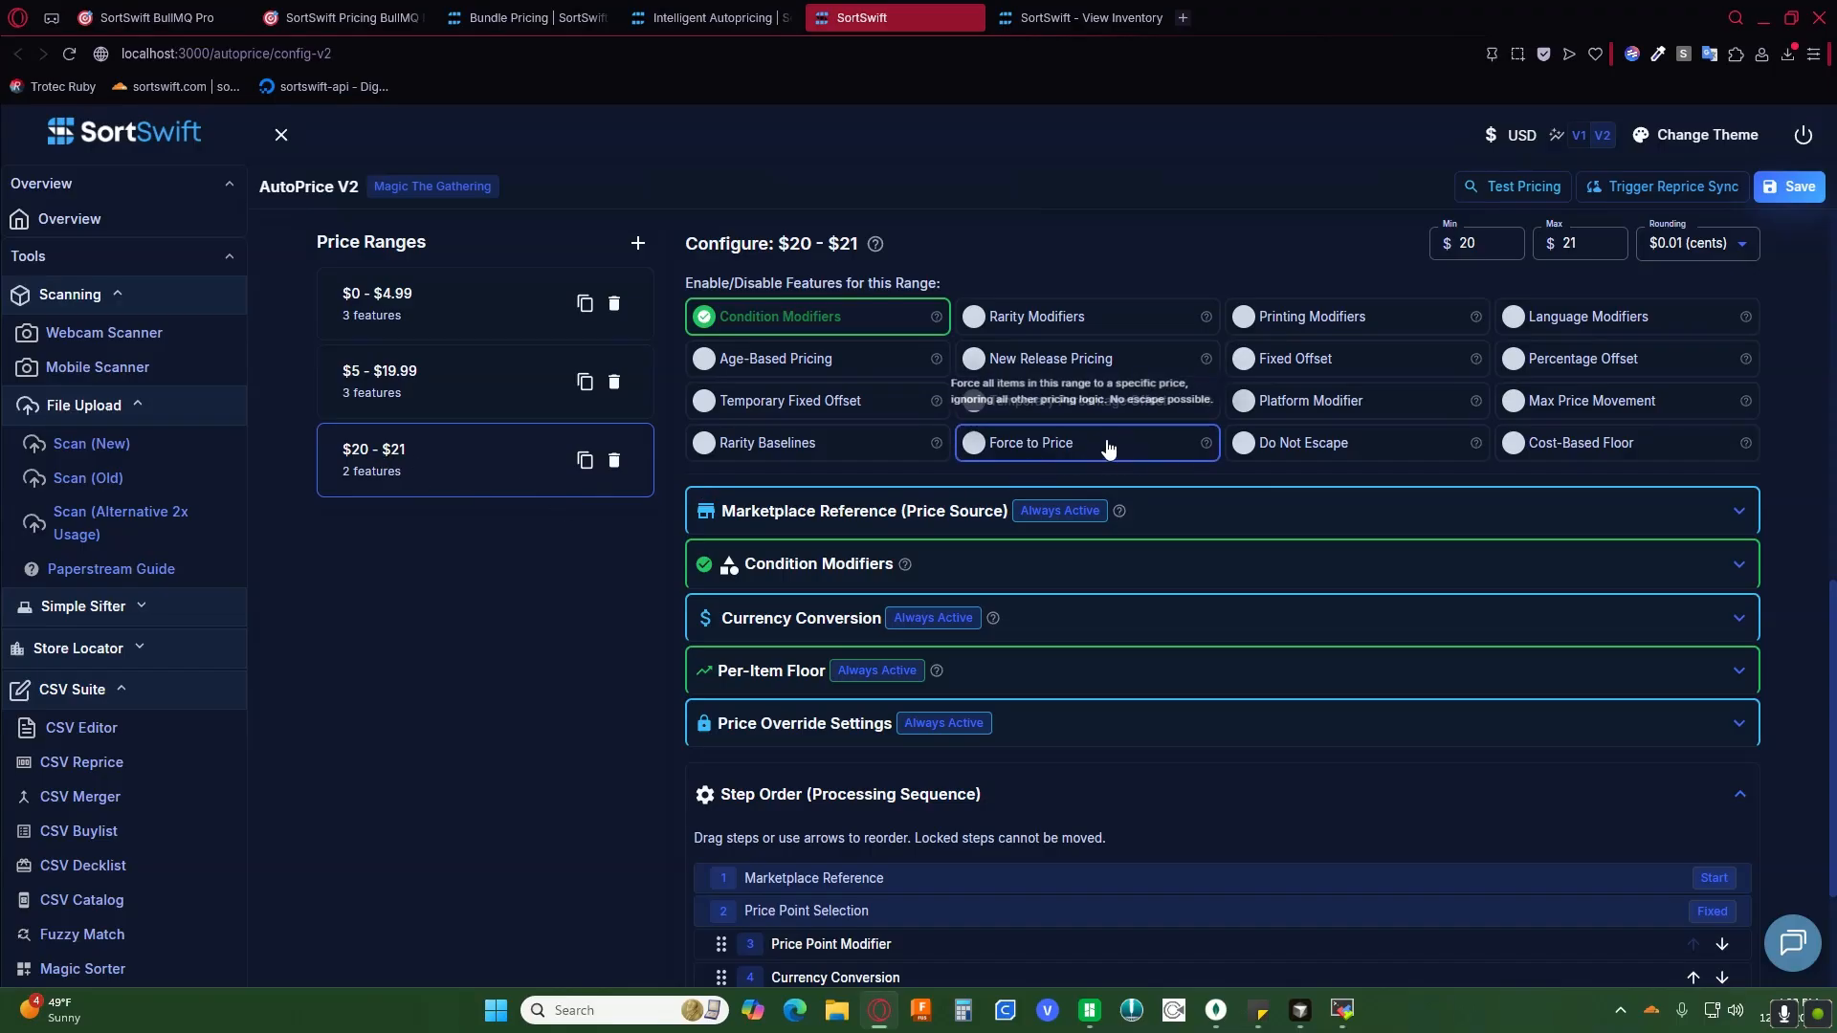
pyautogui.click(732, 903)
pyautogui.write('1')
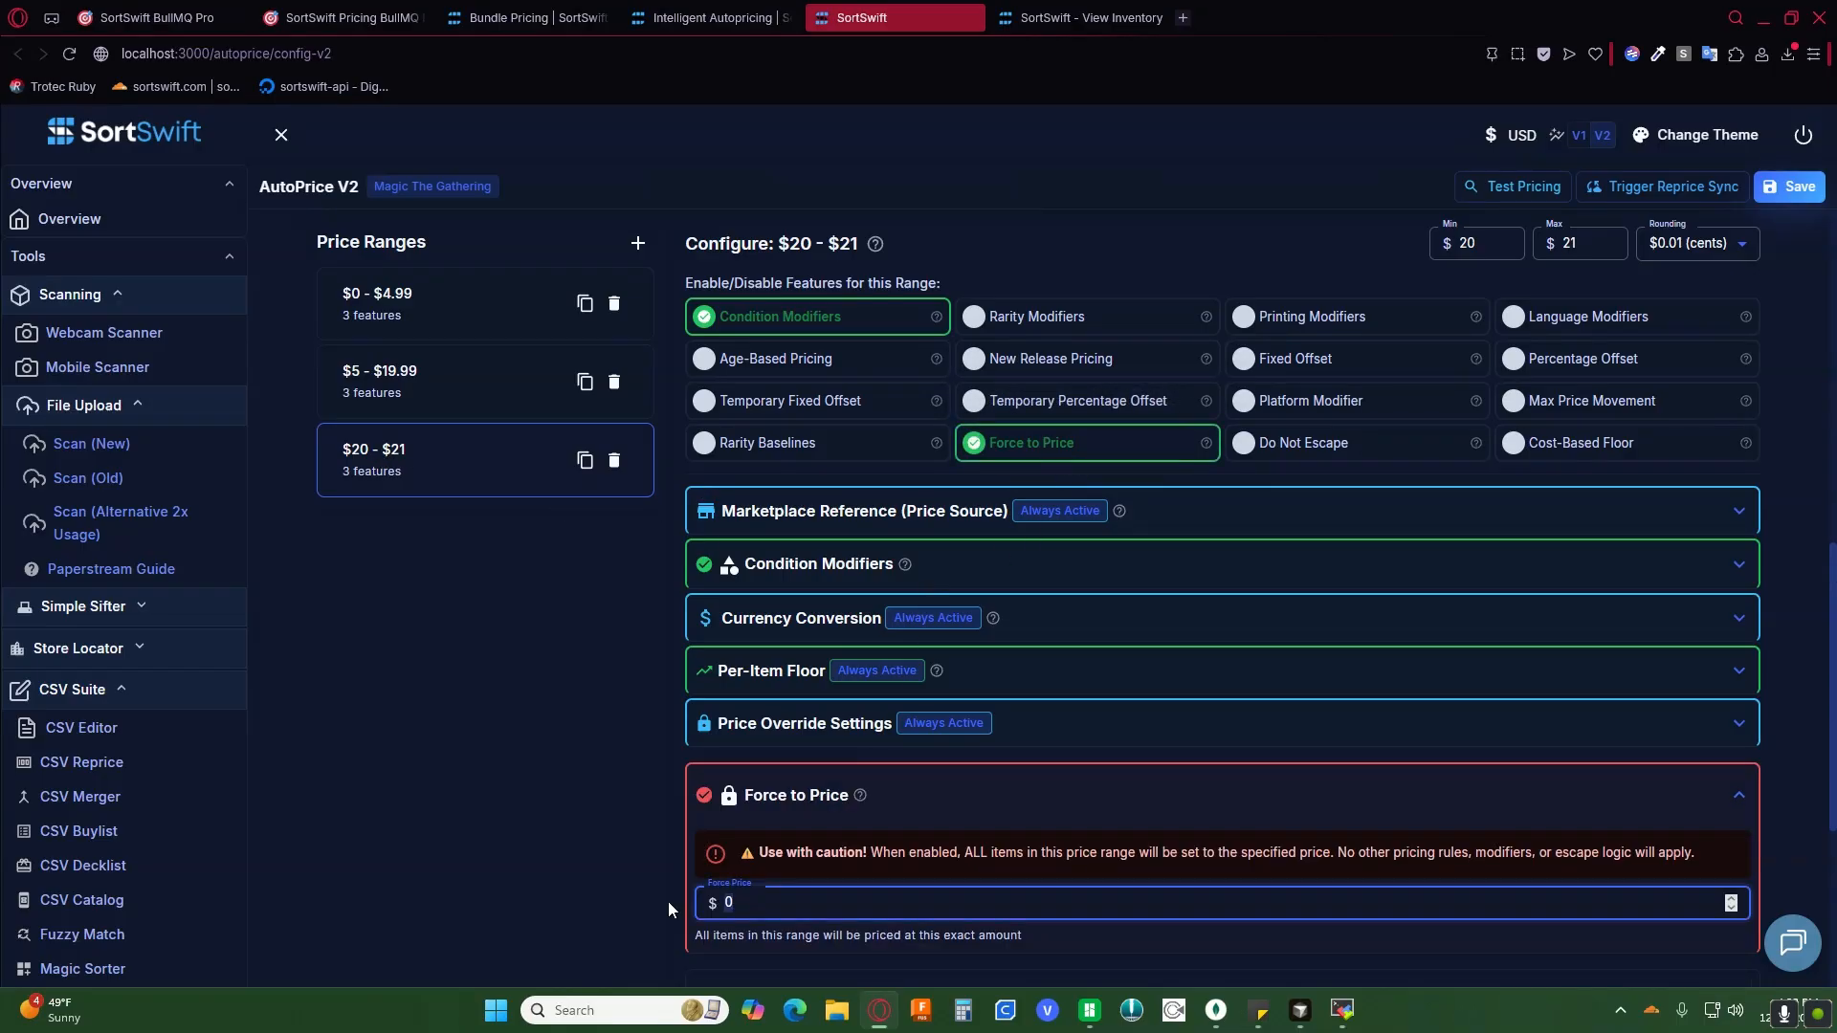
pyautogui.write('9.99')
pyautogui.click(502, 849)
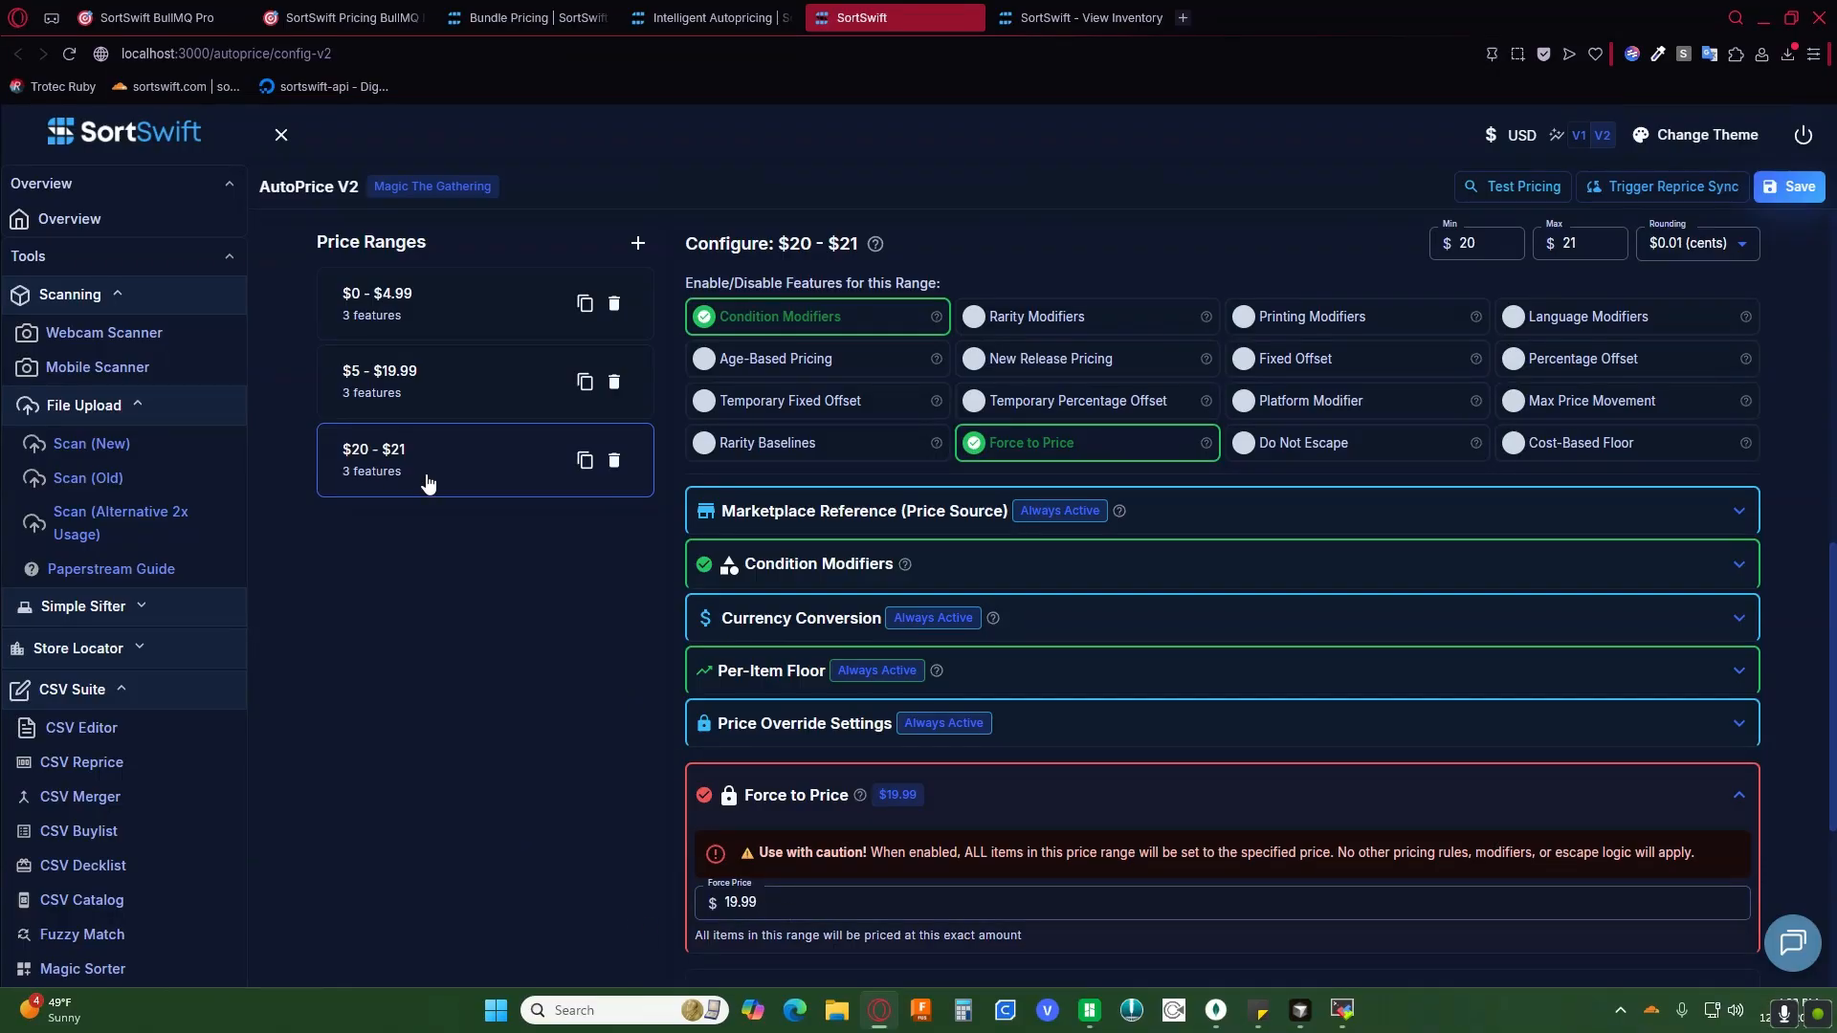
# Step: Duplicate the $20 - $21 range and set the copy's maximum to $2
pyautogui.click(584, 463)
pyautogui.click(431, 555)
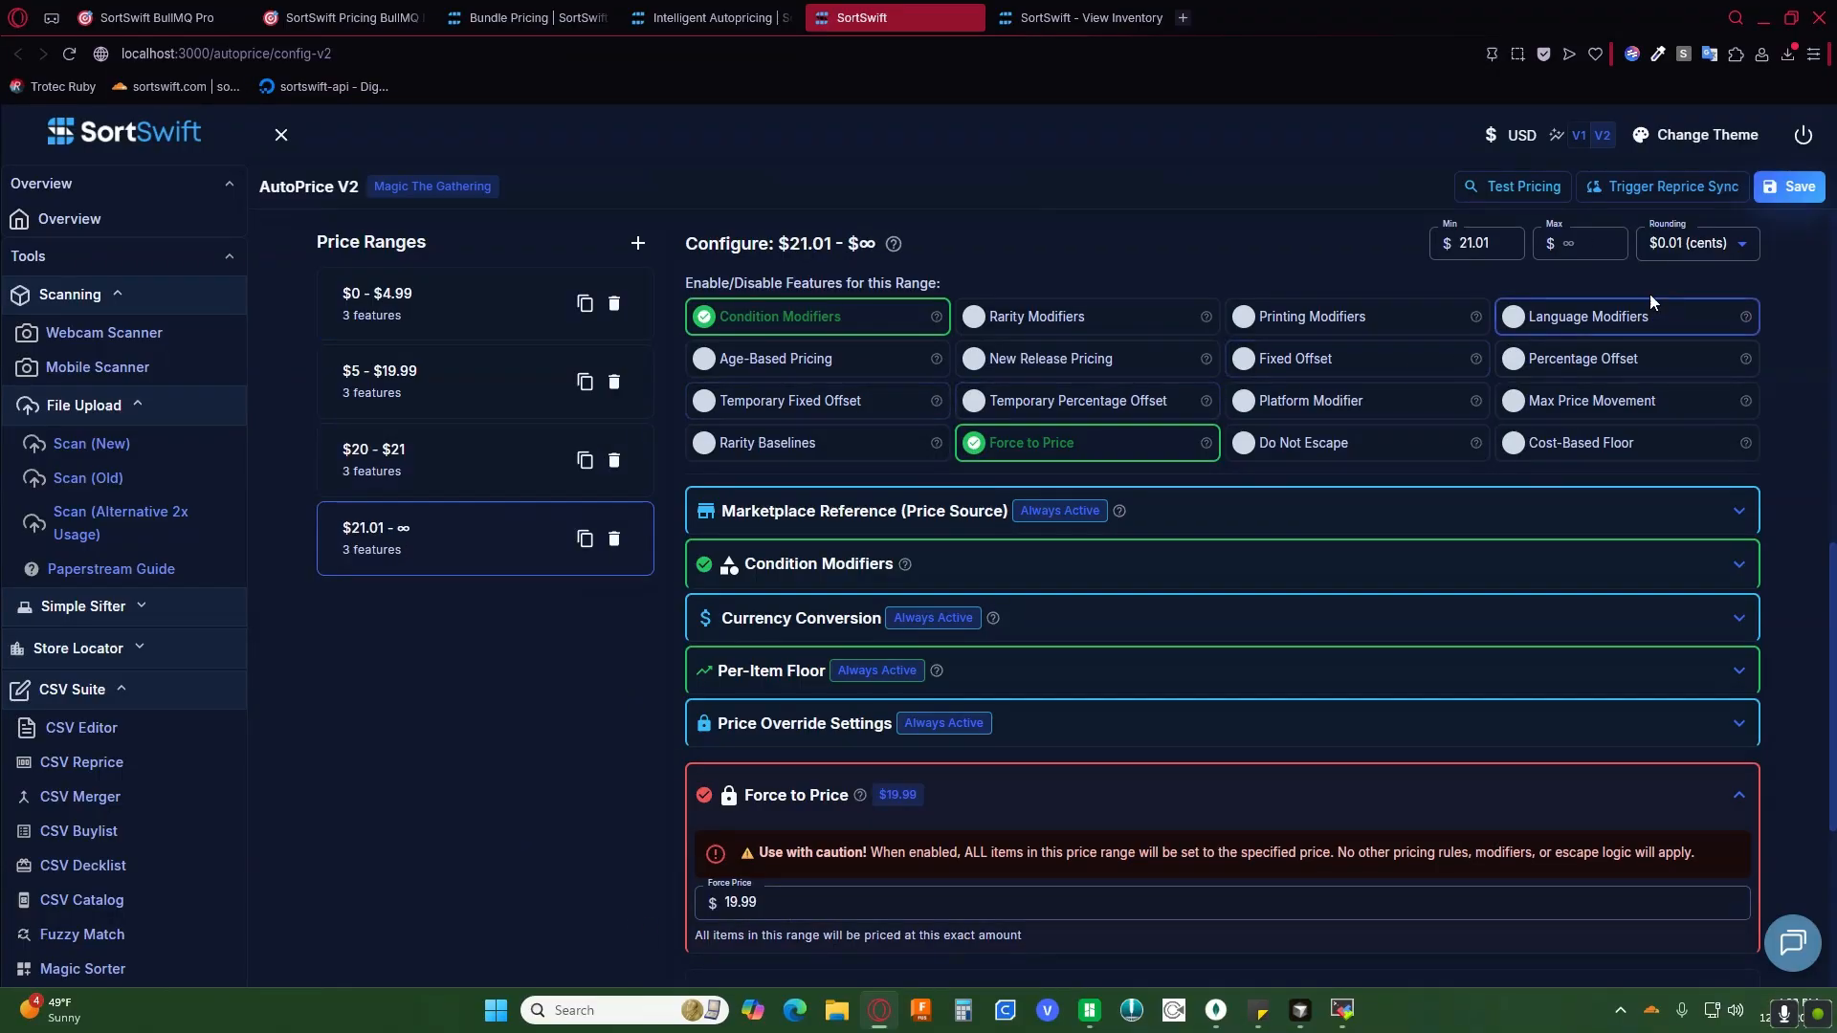
pyautogui.click(1588, 251)
pyautogui.write('2')
pyautogui.click(438, 832)
# Step: Set the force price of the duplicated range to $24
pyautogui.click(685, 911)
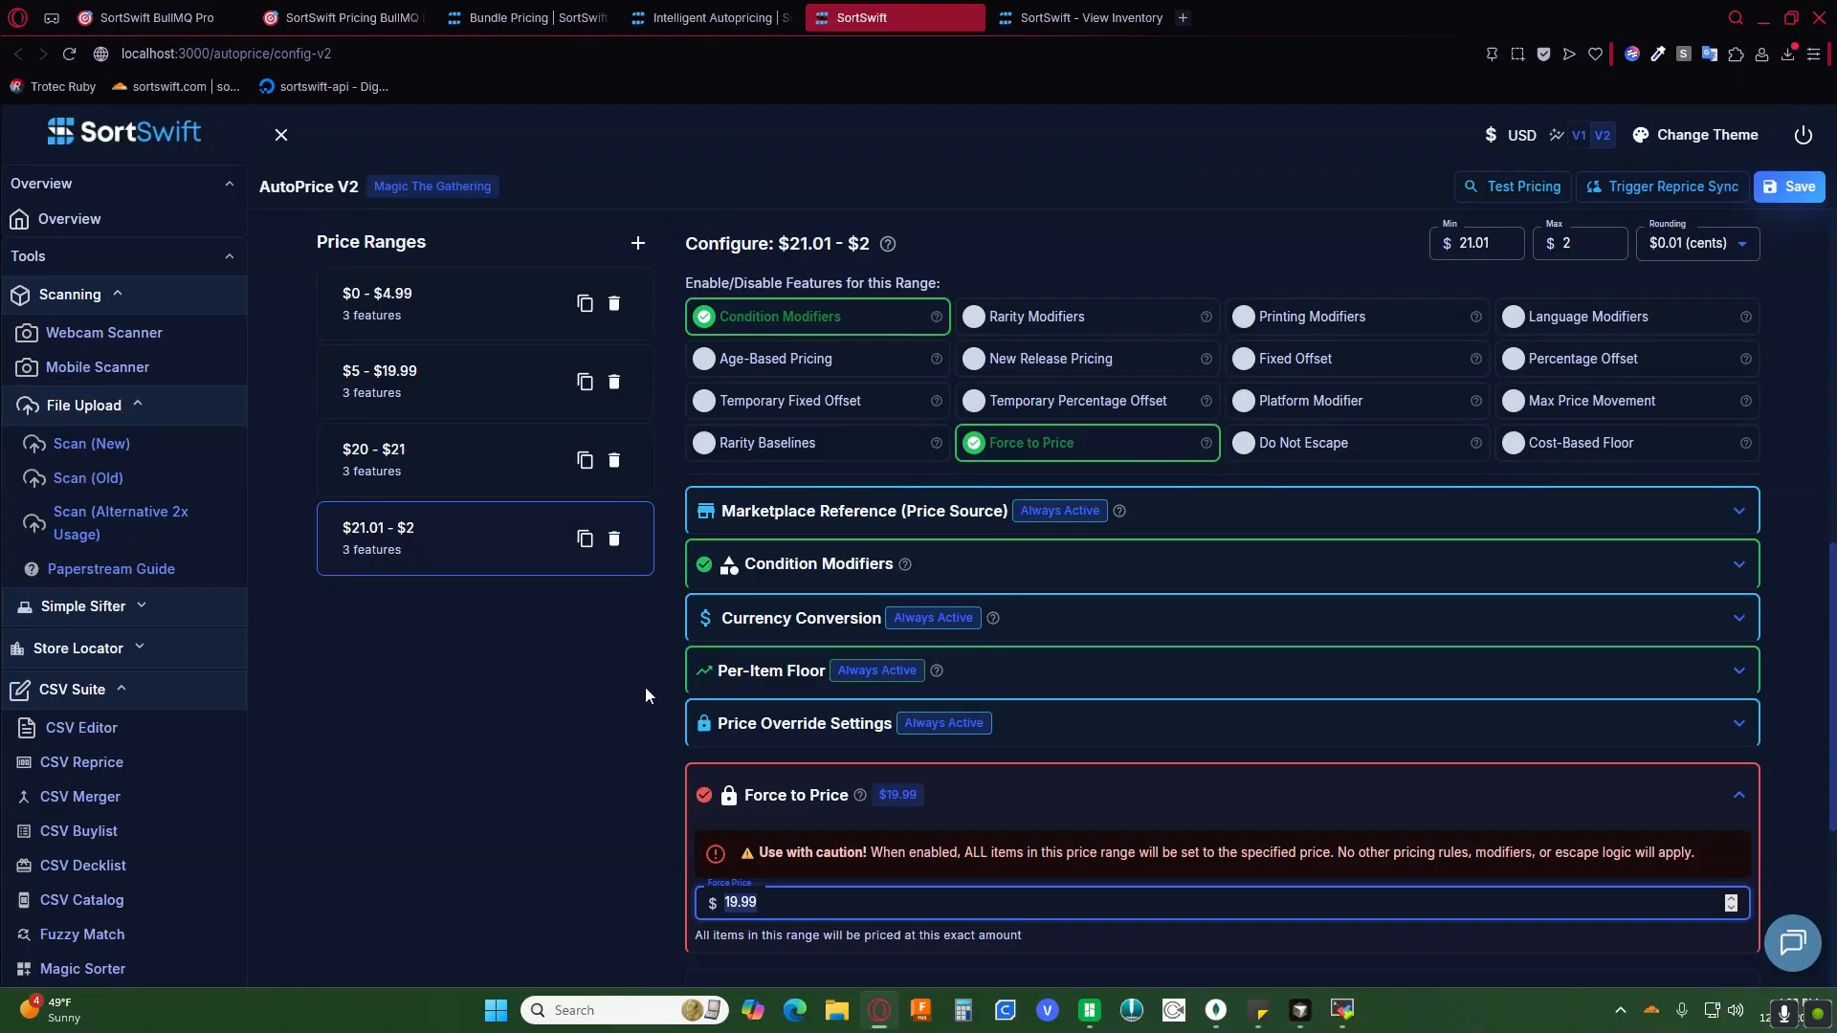
pyautogui.write('24')
pyautogui.click(507, 812)
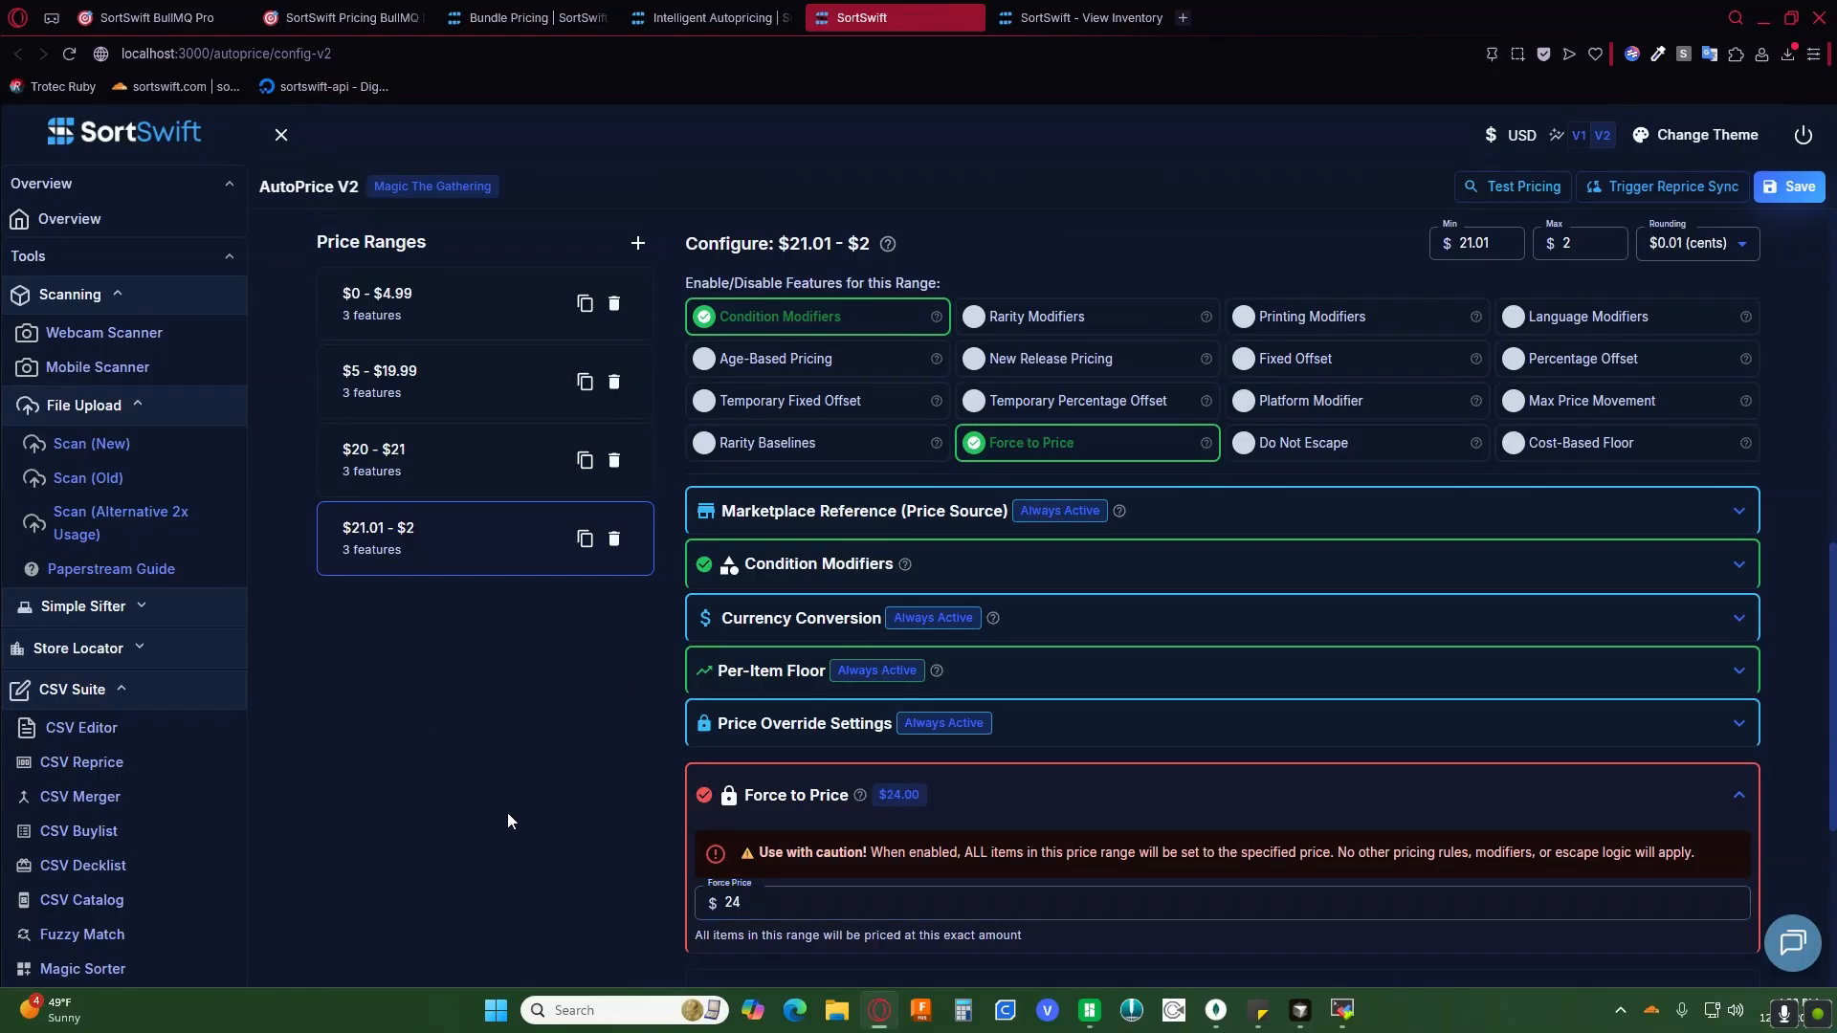
# Step: Replace Force to Price with Do Not Escape for the $21.01 - $2 range and view its capping rules
pyautogui.scroll(-2, 567, 813)
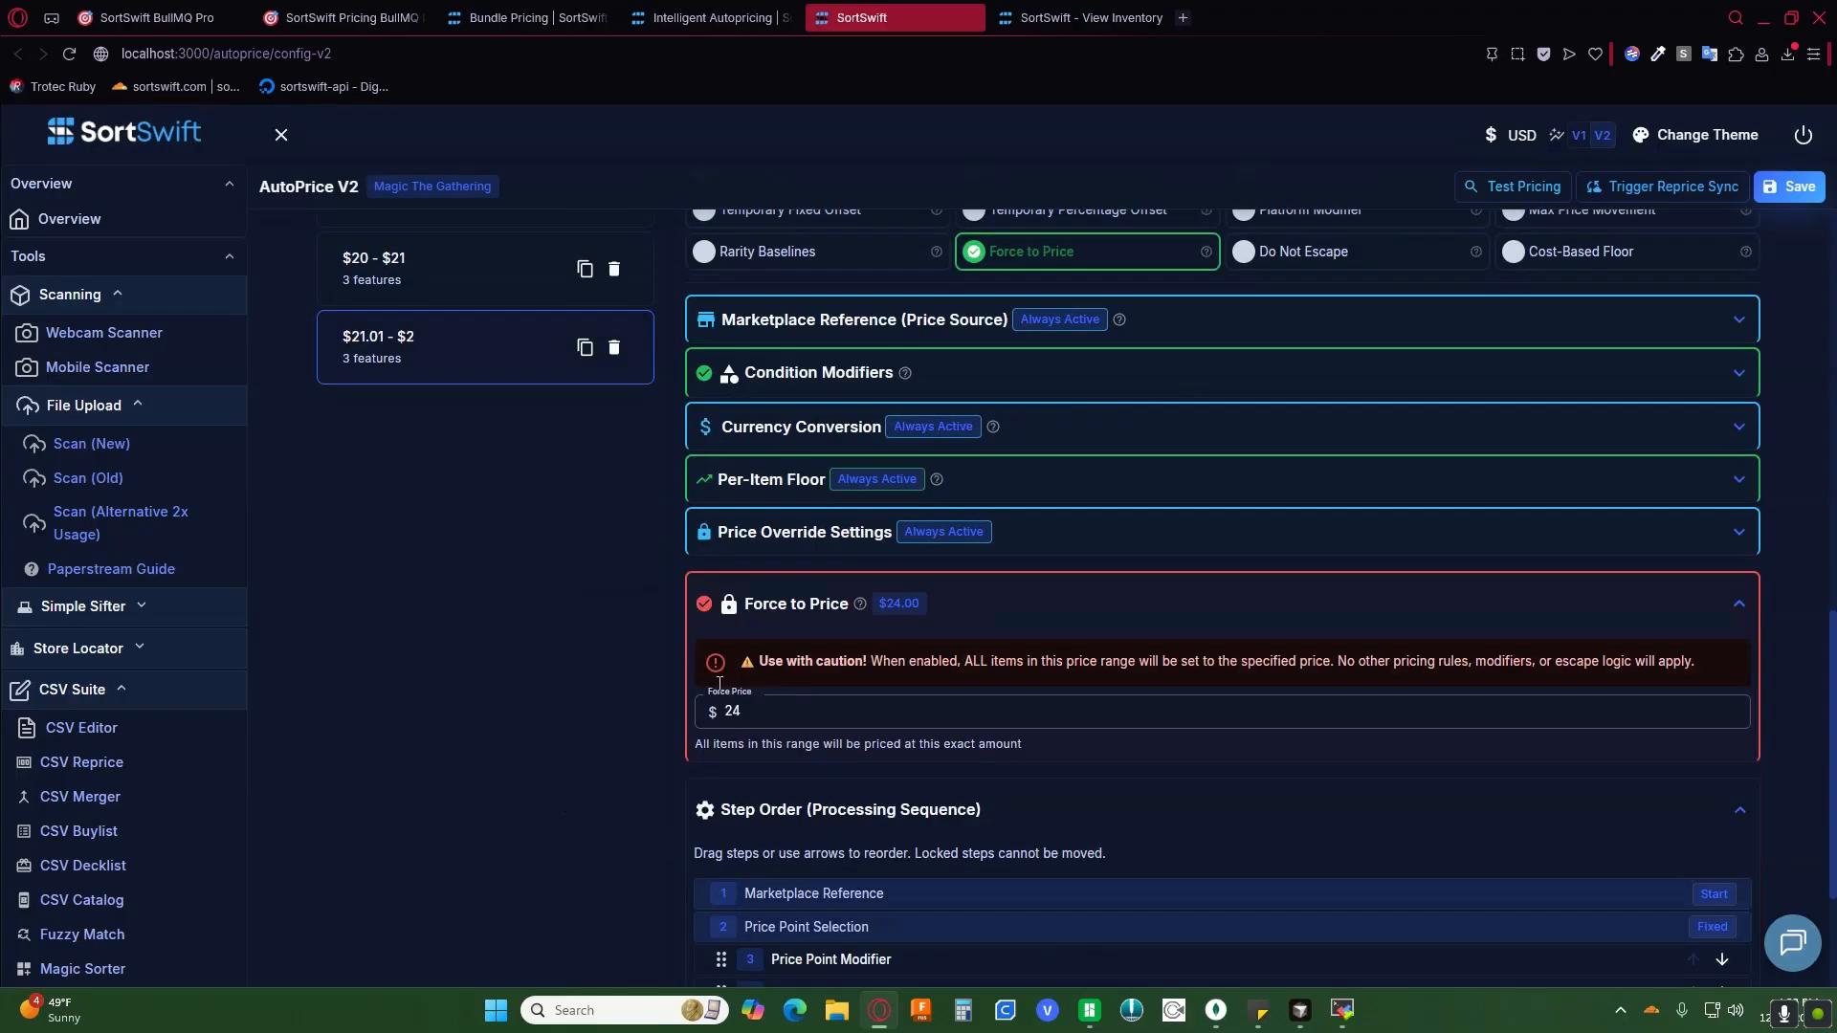
pyautogui.scroll(2, 1308, 488)
pyautogui.click(1308, 483)
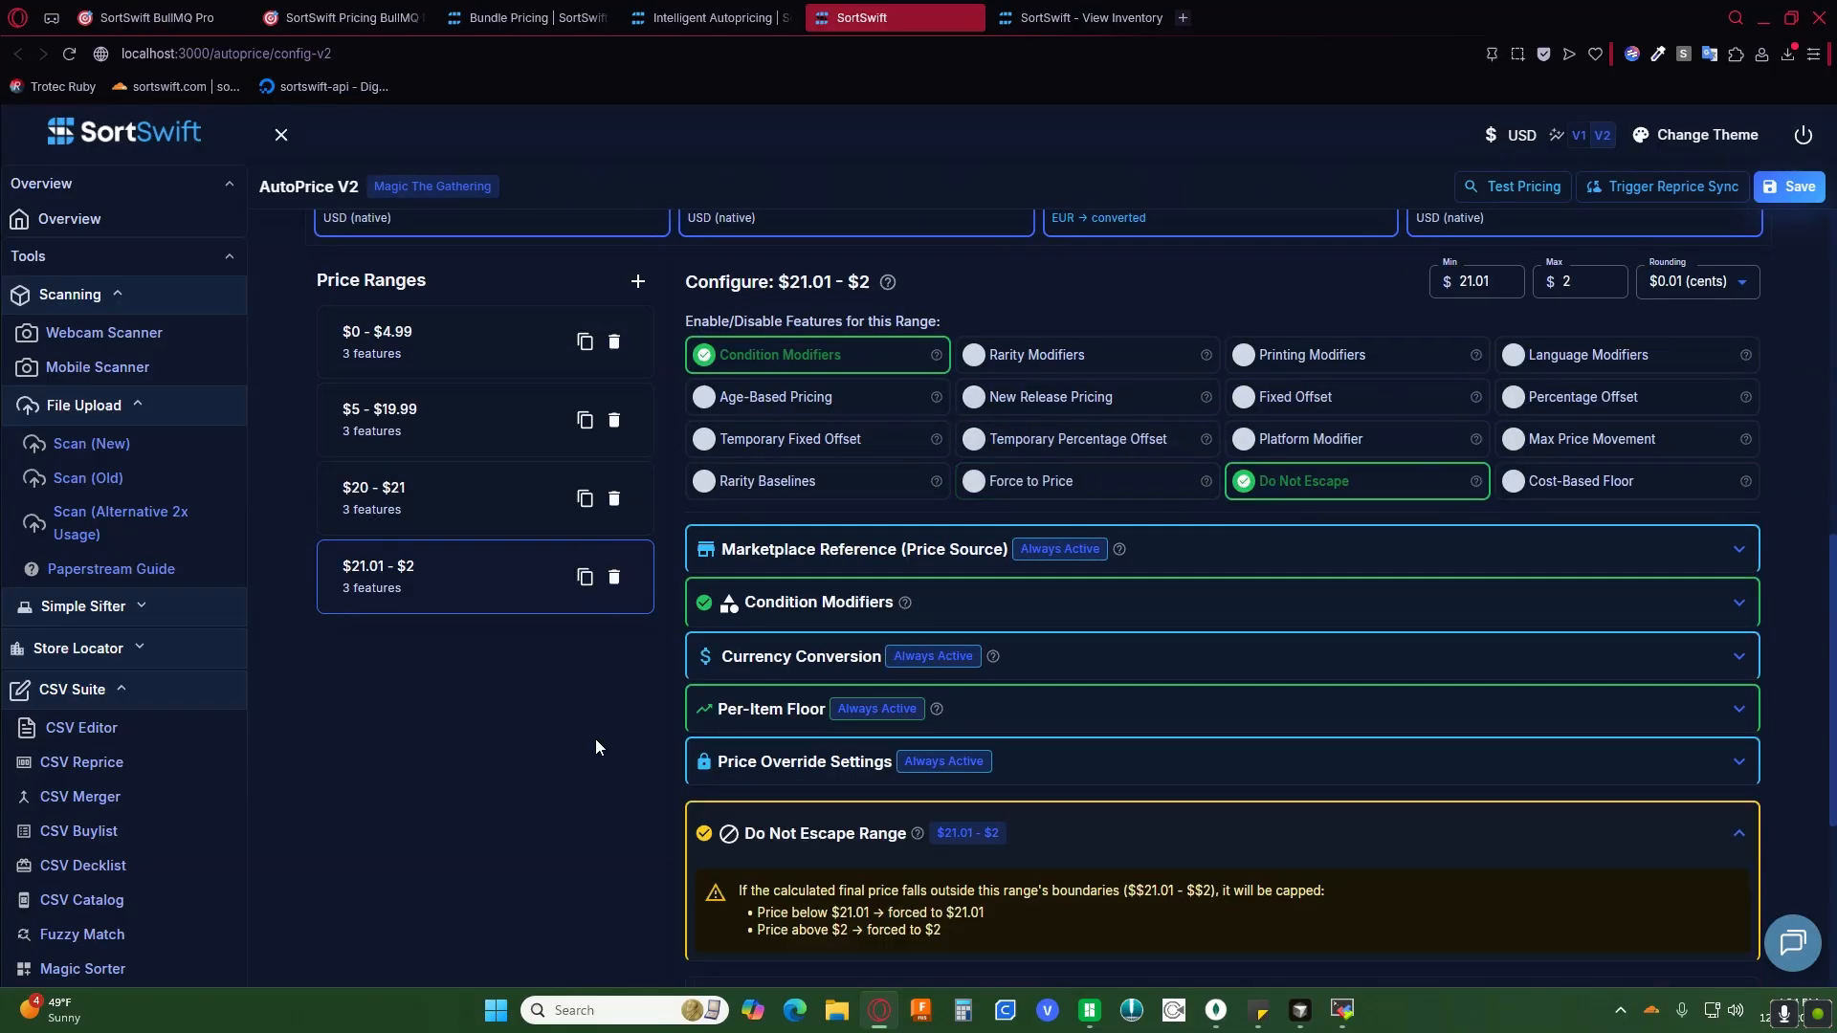
pyautogui.scroll(-4, 589, 742)
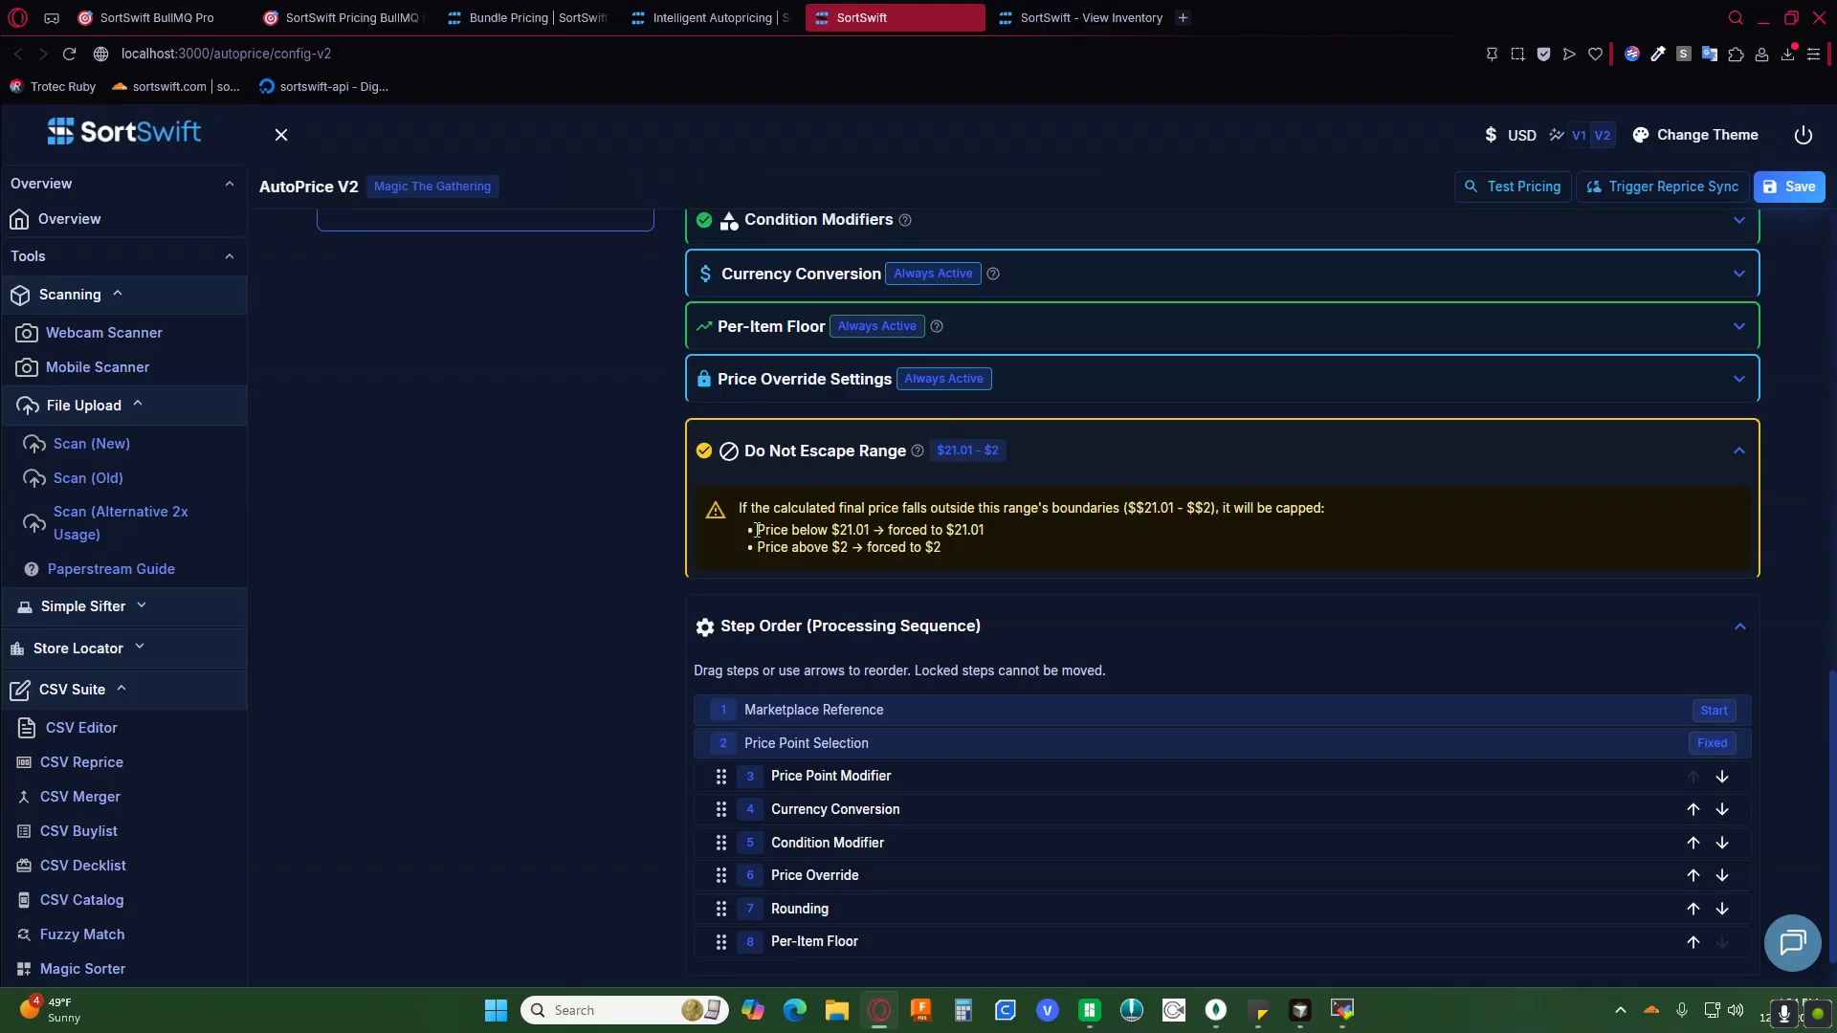
# Step: Disable Force to Price and enable Do Not Escape for the $0 - $4.99 range, then read its capping rules
pyautogui.scroll(7, 1042, 763)
pyautogui.click(478, 653)
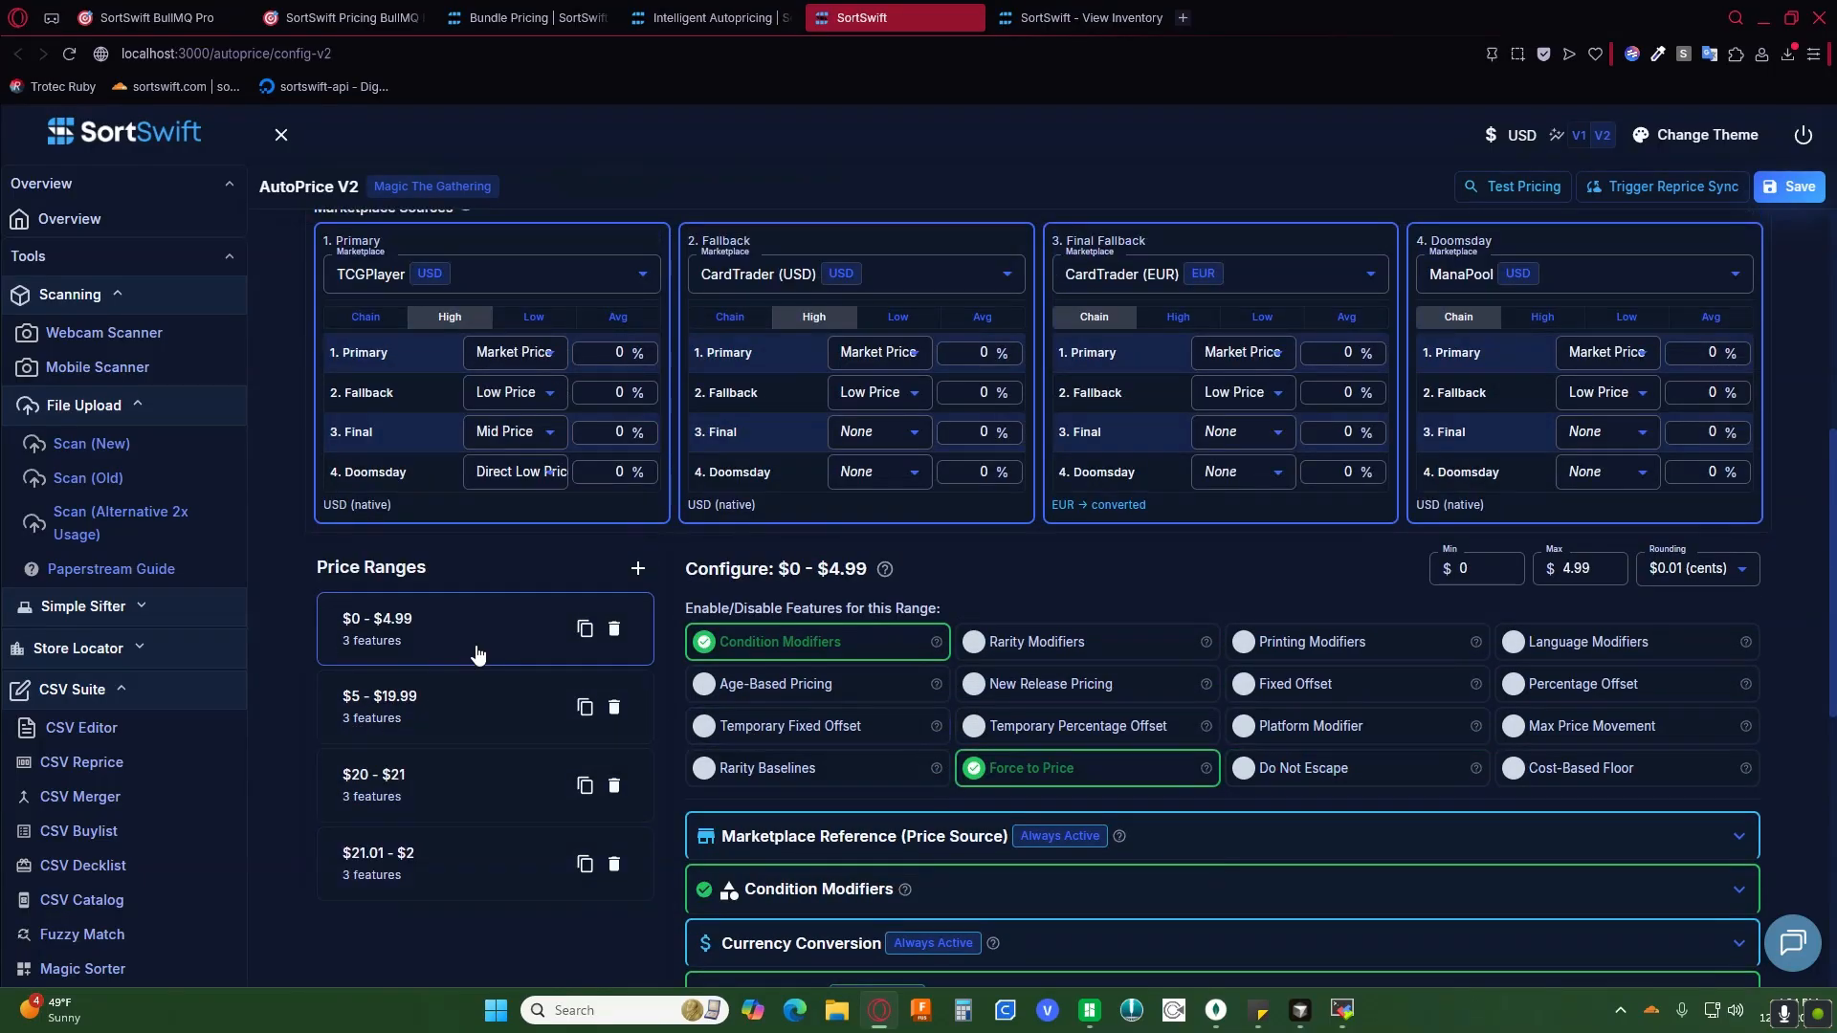
pyautogui.scroll(-3, 1288, 779)
pyautogui.click(1053, 481)
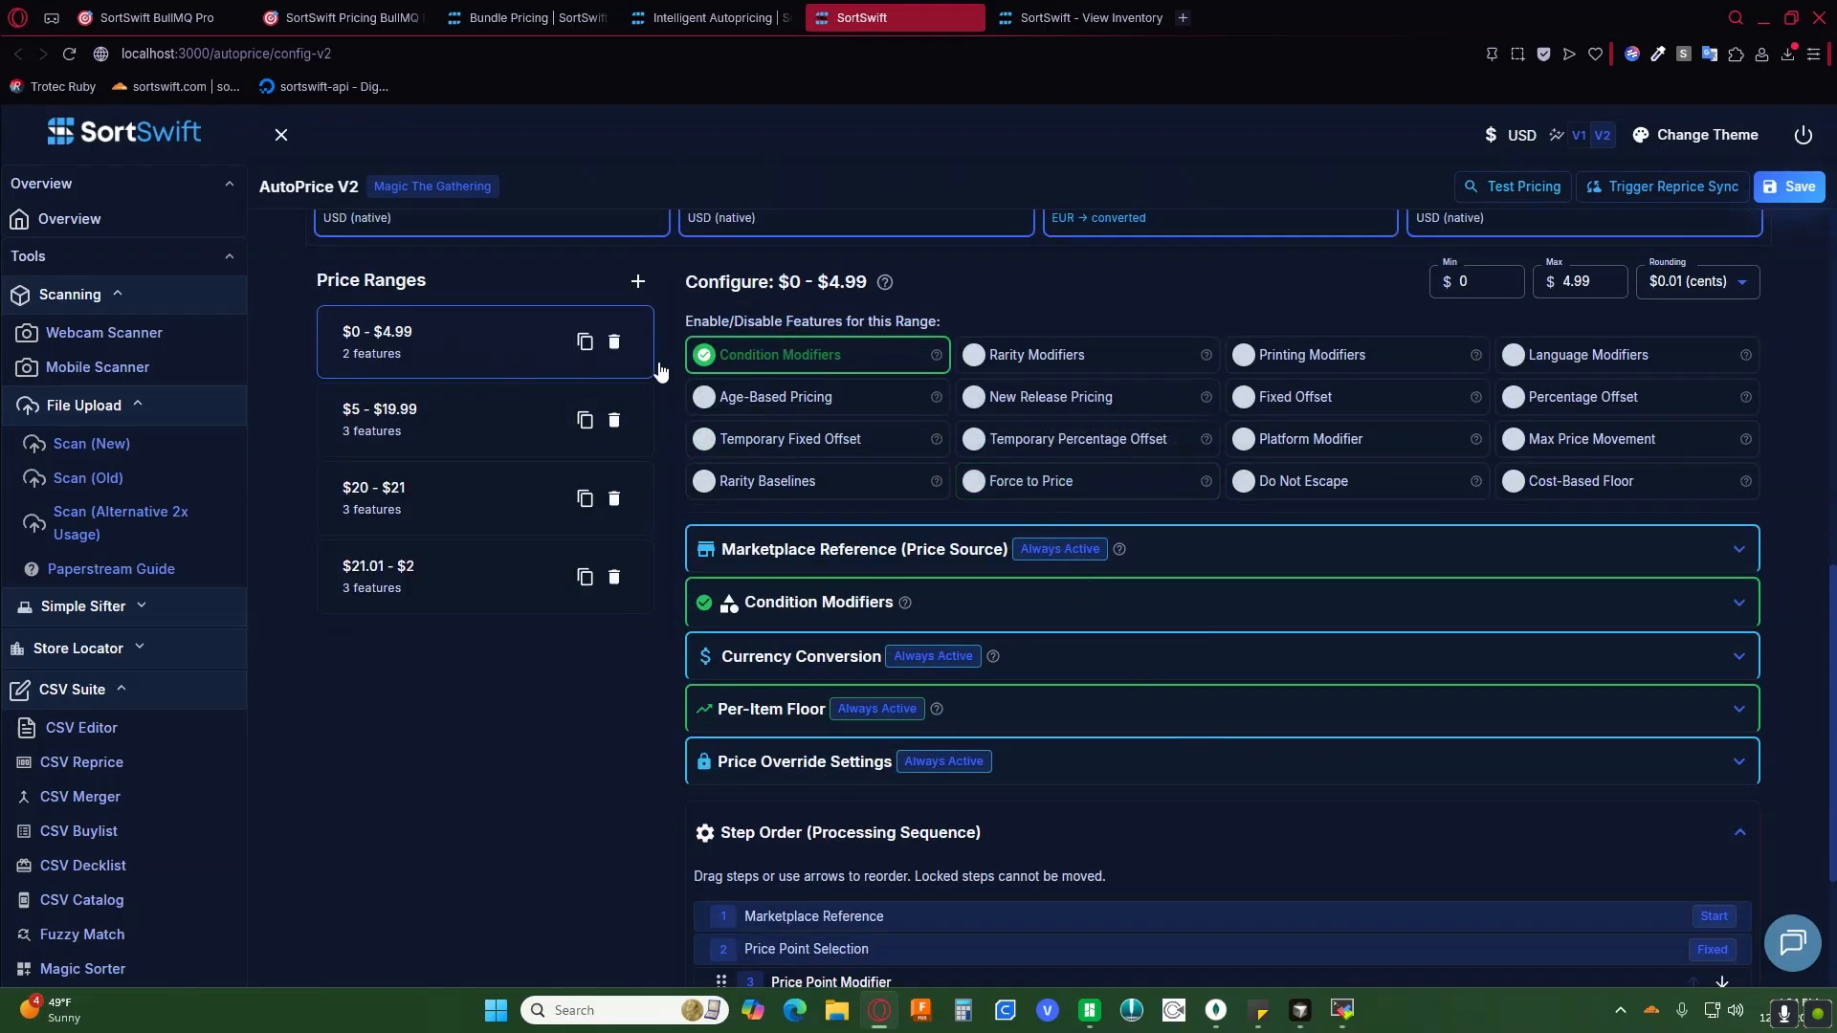
pyautogui.click(1324, 484)
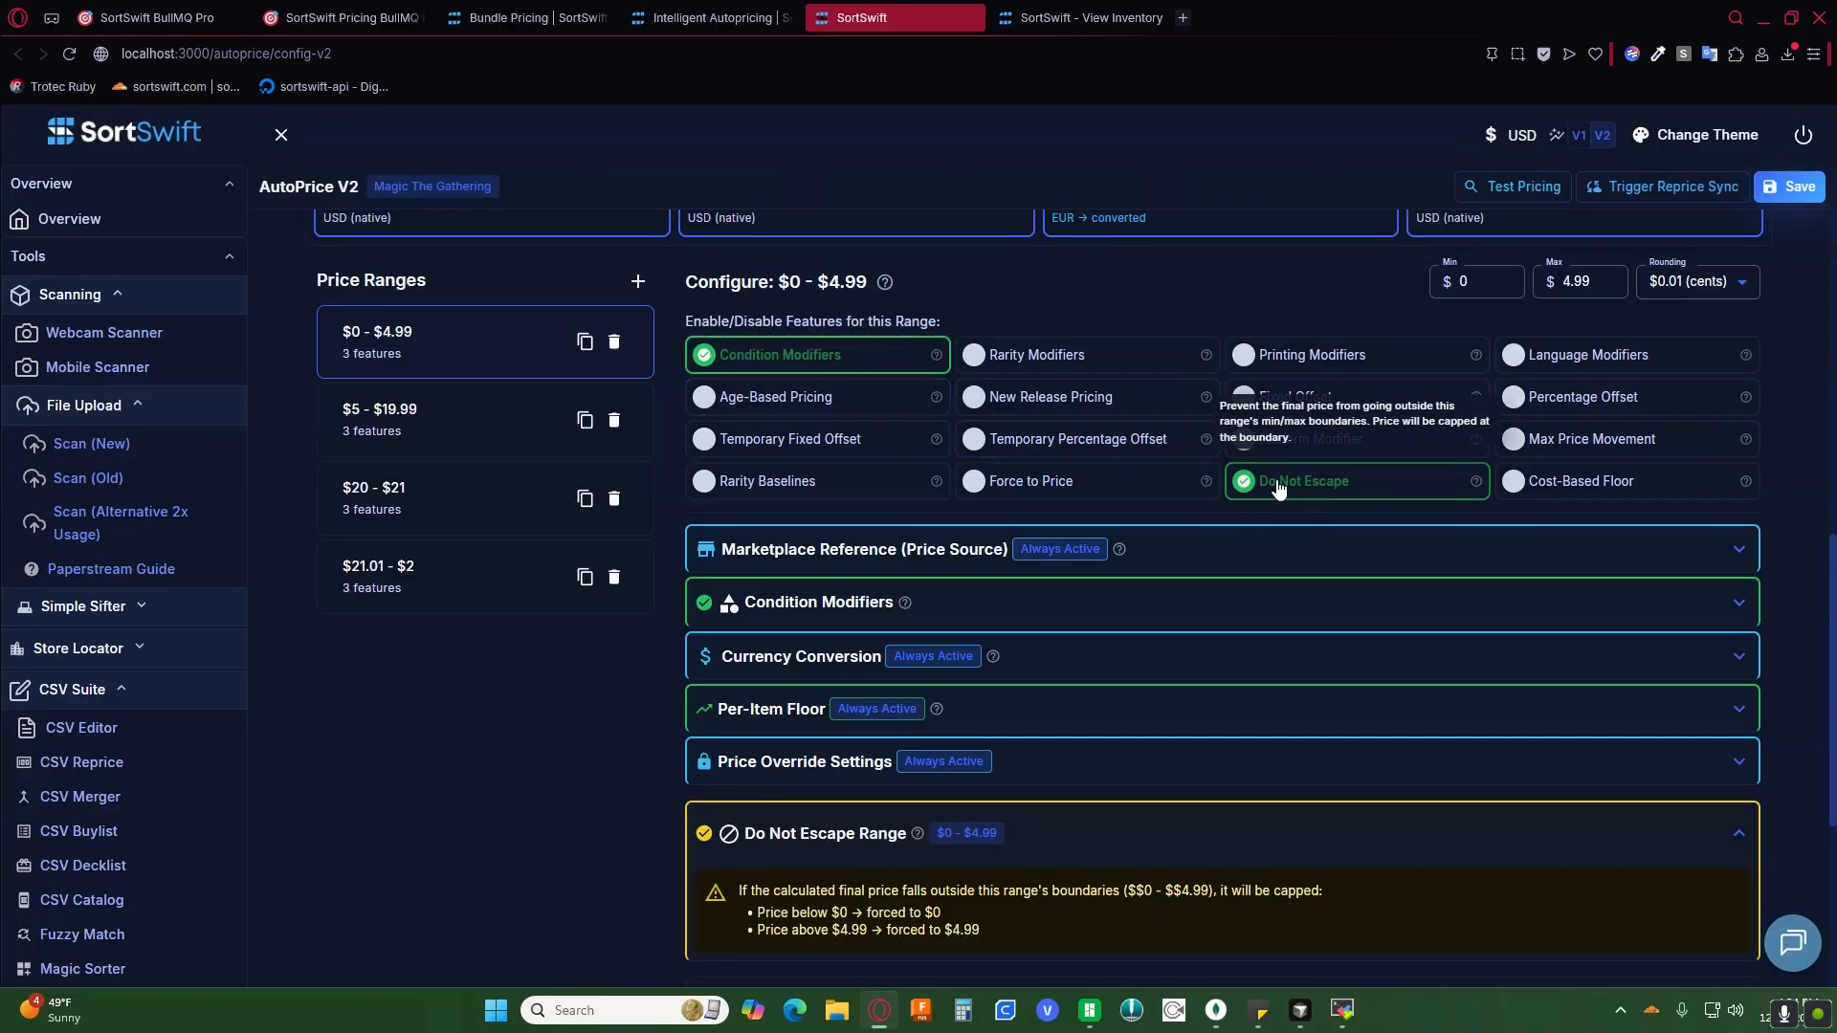
pyautogui.scroll(-5, 1282, 488)
pyautogui.moveTo(1010, 490); pyautogui.dragTo(735, 443)
pyautogui.click(732, 443)
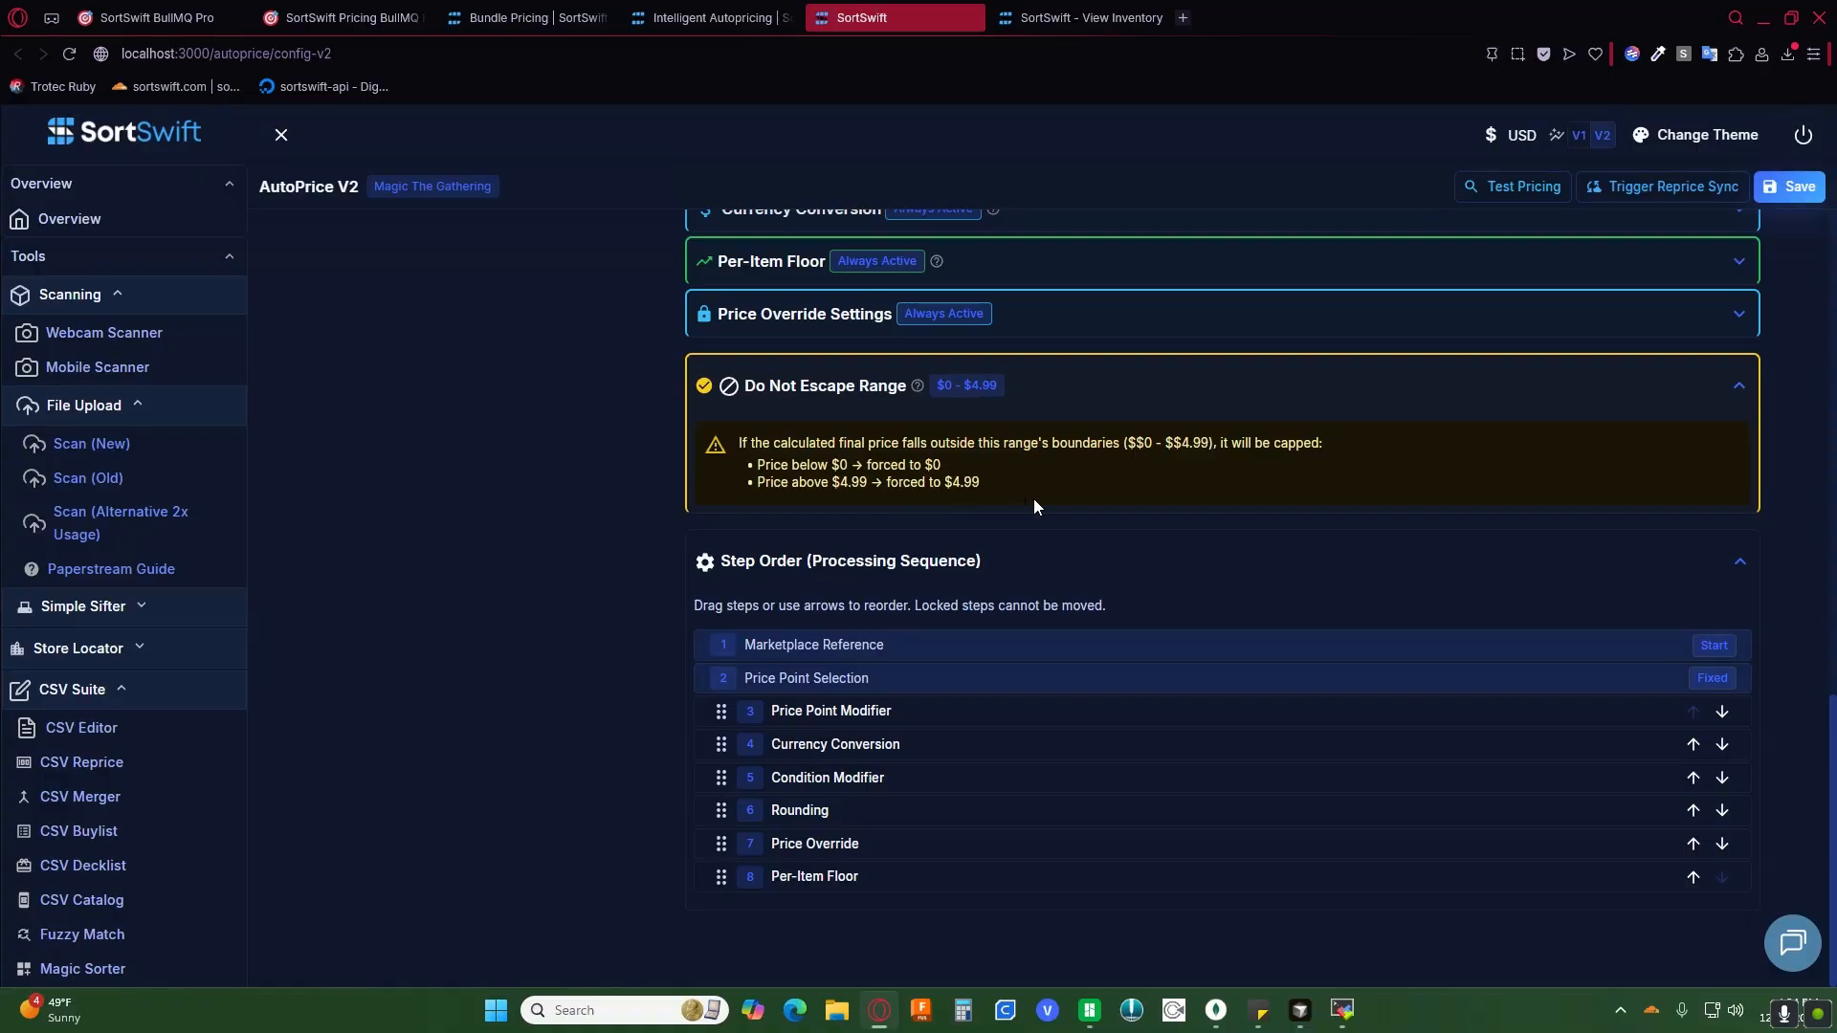
pyautogui.scroll(2, 893, 696)
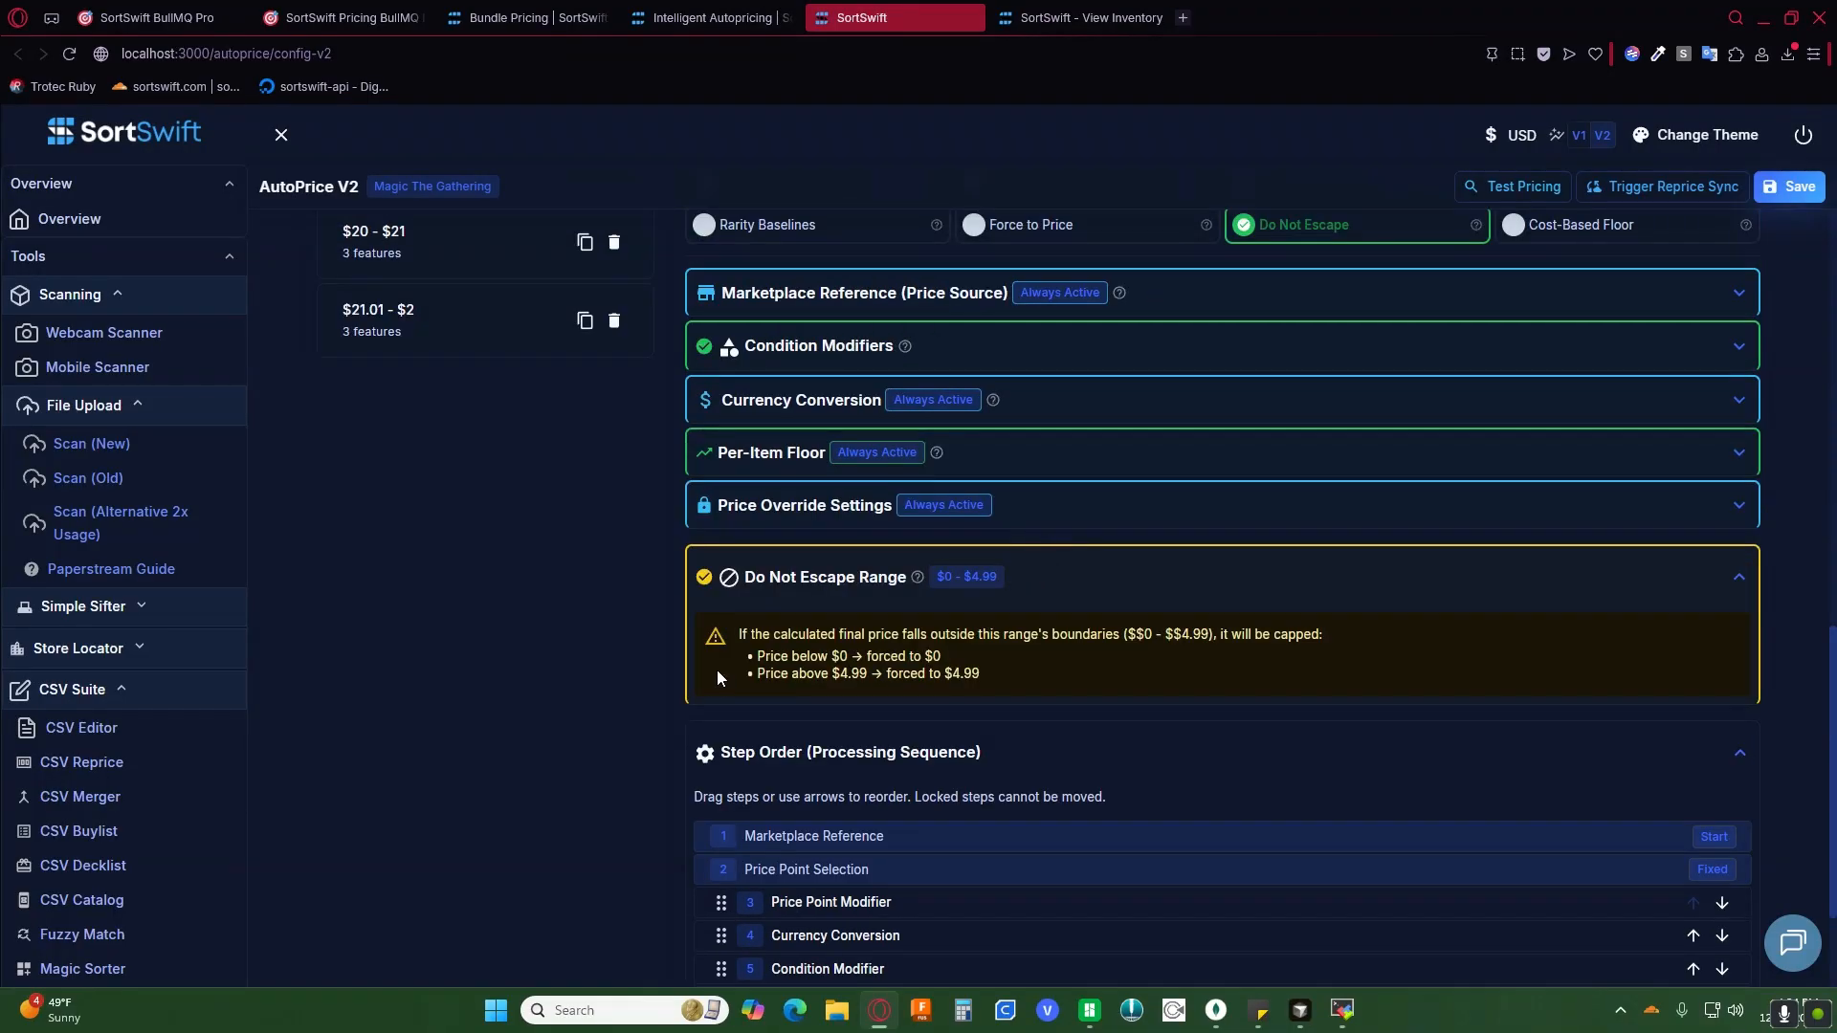
pyautogui.moveTo(759, 677); pyautogui.dragTo(950, 680)
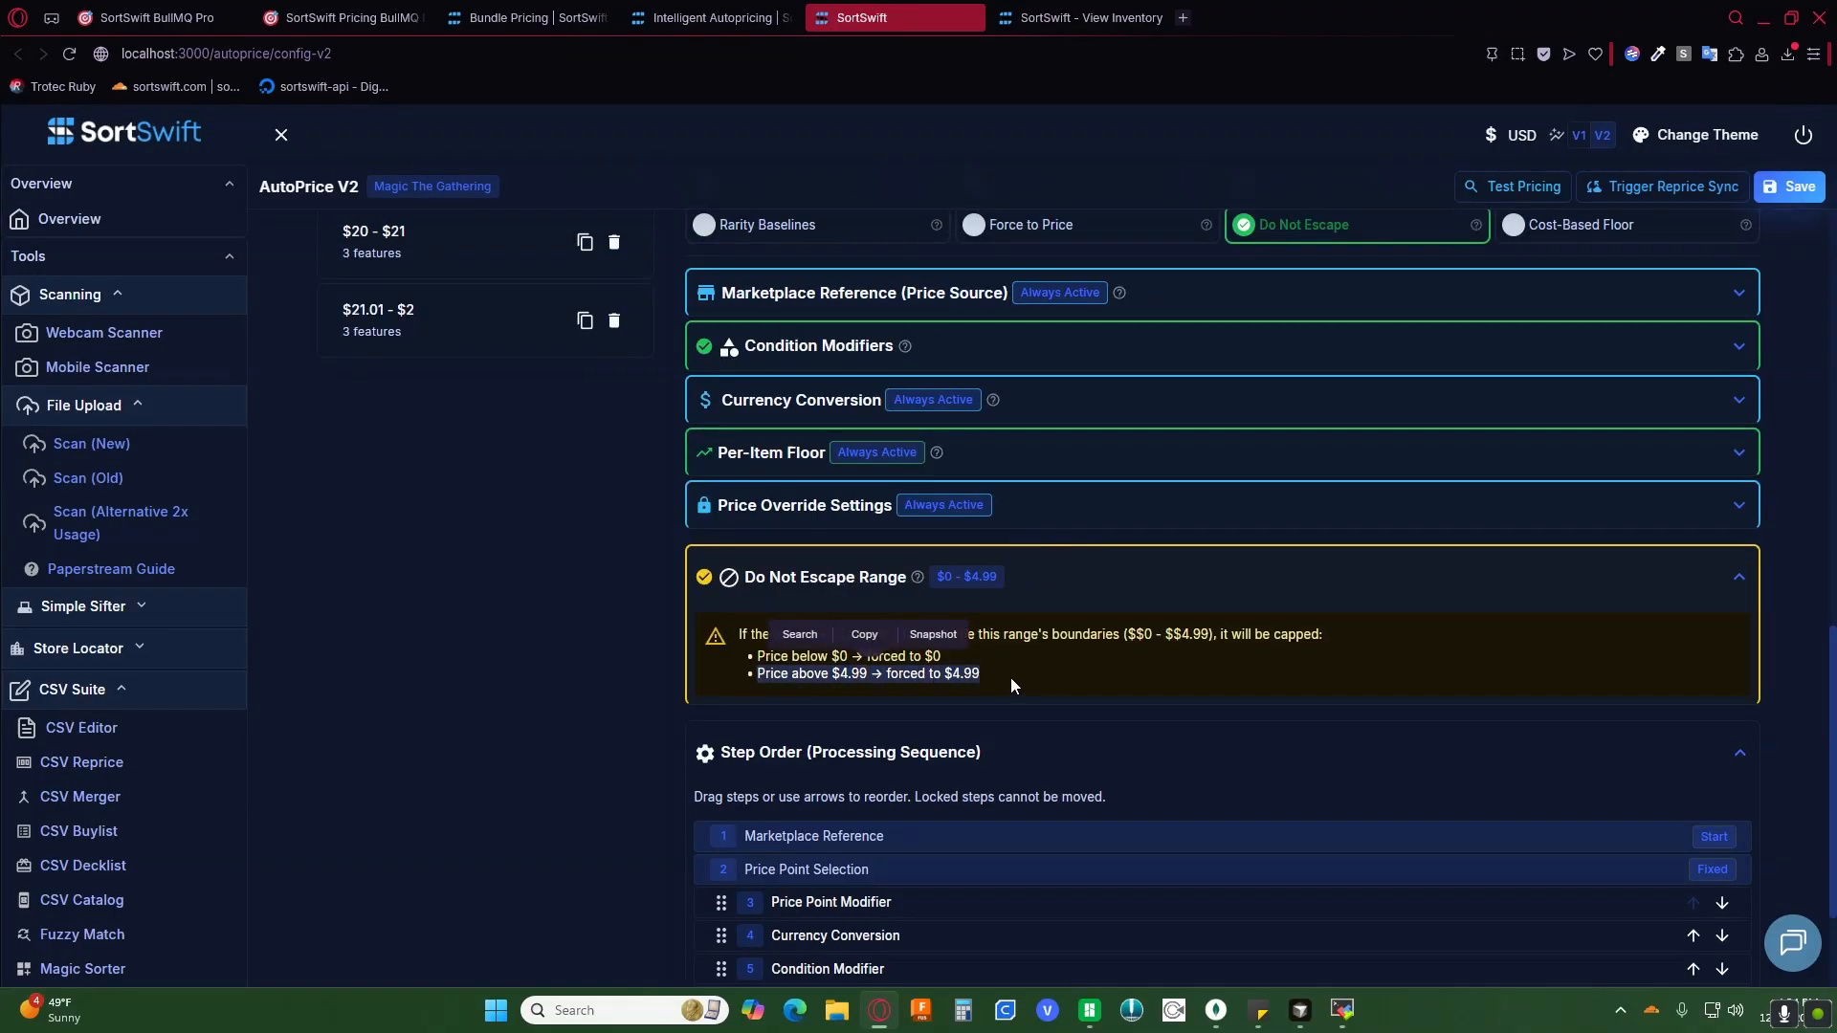
pyautogui.click(1222, 697)
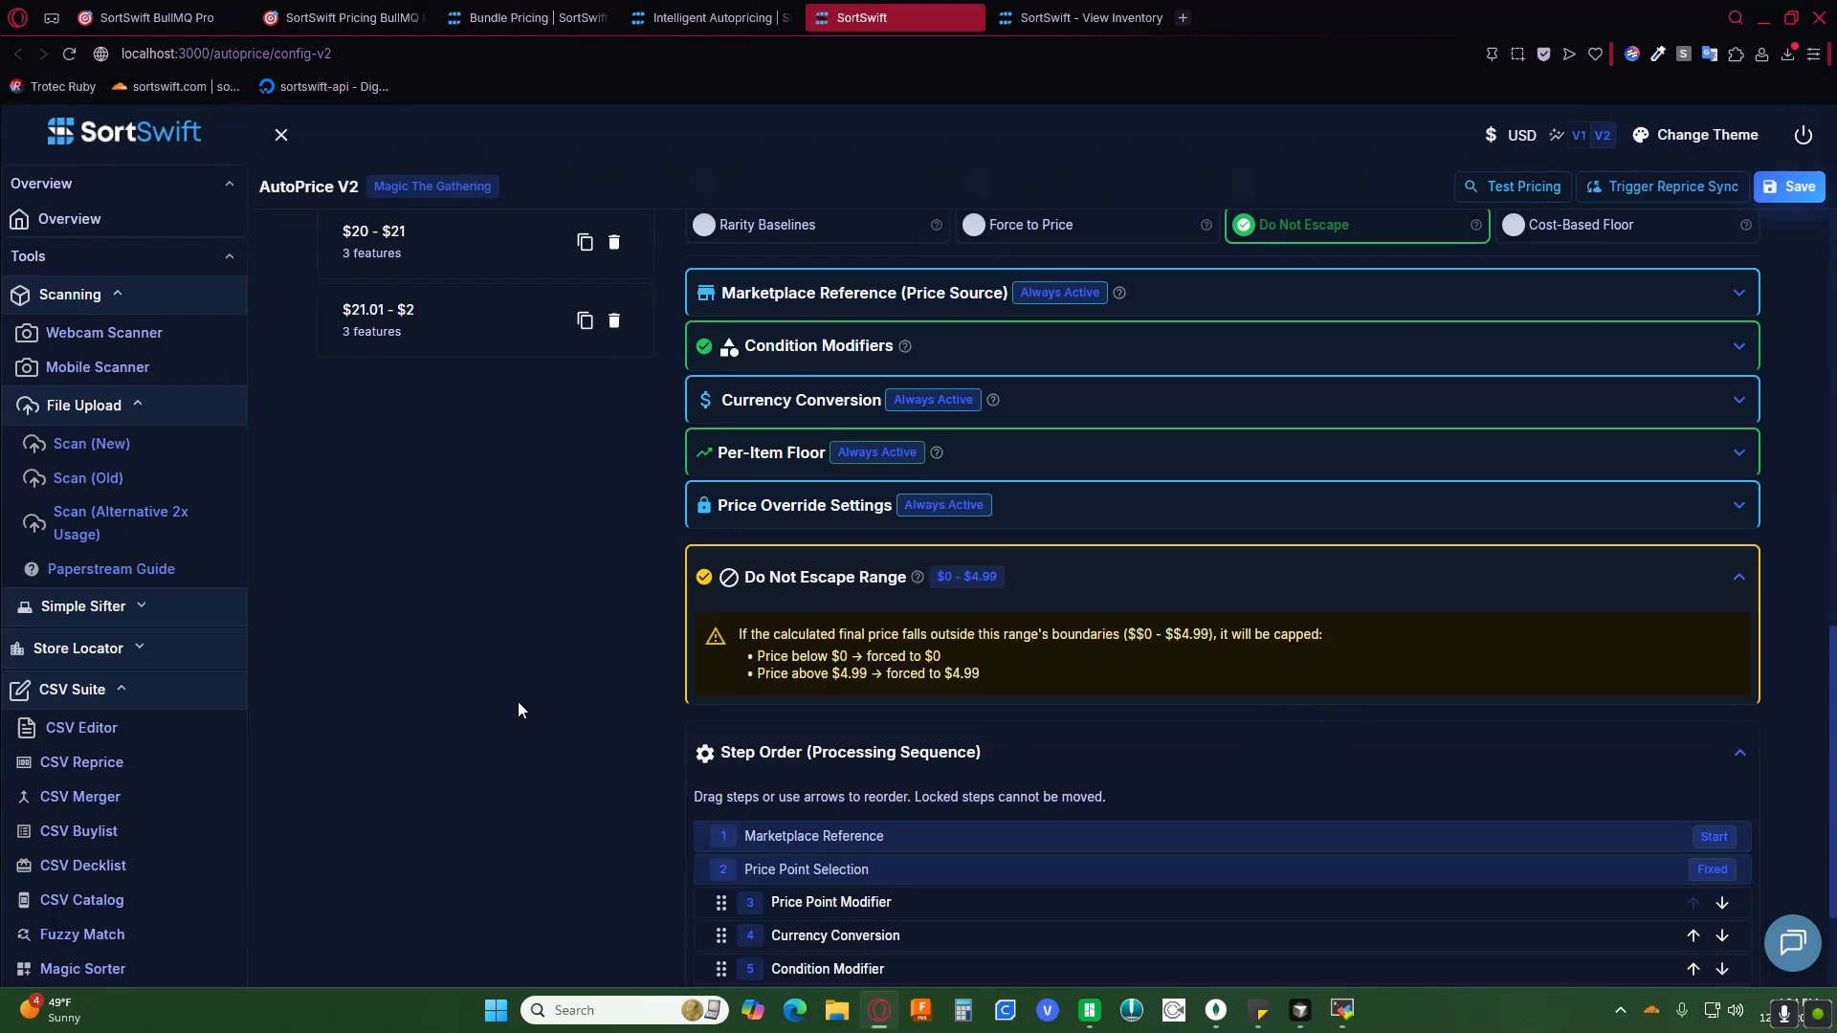
# Step: Turn Do Not Escape on and off again for the $5 - $19.99 range, and enable its Cost-Based Floor
pyautogui.scroll(2, 574, 706)
pyautogui.scroll(1, 578, 709)
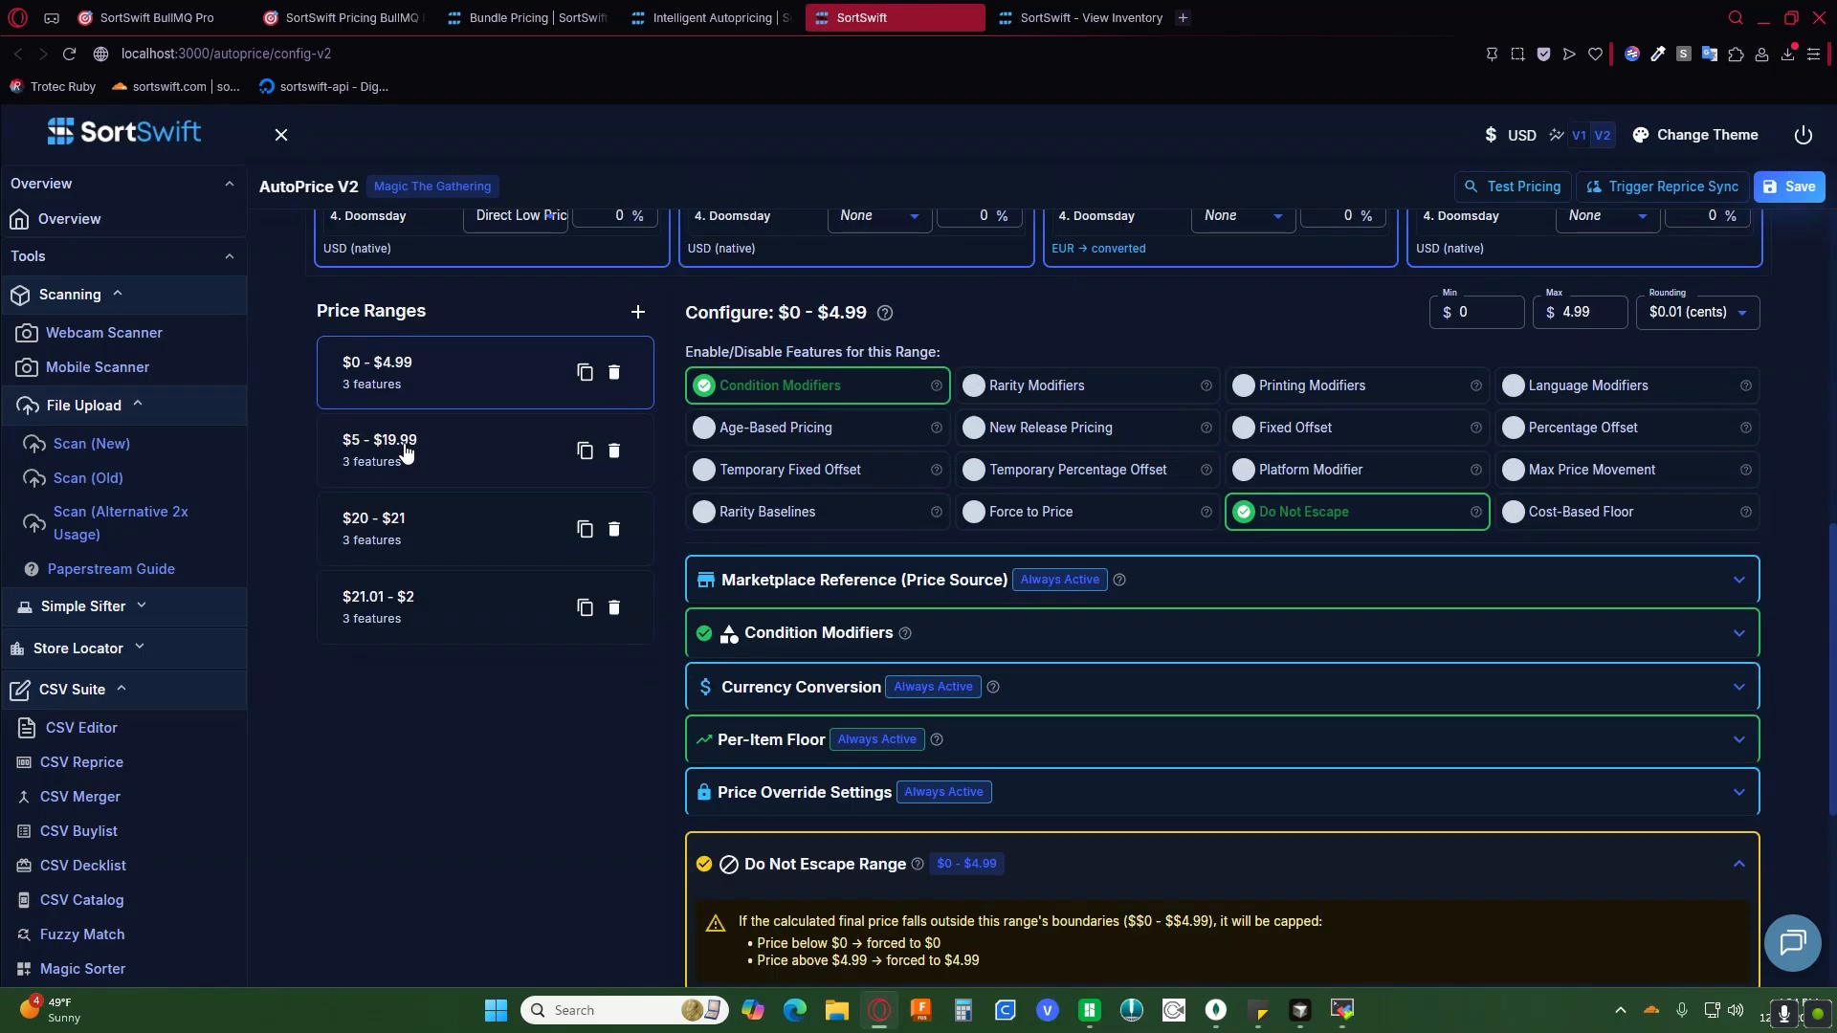
pyautogui.click(406, 453)
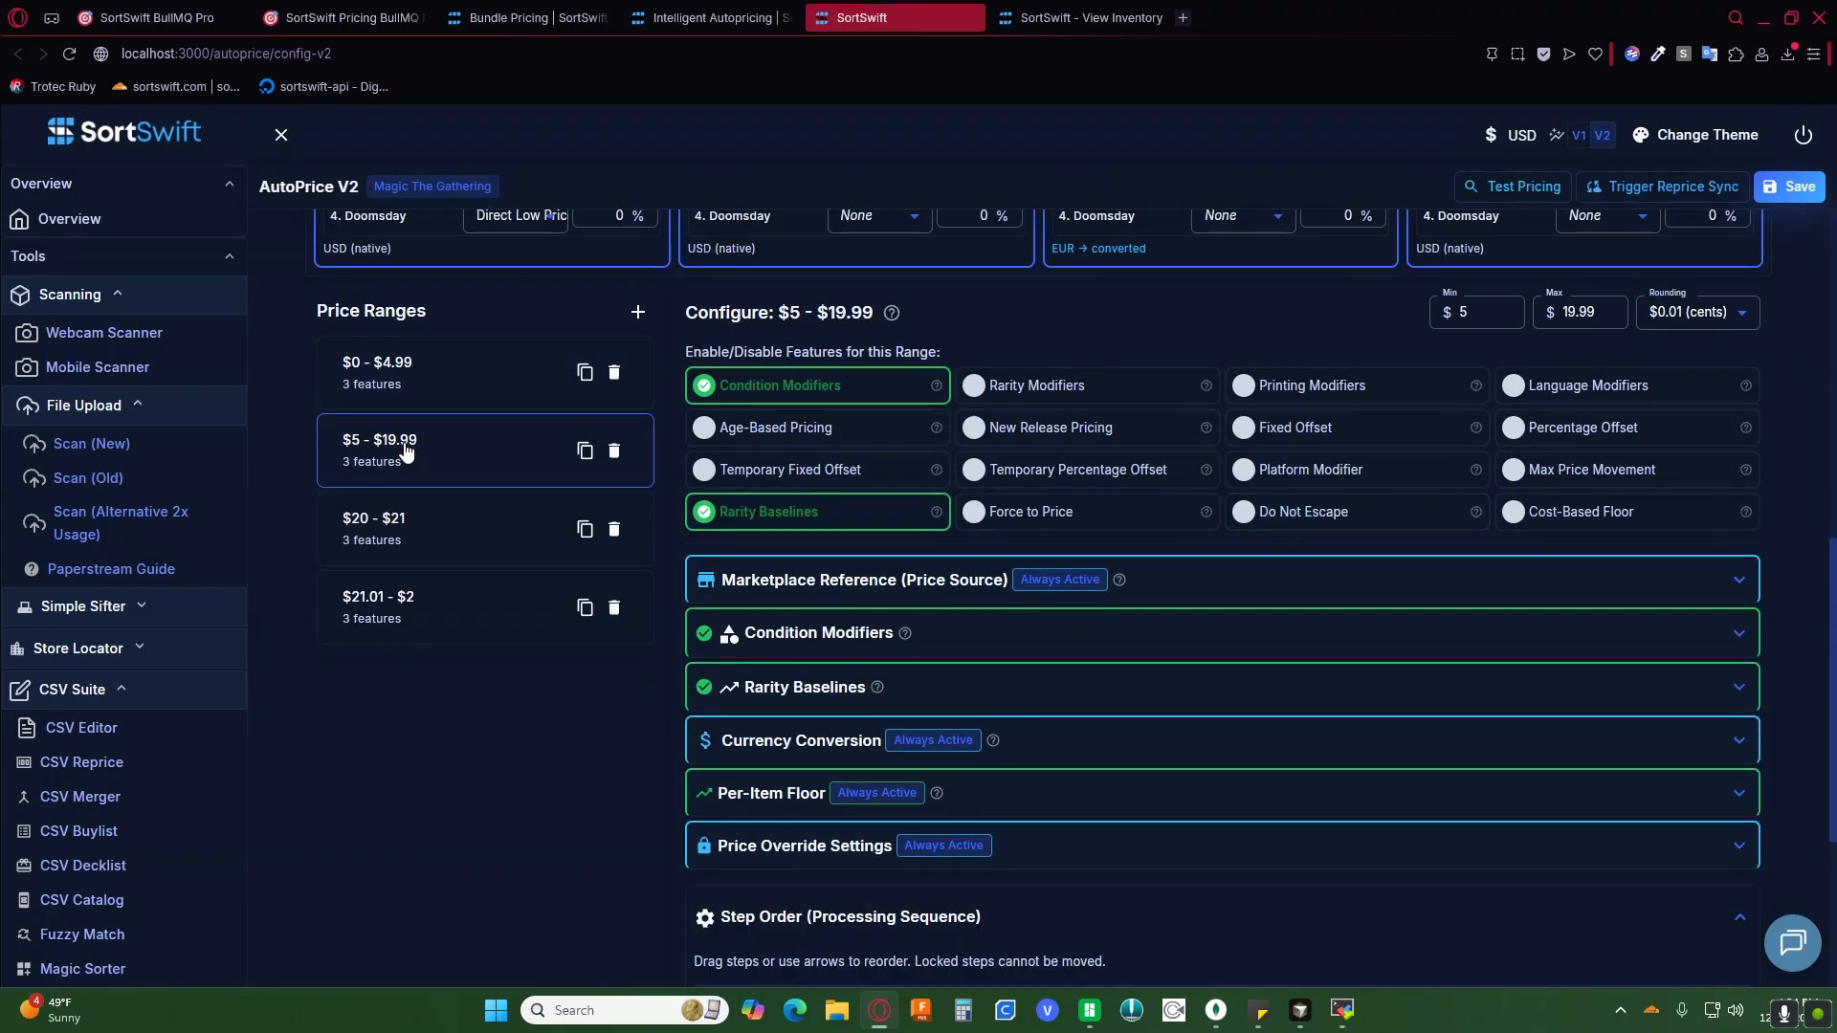
pyautogui.click(1248, 513)
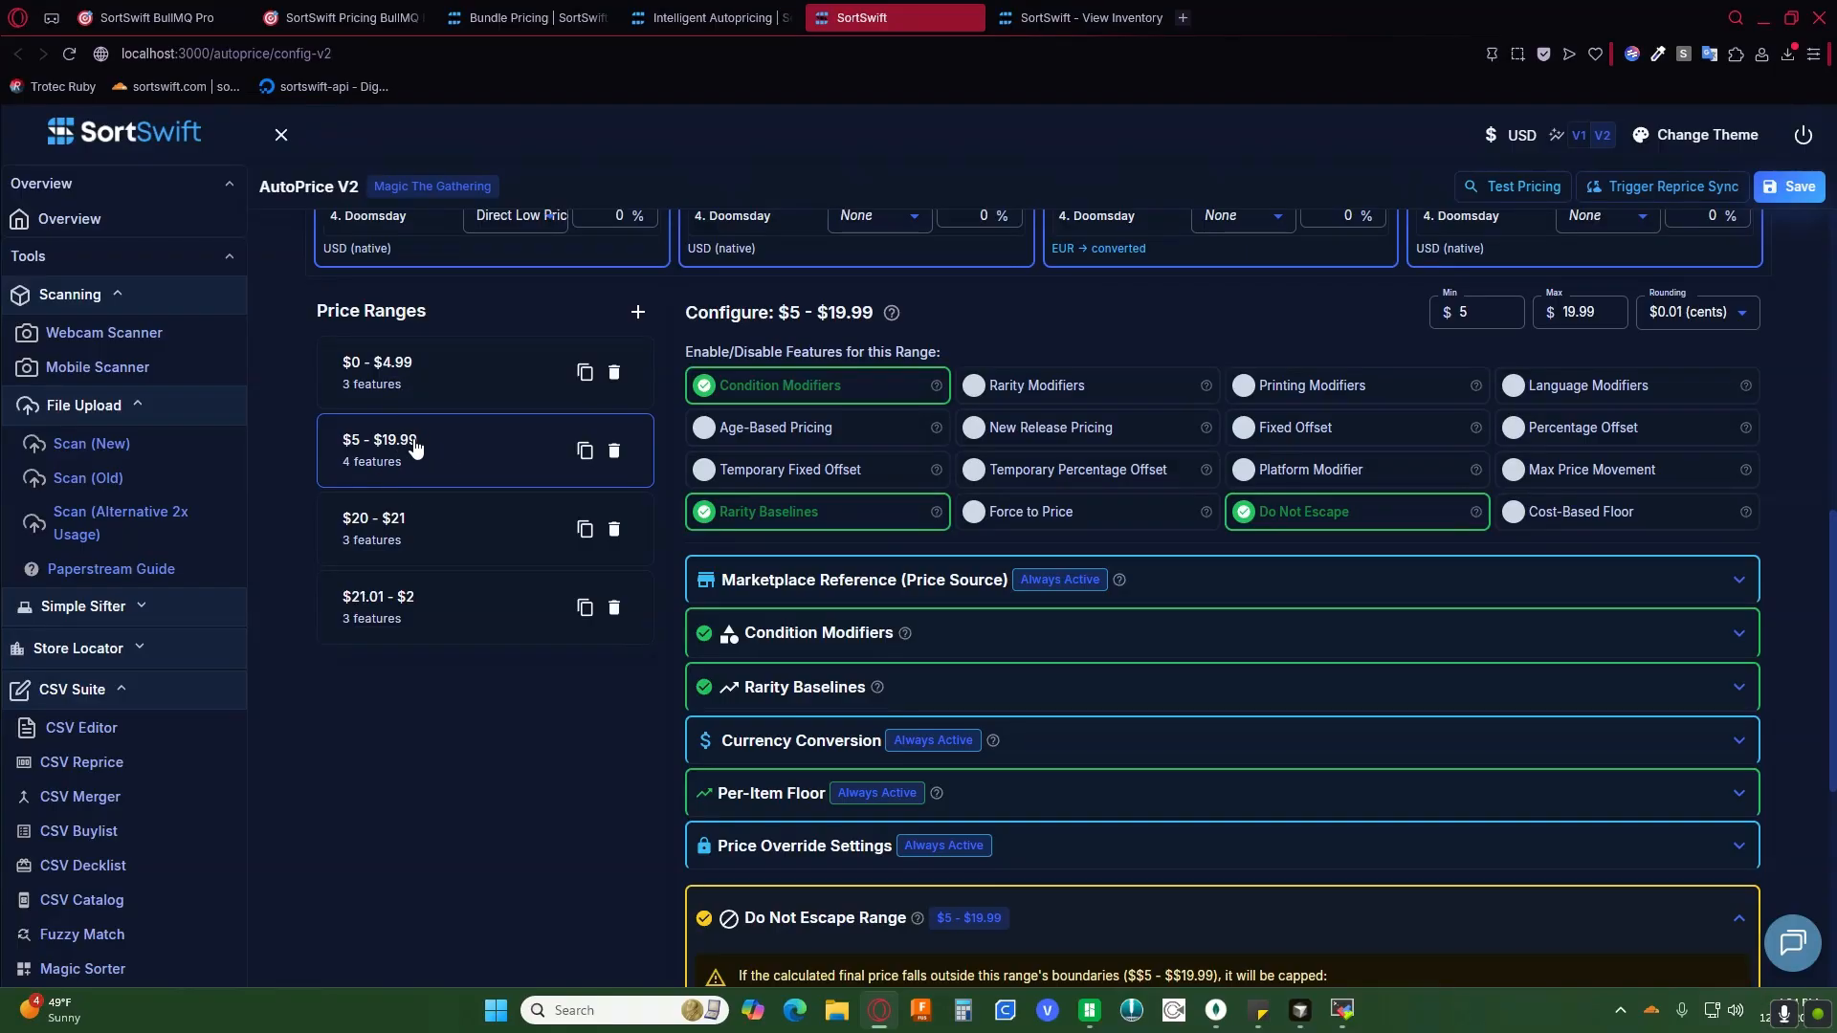
pyautogui.click(1303, 517)
pyautogui.click(1579, 511)
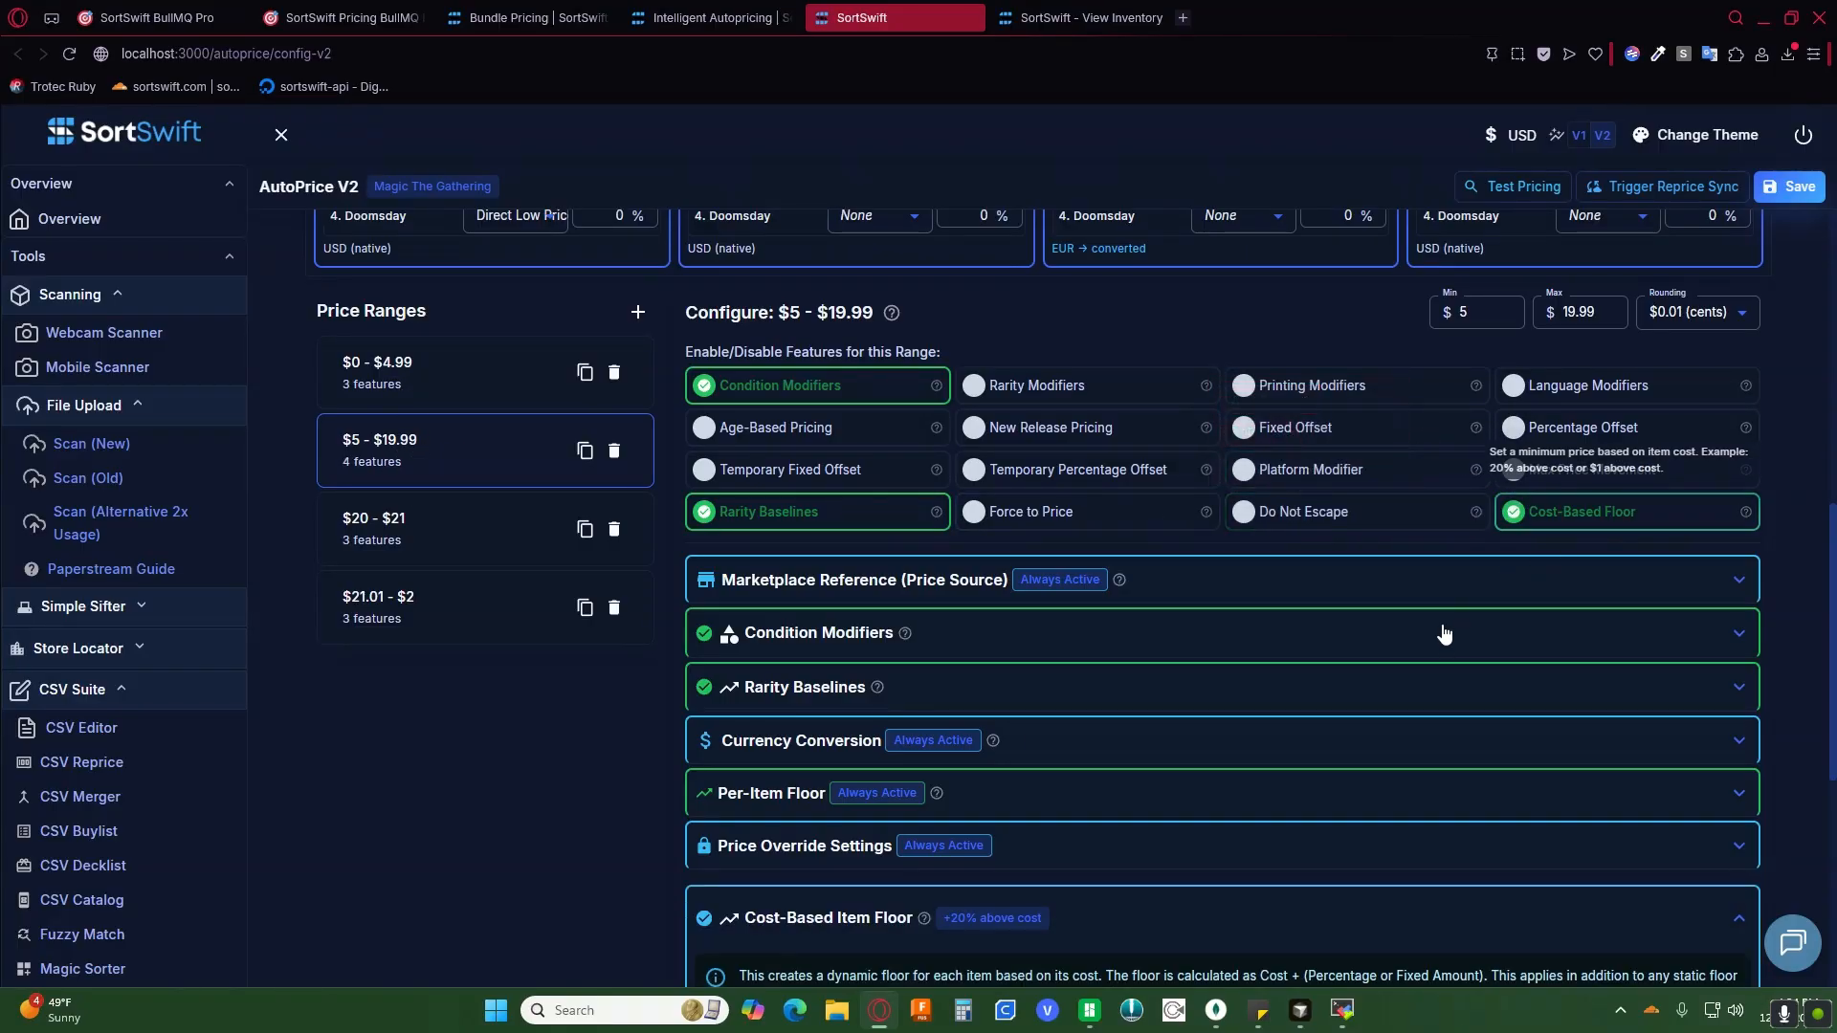
pyautogui.scroll(-6, 456, 771)
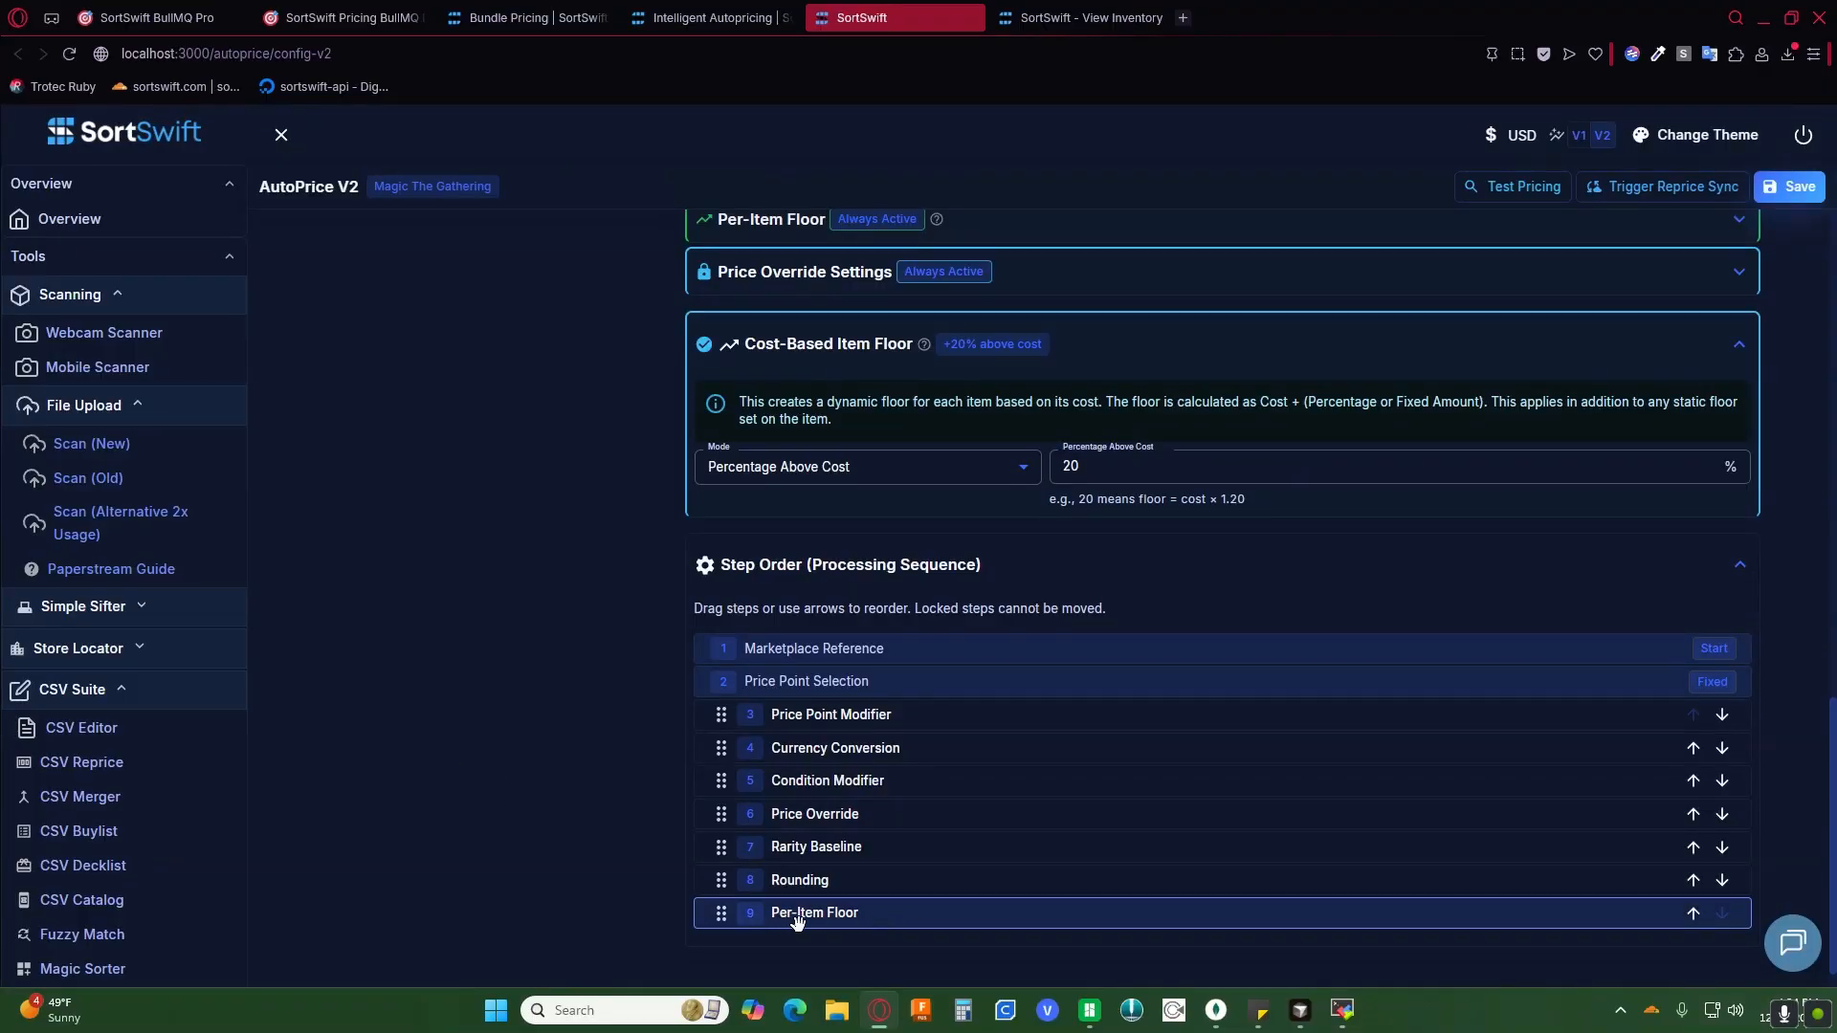
# Step: Switch to the inventory view and enter a price floor of $2 for the foil Illithid Harvester without saving
pyautogui.click(1122, 19)
pyautogui.click(765, 680)
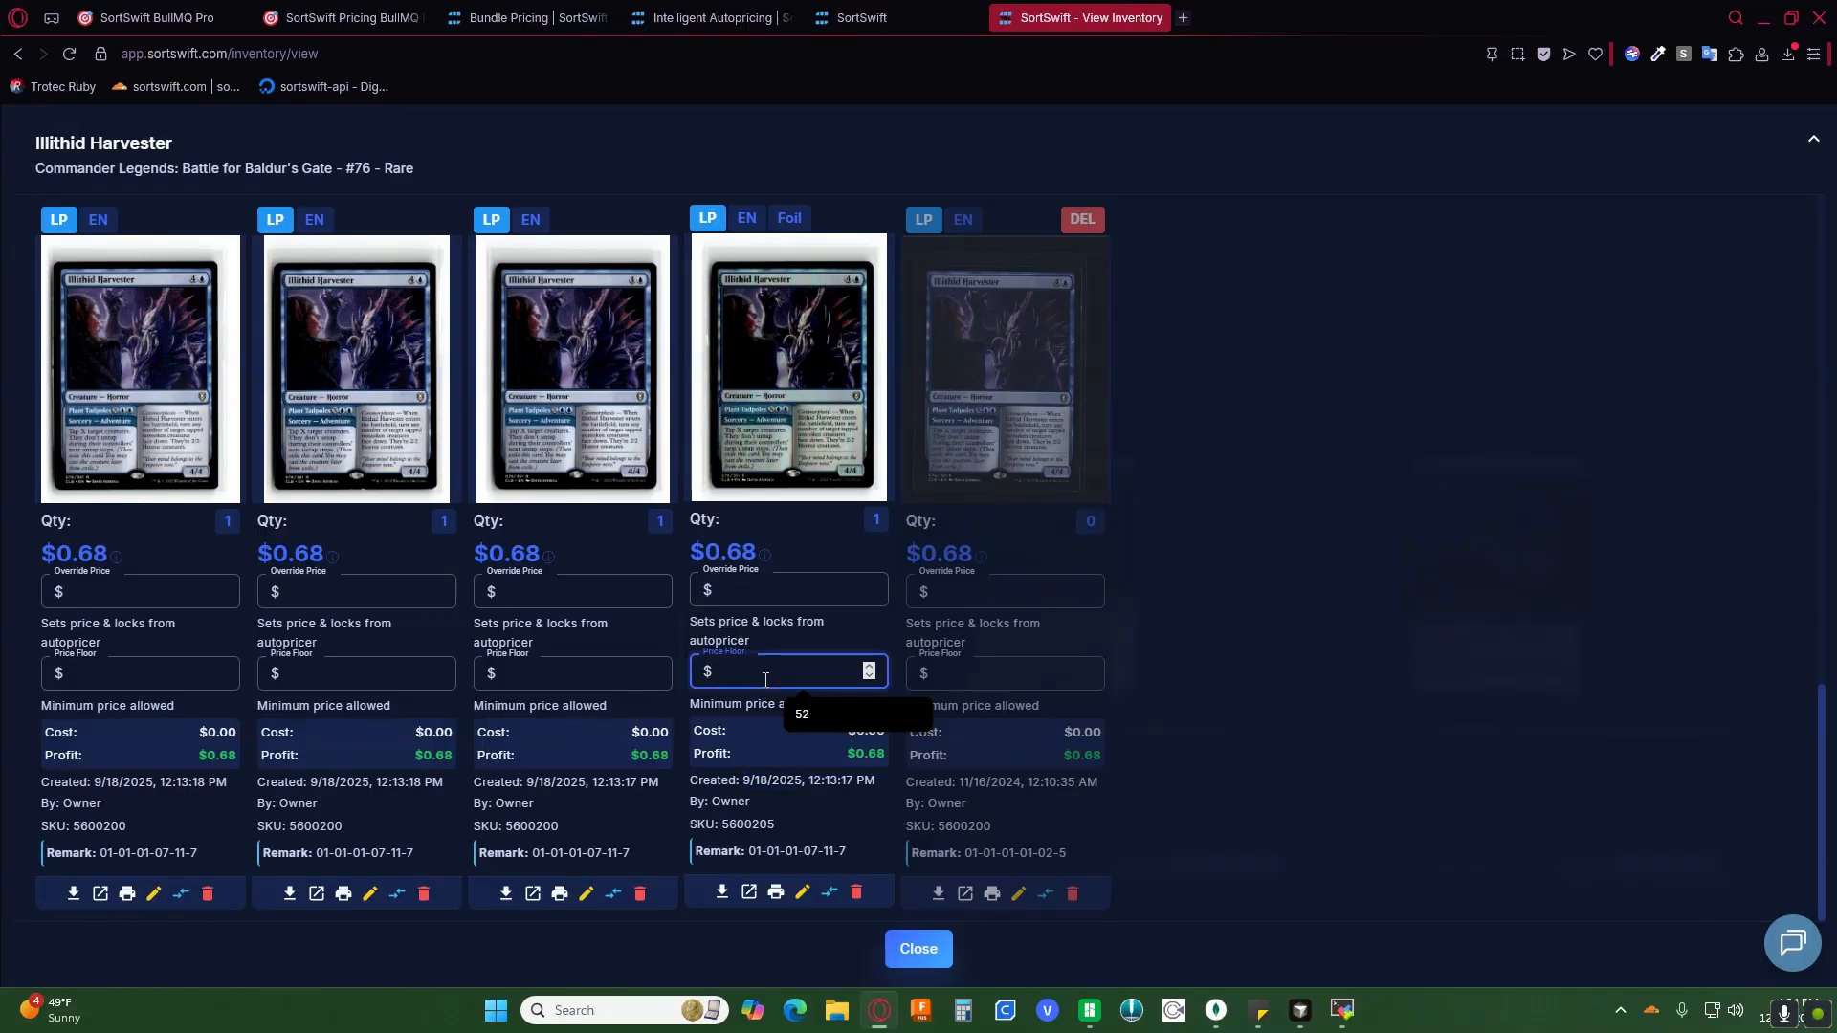
pyautogui.write('2')
pyautogui.click(693, 703)
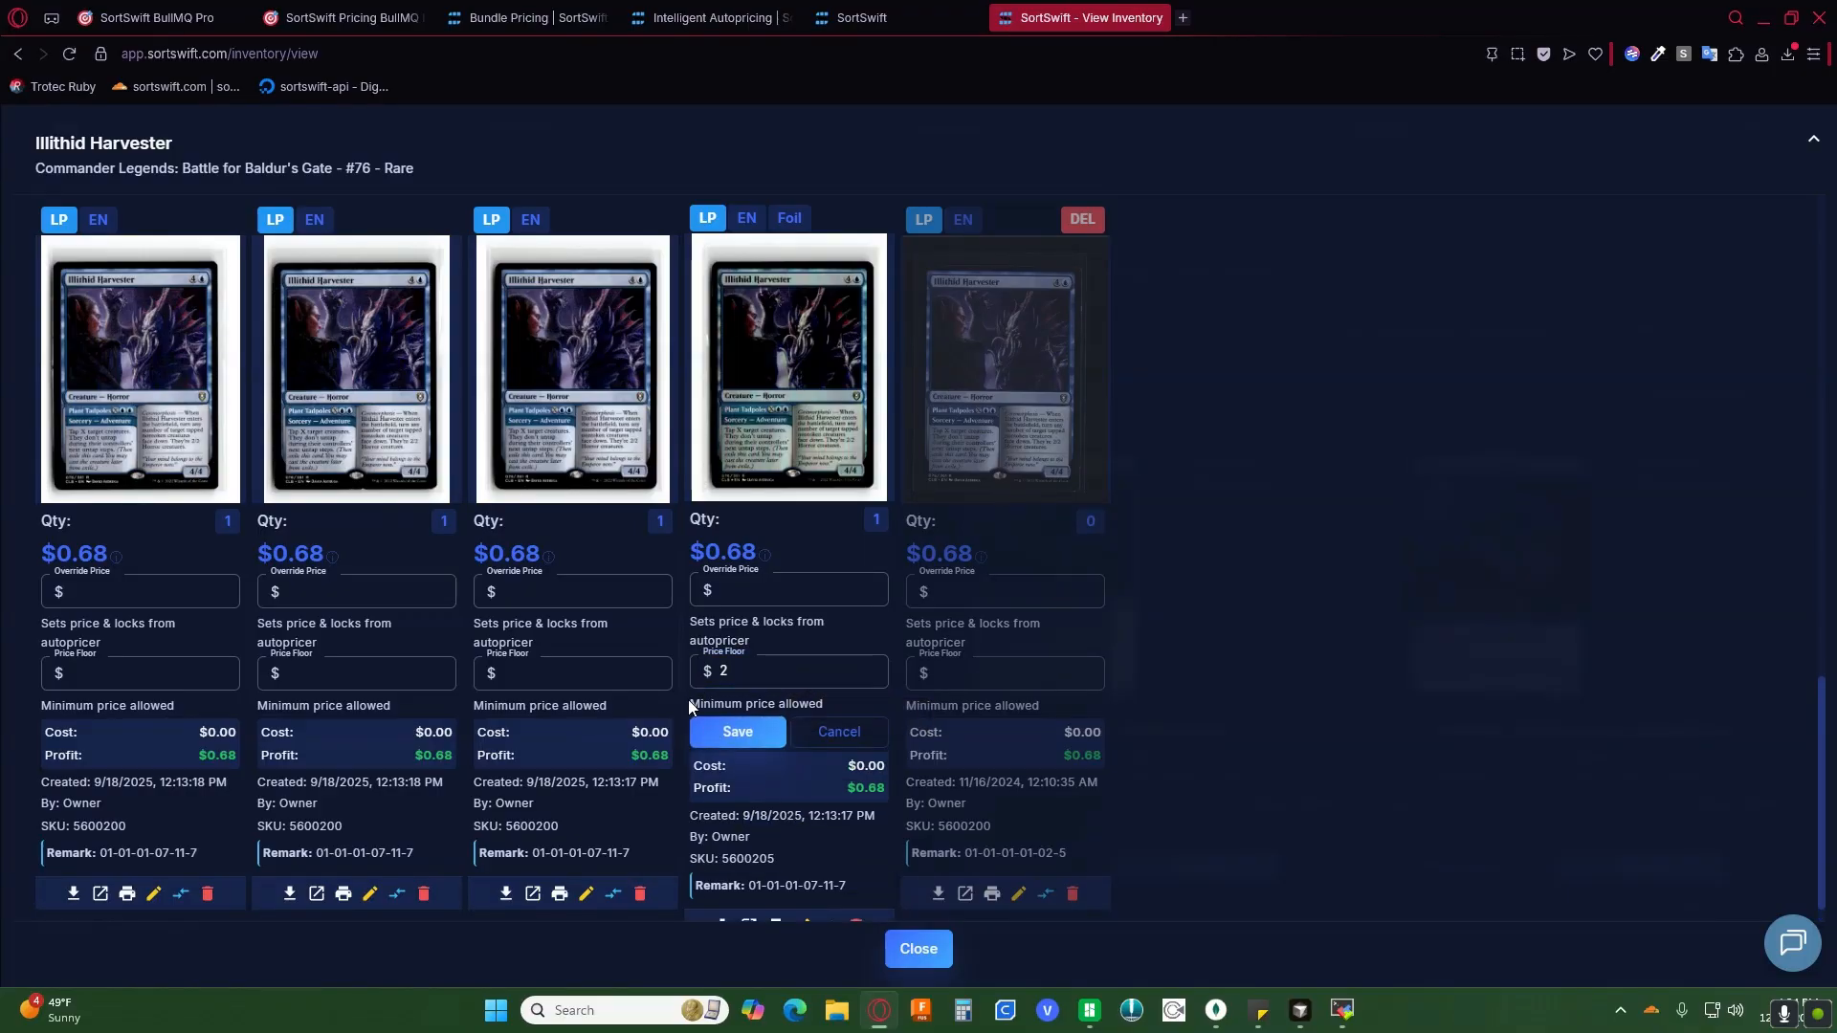
pyautogui.click(716, 673)
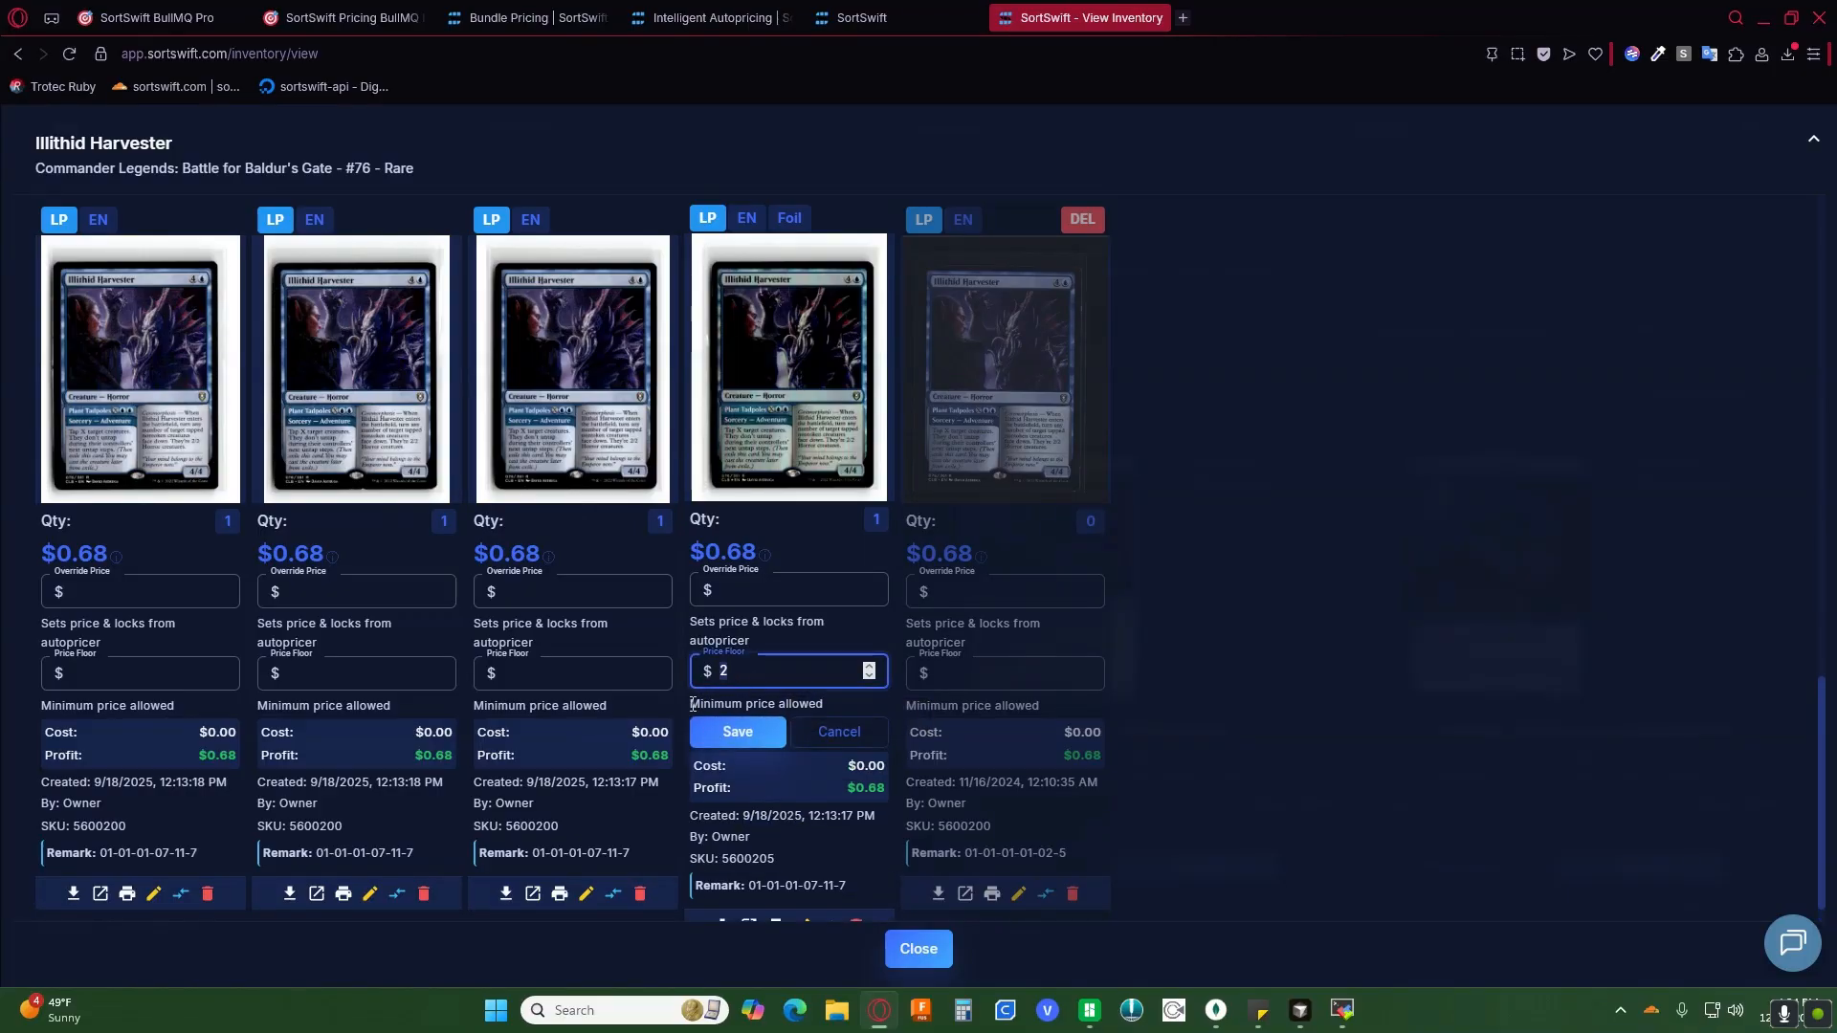
pyautogui.click(824, 706)
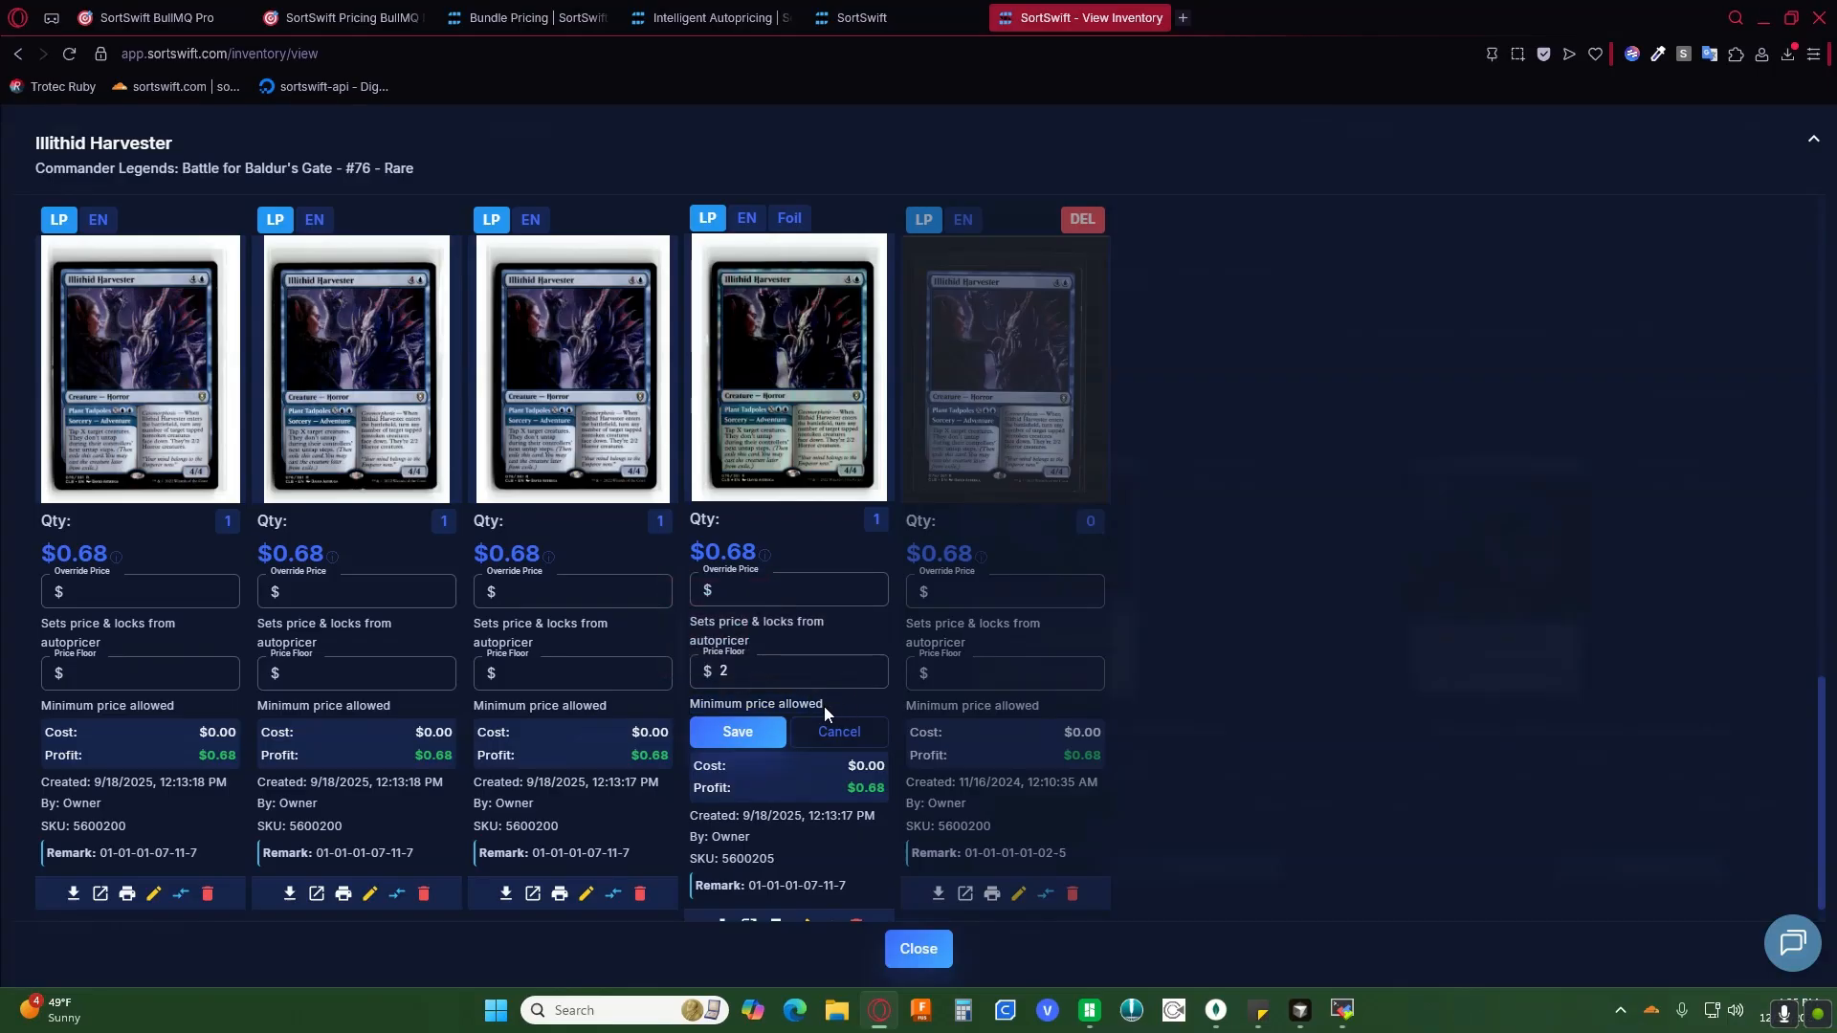
pyautogui.click(713, 675)
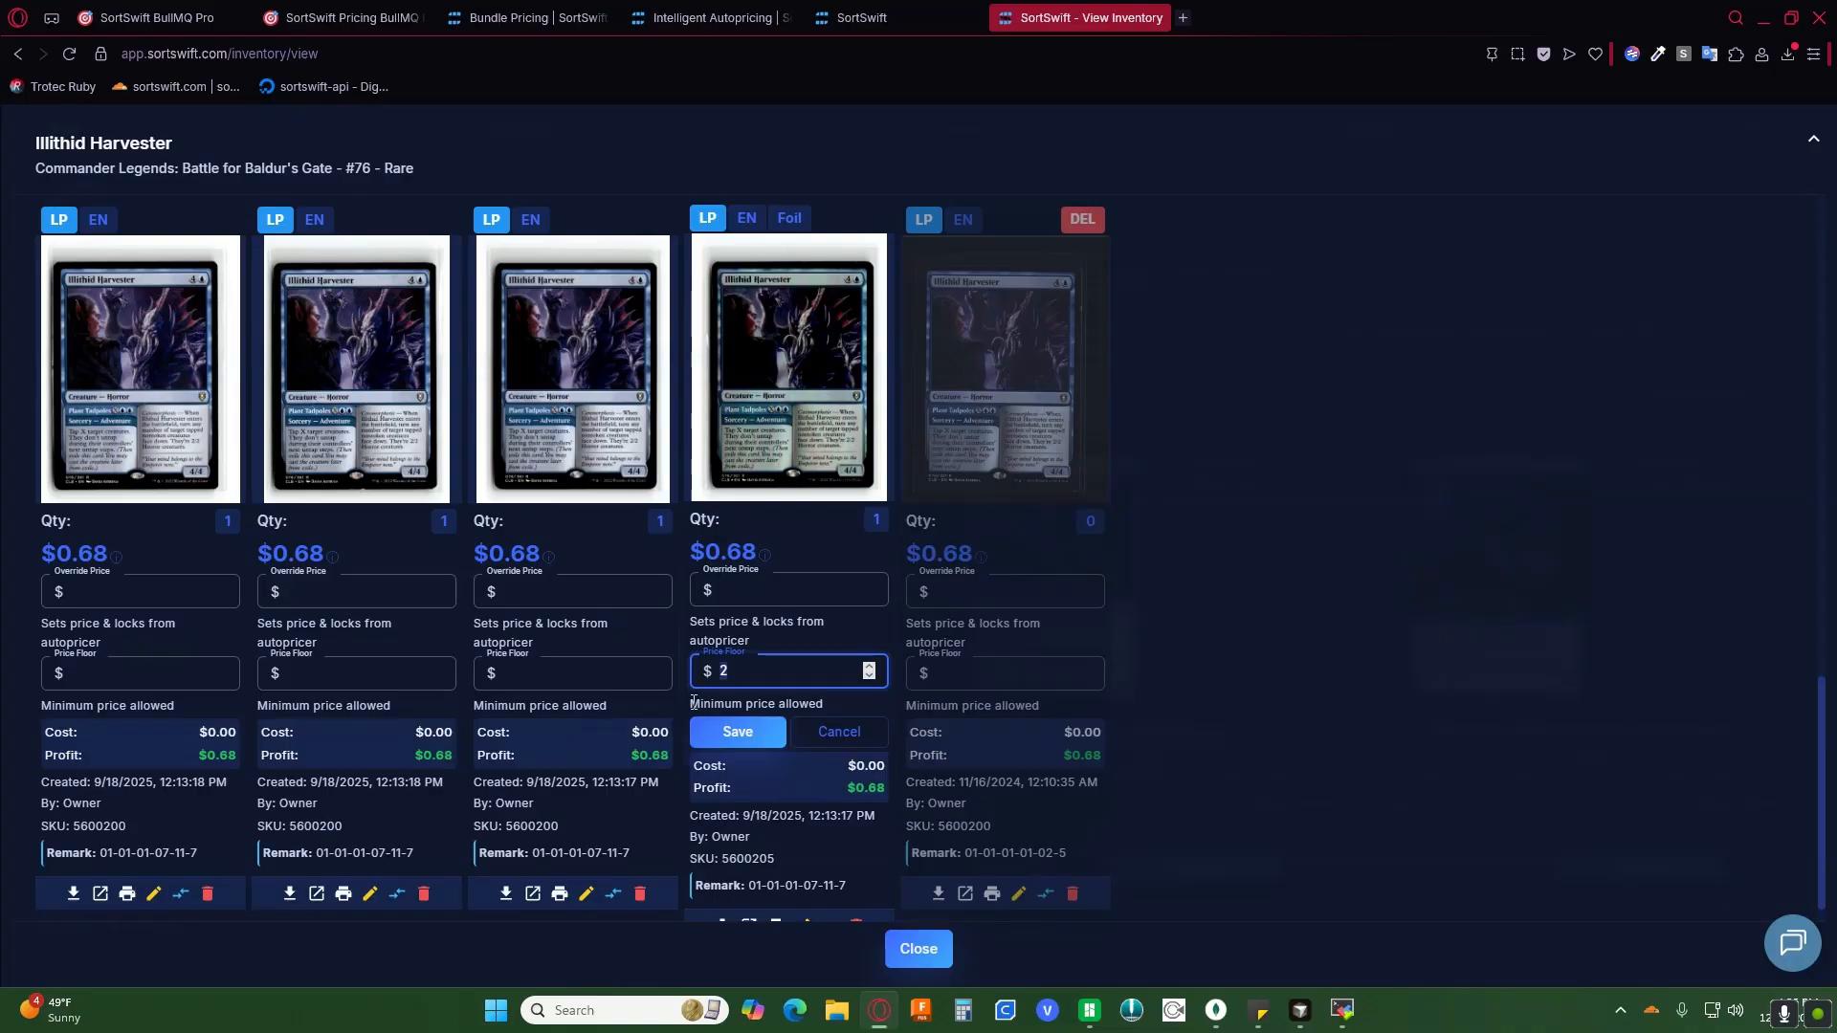
# Step: Return to the AutoPrice configuration and set the $5 - $19.99 range's Cost-Based Floor to Percentage Above Cost with 30%
pyautogui.click(899, 19)
pyautogui.scroll(1, 928, 508)
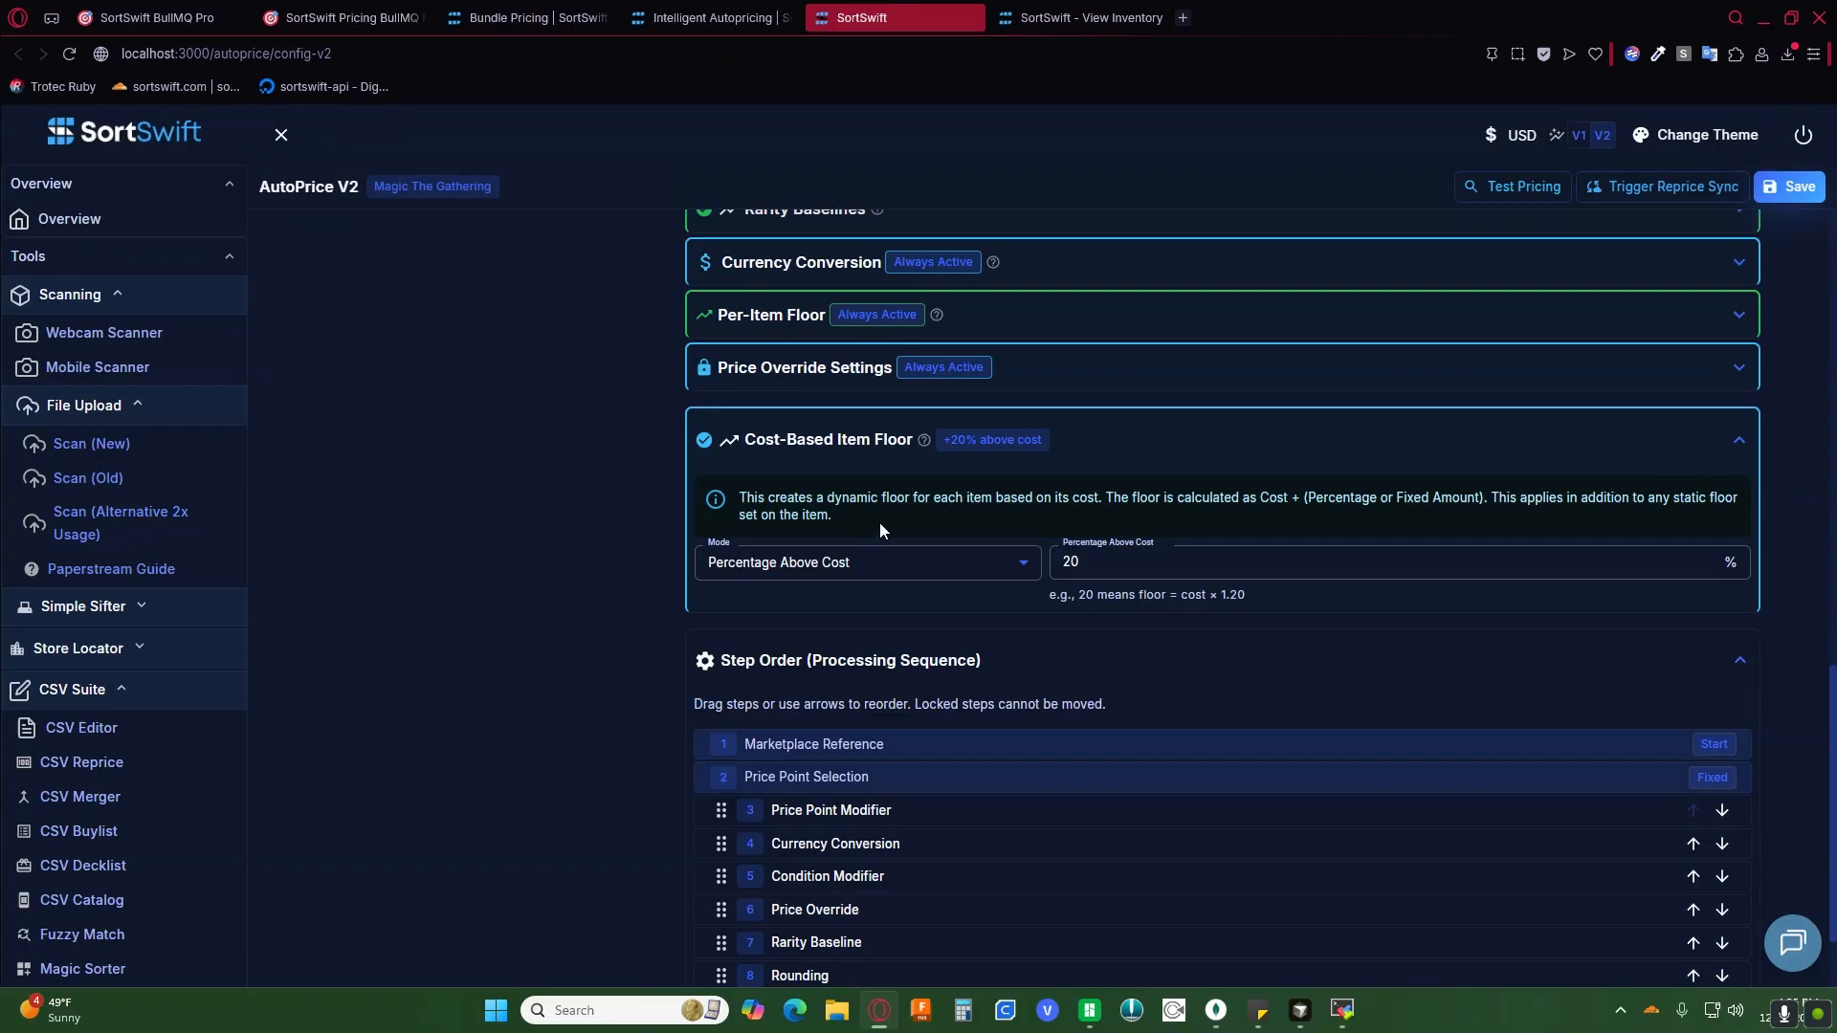
pyautogui.click(805, 568)
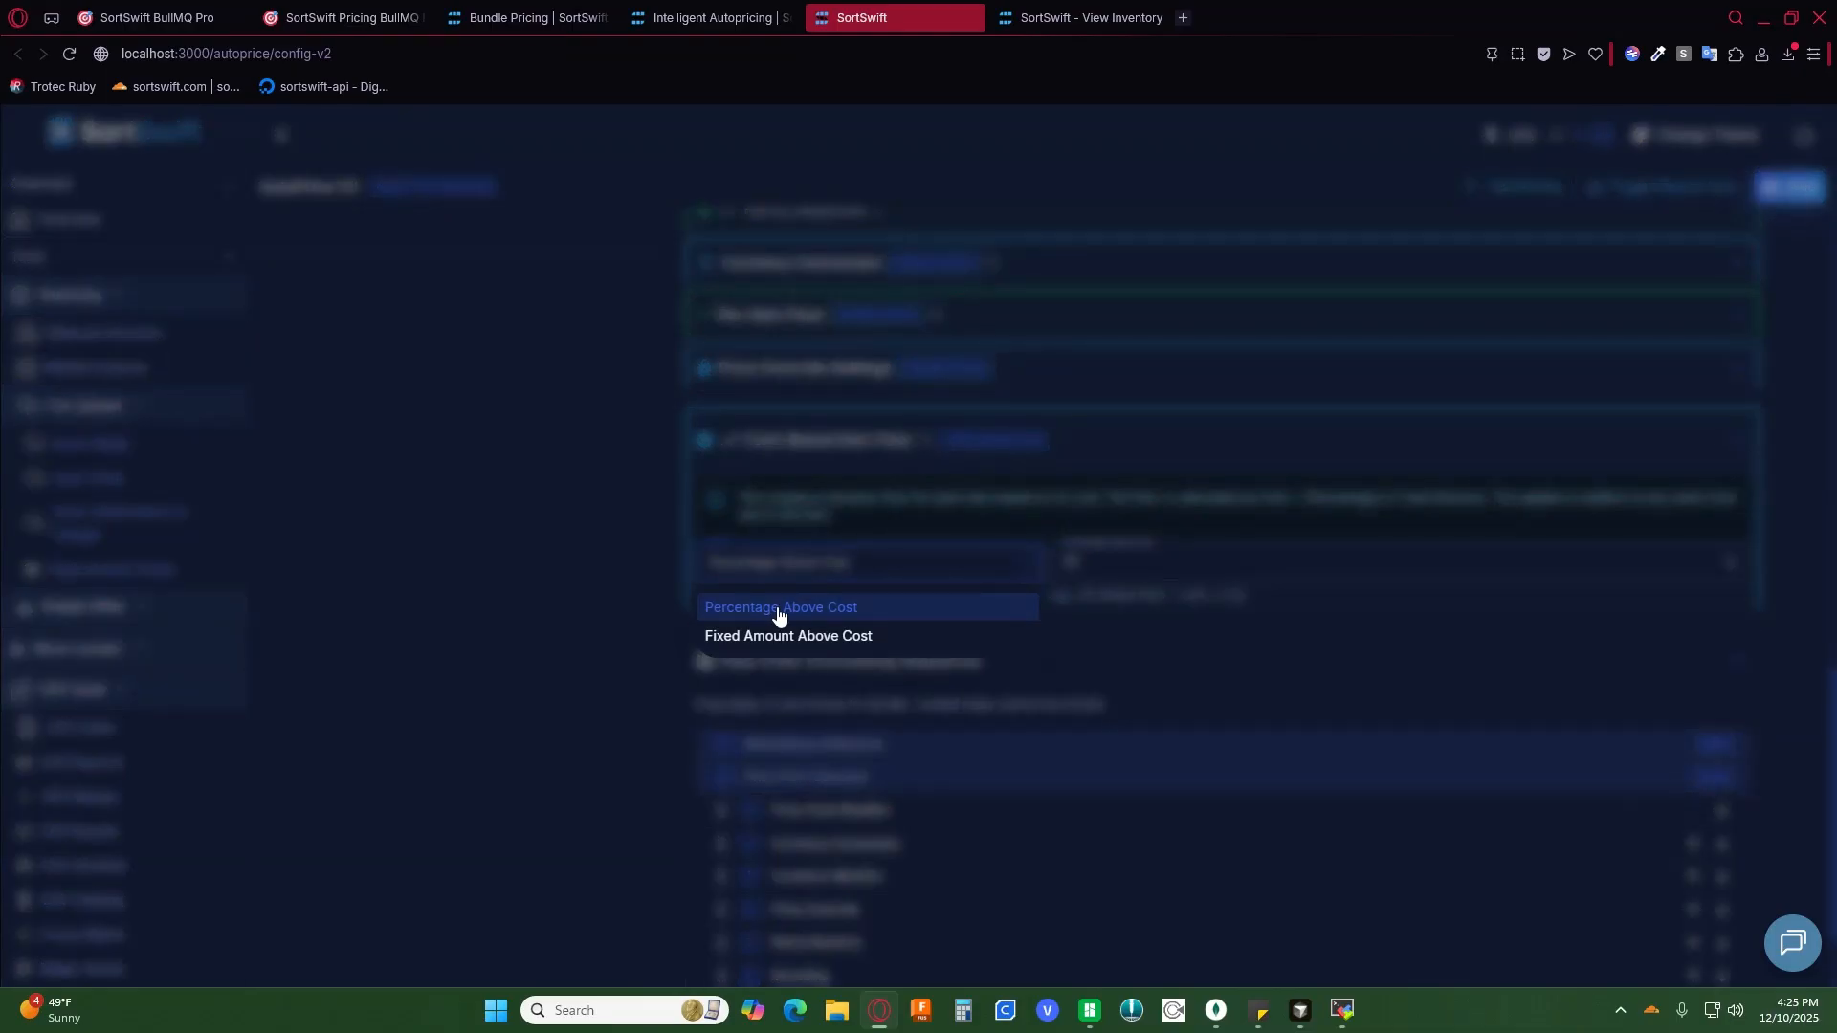
pyautogui.click(778, 609)
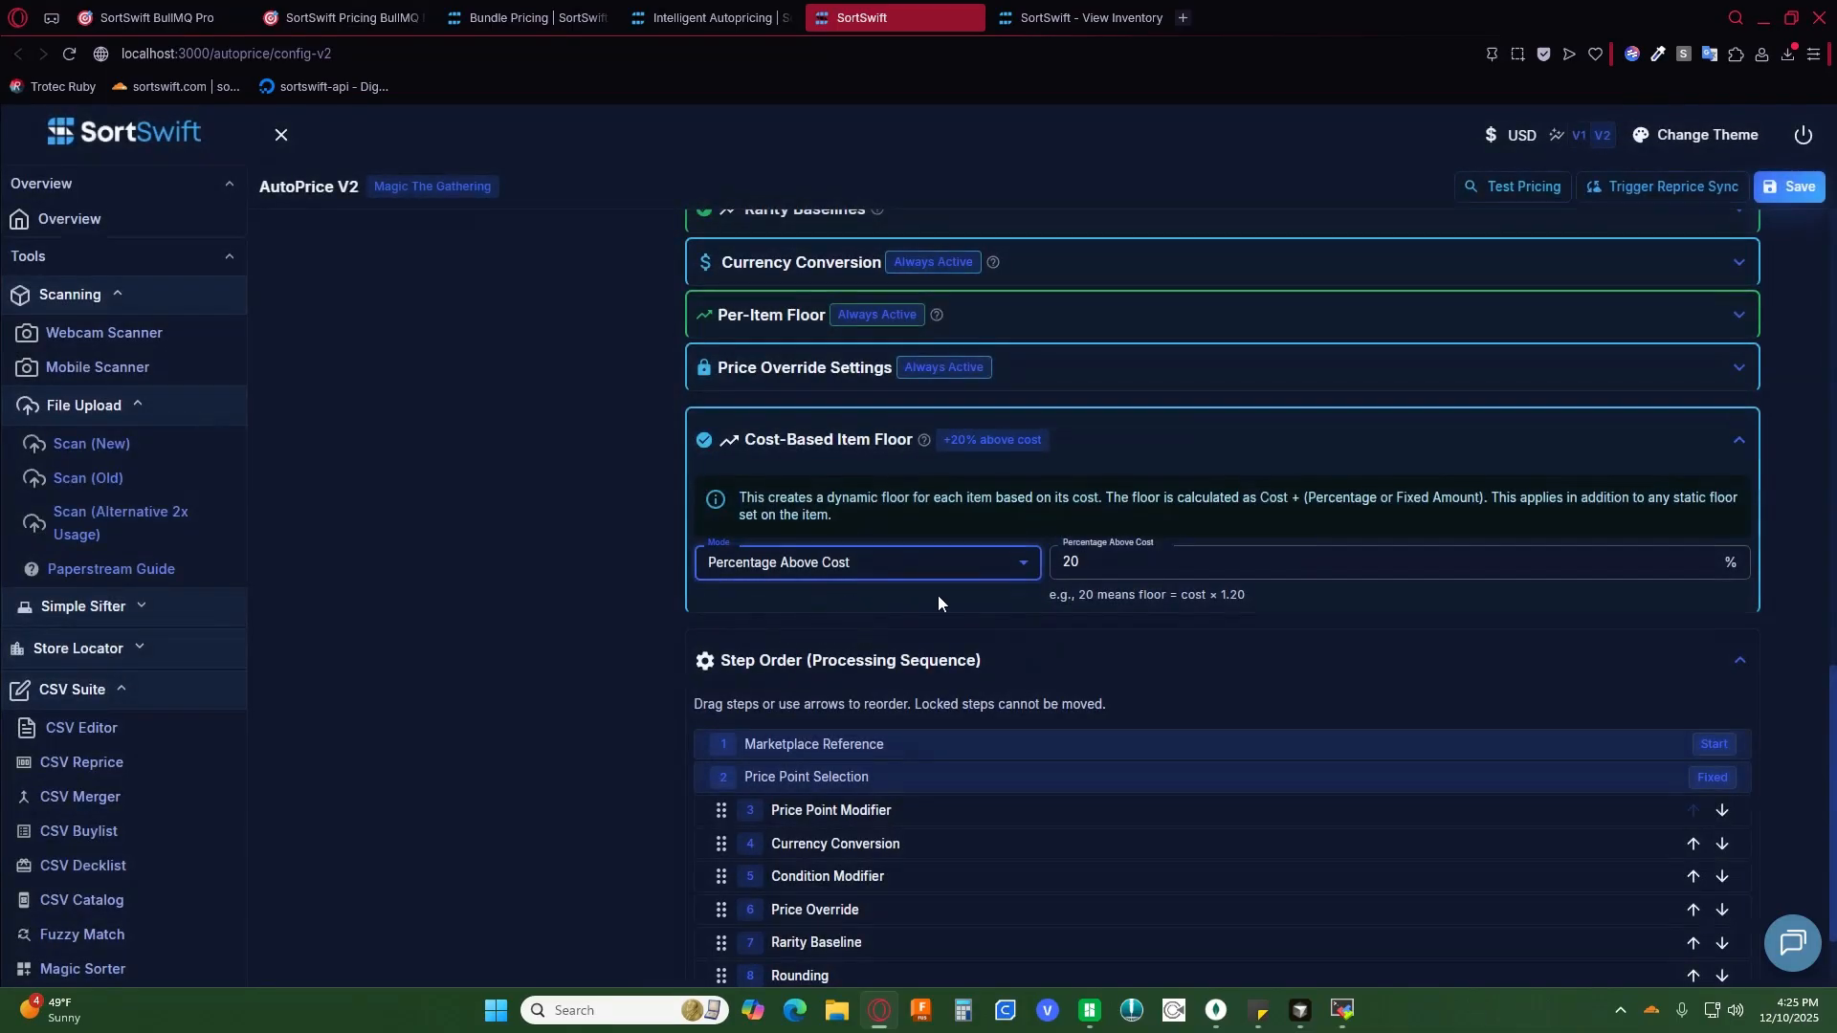
pyautogui.press('Tab')
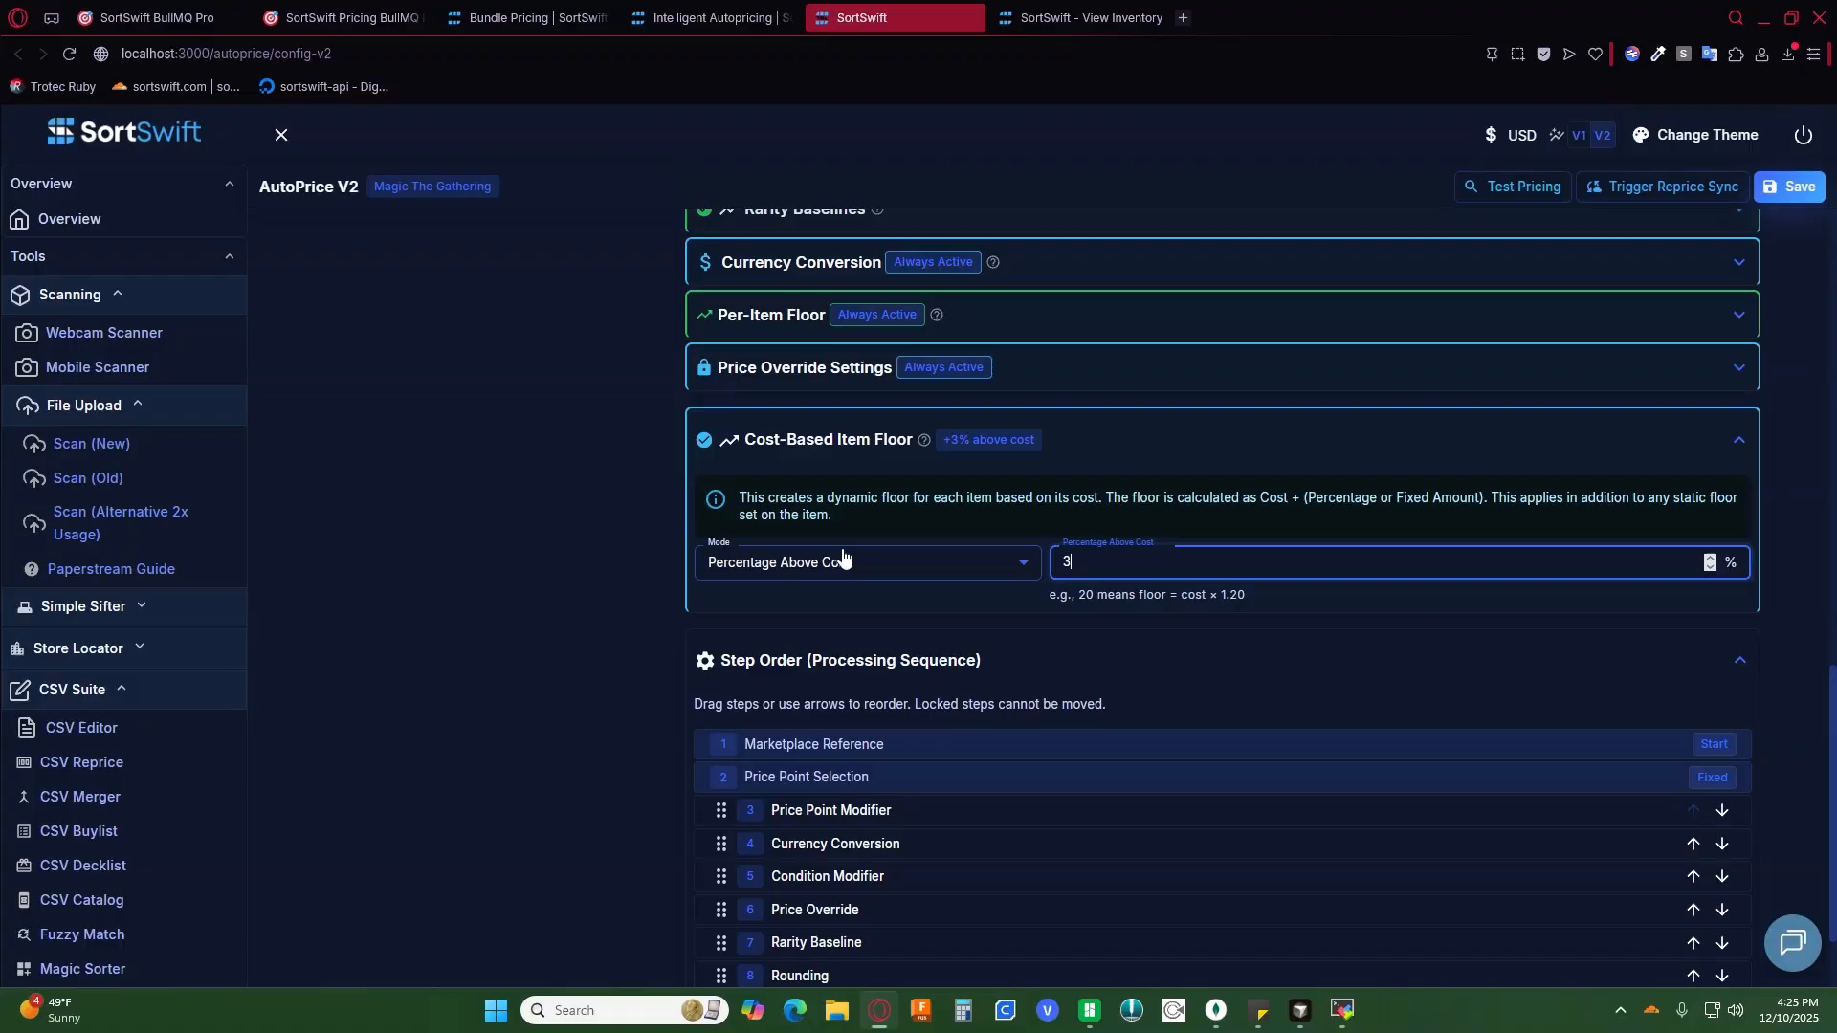
pyautogui.write('30')
pyautogui.click(574, 620)
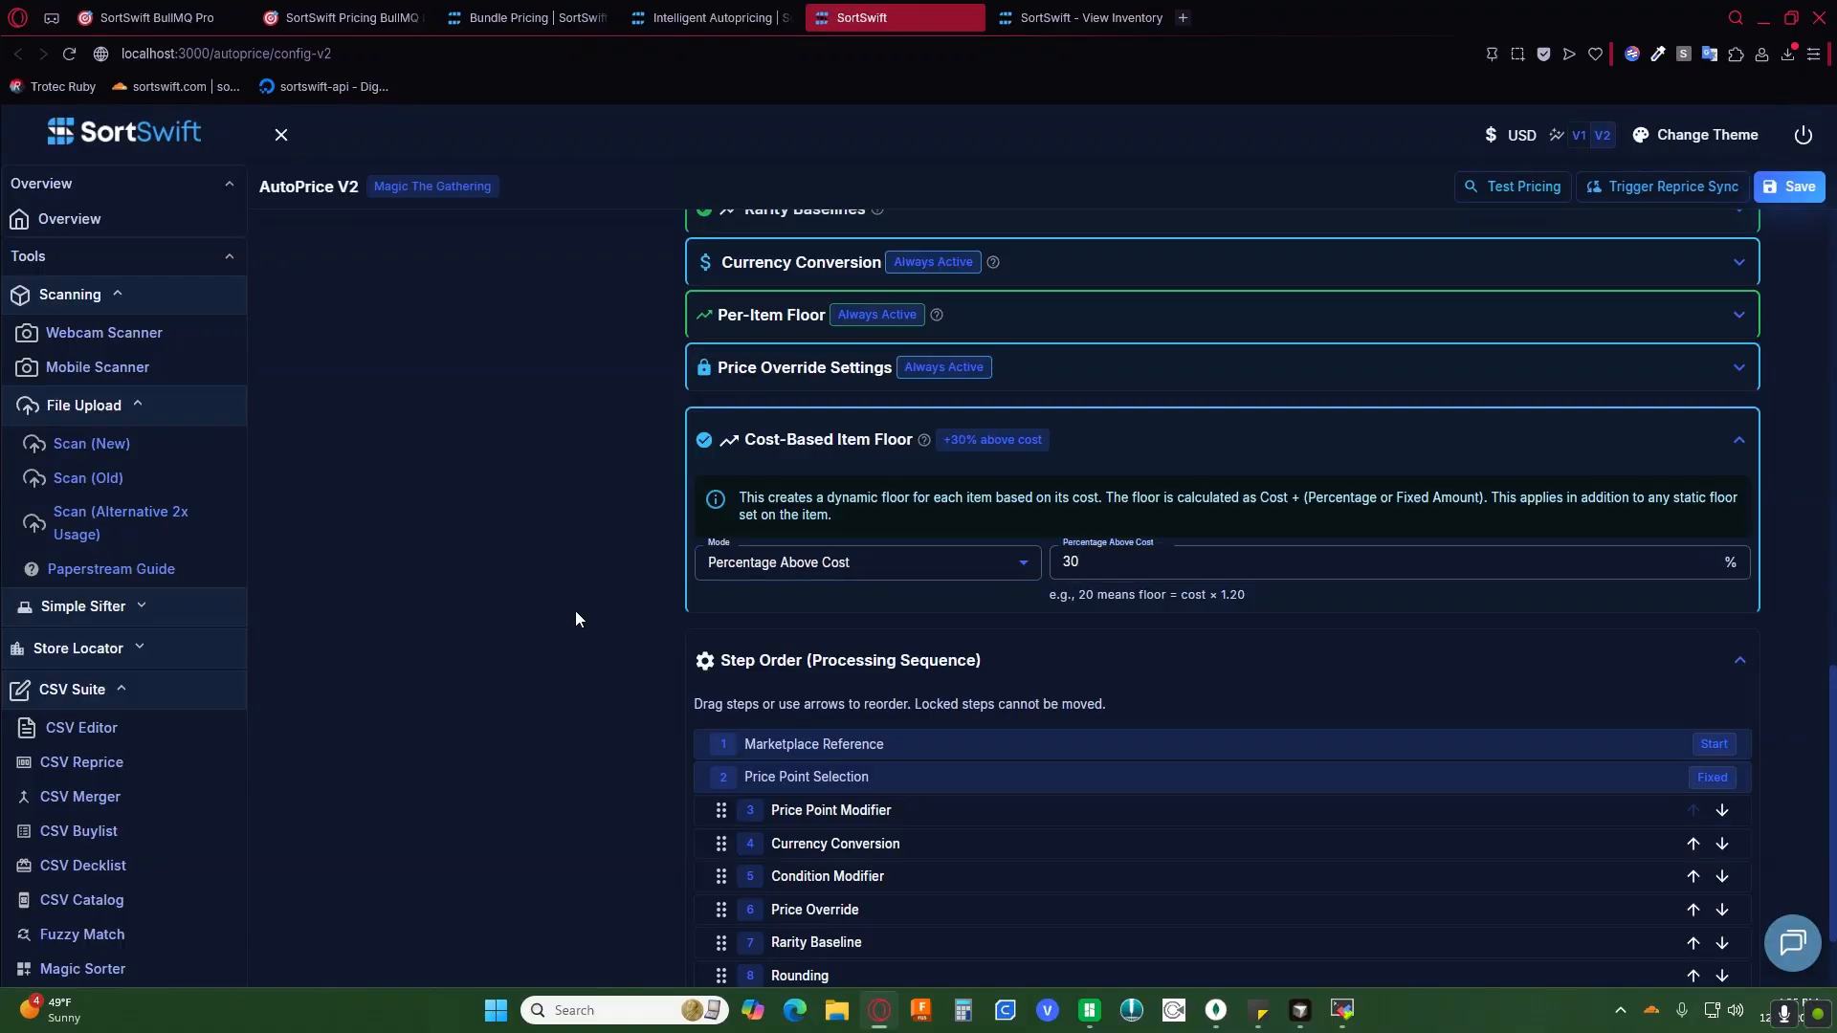
# Step: Move Rounding below Per-Item Floor in the processing sequence and choose a rounding option for the $5 - $19.99 range
pyautogui.scroll(-2, 753, 587)
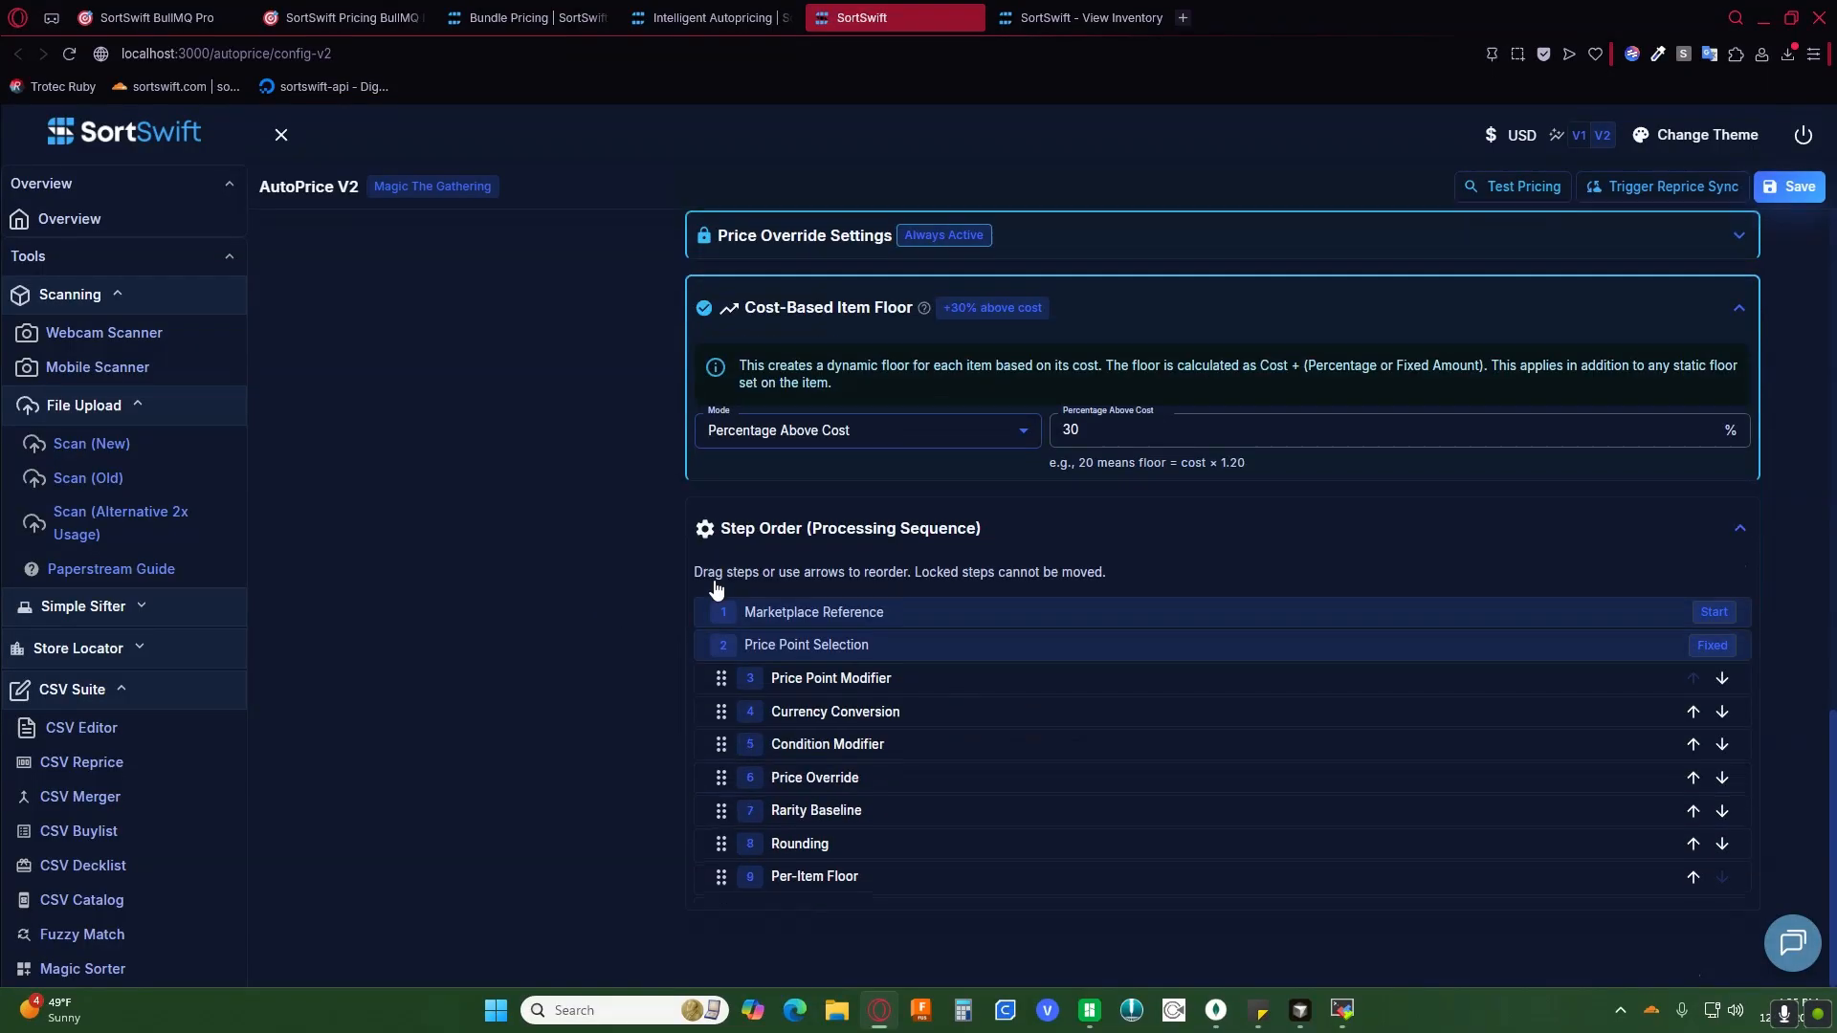
pyautogui.moveTo(890, 841); pyautogui.dragTo(825, 903)
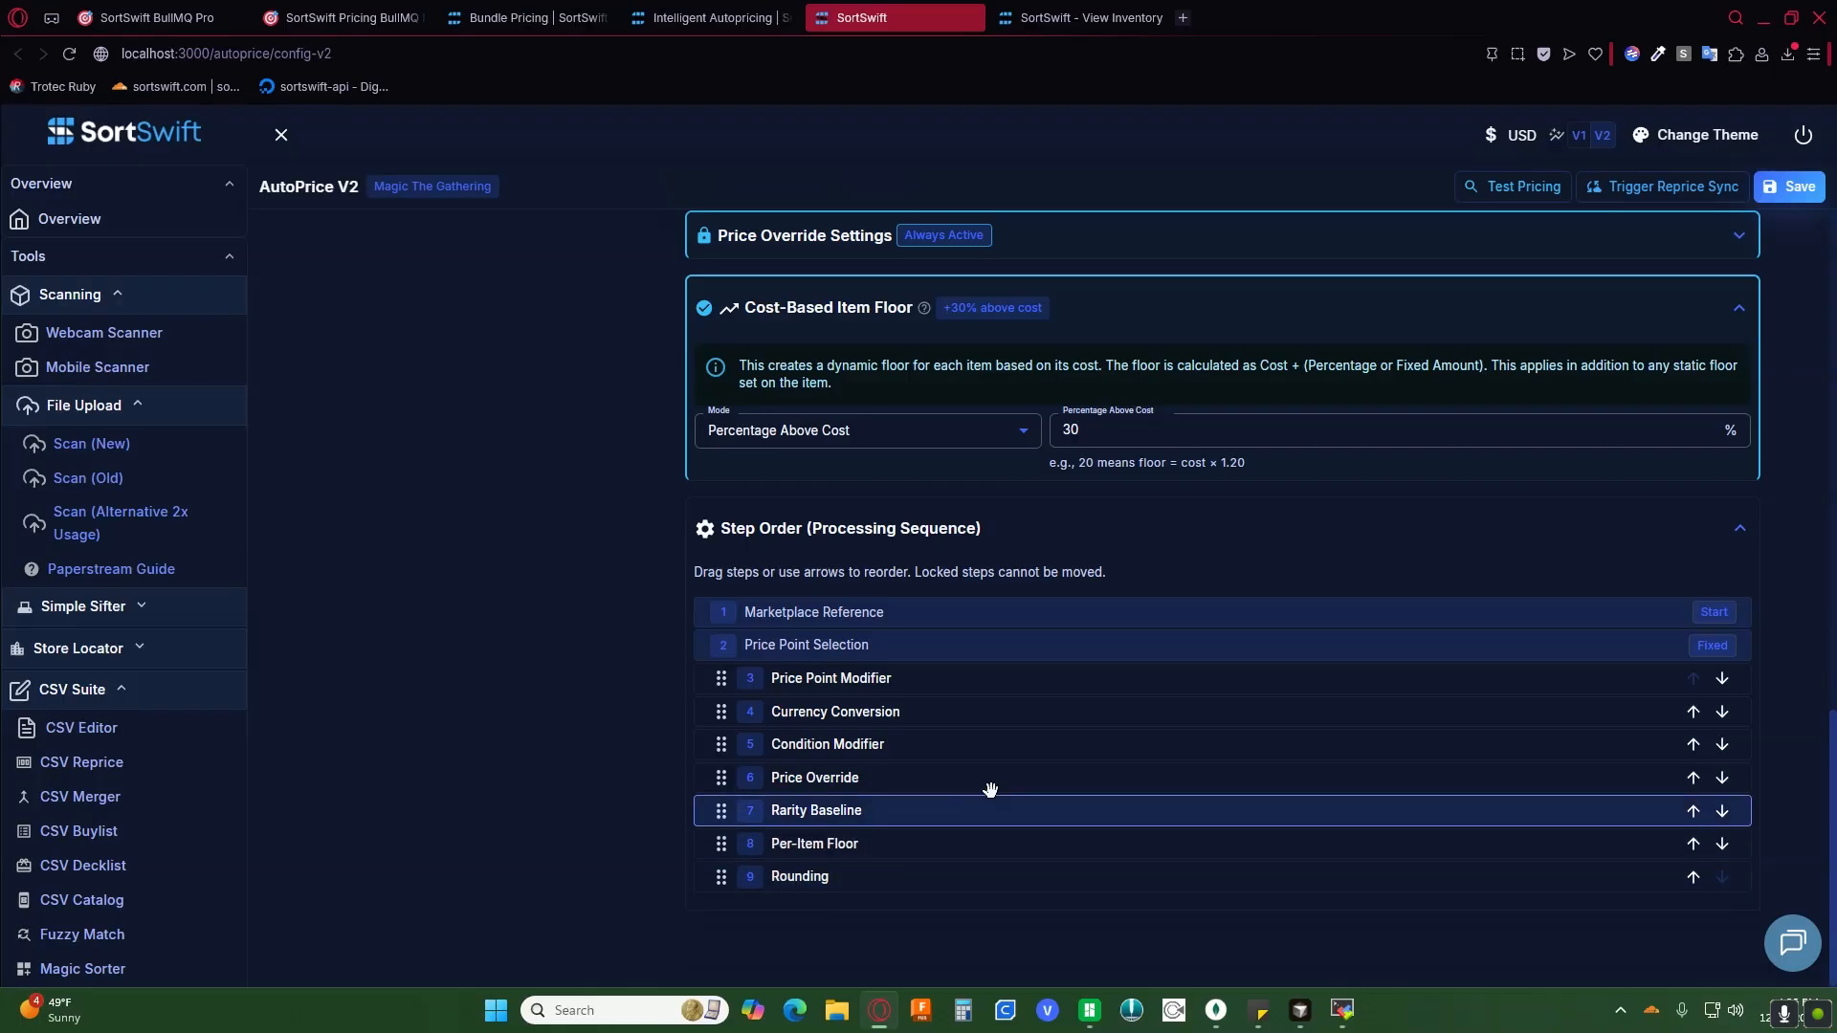
pyautogui.scroll(10, 500, 637)
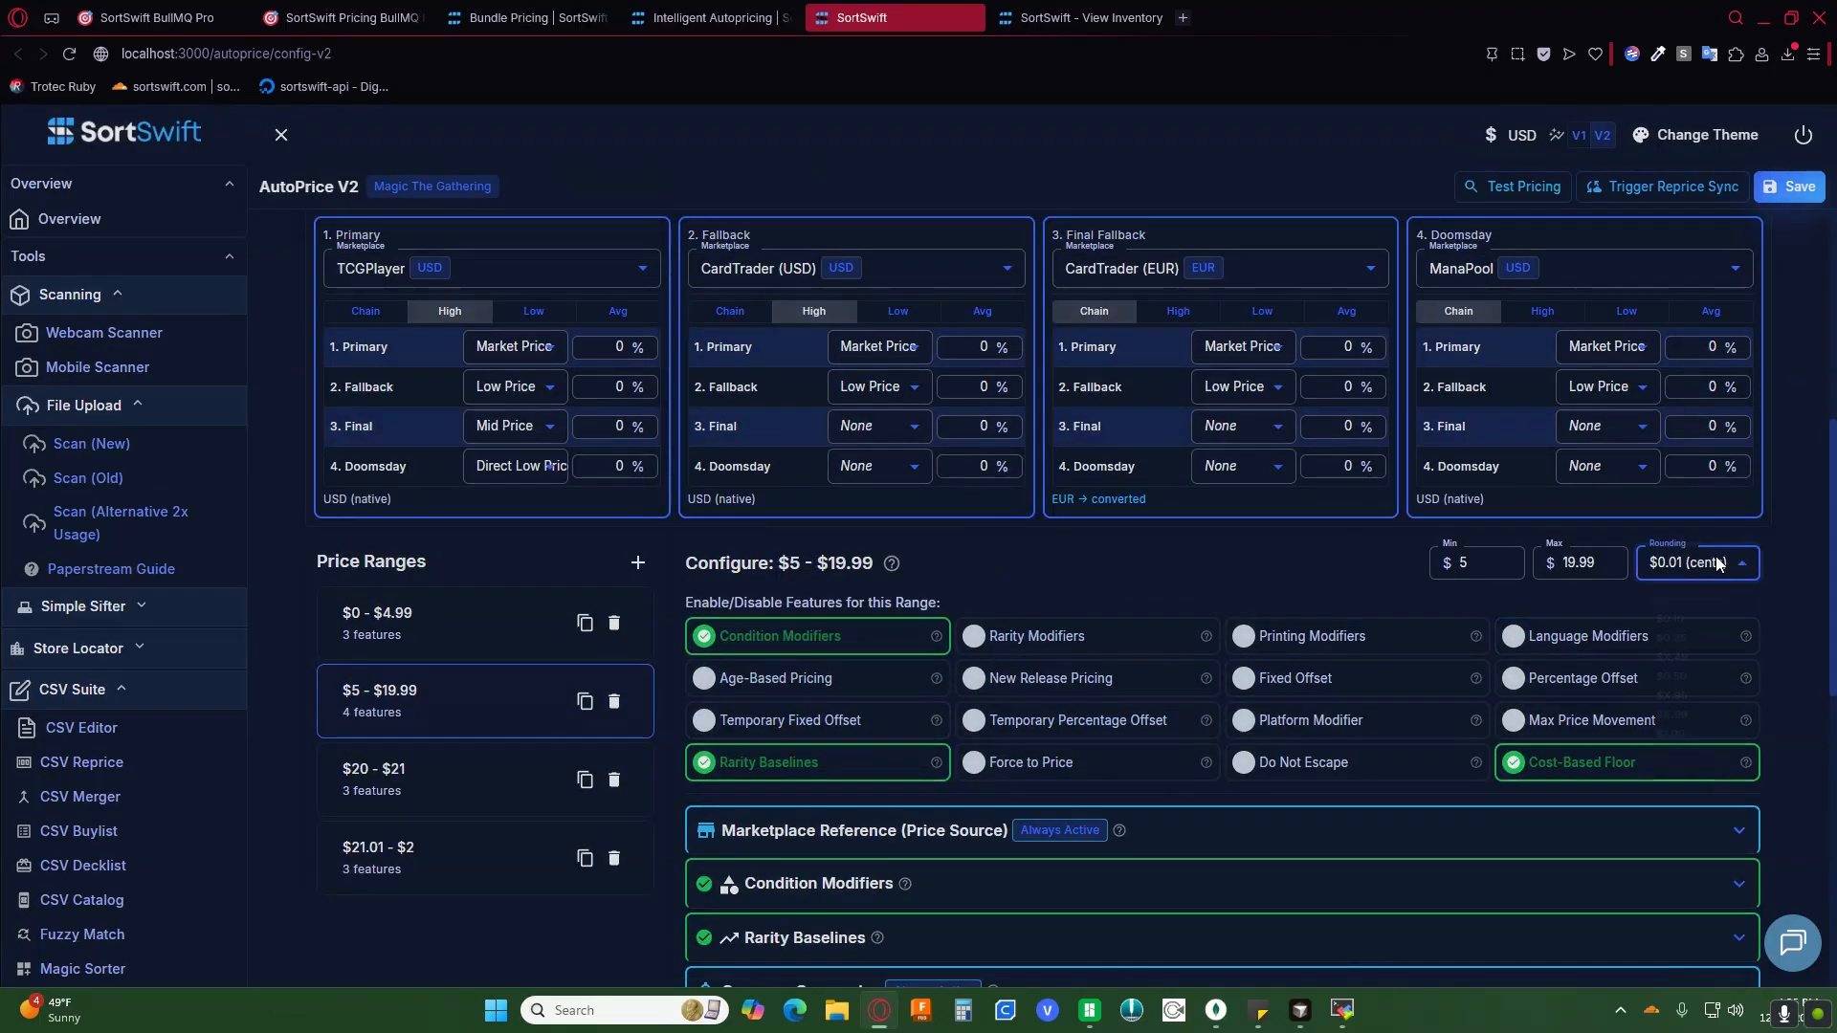
pyautogui.click(1695, 564)
pyautogui.click(1685, 777)
pyautogui.scroll(-10, 1215, 566)
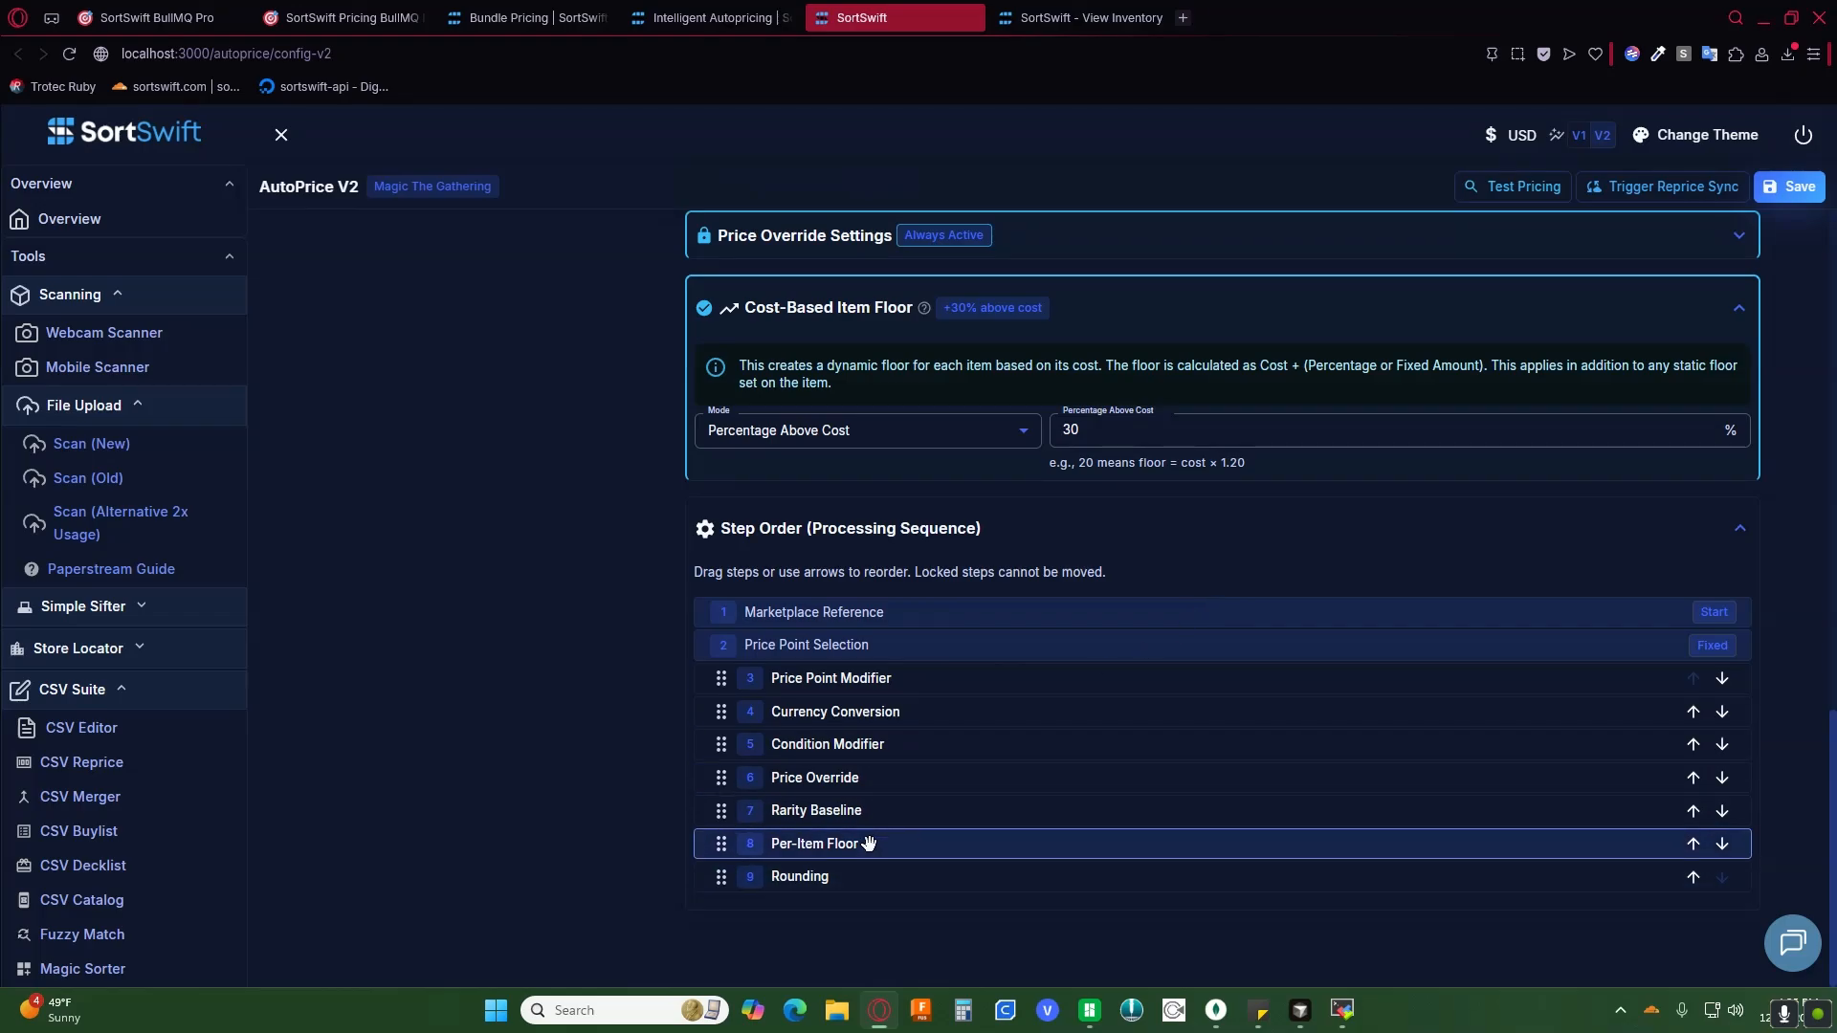
# Step: Set the $0 - $19.99 range's Printing Modifiers to 10% for Foil and -5% for Normal
pyautogui.scroll(10, 658, 732)
pyautogui.scroll(5, 630, 746)
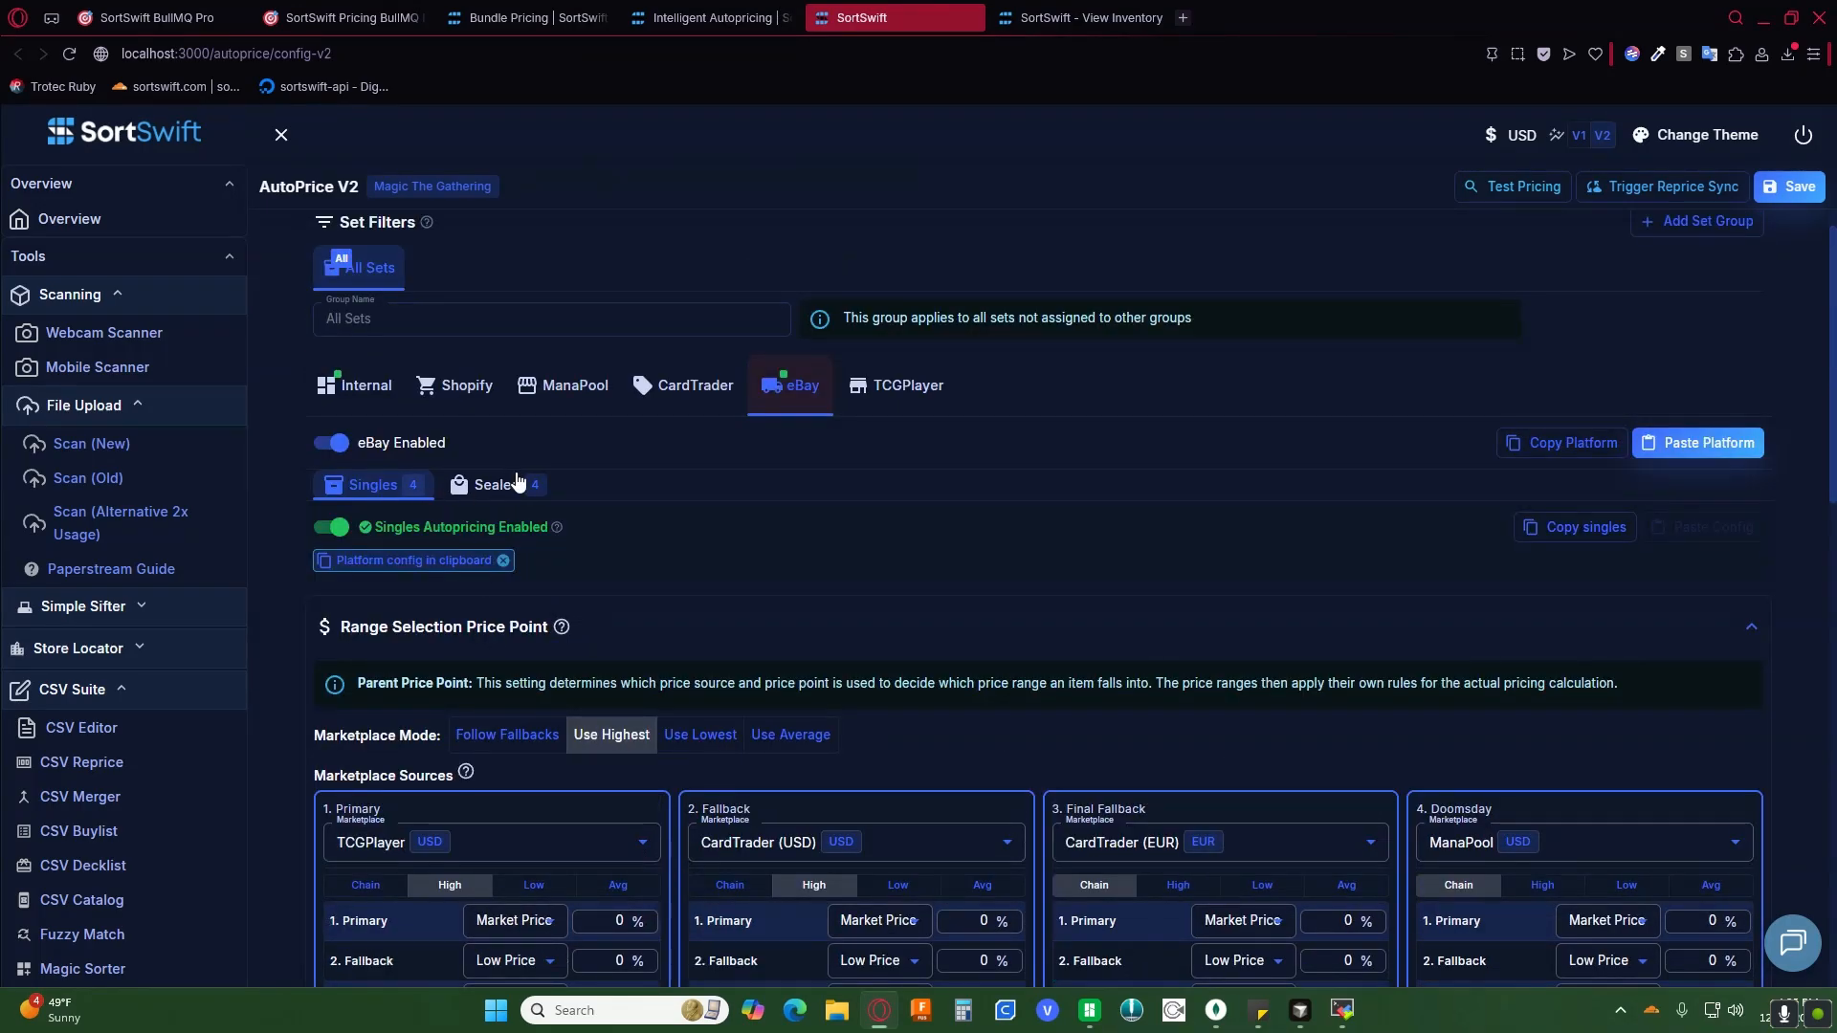
pyautogui.scroll(-8, 837, 530)
pyautogui.scroll(-5, 836, 530)
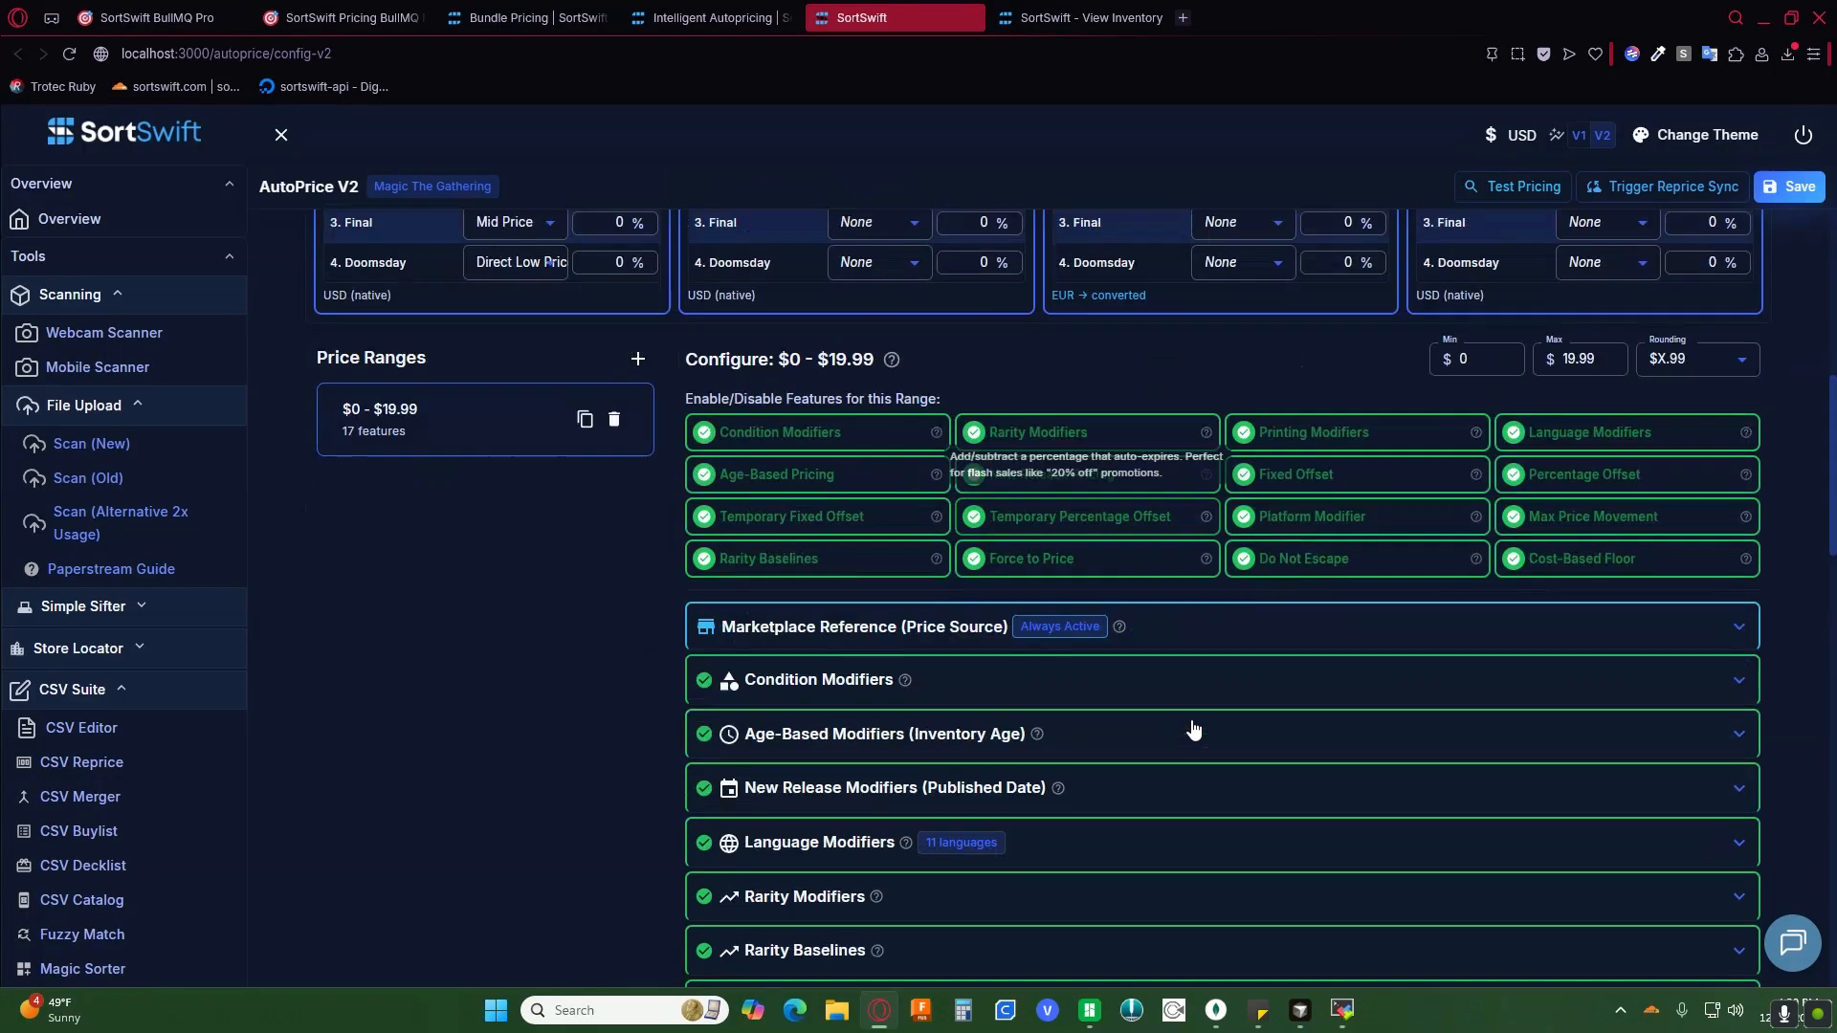
pyautogui.scroll(-3, 1168, 743)
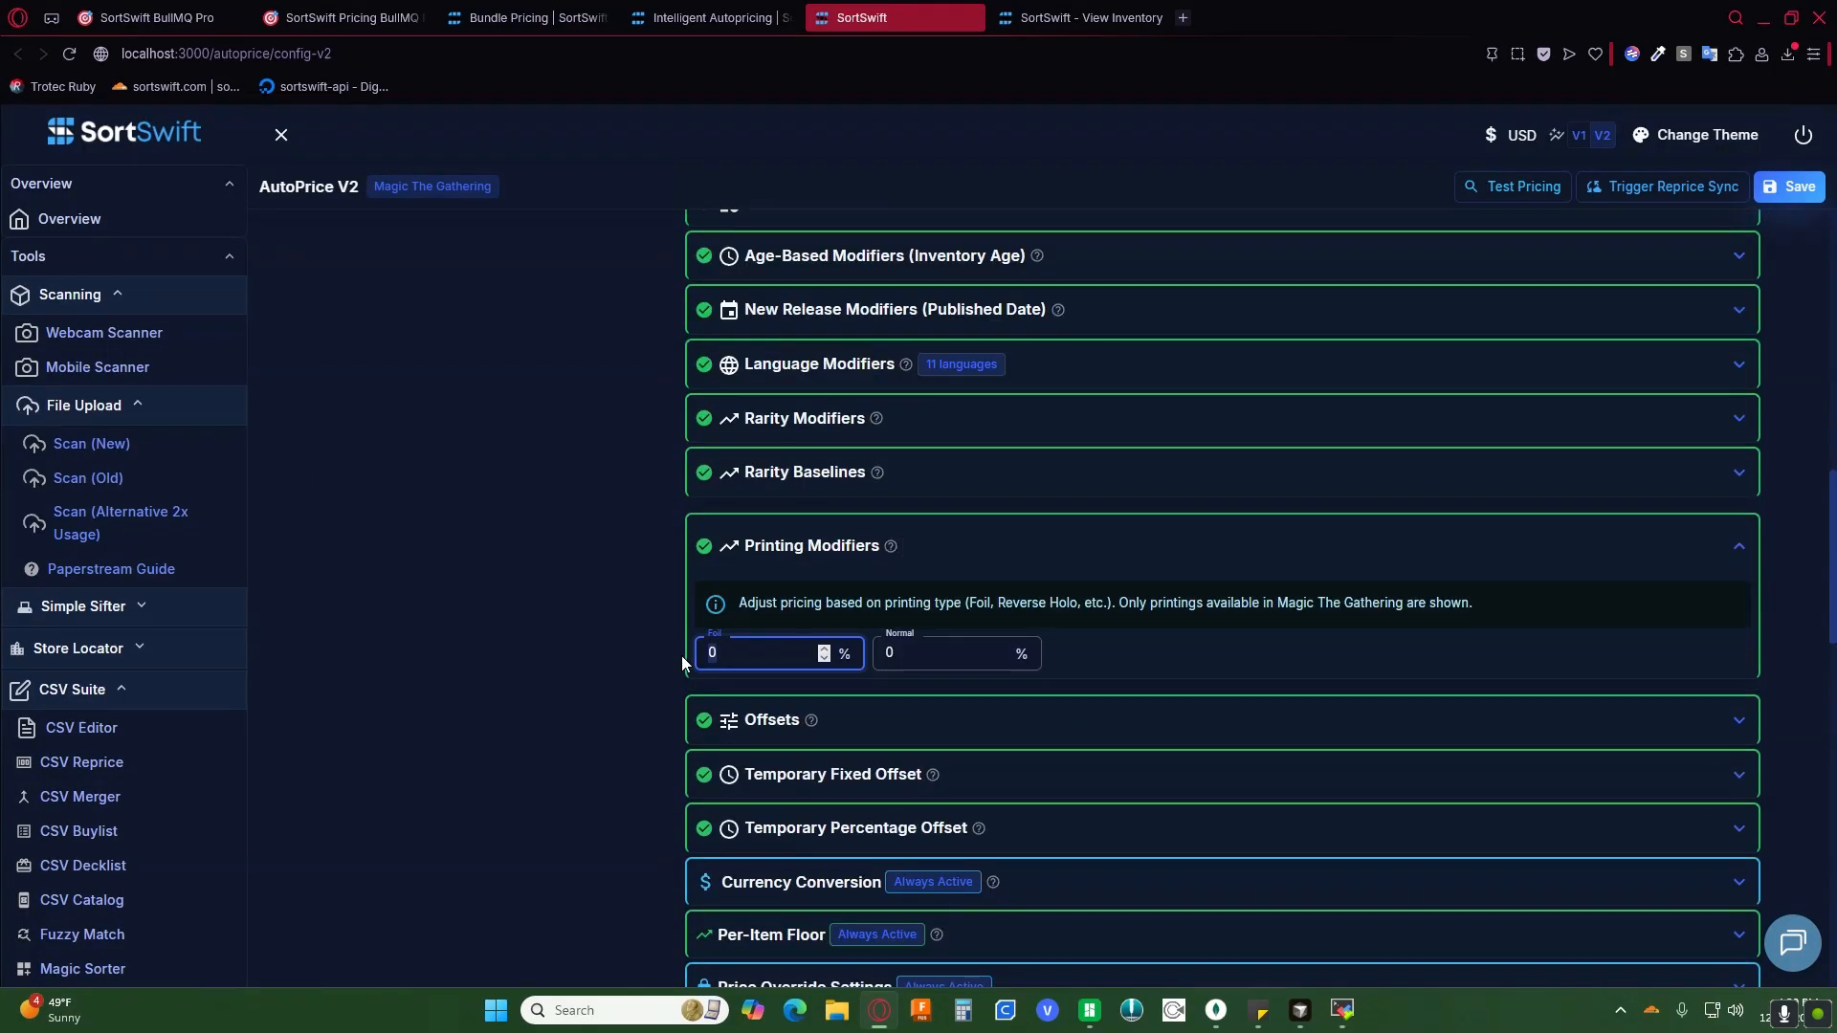
pyautogui.write('10')
pyautogui.press('Tab')
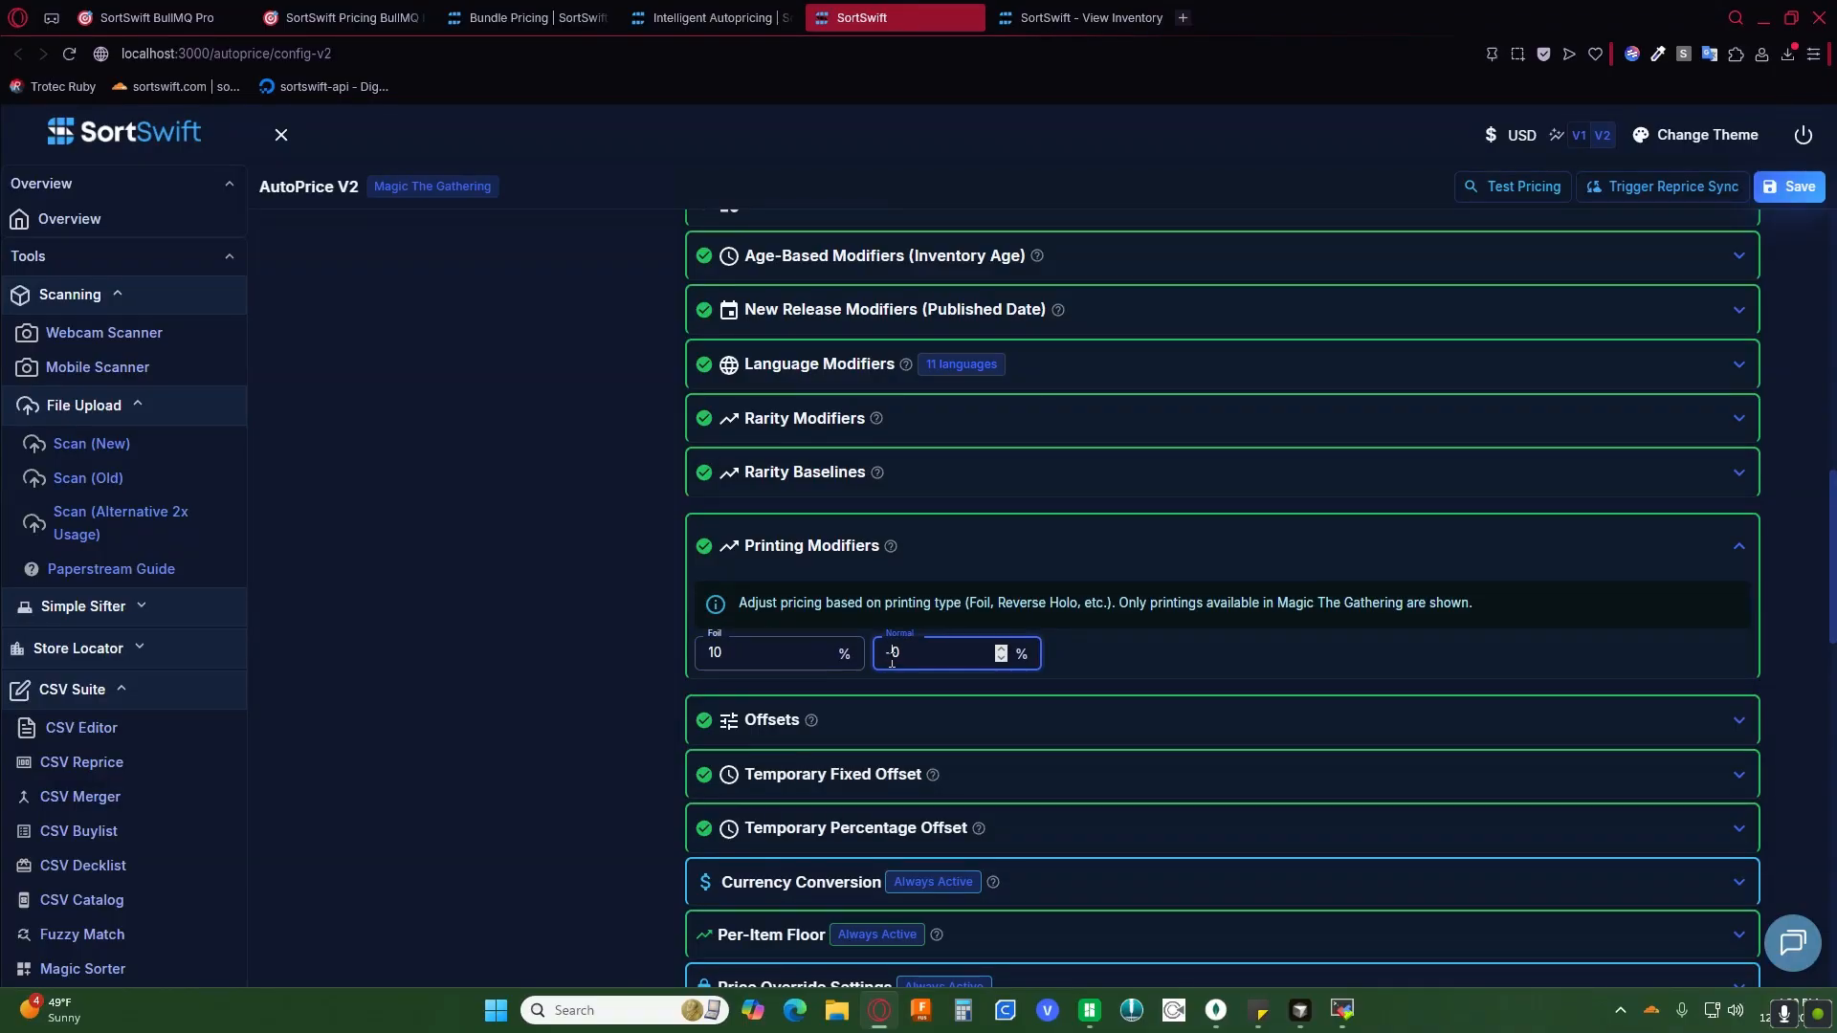
pyautogui.click(1132, 658)
pyautogui.scroll(5, 696, 526)
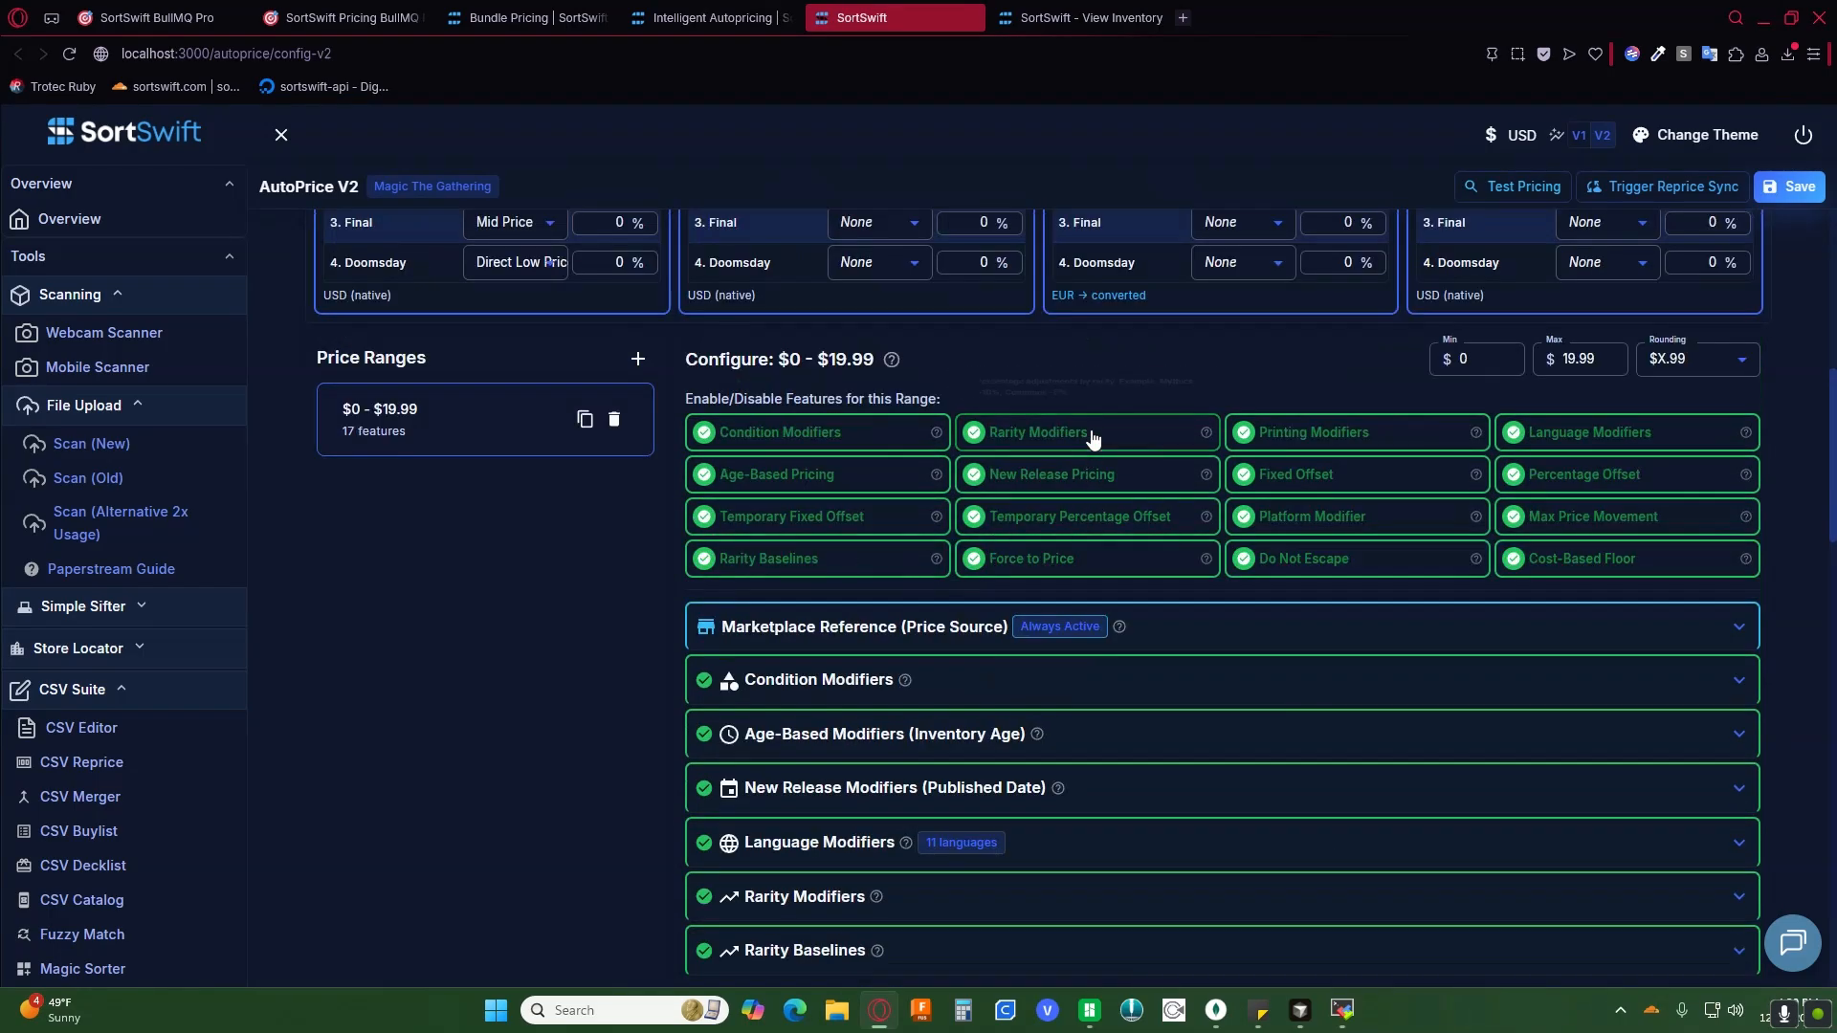
# Step: Set the $0 - $19.99 range's Rarity Modifiers to 10% for Common and 50% for Mythic
pyautogui.scroll(-5, 504, 586)
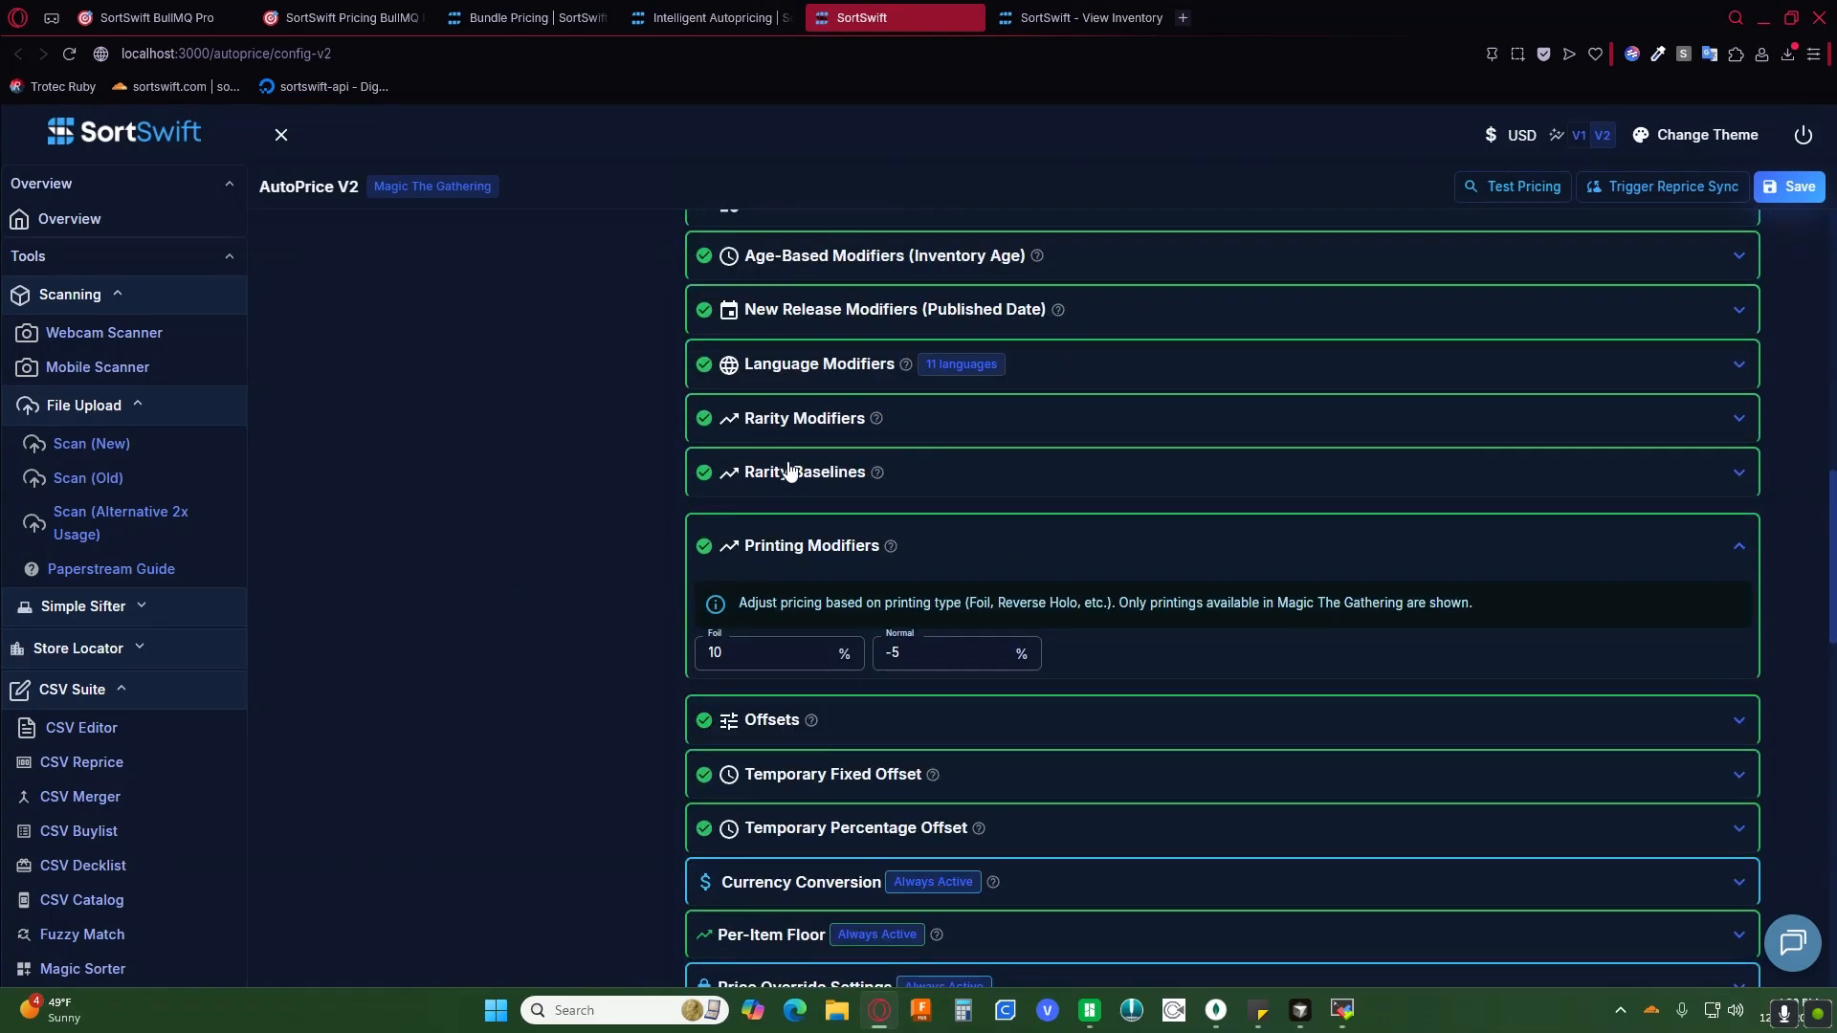
pyautogui.click(786, 426)
pyautogui.click(699, 485)
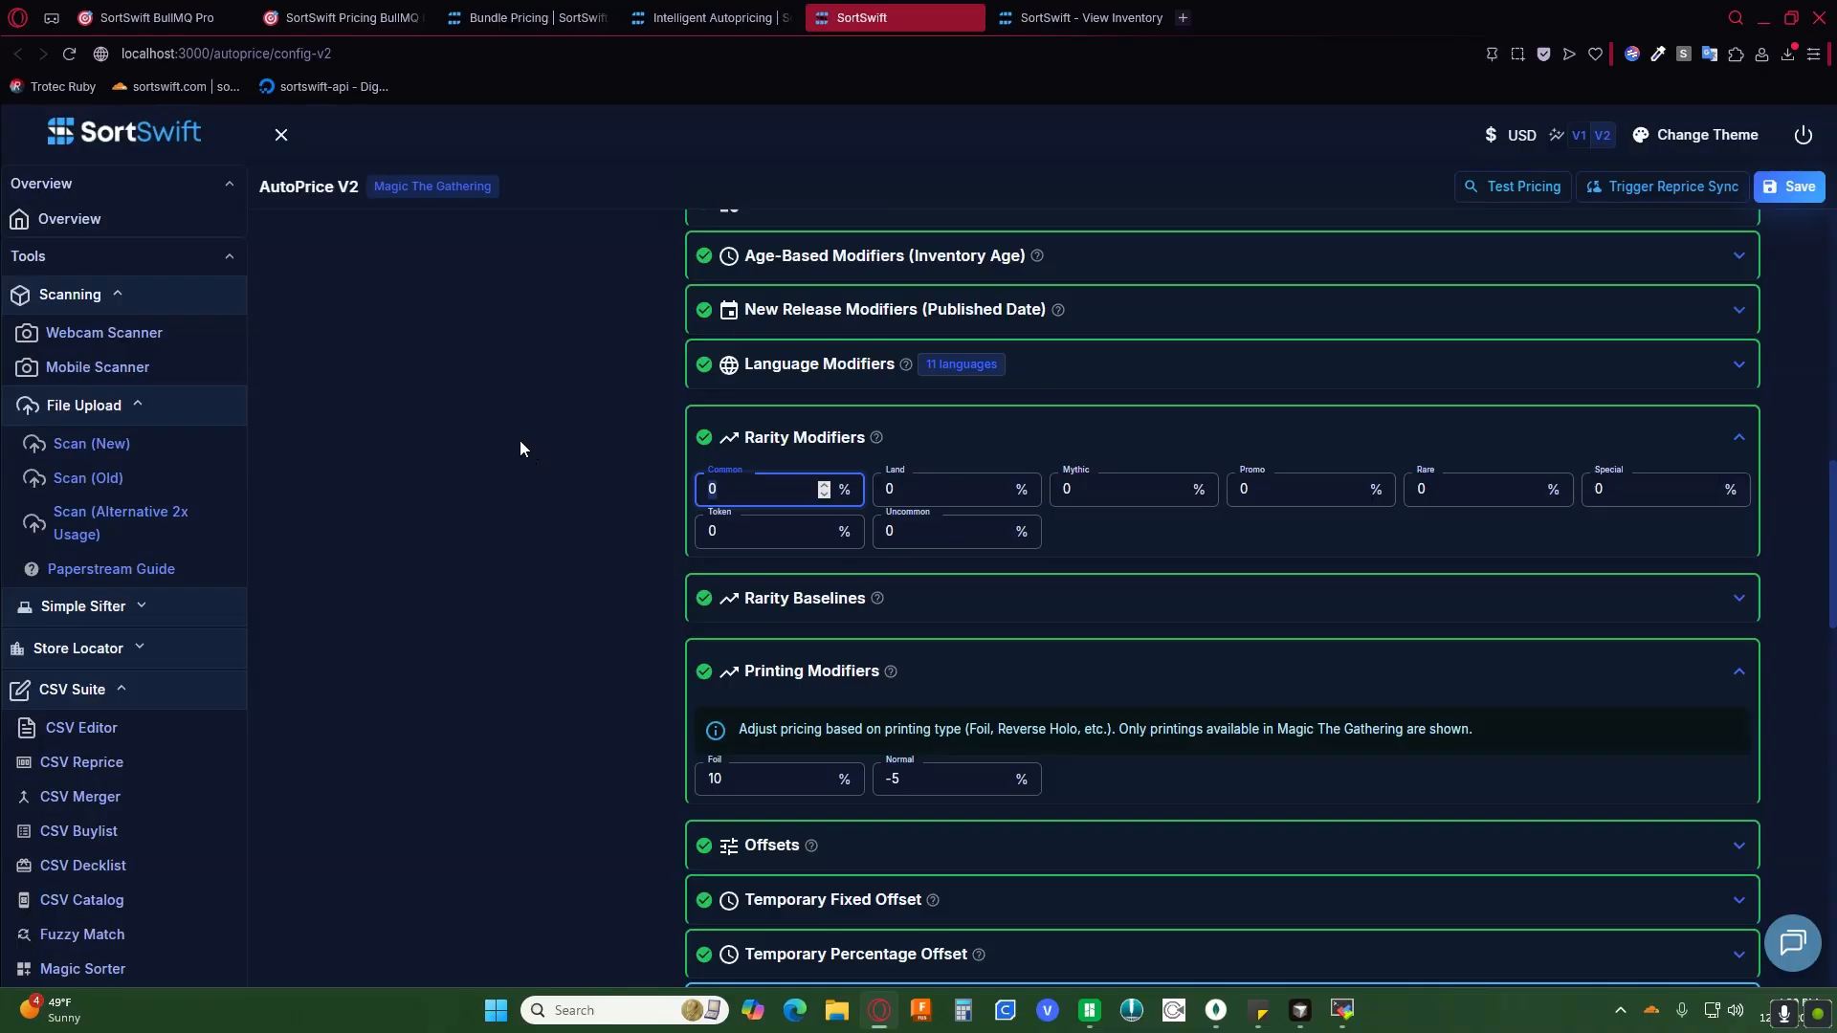
pyautogui.write('10')
pyautogui.click(1110, 488)
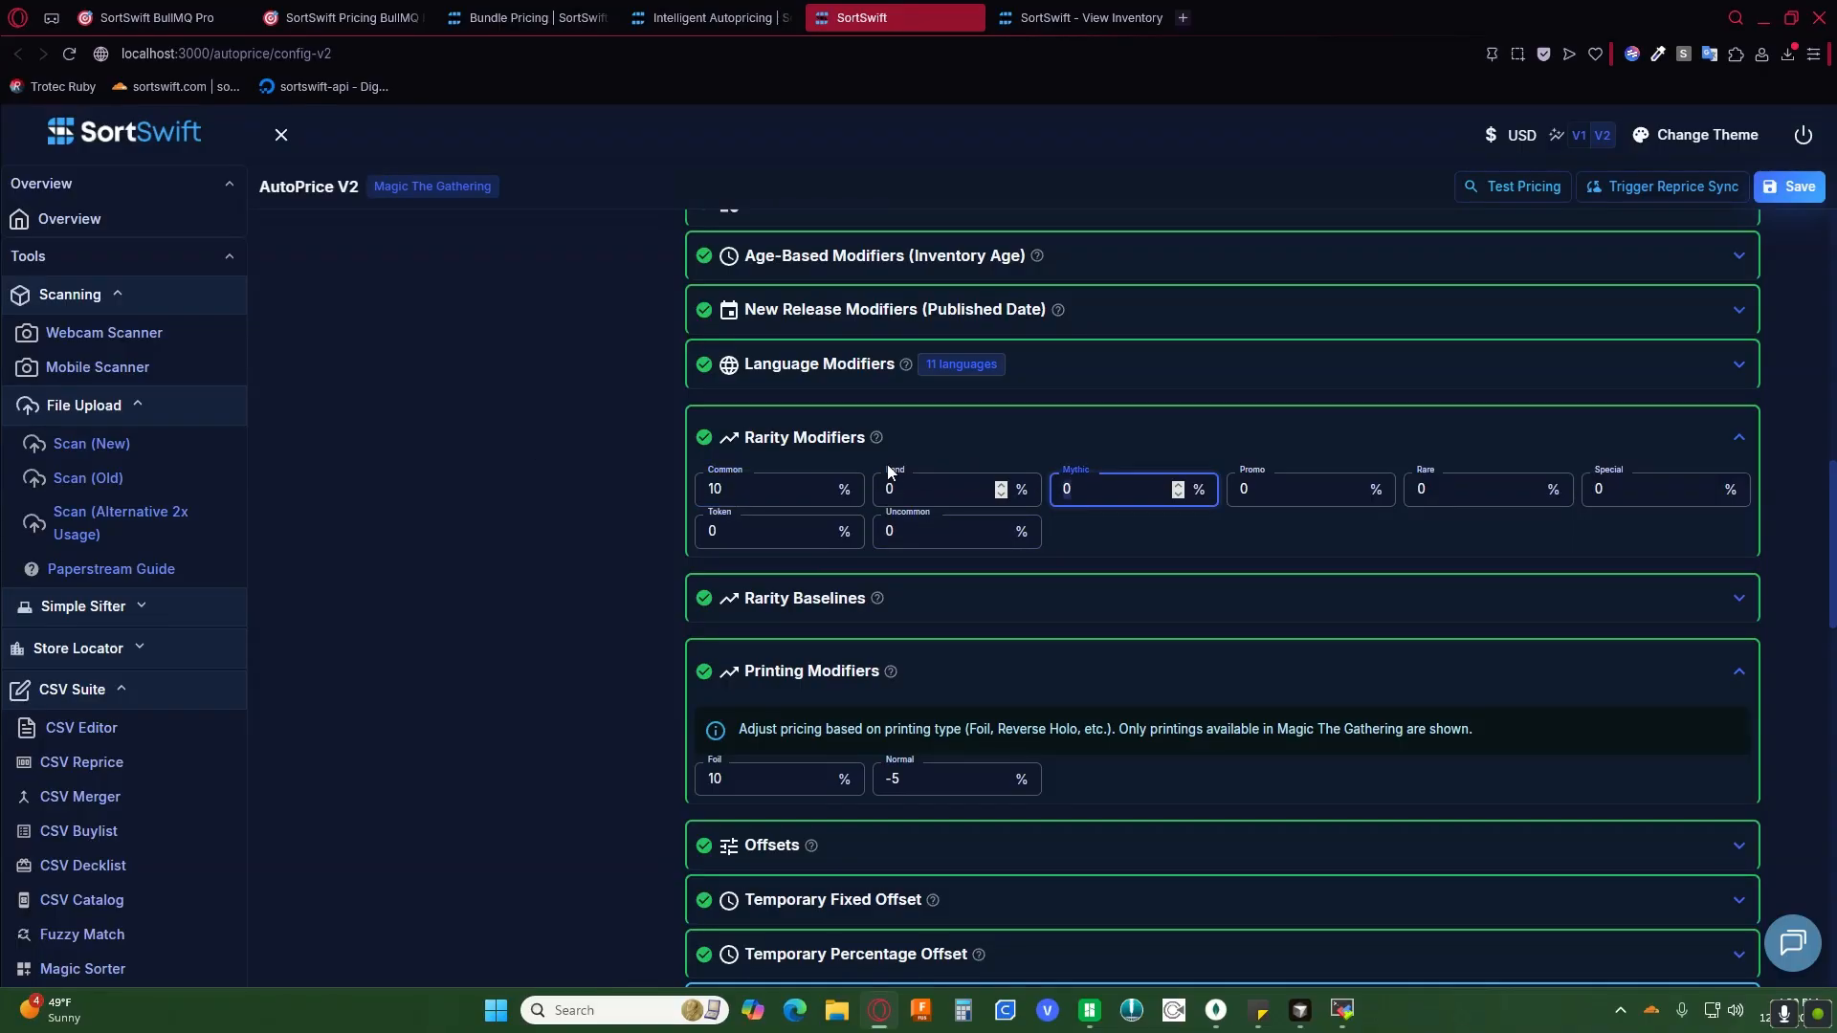
# Step: Expand the $0 - $19.99 range's Condition Modifiers and go through the percentages from Near Mint to Heavily Played
pyautogui.scroll(6, 593, 574)
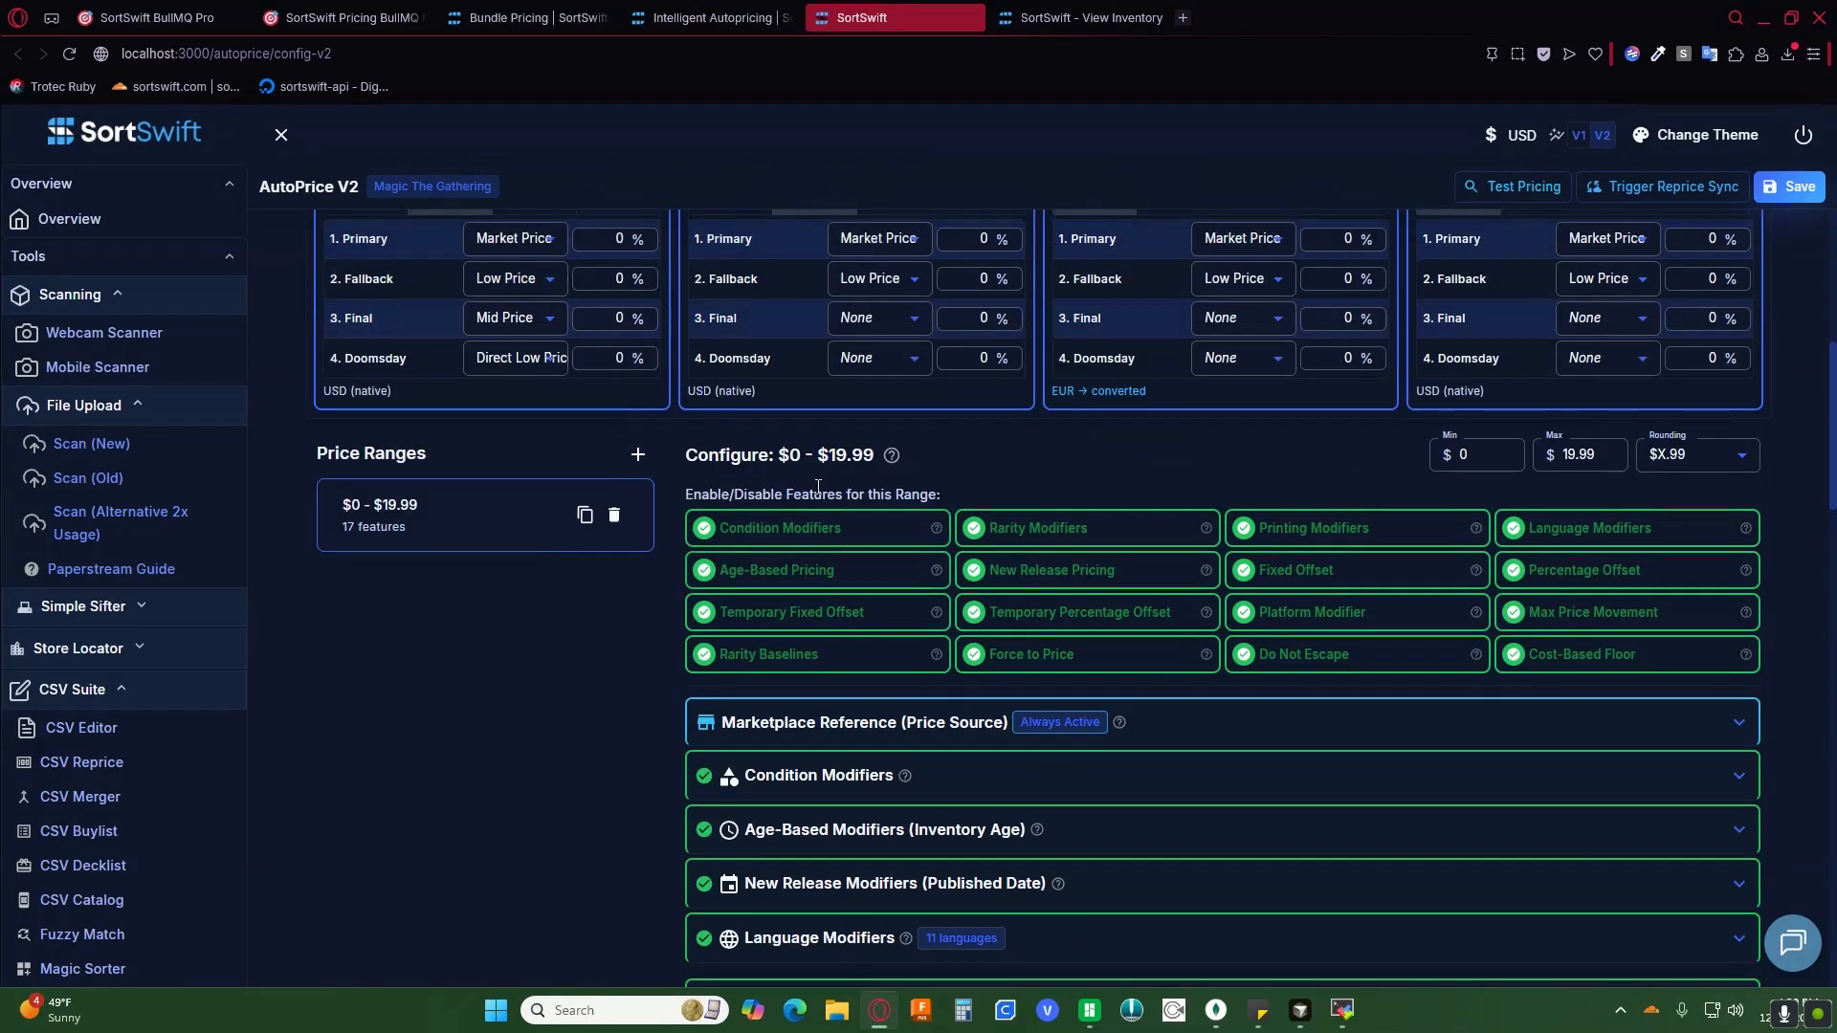
pyautogui.scroll(-3, 802, 547)
pyautogui.click(769, 498)
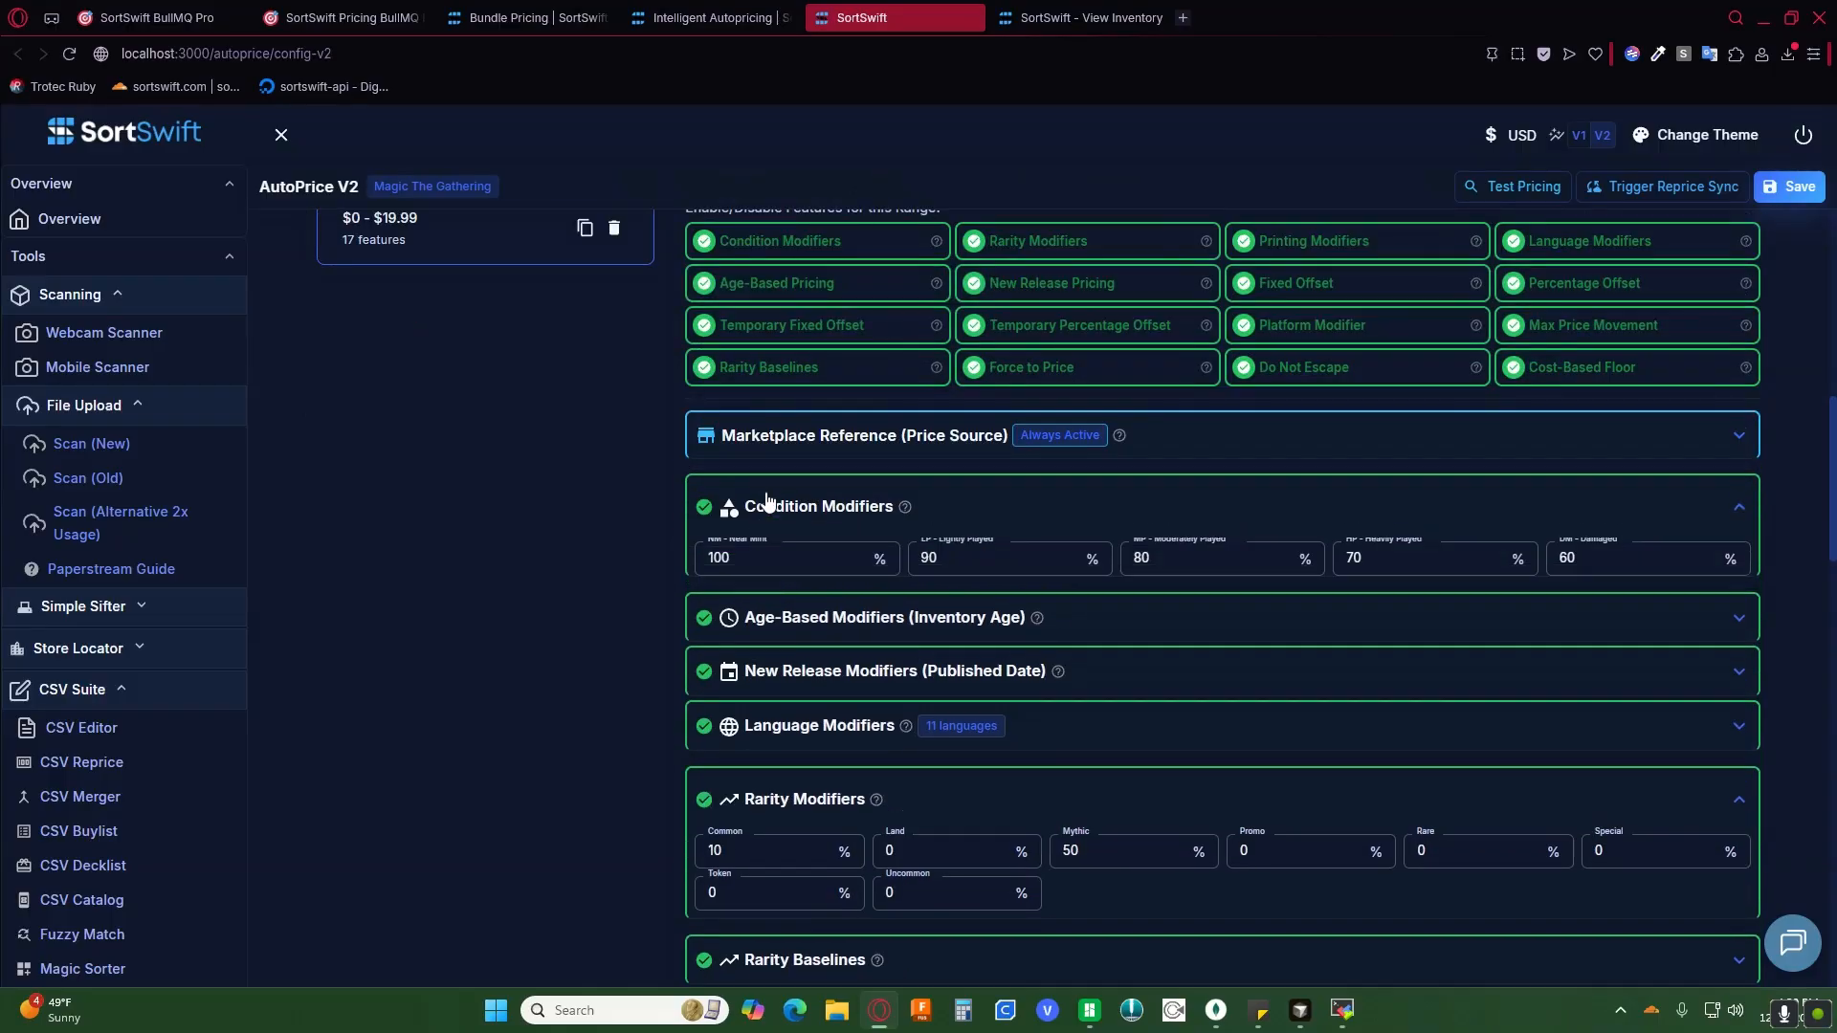
pyautogui.click(753, 557)
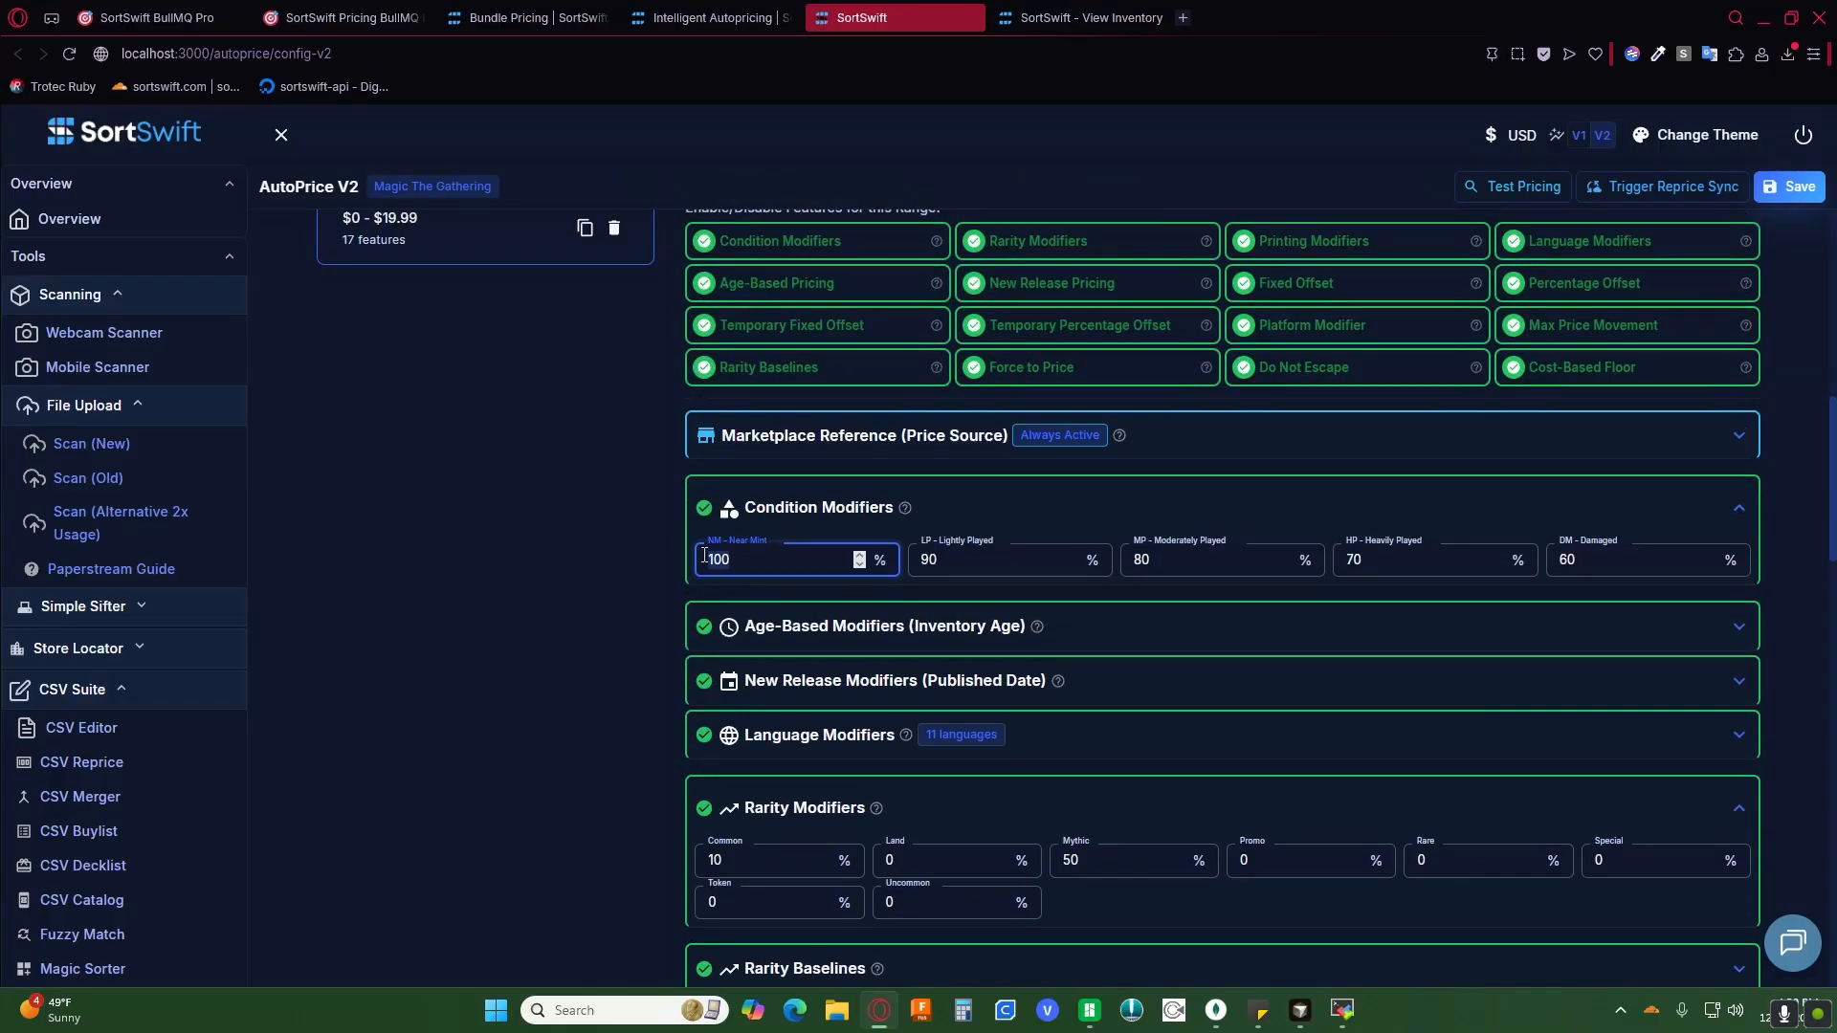
pyautogui.click(932, 598)
pyautogui.click(1057, 559)
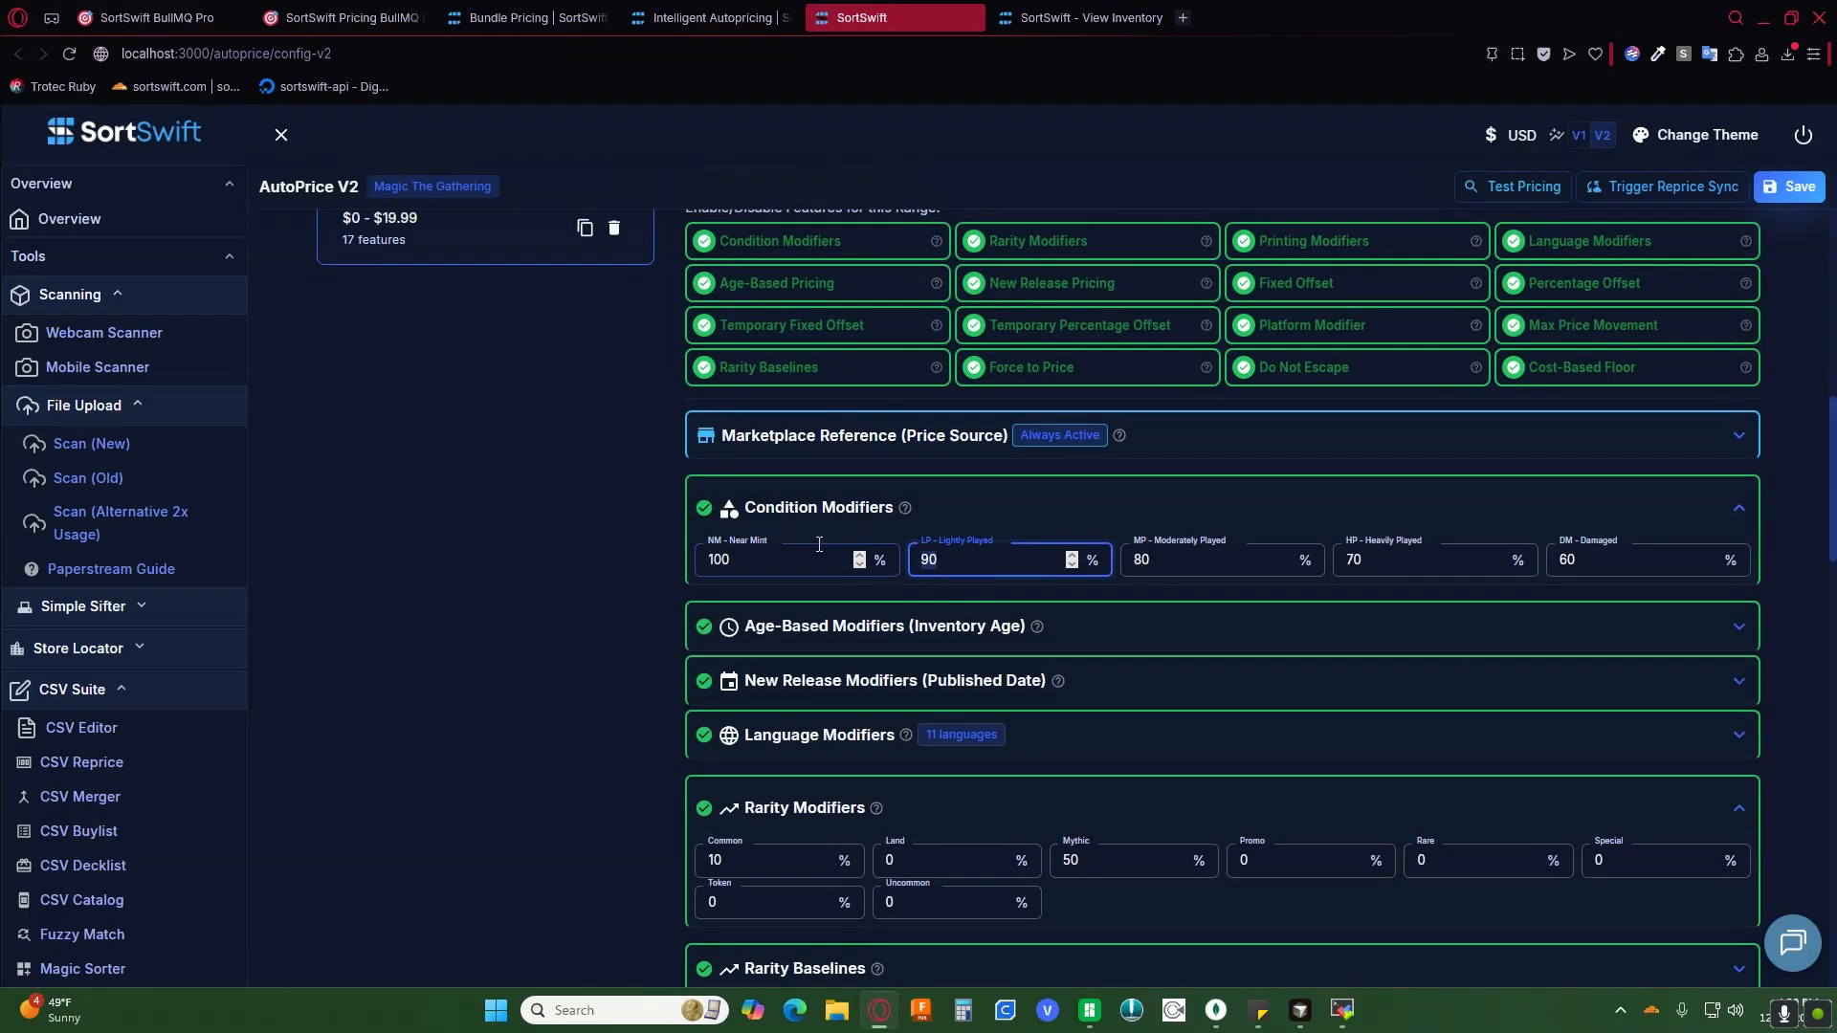
pyautogui.click(1269, 562)
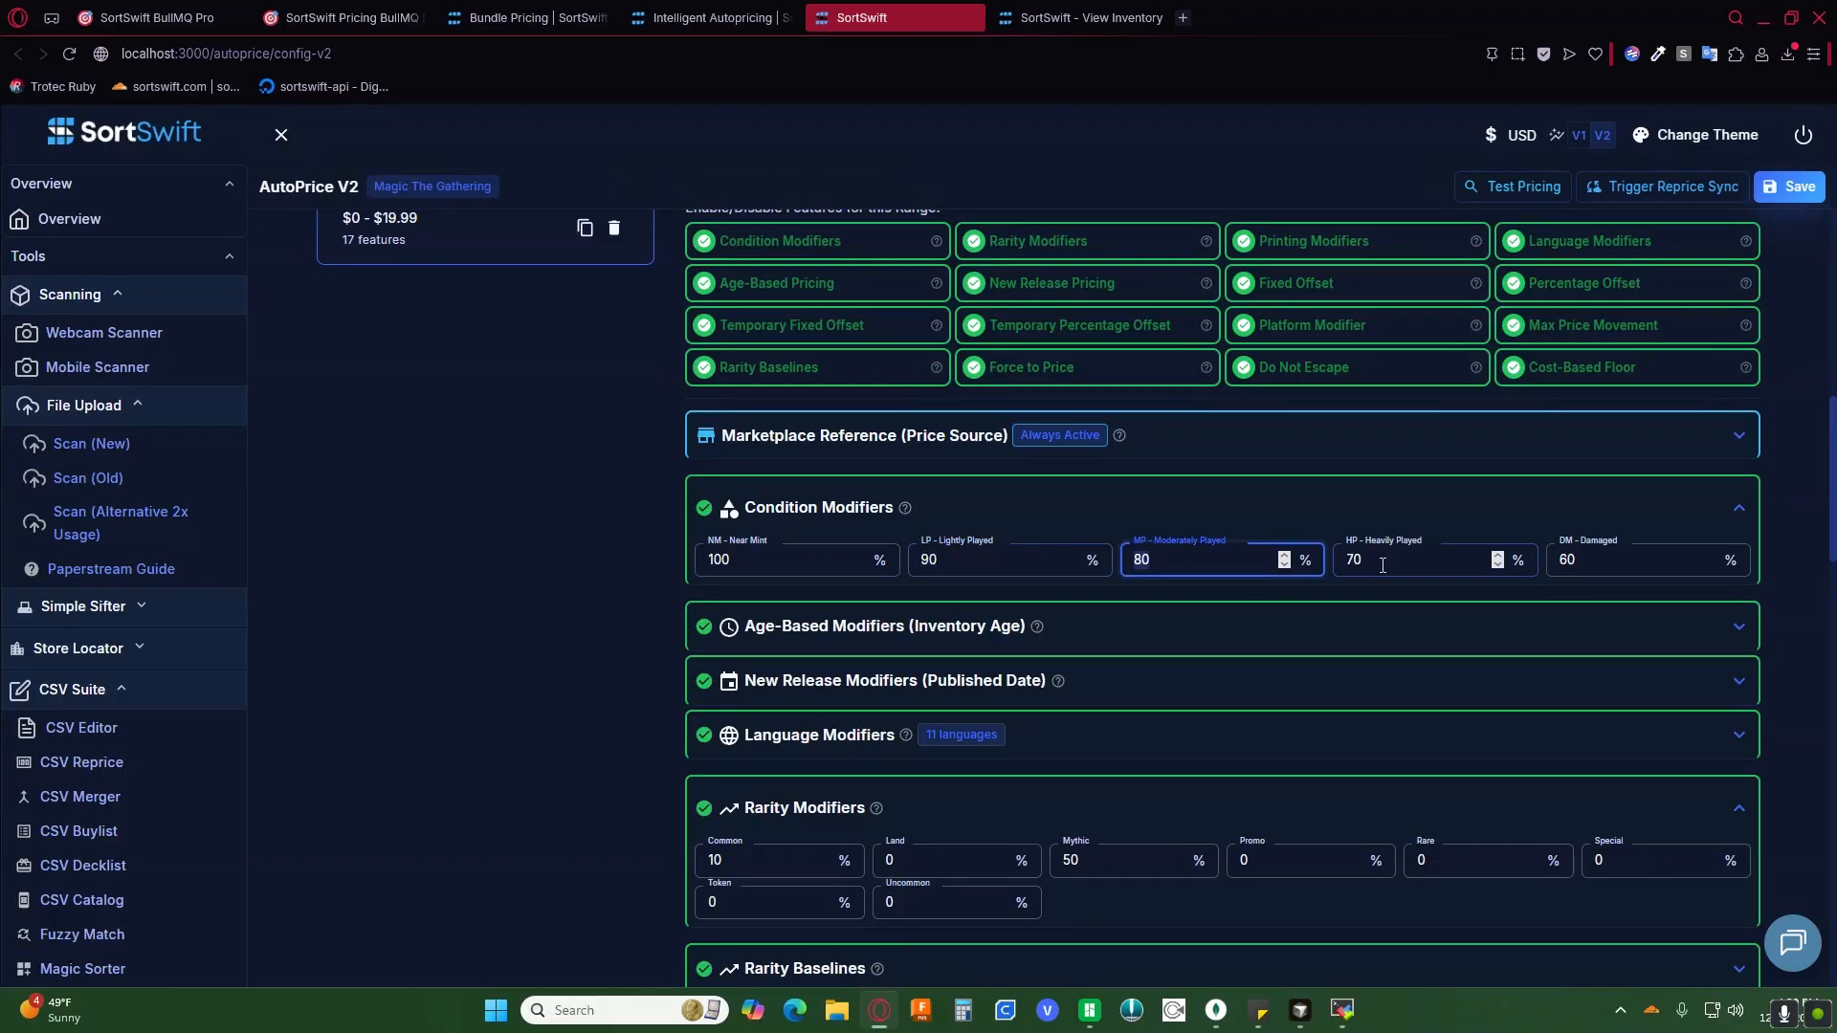
pyautogui.click(1397, 559)
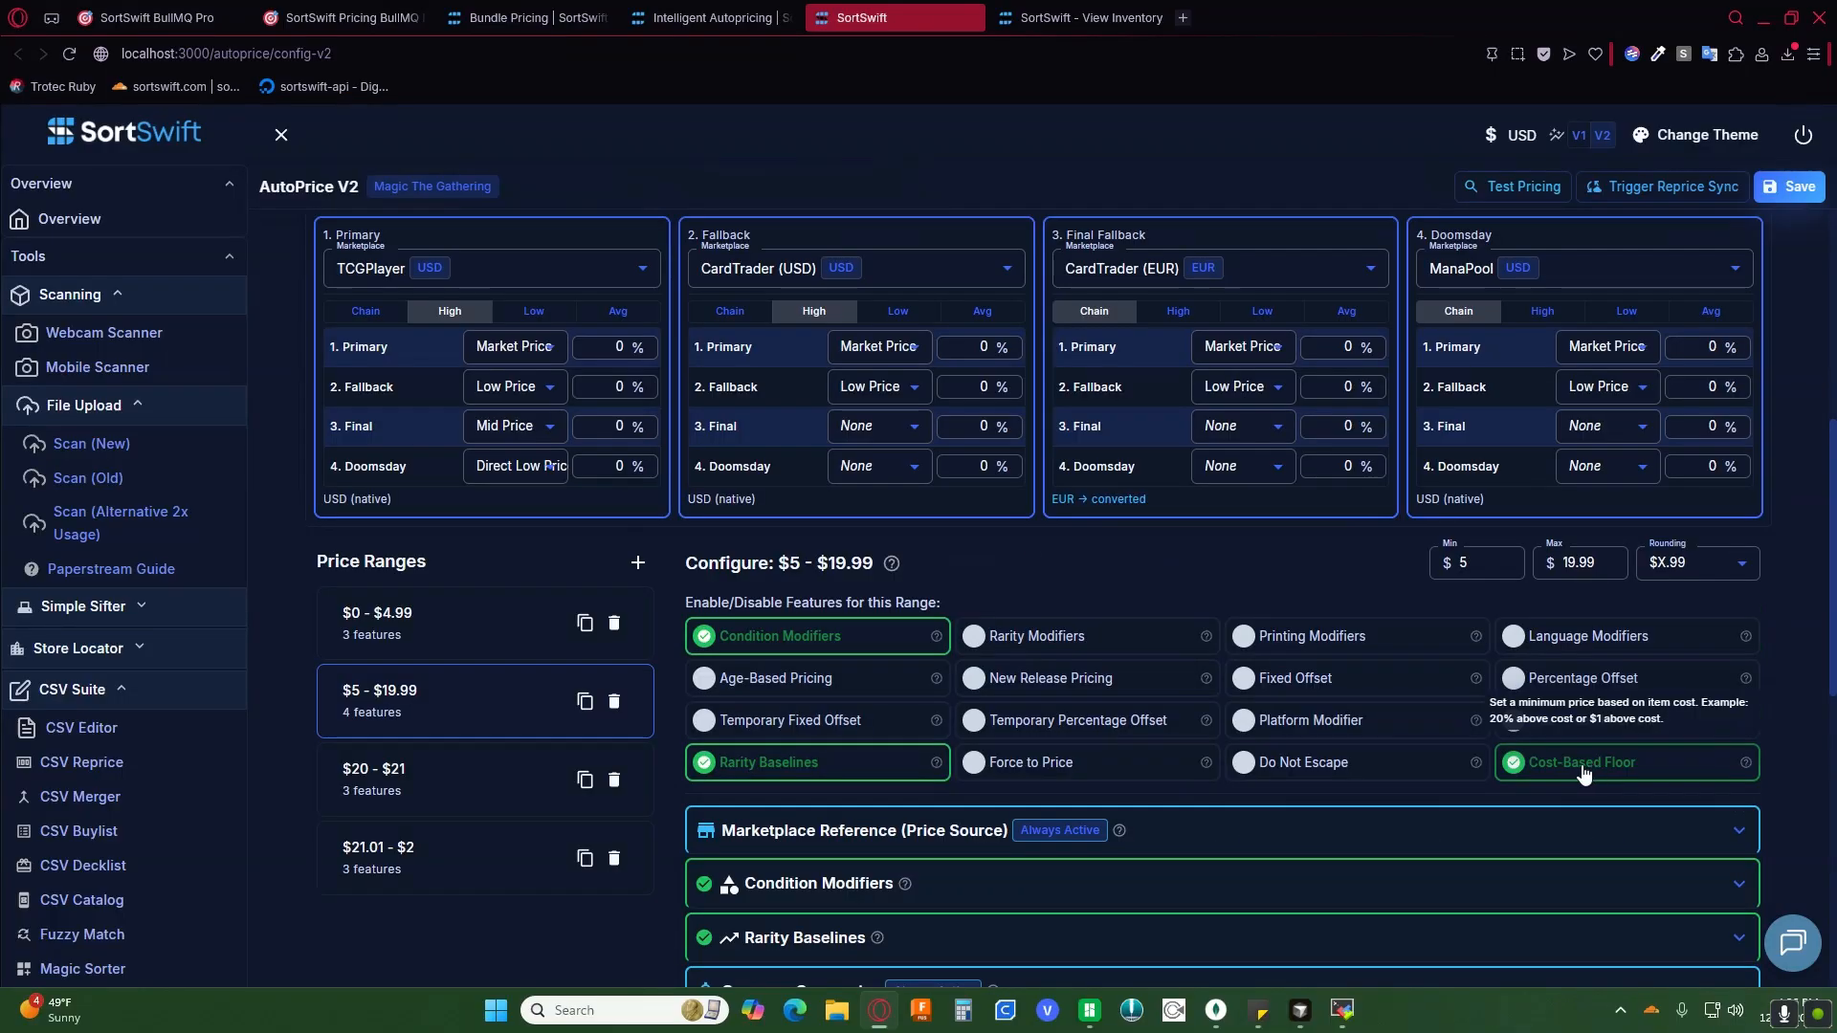
# Step: Enable every remaining feature for the $5 - $19.99 range, keeping Condition Modifiers, Rarity Baselines and Cost-Based Floor on
pyautogui.click(1583, 773)
pyautogui.click(858, 727)
pyautogui.click(861, 683)
pyautogui.click(1062, 639)
pyautogui.click(1072, 680)
pyautogui.click(1076, 722)
pyautogui.click(1081, 764)
pyautogui.click(1303, 771)
pyautogui.click(1308, 719)
pyautogui.click(1309, 679)
pyautogui.click(1312, 636)
pyautogui.click(1588, 636)
pyautogui.click(1607, 679)
pyautogui.click(1611, 719)
pyautogui.click(1607, 766)
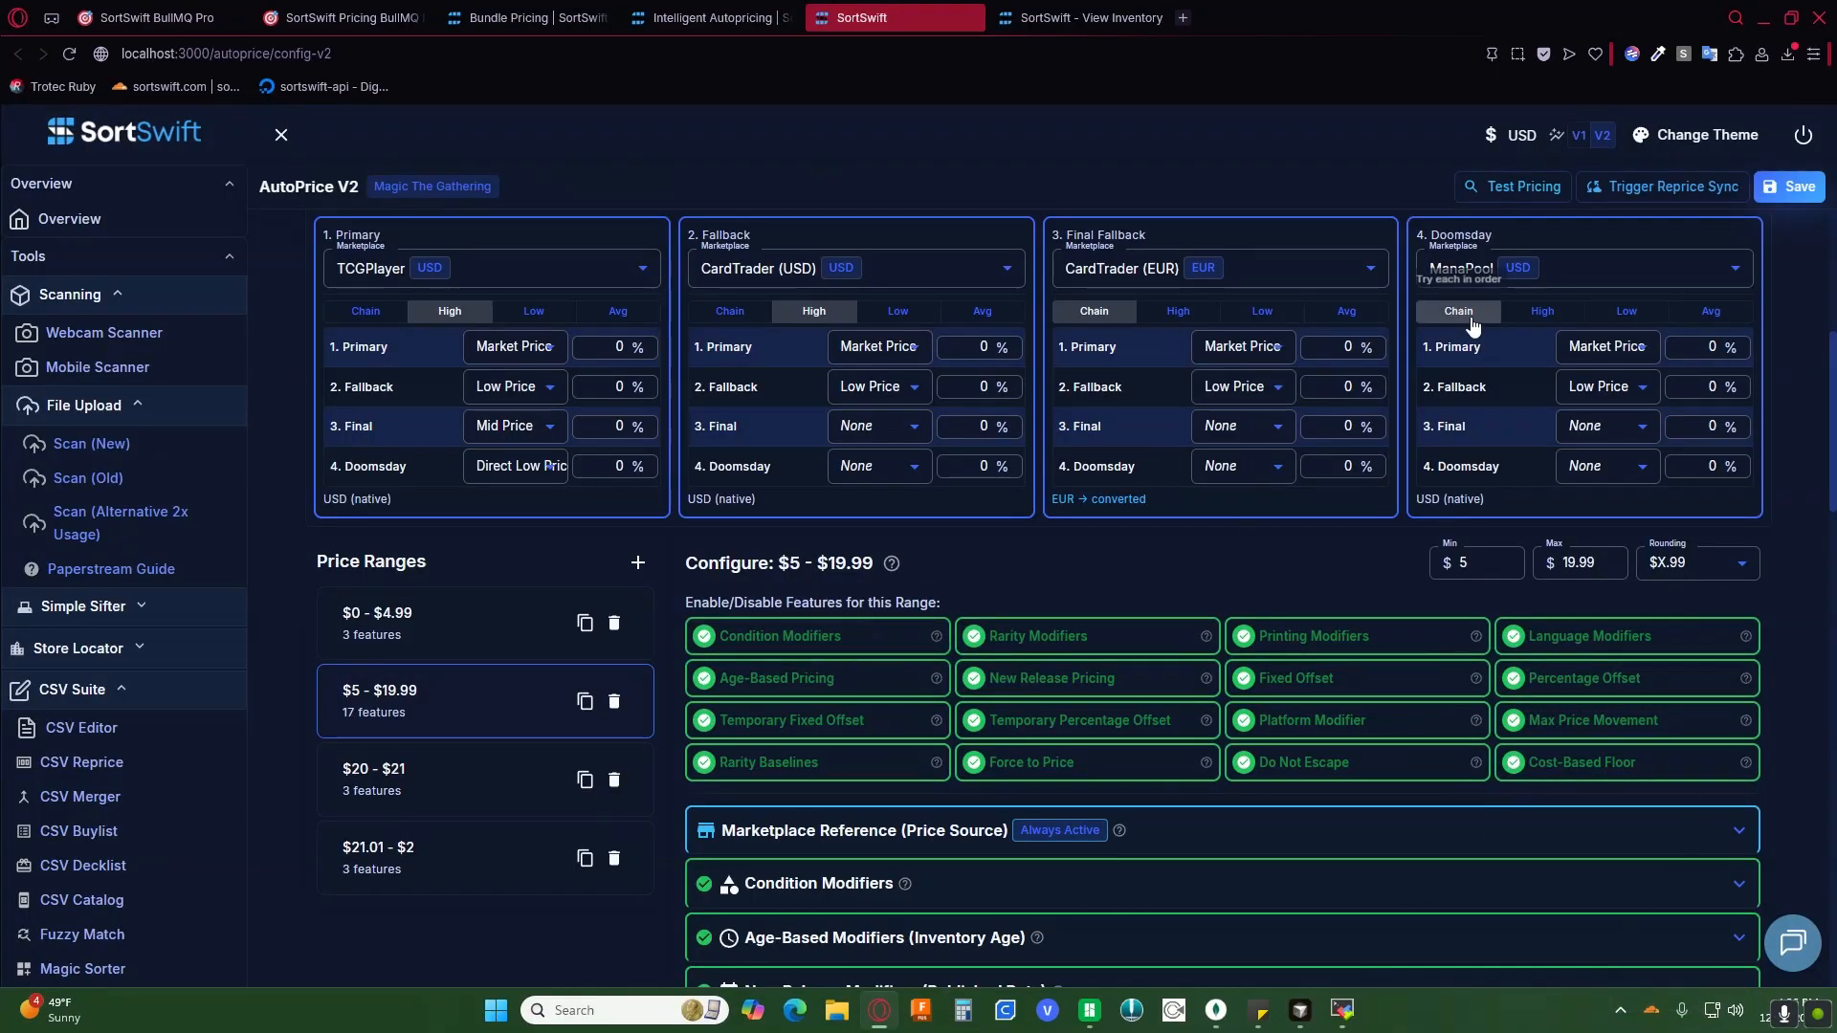
# Step: Open Test Pricing for single cards and search for Illithid Harvester
pyautogui.click(1516, 187)
pyautogui.click(566, 378)
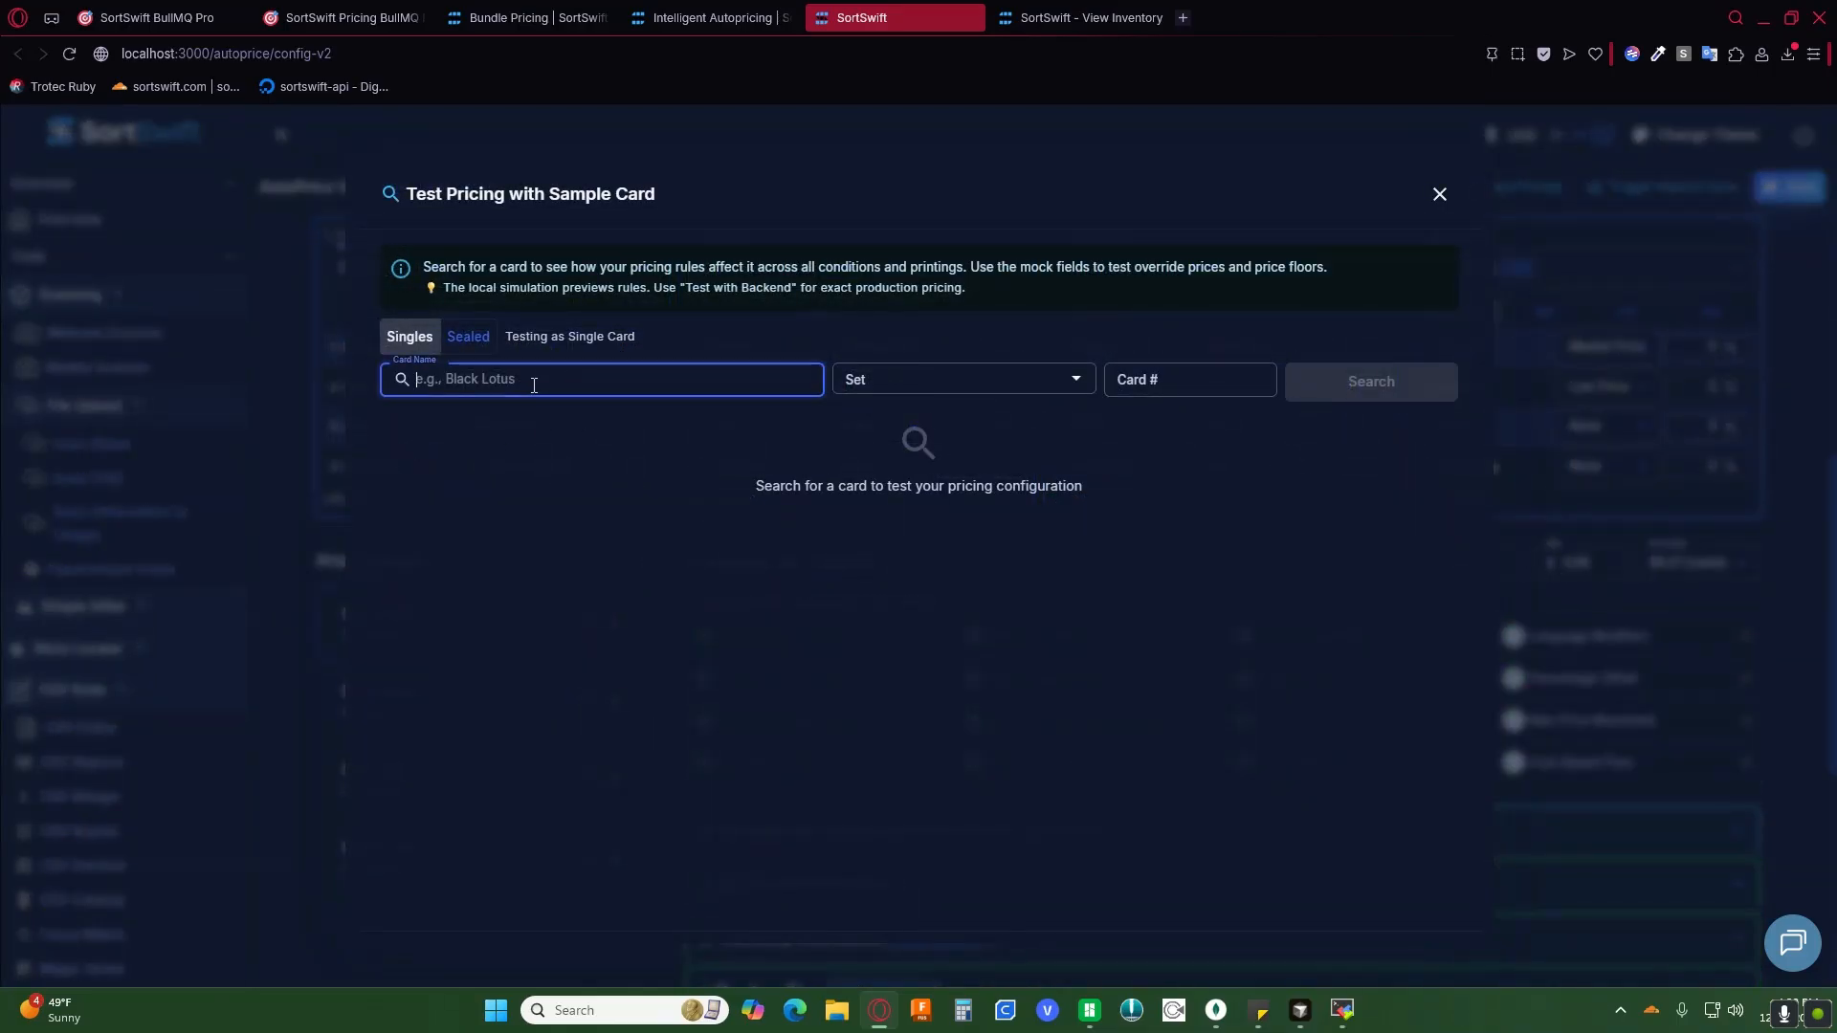
pyautogui.write('illithid ha')
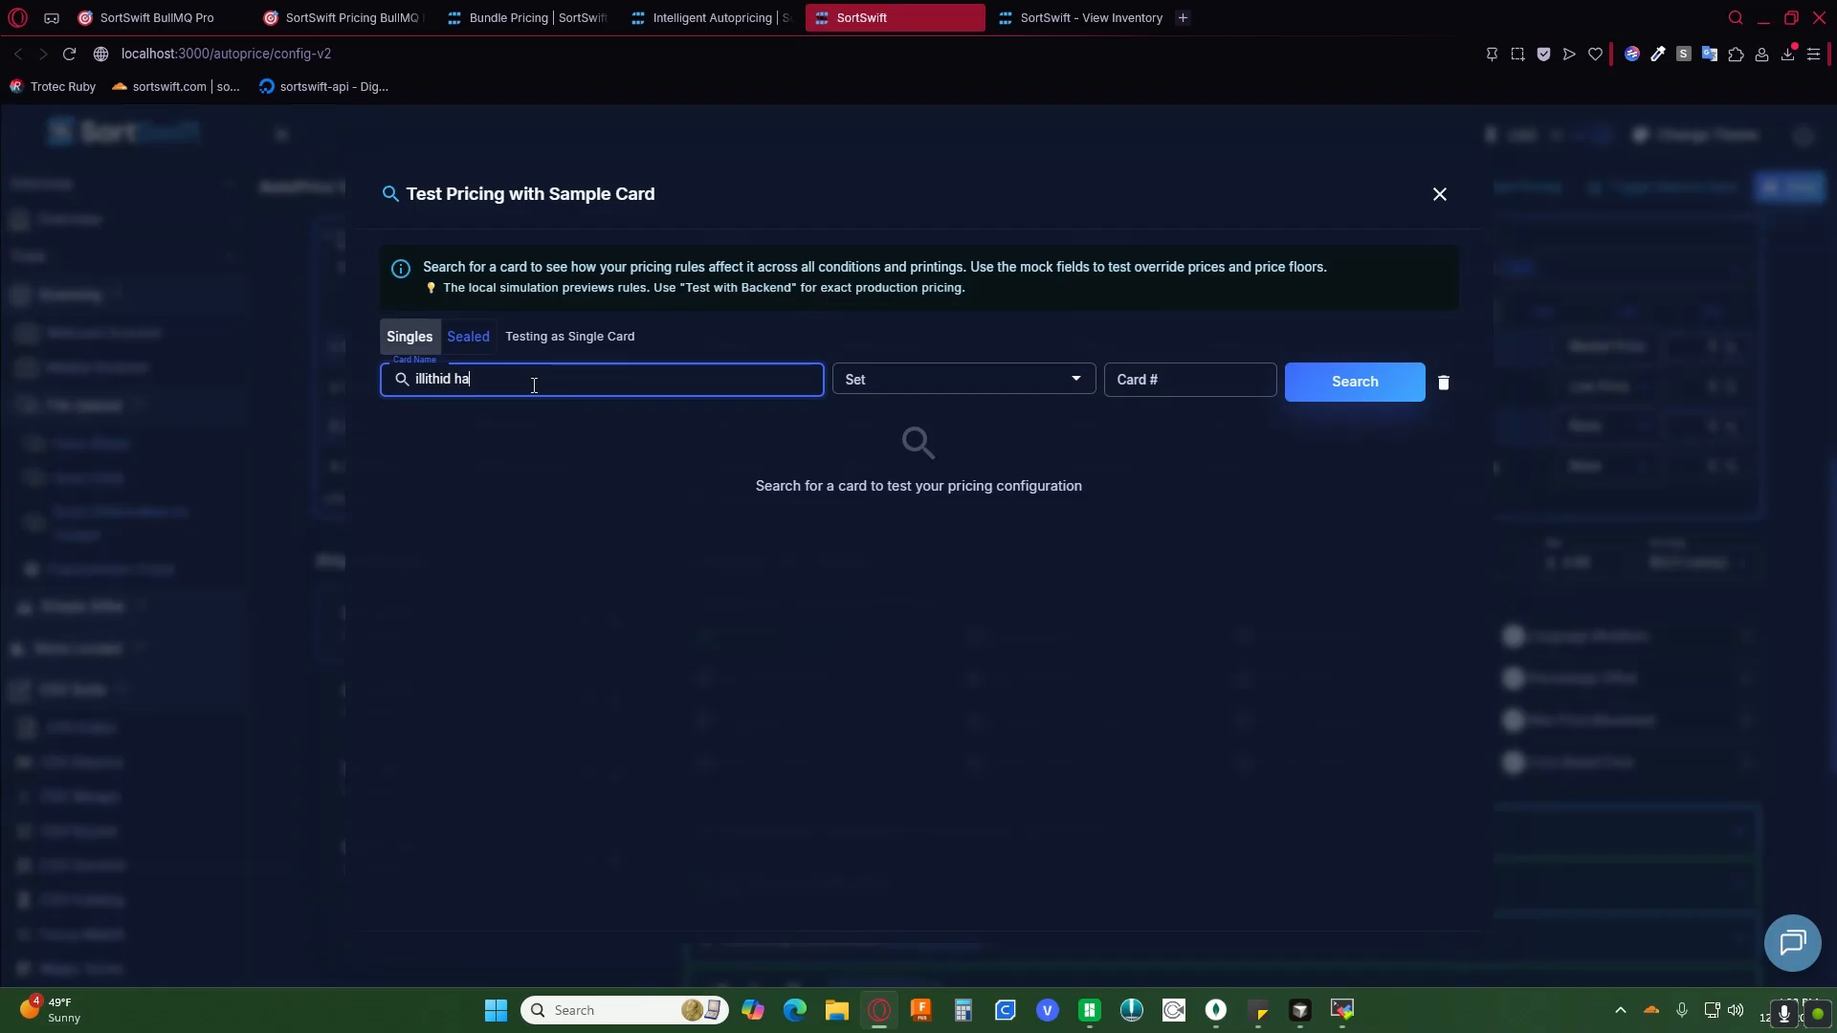
pyautogui.write('rvester')
pyautogui.press('Return')
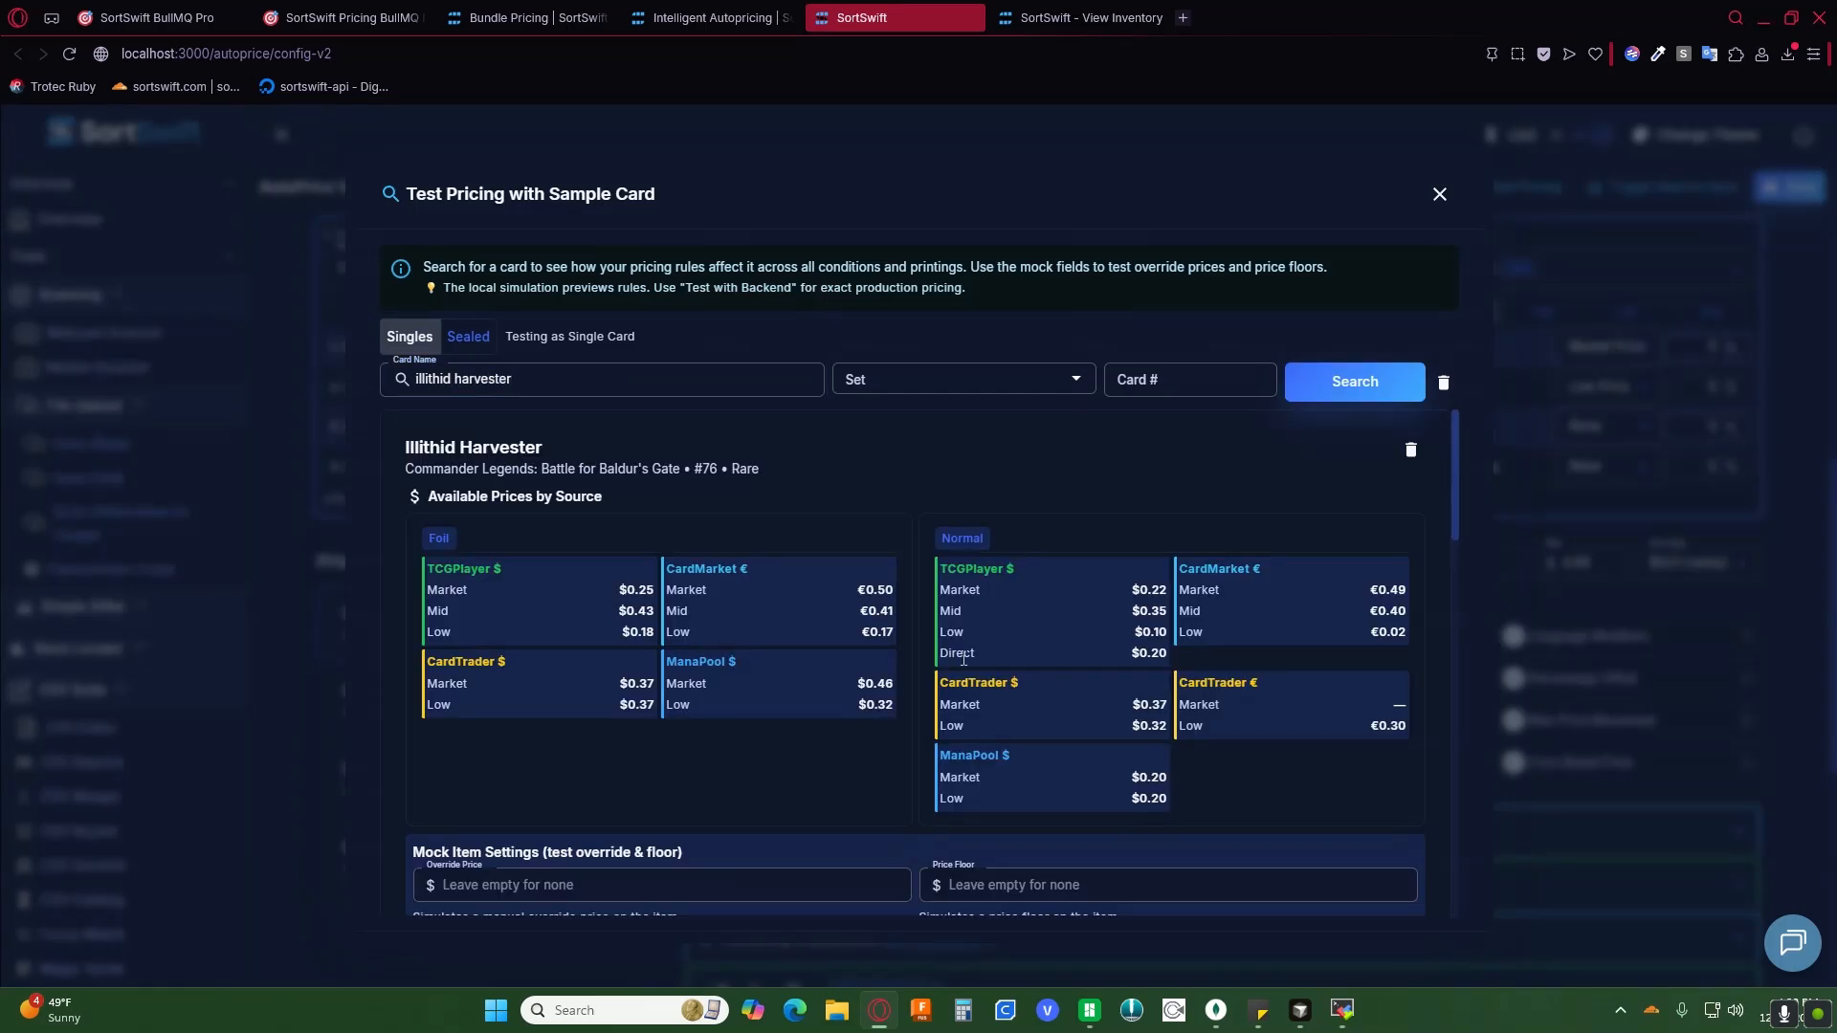
# Step: Examine the card's source prices, mock item settings, results by condition and step-by-step pricing breakdown, and close the test
pyautogui.moveTo(479, 568); pyautogui.dragTo(889, 708)
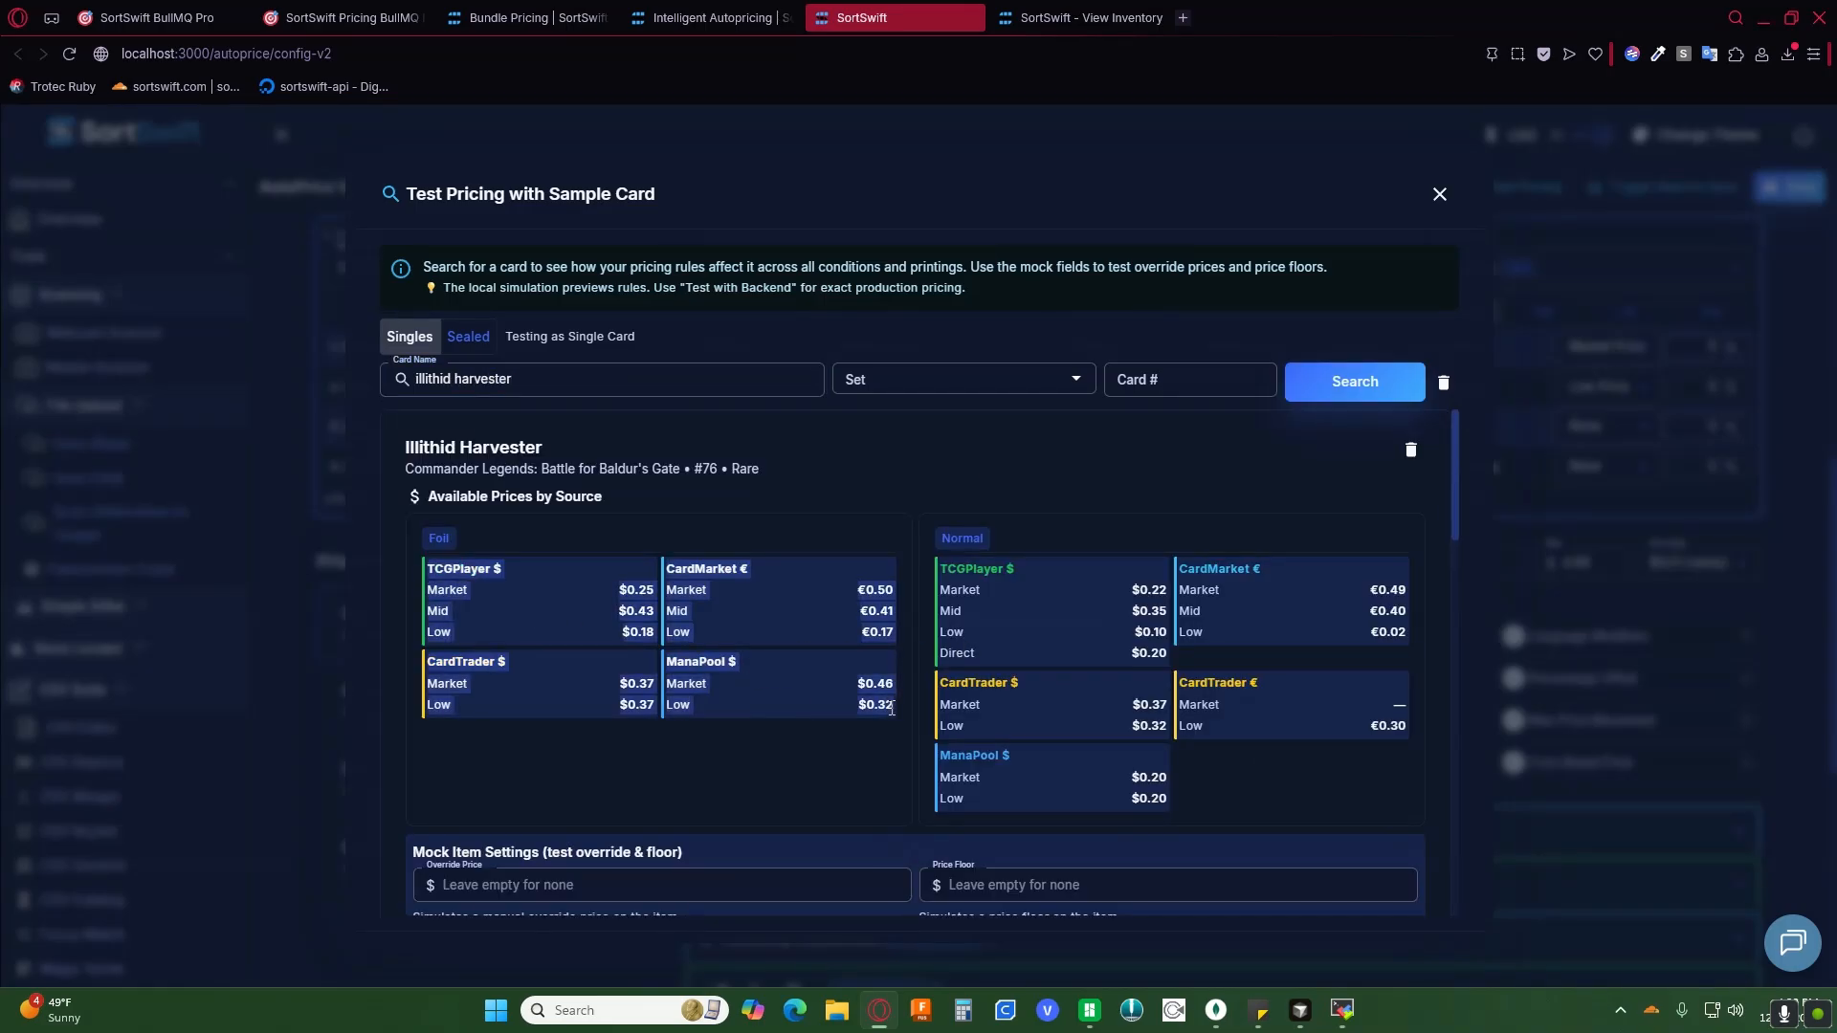
pyautogui.click(942, 644)
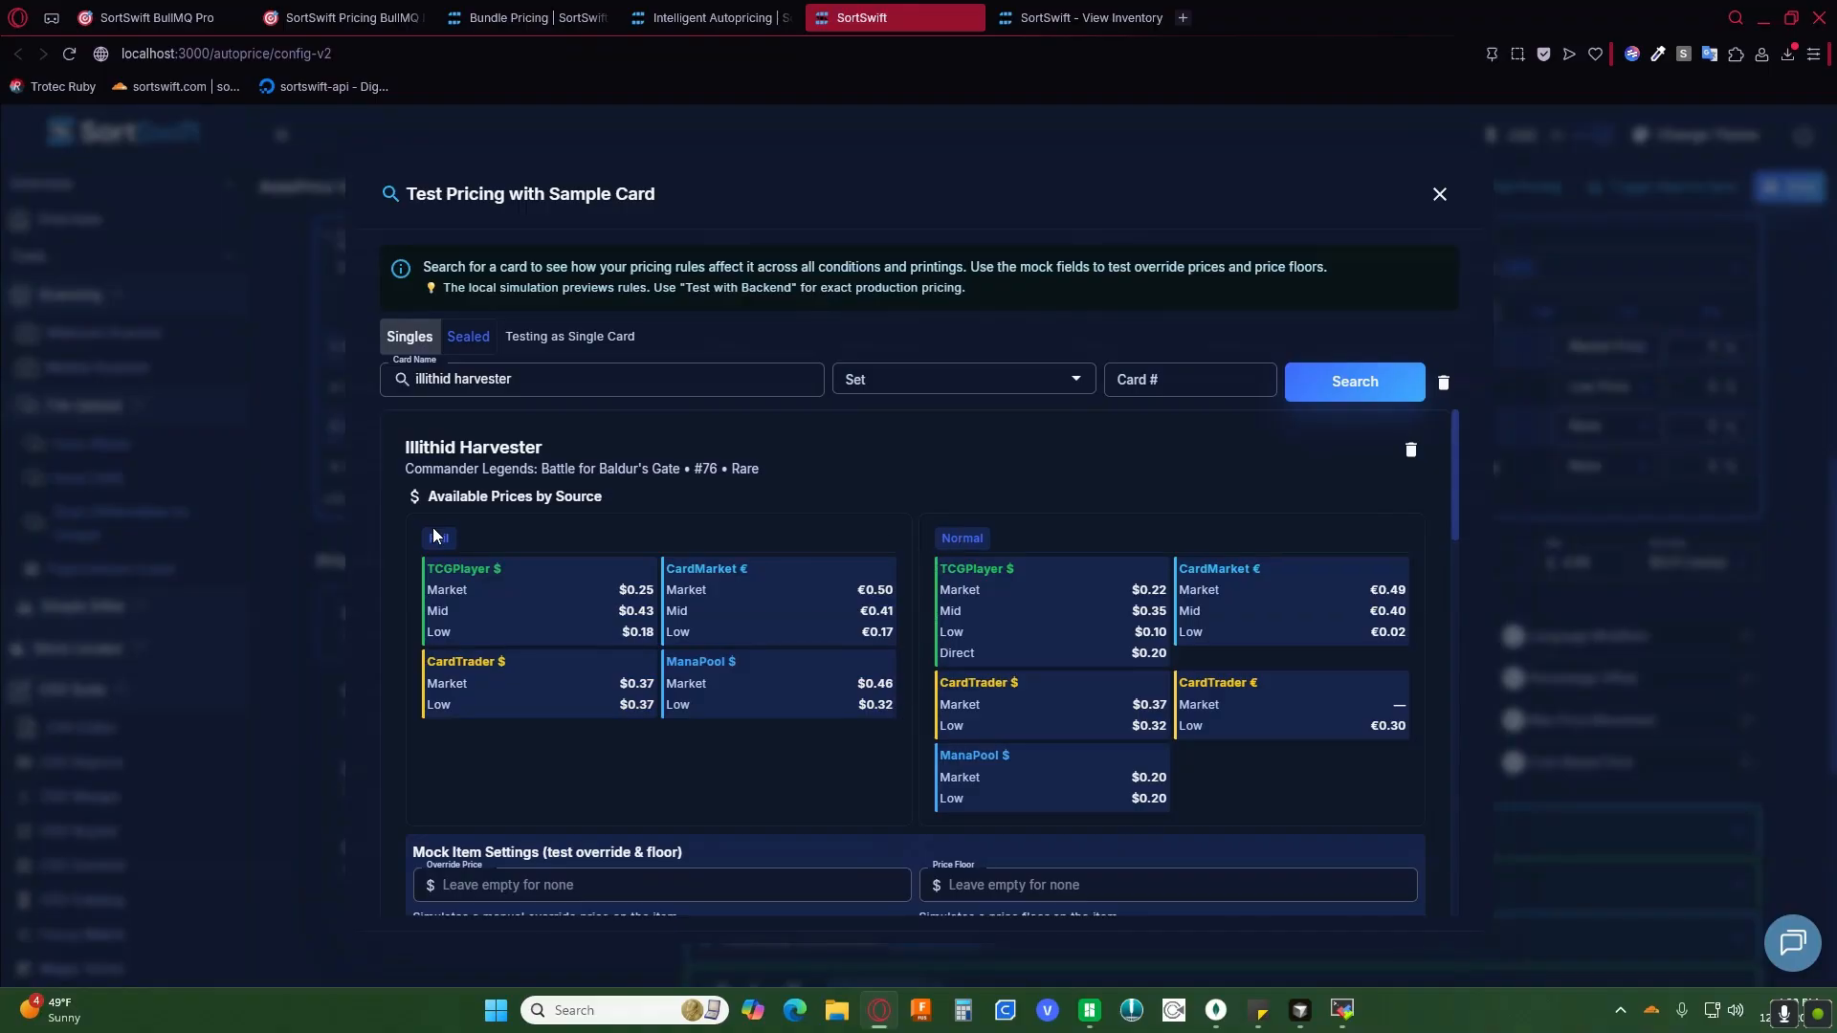
pyautogui.scroll(-6, 434, 533)
pyautogui.scroll(2, 477, 507)
pyautogui.click(476, 500)
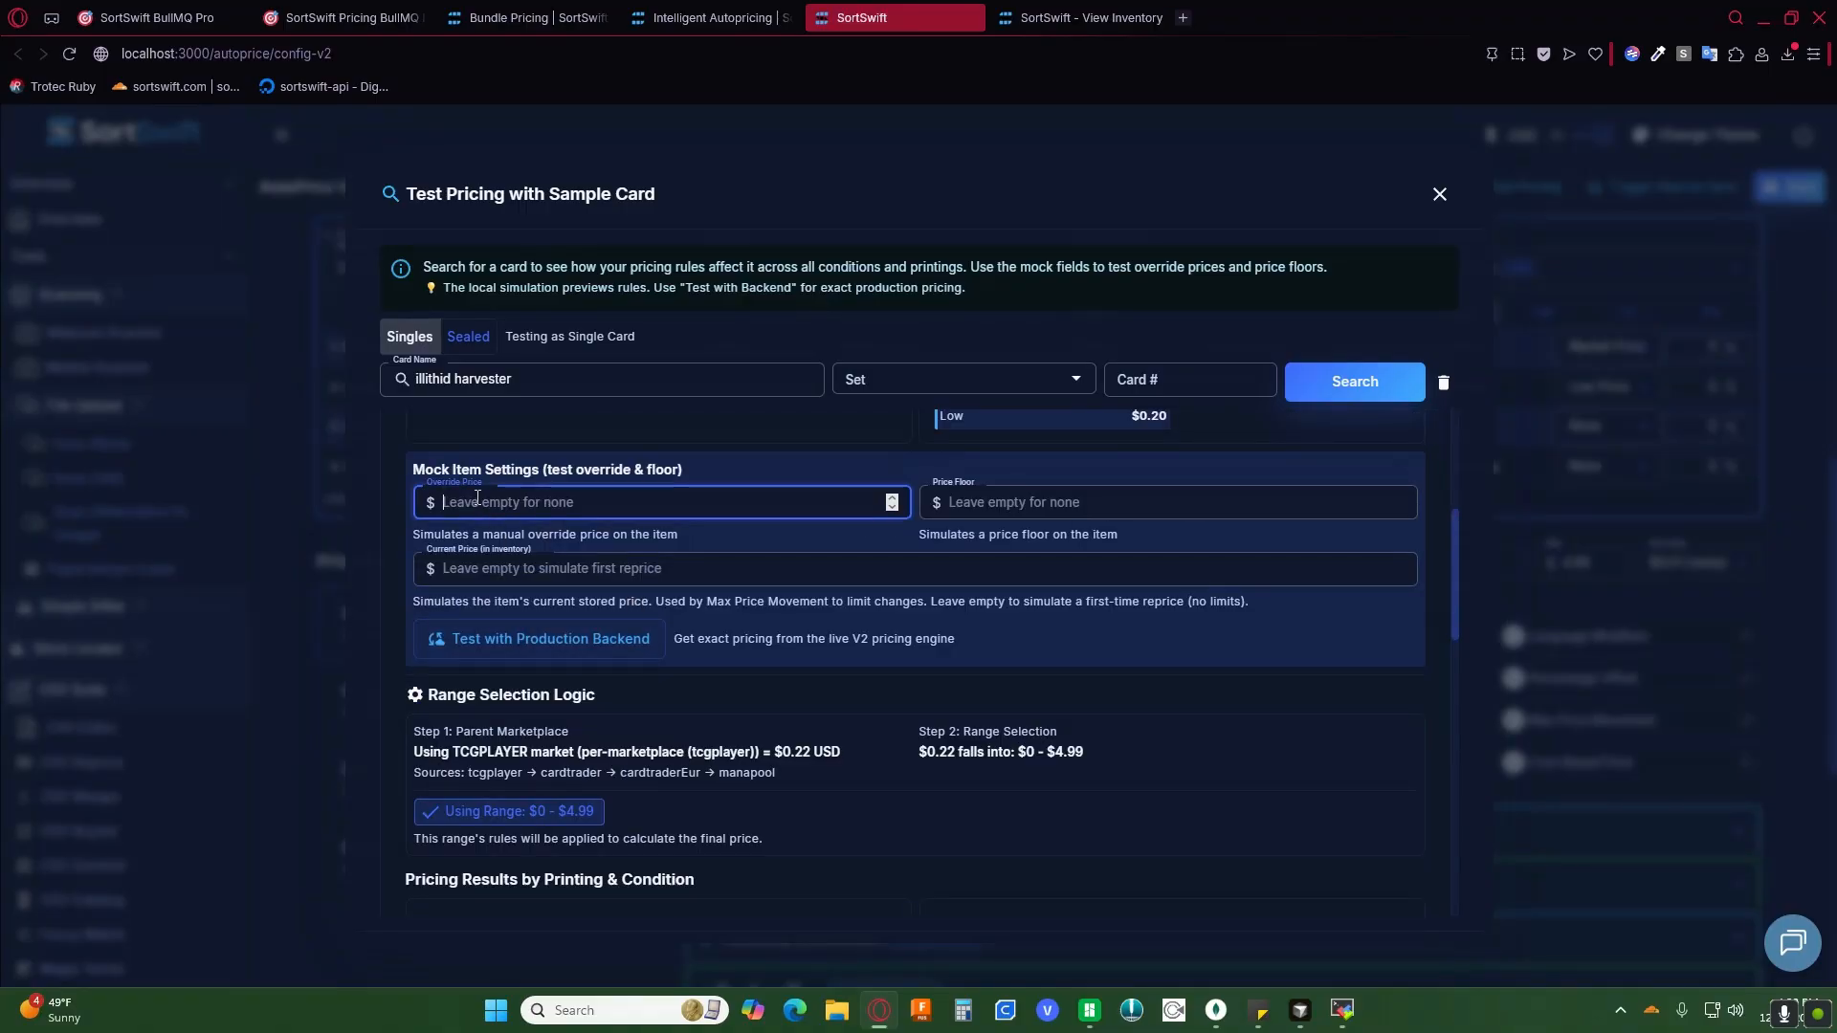
pyautogui.click(1000, 503)
pyautogui.click(470, 568)
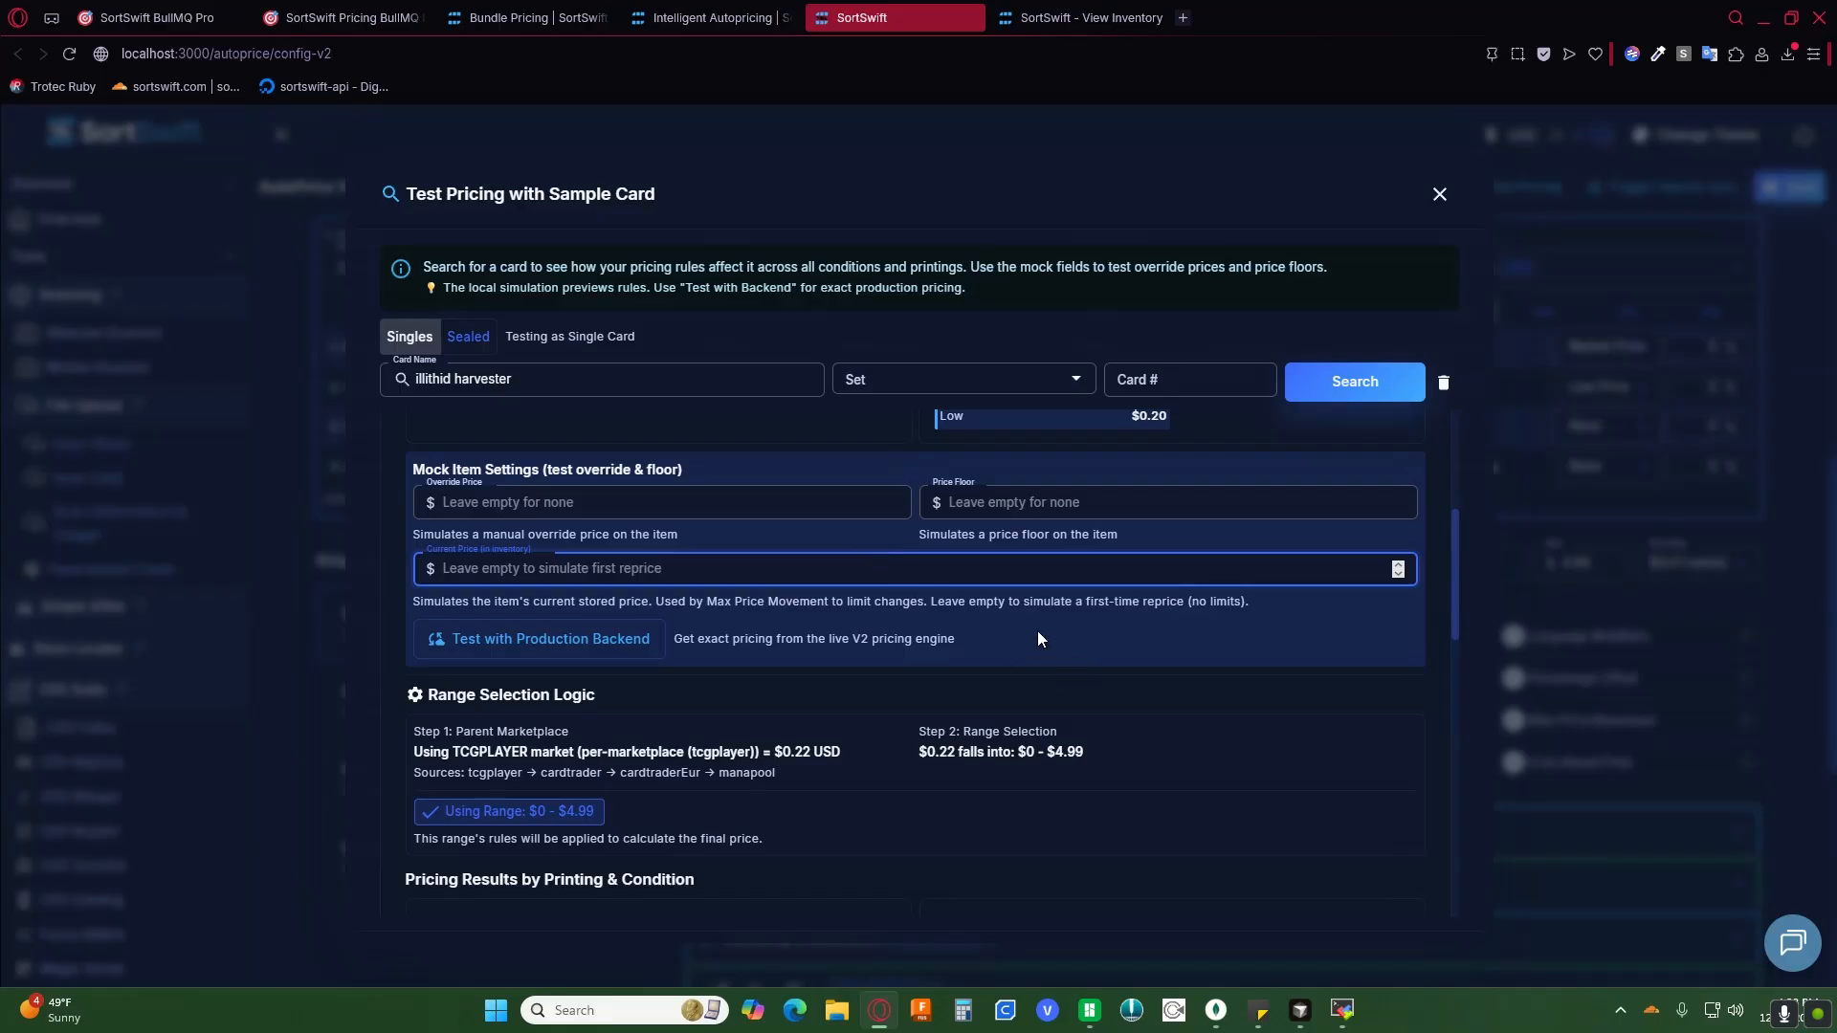
pyautogui.scroll(-4, 878, 710)
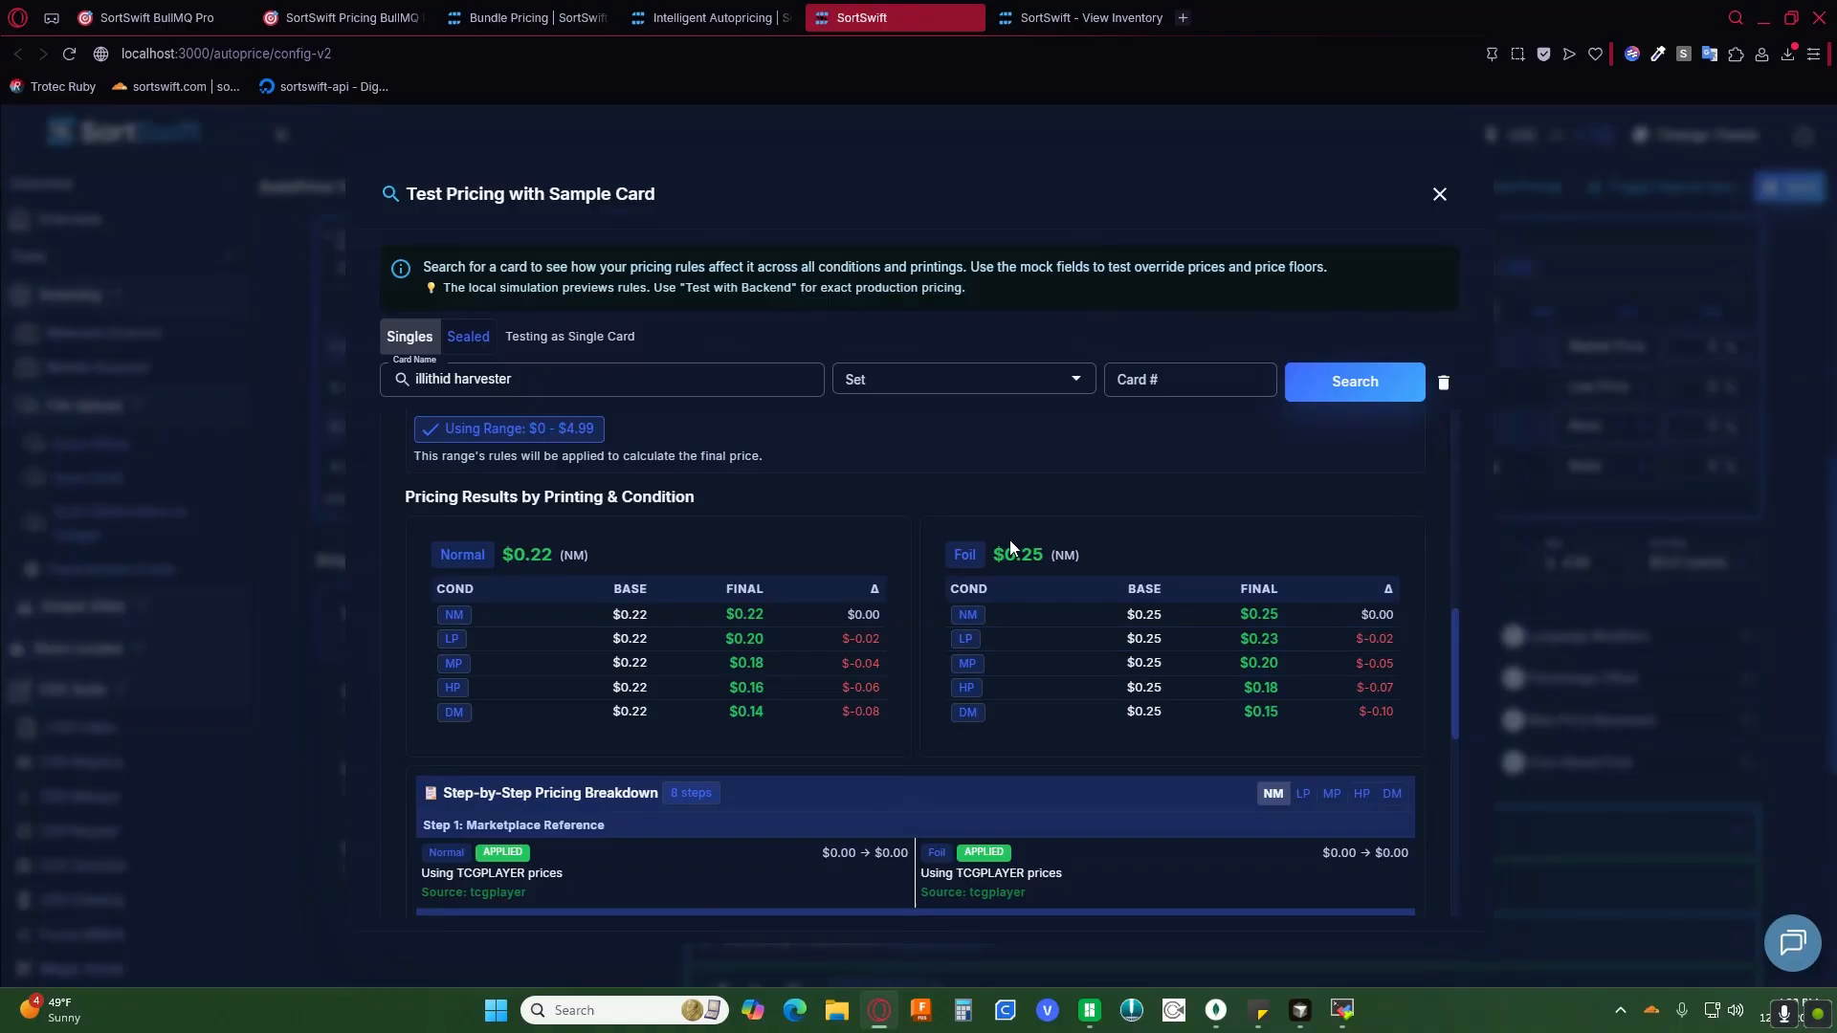
pyautogui.scroll(-10, 1134, 754)
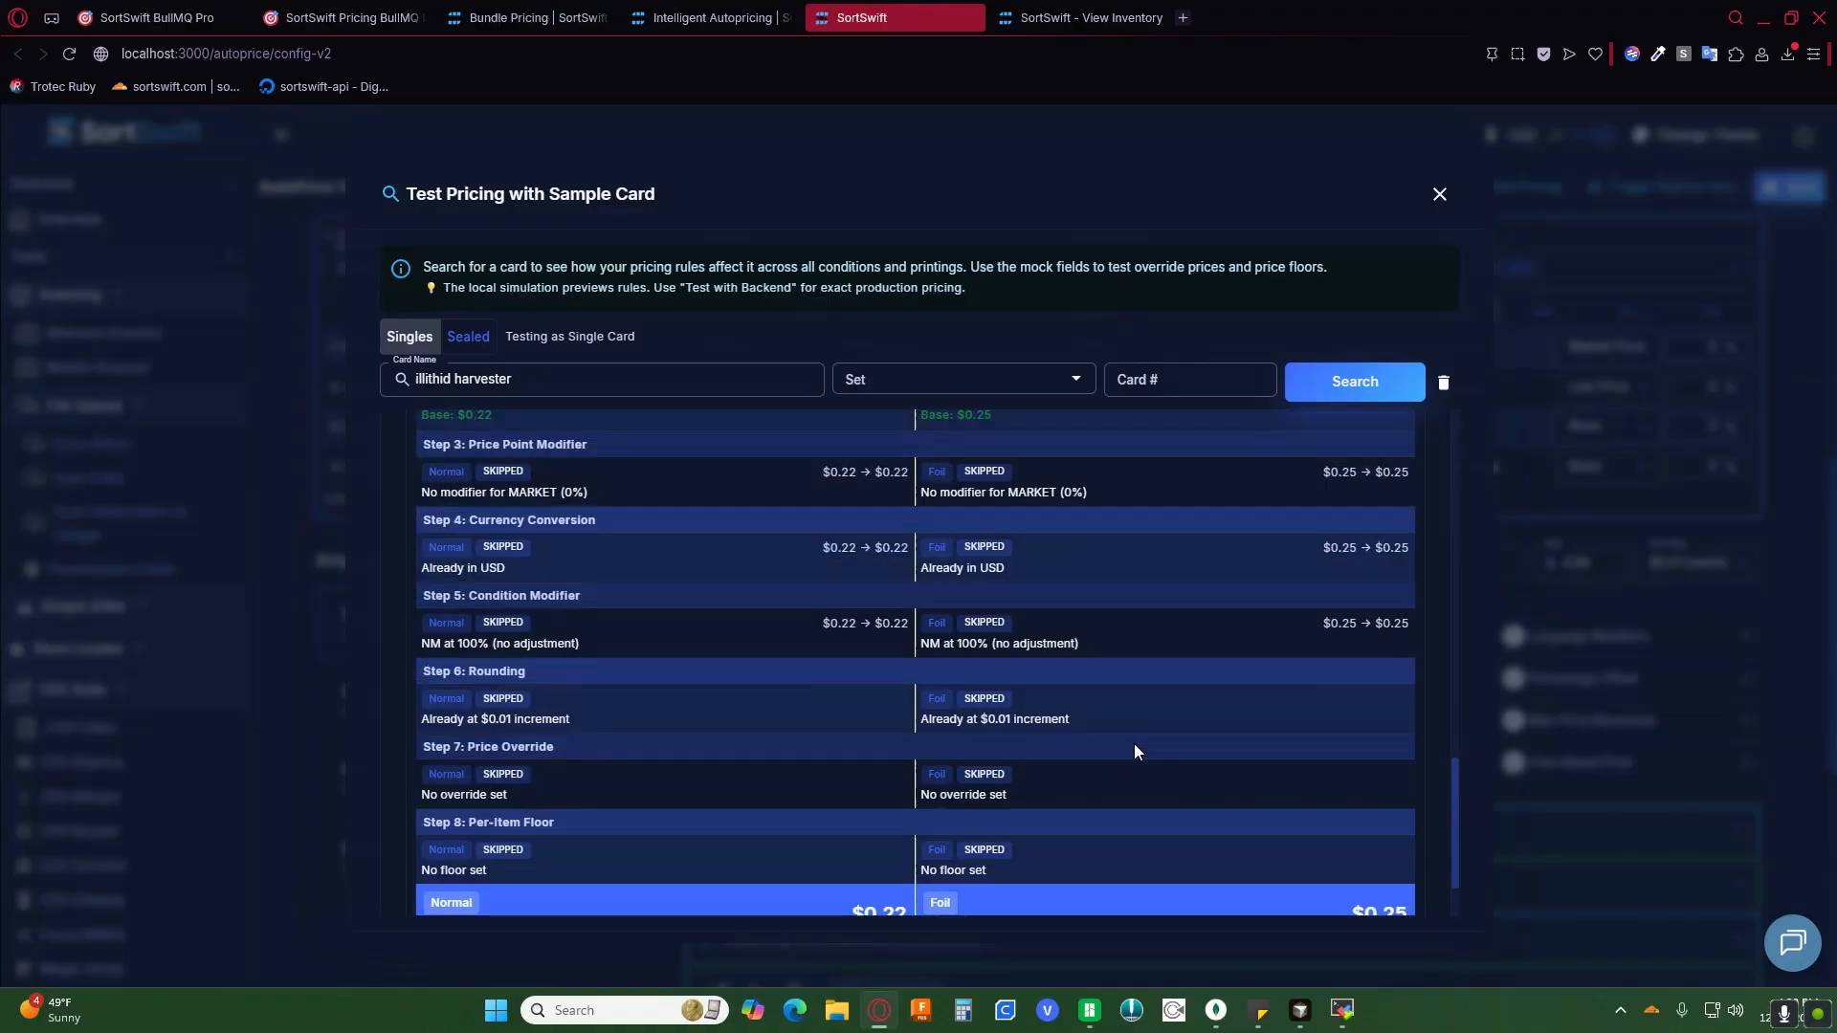
pyautogui.scroll(3, 1134, 751)
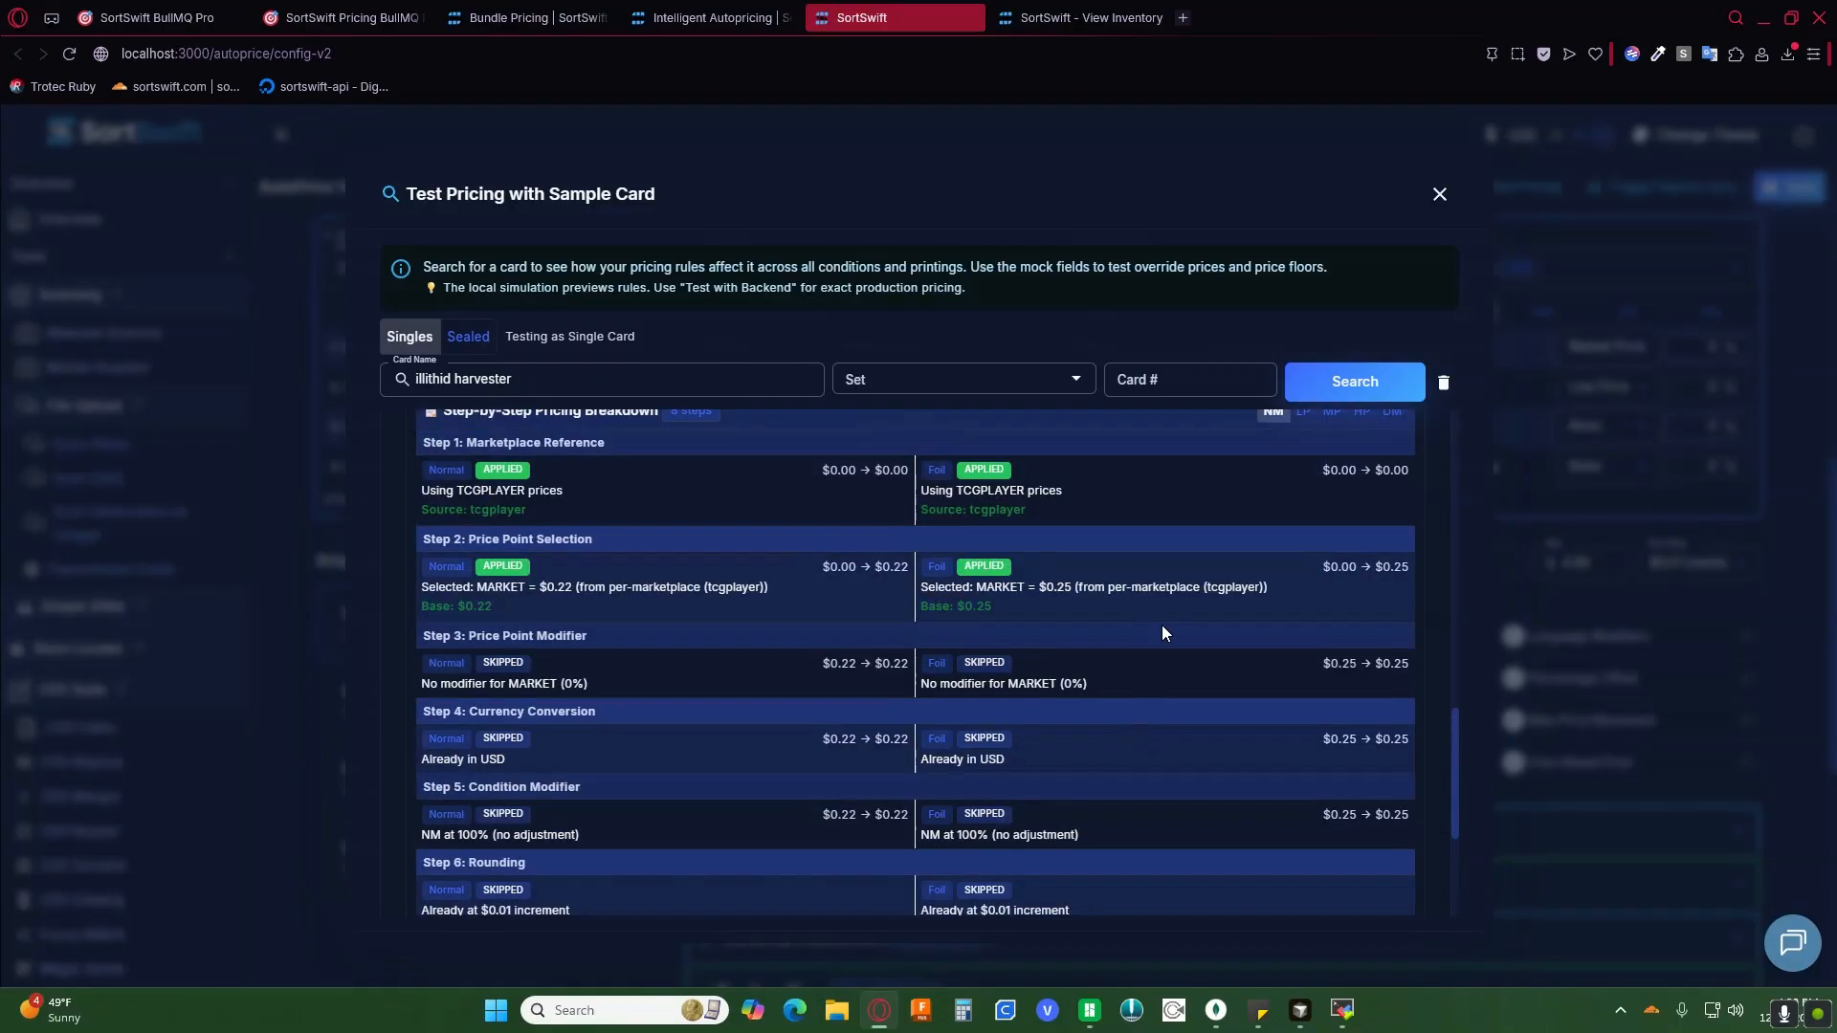
pyautogui.click(1440, 193)
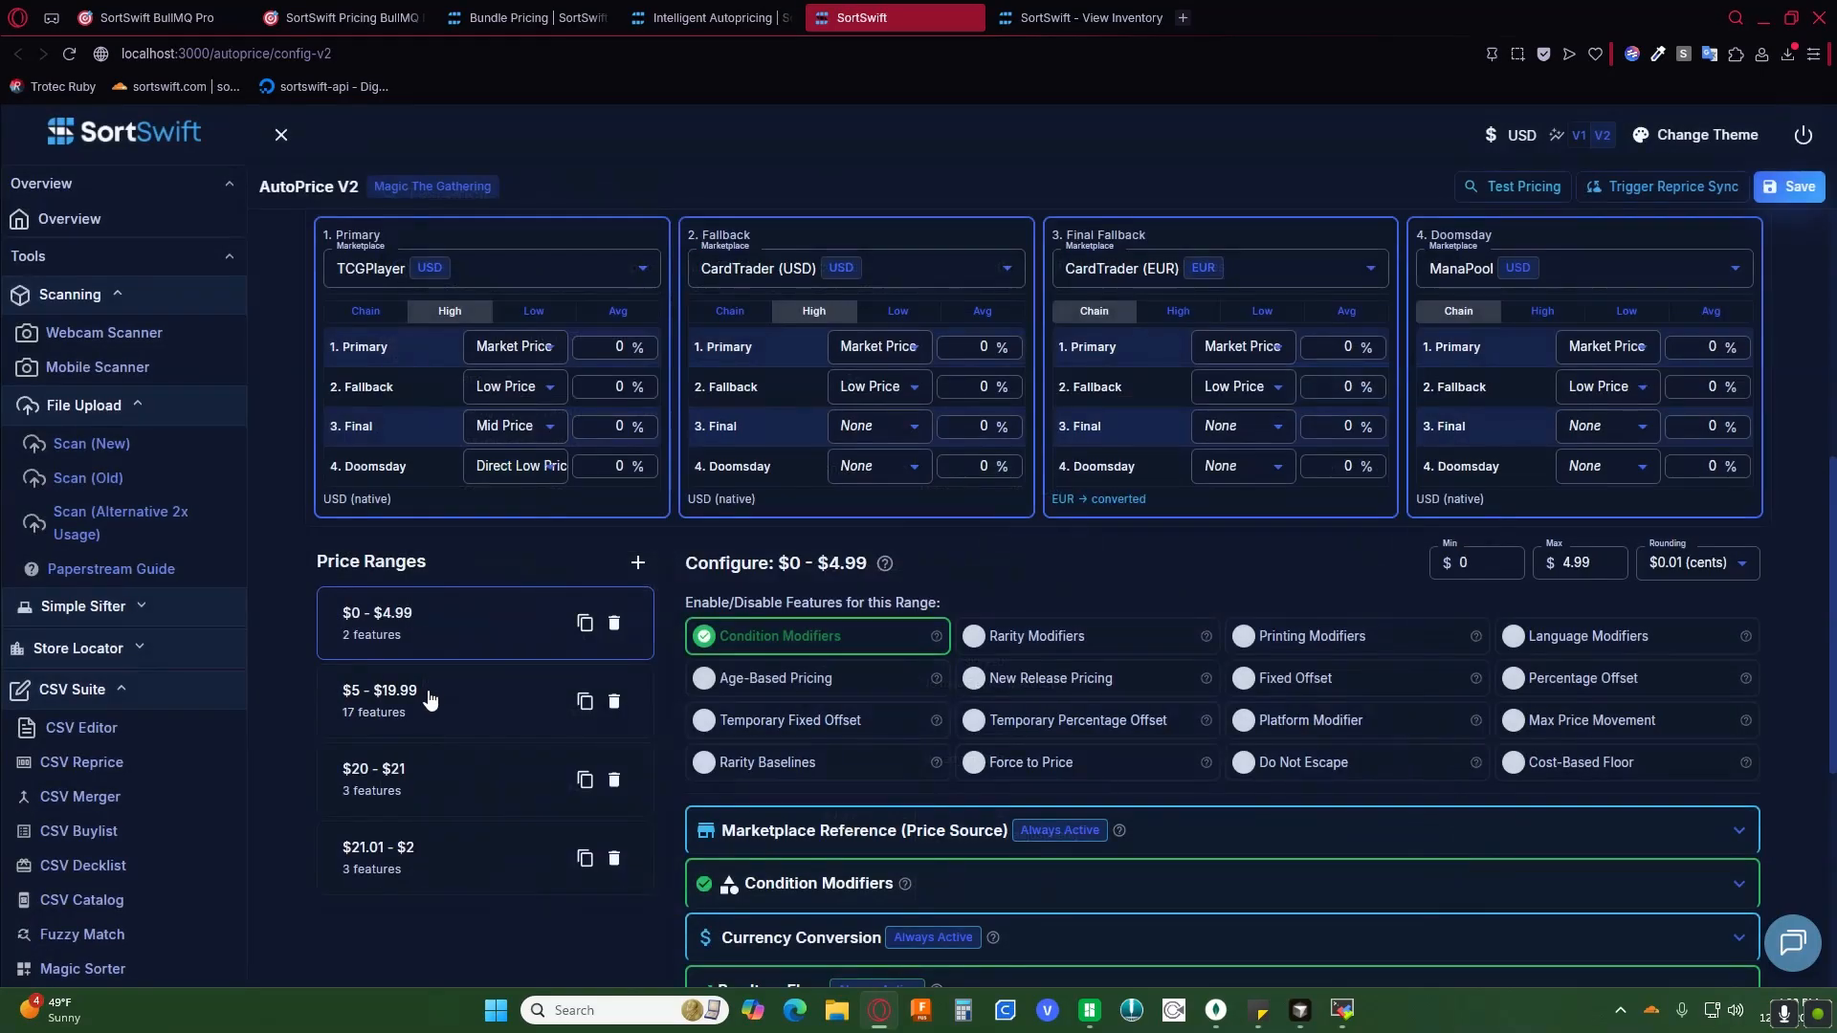
# Step: Try to carry the $5 - $19.99 settings over to $0 - $4.99 by copying and pasting the eBay singles configuration
pyautogui.click(430, 700)
pyautogui.scroll(4, 1598, 336)
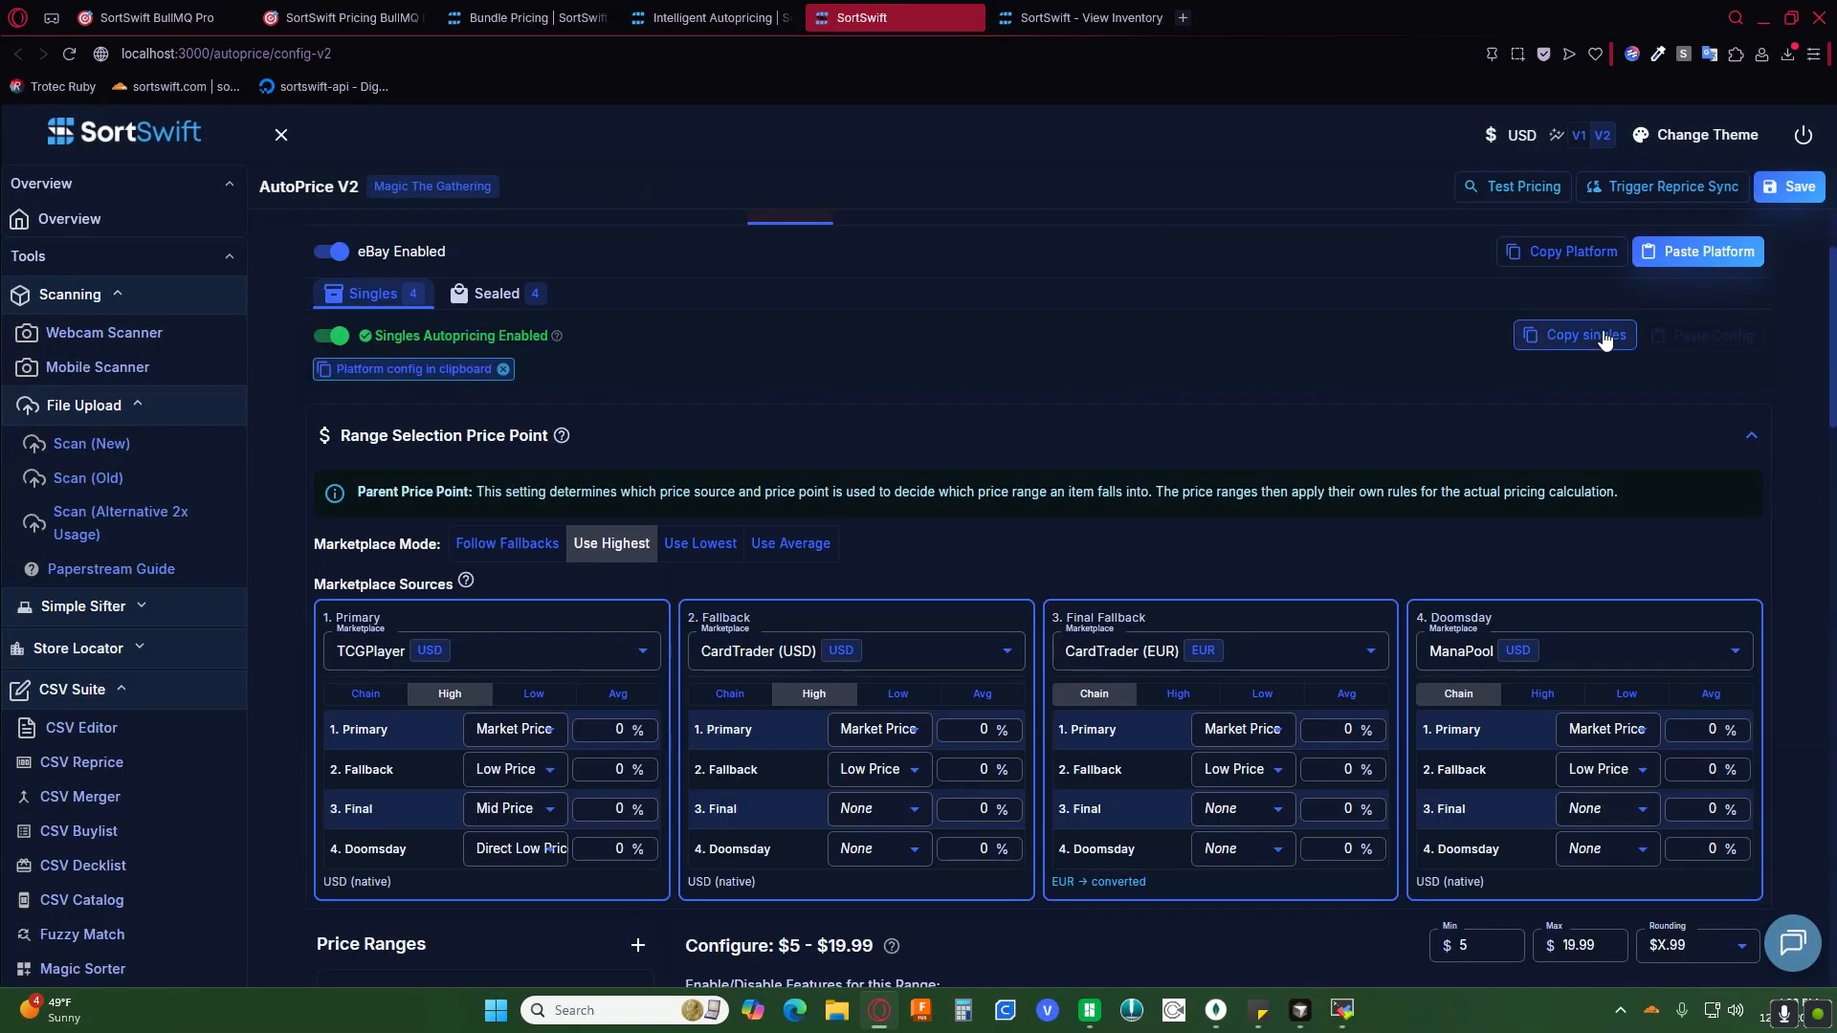
pyautogui.click(1604, 340)
pyautogui.scroll(-5, 1604, 341)
pyautogui.click(414, 537)
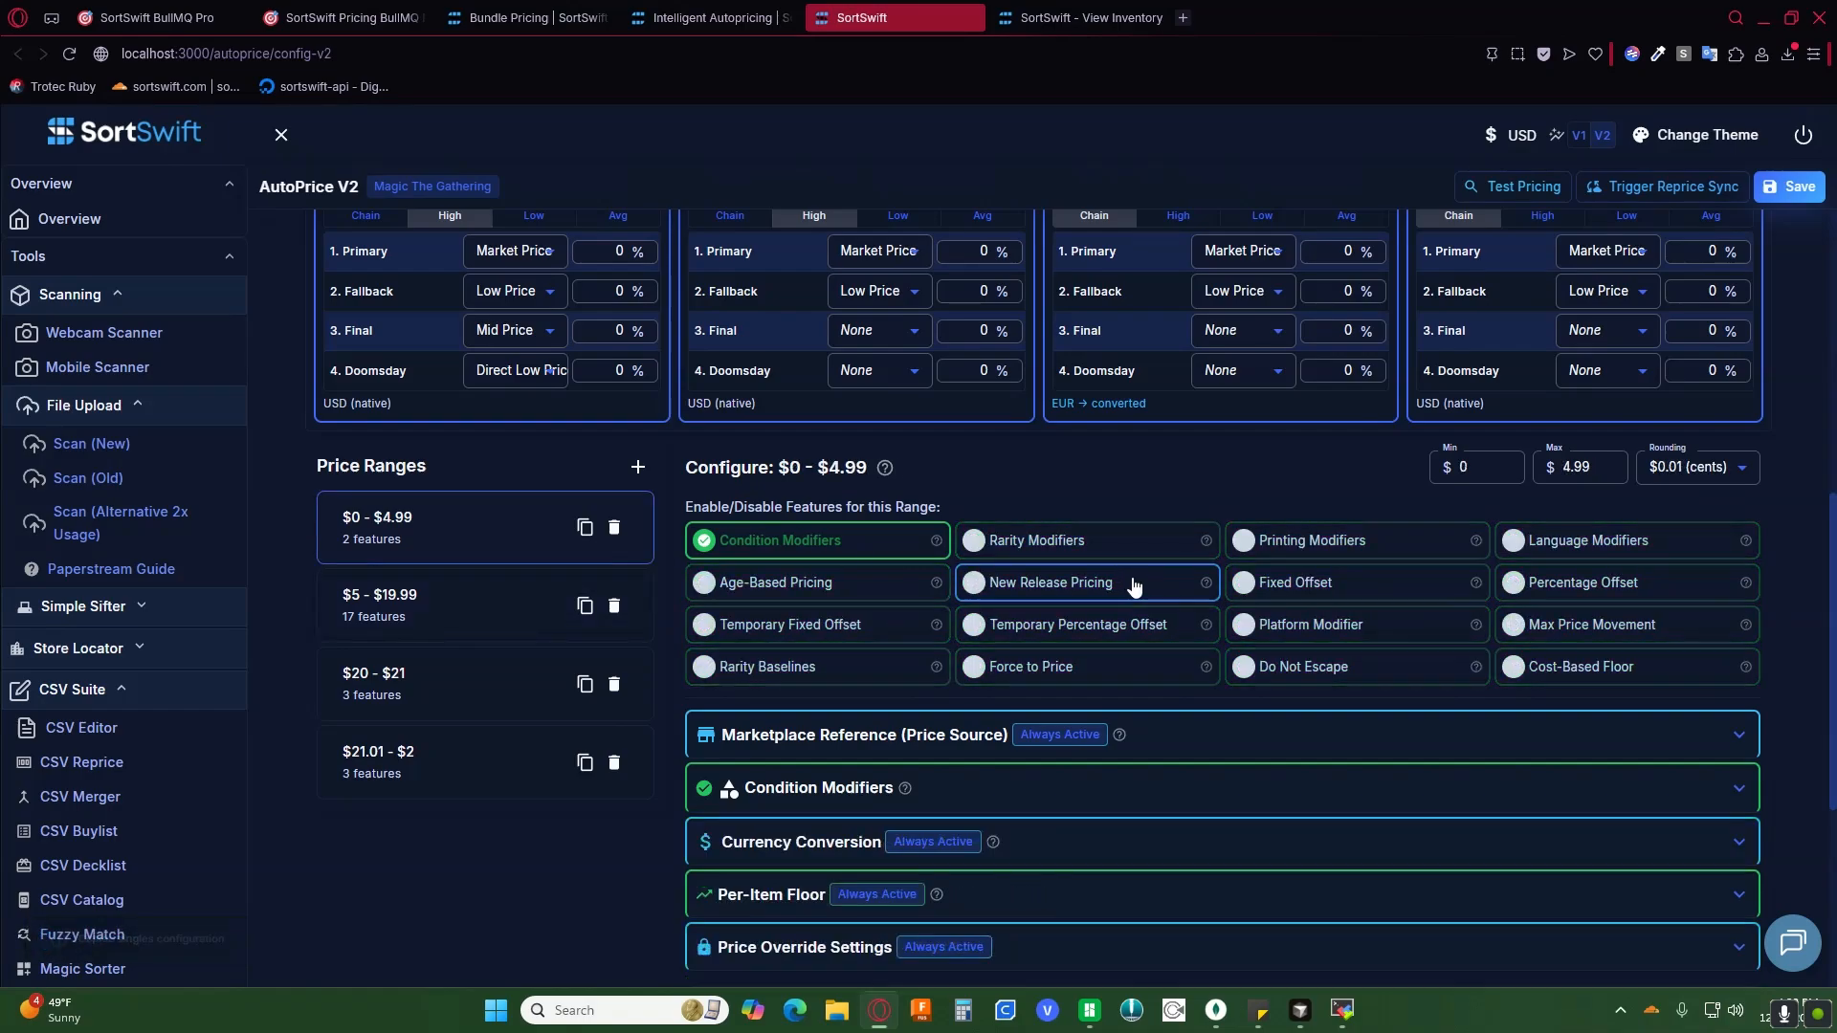
pyautogui.scroll(5, 1556, 602)
pyautogui.click(1700, 335)
pyautogui.scroll(-6, 943, 761)
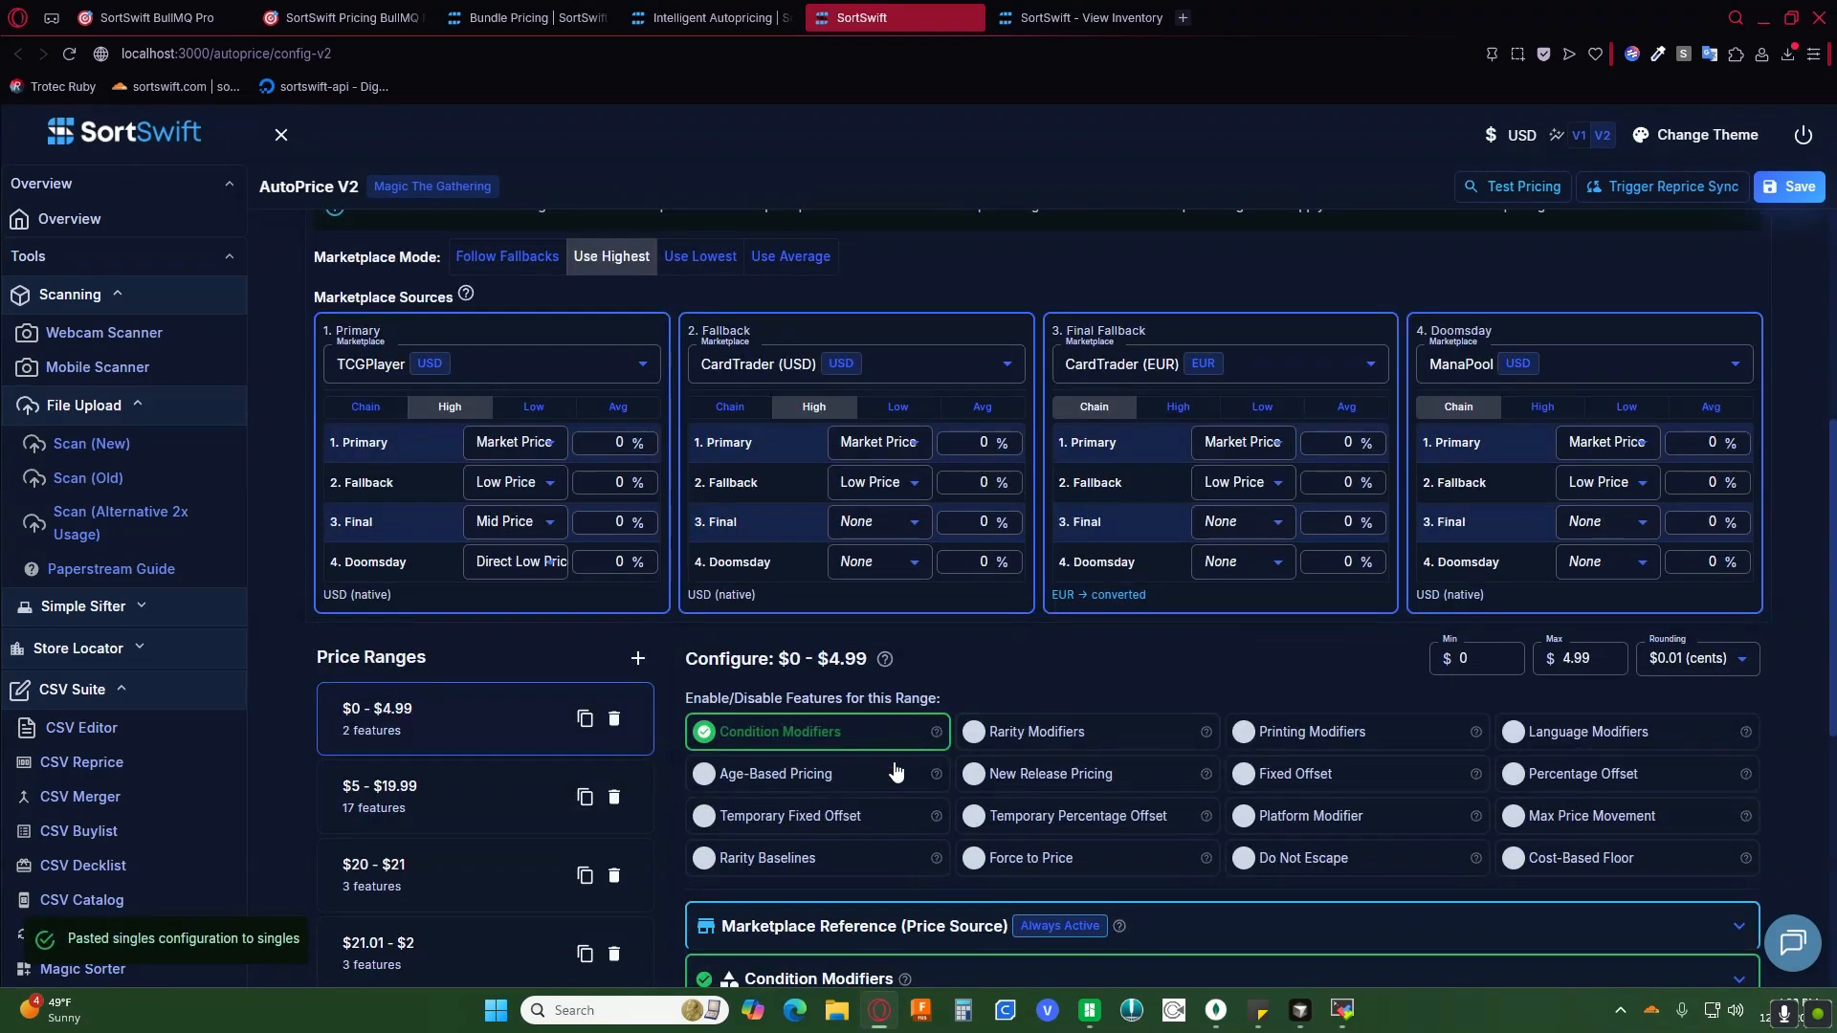
# Step: Delete all eBay singles price ranges except $5 - $19.99
pyautogui.click(614, 666)
pyautogui.click(614, 588)
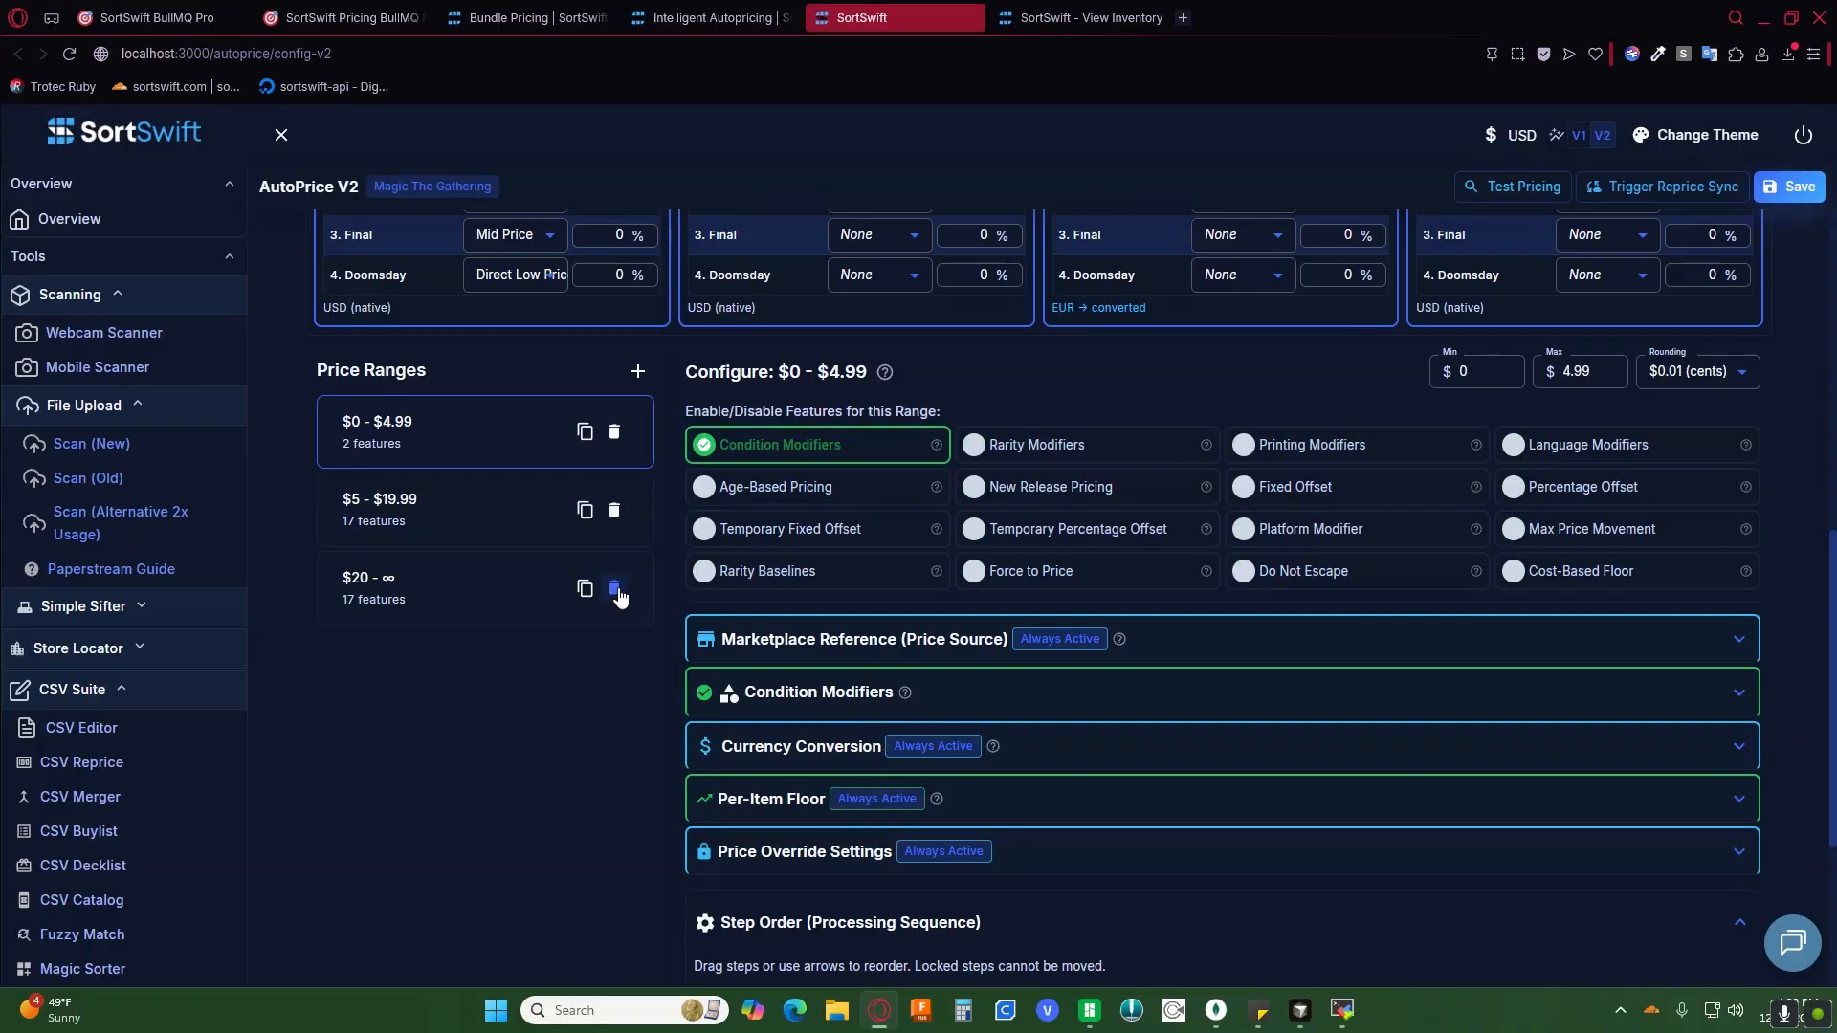
pyautogui.click(617, 590)
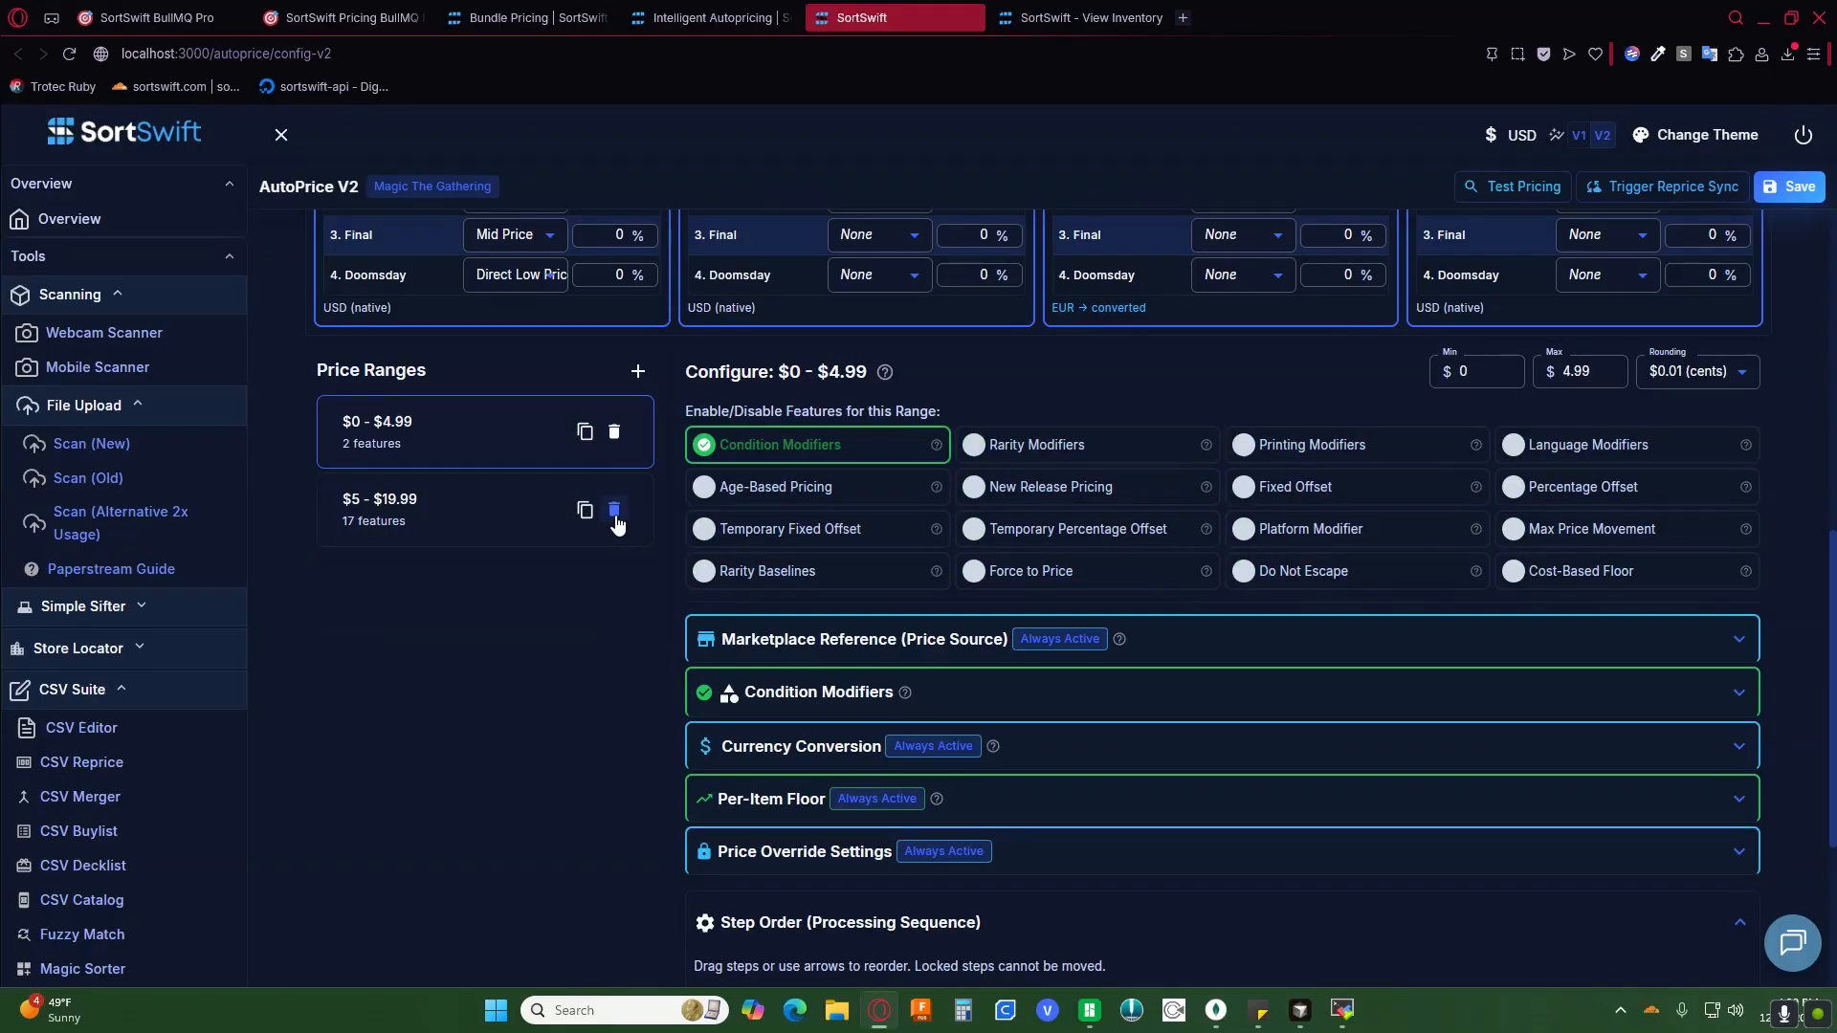
pyautogui.click(614, 432)
# Step: Set the remaining price range's minimum to $0 and save the AutoPrice configuration
pyautogui.moveTo(1488, 370); pyautogui.dragTo(1278, 363)
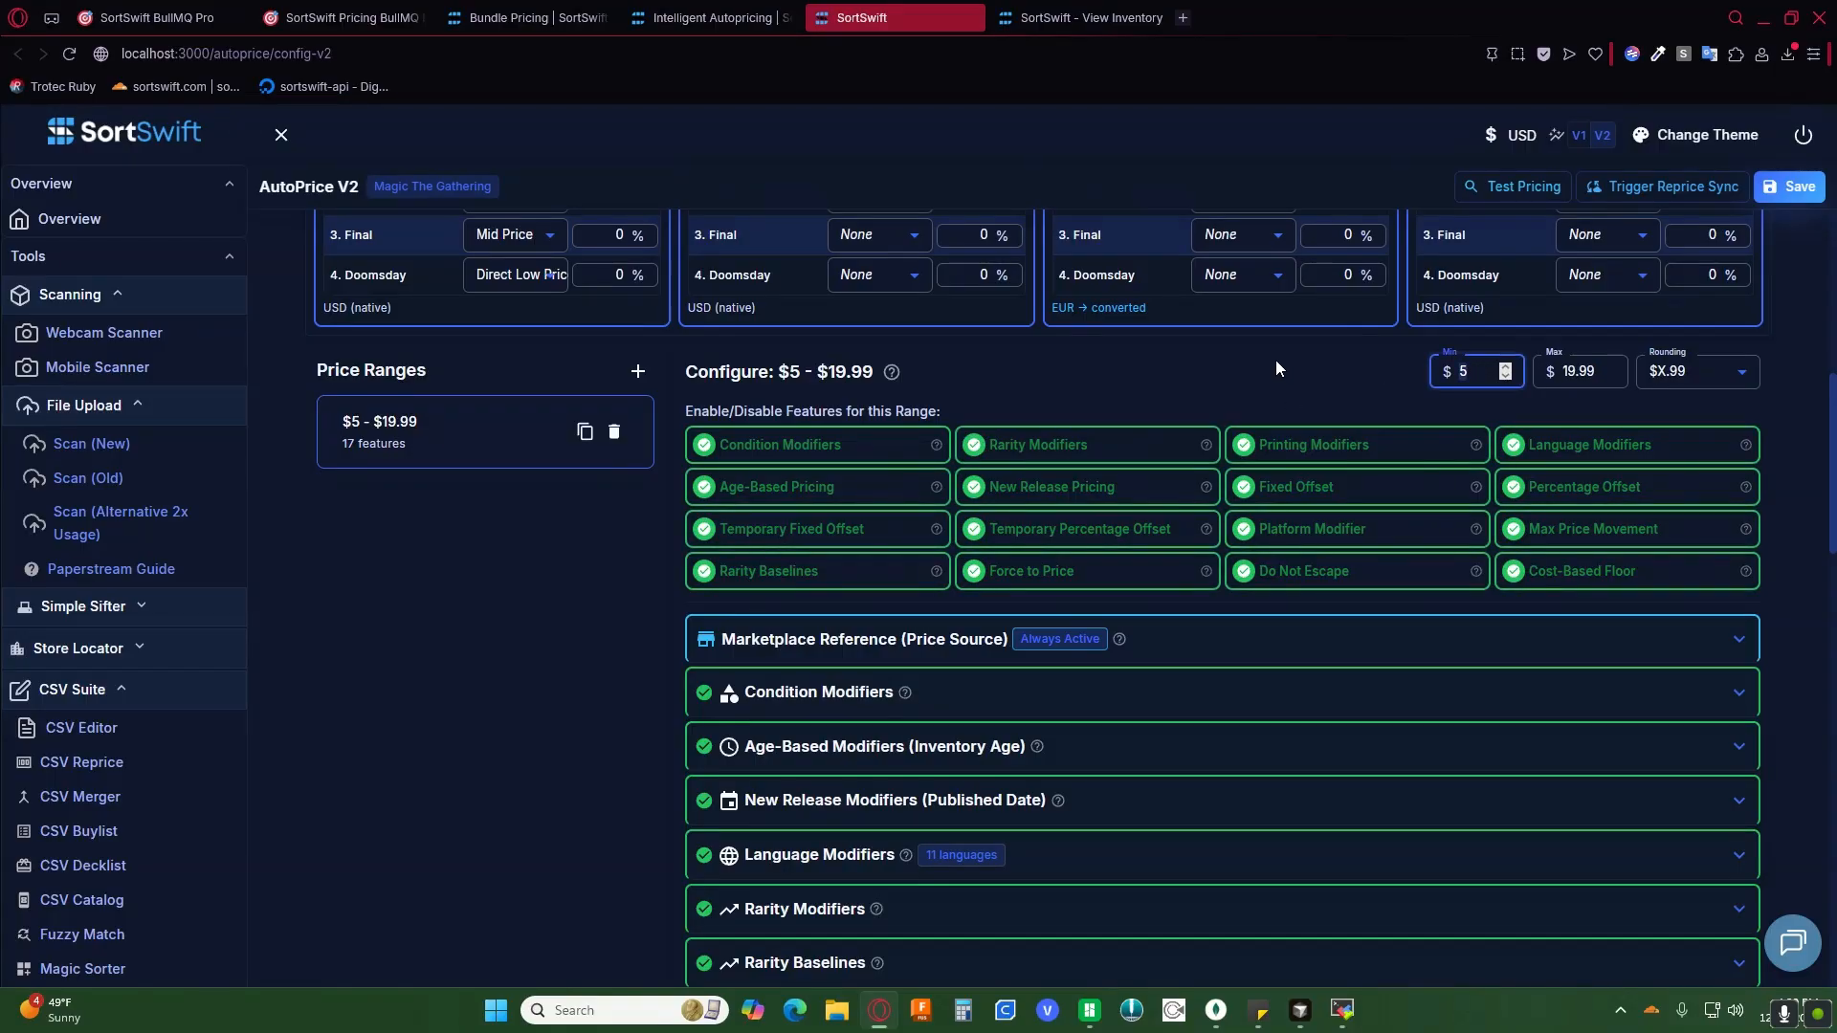
pyautogui.write('0')
pyautogui.moveTo(1595, 375); pyautogui.dragTo(1549, 370)
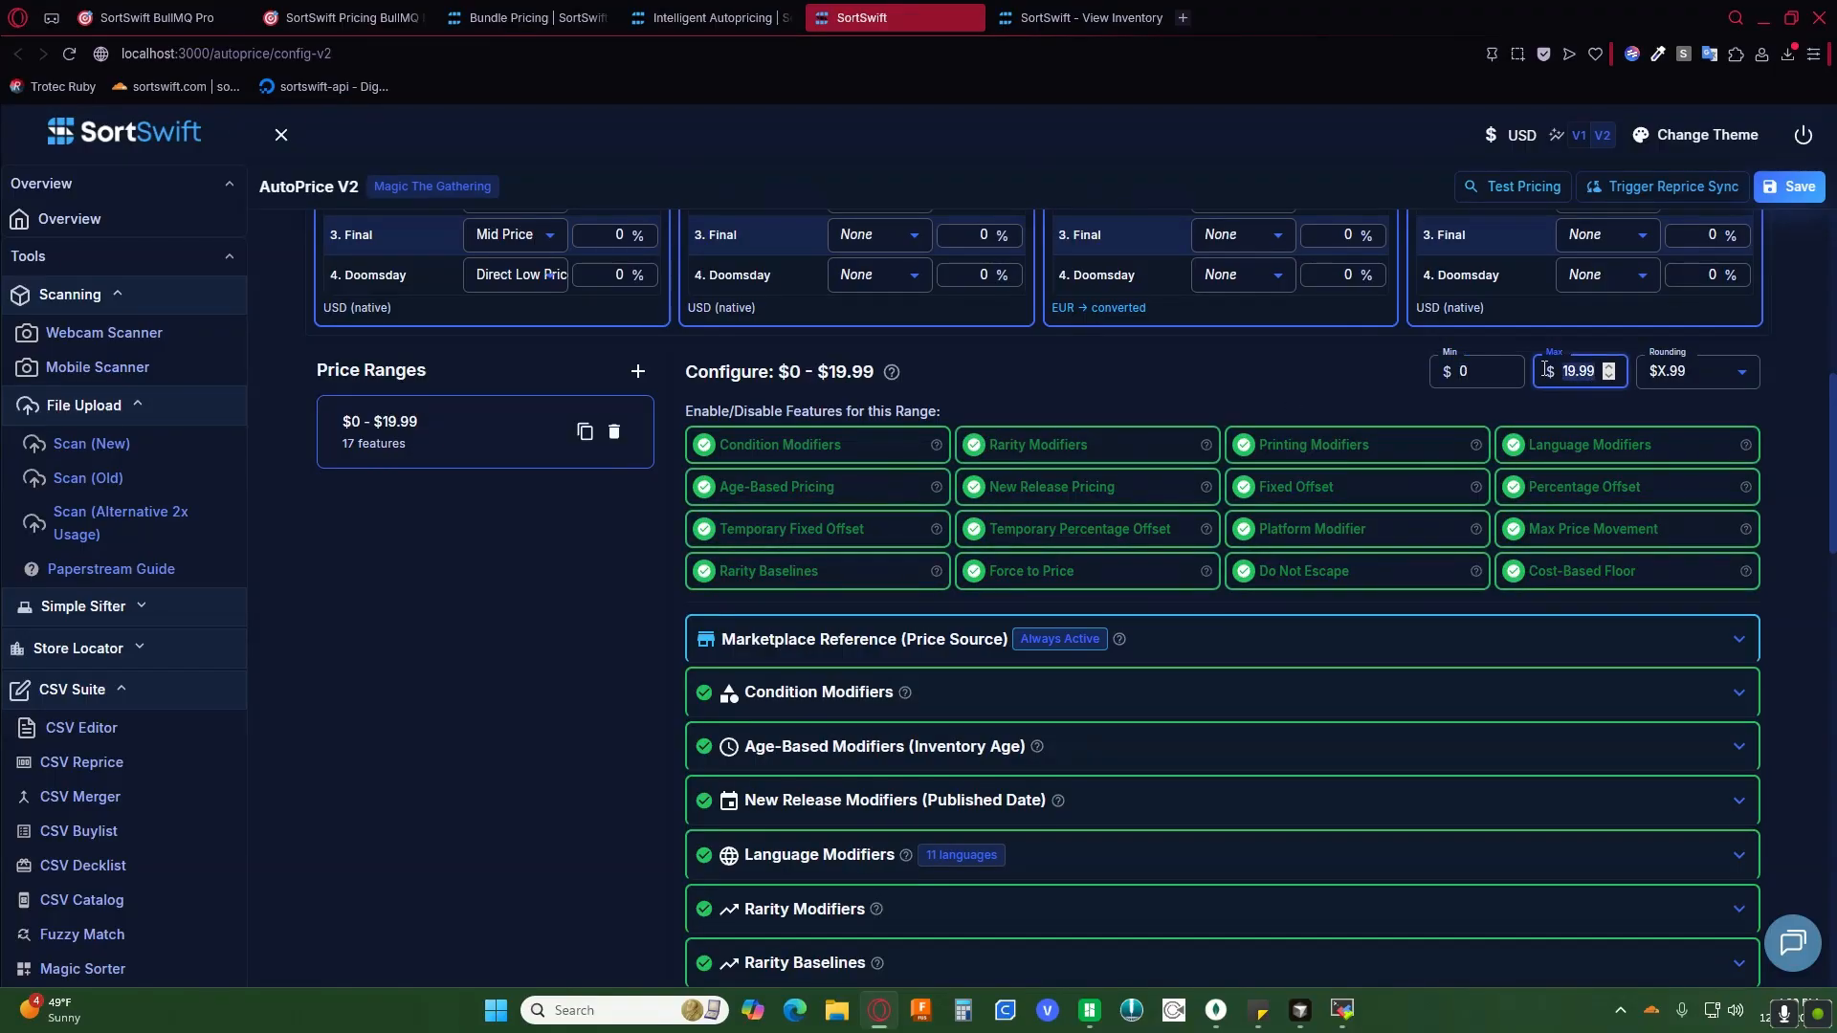
pyautogui.click(1789, 186)
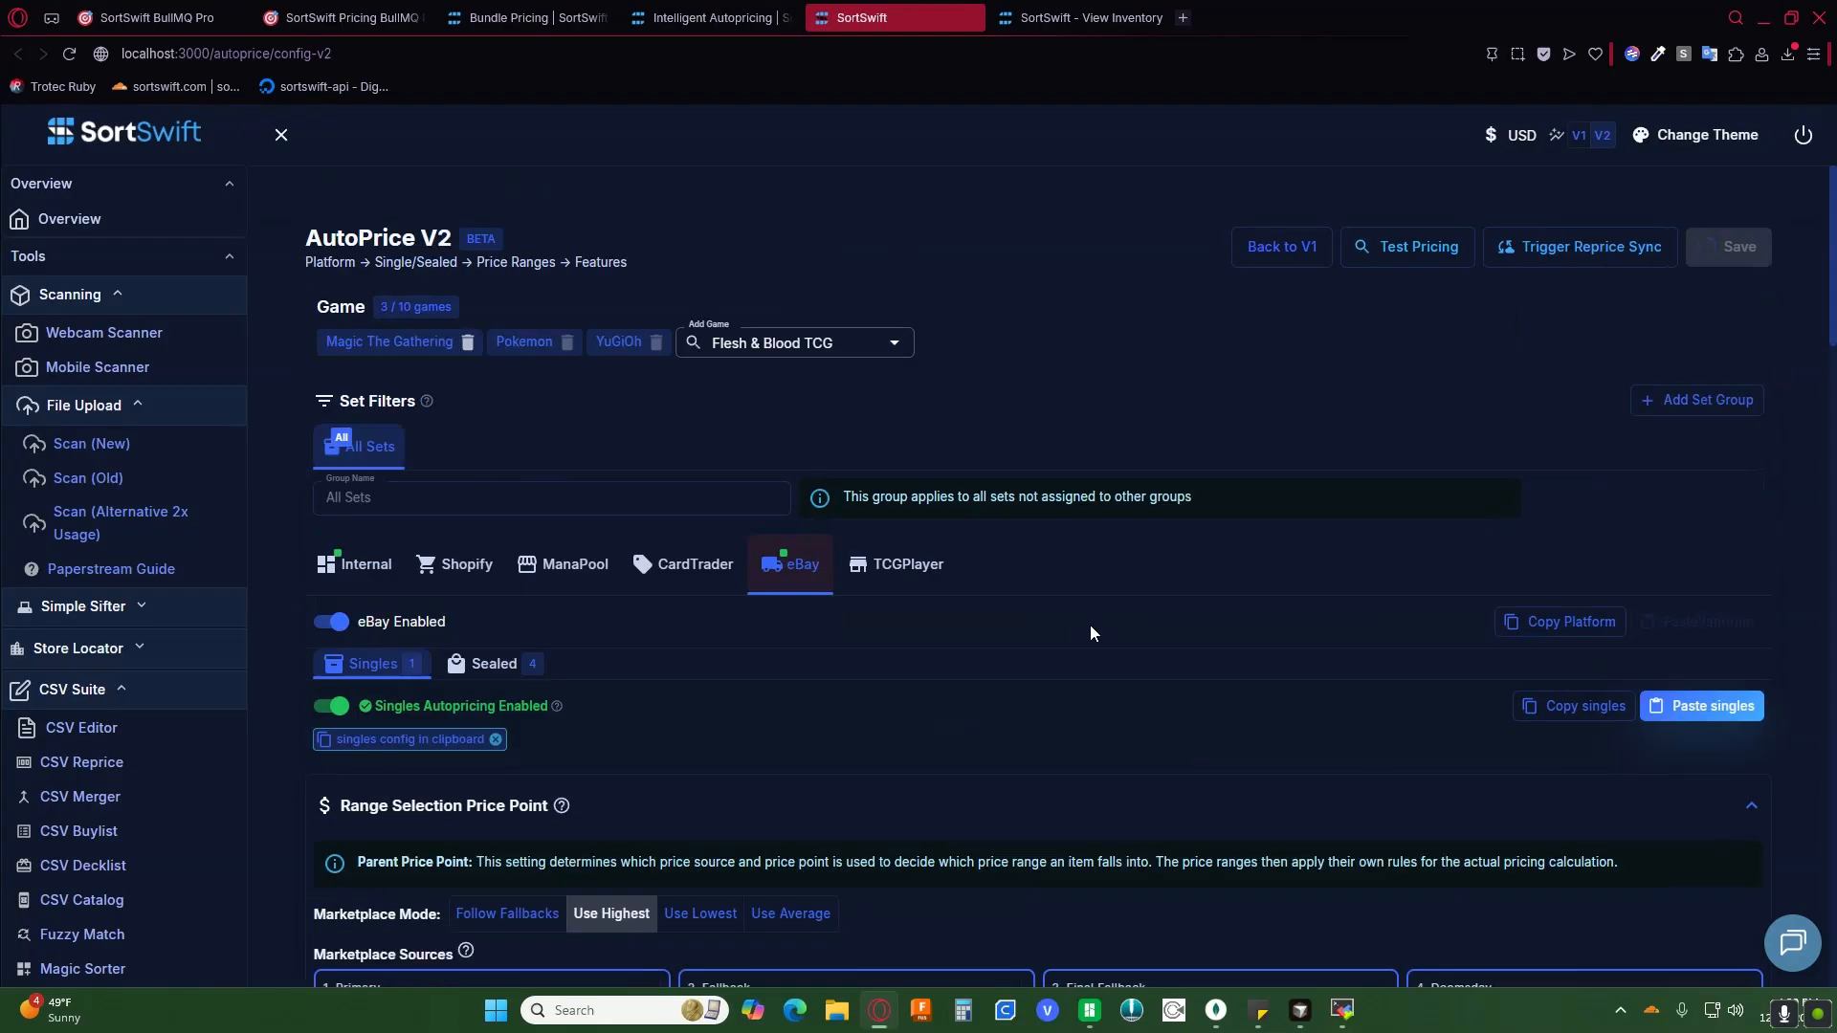
pyautogui.scroll(-1, 1093, 629)
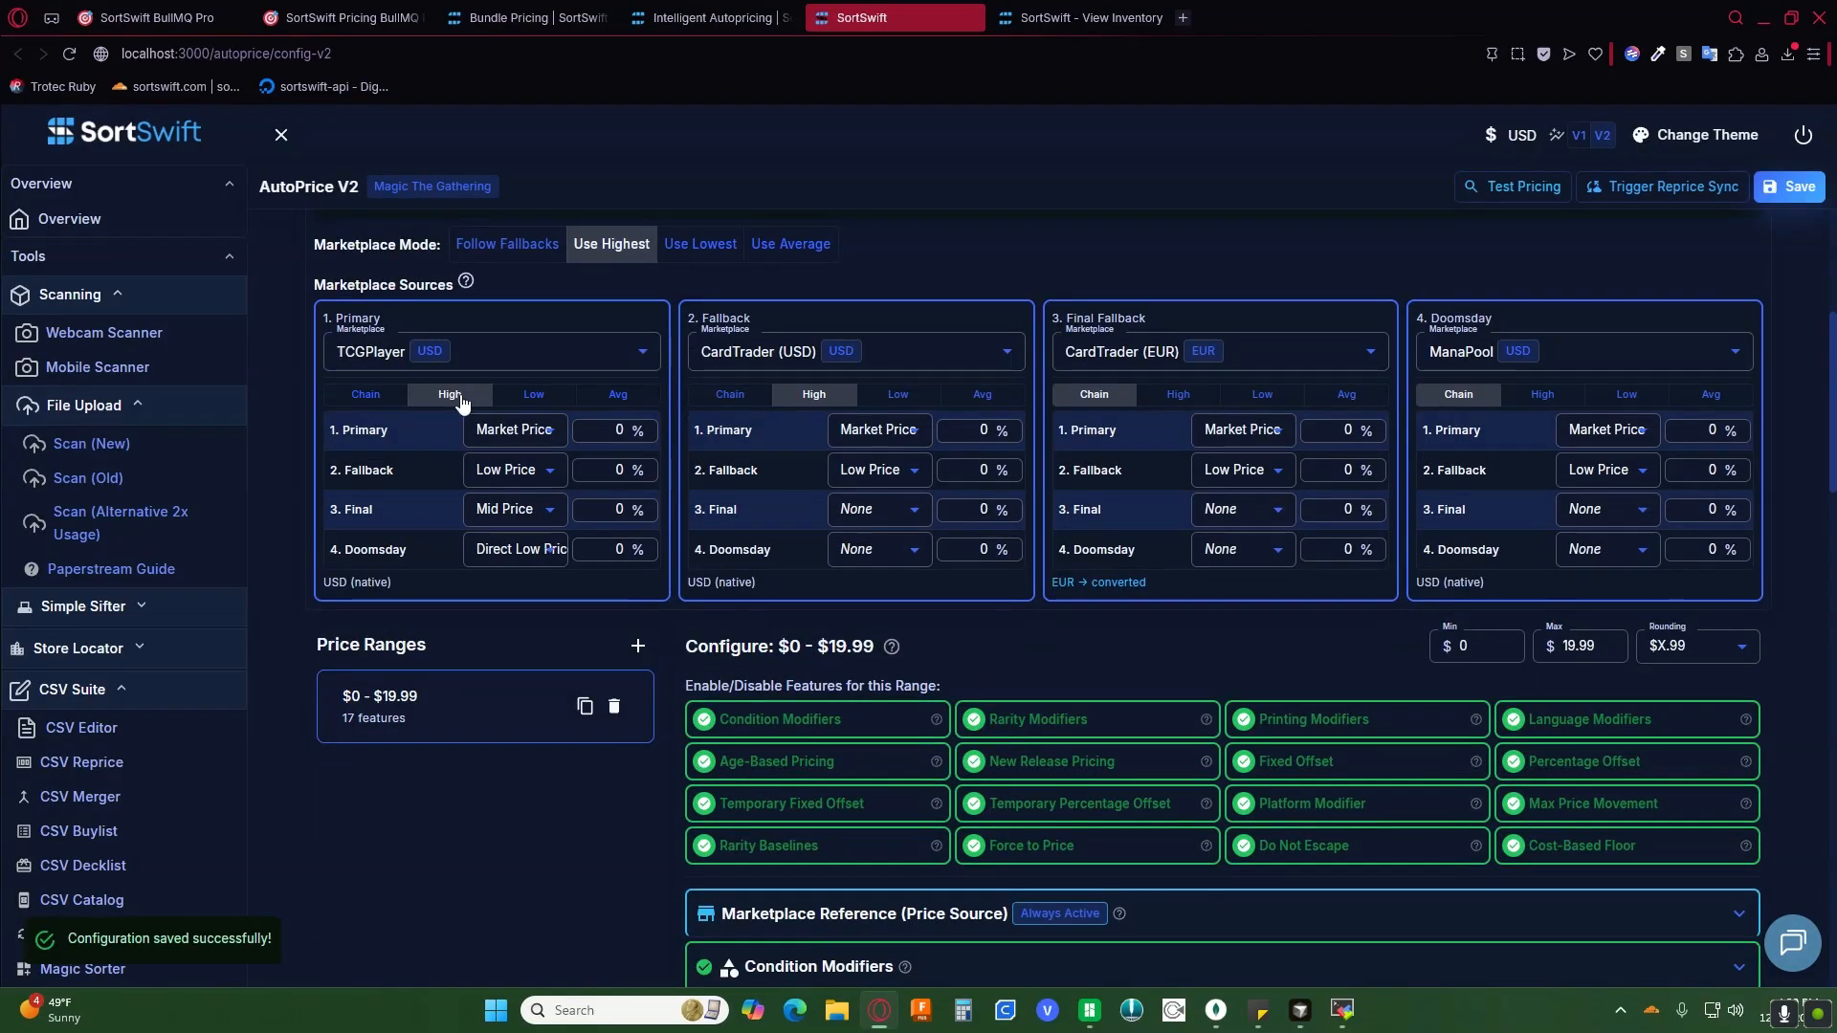
# Step: Test the pricing rules on a sample single by searching for Illithid Harvester and loading the card's results
pyautogui.click(1516, 187)
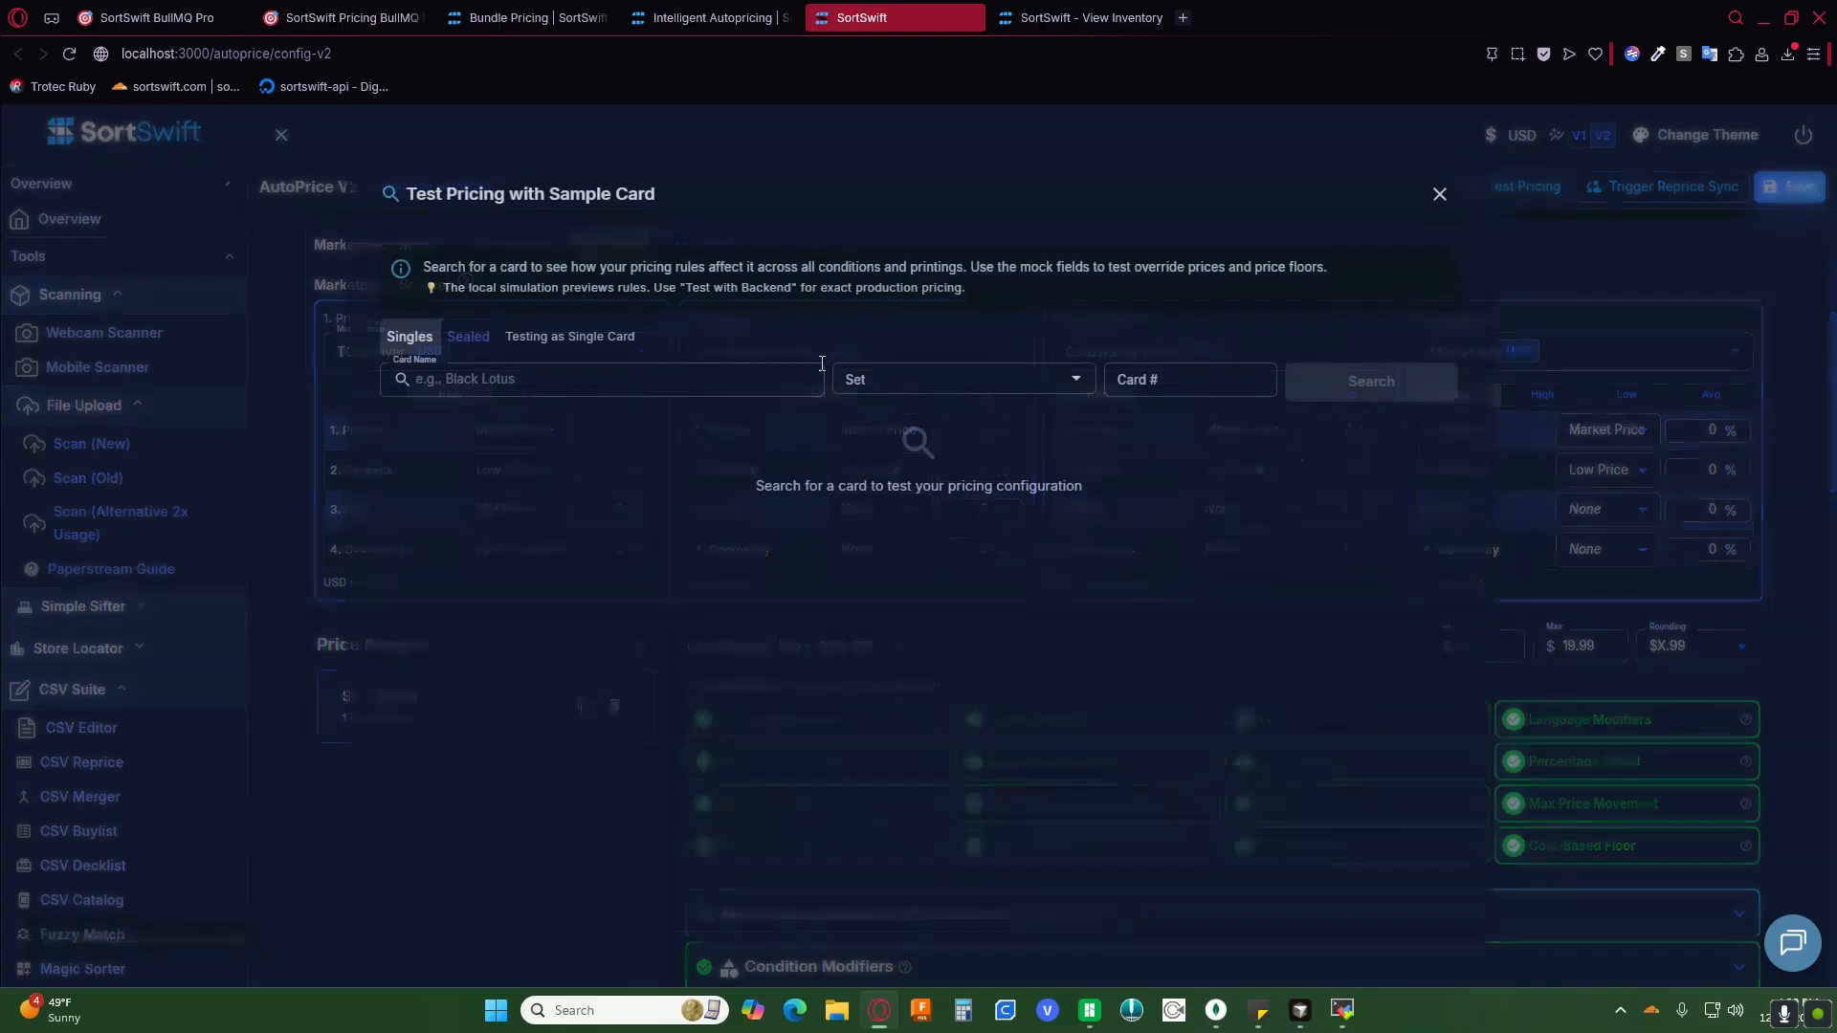
pyautogui.write('l')
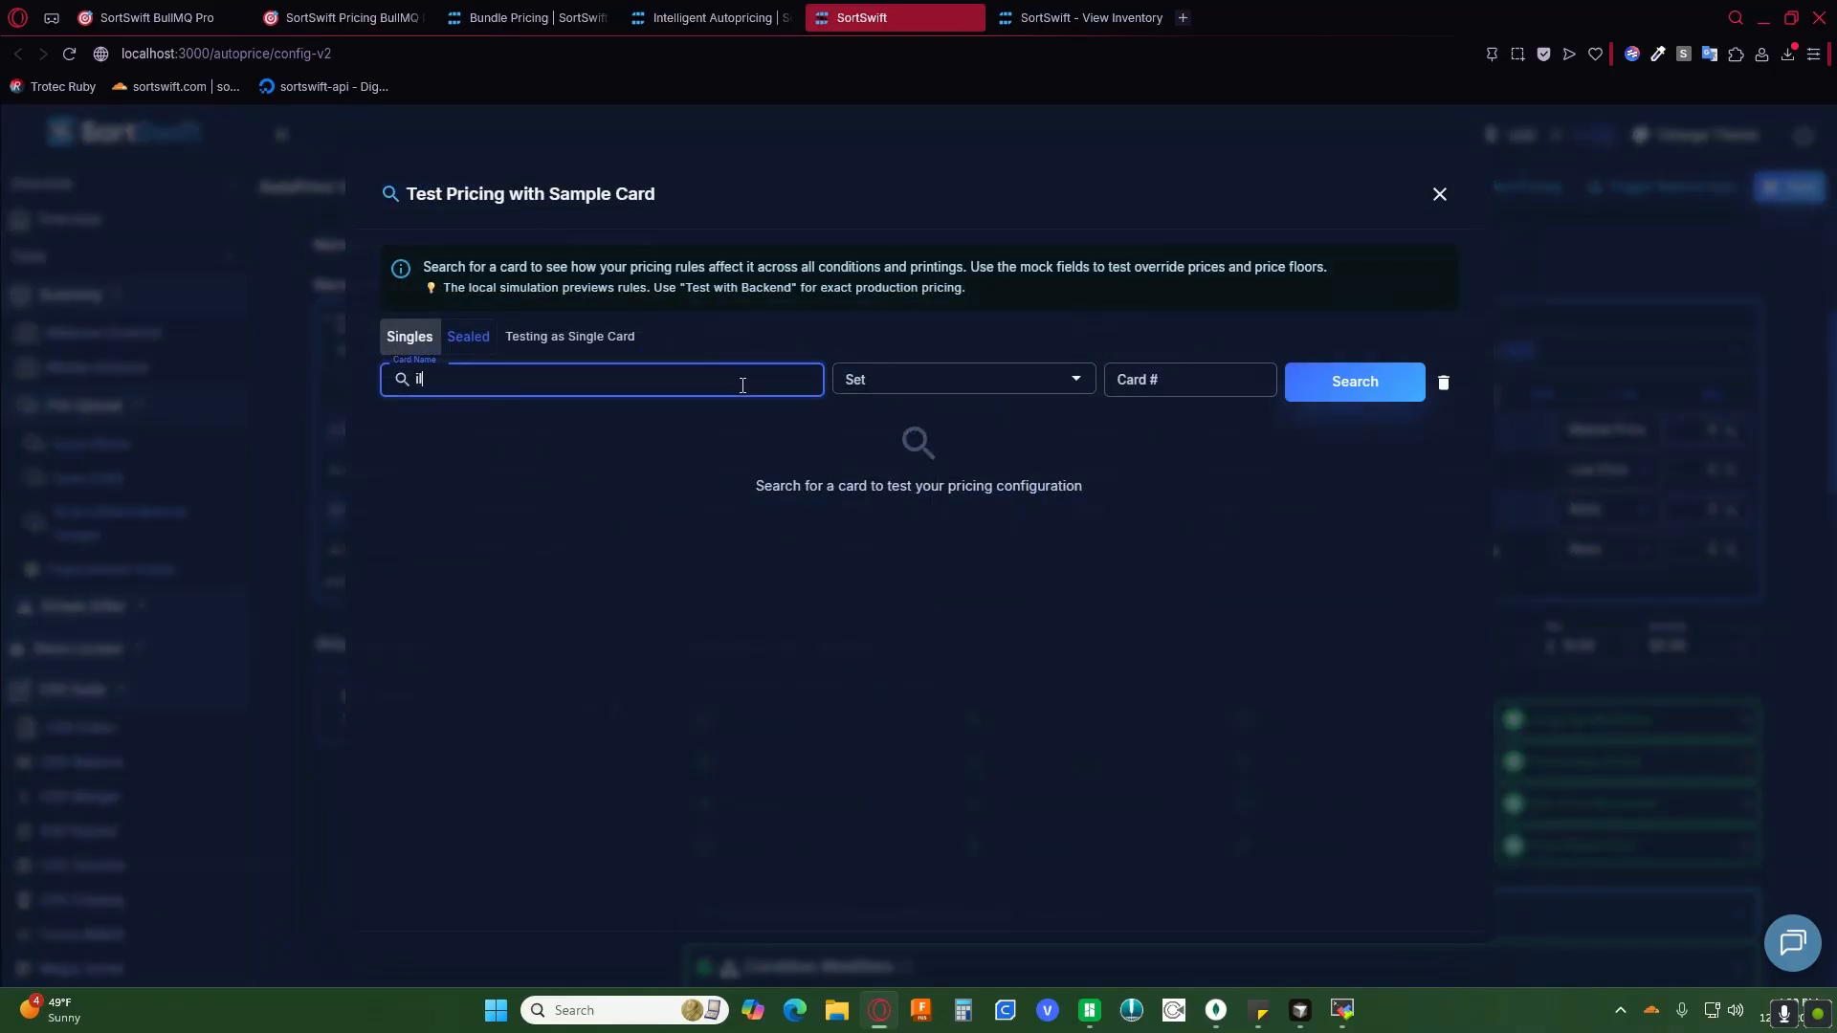
pyautogui.write('llithid harvester')
pyautogui.press('Return')
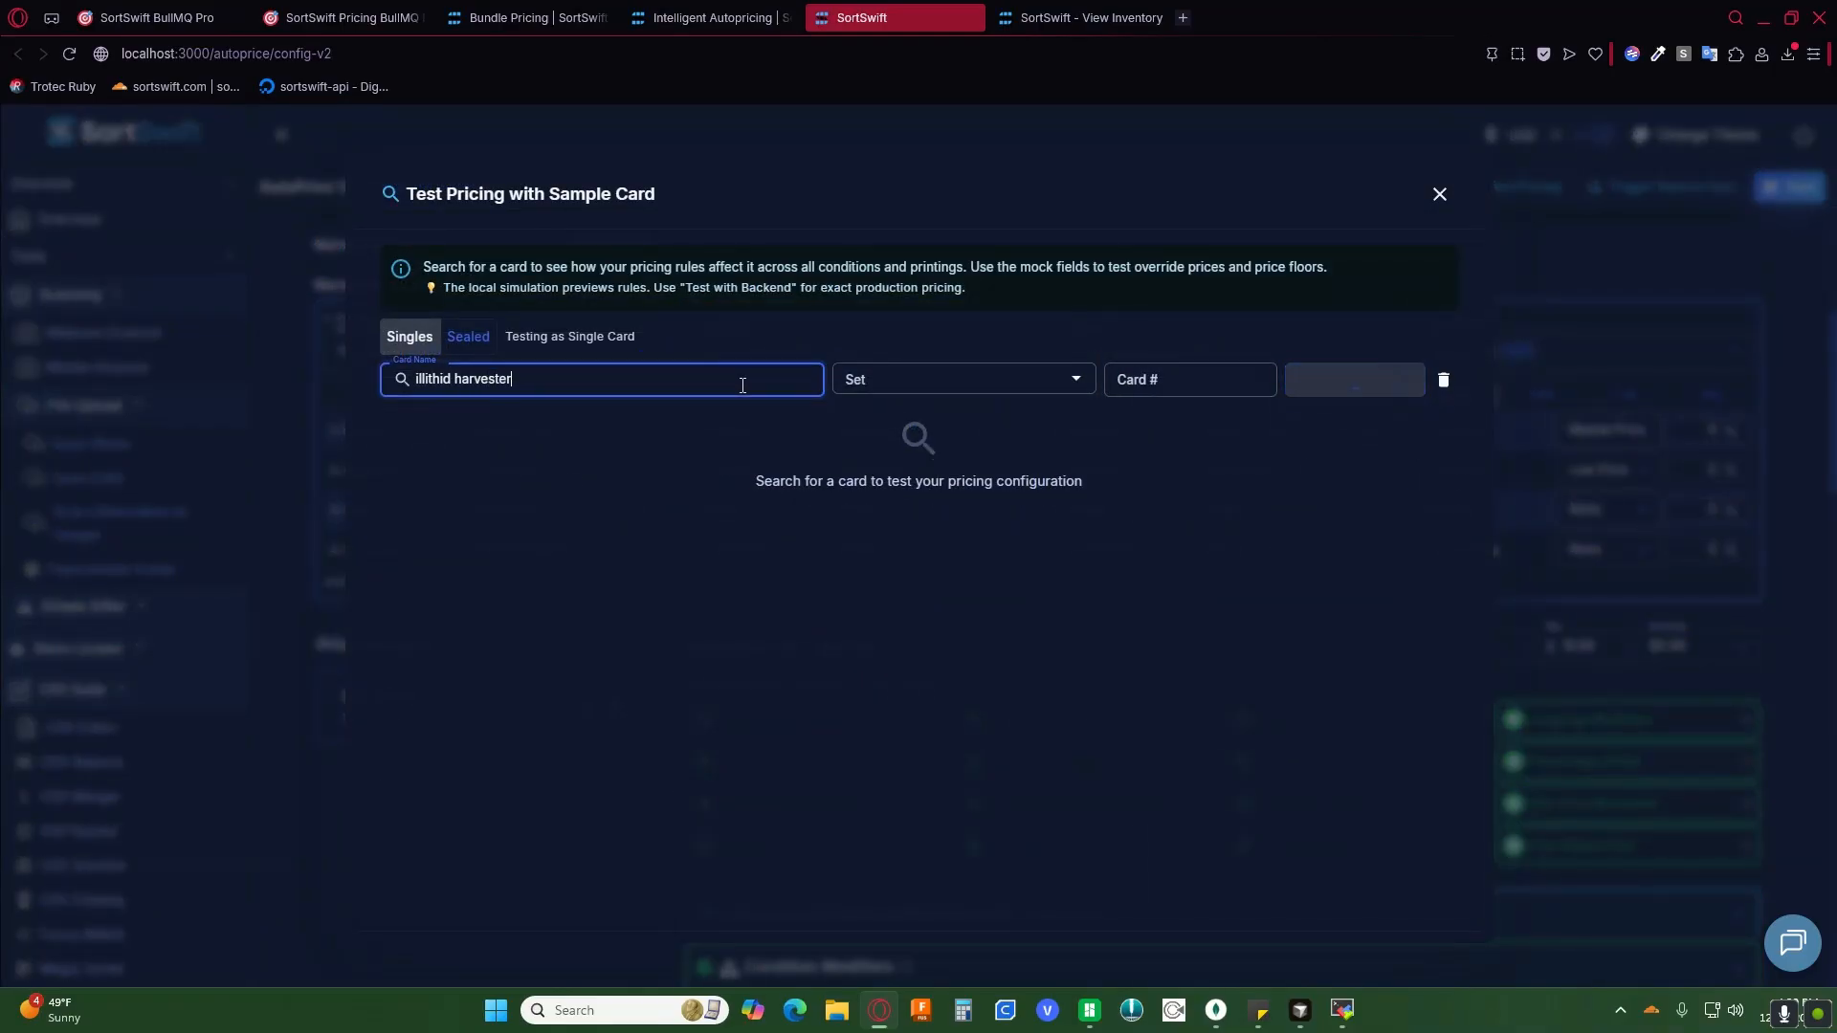
pyautogui.click(932, 484)
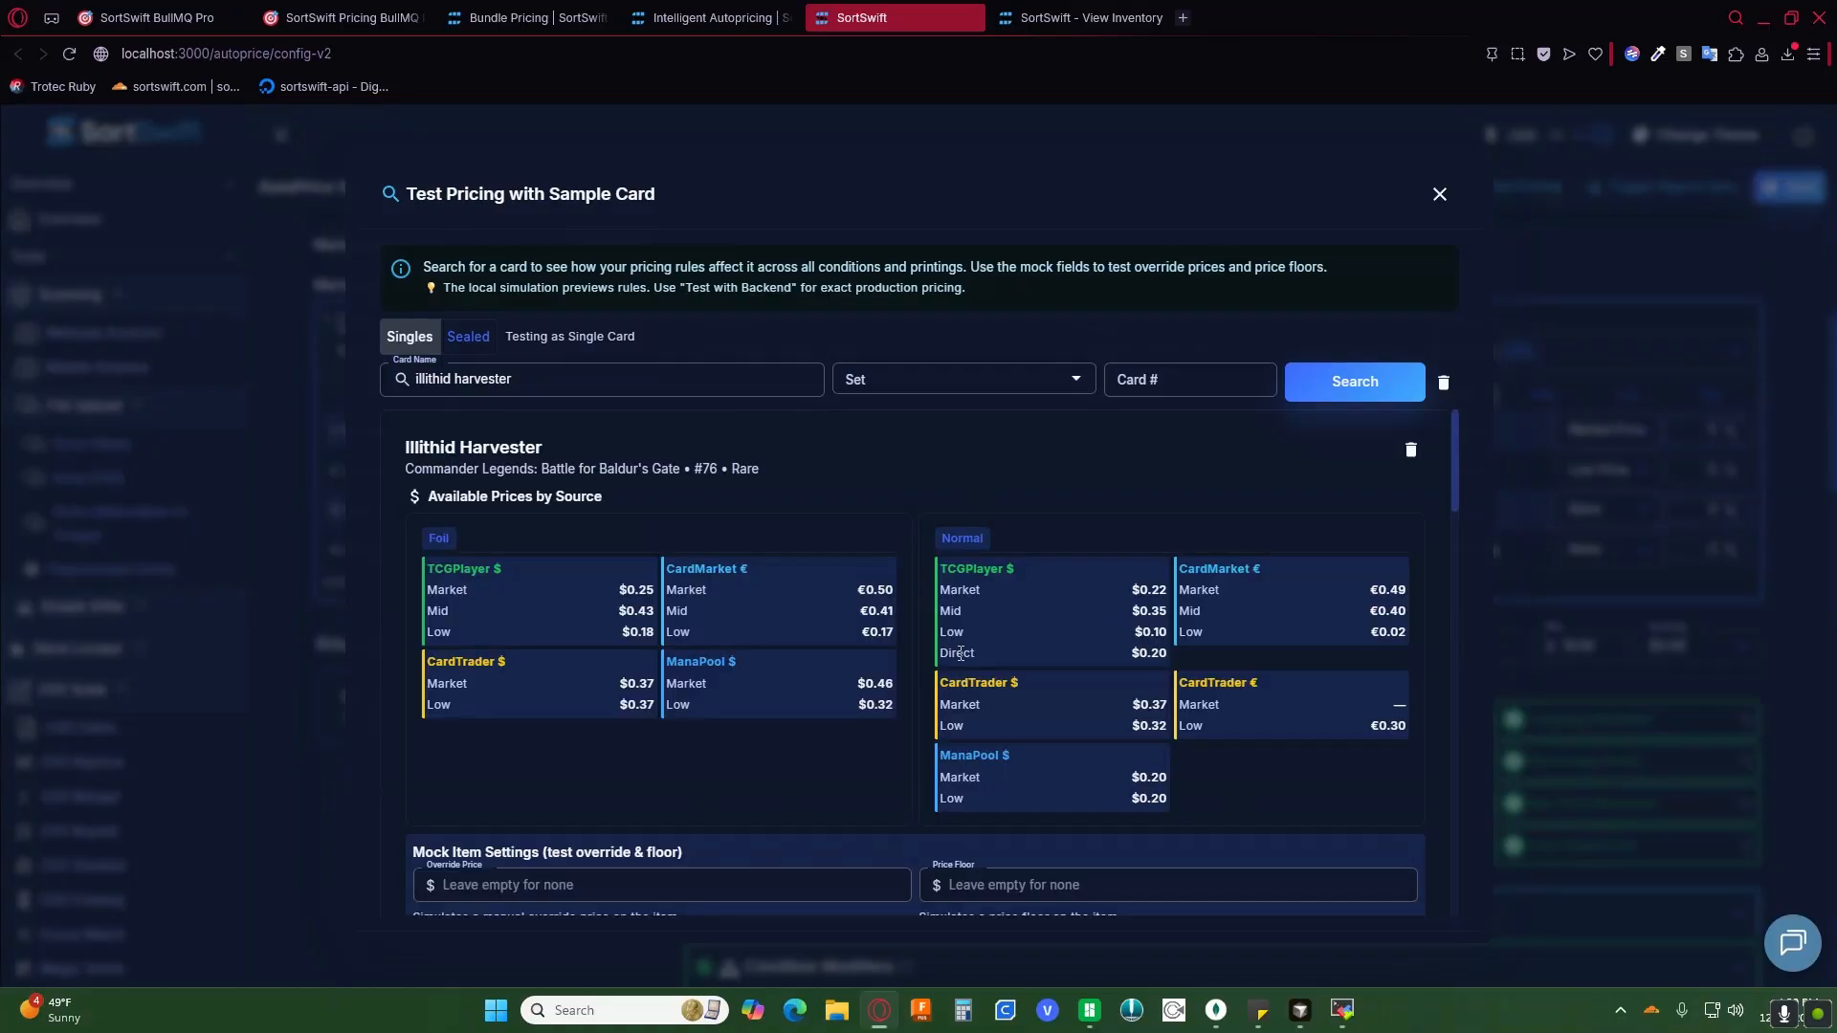
# Step: Examine the selected range and step-by-step pricing breakdown, comparing the Printing Modifier adjustments for the normal and foil versions
pyautogui.scroll(-4, 826, 685)
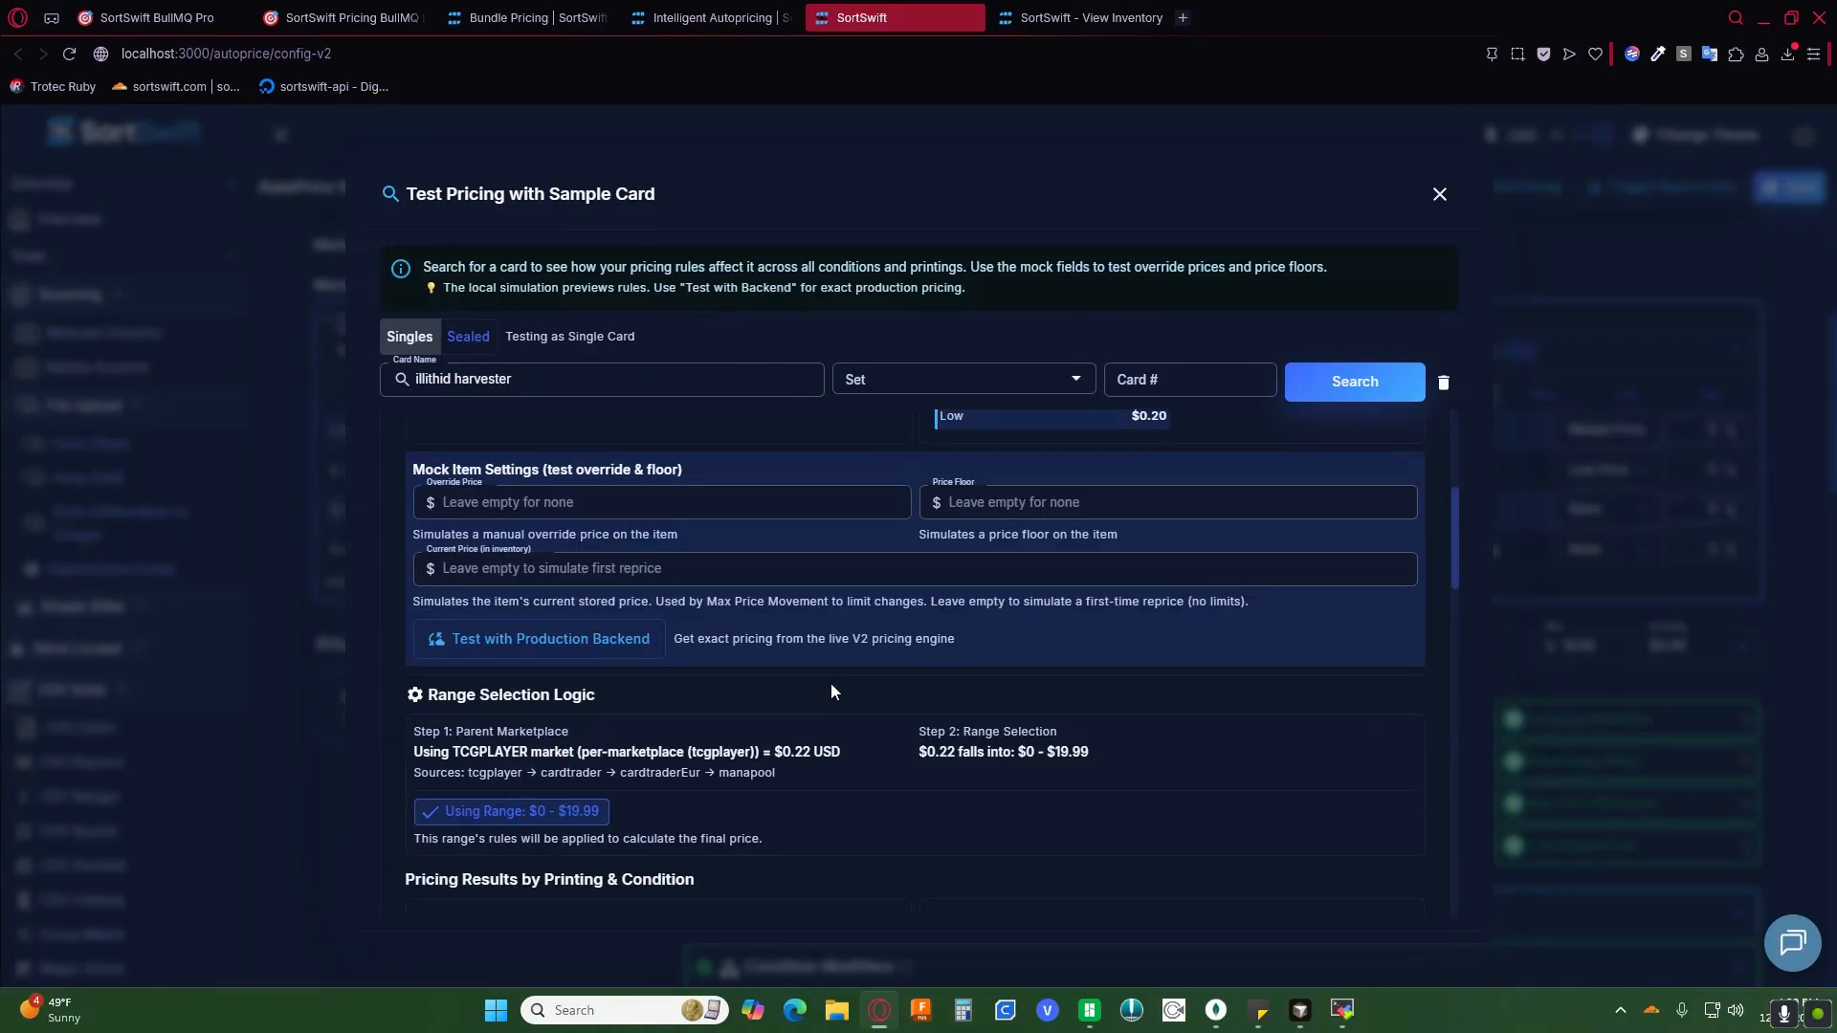
pyautogui.scroll(-10, 830, 683)
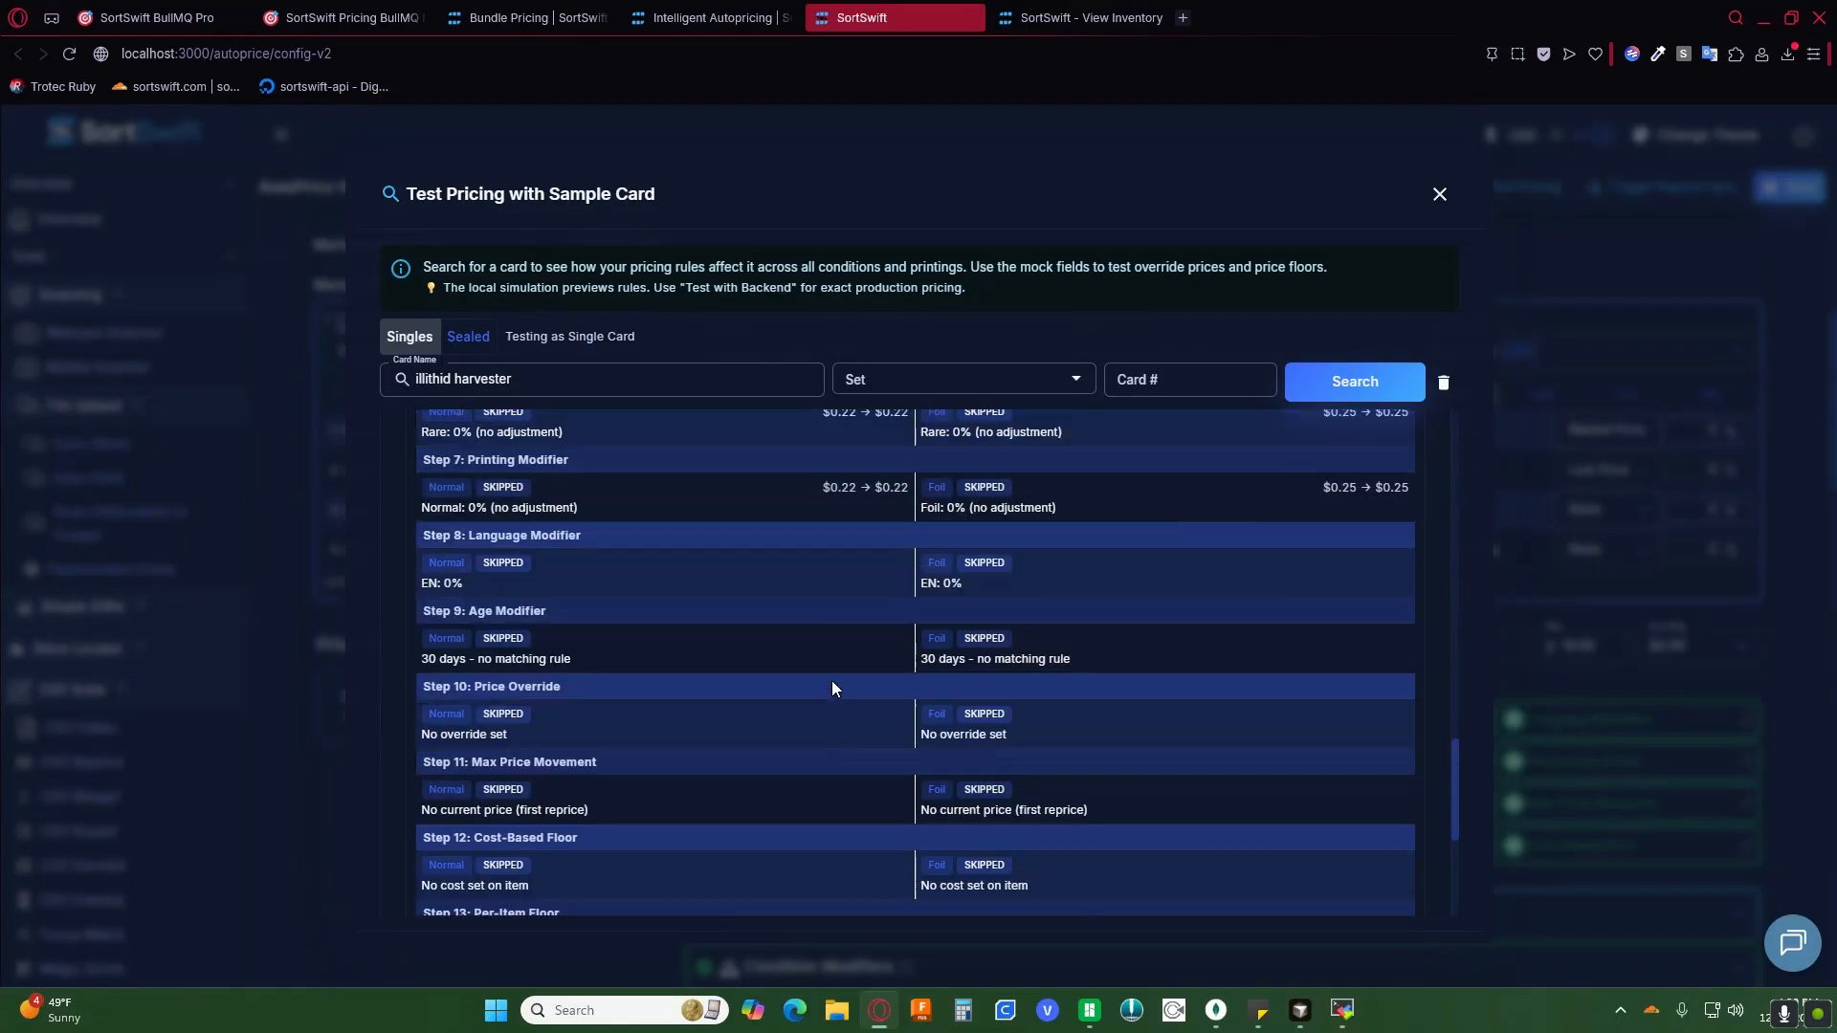
pyautogui.scroll(-4, 830, 680)
pyautogui.scroll(4, 1177, 803)
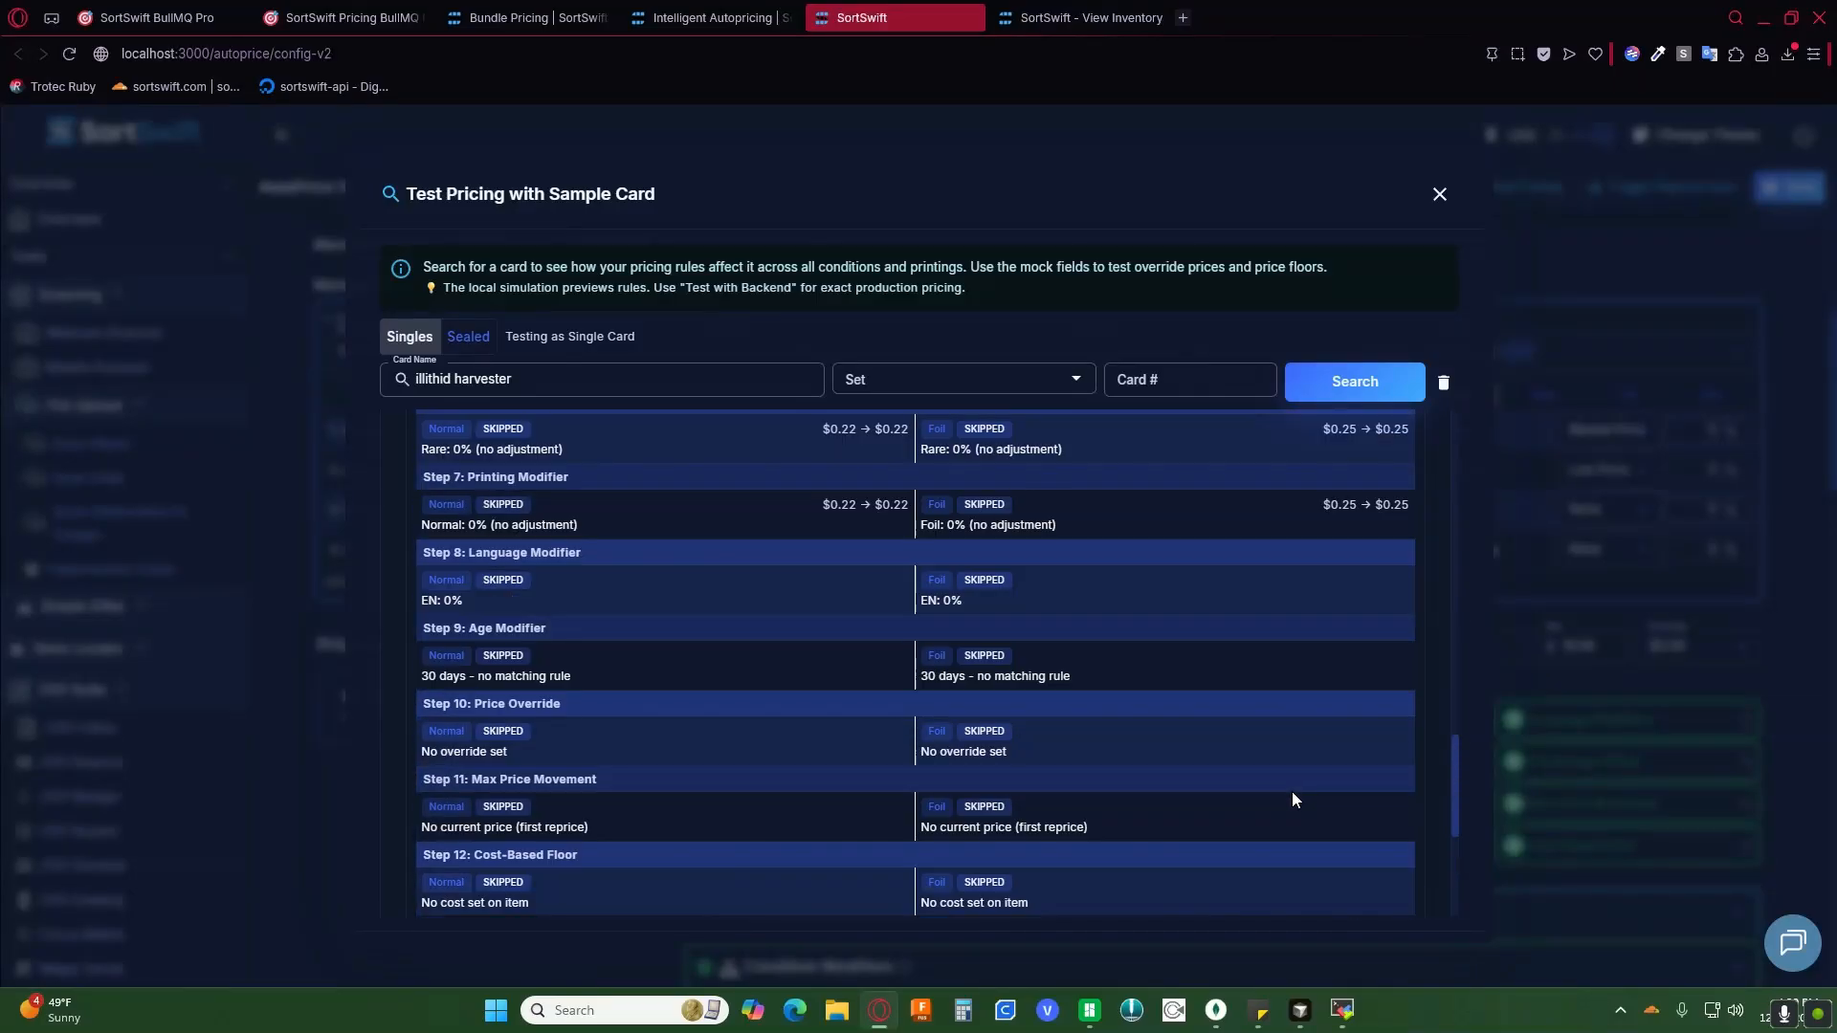
pyautogui.scroll(8, 1292, 790)
pyautogui.scroll(-4, 761, 729)
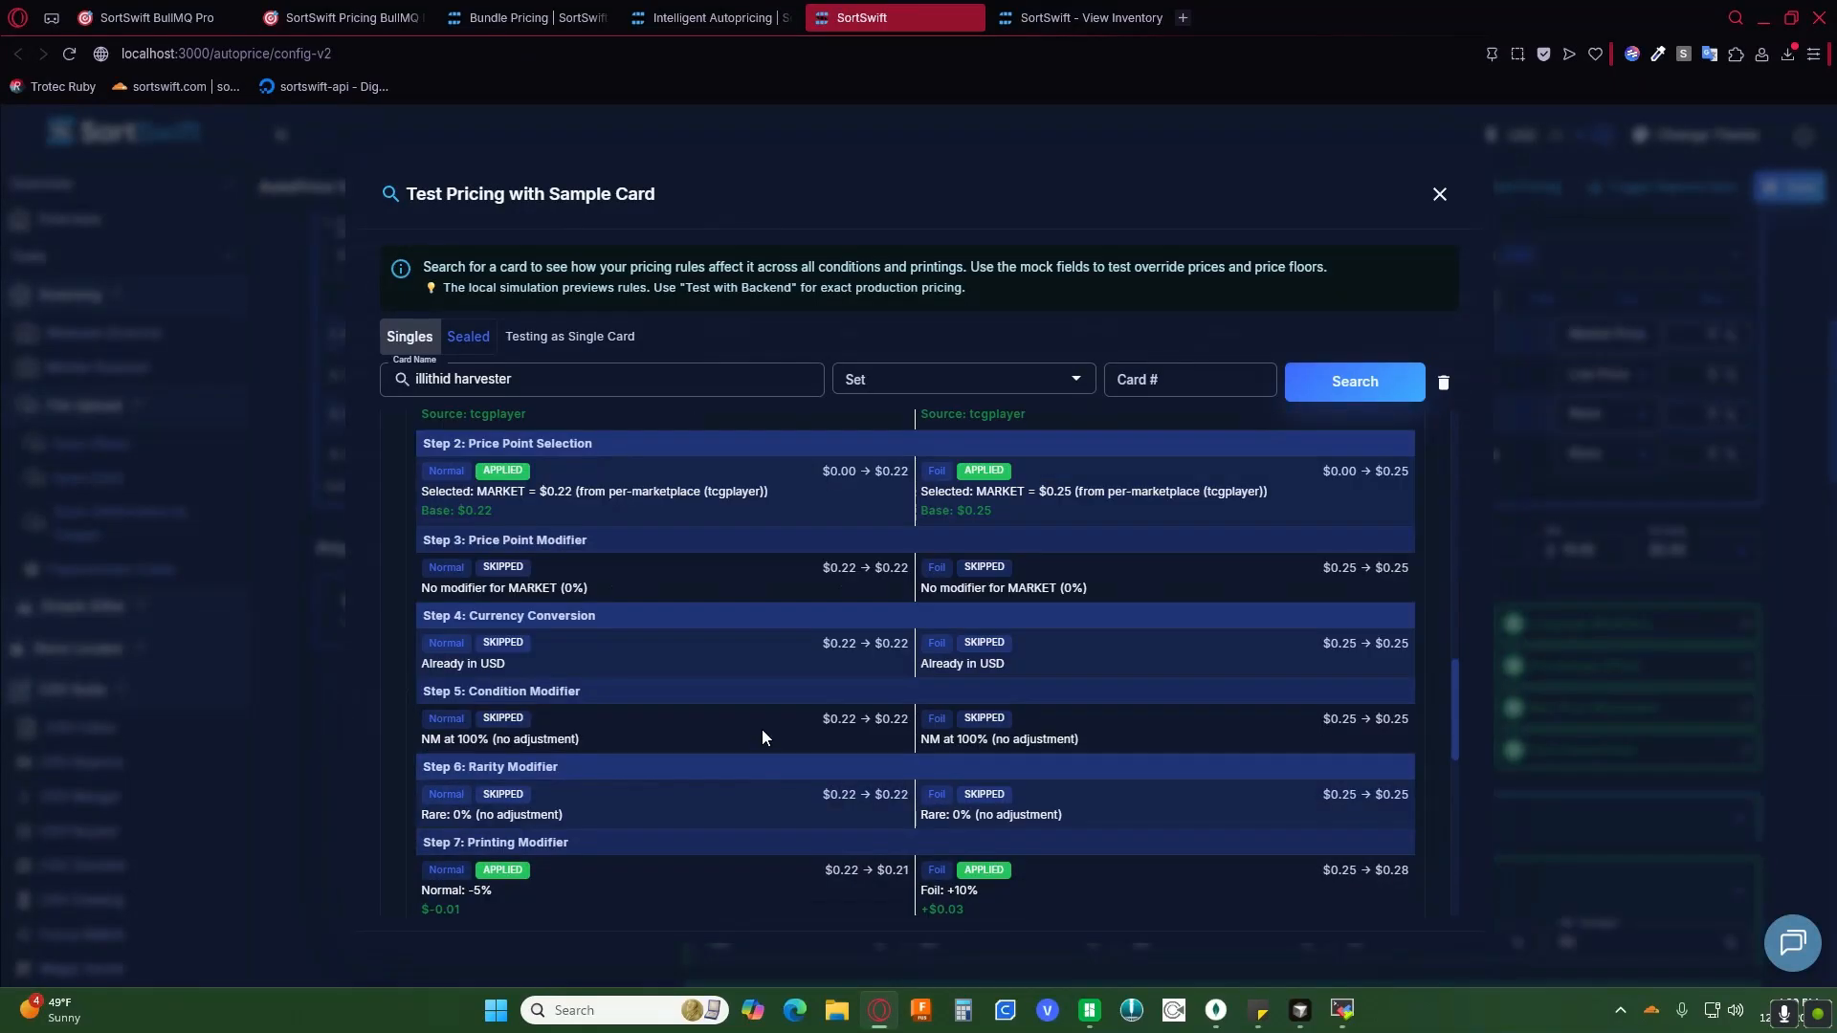
pyautogui.scroll(-3, 762, 729)
pyautogui.moveTo(480, 561); pyautogui.dragTo(572, 562)
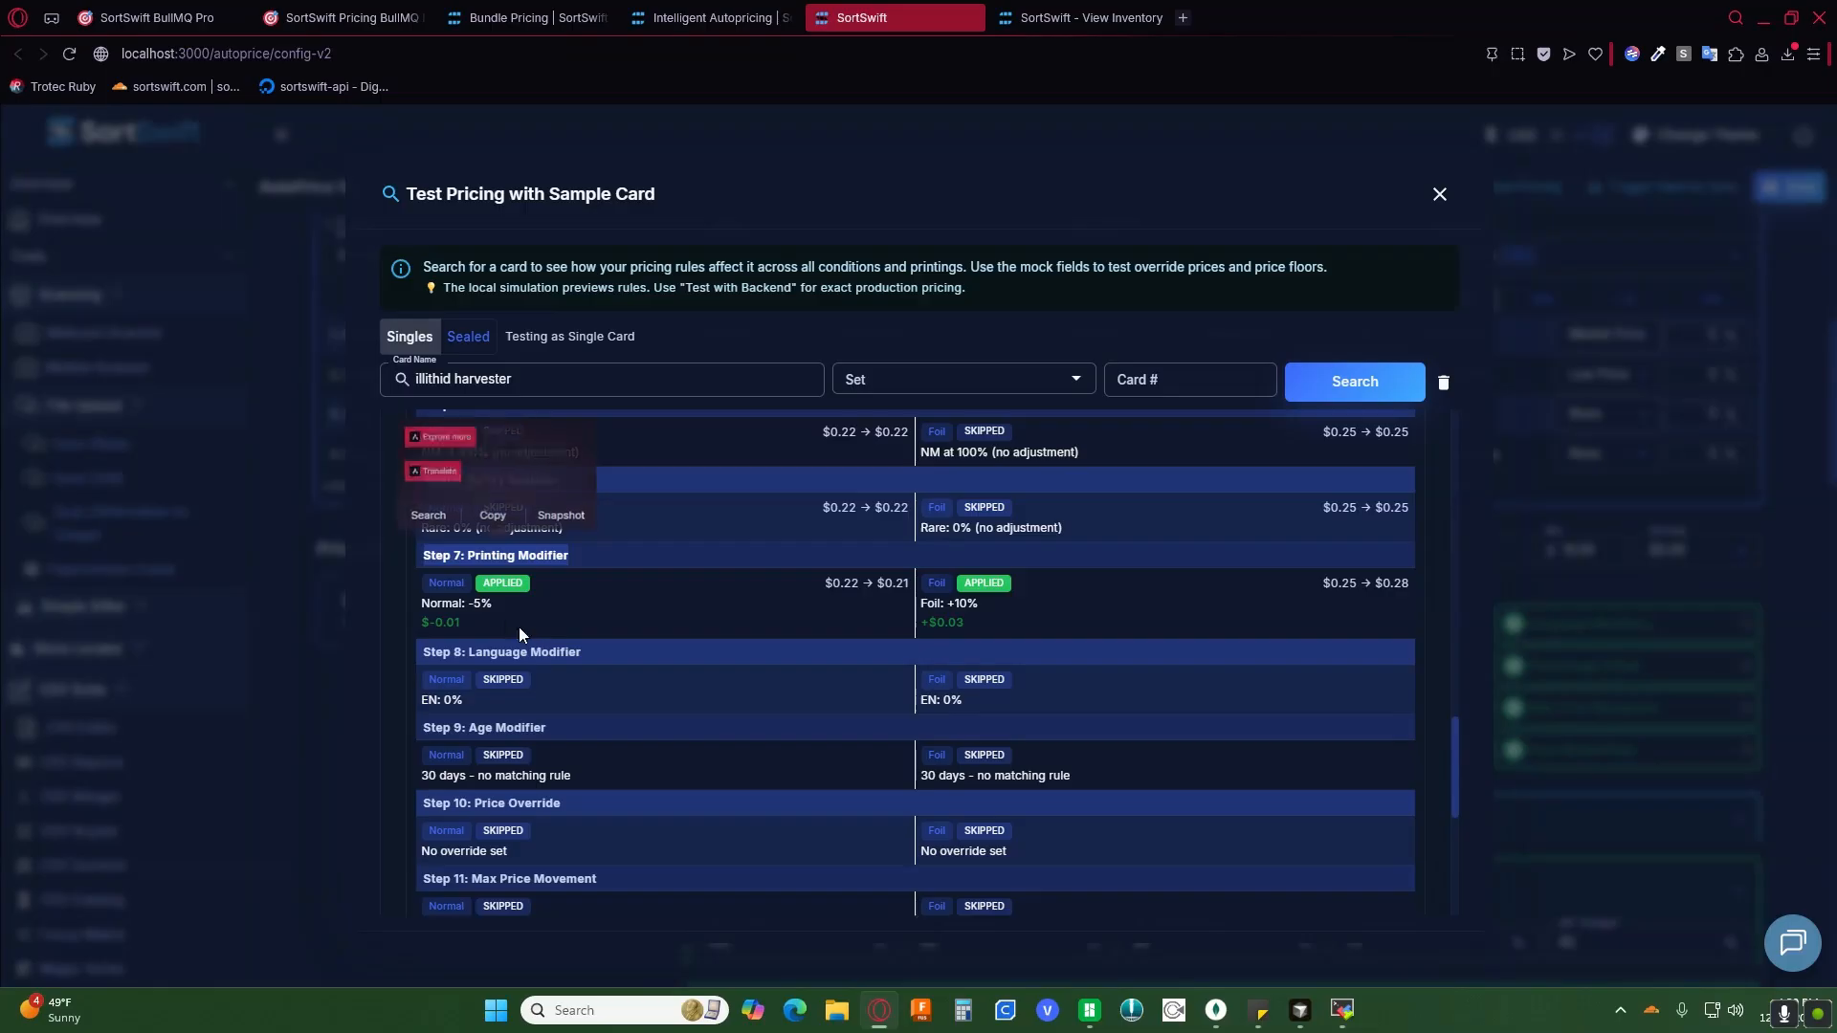
pyautogui.moveTo(480, 624); pyautogui.dragTo(421, 608)
pyautogui.click(851, 681)
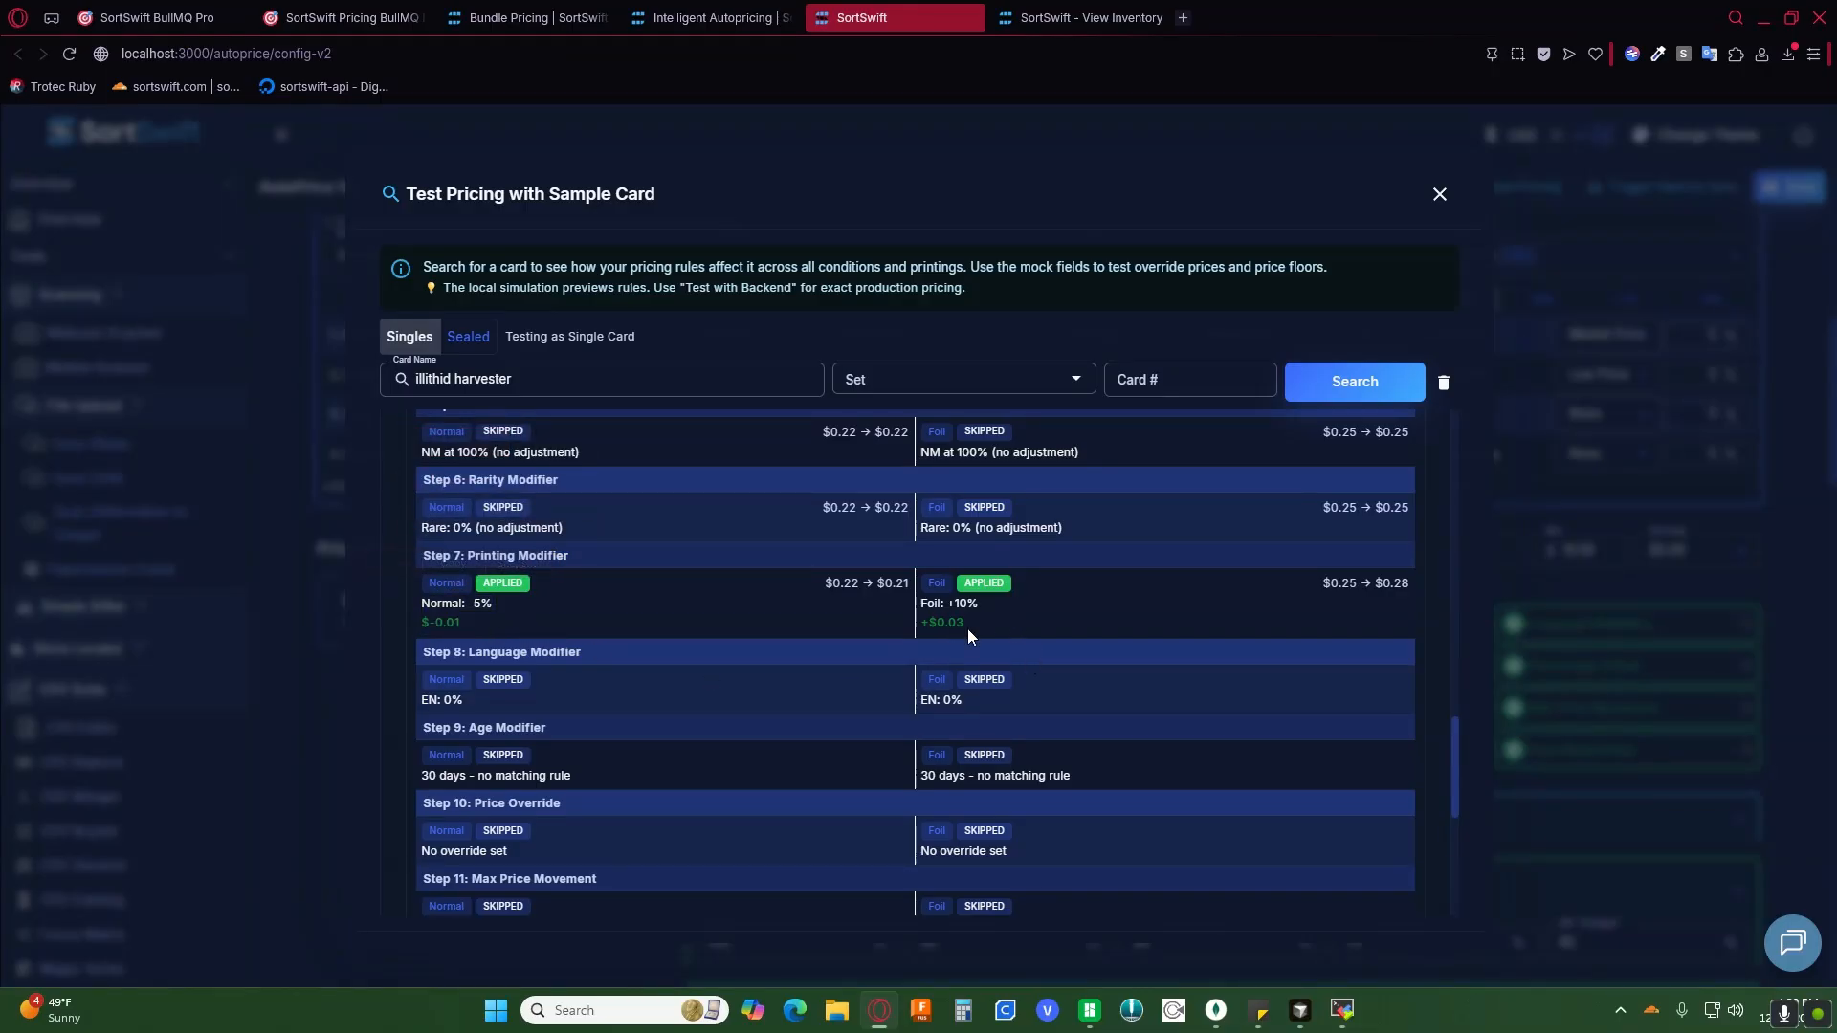
pyautogui.moveTo(961, 630); pyautogui.dragTo(899, 612)
pyautogui.click(696, 608)
# Step: Examine the Rounding and Do Not Escape steps together with the final normal and foil prices, and close the pricing test
pyautogui.scroll(-2, 696, 608)
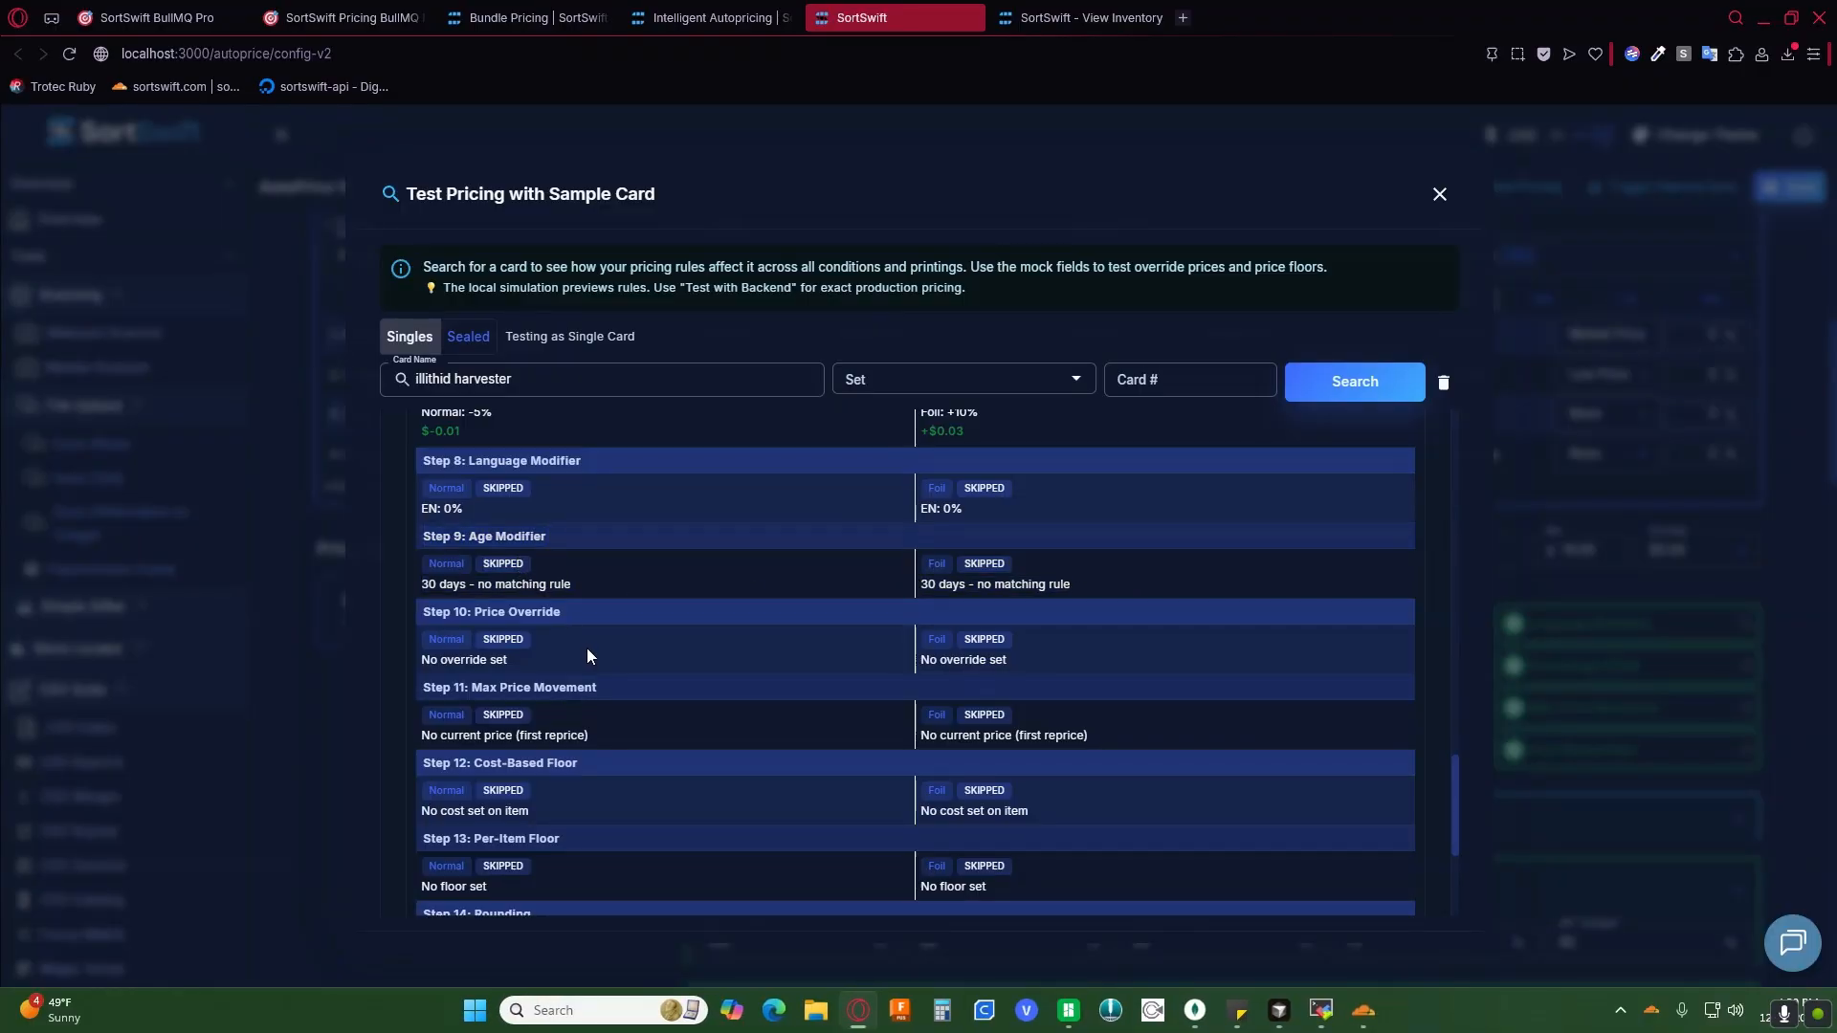
pyautogui.scroll(-2, 587, 657)
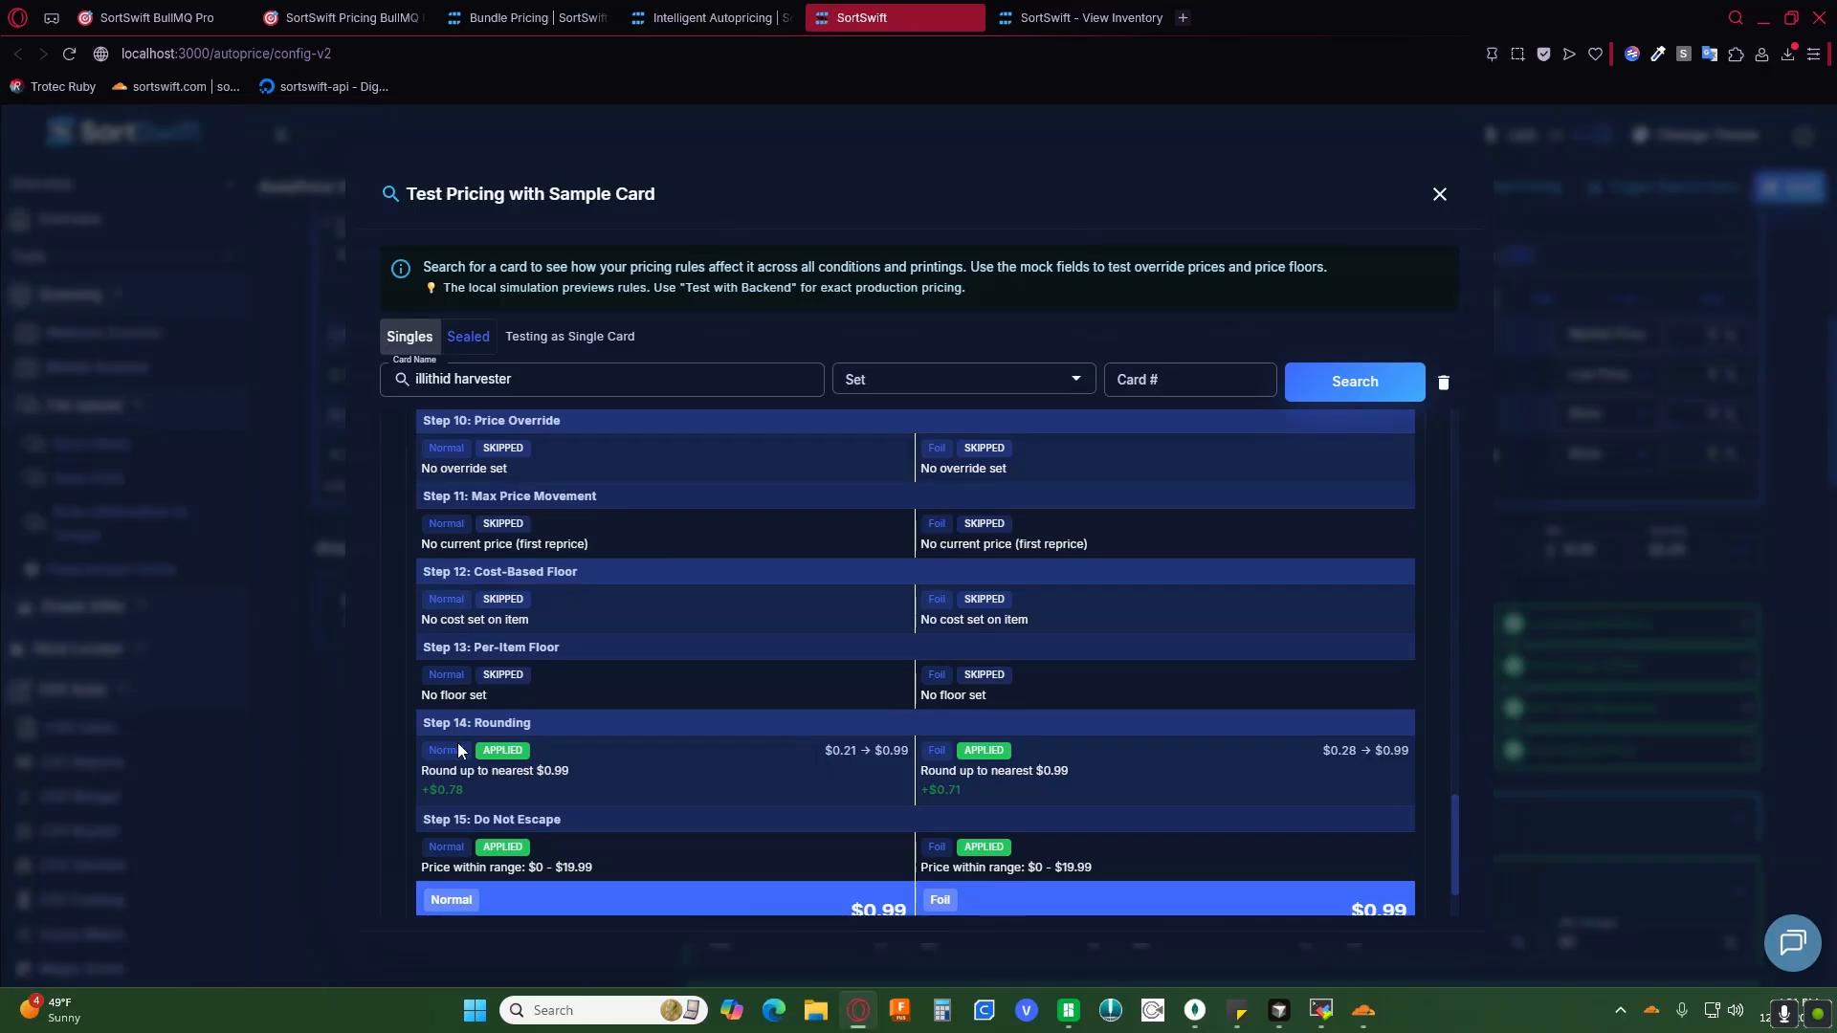
pyautogui.scroll(-1, 563, 649)
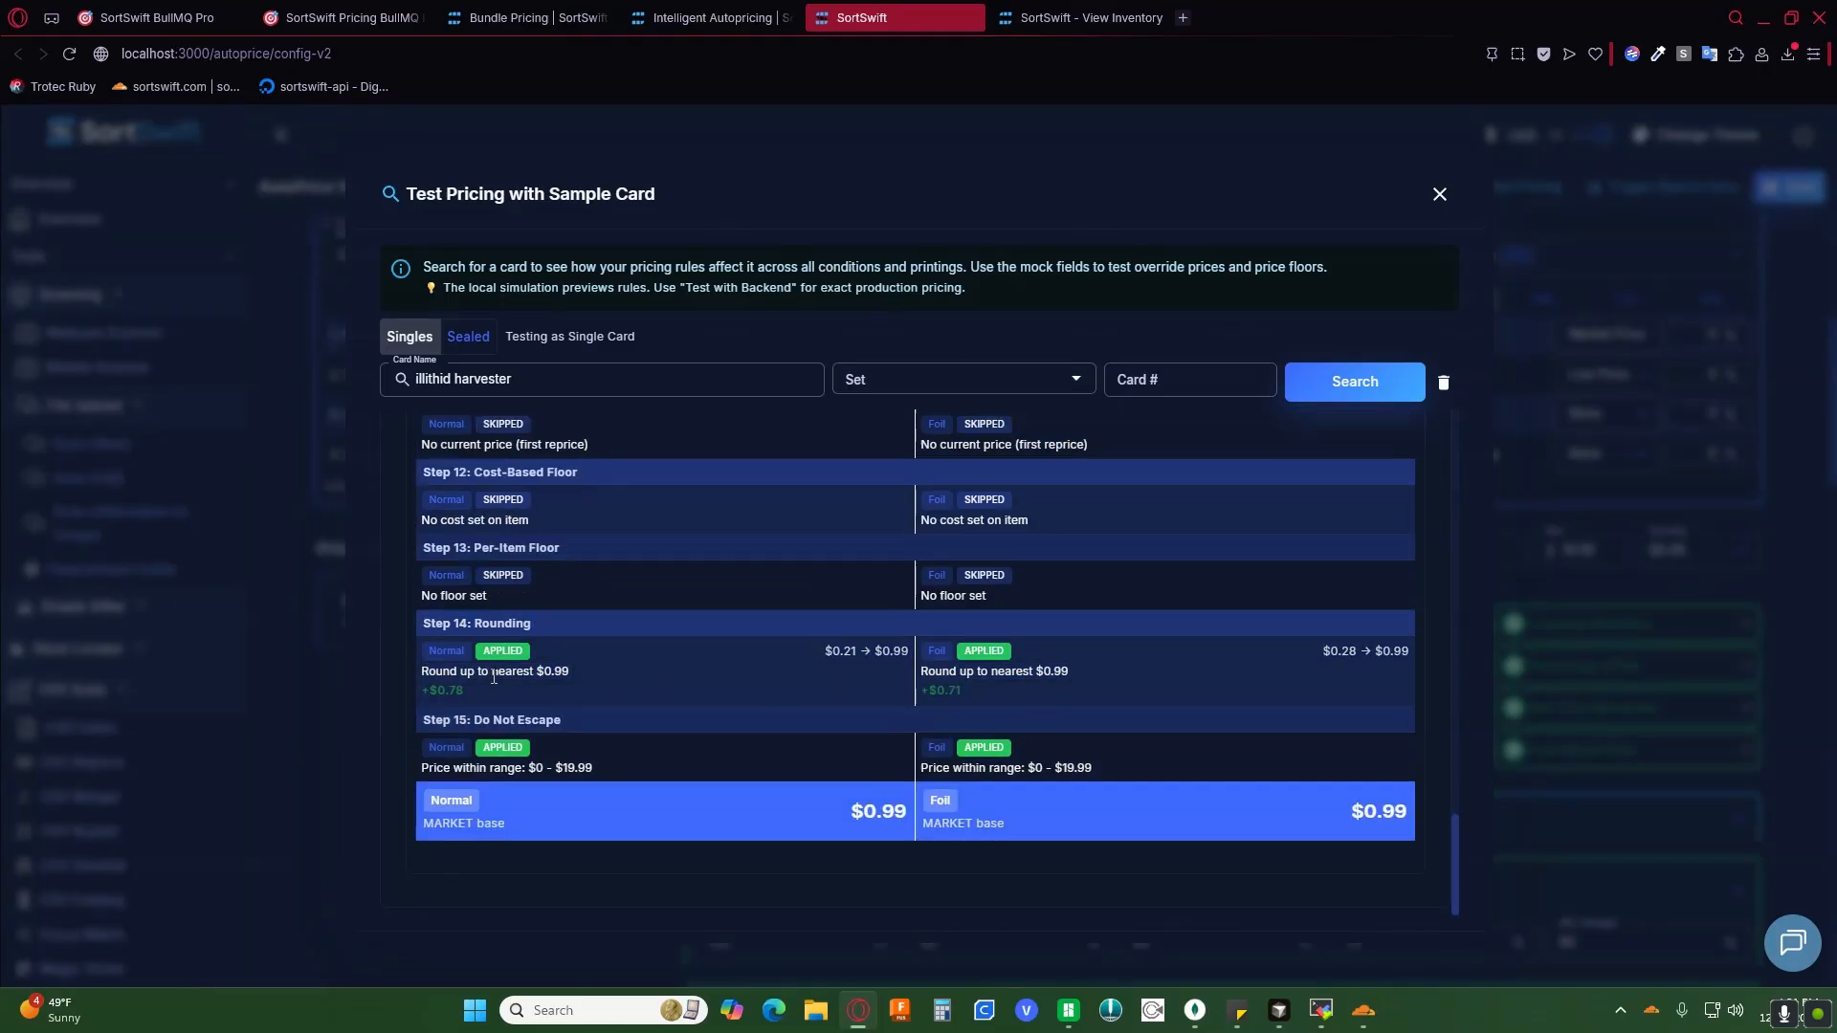
pyautogui.moveTo(848, 652); pyautogui.dragTo(909, 652)
pyautogui.click(866, 697)
pyautogui.click(771, 713)
pyautogui.click(777, 692)
pyautogui.moveTo(831, 652); pyautogui.dragTo(860, 652)
pyautogui.click(708, 701)
pyautogui.moveTo(423, 719); pyautogui.dragTo(586, 727)
pyautogui.click(595, 772)
pyautogui.moveTo(600, 773); pyautogui.dragTo(419, 773)
pyautogui.click(421, 773)
pyautogui.press('Escape')
# Step: Reorder the pricing calculation steps, moving Rounding up to Age Modifier's place and Currency Conversion down near Max Price Movement
pyautogui.scroll(-5, 608, 780)
pyautogui.scroll(-15, 613, 777)
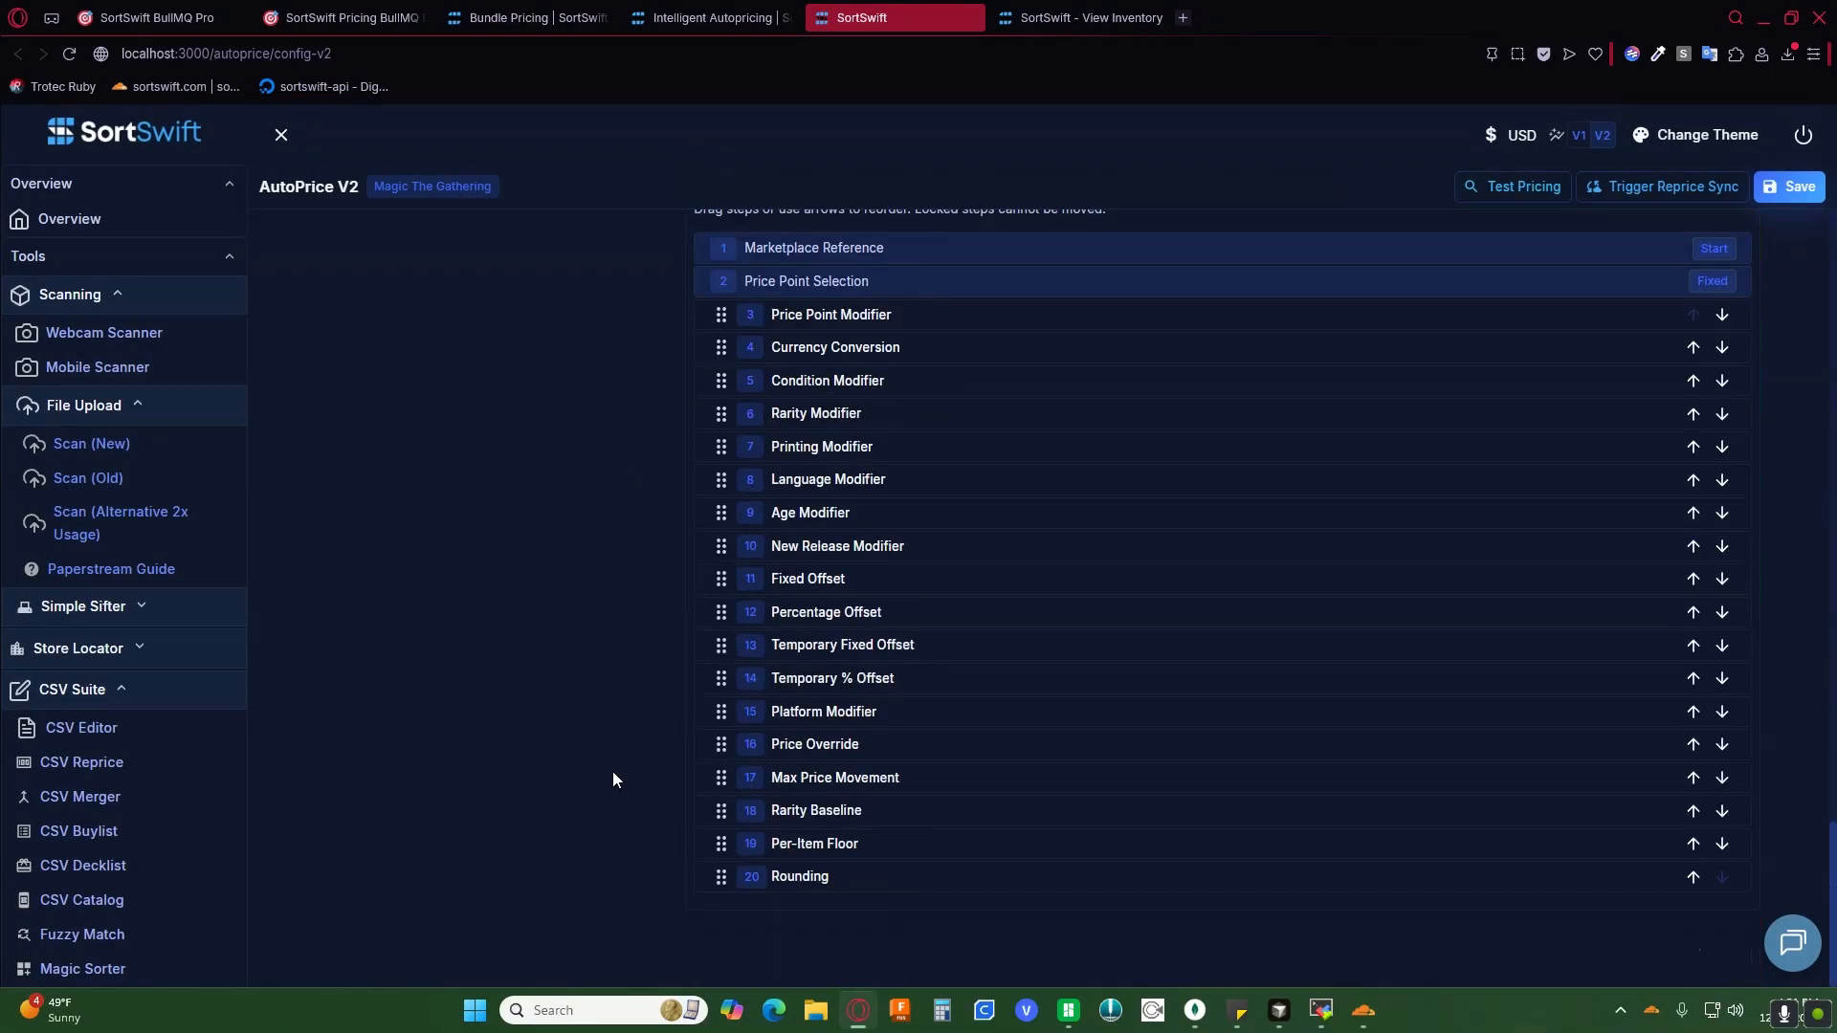
pyautogui.moveTo(808, 876); pyautogui.dragTo(836, 509)
pyautogui.moveTo(885, 348); pyautogui.dragTo(918, 765)
pyautogui.scroll(10, 557, 649)
pyautogui.scroll(15, 560, 652)
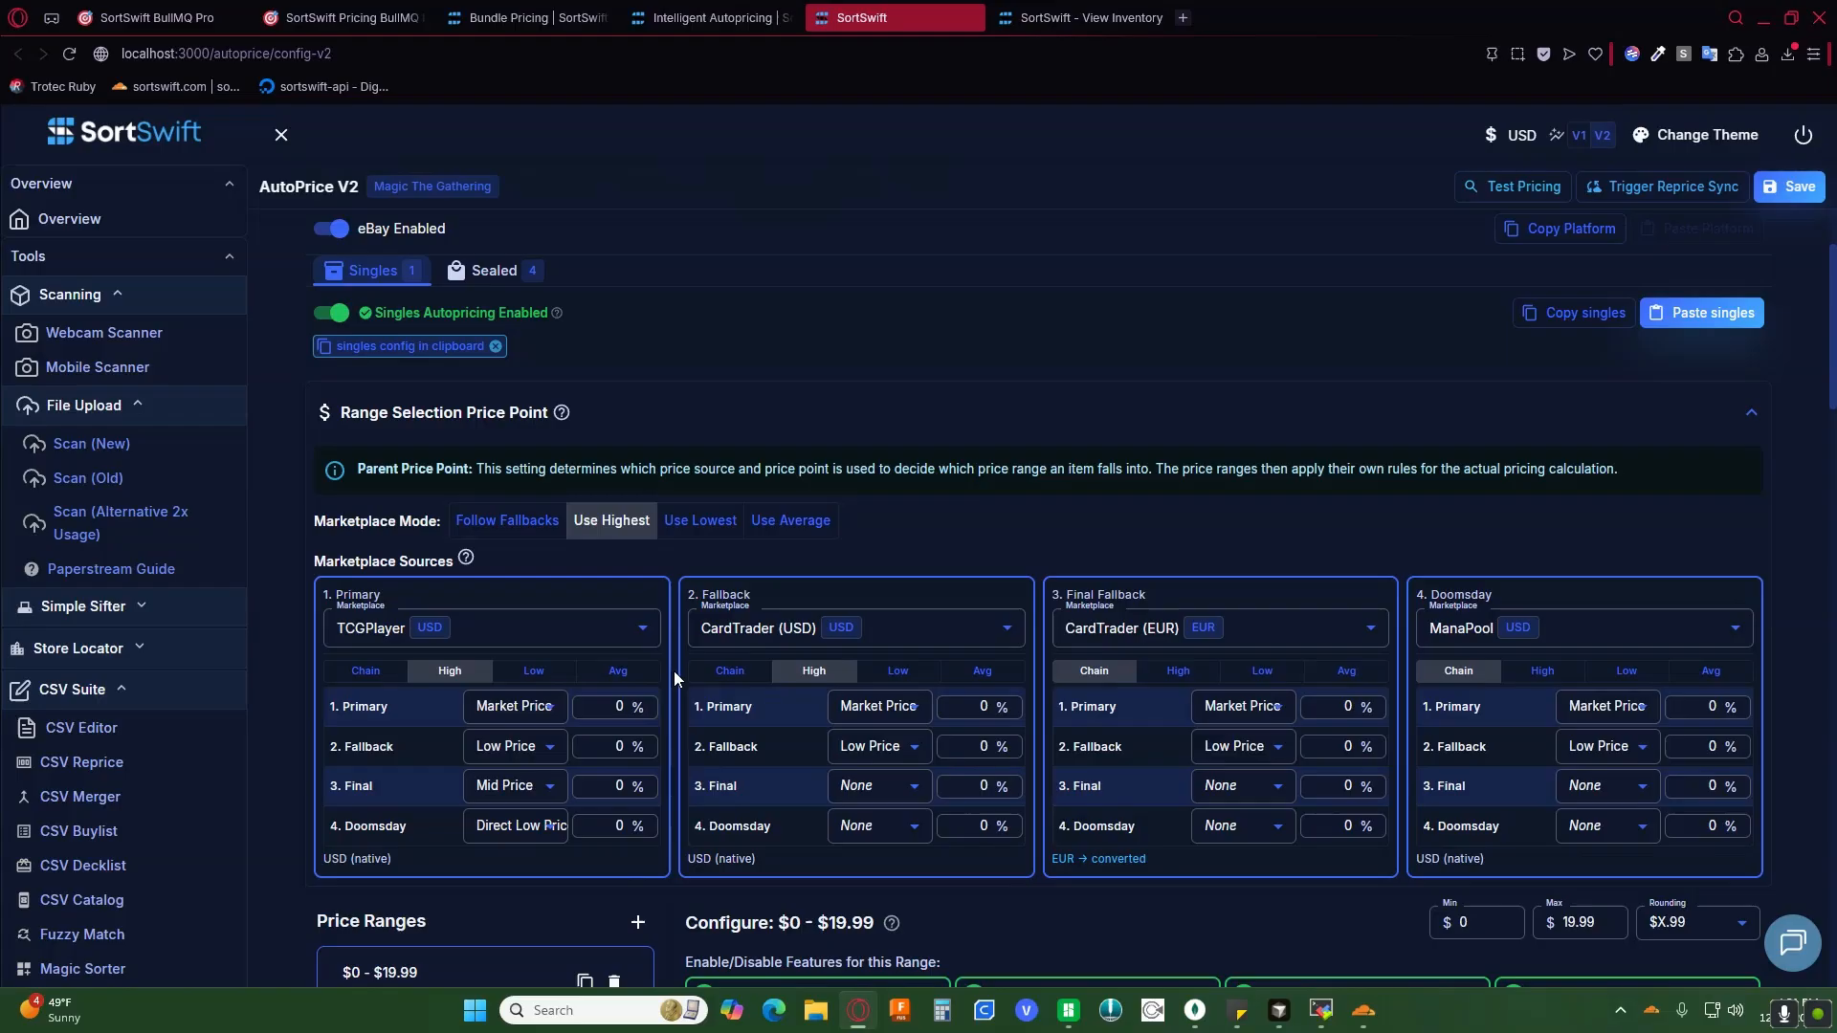
pyautogui.scroll(3, 673, 669)
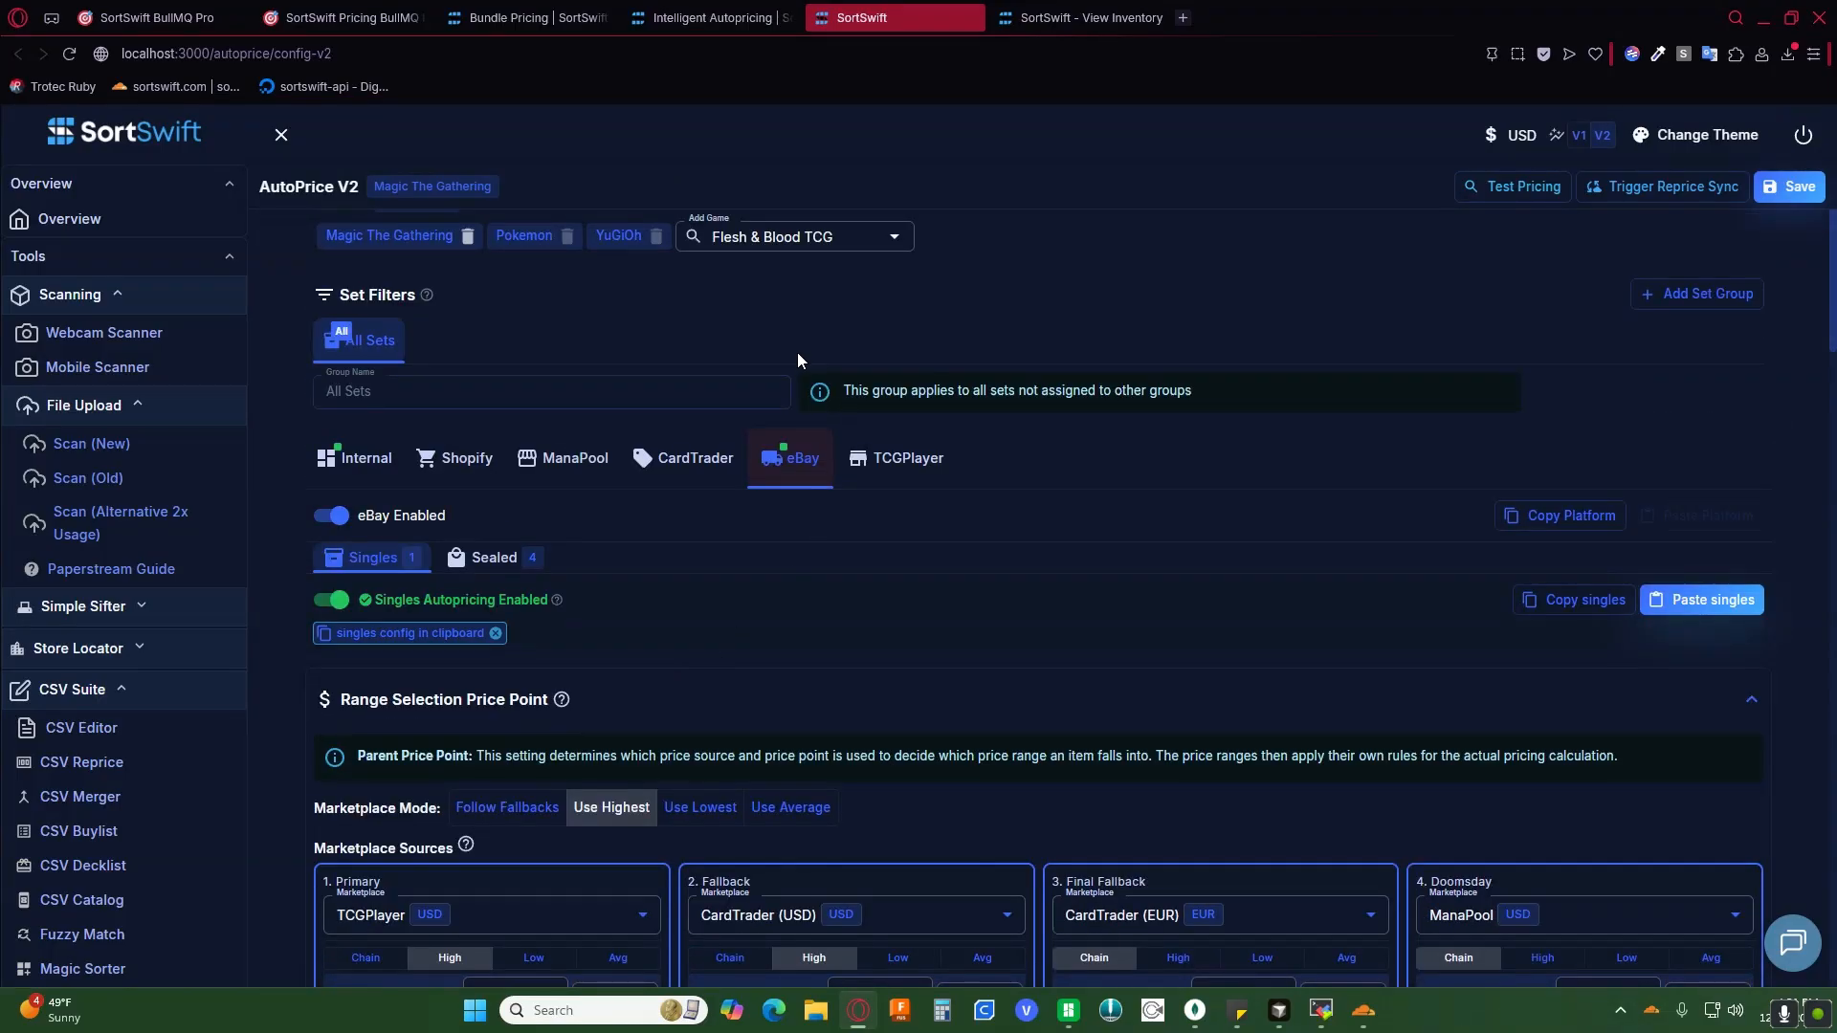
pyautogui.scroll(2, 800, 357)
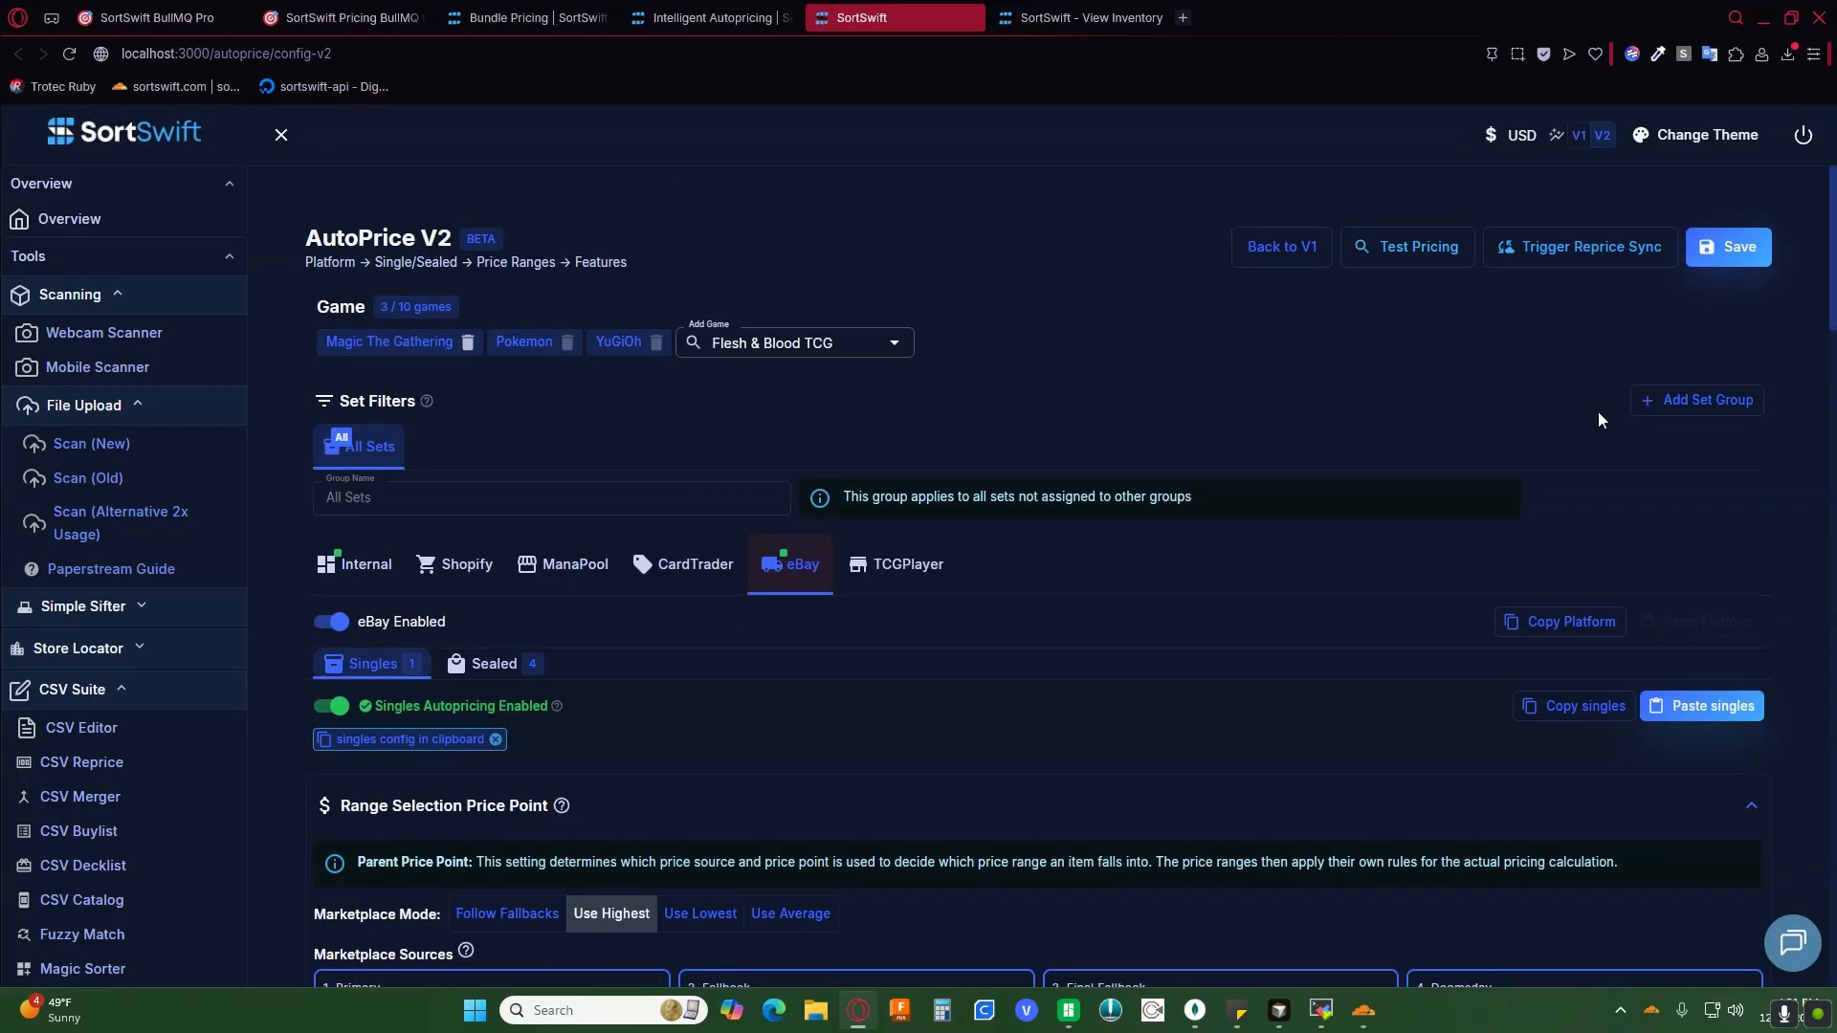